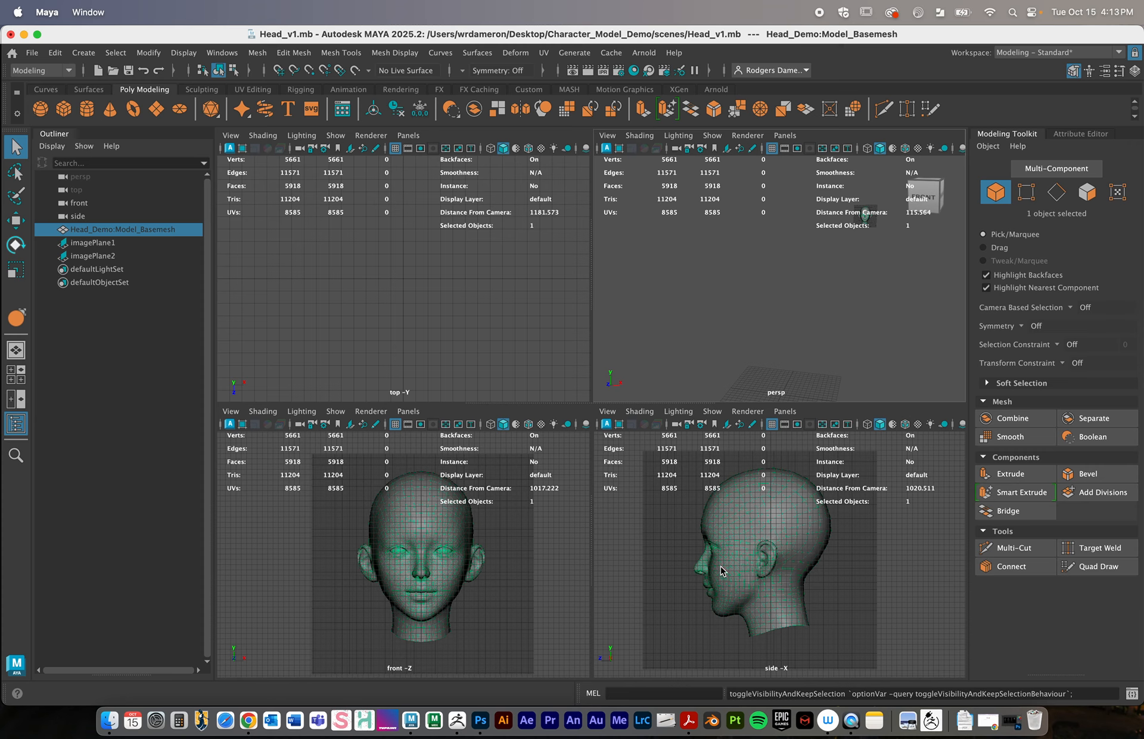
# Examine the head reference in the side view, both close up on the face and as a whole
pyautogui.scroll(5, 775, 575)
pyautogui.moveTo(774, 579)
pyautogui.keyDown('alt'); pyautogui.mouseDown(button='middle')
pyautogui.moveTo(868, 569)
pyautogui.moveTo(769, 566)
pyautogui.mouseUp(button='middle'); pyautogui.keyUp('alt')
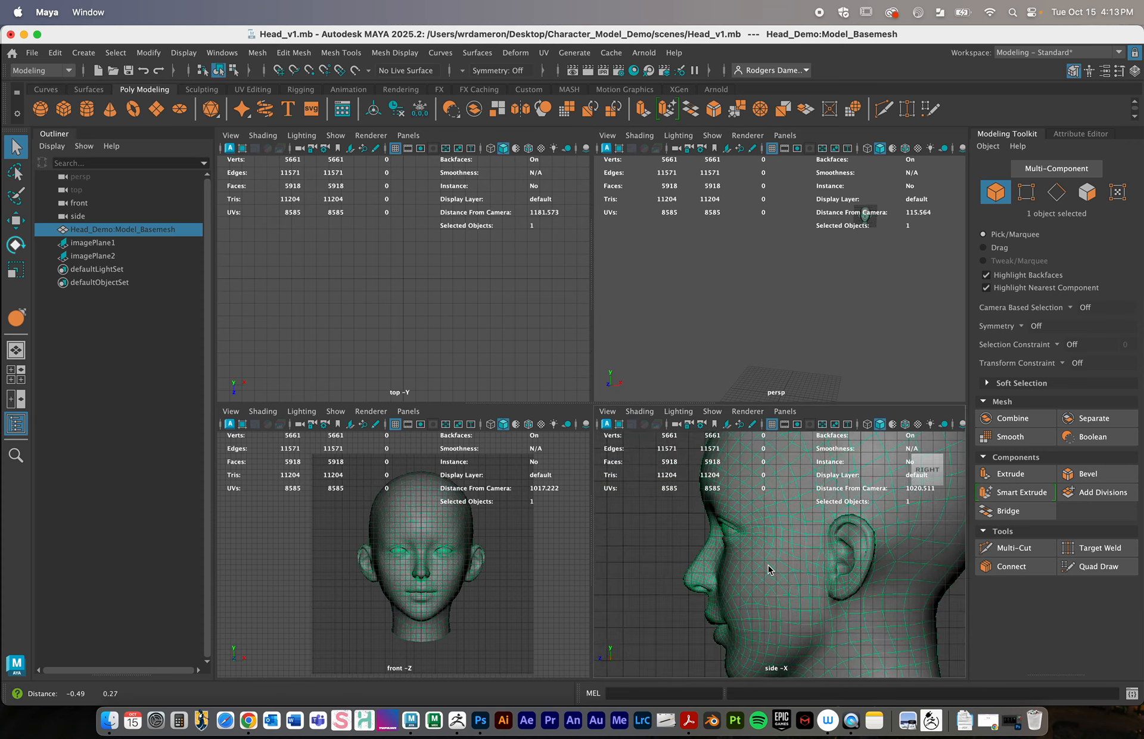
pyautogui.keyDown('alt'); pyautogui.moveTo(768, 567); pyautogui.dragTo(780, 553, button='right'); pyautogui.keyUp('alt')
pyautogui.press('space')
pyautogui.keyDown('alt'); pyautogui.moveTo(698, 537); pyautogui.dragTo(693, 548, button='middle'); pyautogui.keyUp('alt')
pyautogui.keyDown('alt'); pyautogui.moveTo(693, 547); pyautogui.dragTo(651, 531, button='right'); pyautogui.keyUp('alt')
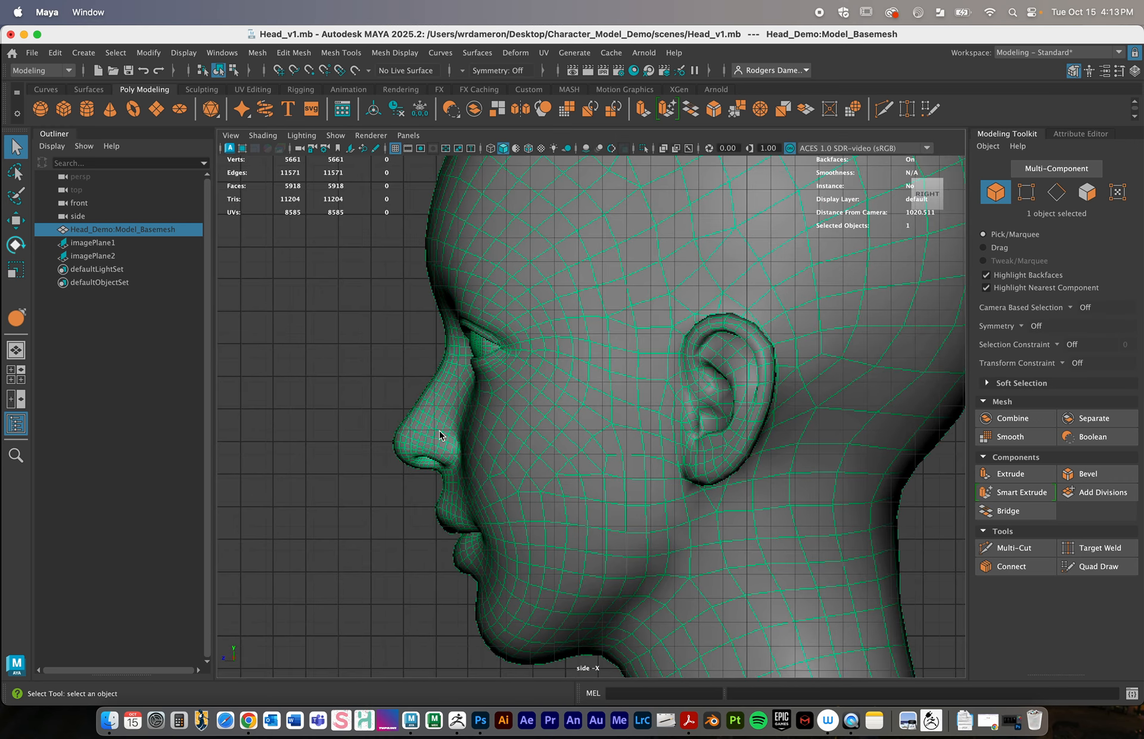
pyautogui.keyDown('alt'); pyautogui.moveTo(725, 387); pyautogui.dragTo(666, 428, button='middle'); pyautogui.keyUp('alt')
pyautogui.keyDown('alt'); pyautogui.moveTo(665, 429); pyautogui.dragTo(442, 420, button='right'); pyautogui.keyUp('alt')
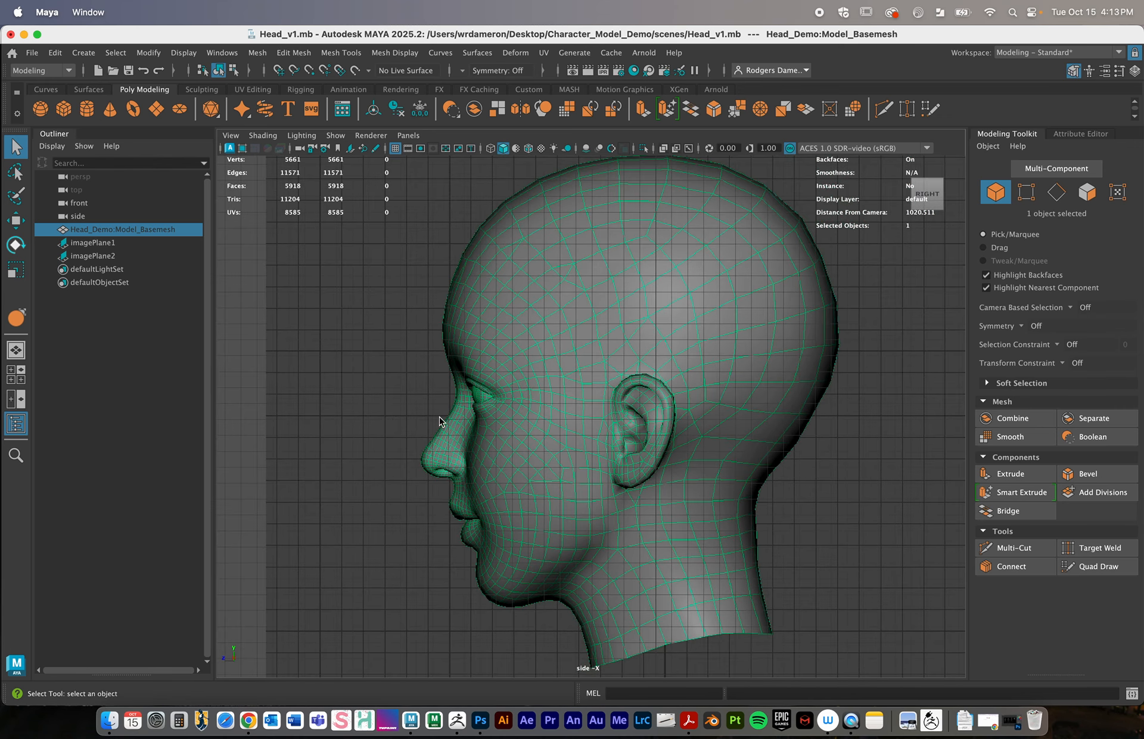
pyautogui.keyDown('alt'); pyautogui.moveTo(707, 448); pyautogui.dragTo(723, 473, button='middle'); pyautogui.keyUp('alt')
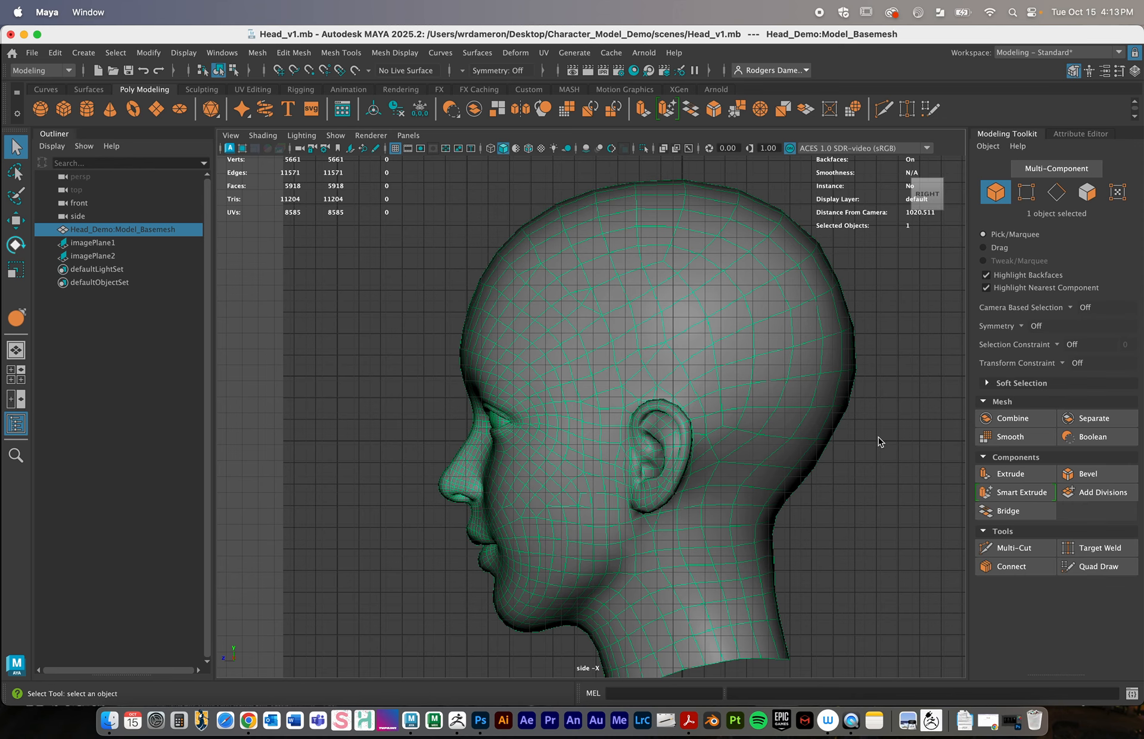
pyautogui.press('space')
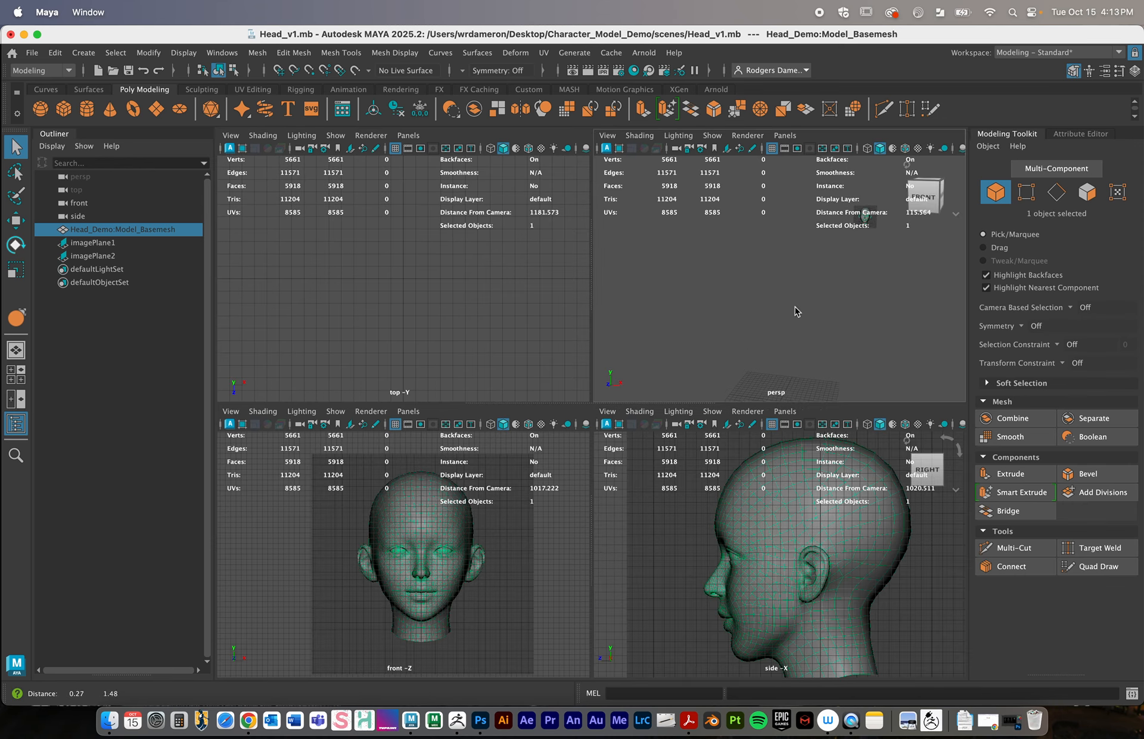
# Create a polygon cube at the origin and scale it up uniformly
pyautogui.keyDown('alt'); pyautogui.moveTo(795, 306); pyautogui.dragTo(756, 320, button='right'); pyautogui.keyUp('alt')
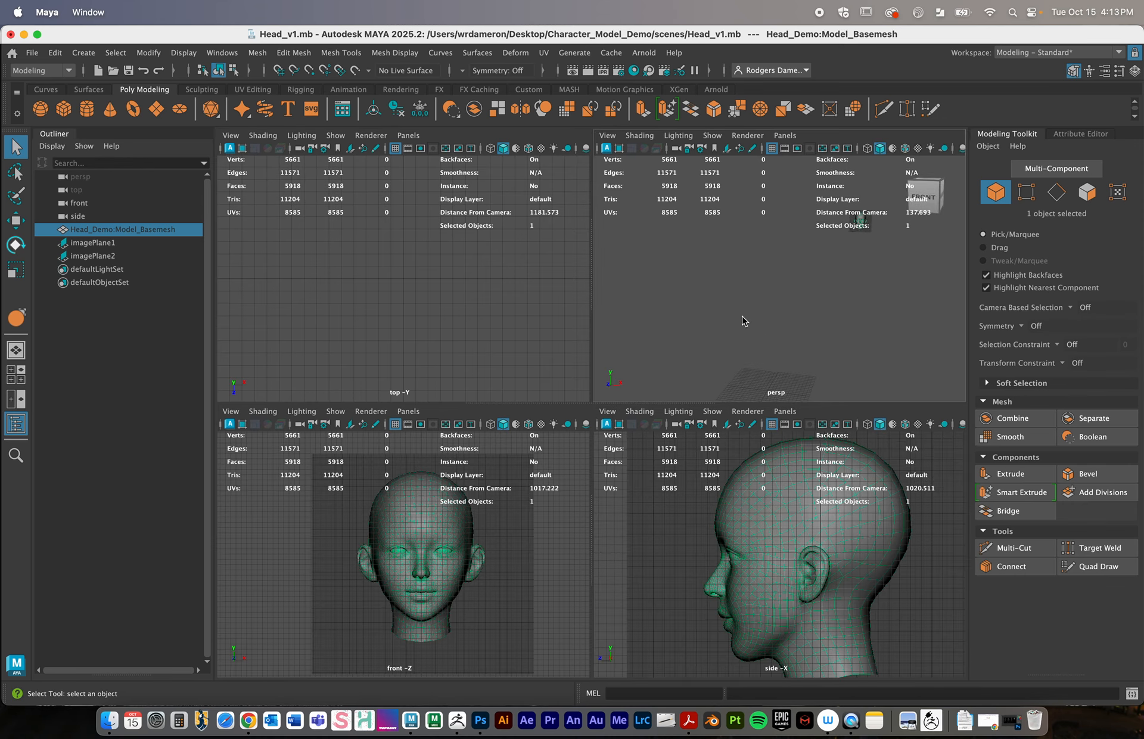
pyautogui.keyDown('alt'); pyautogui.moveTo(781, 321); pyautogui.dragTo(745, 303); pyautogui.keyUp('alt')
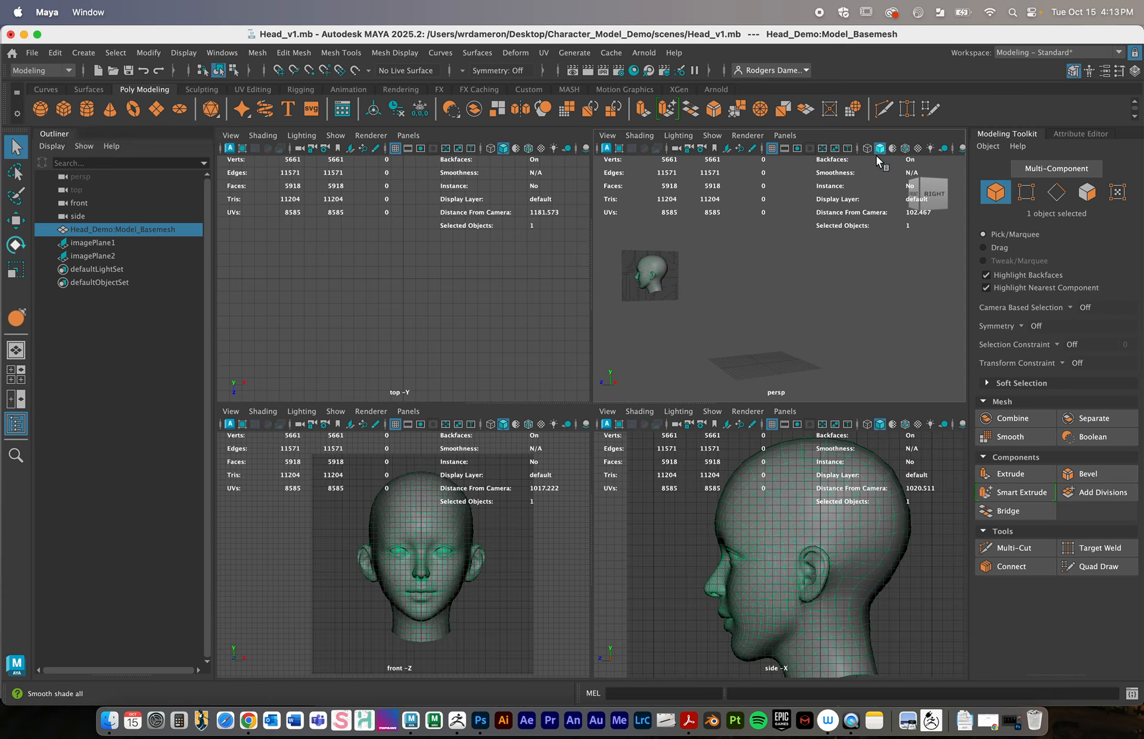
pyautogui.click(62, 112)
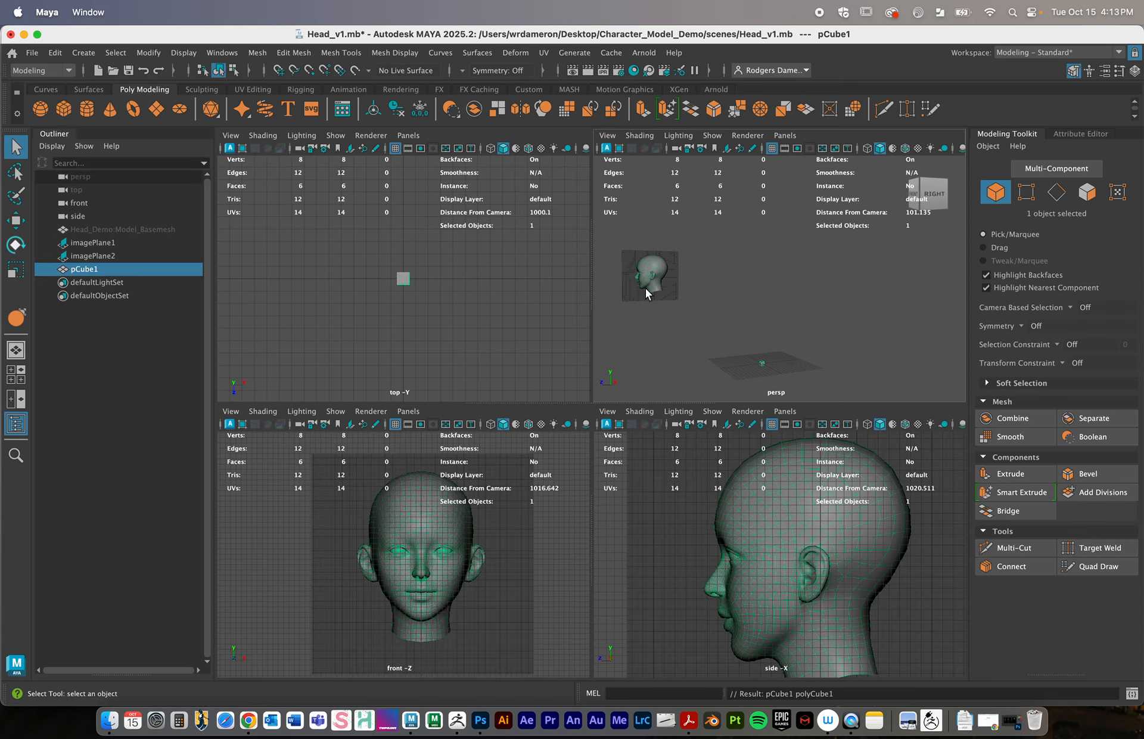
pyautogui.press('e')
pyautogui.press('r')
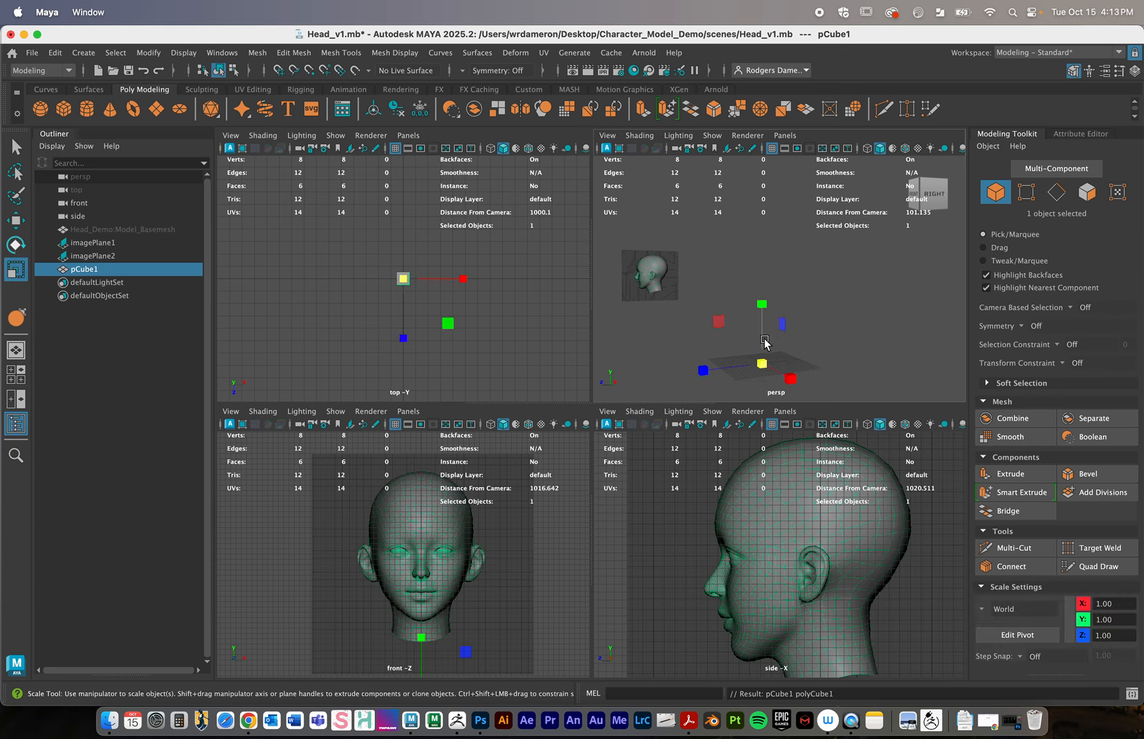
pyautogui.moveTo(766, 369)
pyautogui.mouseDown()
pyautogui.moveTo(809, 358)
pyautogui.moveTo(786, 360)
pyautogui.mouseUp()
# Move the cube up onto the head in the side view and scale it uniformly to about 14.7
pyautogui.scroll(-3, 740, 501)
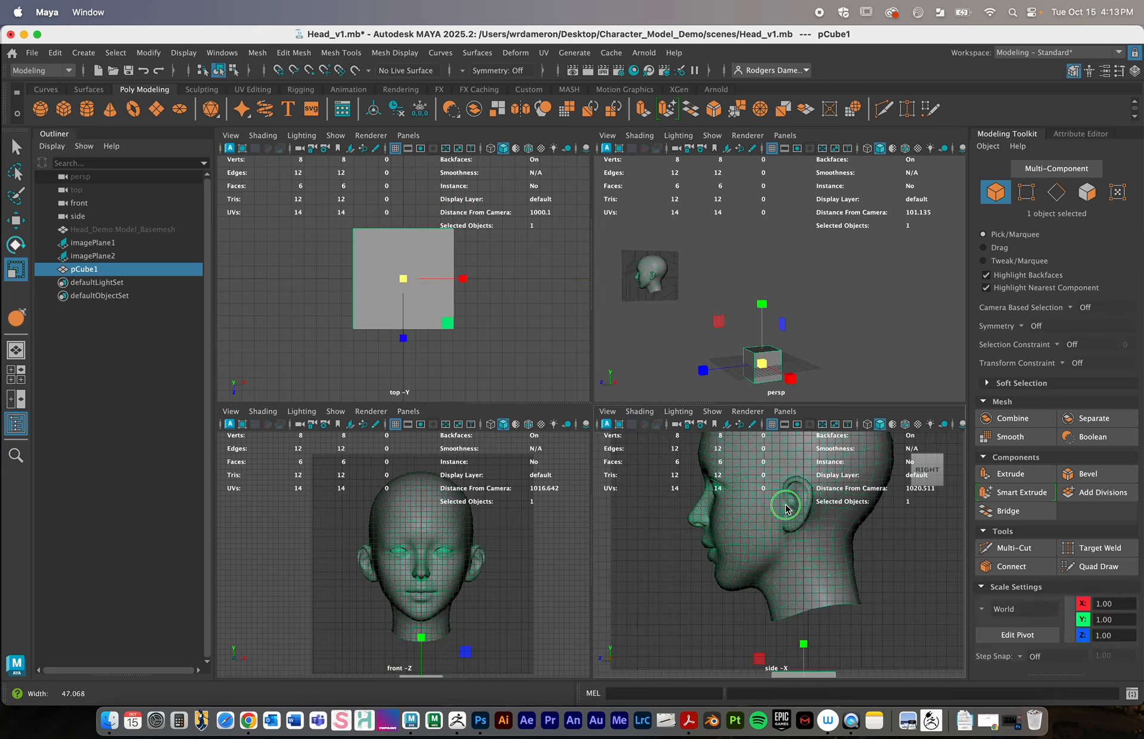
pyautogui.press('space')
pyautogui.scroll(-2, 593, 514)
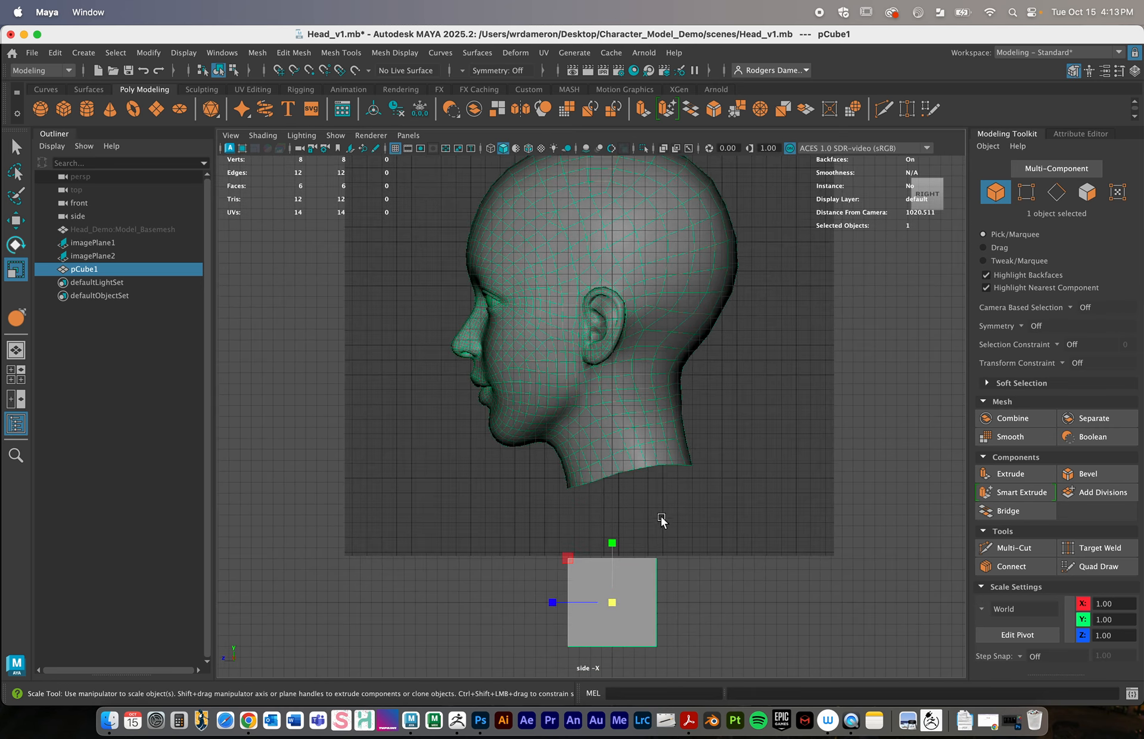
pyautogui.press('w')
pyautogui.moveTo(612, 605); pyautogui.dragTo(642, 268)
pyautogui.press('r')
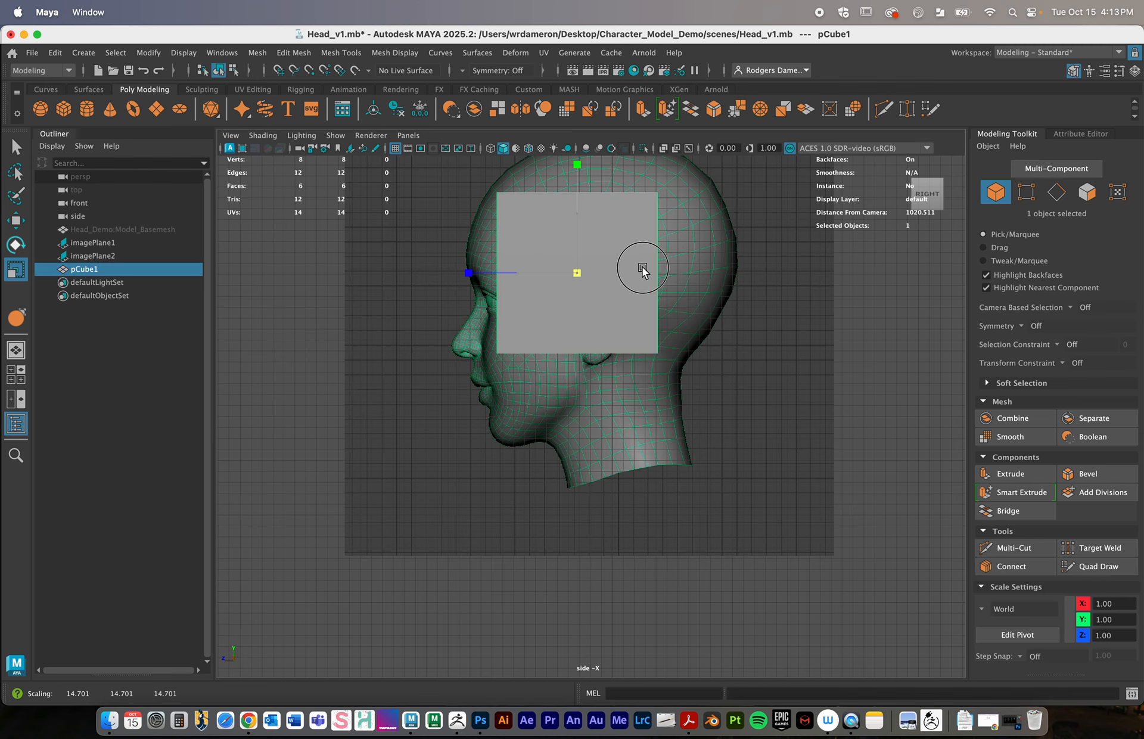
# Turn on smooth mesh preview for the cube and compare it with the unsmoothed cube in the perspective view
pyautogui.keyDown('alt'); pyautogui.moveTo(689, 252); pyautogui.dragTo(656, 417, button='middle'); pyautogui.keyUp('alt')
pyautogui.keyDown('alt'); pyautogui.moveTo(656, 417); pyautogui.dragTo(591, 398, button='right'); pyautogui.keyUp('alt')
pyautogui.keyDown('alt'); pyautogui.moveTo(591, 400); pyautogui.dragTo(603, 383, button='middle'); pyautogui.keyUp('alt')
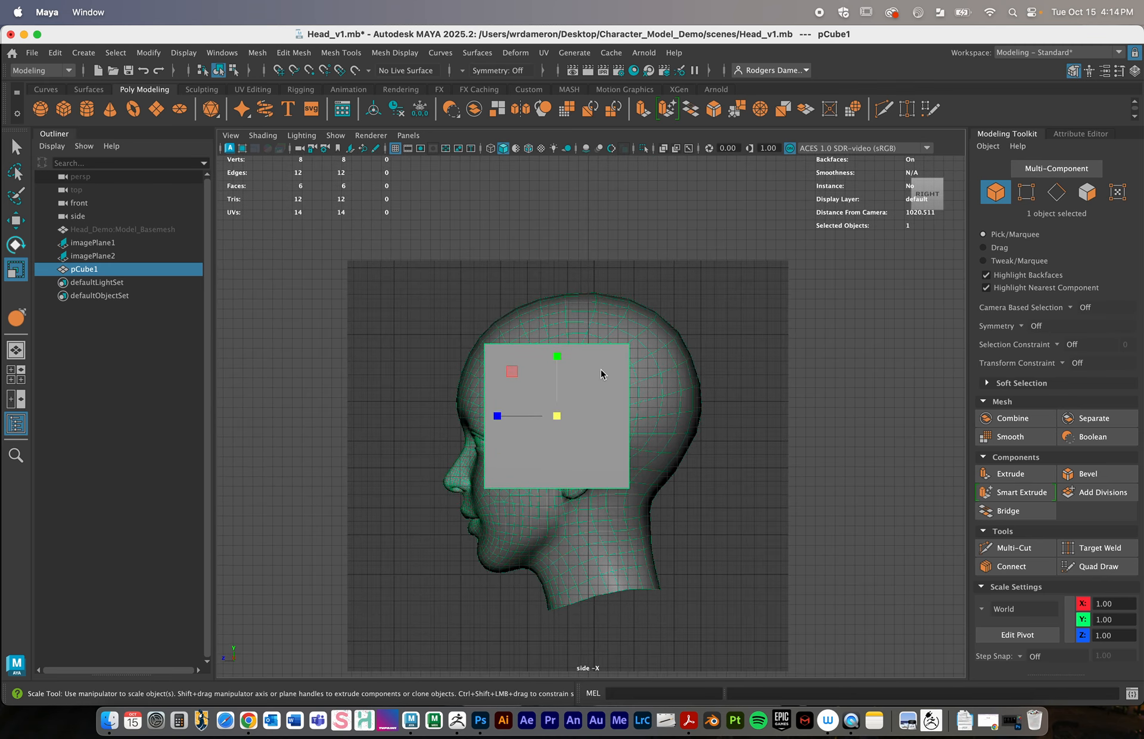
pyautogui.press('3')
pyautogui.press('space')
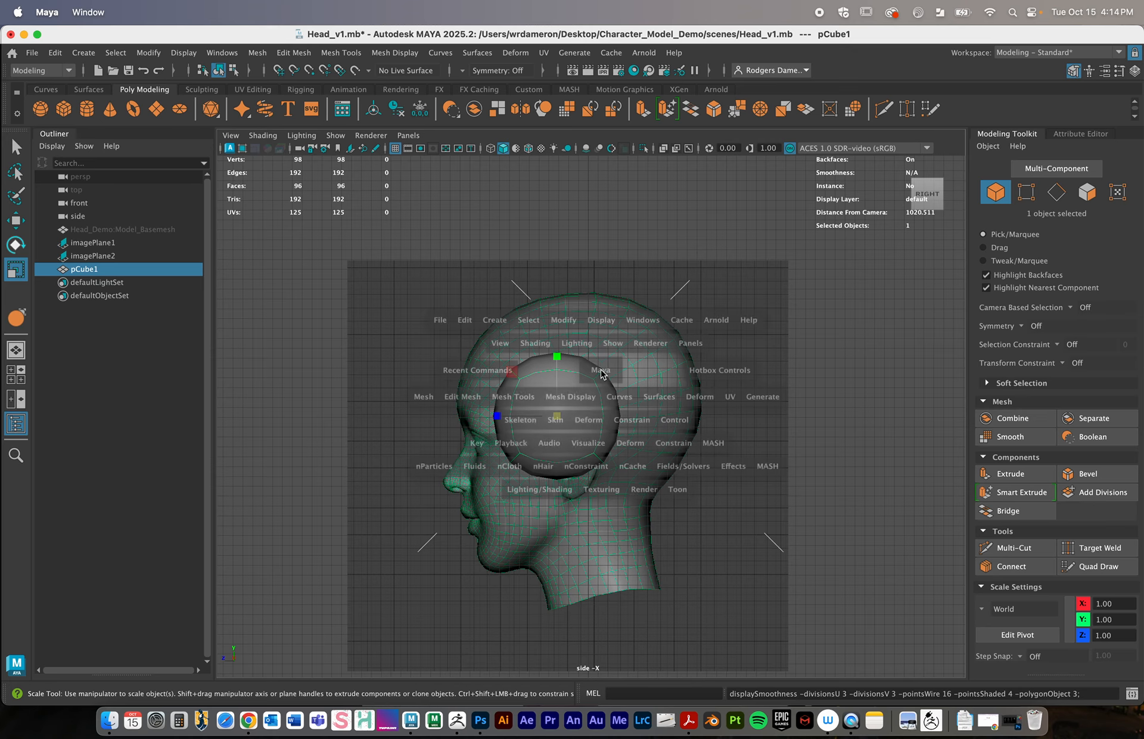
pyautogui.press('space')
pyautogui.keyDown('alt'); pyautogui.moveTo(747, 329); pyautogui.dragTo(711, 363); pyautogui.keyUp('alt')
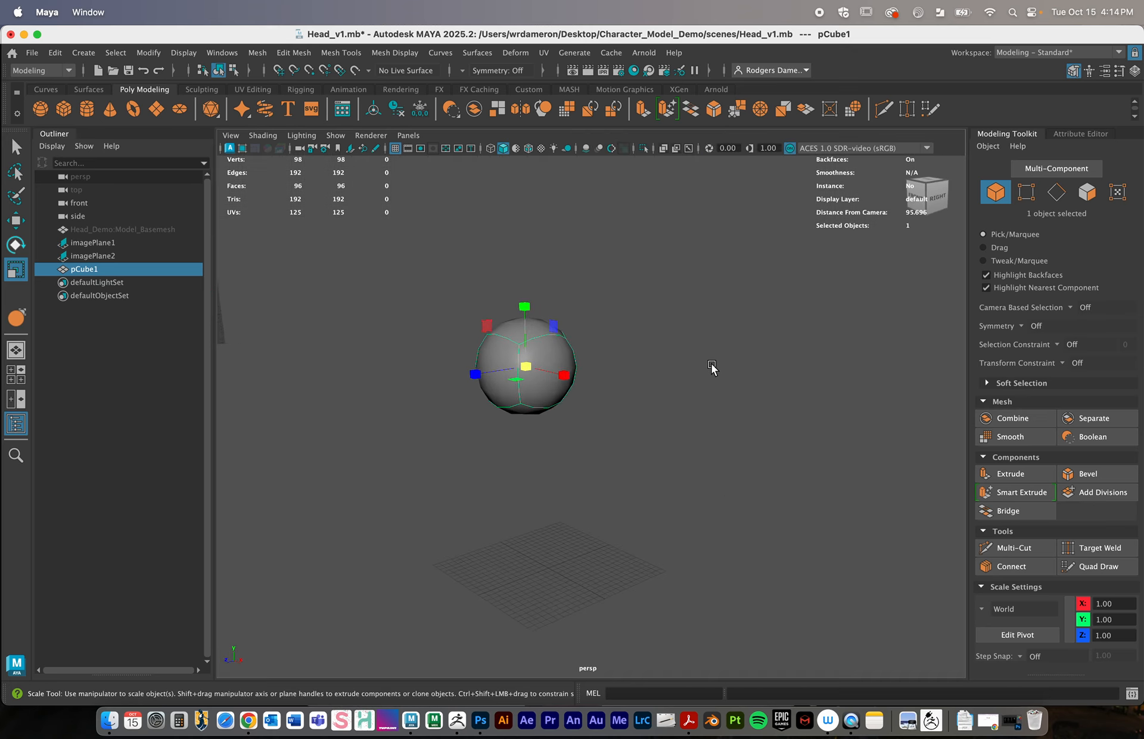
pyautogui.press('1')
pyautogui.keyDown('alt'); pyautogui.moveTo(712, 370); pyautogui.dragTo(647, 397, button='right'); pyautogui.keyUp('alt')
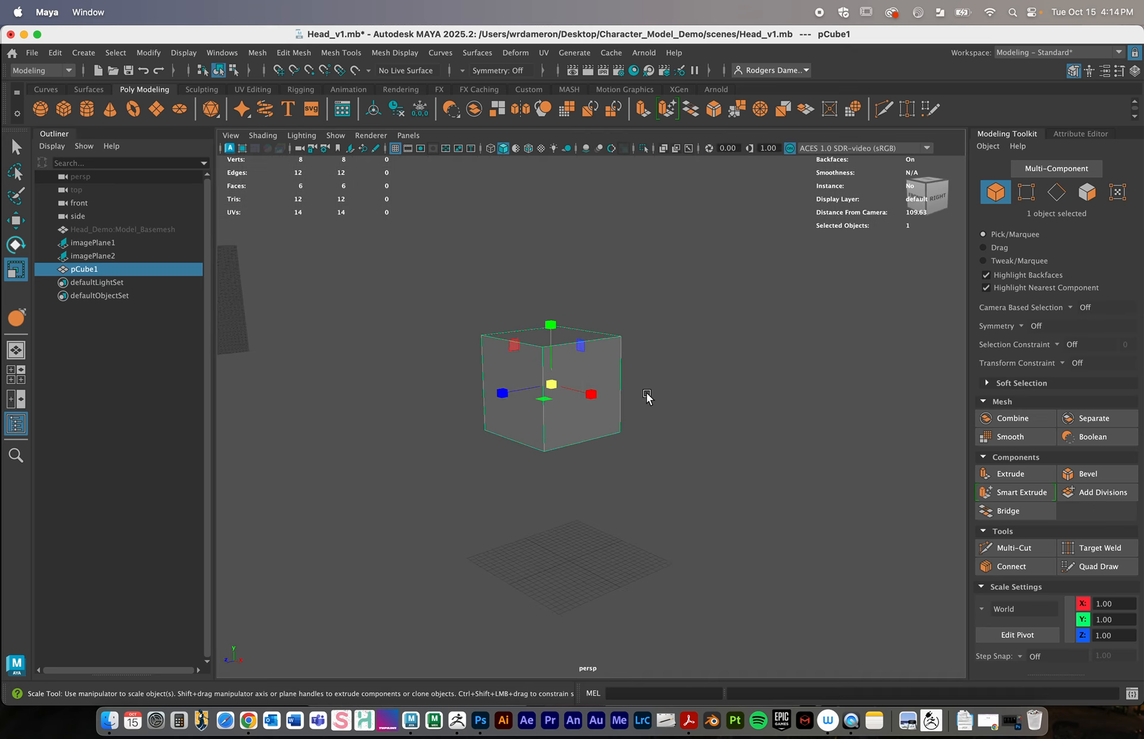
pyautogui.press('3')
pyautogui.keyDown('alt'); pyautogui.moveTo(646, 395); pyautogui.dragTo(649, 427); pyautogui.keyUp('alt')
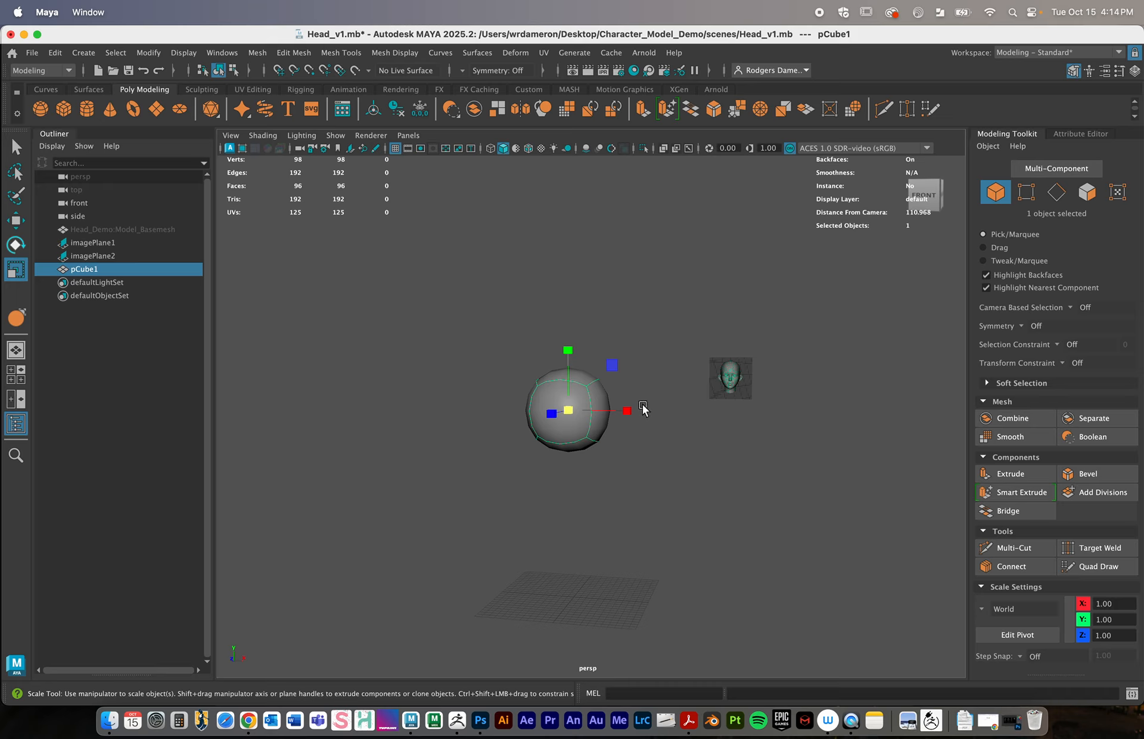
# Inspect the smoothed cube and the reference image planes from several angles in the perspective view
pyautogui.click(643, 496)
pyautogui.click(586, 439)
pyautogui.keyDown('alt'); pyautogui.moveTo(604, 405); pyautogui.dragTo(584, 436); pyautogui.keyUp('alt')
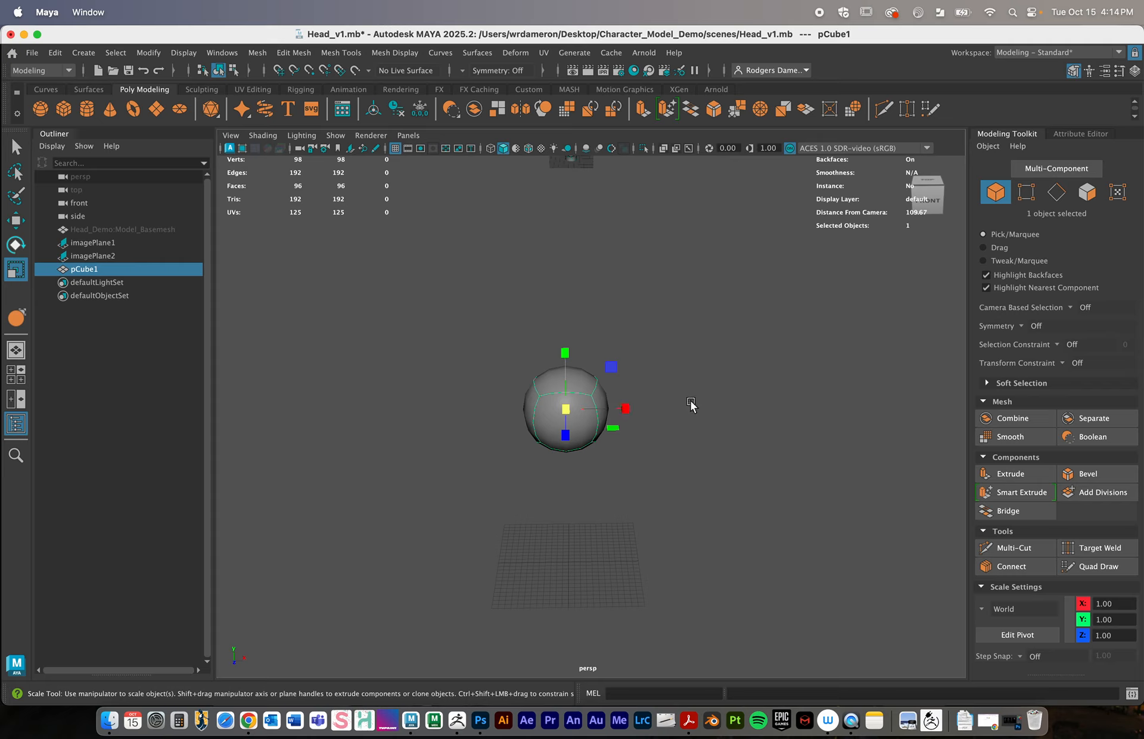
pyautogui.keyDown('alt'); pyautogui.moveTo(700, 464); pyautogui.dragTo(648, 454); pyautogui.keyUp('alt')
pyautogui.keyDown('alt'); pyautogui.moveTo(648, 454); pyautogui.dragTo(661, 502, button='middle'); pyautogui.keyUp('alt')
pyautogui.keyDown('alt'); pyautogui.moveTo(661, 503); pyautogui.dragTo(545, 507, button='right'); pyautogui.keyUp('alt')
pyautogui.keyDown('alt'); pyautogui.moveTo(545, 511); pyautogui.dragTo(597, 502); pyautogui.keyUp('alt')
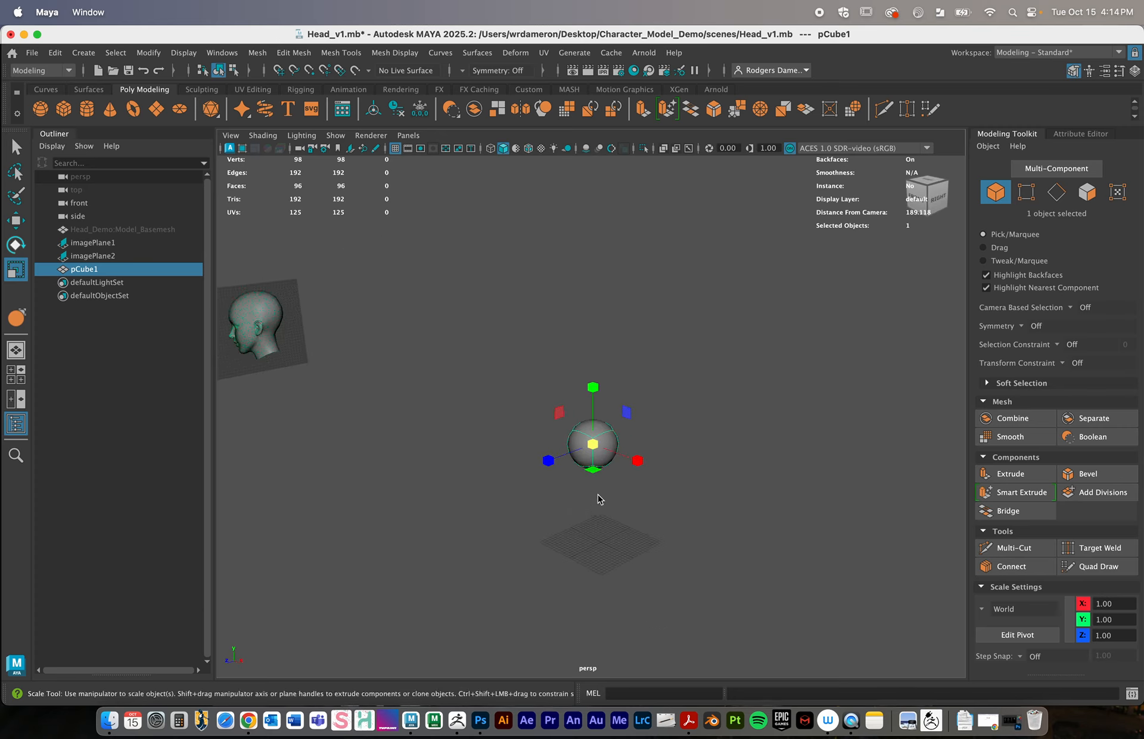
# Select the smoothed cube's two upper front vertices in the side view and check the selection in perspective
pyautogui.press('space')
pyautogui.press('space')
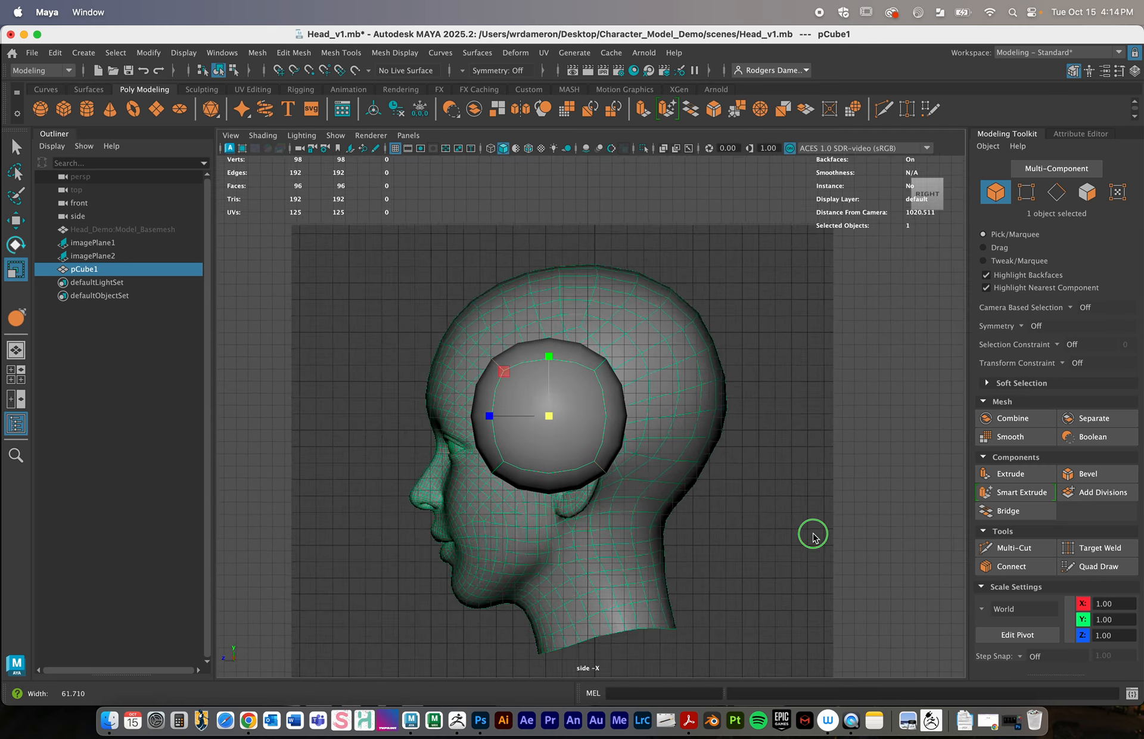
pyautogui.keyDown('alt'); pyautogui.moveTo(811, 532); pyautogui.dragTo(669, 413, button='middle'); pyautogui.keyUp('alt')
pyautogui.scroll(-2, 647, 459)
pyautogui.keyDown('alt'); pyautogui.moveTo(669, 414); pyautogui.dragTo(528, 339); pyautogui.keyUp('alt')
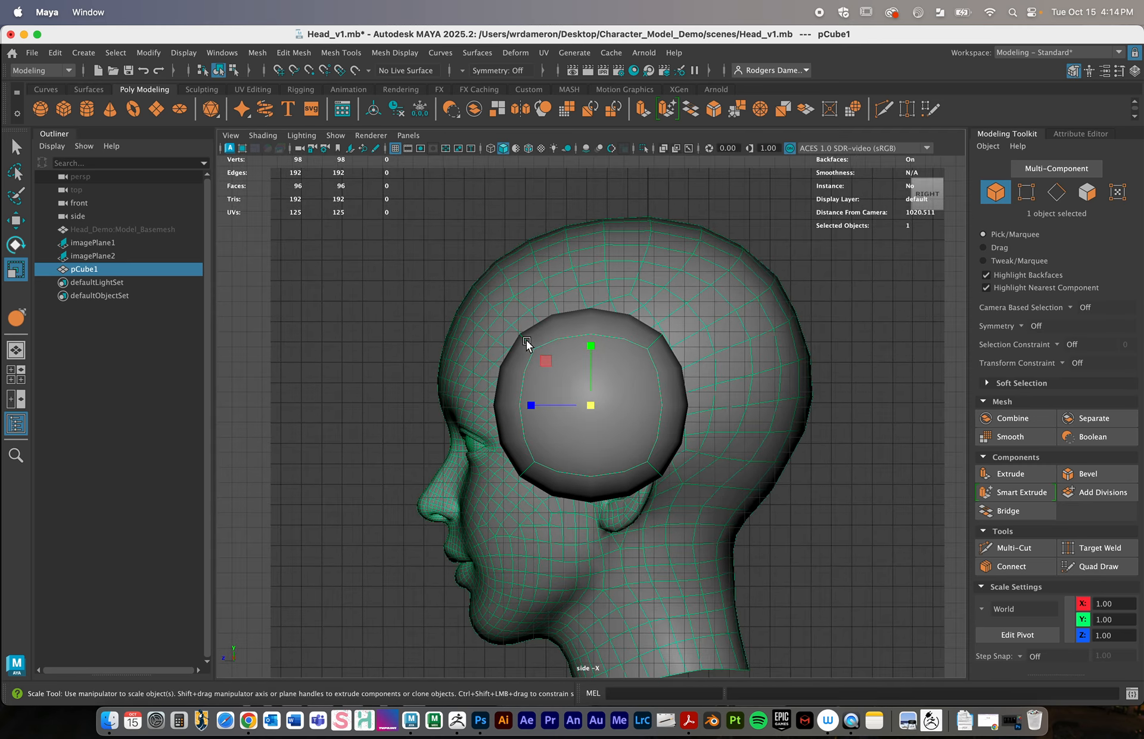
pyautogui.moveTo(526, 302); pyautogui.dragTo(495, 322, button='right')
pyautogui.click(561, 384)
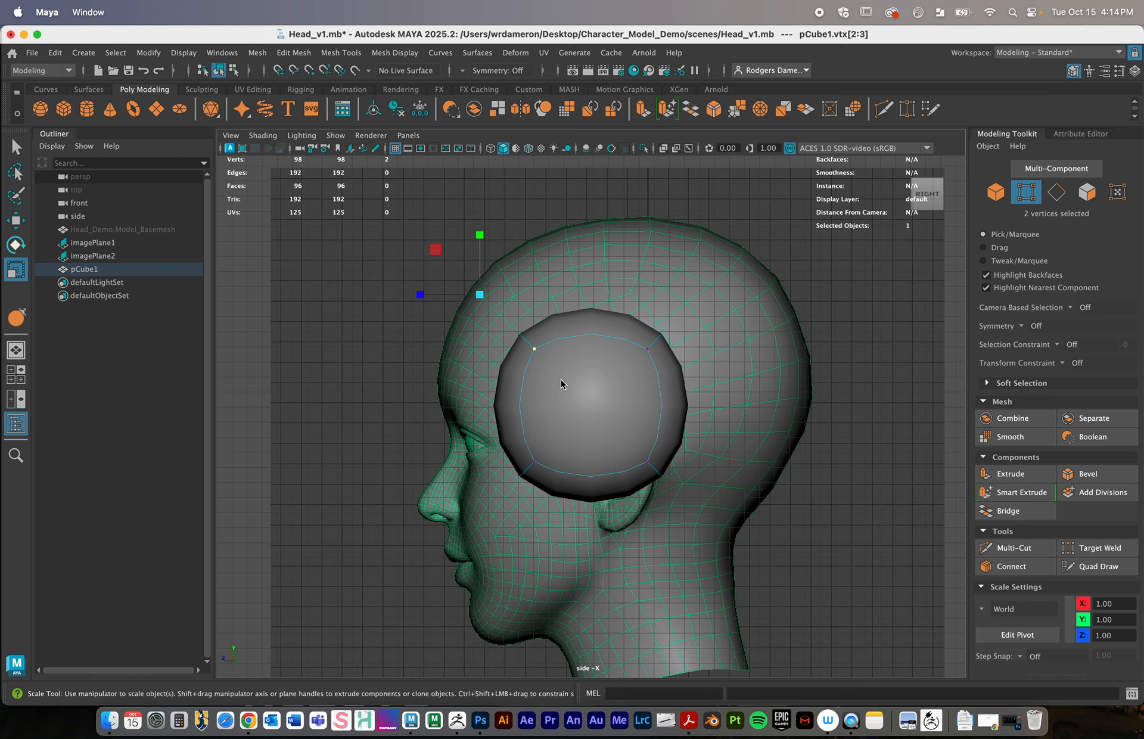
pyautogui.press('space')
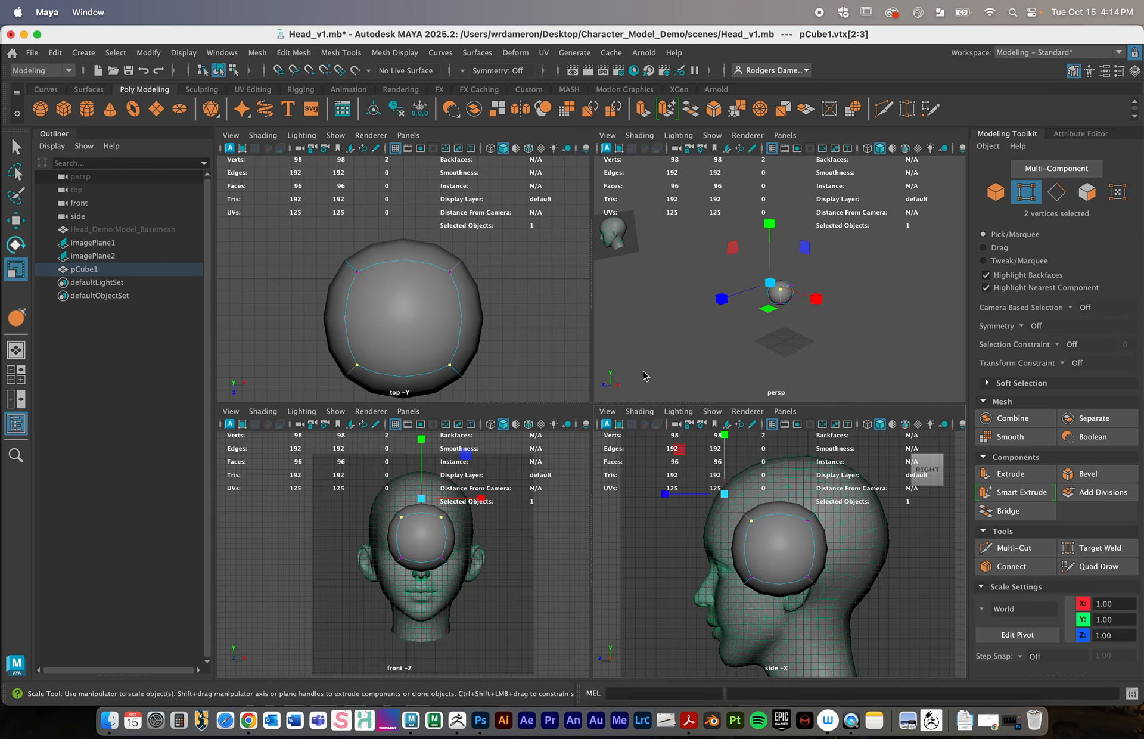
pyautogui.press('space')
pyautogui.keyDown('alt'); pyautogui.moveTo(758, 360); pyautogui.dragTo(583, 466); pyautogui.keyUp('alt')
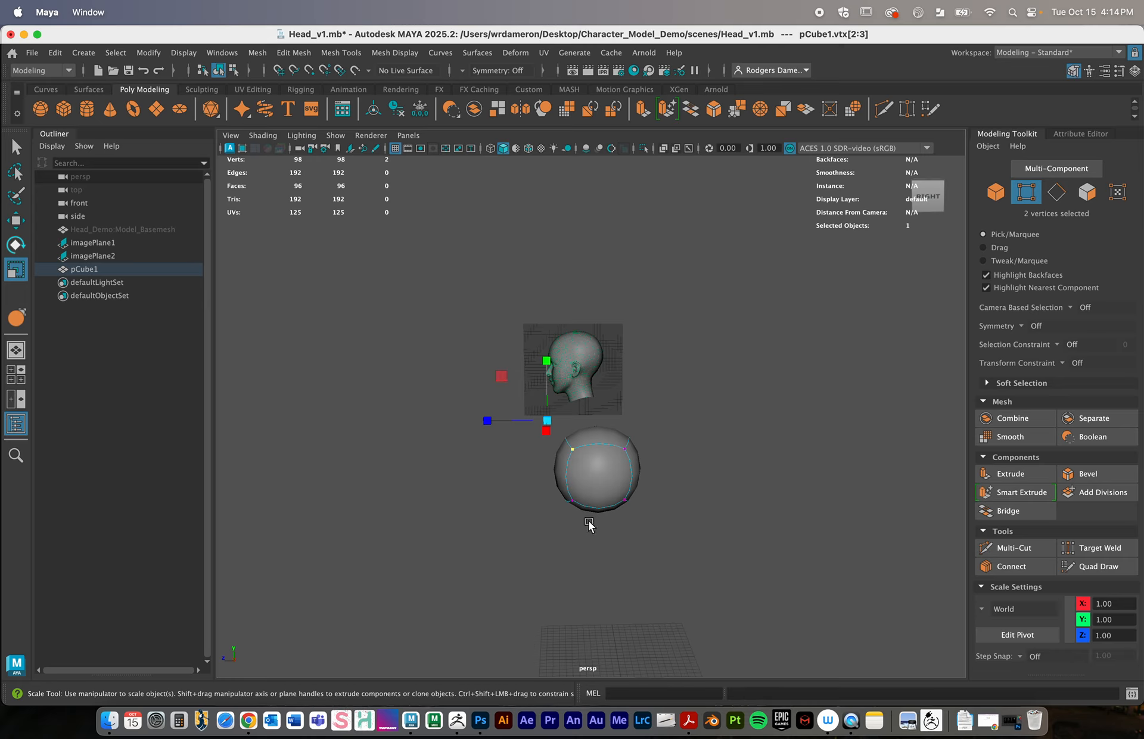
# Select the cube's two lower front vertices in perspective, and reselect the upper front pair in the side view
pyautogui.moveTo(590, 538); pyautogui.dragTo(539, 476)
pyautogui.keyDown('alt'); pyautogui.moveTo(551, 532); pyautogui.dragTo(578, 531); pyautogui.keyUp('alt')
pyautogui.press('space')
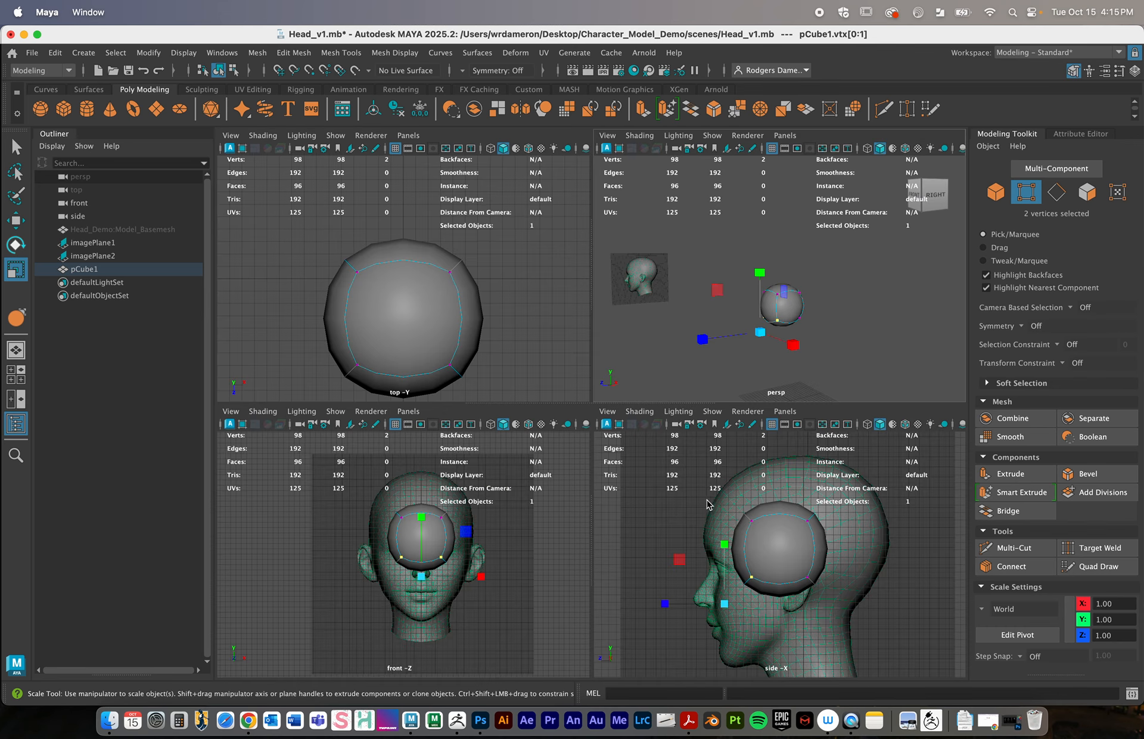
pyautogui.press('space')
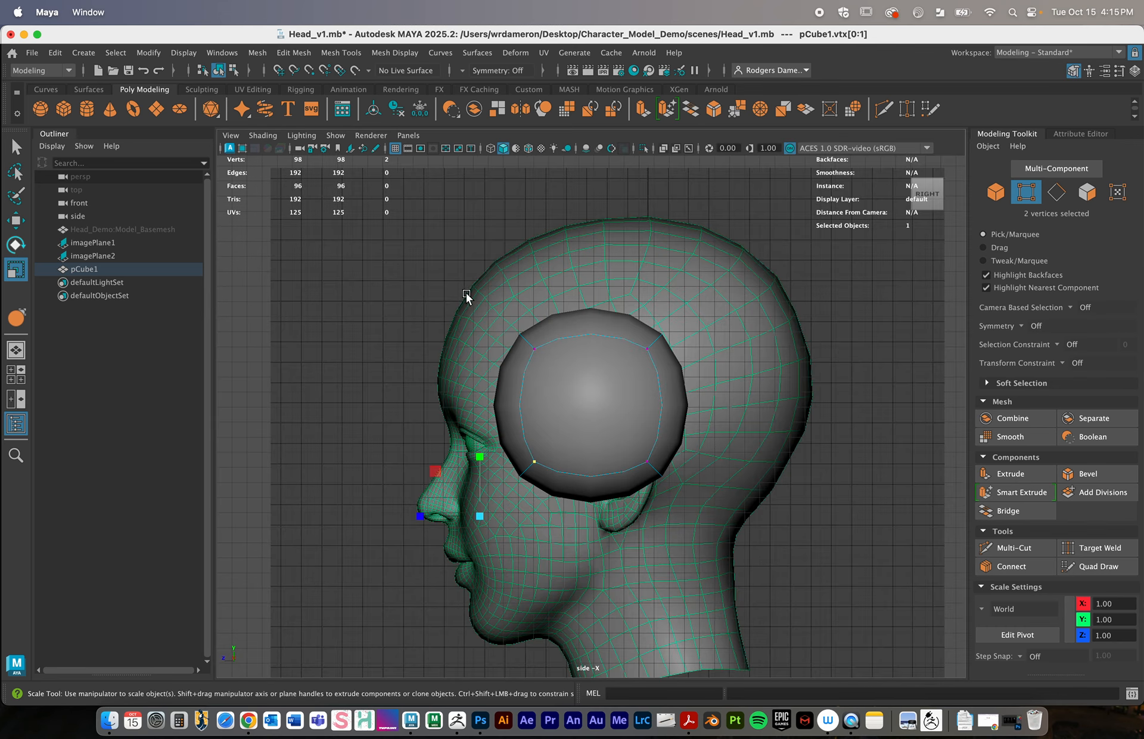
pyautogui.moveTo(466, 294); pyautogui.dragTo(540, 376)
pyautogui.press('q')
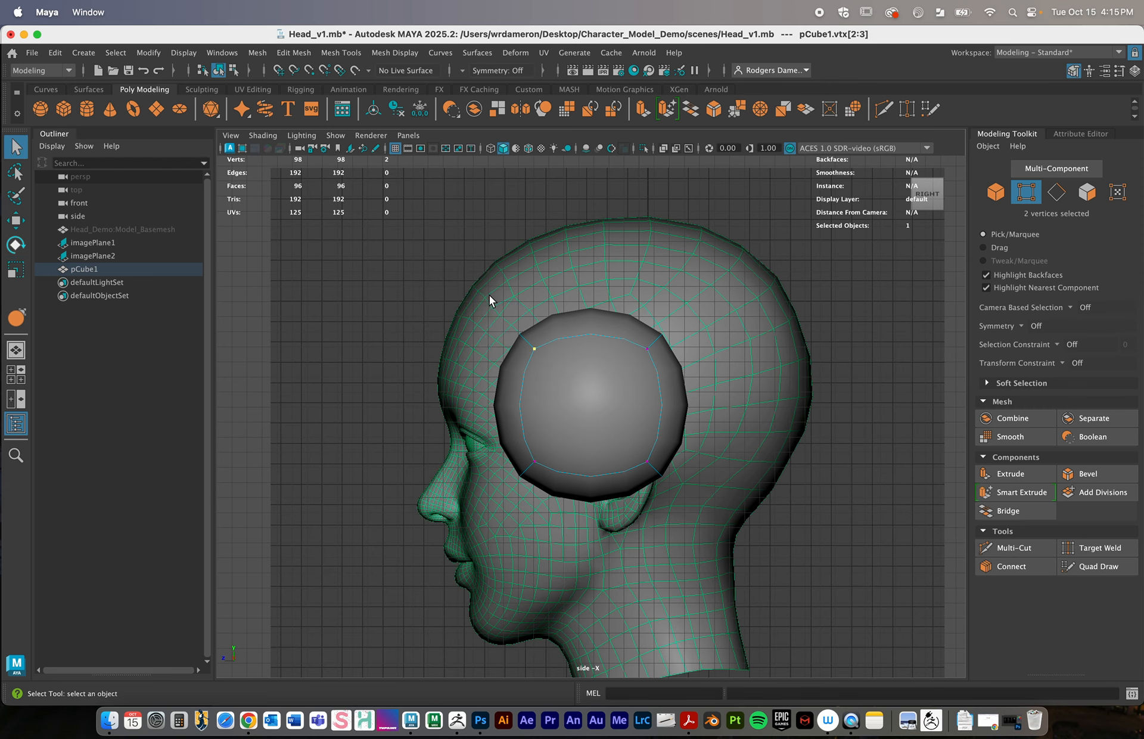
# Set modeling symmetry to Object X and return the cube to object selection mode
pyautogui.press('space')
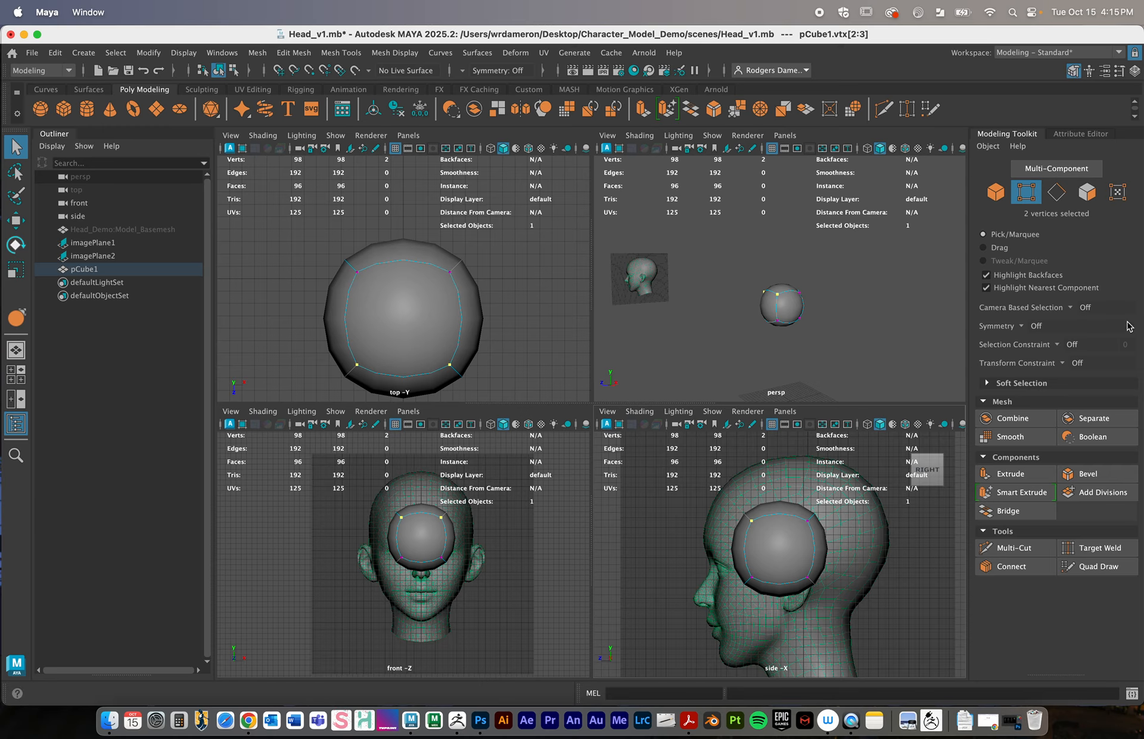
pyautogui.click(1036, 326)
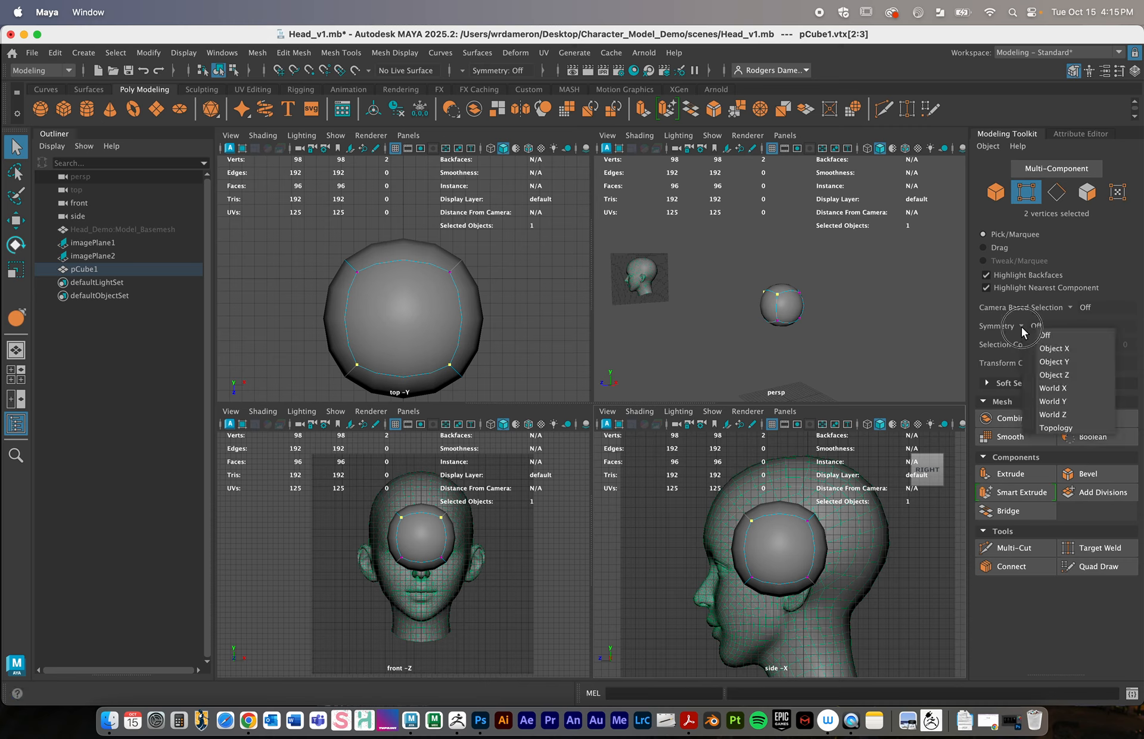
pyautogui.click(1051, 349)
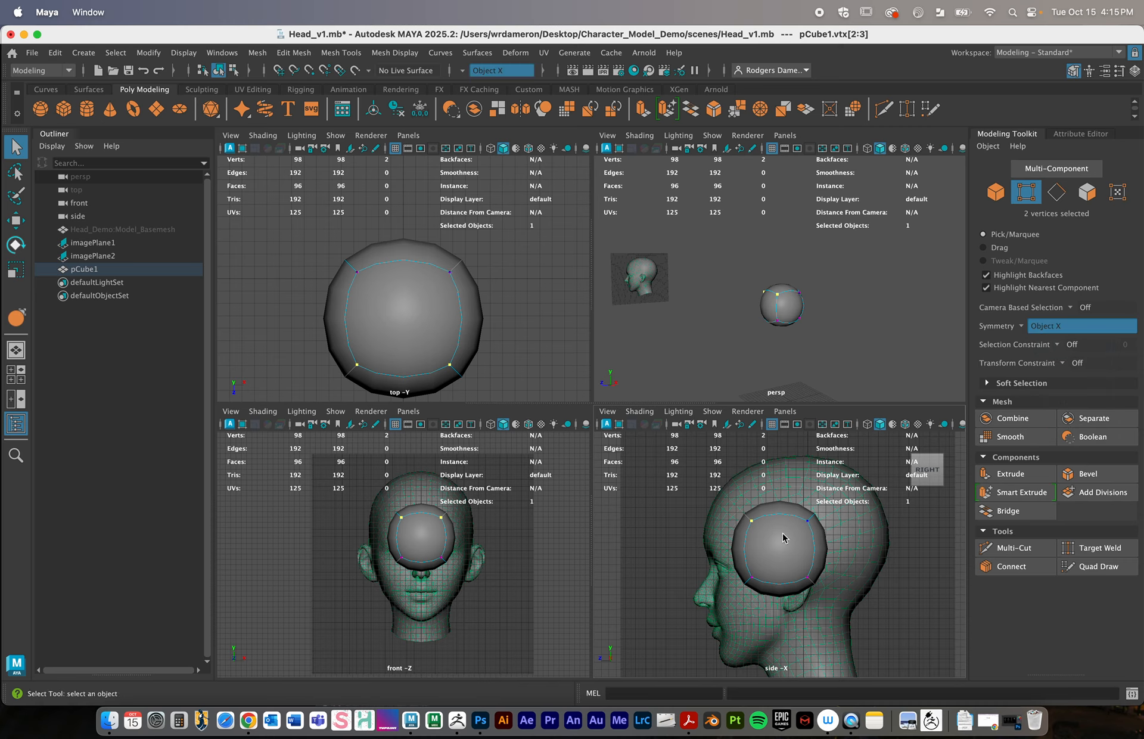
pyautogui.moveTo(782, 537); pyautogui.dragTo(788, 524, button='right')
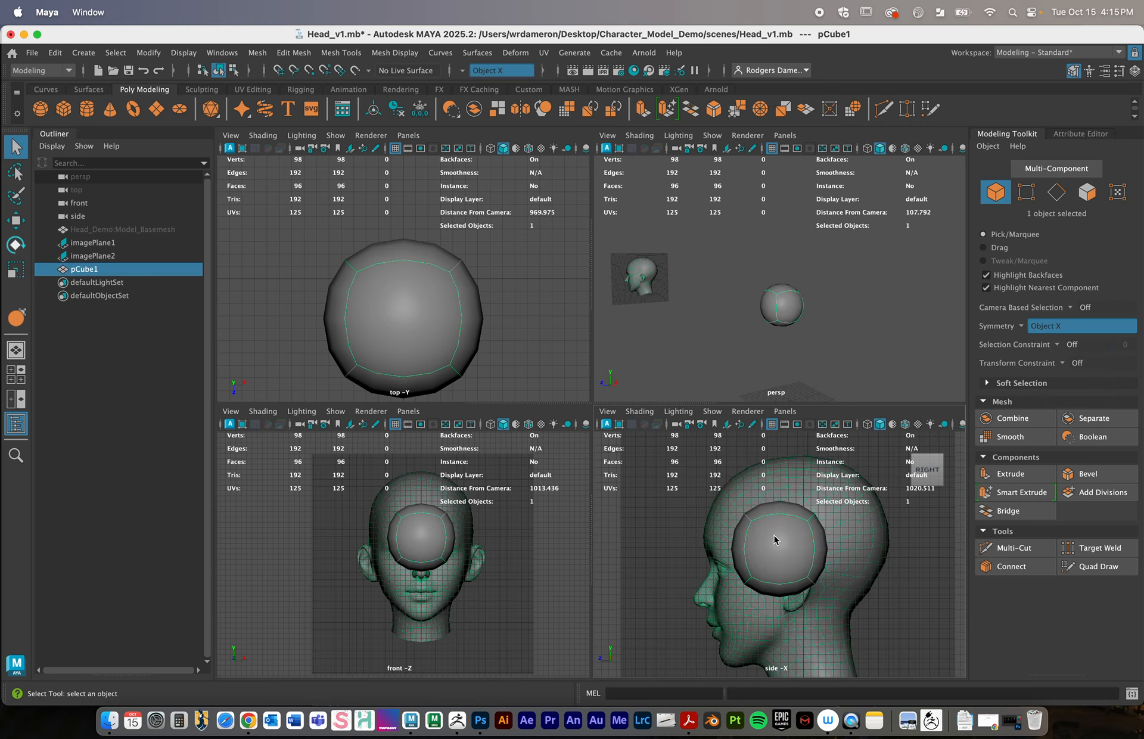
# Scale the smoothed cube up to cranium size and move it over the skull in the side view, at about Y 30.74, Z 1.00
pyautogui.press('r')
pyautogui.moveTo(778, 547)
pyautogui.mouseDown()
pyautogui.moveTo(840, 540)
pyautogui.moveTo(797, 548)
pyautogui.mouseUp()
pyautogui.press('w')
pyautogui.press('r')
pyautogui.press('w')
pyautogui.press('space')
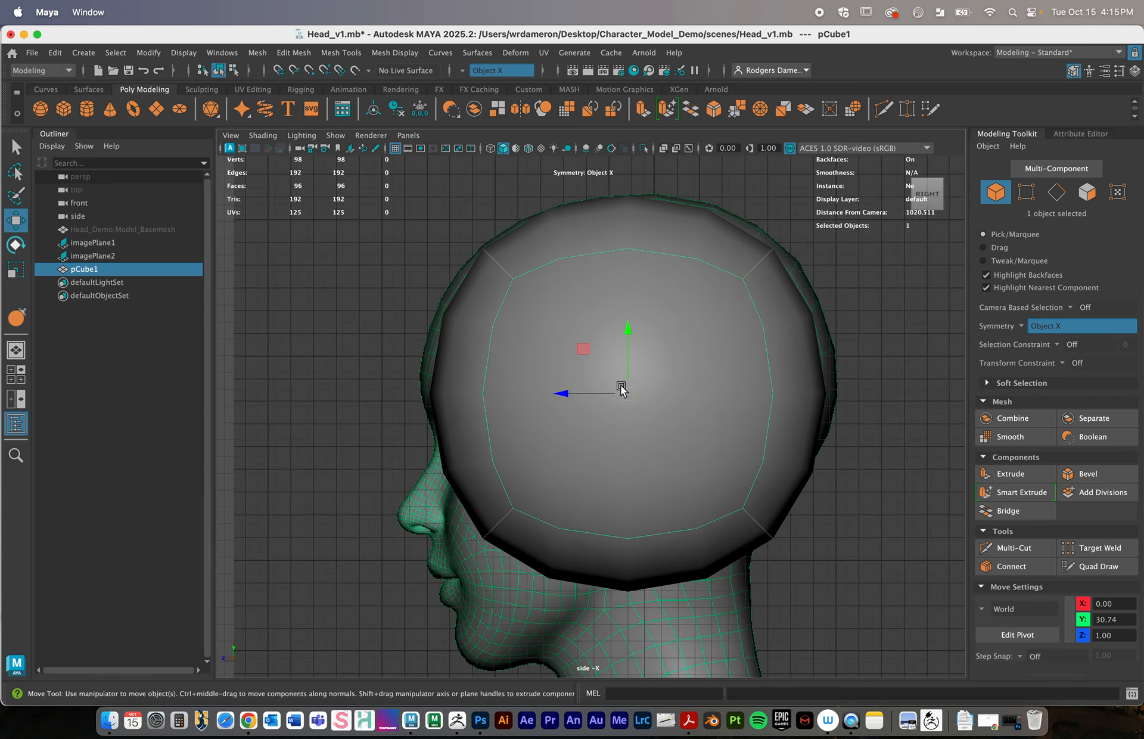
# Fine-tune the cube's scale, move it to about Y 30.47, Z 1.43, and compare its unsmoothed and smoothed display
pyautogui.press('r')
pyautogui.moveTo(627, 394); pyautogui.dragTo(621, 396)
pyautogui.press('w')
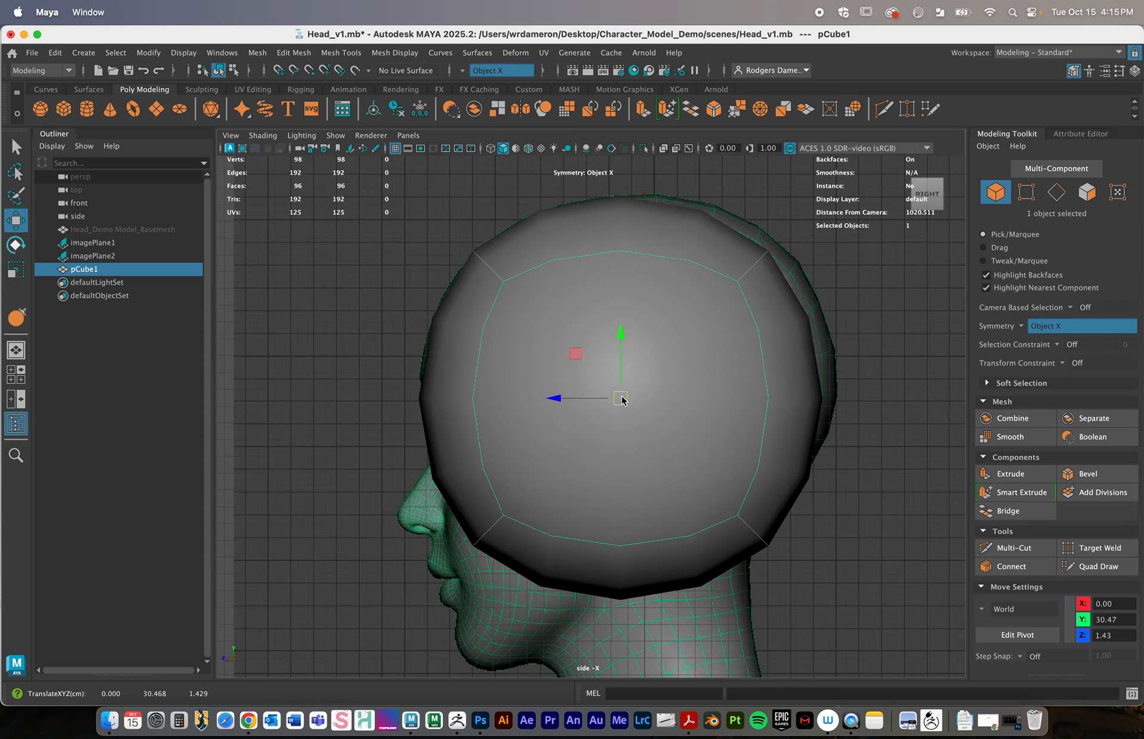
pyautogui.press('1')
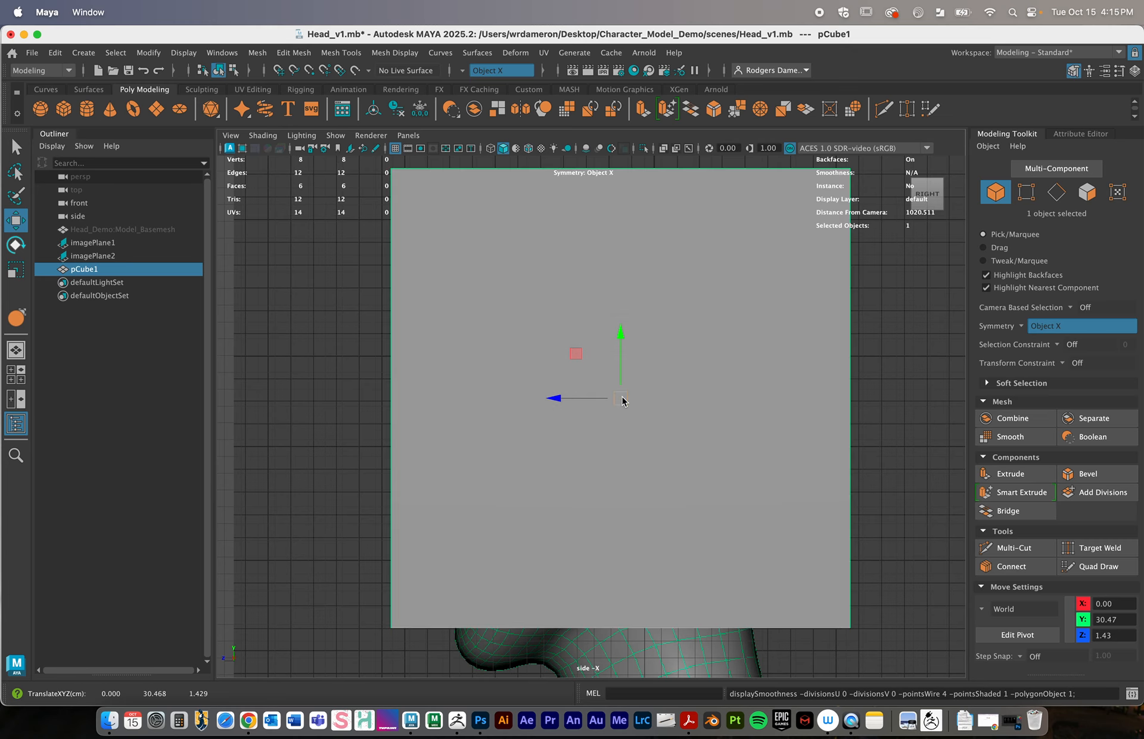
pyautogui.press('3')
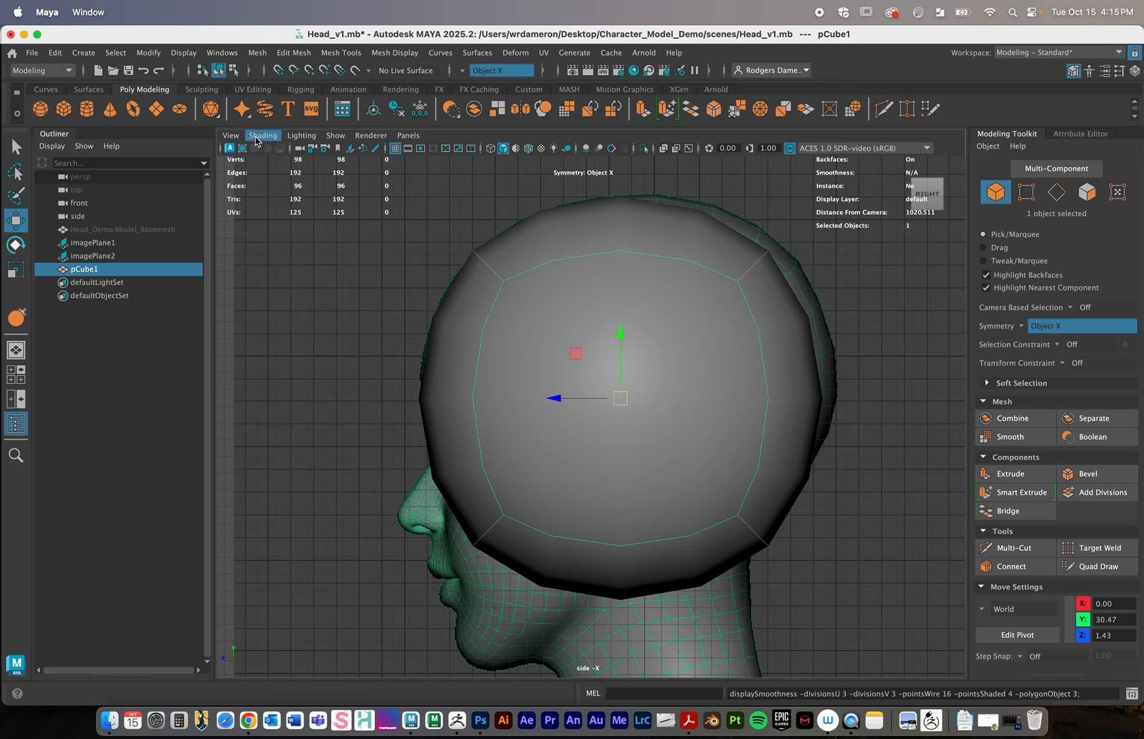
# Turn on X-Ray shading in the side view and switch the cube to vertex selection mode
pyautogui.press('4')
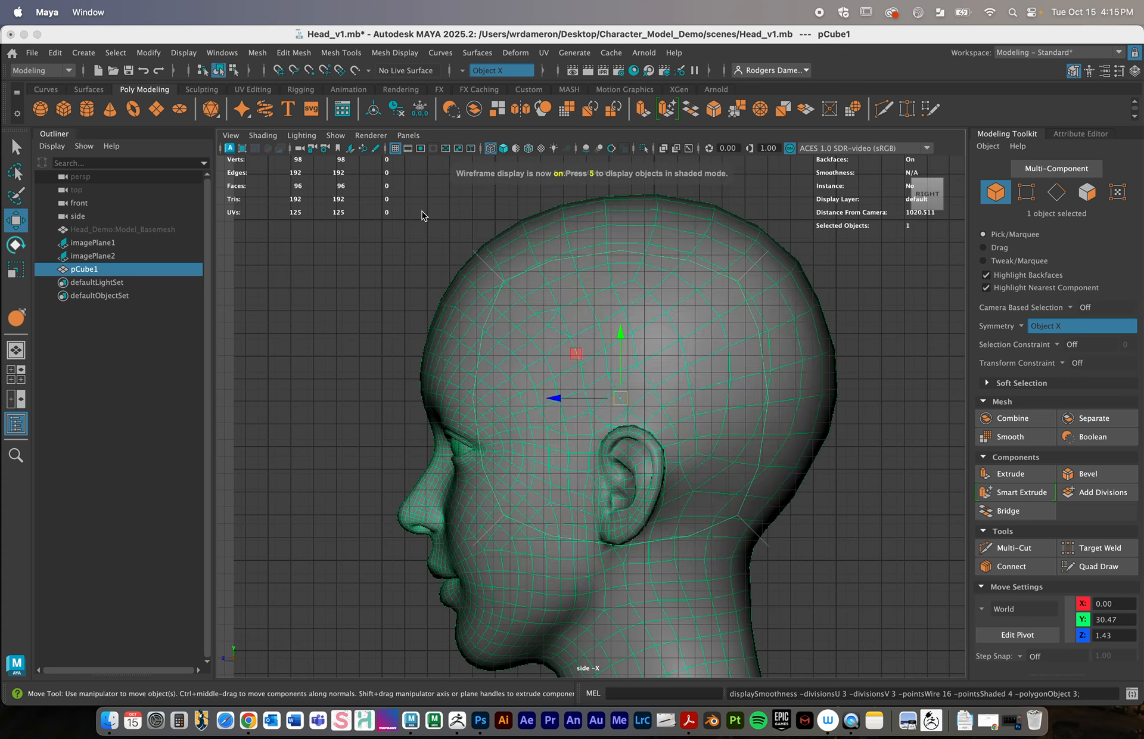
pyautogui.press('5')
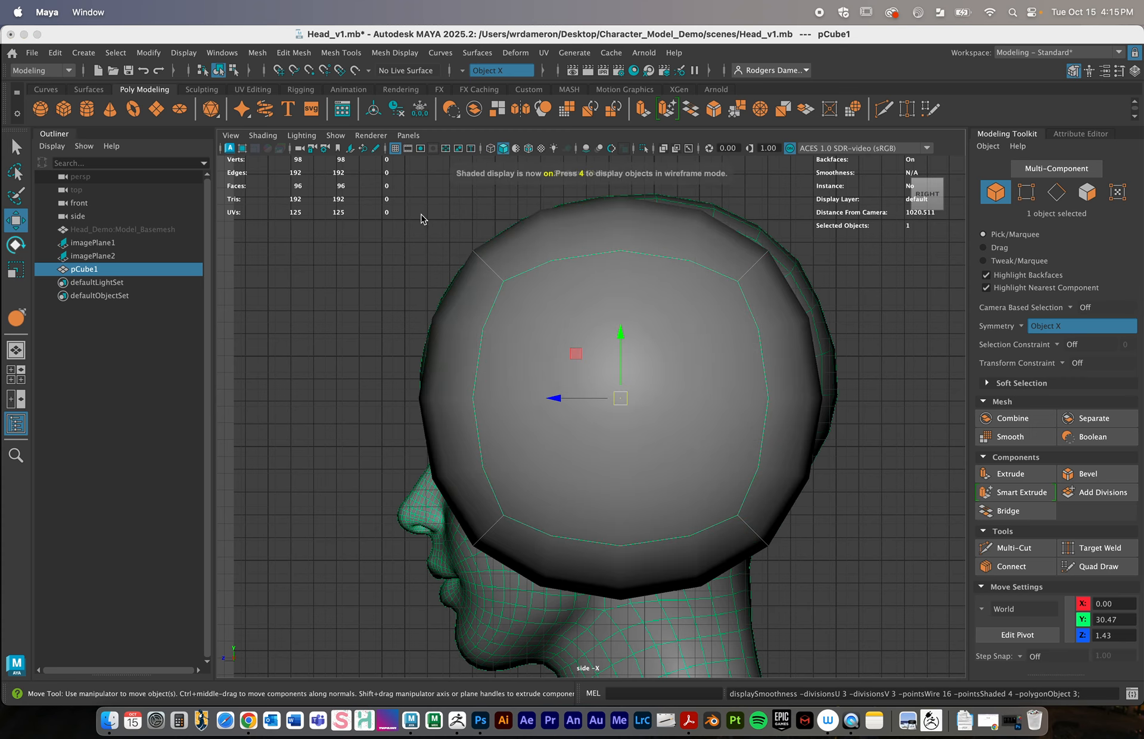
pyautogui.click(261, 138)
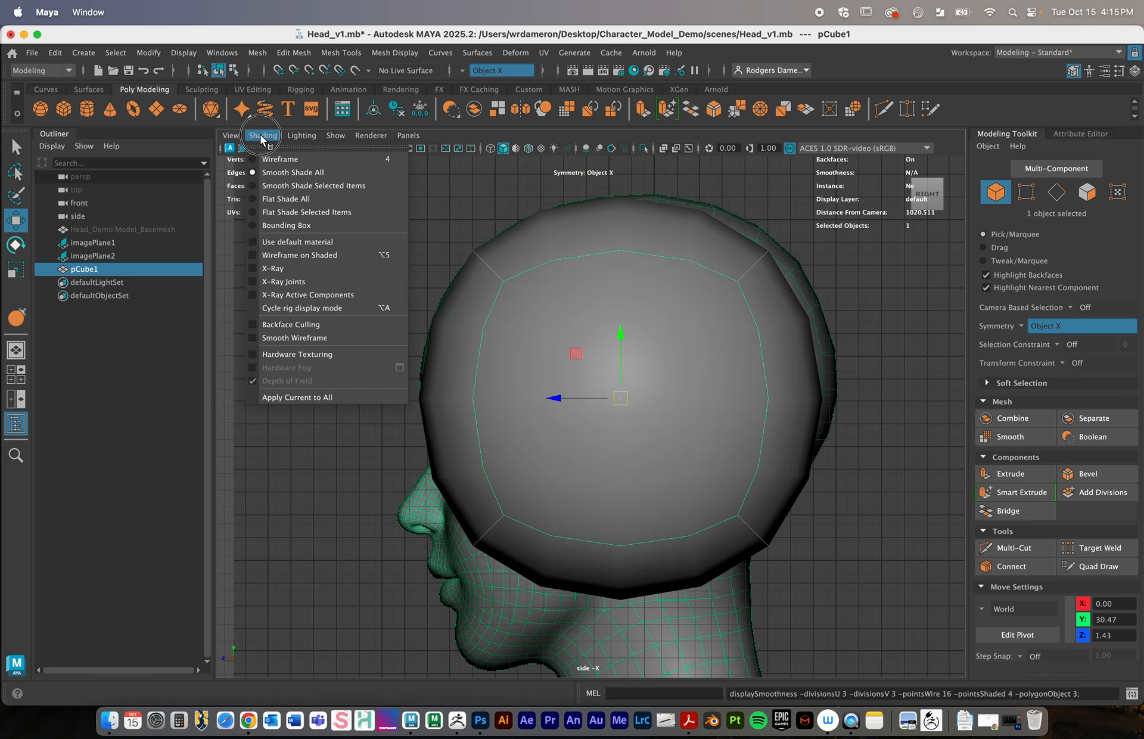
pyautogui.click(311, 269)
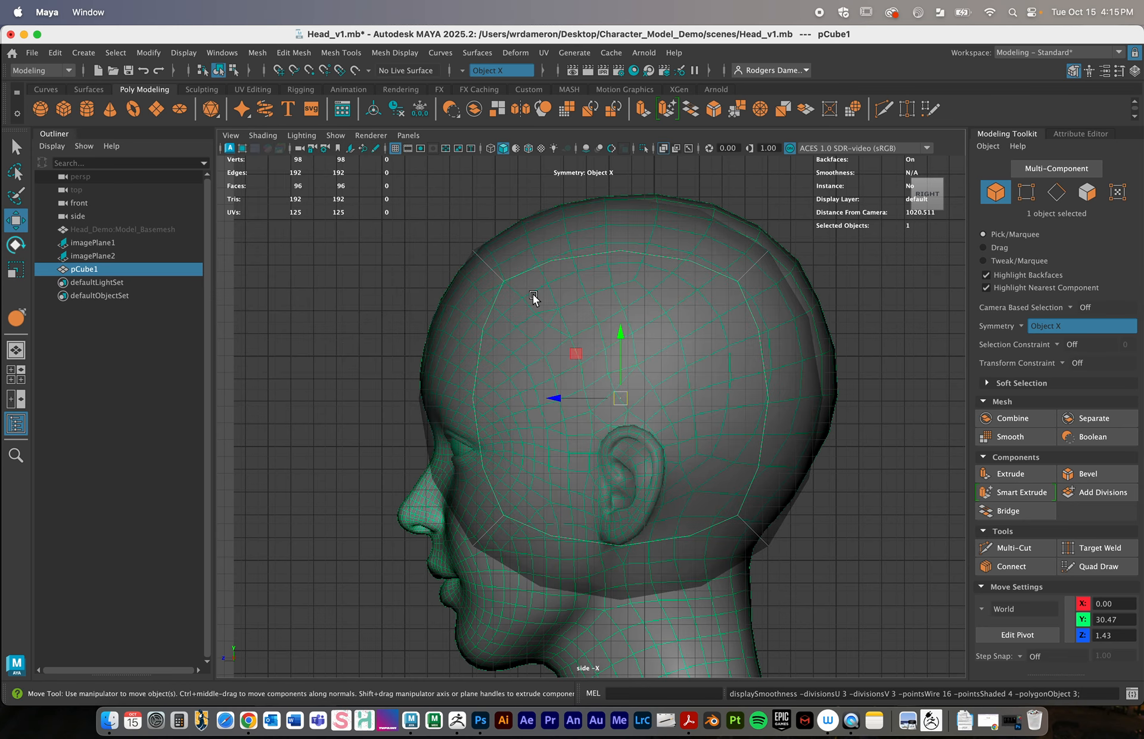
pyautogui.moveTo(723, 273); pyautogui.dragTo(745, 319, button='right')
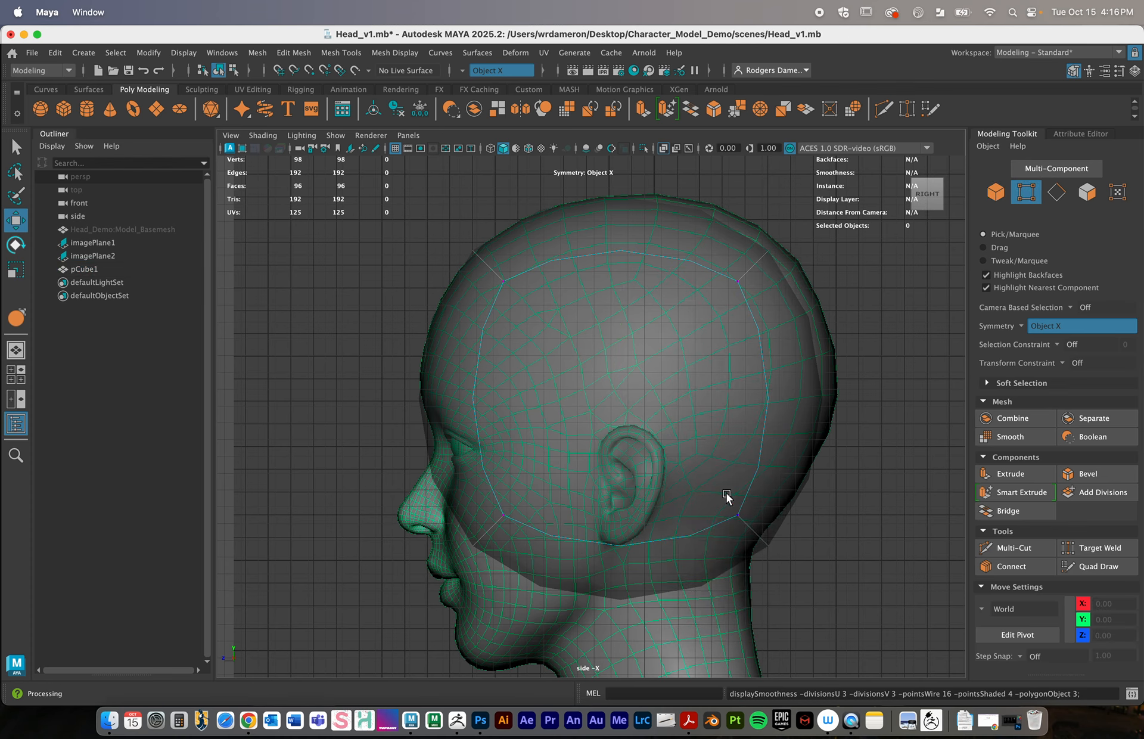
# Turn on X-Ray shading in the front view so the head reference shows through the cube
pyautogui.press('space')
pyautogui.press('space')
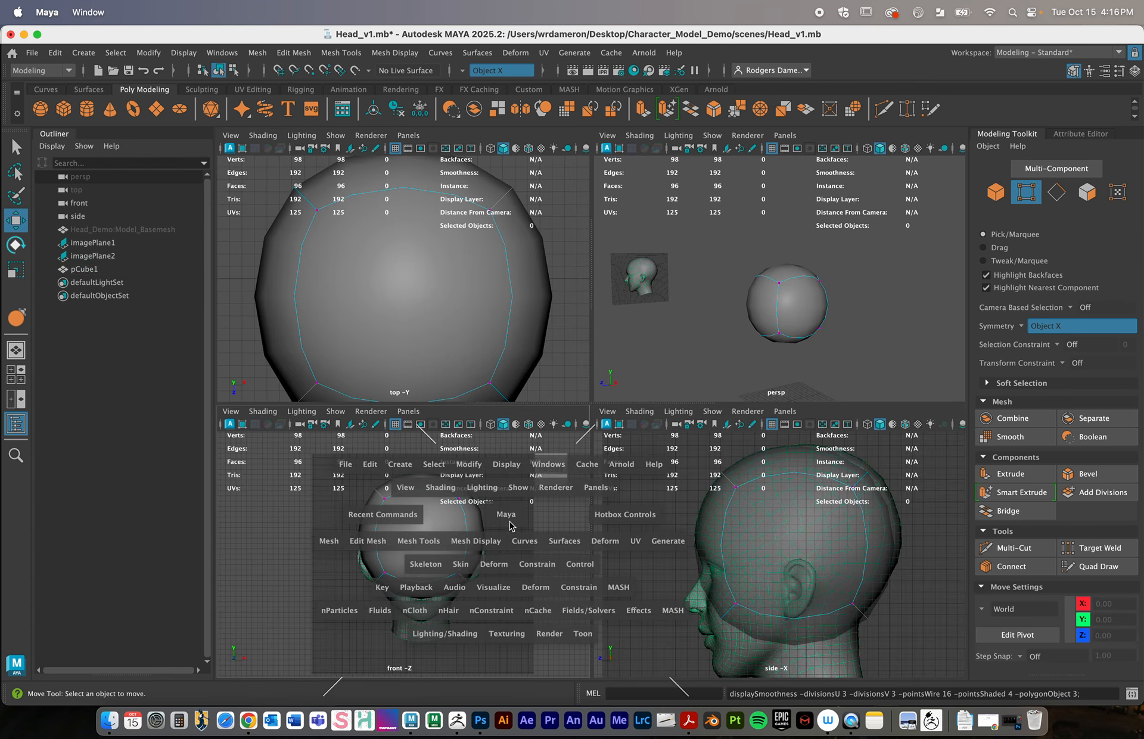
pyautogui.click(263, 135)
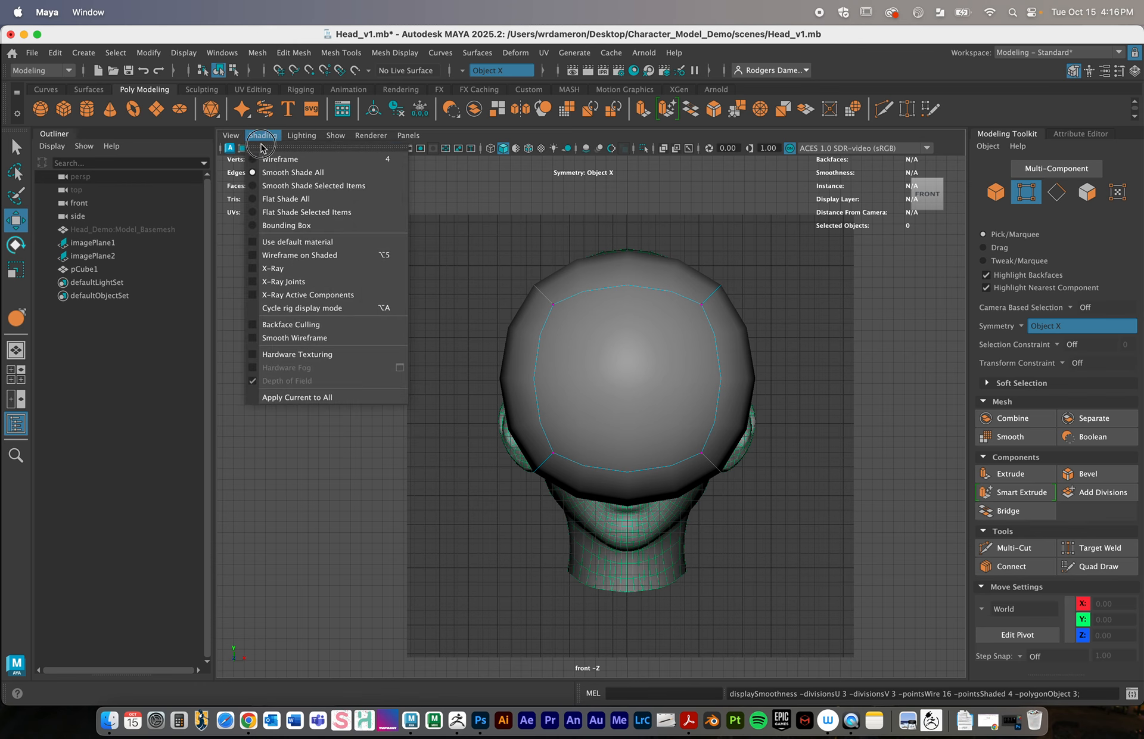
pyautogui.click(295, 274)
pyautogui.scroll(5, 567, 401)
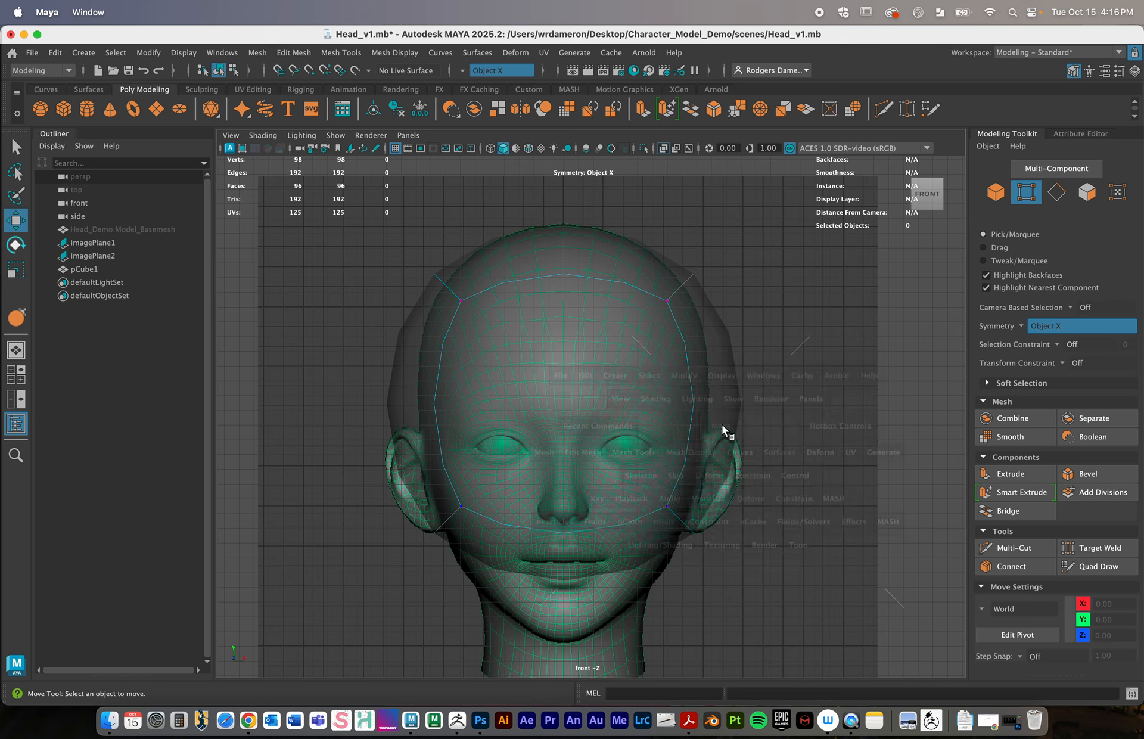
# Compare the cube with the side and front references, and select its four upper vertices in the front view
pyautogui.press('space')
pyautogui.press('space')
pyautogui.scroll(2, 774, 483)
pyautogui.keyDown('alt'); pyautogui.moveTo(791, 466); pyautogui.dragTo(790, 490, button='middle'); pyautogui.keyUp('alt')
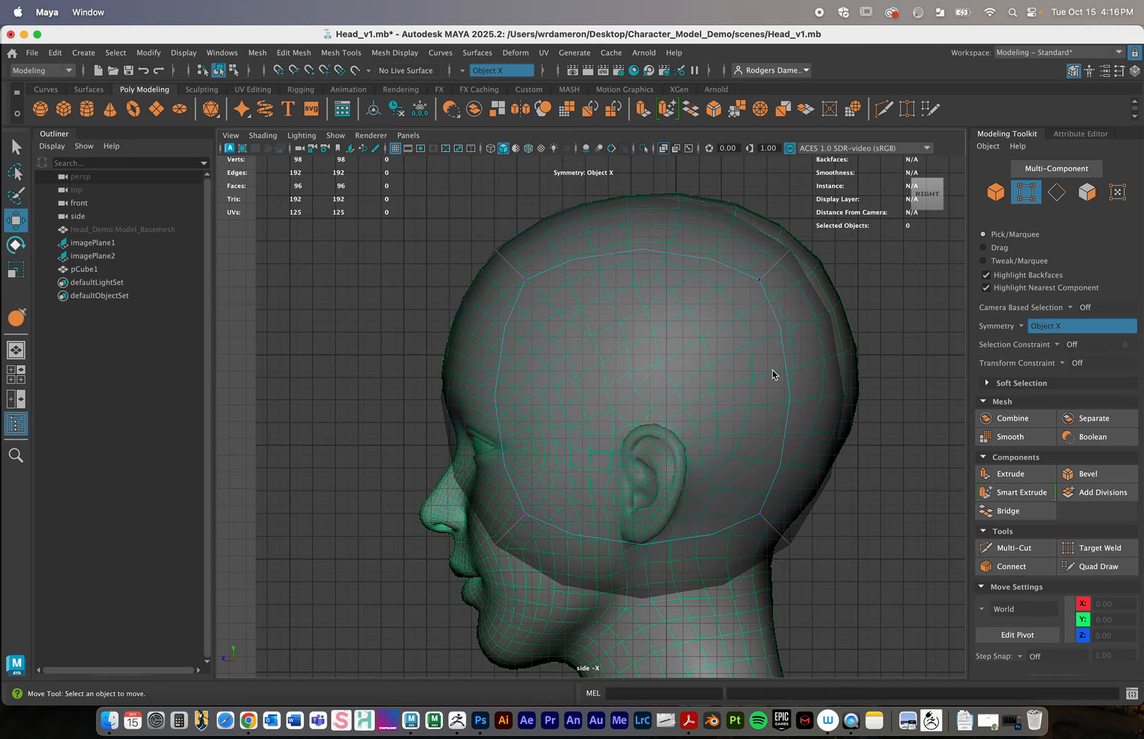
pyautogui.press('space')
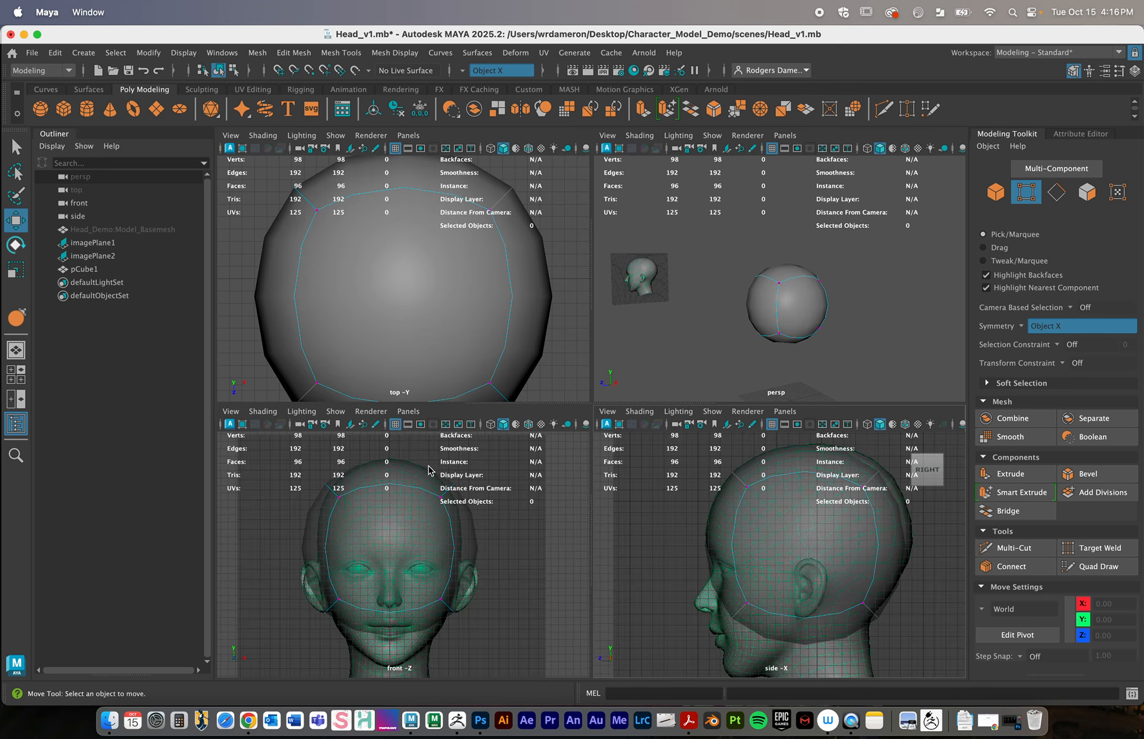
pyautogui.press('space')
pyautogui.keyDown('alt'); pyautogui.moveTo(631, 461); pyautogui.dragTo(611, 487, button='middle'); pyautogui.keyUp('alt')
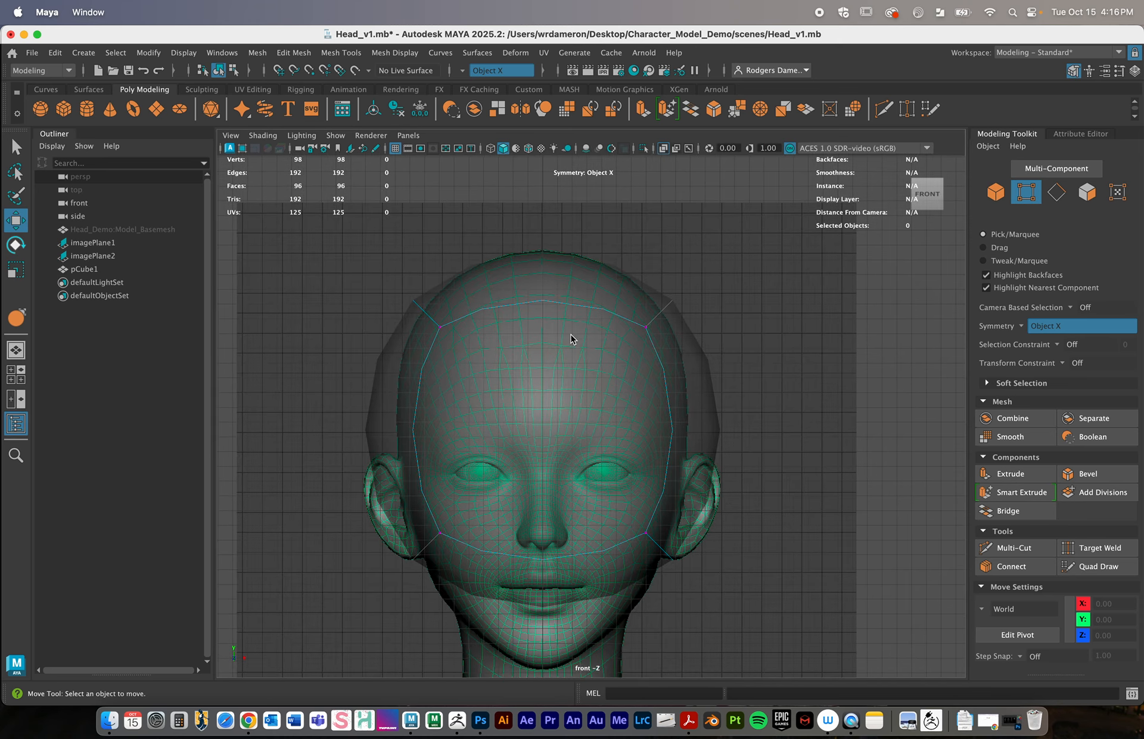
pyautogui.moveTo(613, 240); pyautogui.dragTo(738, 390)
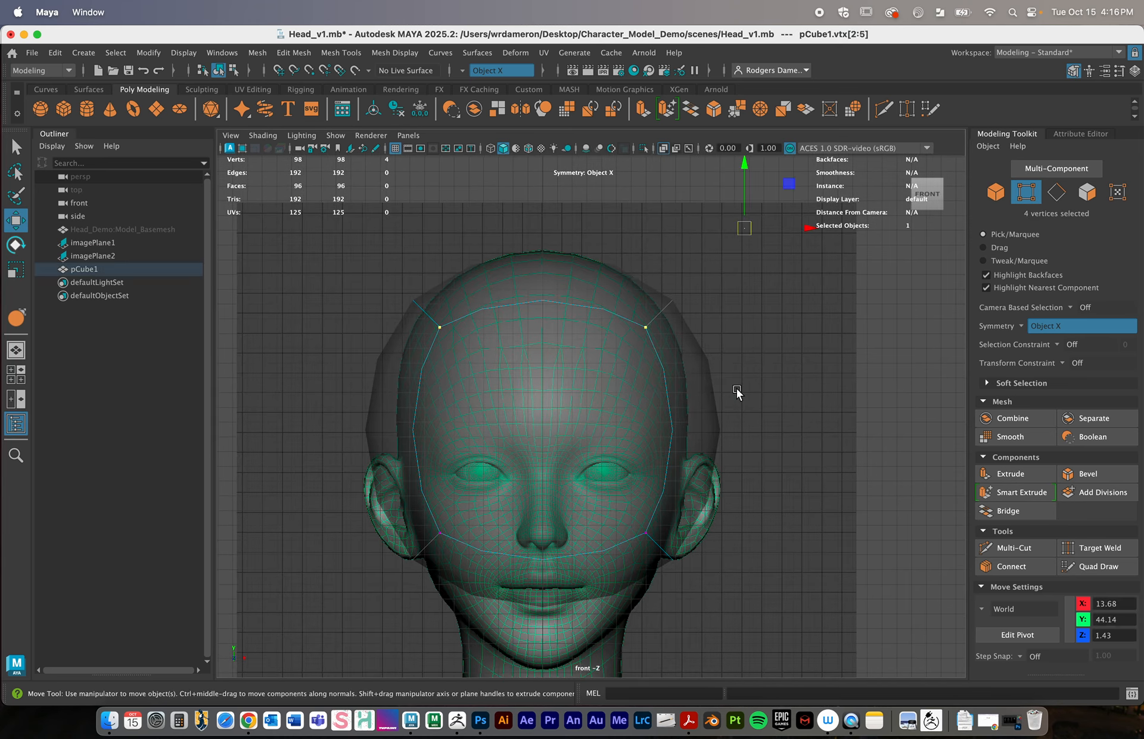
pyautogui.keyDown('alt'); pyautogui.moveTo(789, 394); pyautogui.dragTo(775, 425, button='middle'); pyautogui.keyUp('alt')
pyautogui.keyDown('alt'); pyautogui.moveTo(762, 420); pyautogui.dragTo(724, 415, button='right'); pyautogui.keyUp('alt')
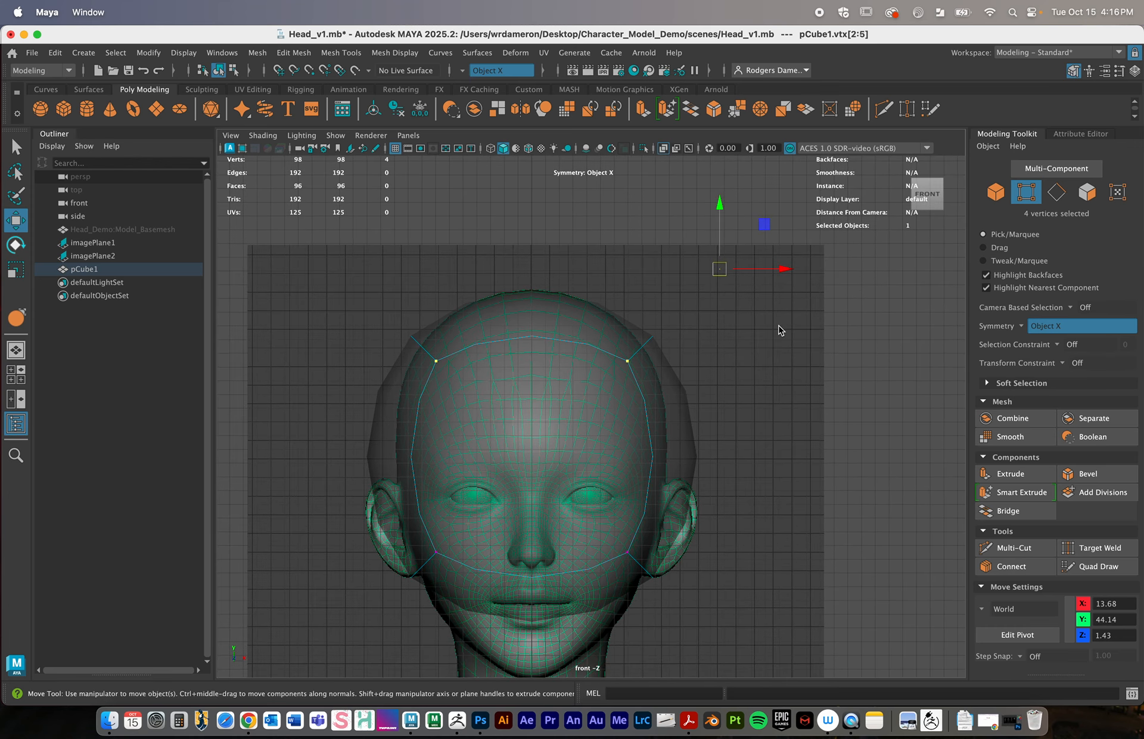
pyautogui.moveTo(770, 426); pyautogui.dragTo(585, 289)
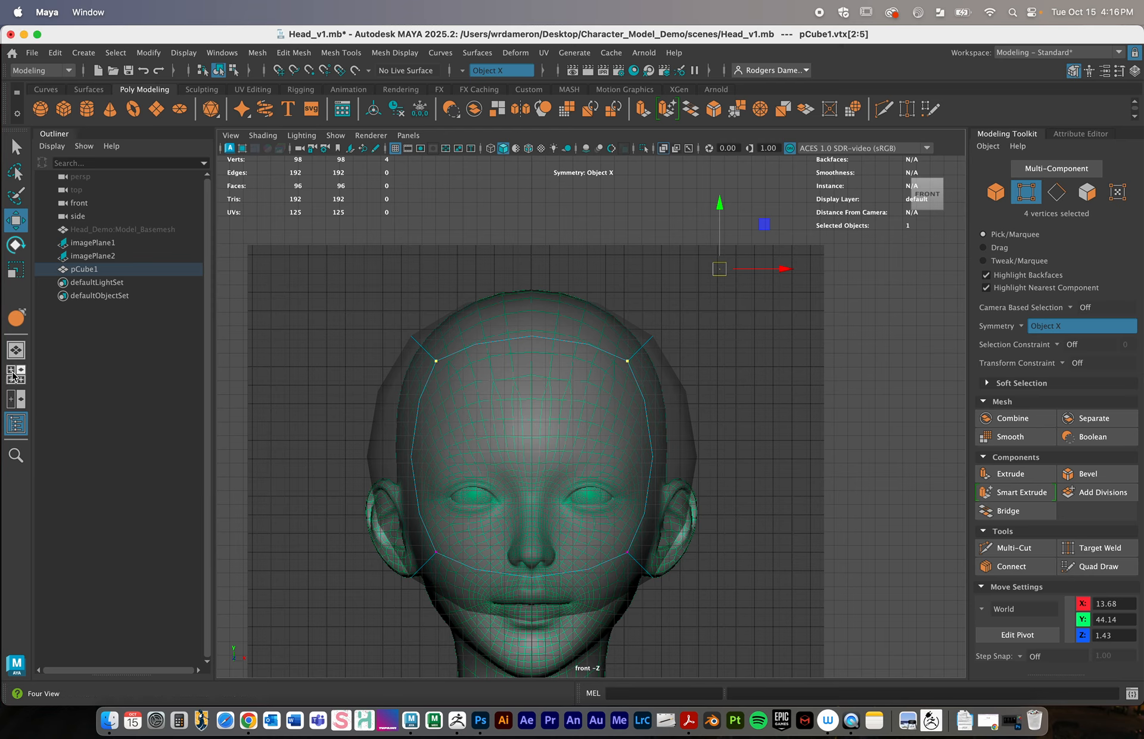
# Show the front and perspective views side by side and inspect the selected upper vertices from several angles
pyautogui.click(18, 402)
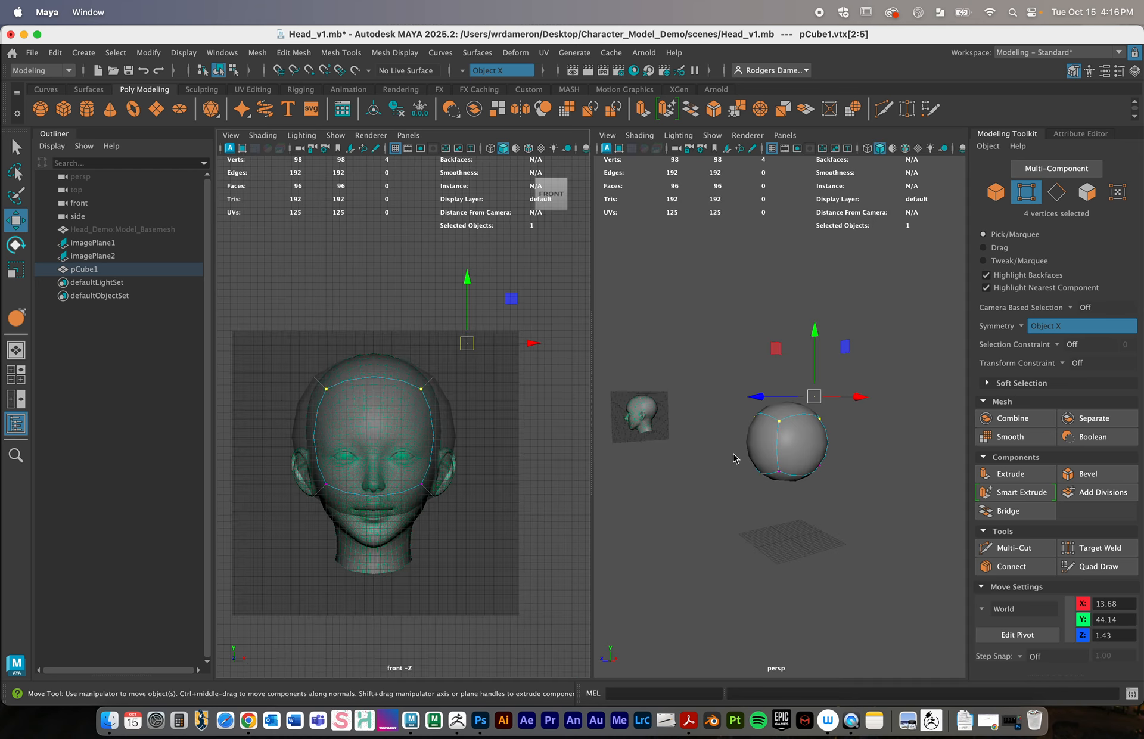
pyautogui.keyDown('alt'); pyautogui.moveTo(815, 452); pyautogui.dragTo(836, 474); pyautogui.keyUp('alt')
pyautogui.keyDown('alt'); pyautogui.moveTo(837, 473); pyautogui.dragTo(893, 492, button='right'); pyautogui.keyUp('alt')
pyautogui.keyDown('alt'); pyautogui.moveTo(803, 495); pyautogui.dragTo(811, 541); pyautogui.keyUp('alt')
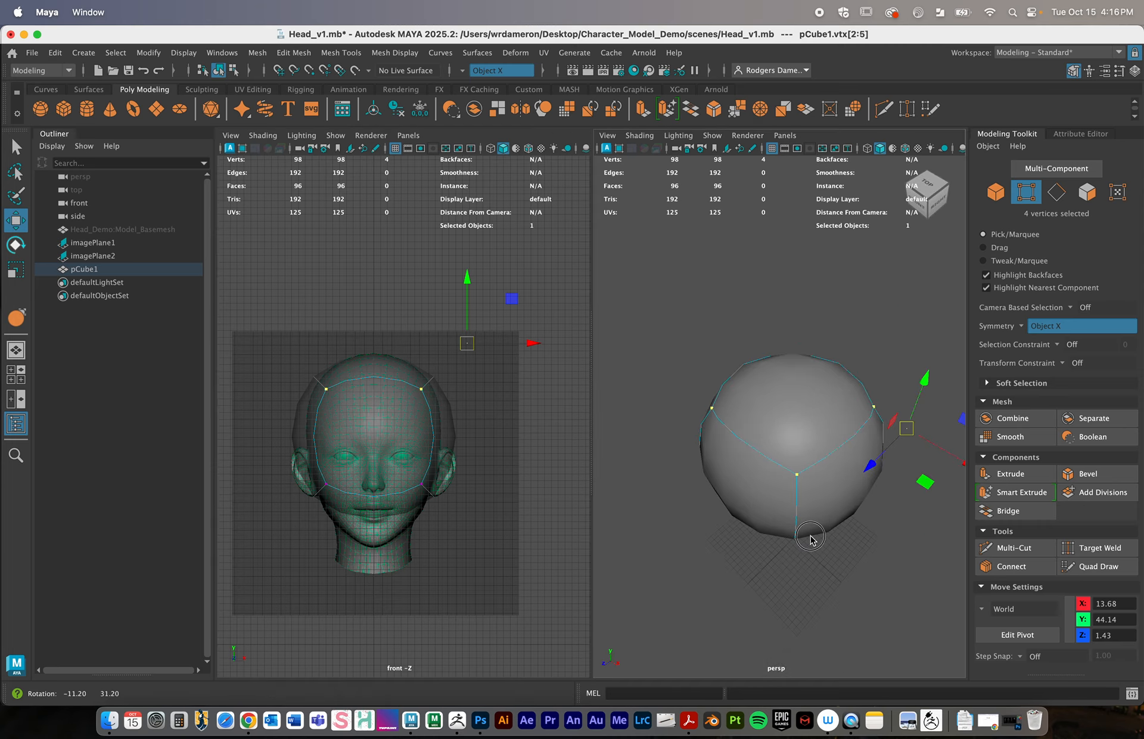
pyautogui.keyDown('alt'); pyautogui.moveTo(758, 411); pyautogui.dragTo(691, 499); pyautogui.keyUp('alt')
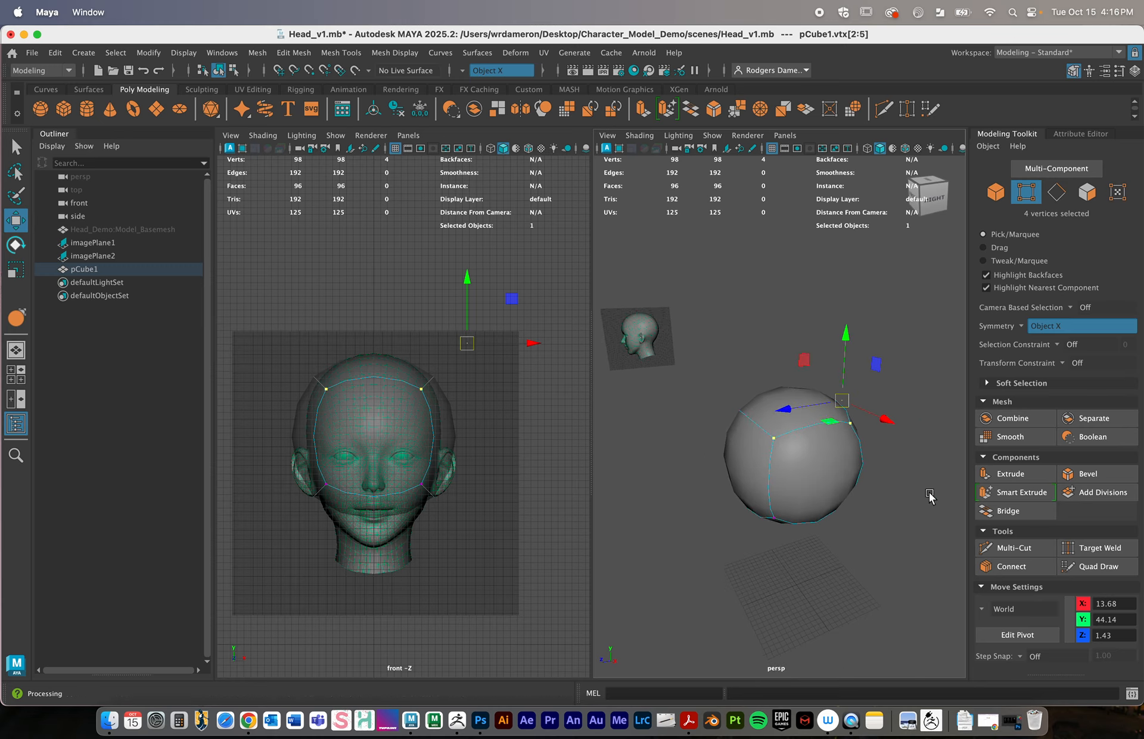
pyautogui.keyDown('alt'); pyautogui.moveTo(834, 543); pyautogui.dragTo(870, 539); pyautogui.keyUp('alt')
pyautogui.keyDown('alt'); pyautogui.moveTo(870, 539); pyautogui.dragTo(788, 541, button='right'); pyautogui.keyUp('alt')
pyautogui.keyDown('alt'); pyautogui.moveTo(788, 541); pyautogui.dragTo(721, 468); pyautogui.keyUp('alt')
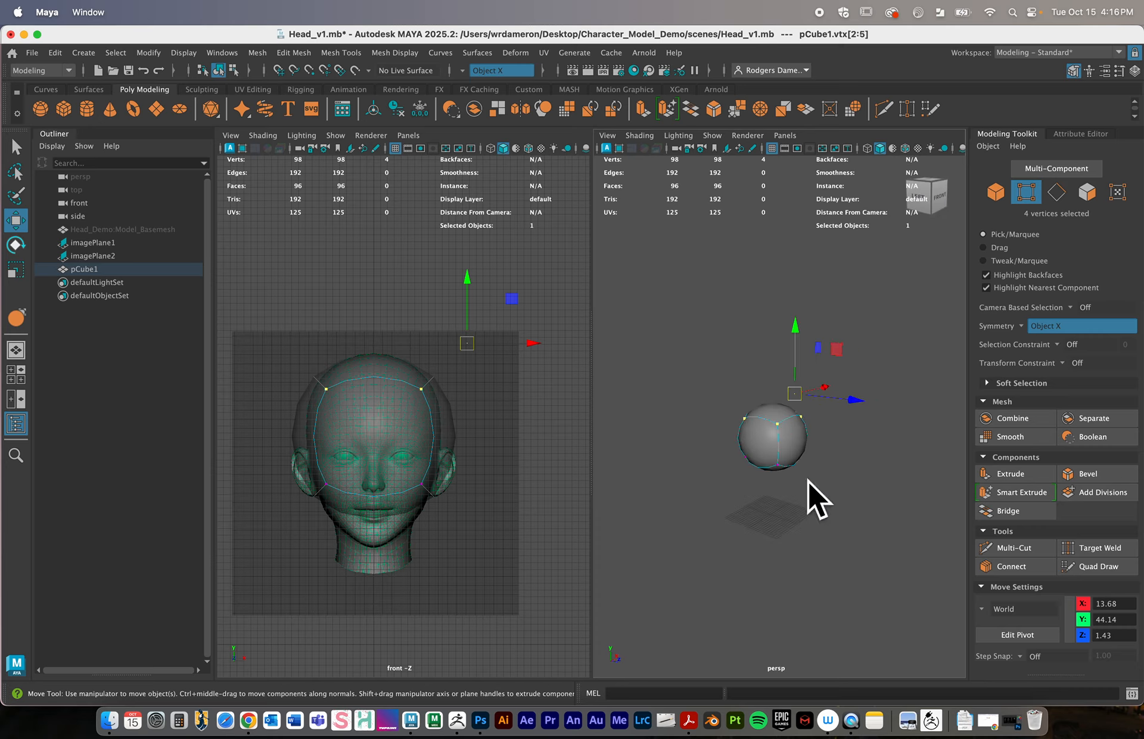
pyautogui.keyDown('alt'); pyautogui.moveTo(817, 495); pyautogui.dragTo(756, 485); pyautogui.keyUp('alt')
pyautogui.keyDown('alt'); pyautogui.moveTo(712, 485); pyautogui.dragTo(756, 490, button='right'); pyautogui.keyUp('alt')
pyautogui.keyDown('alt'); pyautogui.moveTo(754, 492); pyautogui.dragTo(702, 496); pyautogui.keyUp('alt')
pyautogui.moveTo(486, 402); pyautogui.dragTo(261, 350)
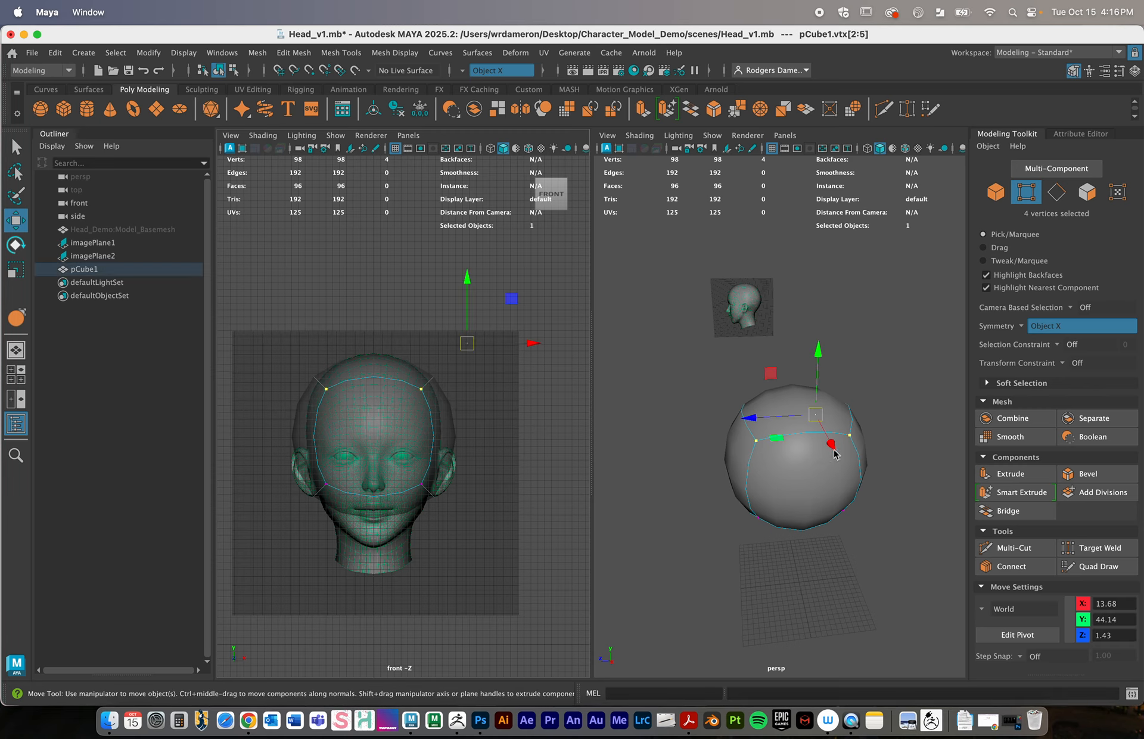
pyautogui.keyDown('alt'); pyautogui.moveTo(833, 453); pyautogui.dragTo(806, 477); pyautogui.keyUp('alt')
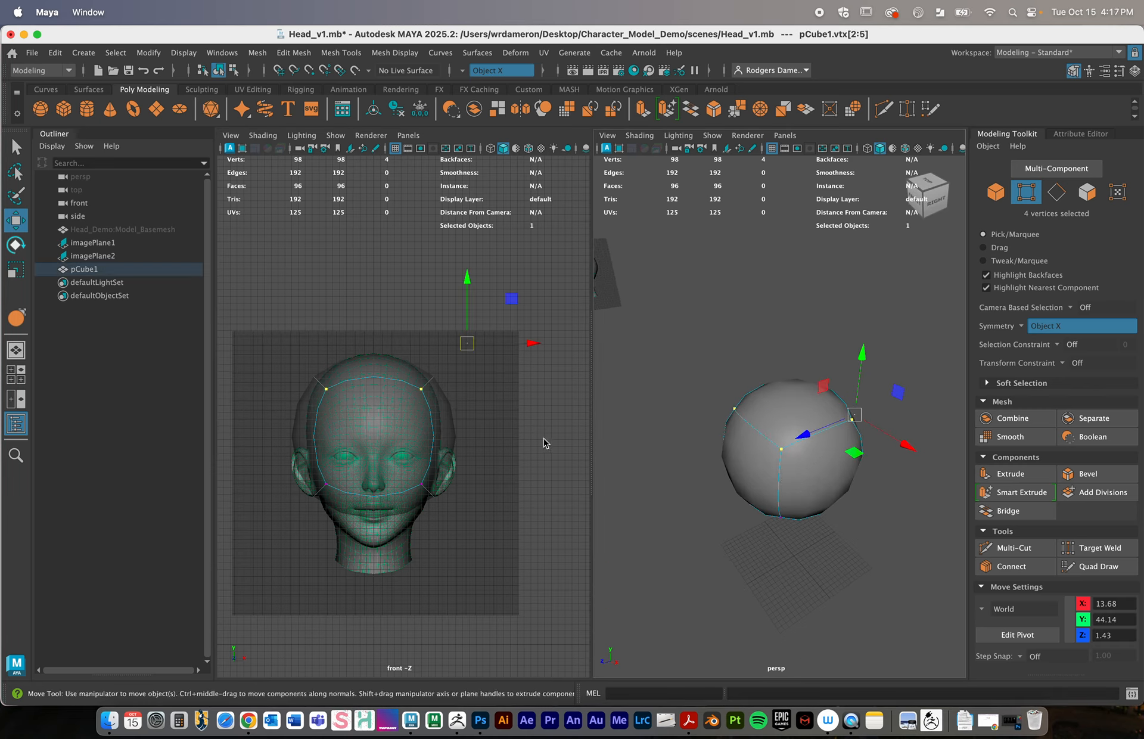
# Reselect the four upper vertices in the front view and move them symmetrically inward to about X 10.67
pyautogui.press('e')
pyautogui.press('w')
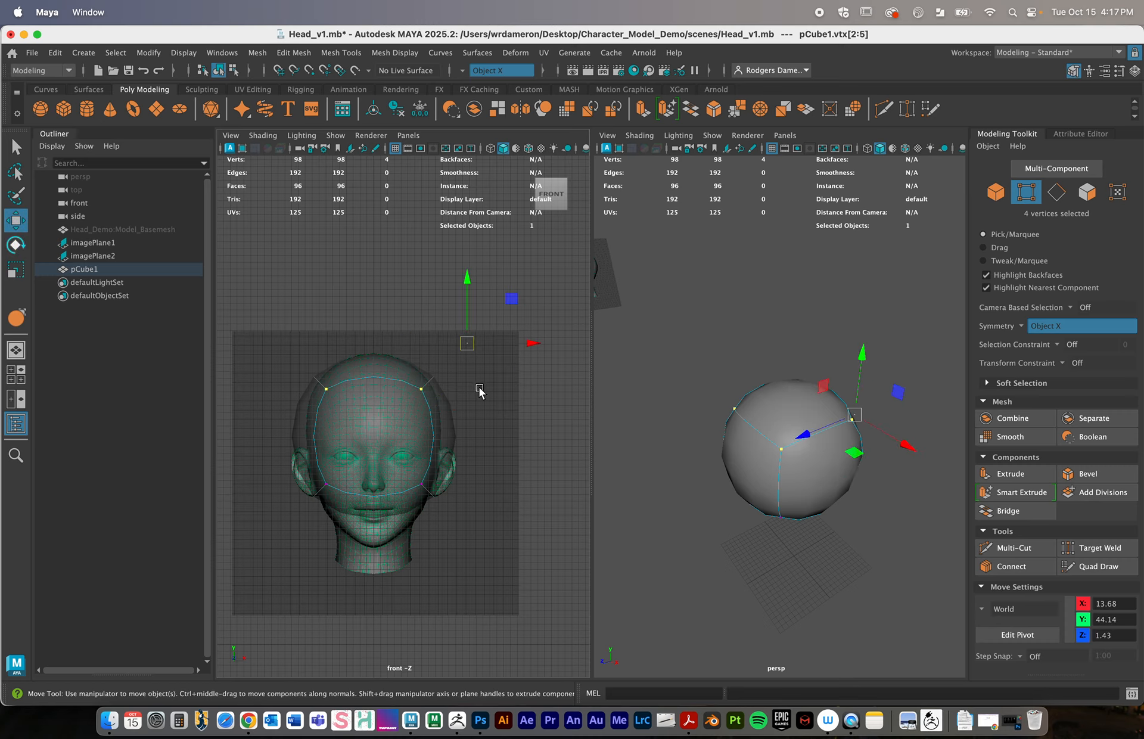
pyautogui.click(498, 436)
pyautogui.moveTo(493, 429); pyautogui.dragTo(417, 356)
pyautogui.moveTo(534, 343); pyautogui.dragTo(512, 343)
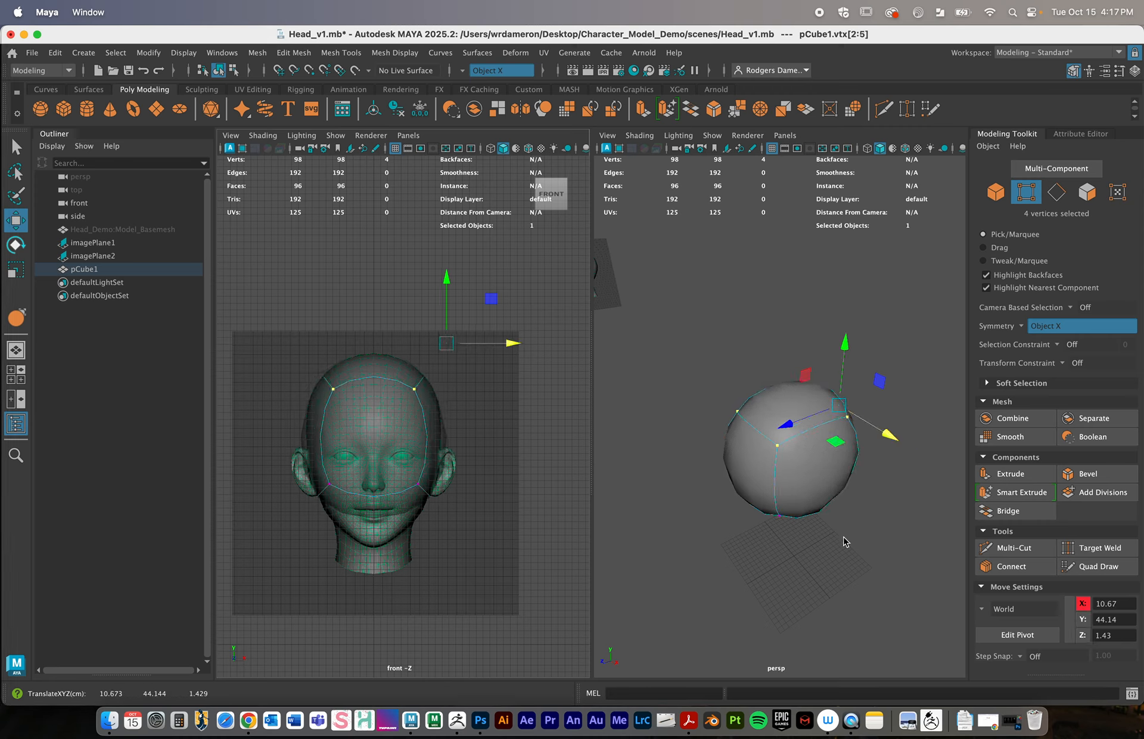
# Select the cube's two lower back vertices in perspective and move them symmetrically inward to about X 9.12
pyautogui.keyDown('alt'); pyautogui.moveTo(844, 540); pyautogui.dragTo(809, 529); pyautogui.keyUp('alt')
pyautogui.click(747, 522)
pyautogui.keyDown('alt'); pyautogui.moveTo(809, 529); pyautogui.dragTo(617, 530, button='right'); pyautogui.keyUp('alt')
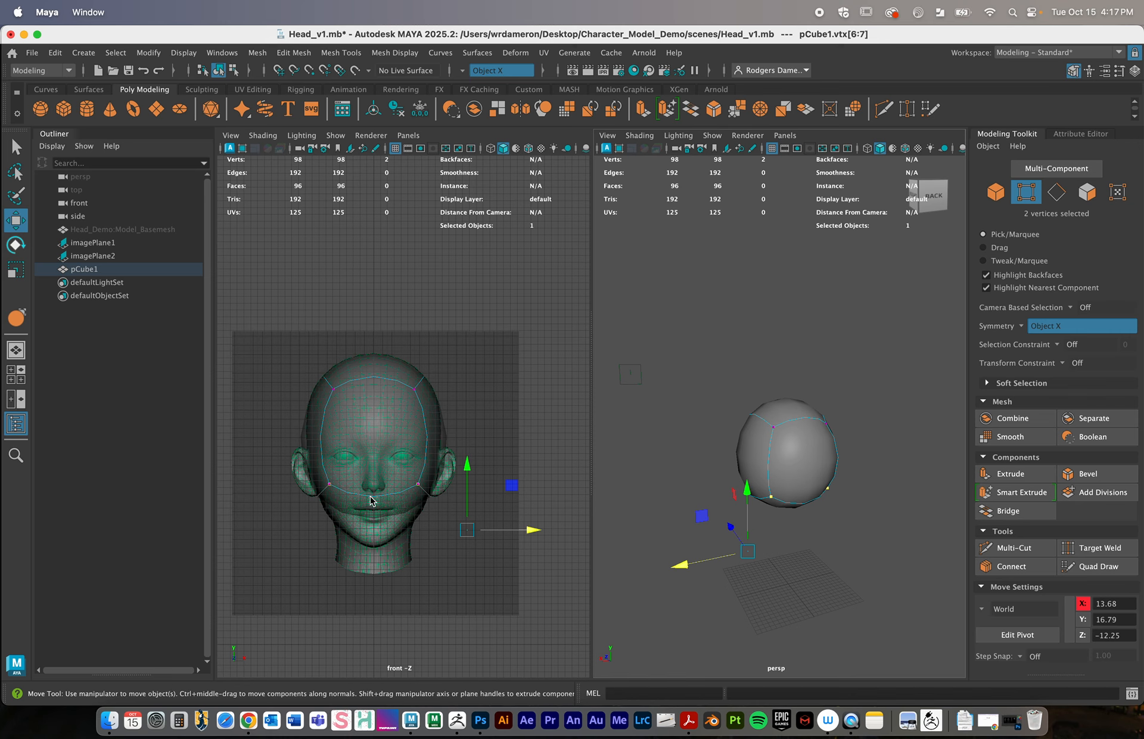
pyautogui.keyDown('alt'); pyautogui.moveTo(370, 496); pyautogui.dragTo(581, 512, button='right'); pyautogui.keyUp('alt')
pyautogui.keyDown('alt'); pyautogui.moveTo(582, 513); pyautogui.dragTo(588, 462, button='middle'); pyautogui.keyUp('alt')
pyautogui.keyDown('alt'); pyautogui.moveTo(824, 538); pyautogui.dragTo(850, 535); pyautogui.keyUp('alt')
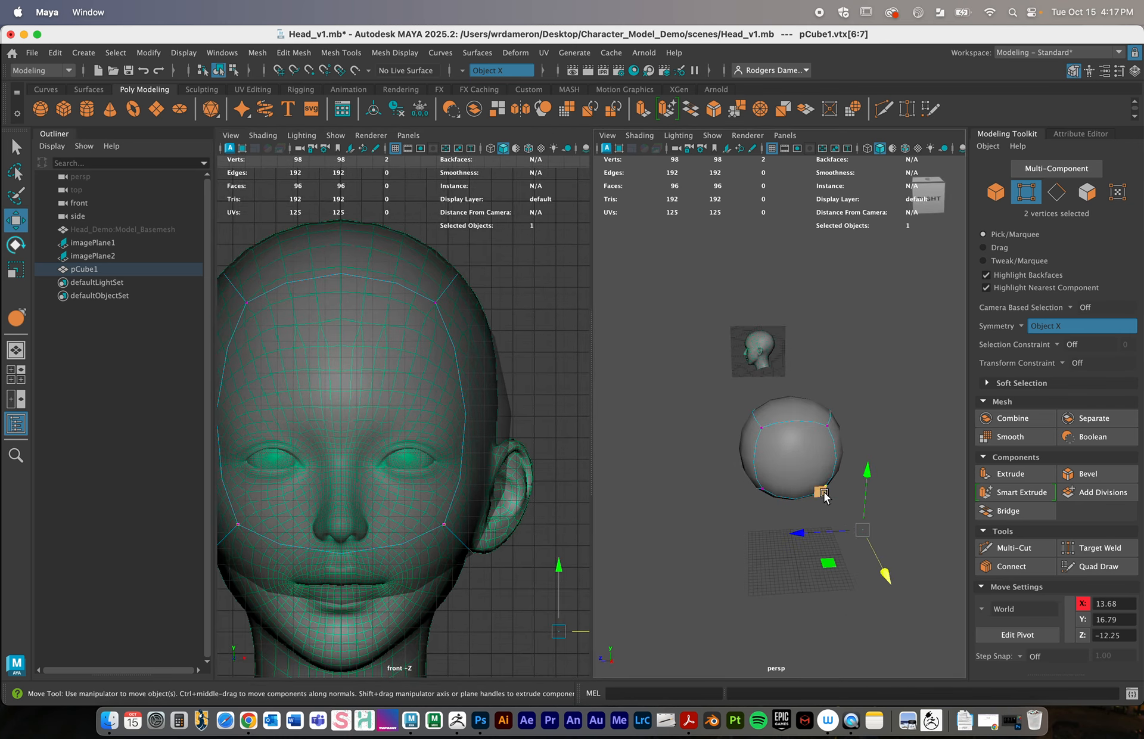
pyautogui.keyDown('alt'); pyautogui.moveTo(488, 526); pyautogui.dragTo(483, 461, button='middle'); pyautogui.keyUp('alt')
pyautogui.keyDown('alt'); pyautogui.moveTo(563, 512); pyautogui.dragTo(528, 508, button='right'); pyautogui.keyUp('alt')
pyautogui.keyDown('alt'); pyautogui.moveTo(528, 505); pyautogui.dragTo(499, 498, button='middle'); pyautogui.keyUp('alt')
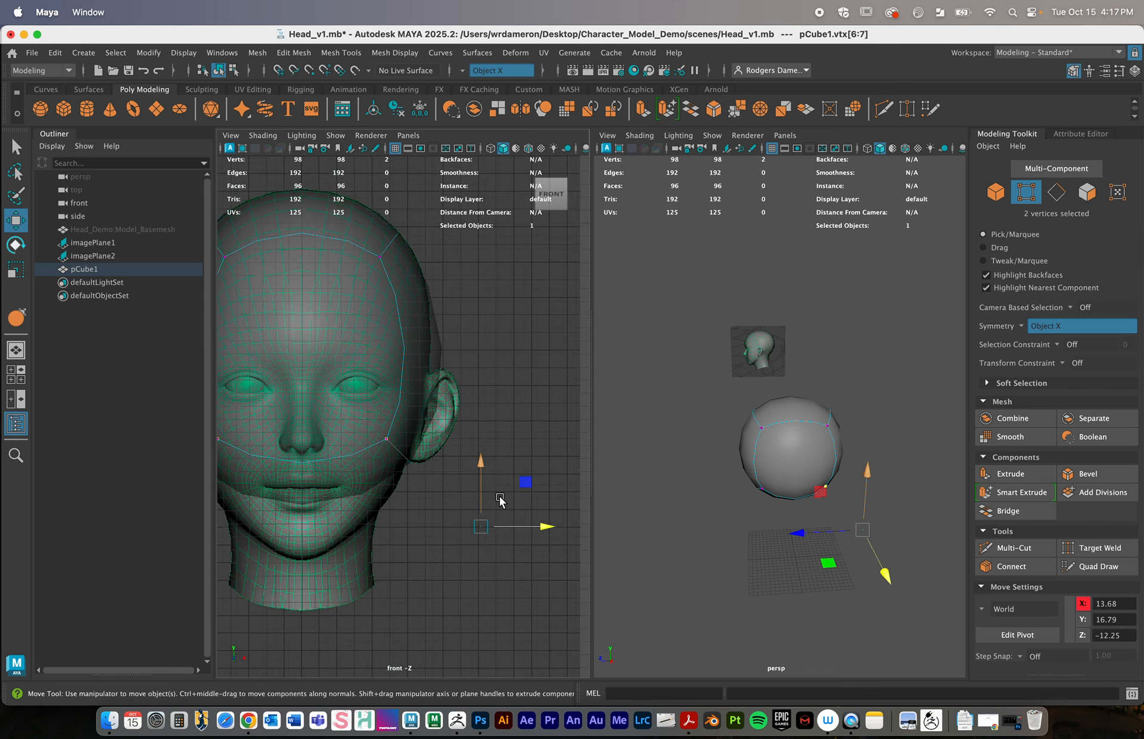
pyautogui.keyDown('alt'); pyautogui.moveTo(499, 497); pyautogui.dragTo(476, 493, button='right'); pyautogui.keyUp('alt')
pyautogui.moveTo(533, 525); pyautogui.dragTo(485, 524)
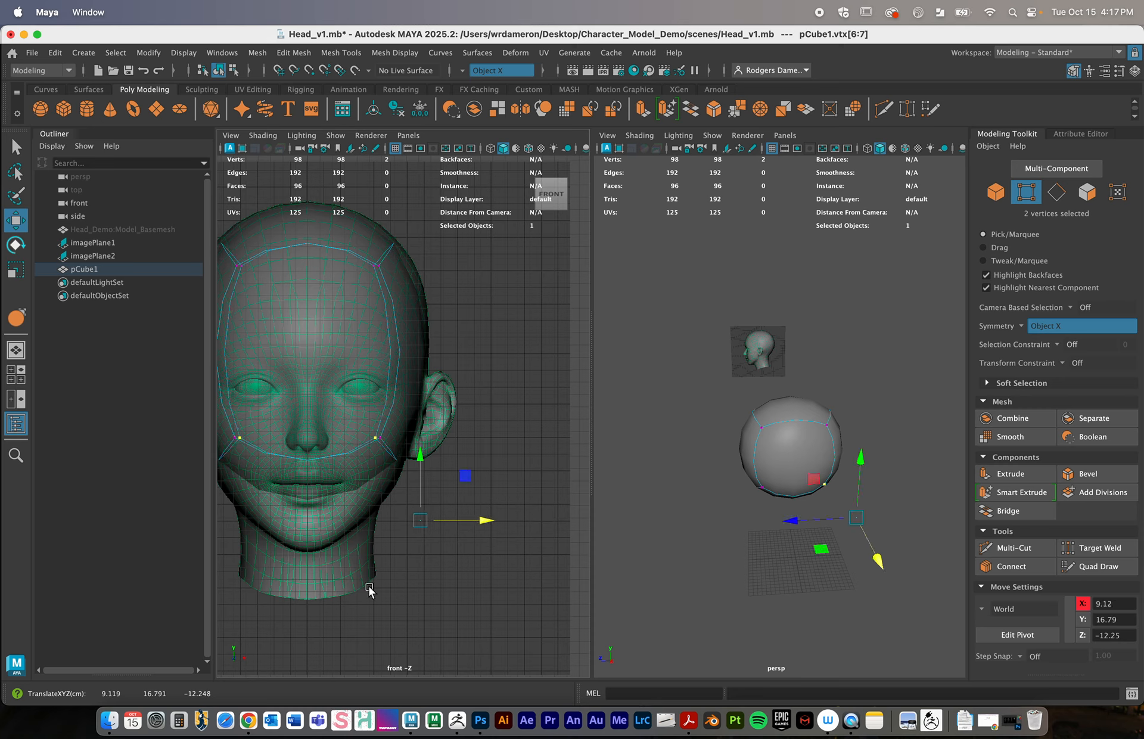
# Select the cube's two lower front vertices, checking the edge between them in edge mode, and activate the Move tool
pyautogui.click(764, 489)
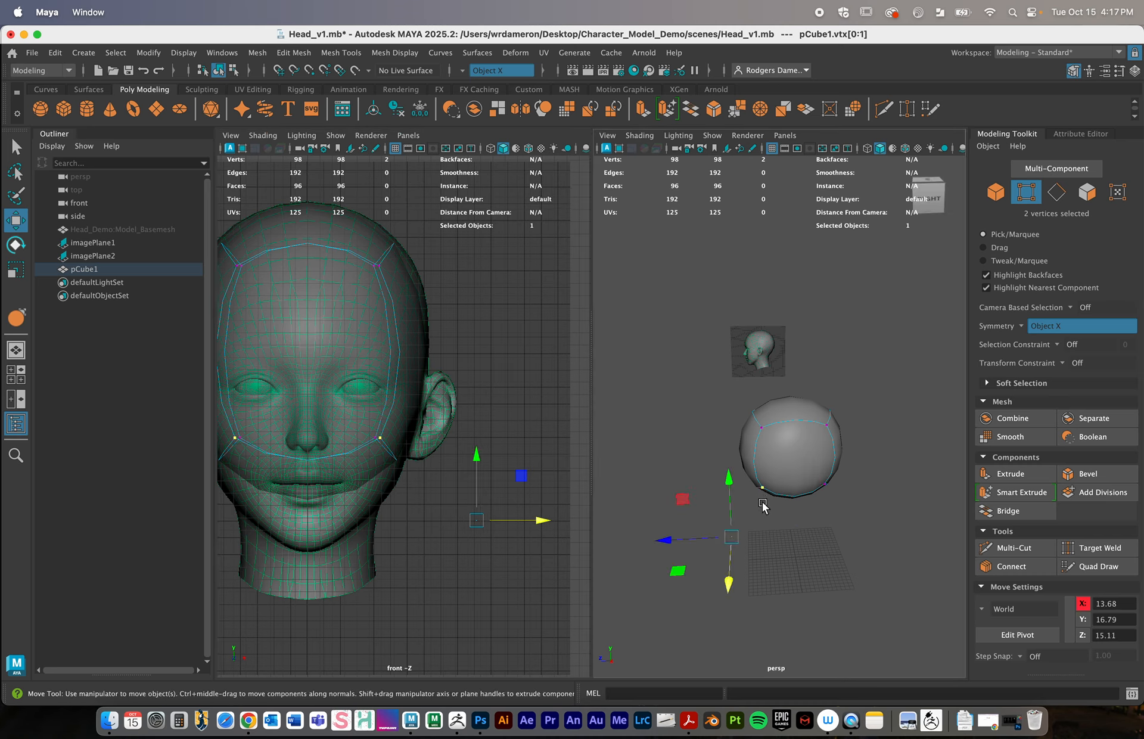
pyautogui.moveTo(762, 506)
pyautogui.keyDown('alt'); pyautogui.mouseDown()
pyautogui.moveTo(835, 494)
pyautogui.moveTo(759, 484)
pyautogui.mouseUp(); pyautogui.keyUp('alt')
pyautogui.moveTo(757, 484); pyautogui.dragTo(746, 257, button='right')
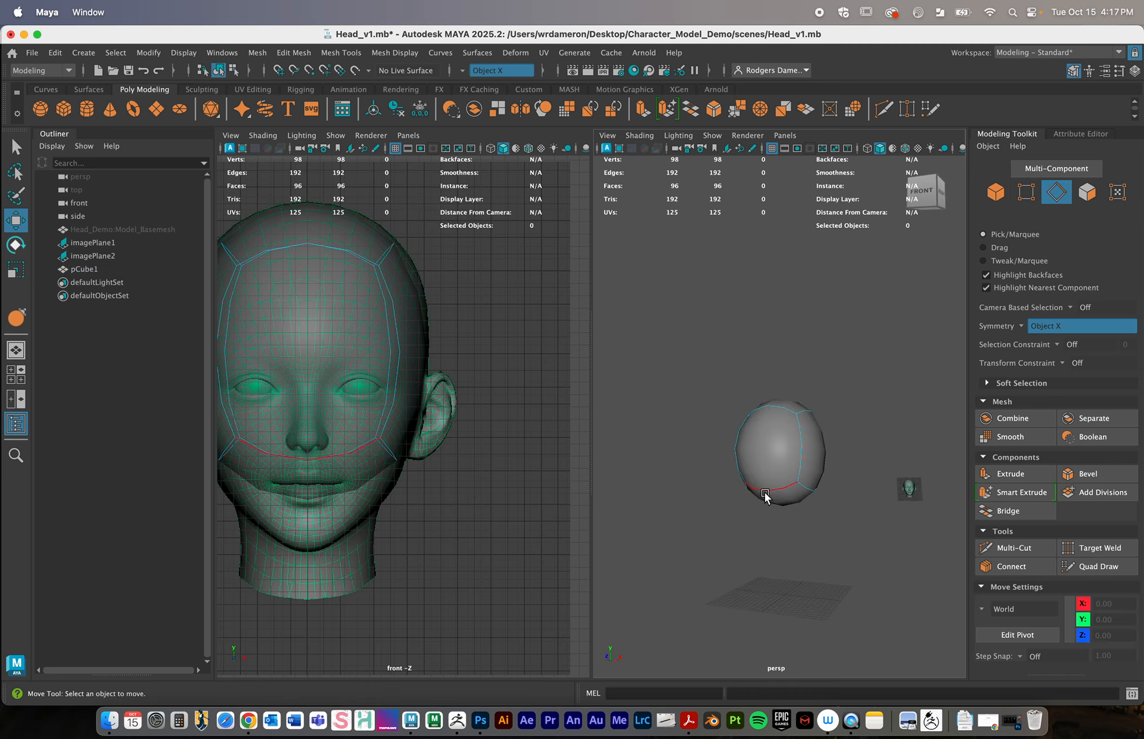
pyautogui.click(776, 494)
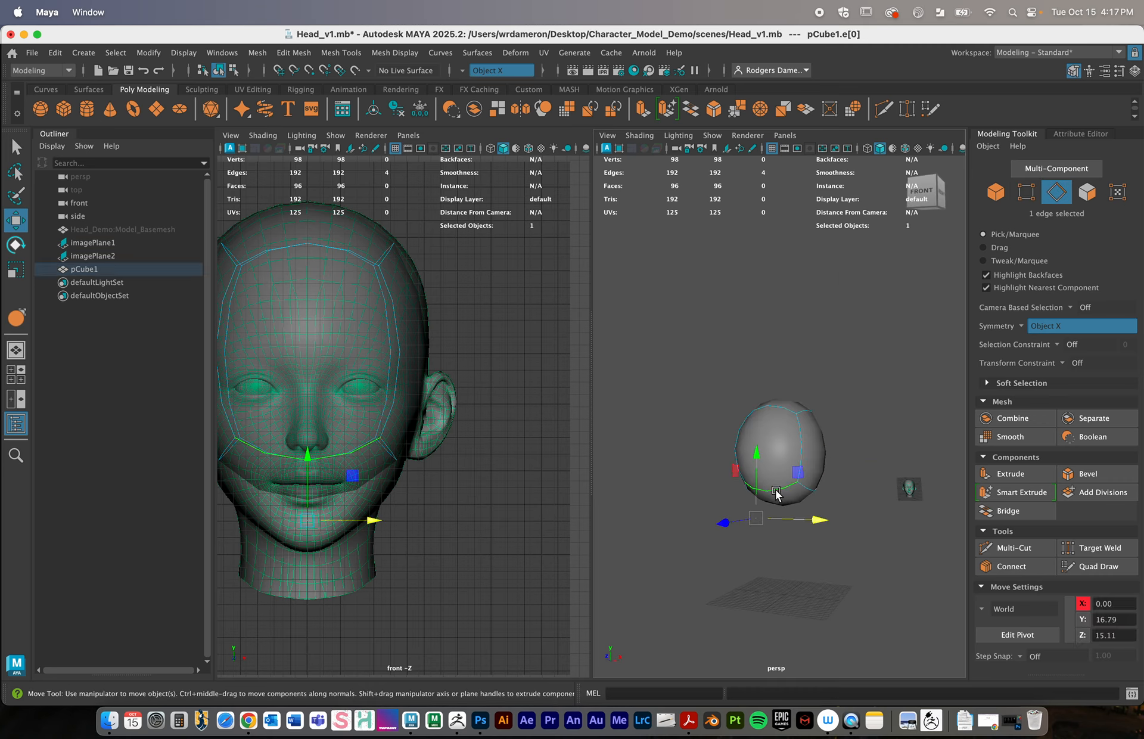
pyautogui.press('q')
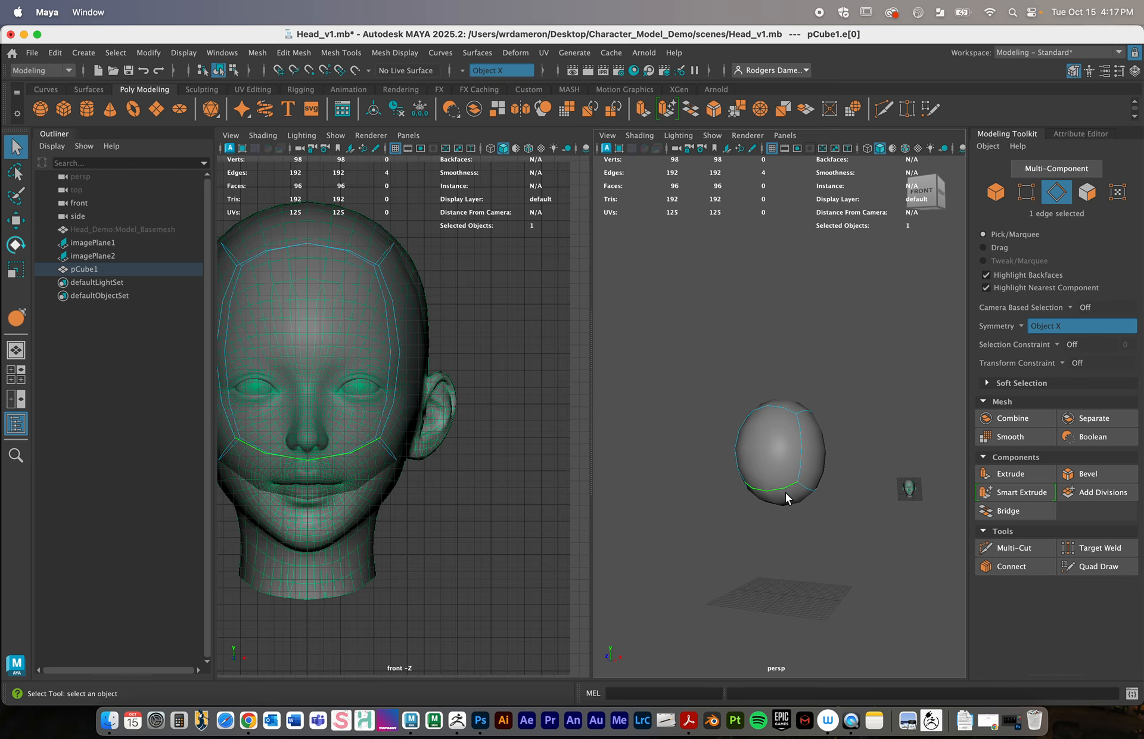
pyautogui.moveTo(784, 498); pyautogui.dragTo(730, 303, button='right')
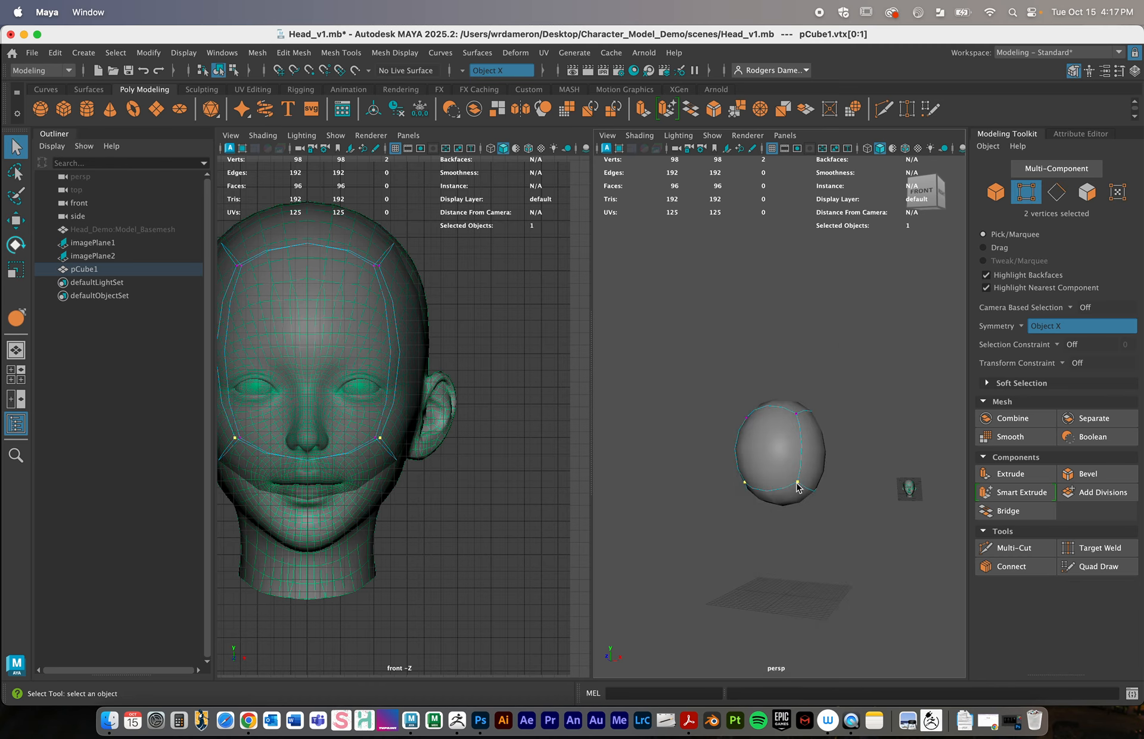
pyautogui.press('w')
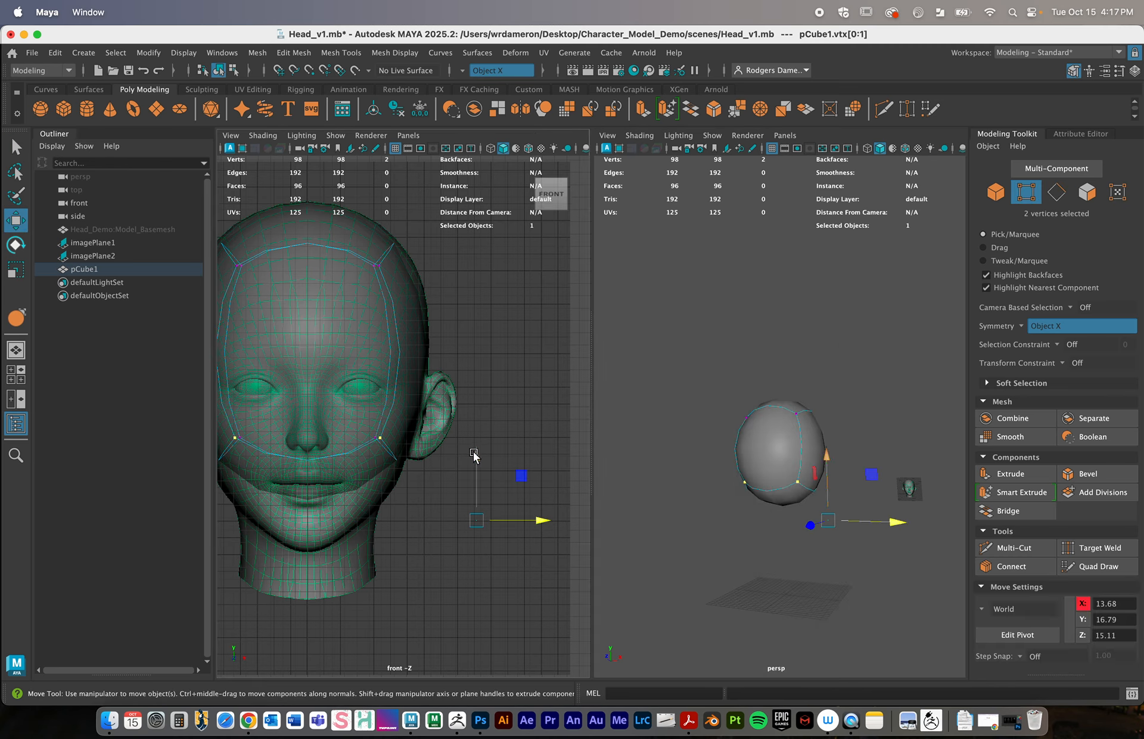
# Move the lower front vertices down and inward toward the chin, to about X 5.80, Y 8.28, and enlarge the front view
pyautogui.moveTo(475, 457); pyautogui.dragTo(439, 595)
pyautogui.keyDown('alt'); pyautogui.moveTo(494, 595); pyautogui.dragTo(507, 553, button='middle'); pyautogui.keyUp('alt')
pyautogui.scroll(-2, 507, 553)
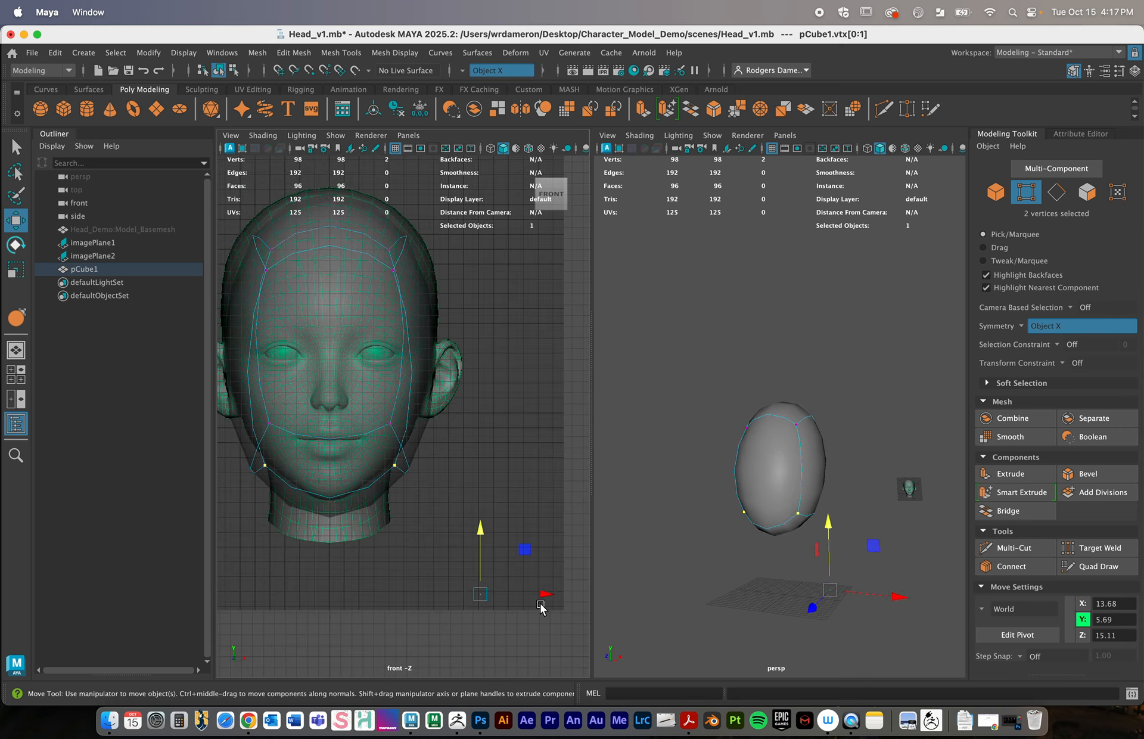
pyautogui.moveTo(542, 594); pyautogui.dragTo(457, 594)
pyautogui.moveTo(399, 531); pyautogui.dragTo(400, 503)
pyautogui.scroll(5, 339, 403)
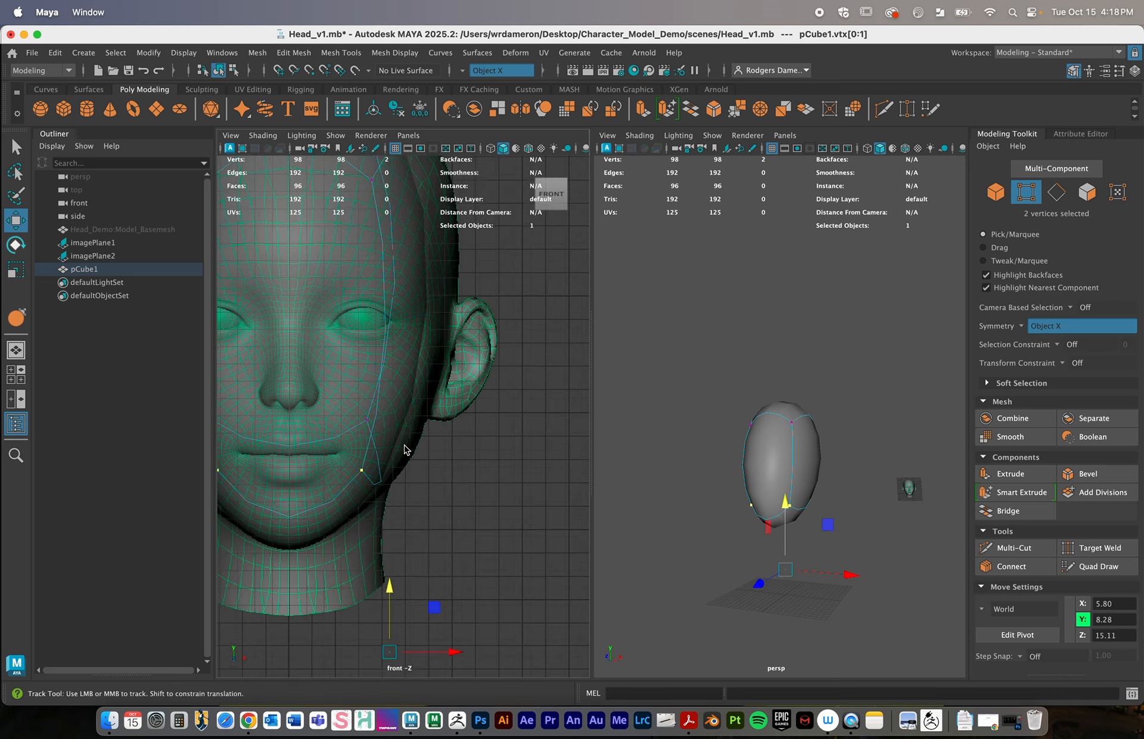
pyautogui.press('space')
pyautogui.scroll(-5, 494, 455)
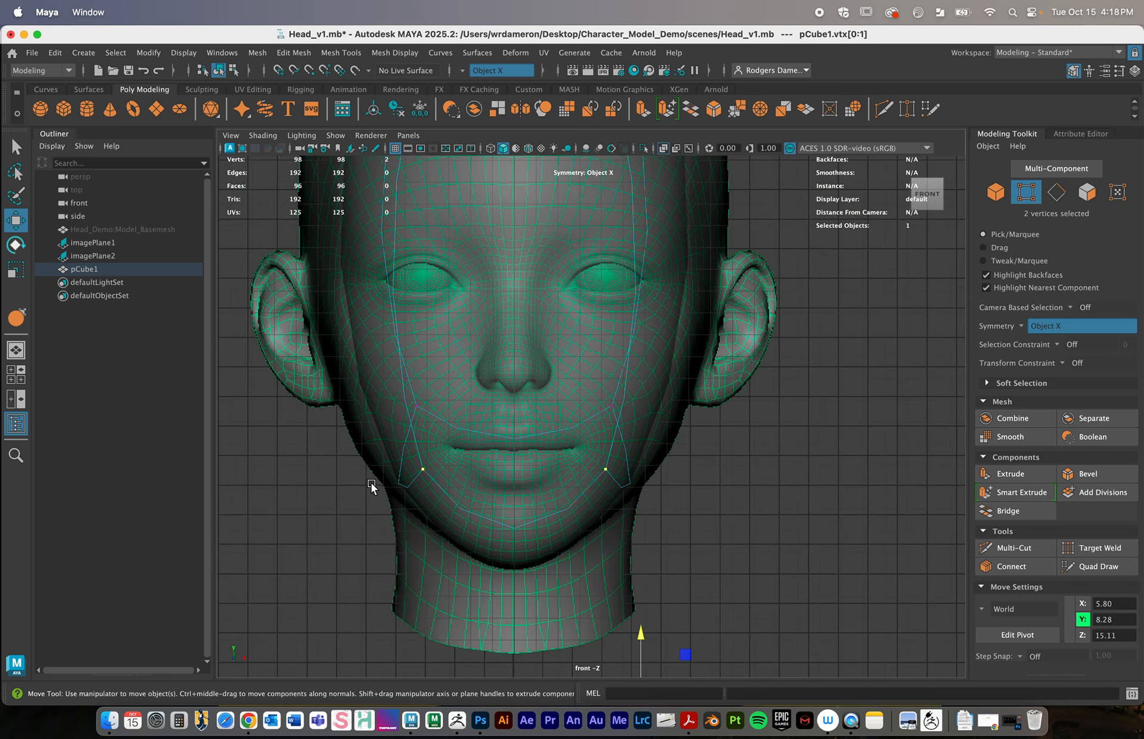
# Move the two lower front vertices symmetrically outward along the jaw, to about X 8.77, Y 8.31
pyautogui.scroll(-2, 643, 512)
pyautogui.moveTo(634, 526)
pyautogui.mouseDown()
pyautogui.moveTo(635, 550)
pyautogui.moveTo(635, 532)
pyautogui.mouseUp()
pyautogui.moveTo(633, 556); pyautogui.dragTo(629, 528)
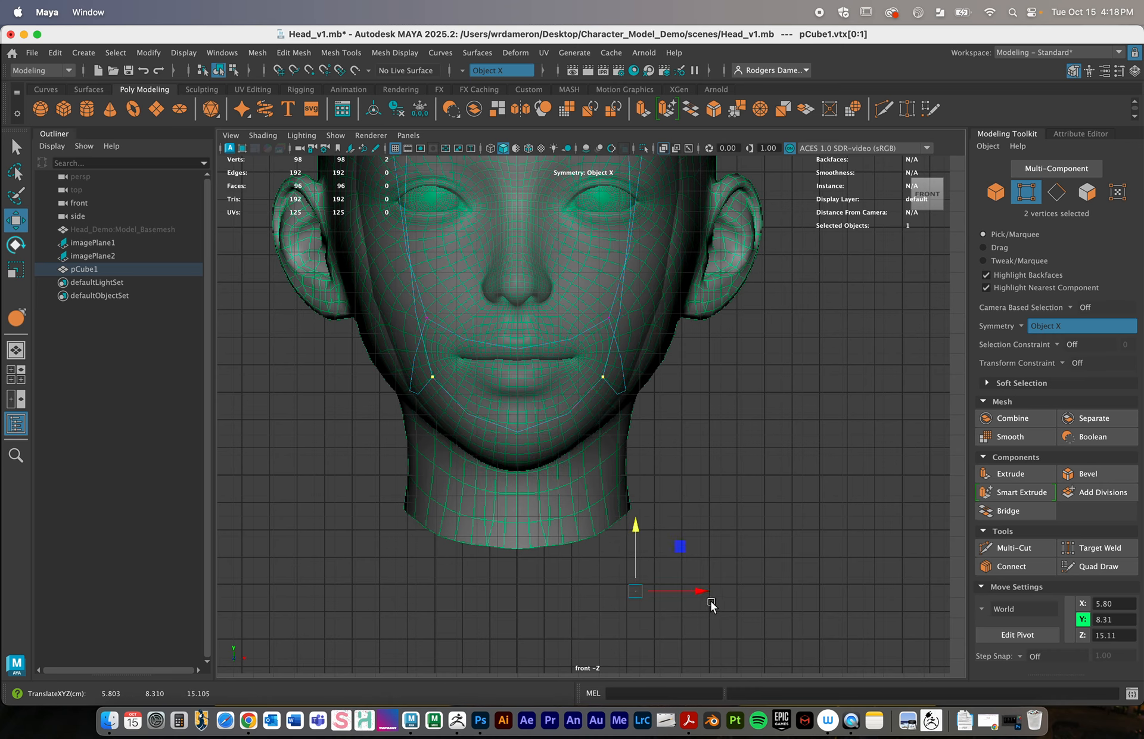
pyautogui.moveTo(702, 592); pyautogui.dragTo(759, 593)
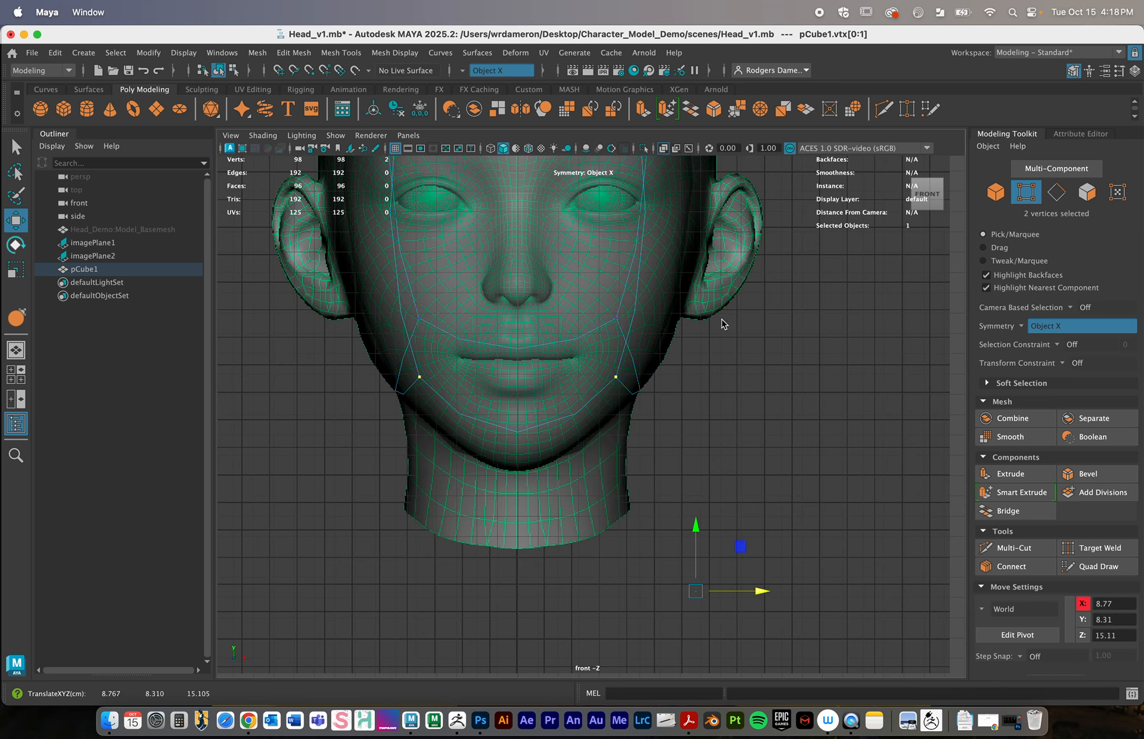
pyautogui.keyDown('alt'); pyautogui.moveTo(721, 323); pyautogui.dragTo(716, 453, button='middle'); pyautogui.keyUp('alt')
pyautogui.keyDown('alt'); pyautogui.moveTo(709, 450); pyautogui.dragTo(444, 303, button='right'); pyautogui.keyUp('alt')
pyautogui.keyDown('alt'); pyautogui.moveTo(622, 319); pyautogui.dragTo(652, 429, button='middle'); pyautogui.keyUp('alt')
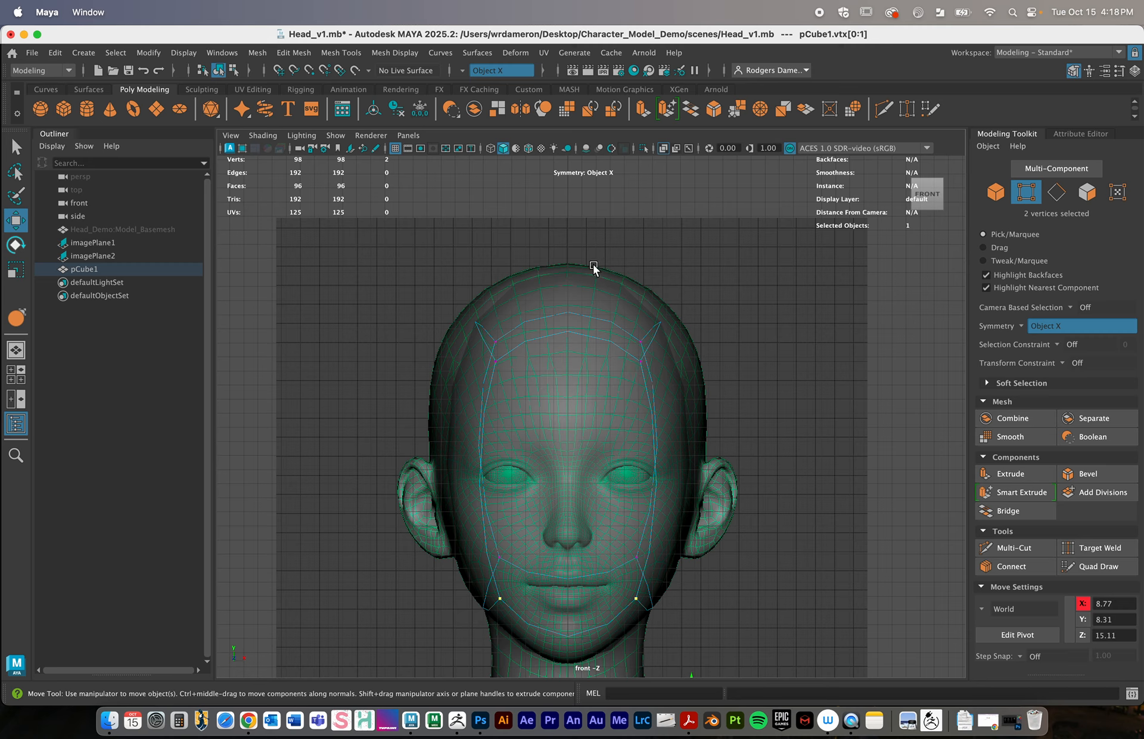
# Turn off X-Ray shading in the front view and select the four upper vertices, comparing the unsmoothed cage with the smooth preview
pyautogui.click(263, 135)
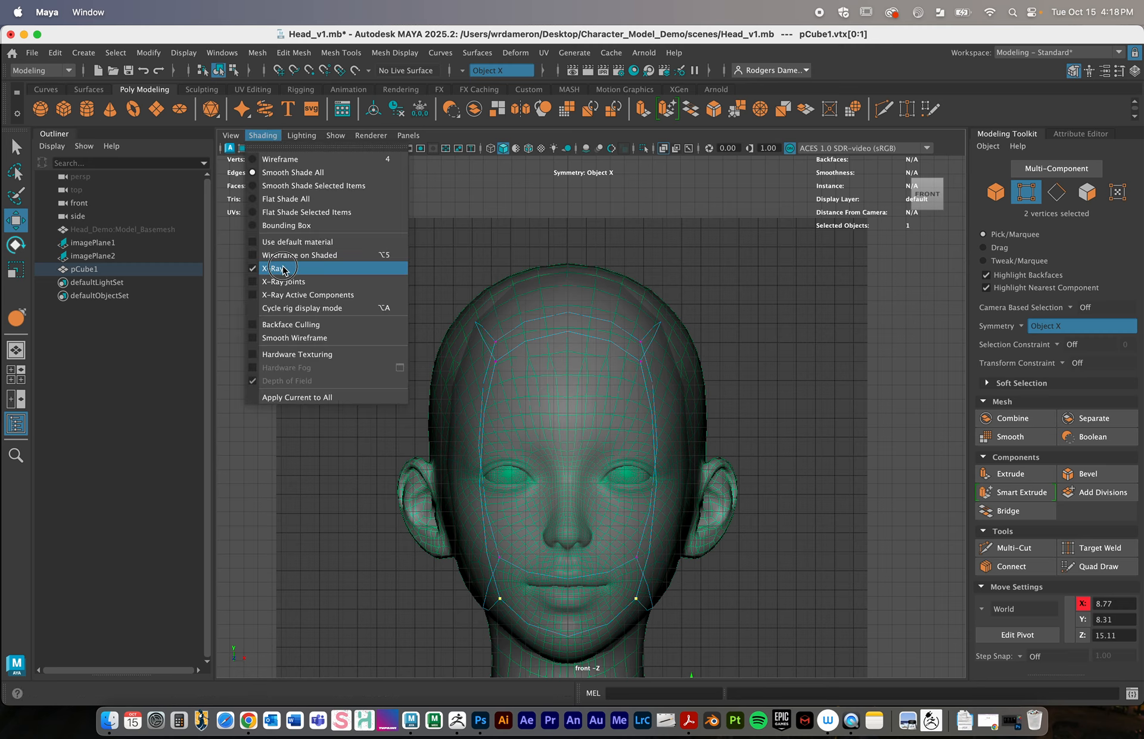
pyautogui.click(280, 268)
pyautogui.moveTo(614, 381); pyautogui.dragTo(822, 245)
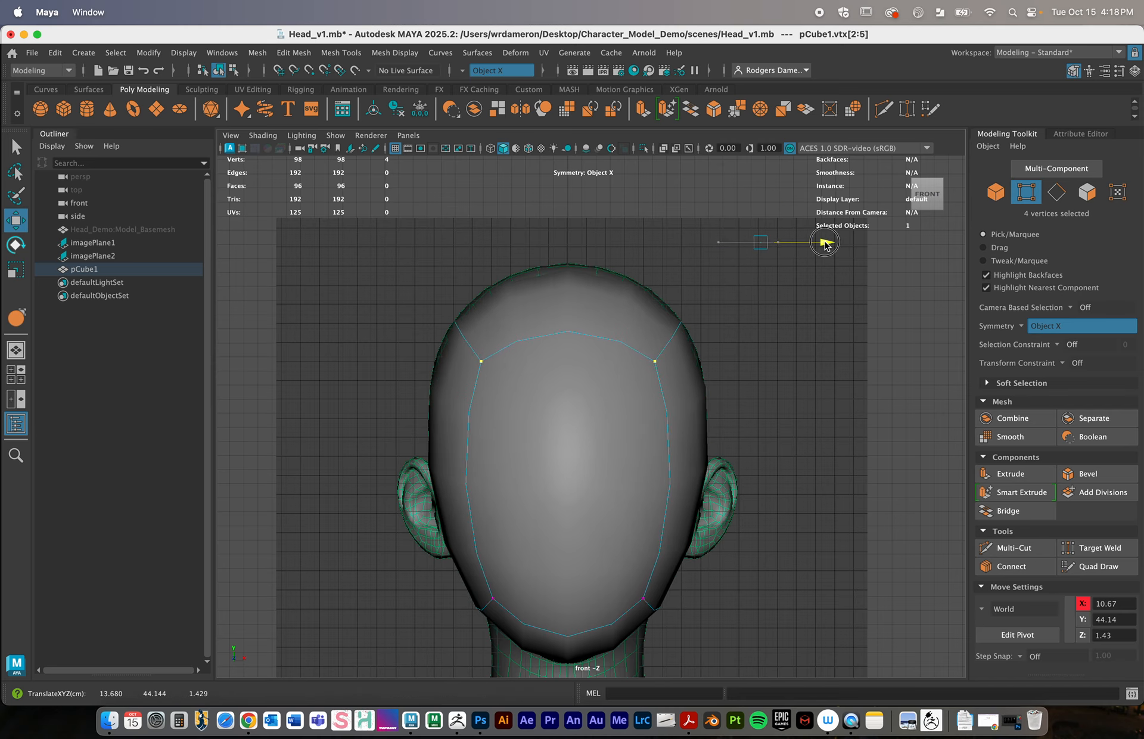
pyautogui.press('z')
pyautogui.keyDown('alt'); pyautogui.moveTo(624, 617); pyautogui.dragTo(620, 599, button='middle'); pyautogui.keyUp('alt')
pyautogui.press('1')
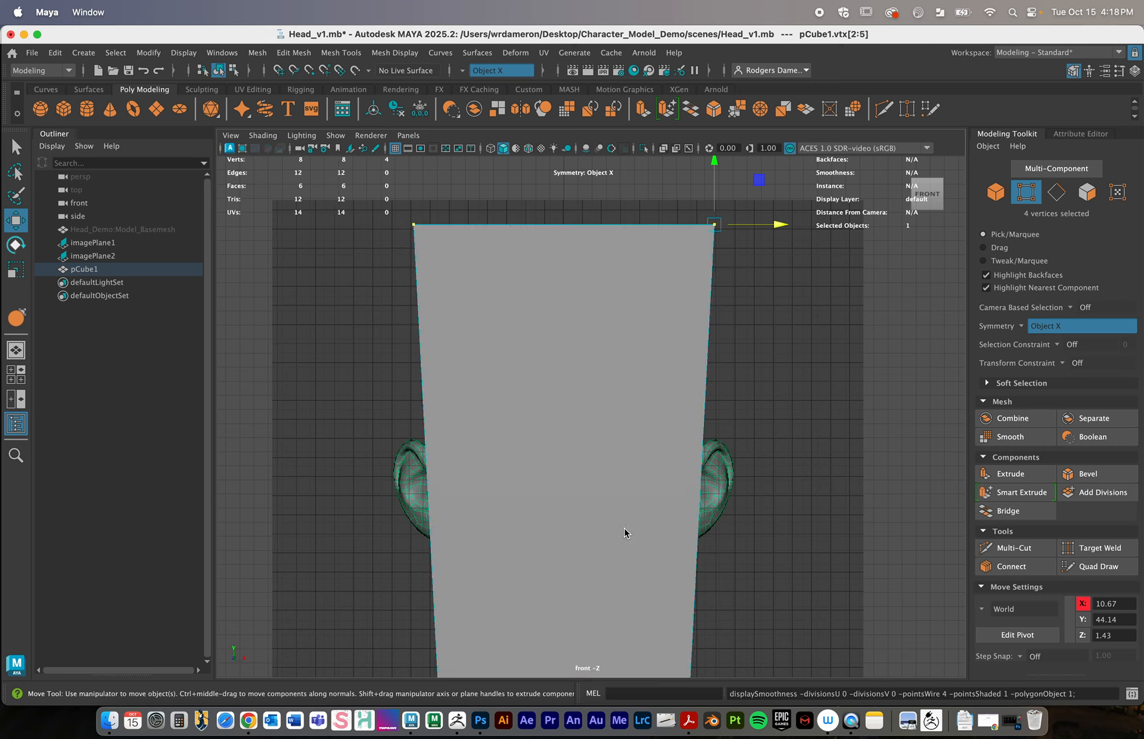
pyautogui.press('3')
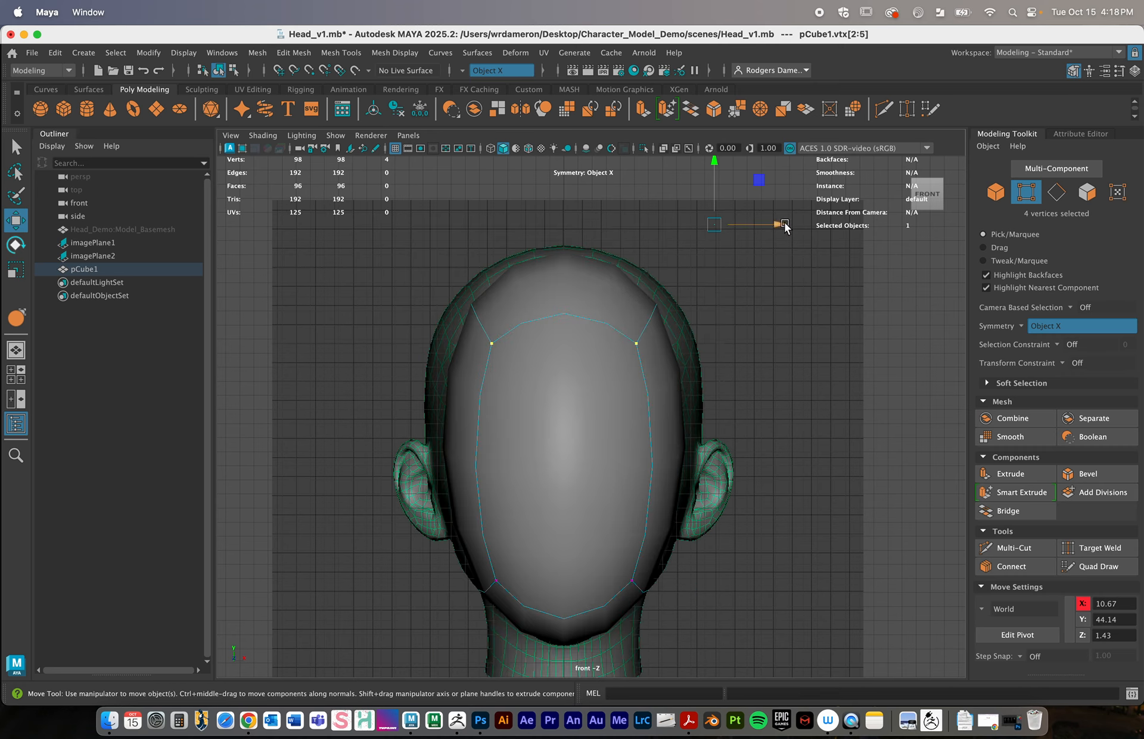
# Move the four upper vertices symmetrically outward and slightly up to match the skull, to about X 14.10, Y 44.61
pyautogui.moveTo(785, 226); pyautogui.dragTo(833, 232)
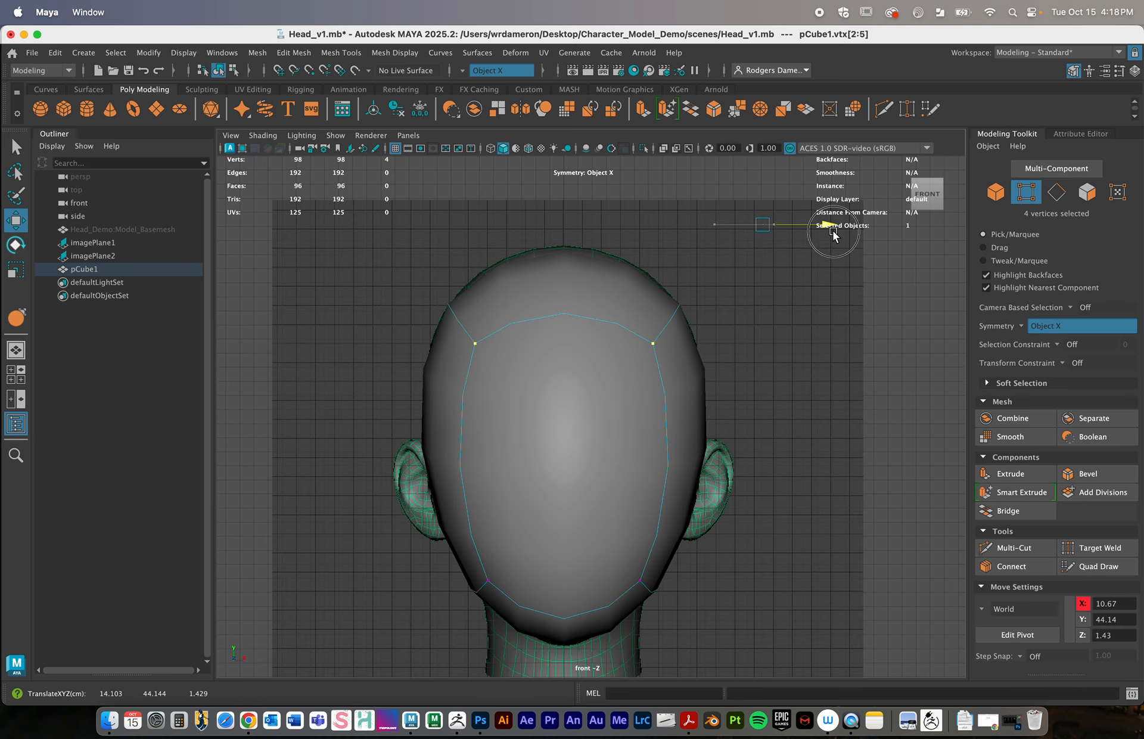
pyautogui.moveTo(743, 386); pyautogui.dragTo(435, 240)
pyautogui.keyDown('alt'); pyautogui.moveTo(639, 269); pyautogui.dragTo(619, 369, button='middle'); pyautogui.keyUp('alt')
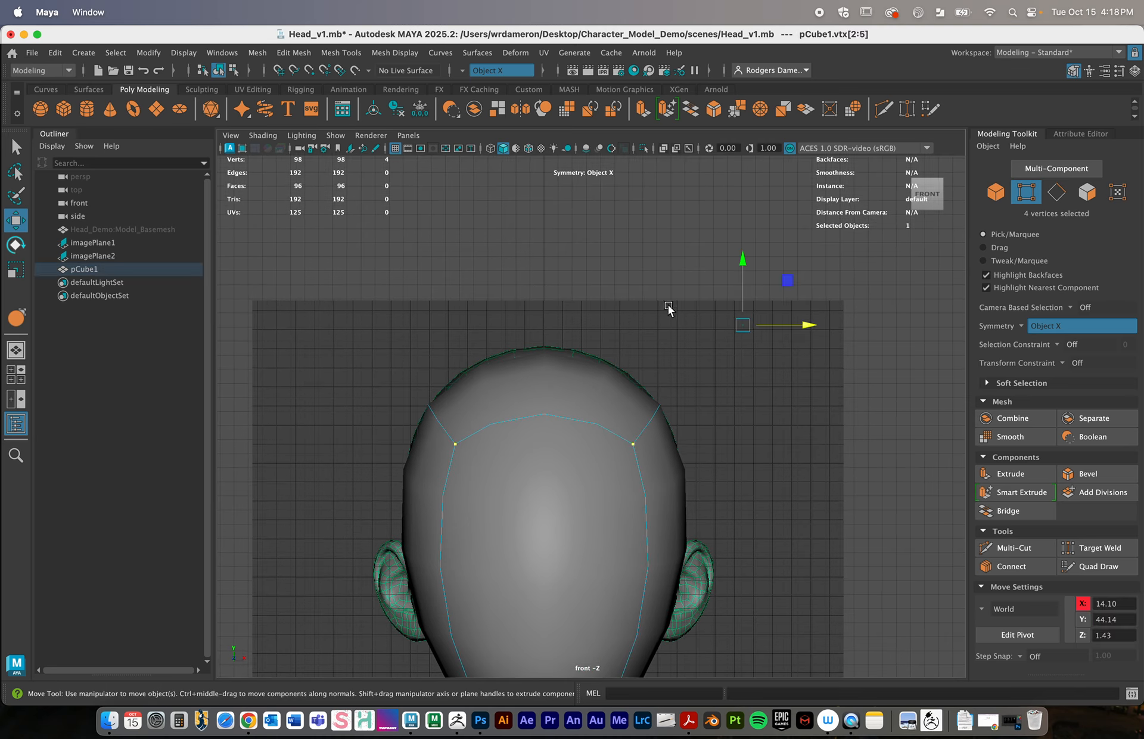
pyautogui.moveTo(743, 262); pyautogui.dragTo(745, 253)
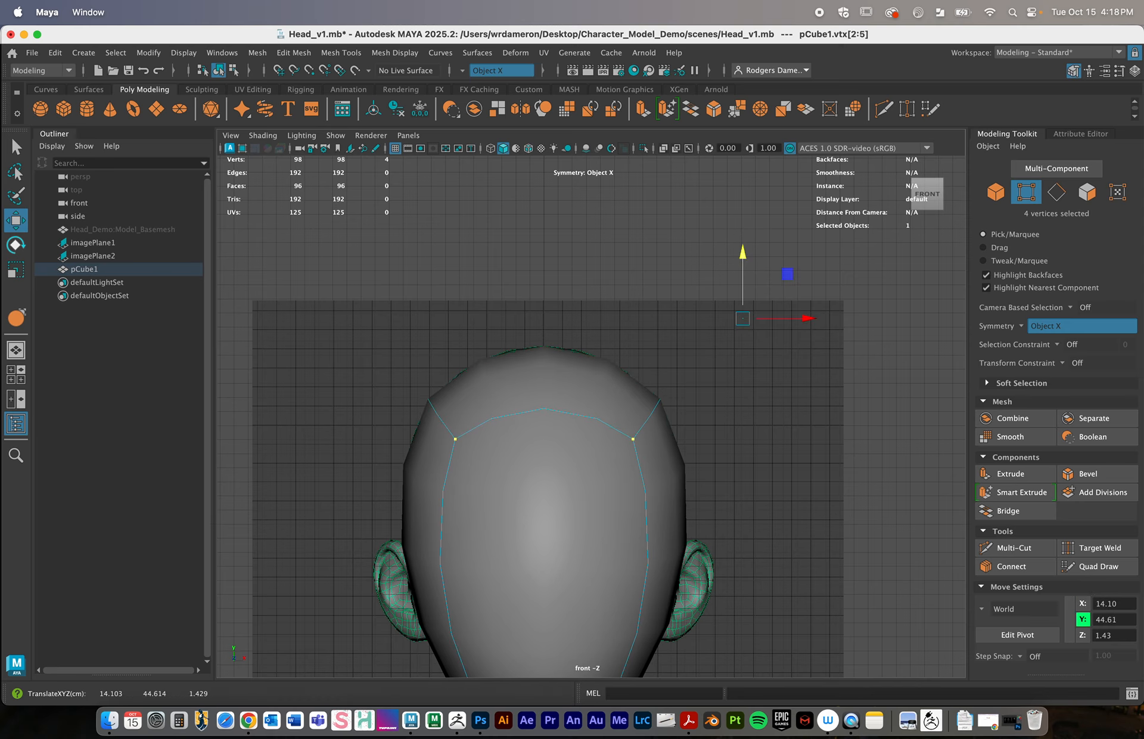
# Return the cube to object mode and examine its shape in the perspective view, with and without smooth preview
pyautogui.press('space')
pyautogui.press('space')
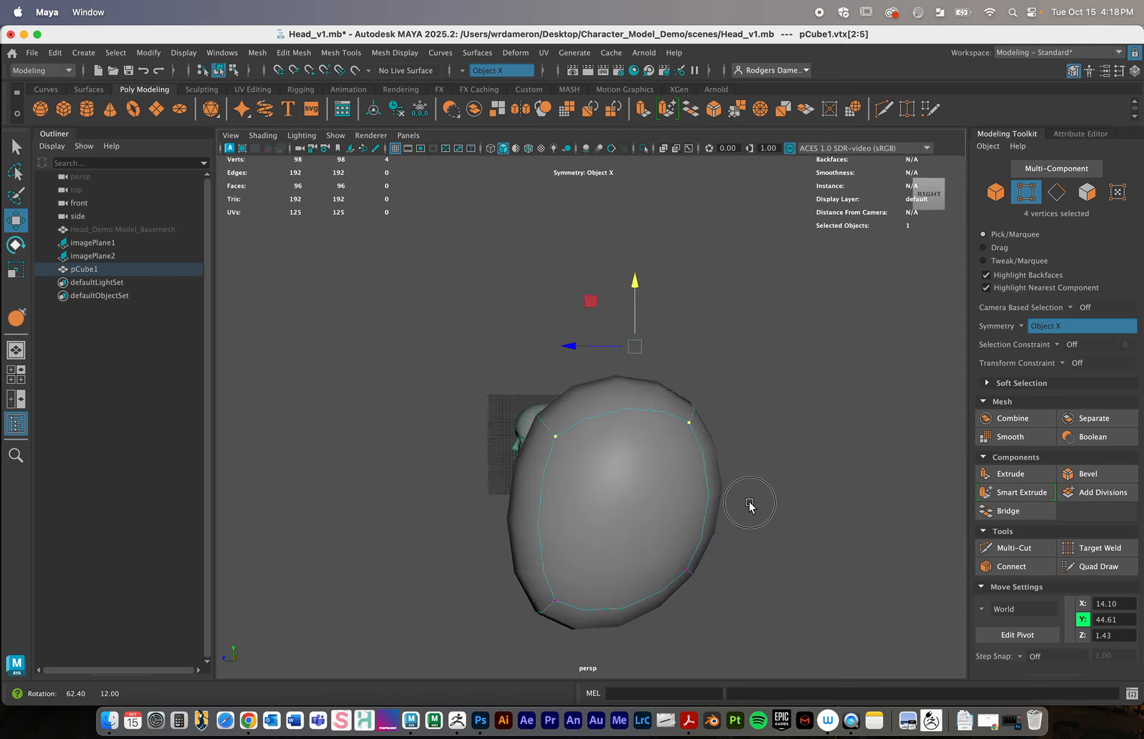
pyautogui.keyDown('alt'); pyautogui.moveTo(749, 502); pyautogui.dragTo(609, 493); pyautogui.keyUp('alt')
pyautogui.press('q')
pyautogui.moveTo(600, 301); pyautogui.dragTo(660, 298, button='right')
pyautogui.keyDown('alt'); pyautogui.moveTo(664, 487); pyautogui.dragTo(620, 488); pyautogui.keyUp('alt')
pyautogui.press('1')
pyautogui.press('3')
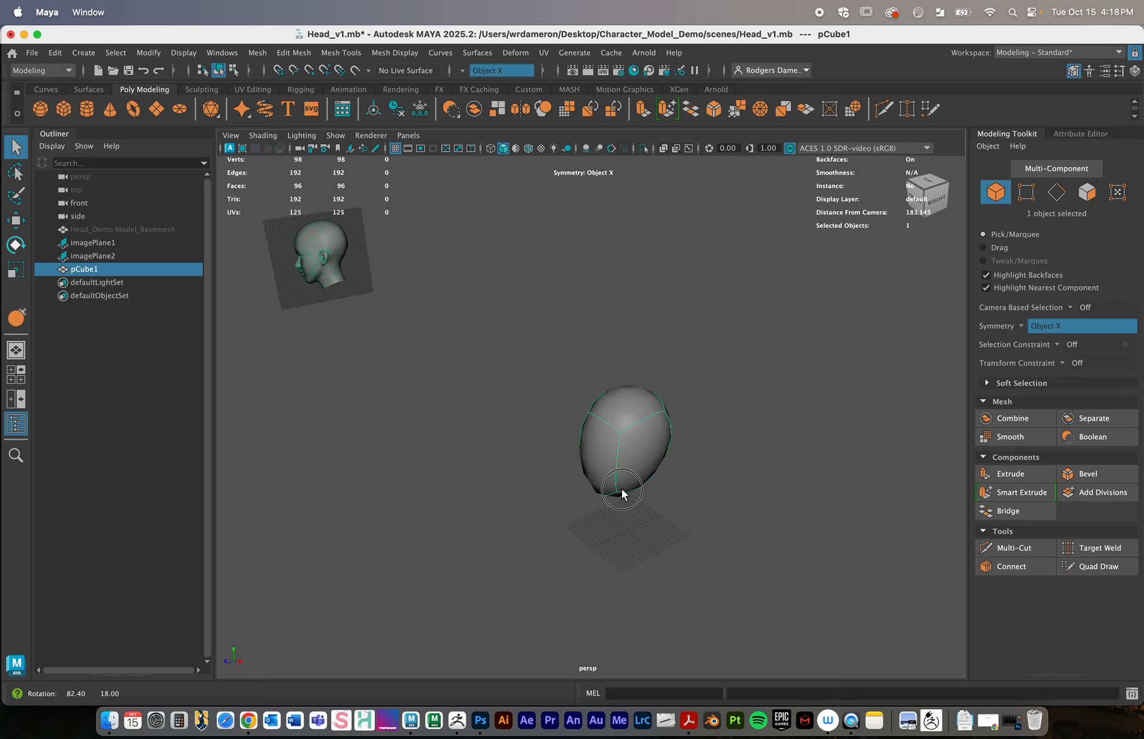
# Show the side view beside the perspective view, with X-Ray shading on to reveal the head reference
pyautogui.press('space')
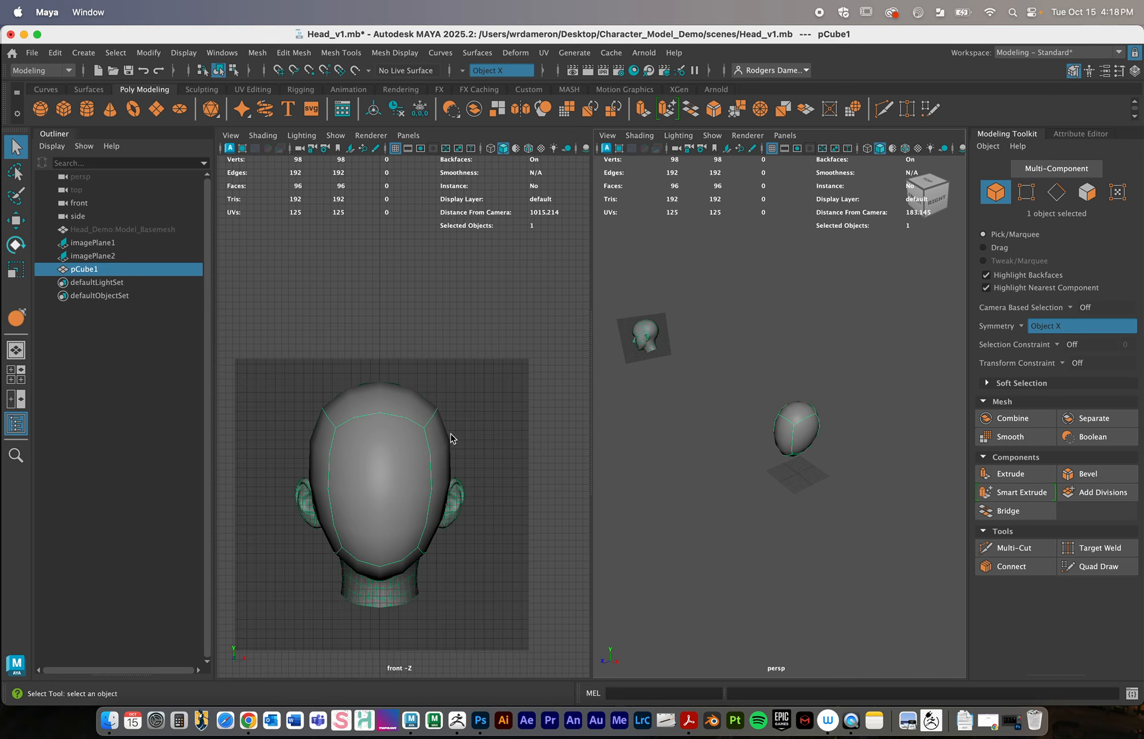
pyautogui.keyDown('alt'); pyautogui.moveTo(454, 402); pyautogui.dragTo(464, 404, button='middle'); pyautogui.keyUp('alt')
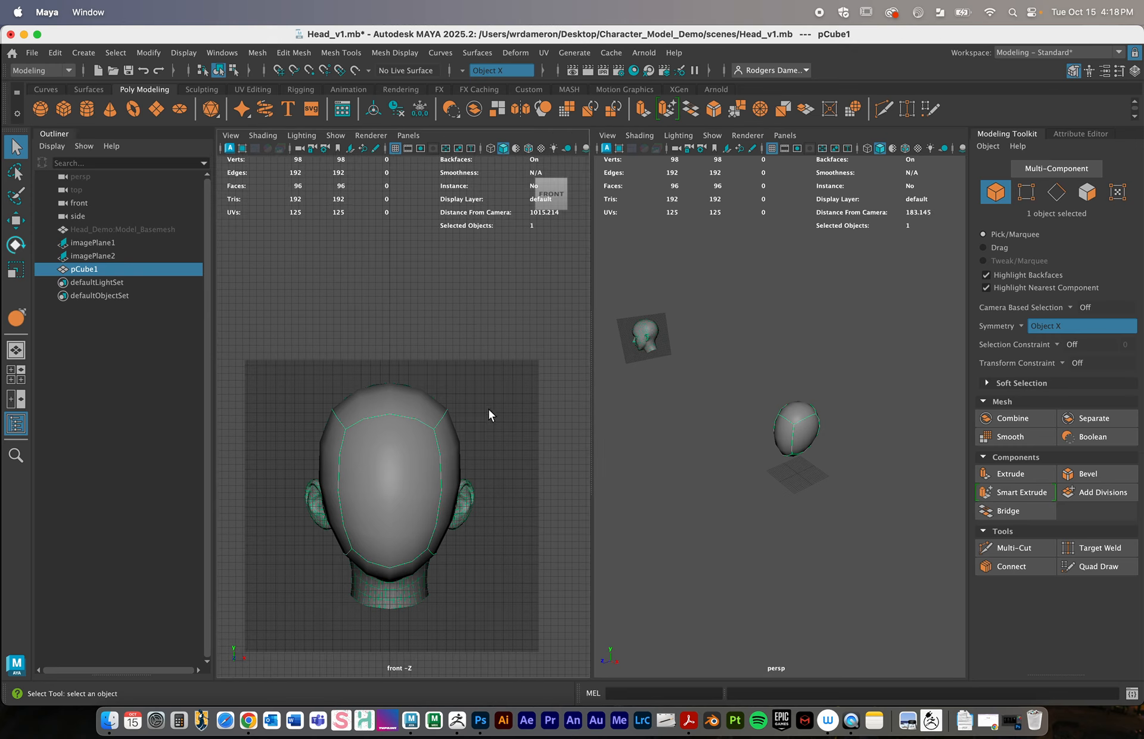
pyautogui.click(421, 141)
pyautogui.moveTo(440, 162)
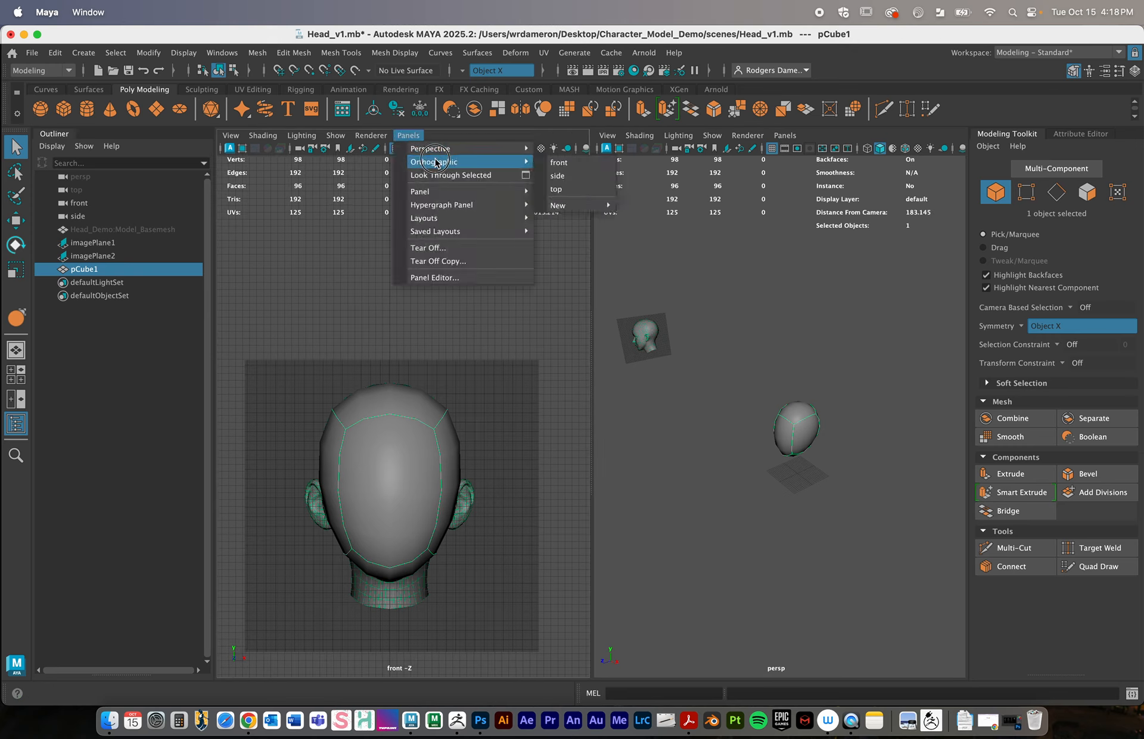
pyautogui.click(561, 175)
pyautogui.keyDown('alt'); pyautogui.moveTo(459, 449); pyautogui.dragTo(516, 445, button='right'); pyautogui.keyUp('alt')
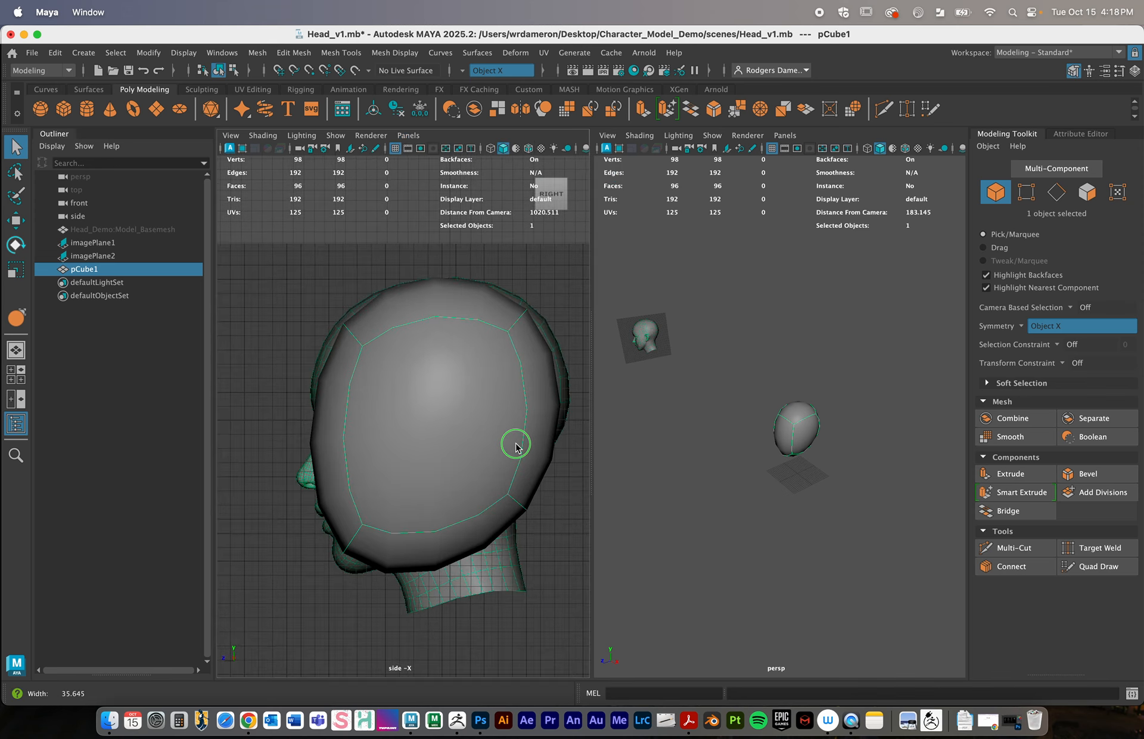
pyautogui.click(263, 135)
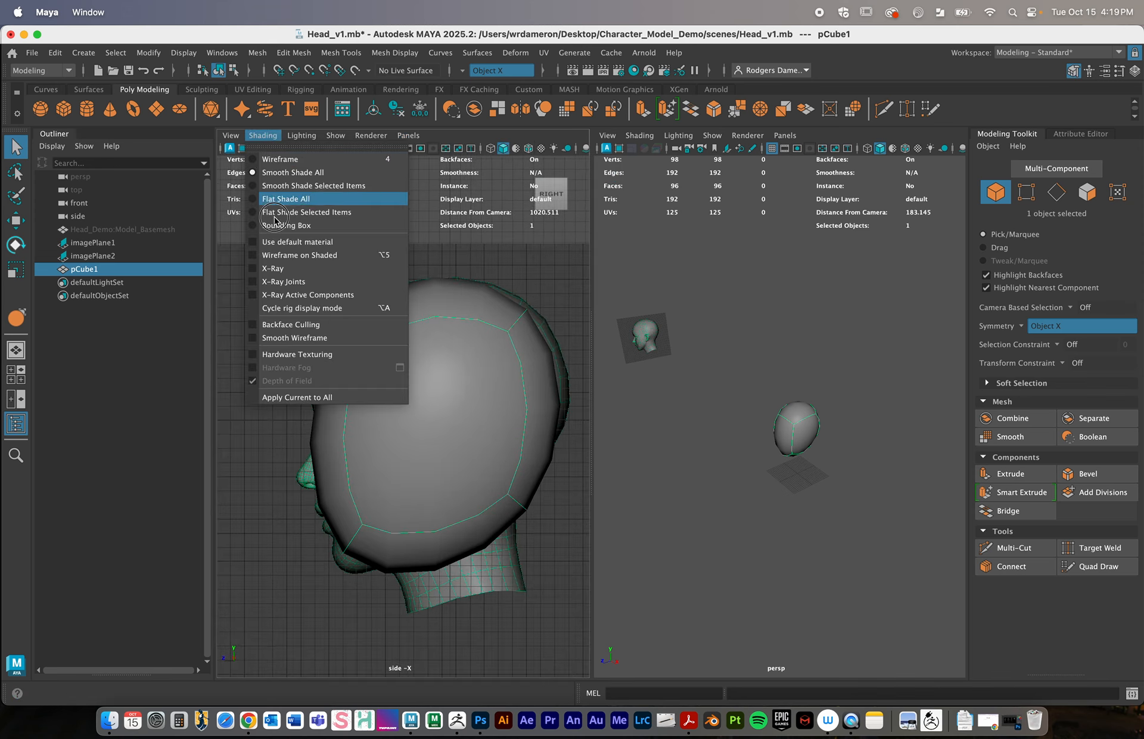
pyautogui.click(285, 271)
pyautogui.press('f')
# Select the upper front vertices in the side view and move them toward the forehead, to about Y 44.87, Z 15.93
pyautogui.moveTo(350, 307); pyautogui.dragTo(289, 299, button='right')
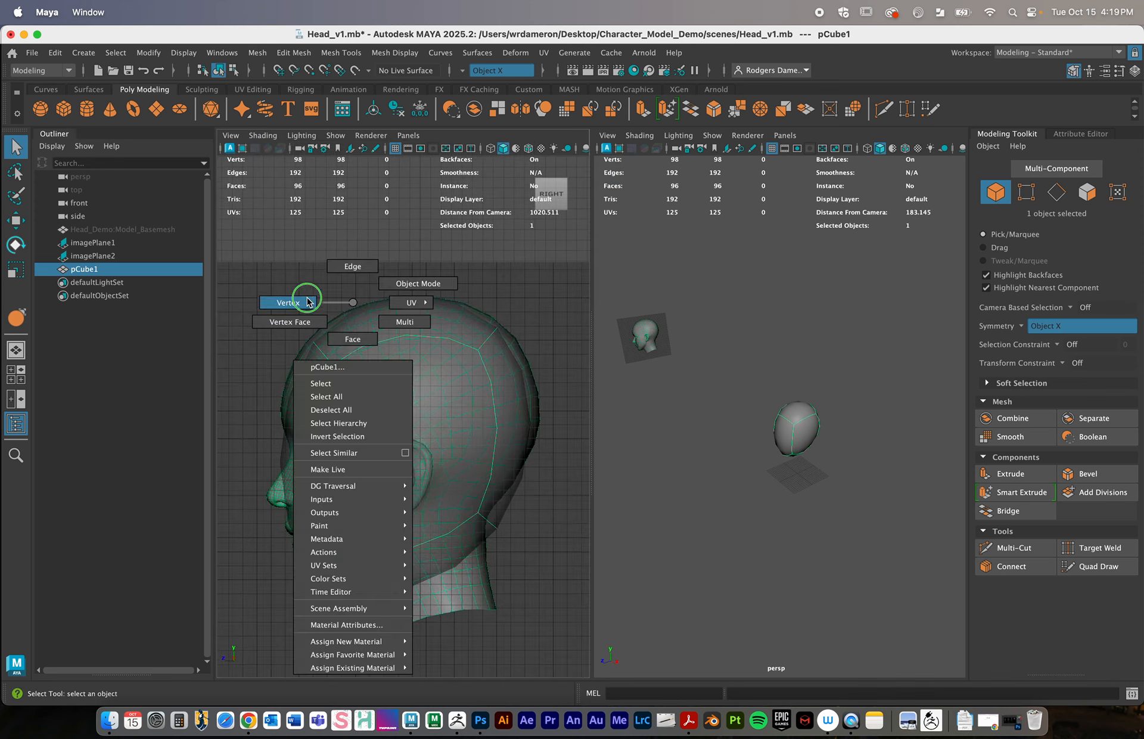
pyautogui.click(333, 365)
pyautogui.press('w')
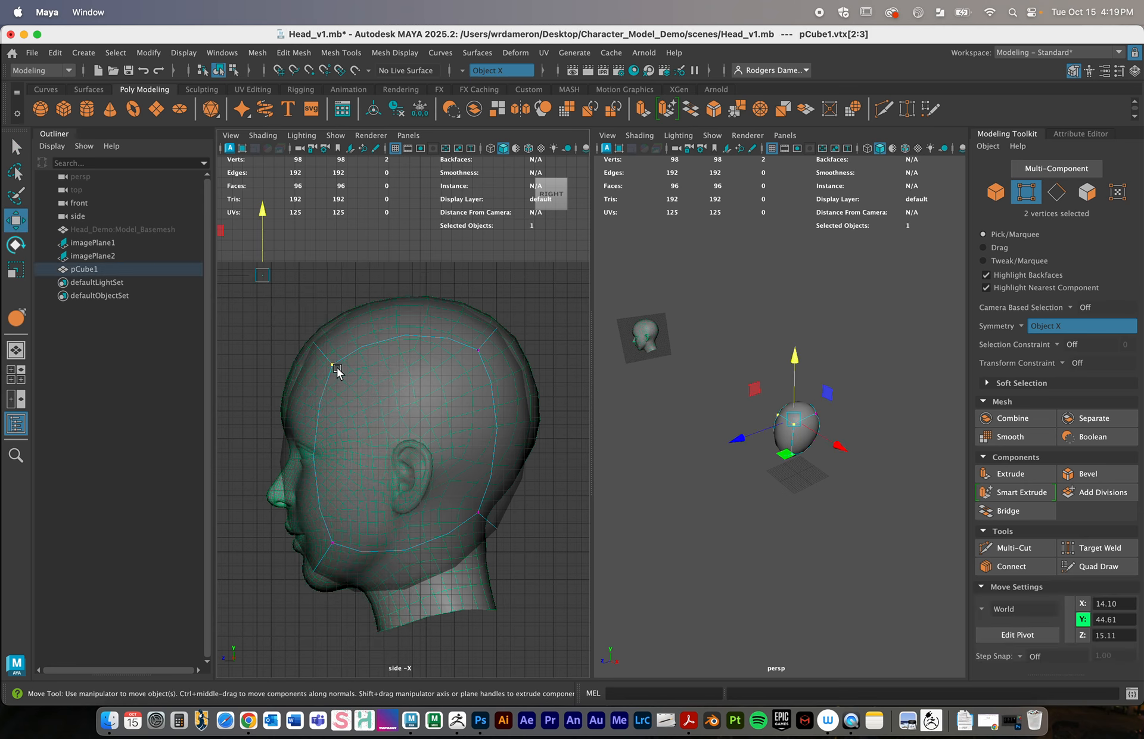
pyautogui.moveTo(270, 282); pyautogui.dragTo(262, 279)
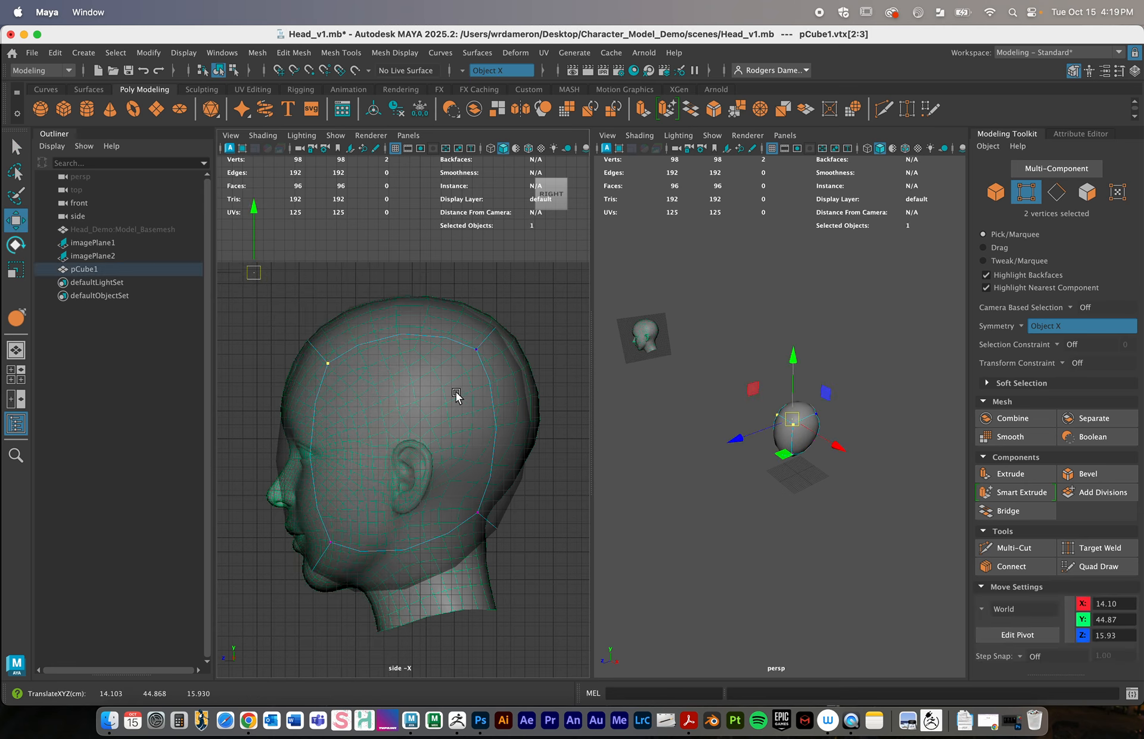
# Move the upper back vertices to about Y 44.93, Z -13.14, and raise the lower back vertices toward the base of the skull
pyautogui.click(480, 347)
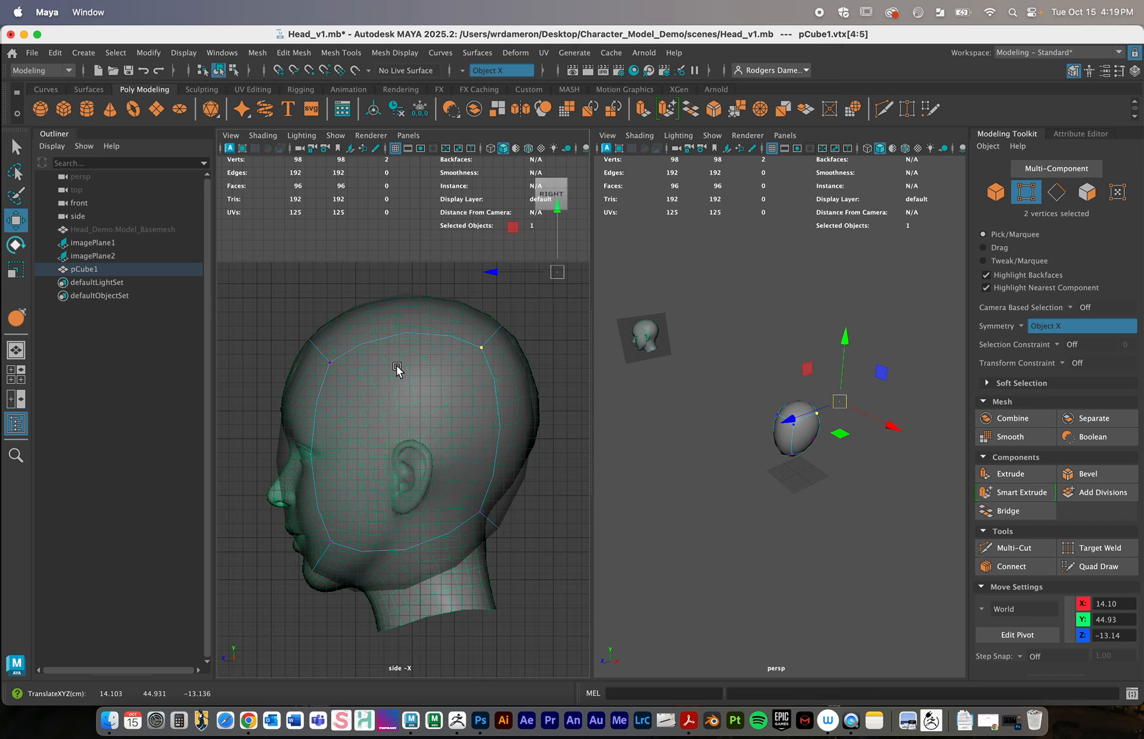
pyautogui.click(511, 521)
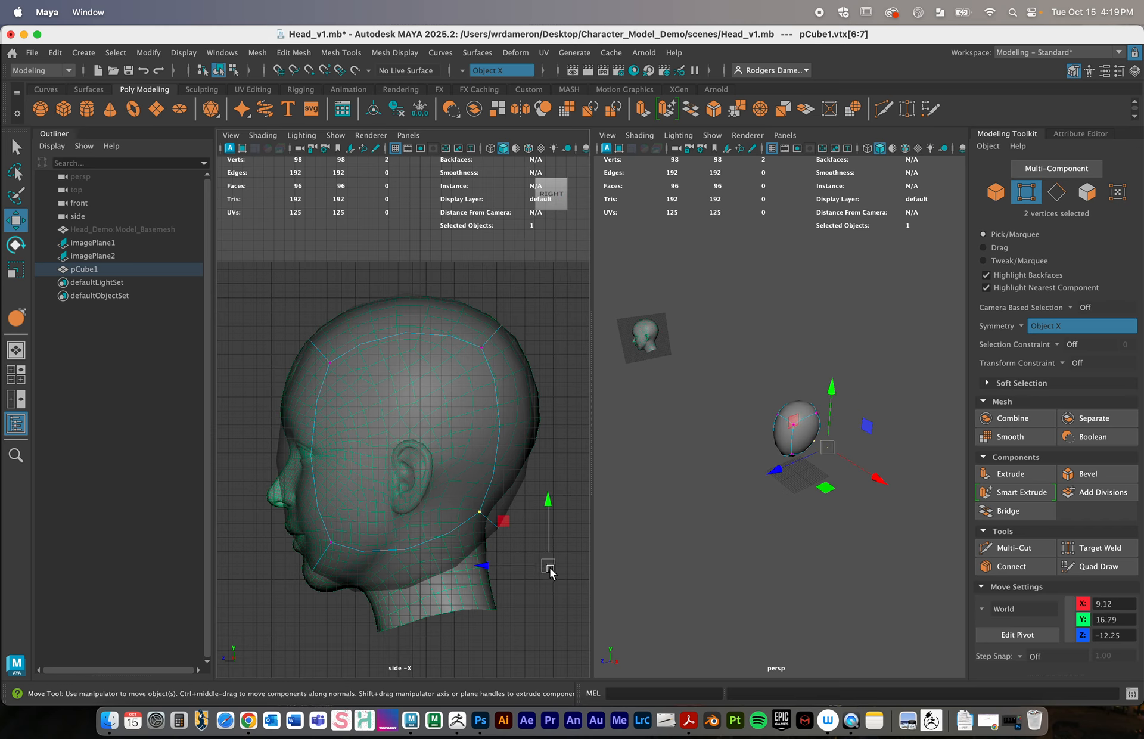
pyautogui.moveTo(543, 573); pyautogui.dragTo(549, 550)
# Move the lower front vertices down and slightly forward toward the chin in the side view, to about Y 5.77, Z 15.55
pyautogui.click(348, 547)
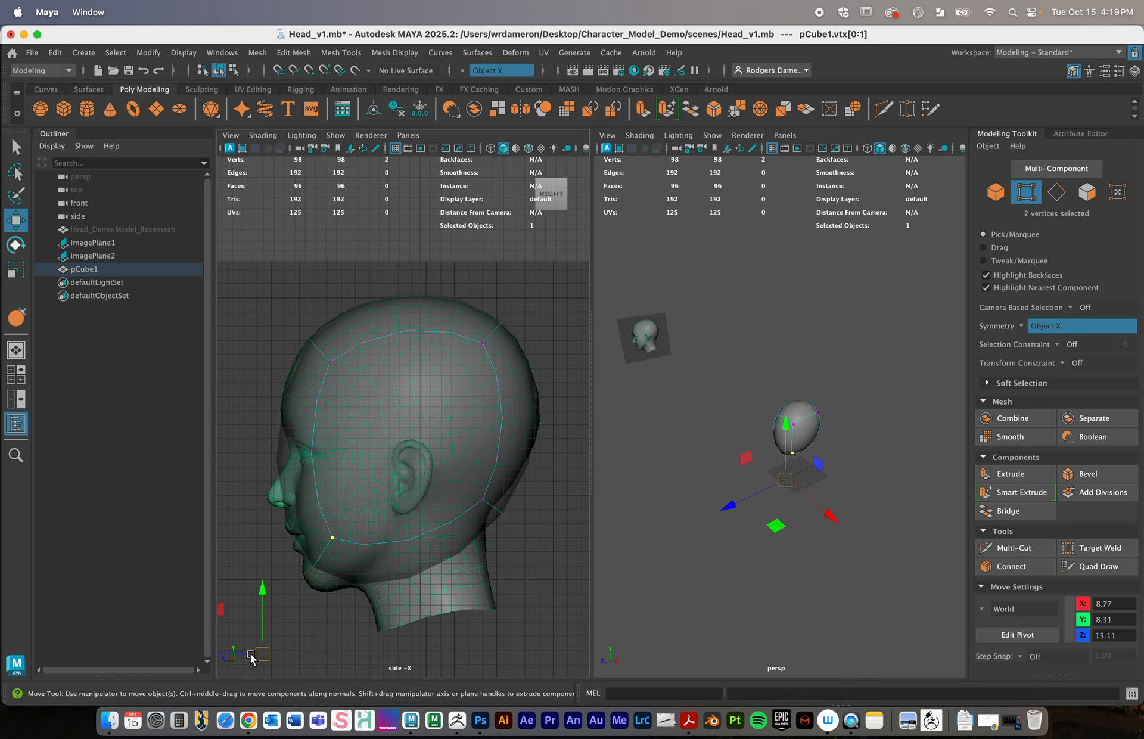
pyautogui.keyDown('alt'); pyautogui.moveTo(269, 625); pyautogui.dragTo(435, 541, button='middle'); pyautogui.keyUp('alt')
pyautogui.moveTo(427, 572); pyautogui.dragTo(422, 600)
pyautogui.keyDown('alt'); pyautogui.moveTo(537, 435); pyautogui.dragTo(433, 459, button='middle'); pyautogui.keyUp('alt')
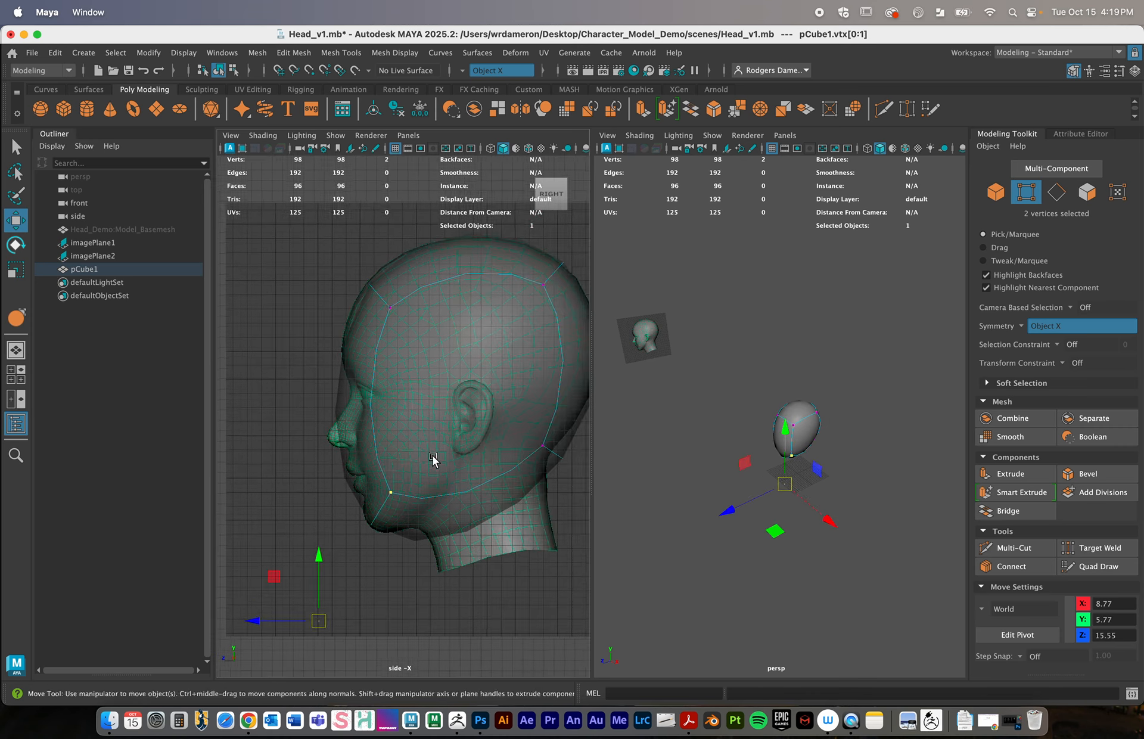
pyautogui.scroll(-2, 427, 434)
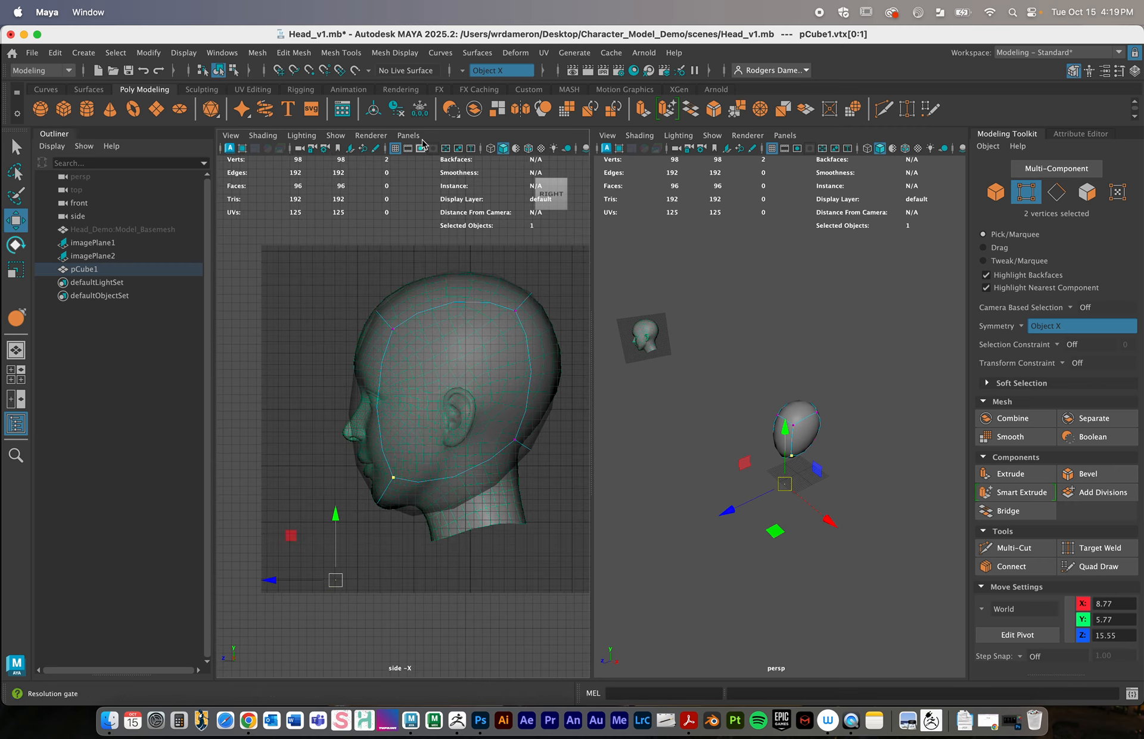
# Switch the side view to the front view and move the lower front vertices symmetrically inward to about X 6.55
pyautogui.click(408, 135)
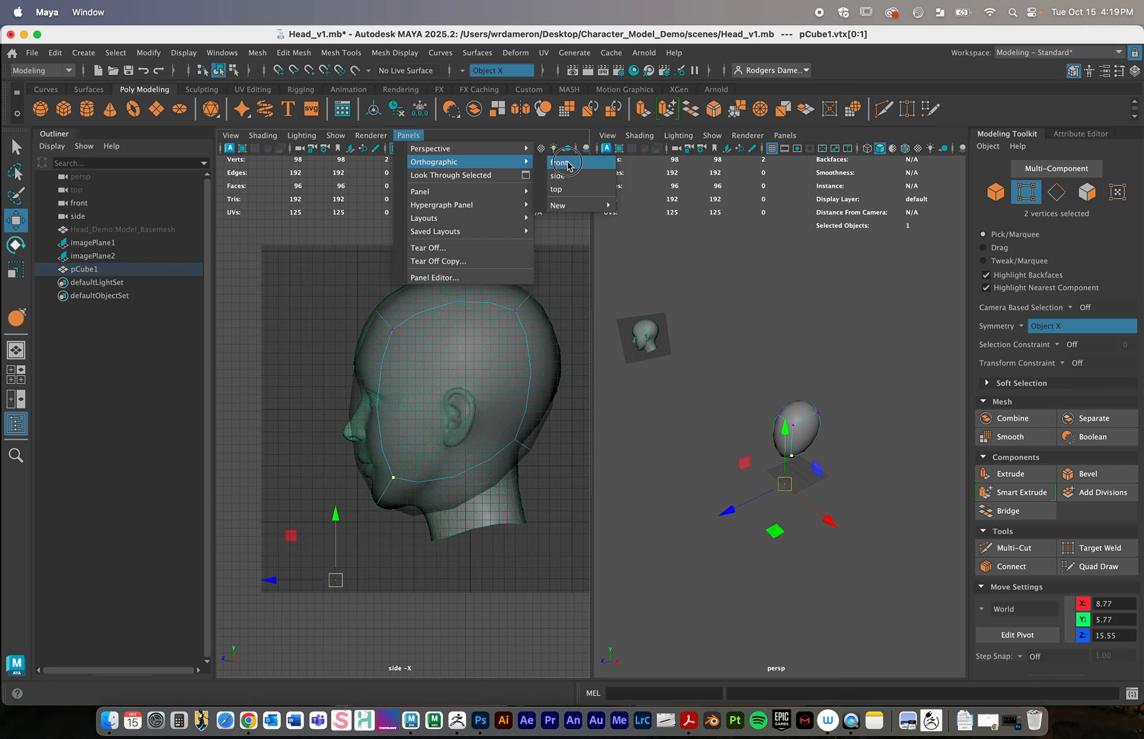
pyautogui.click(559, 162)
pyautogui.scroll(4, 460, 440)
pyautogui.keyDown('alt'); pyautogui.moveTo(482, 542); pyautogui.dragTo(478, 486, button='middle'); pyautogui.keyUp('alt')
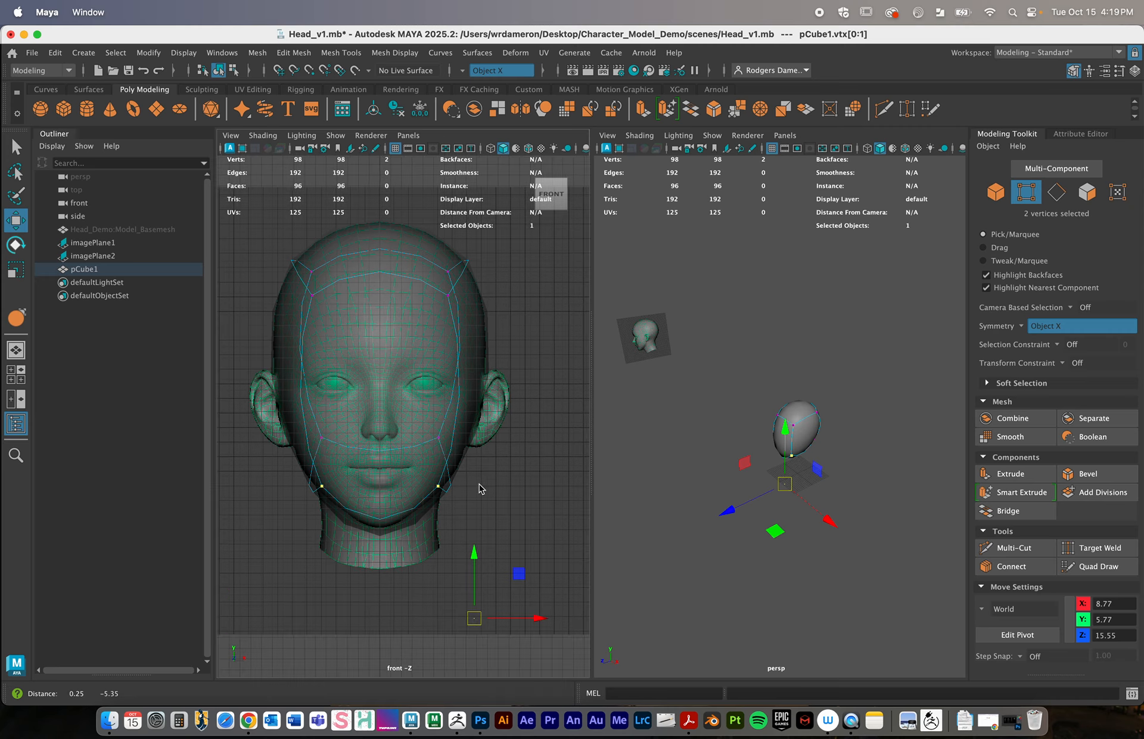
pyautogui.moveTo(538, 616); pyautogui.dragTo(513, 615)
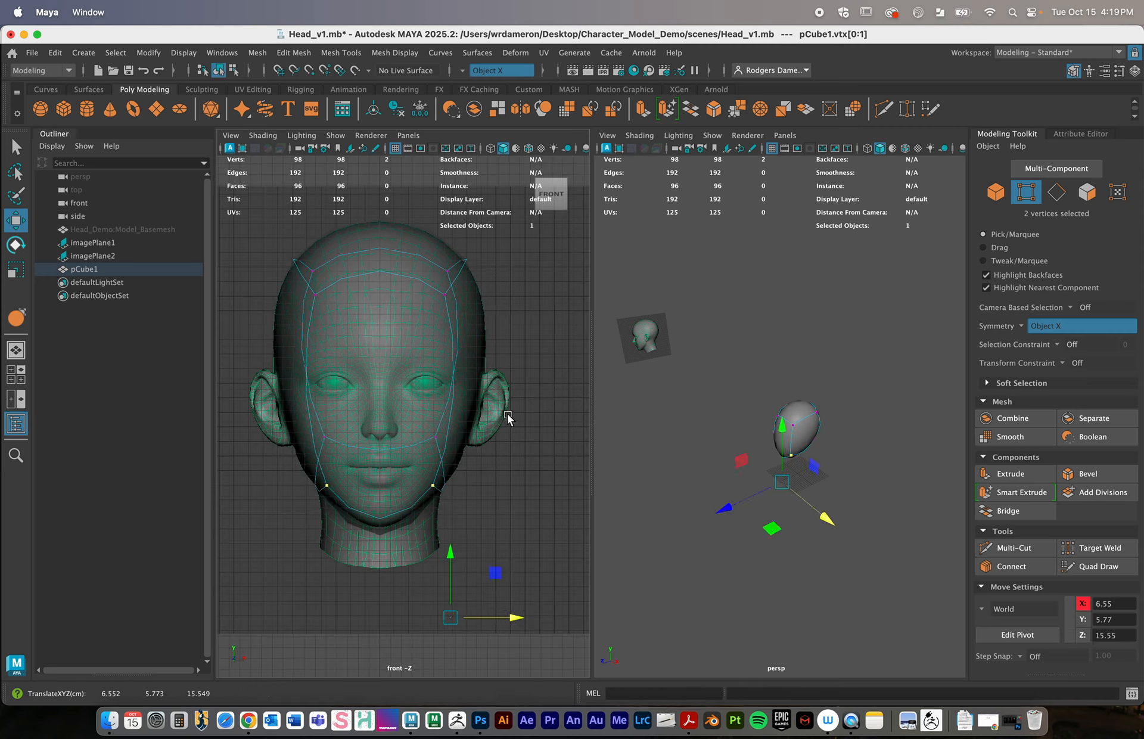
# Return the cube to object mode in the perspective view and apply Smooth to it with 1 division
pyautogui.press('space')
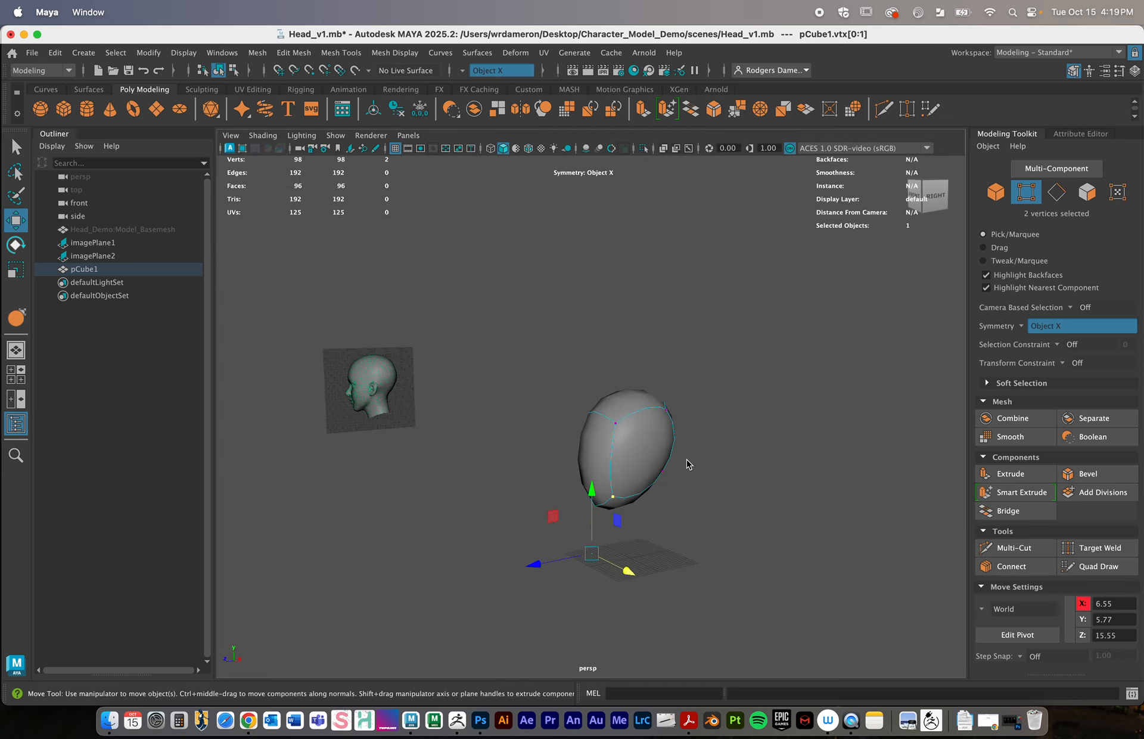
pyautogui.press('q')
pyautogui.keyDown('alt'); pyautogui.moveTo(640, 465); pyautogui.dragTo(602, 441); pyautogui.keyUp('alt')
pyautogui.moveTo(600, 301); pyautogui.dragTo(640, 285, button='right')
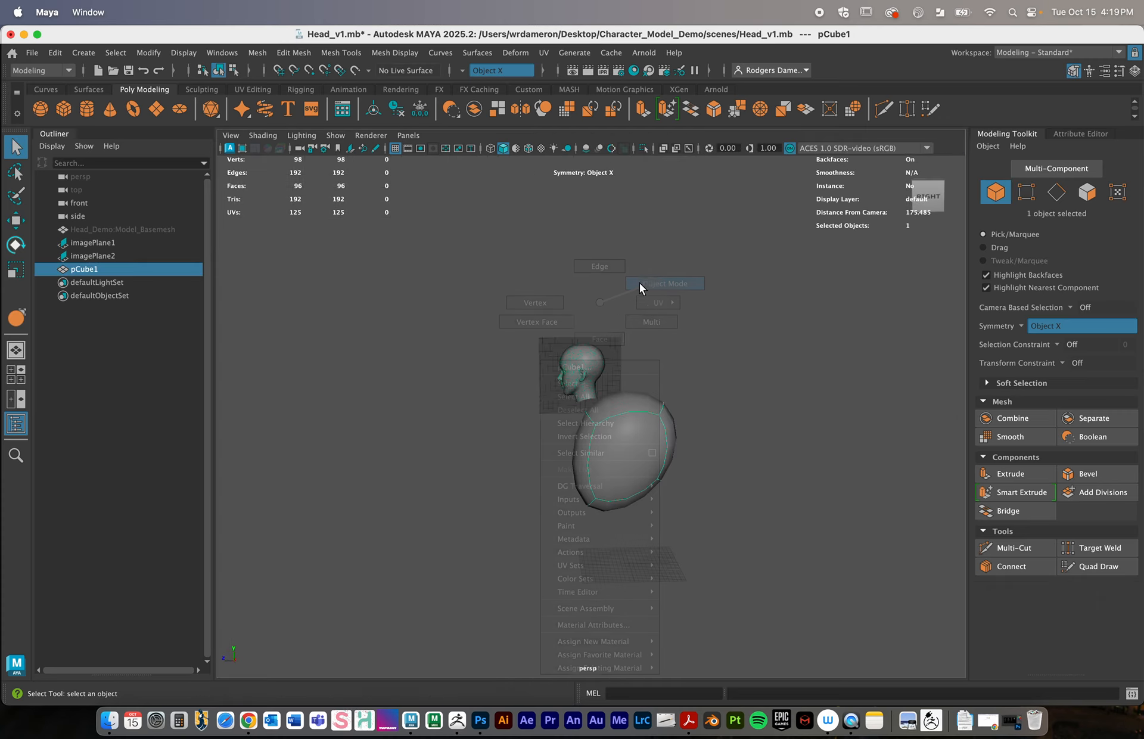
pyautogui.keyDown('alt'); pyautogui.moveTo(614, 314); pyautogui.dragTo(607, 435); pyautogui.keyUp('alt')
pyautogui.keyDown('alt'); pyautogui.moveTo(606, 435); pyautogui.dragTo(681, 454, button='right'); pyautogui.keyUp('alt')
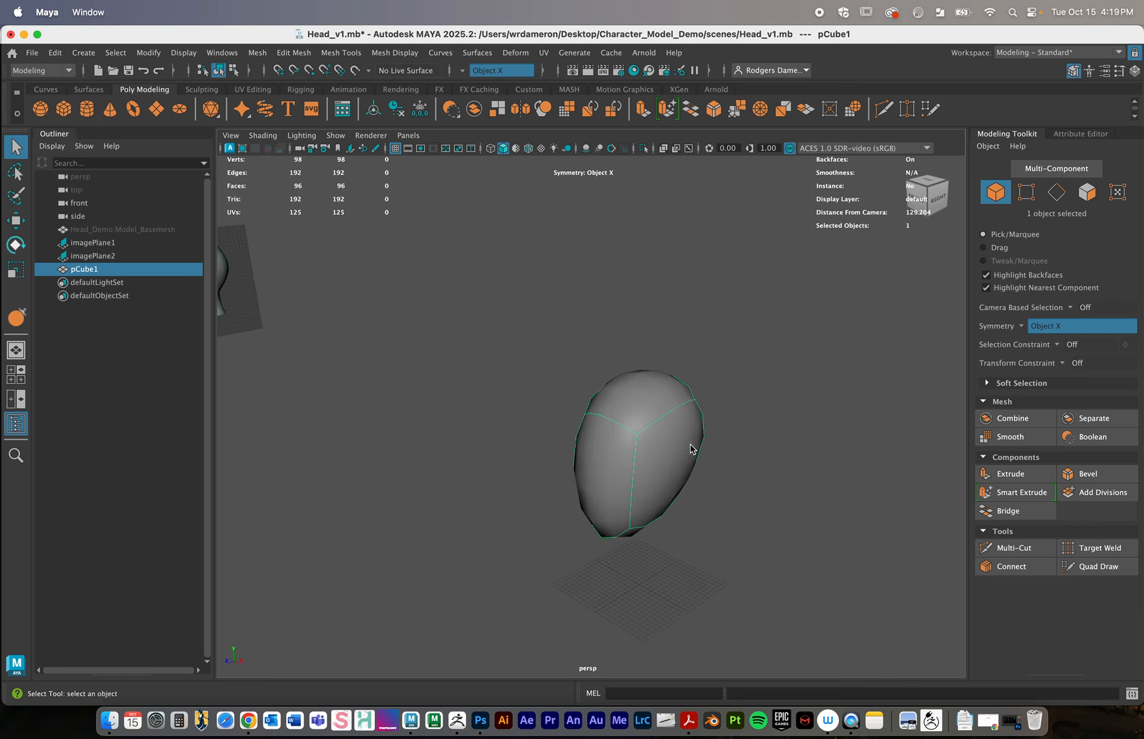
pyautogui.click(1013, 437)
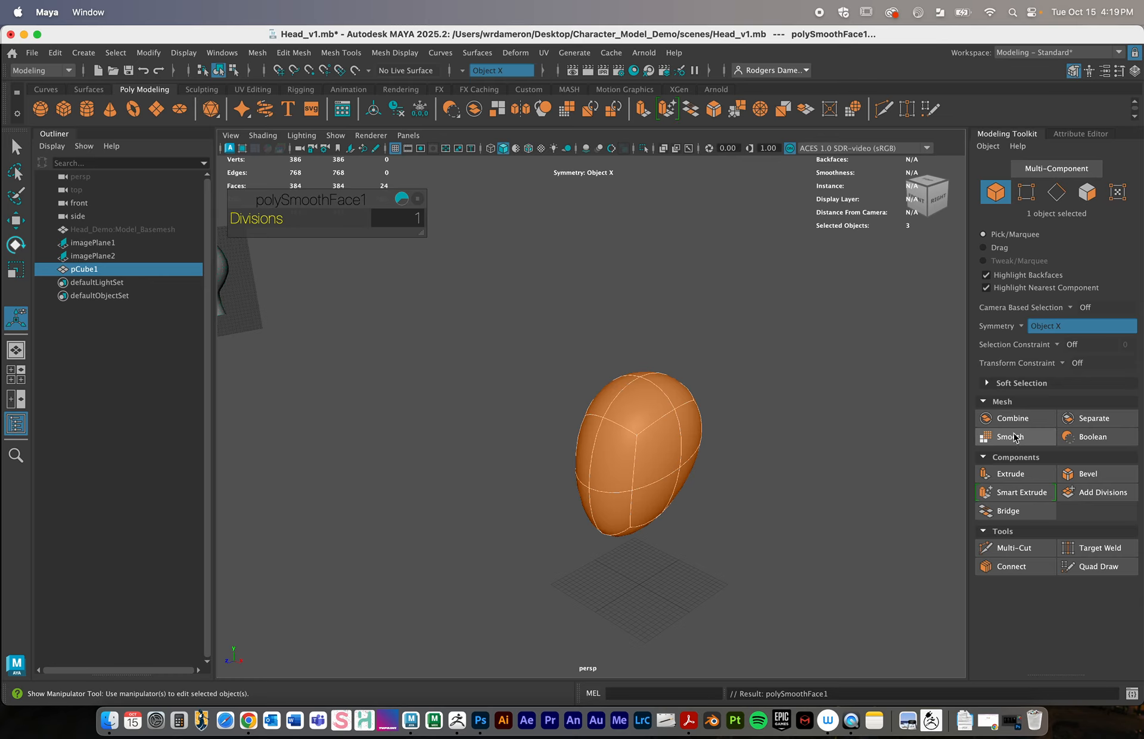
pyautogui.keyDown('alt'); pyautogui.moveTo(804, 477); pyautogui.dragTo(542, 459); pyautogui.keyUp('alt')
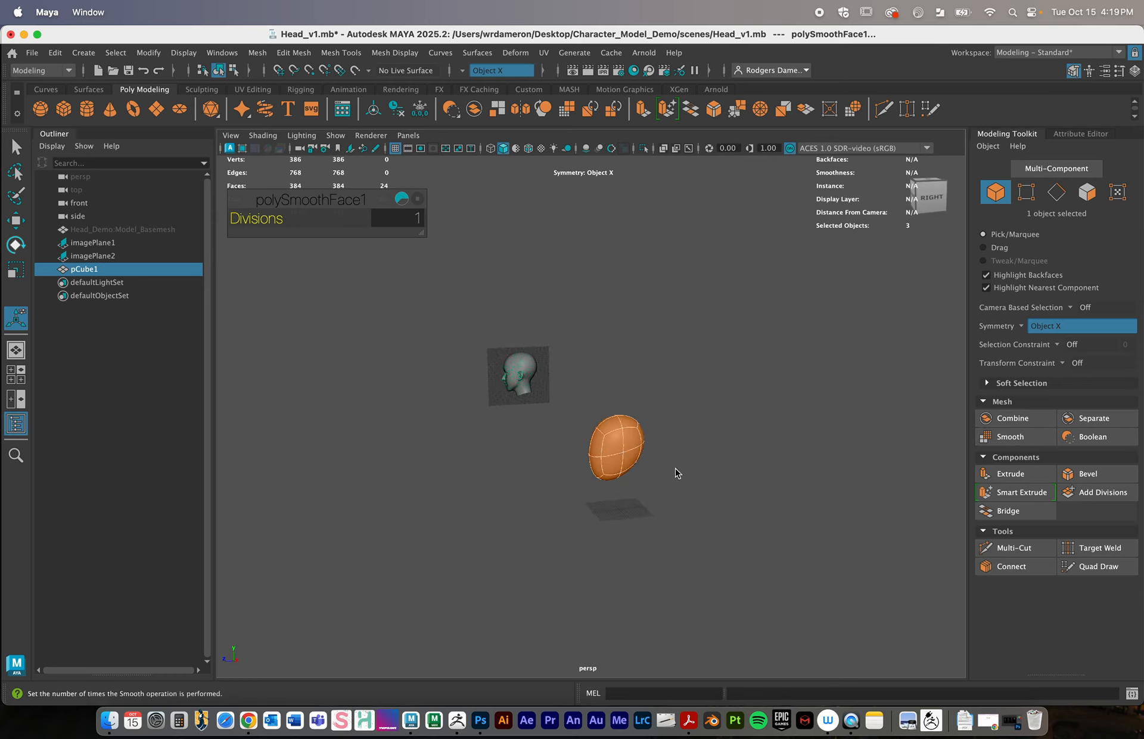
# Restore the side-by-side view layout and switch the front view to the orthographic side view, framed on the head
pyautogui.press('space')
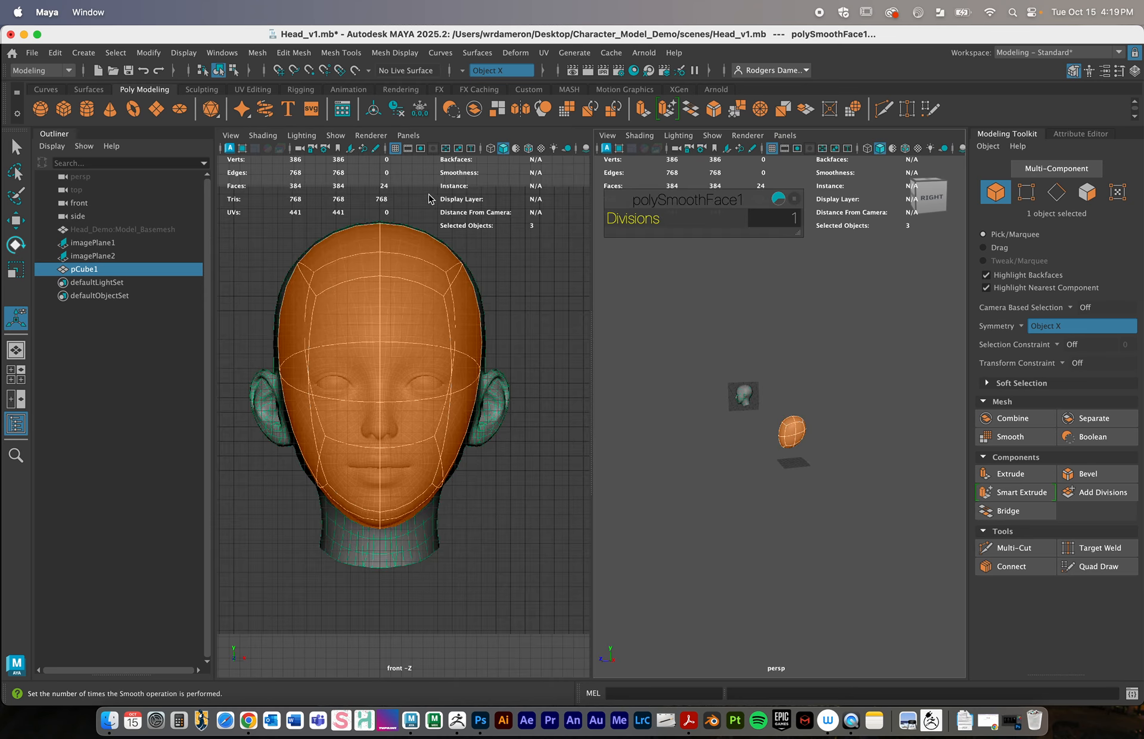
pyautogui.click(408, 135)
pyautogui.moveTo(470, 162)
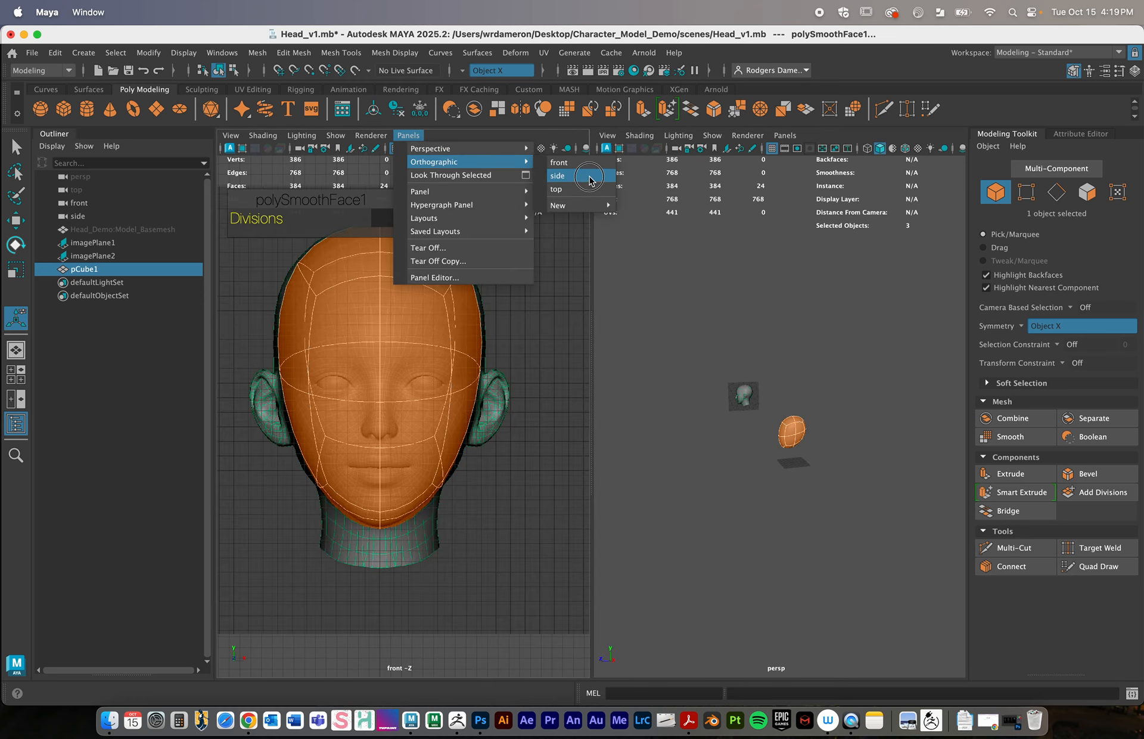
pyautogui.click(589, 176)
pyautogui.scroll(10, 485, 462)
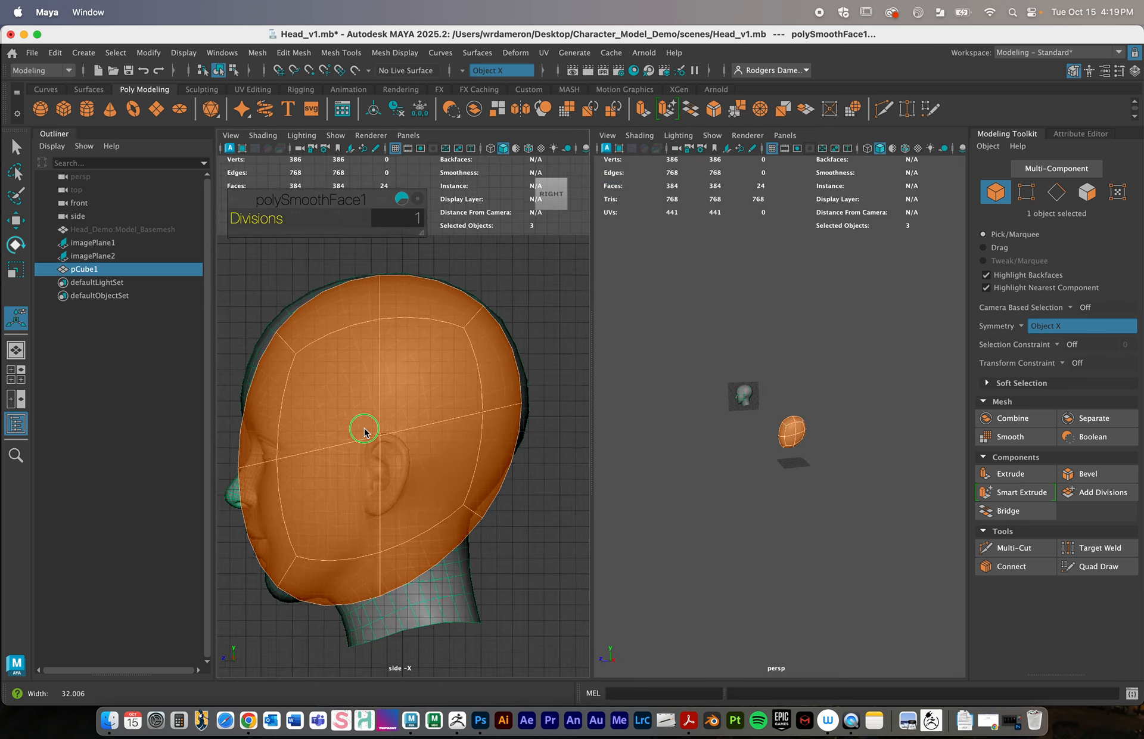
pyautogui.keyDown('alt'); pyautogui.moveTo(364, 428); pyautogui.dragTo(356, 429, button='right'); pyautogui.keyUp('alt')
pyautogui.keyDown('alt'); pyautogui.moveTo(357, 430); pyautogui.dragTo(421, 403, button='middle'); pyautogui.keyUp('alt')
pyautogui.keyDown('alt'); pyautogui.moveTo(421, 404); pyautogui.dragTo(452, 428, button='right'); pyautogui.keyUp('alt')
pyautogui.keyDown('alt'); pyautogui.moveTo(452, 428); pyautogui.dragTo(417, 421, button='middle'); pyautogui.keyUp('alt')
pyautogui.keyDown('alt'); pyautogui.moveTo(417, 421); pyautogui.dragTo(388, 417, button='right'); pyautogui.keyUp('alt')
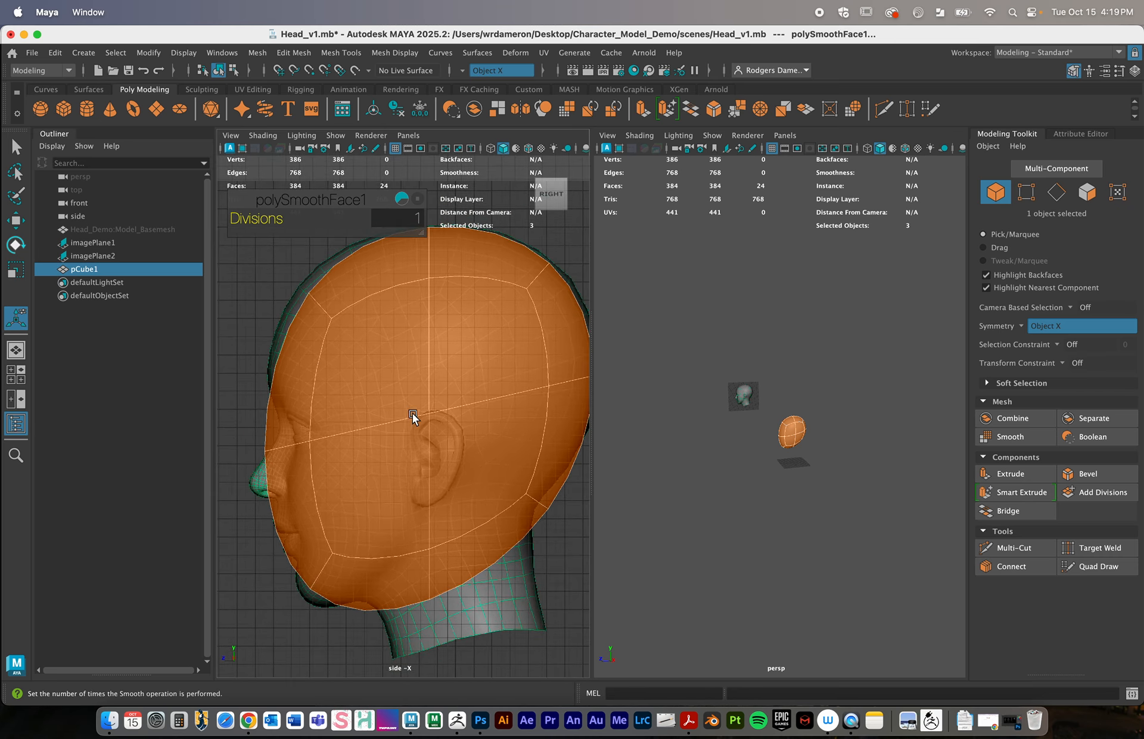
# Select the head's lower front edge in edge mode and move it down and forward to the chin, about Y 13.83, Z 10.98
pyautogui.press('q')
pyautogui.moveTo(324, 307); pyautogui.dragTo(324, 269, button='right')
pyautogui.click(324, 569)
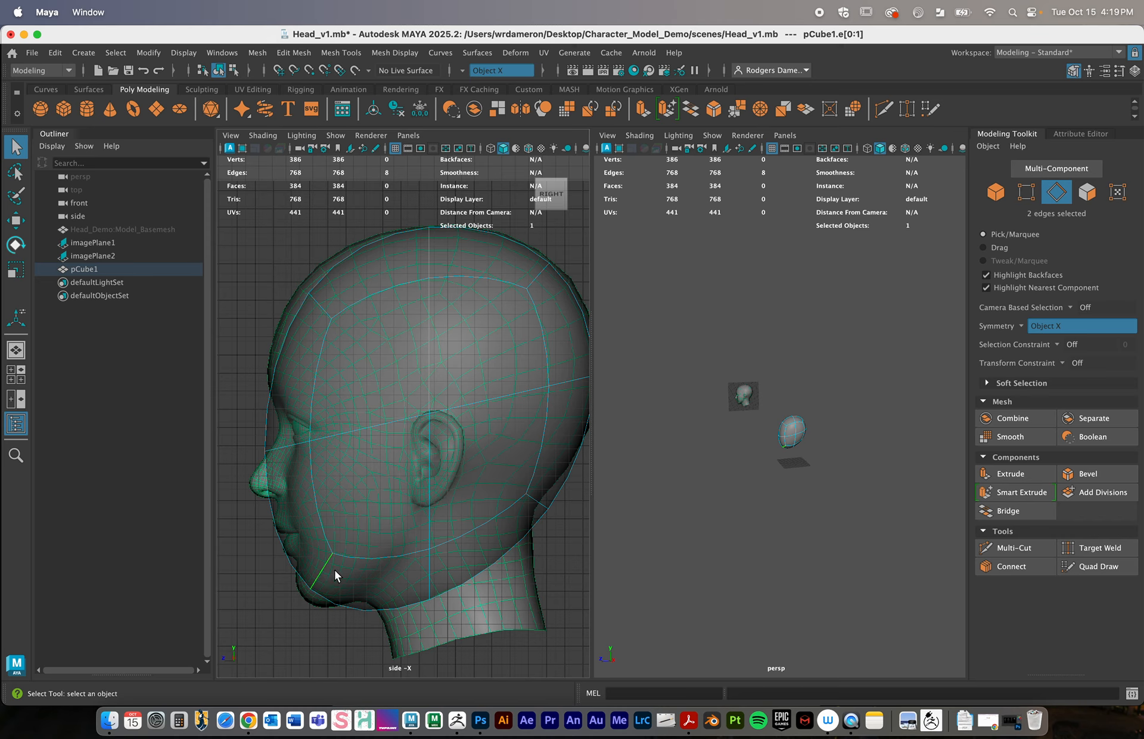
pyautogui.press('w')
pyautogui.moveTo(298, 605); pyautogui.dragTo(297, 621)
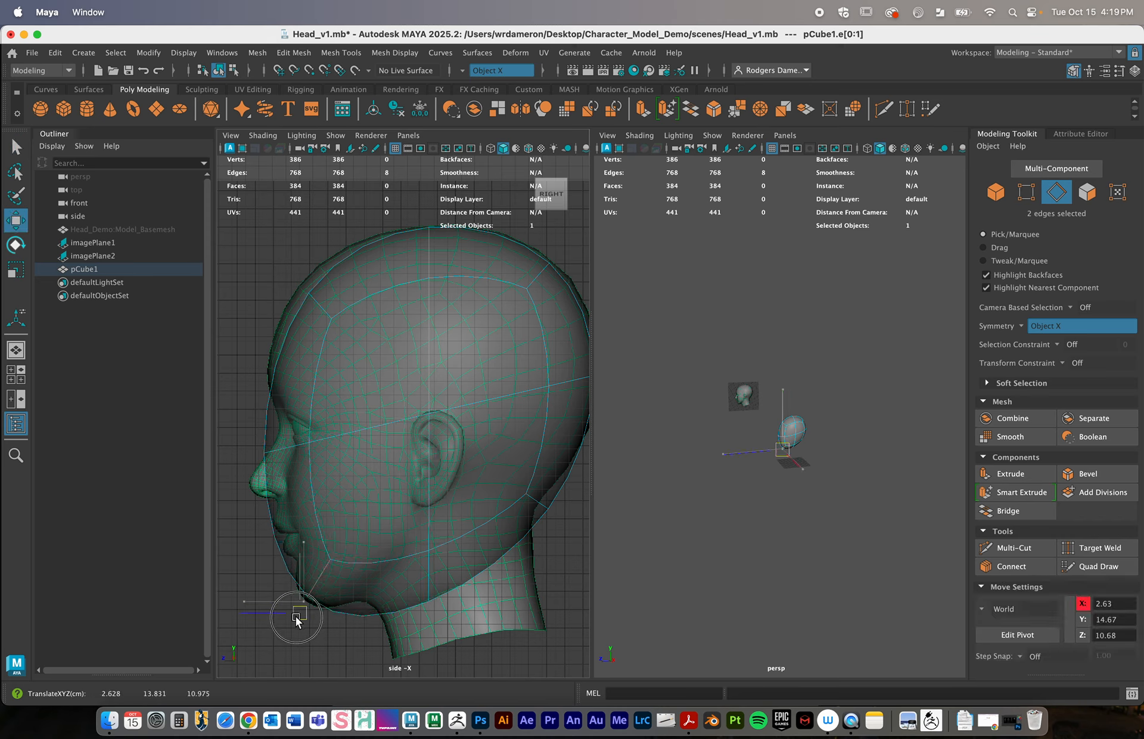
# Select the horizontal edge loop around the head and move it up toward the brow, to about Y 30.30, Z 1.28
pyautogui.press('q')
pyautogui.doubleClick(291, 441)
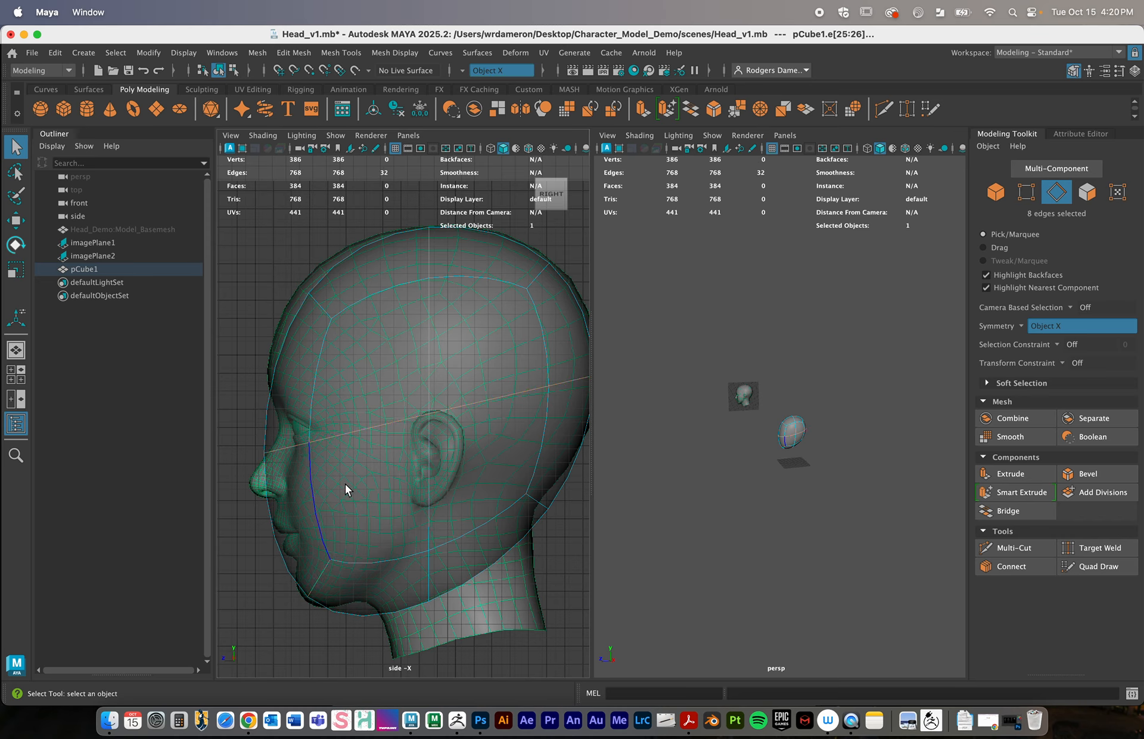
pyautogui.press('w')
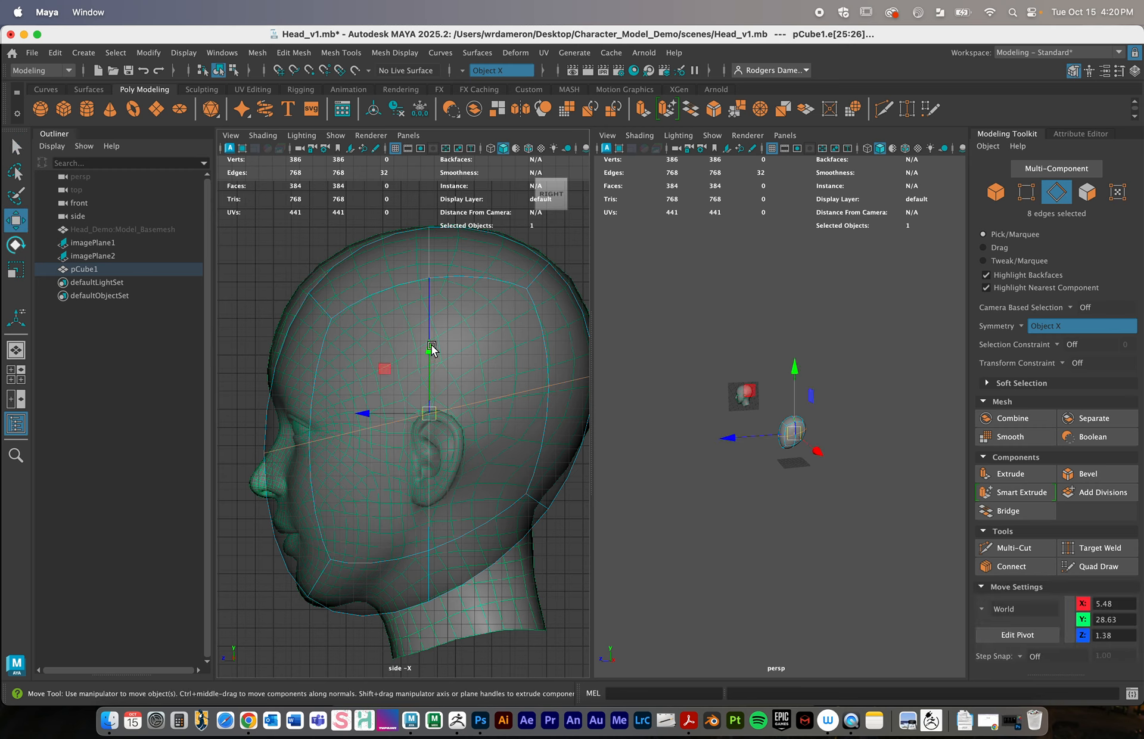
pyautogui.moveTo(426, 351); pyautogui.dragTo(427, 327)
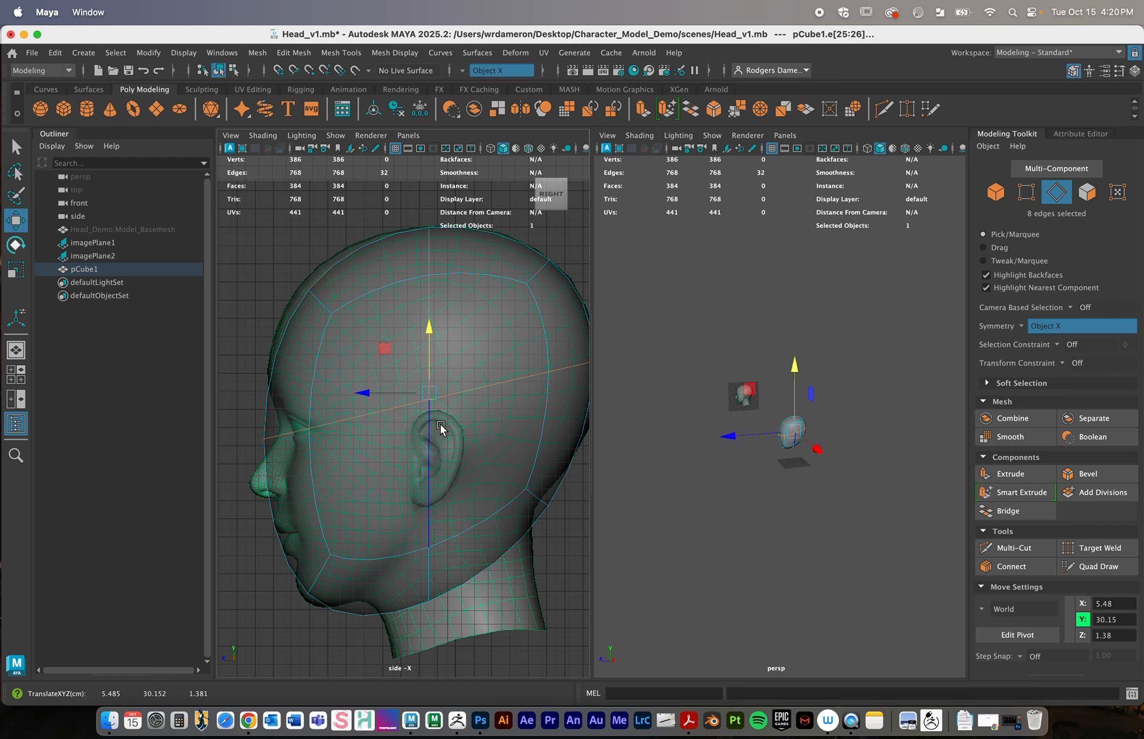
pyautogui.moveTo(427, 394); pyautogui.dragTo(430, 391)
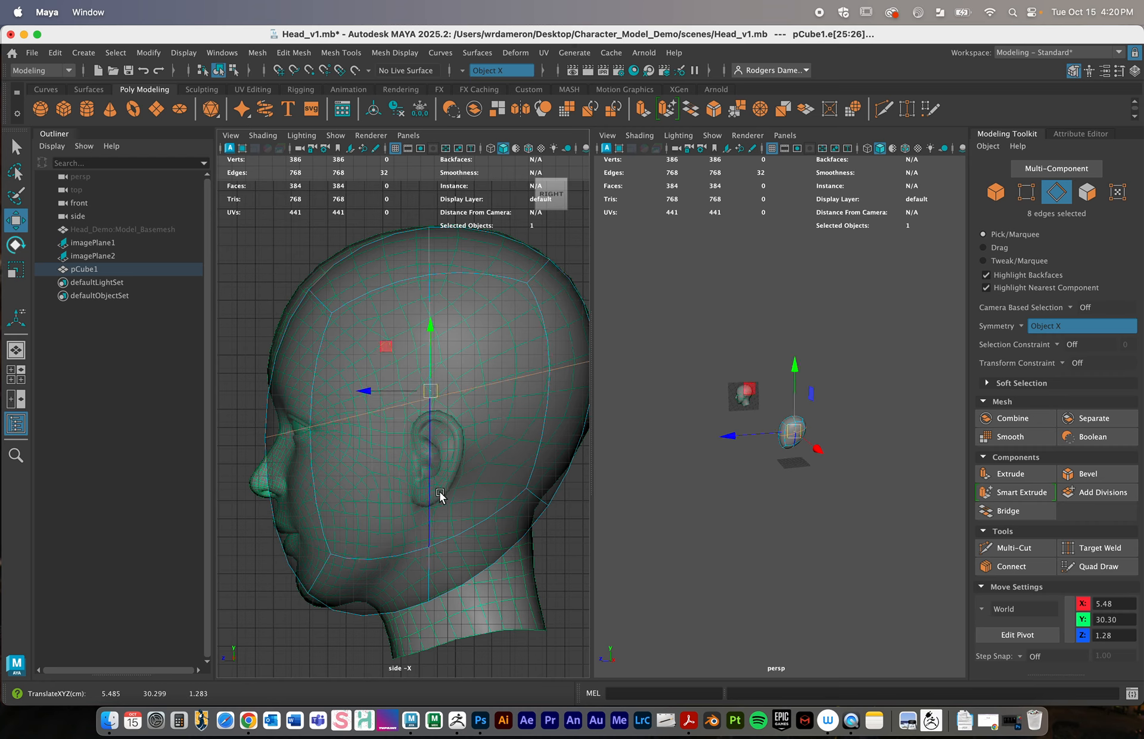
# Select the vertical edge loop through the ear and move it forward to the ear's front edge, about Y 28.48, Z 2.98
pyautogui.doubleClick(426, 529)
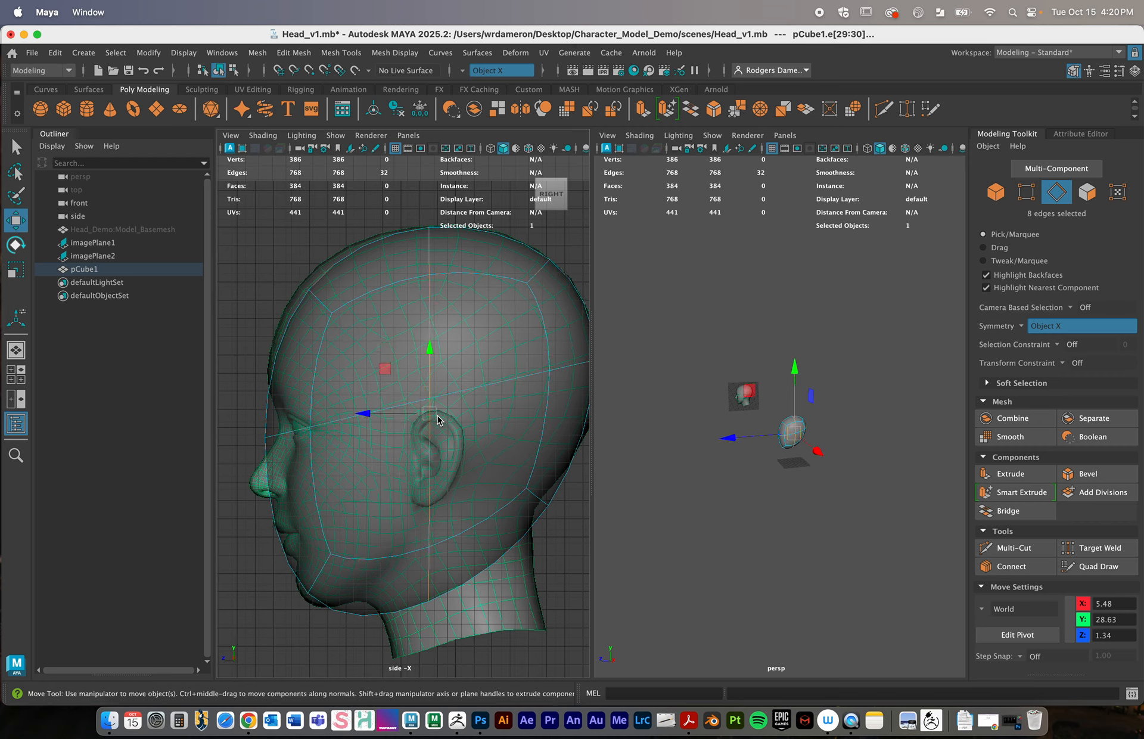
pyautogui.moveTo(432, 414); pyautogui.dragTo(410, 412)
pyautogui.press('q')
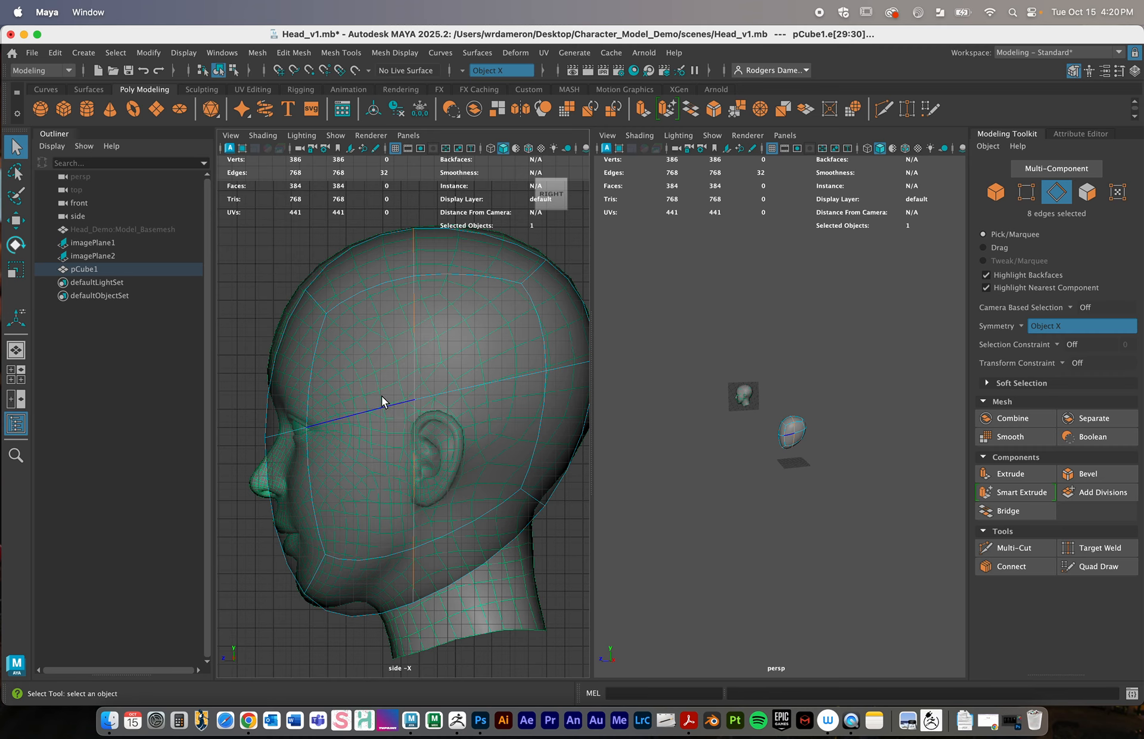
# Reselect the horizontal edge loop and nudge it to about Y 30.25, Z 1.23
pyautogui.moveTo(381, 395); pyautogui.dragTo(381, 269, button='right')
pyautogui.press('w')
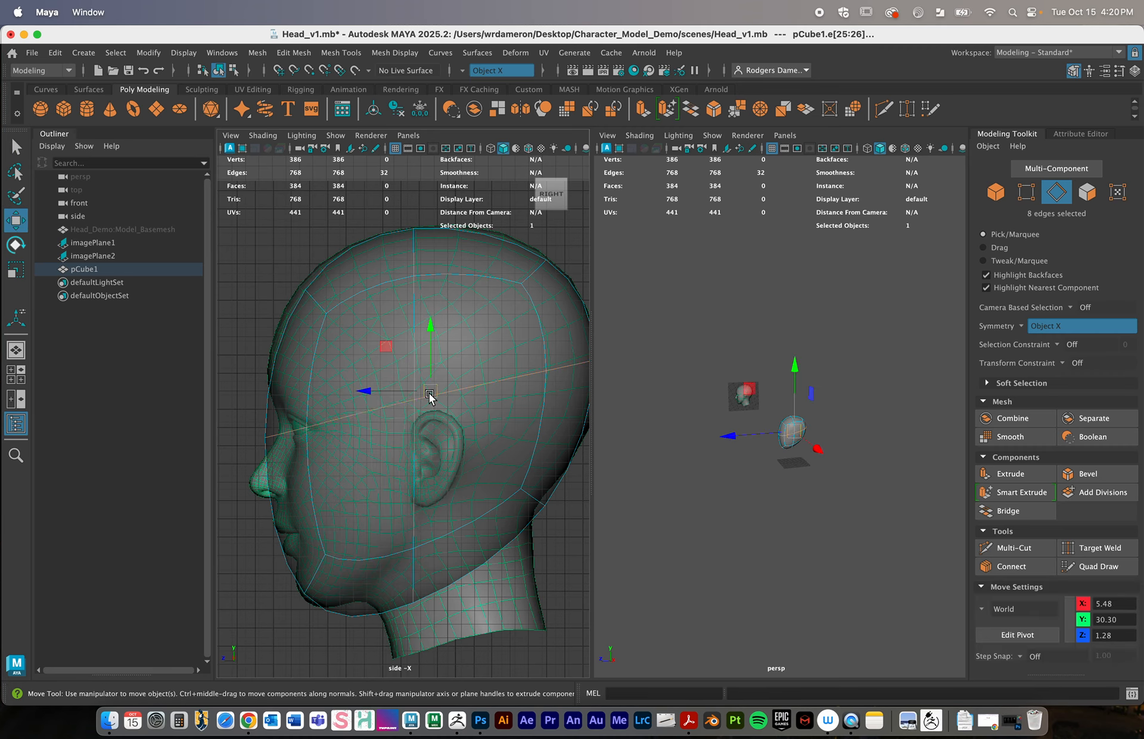
pyautogui.moveTo(431, 398); pyautogui.dragTo(433, 396)
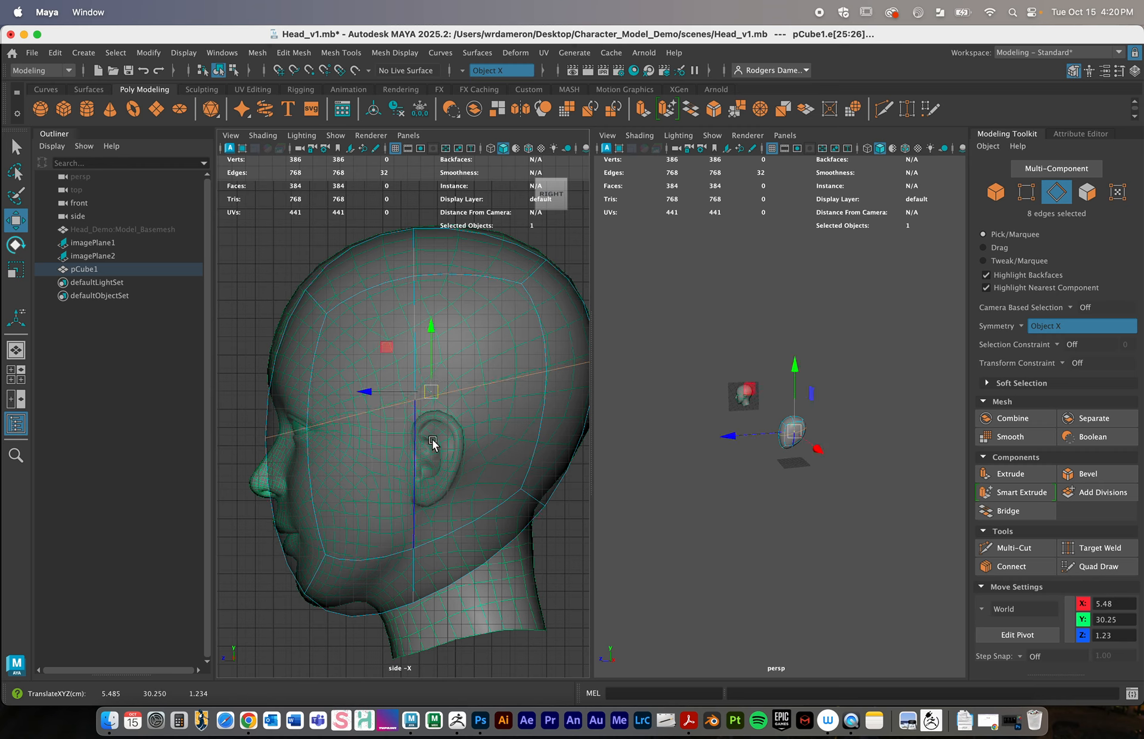
# Select the vertical edge loop again and switch the side view to the orthographic front view
pyautogui.click(412, 516)
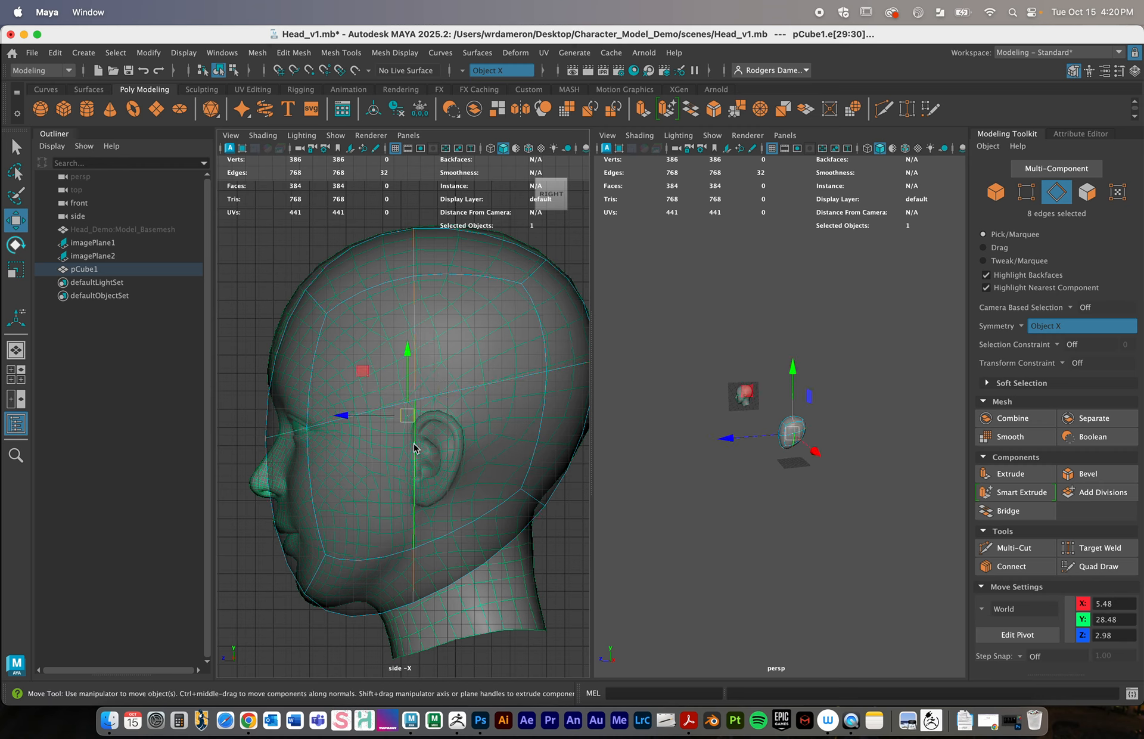
pyautogui.keyDown('alt'); pyautogui.moveTo(792, 529); pyautogui.dragTo(834, 532); pyautogui.keyUp('alt')
pyautogui.keyDown('alt'); pyautogui.moveTo(507, 475); pyautogui.dragTo(432, 516, button='middle'); pyautogui.keyUp('alt')
pyautogui.keyDown('alt'); pyautogui.moveTo(432, 518); pyautogui.dragTo(365, 508, button='right'); pyautogui.keyUp('alt')
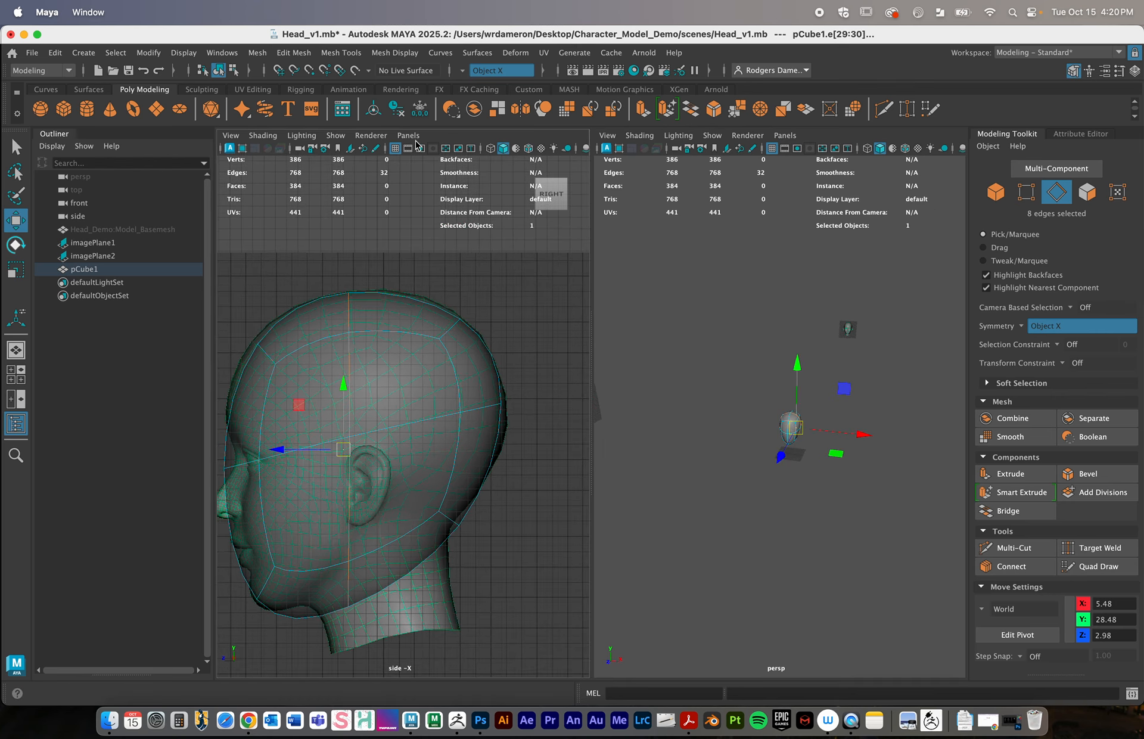
pyautogui.click(408, 135)
pyautogui.moveTo(453, 161)
pyautogui.click(558, 162)
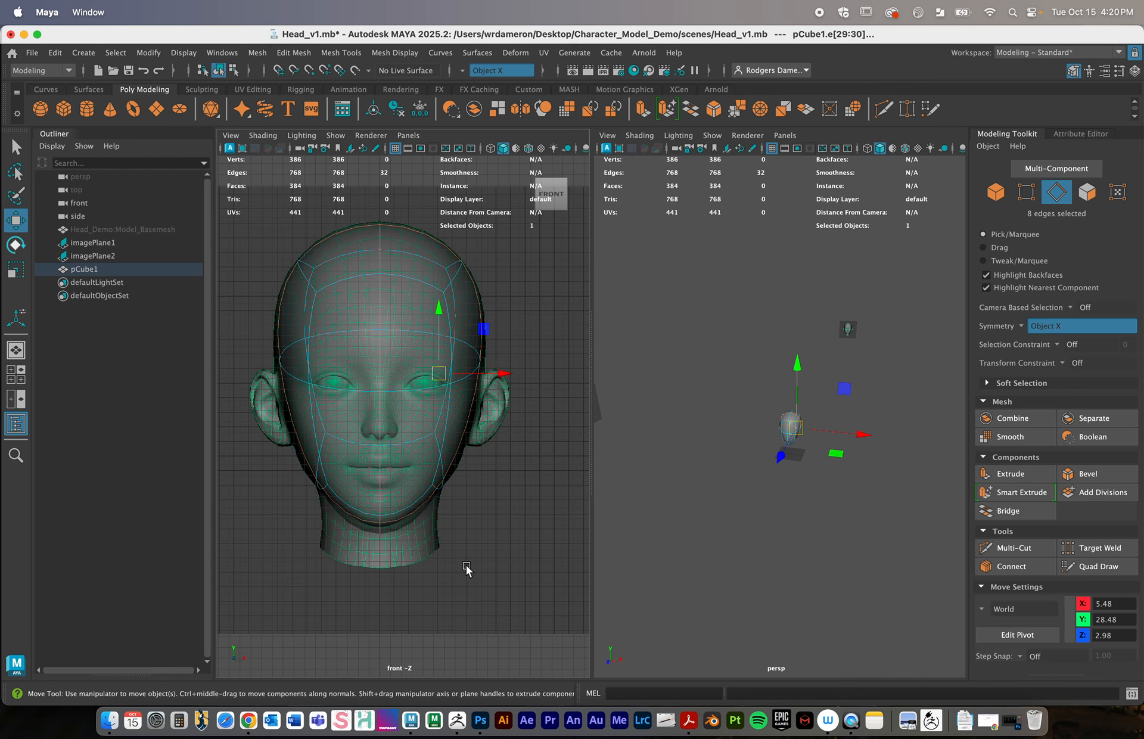
# Raise the horizontal edge loop slightly in the front view, to about Y 30.57
pyautogui.scroll(-2, 467, 551)
pyautogui.click(388, 444)
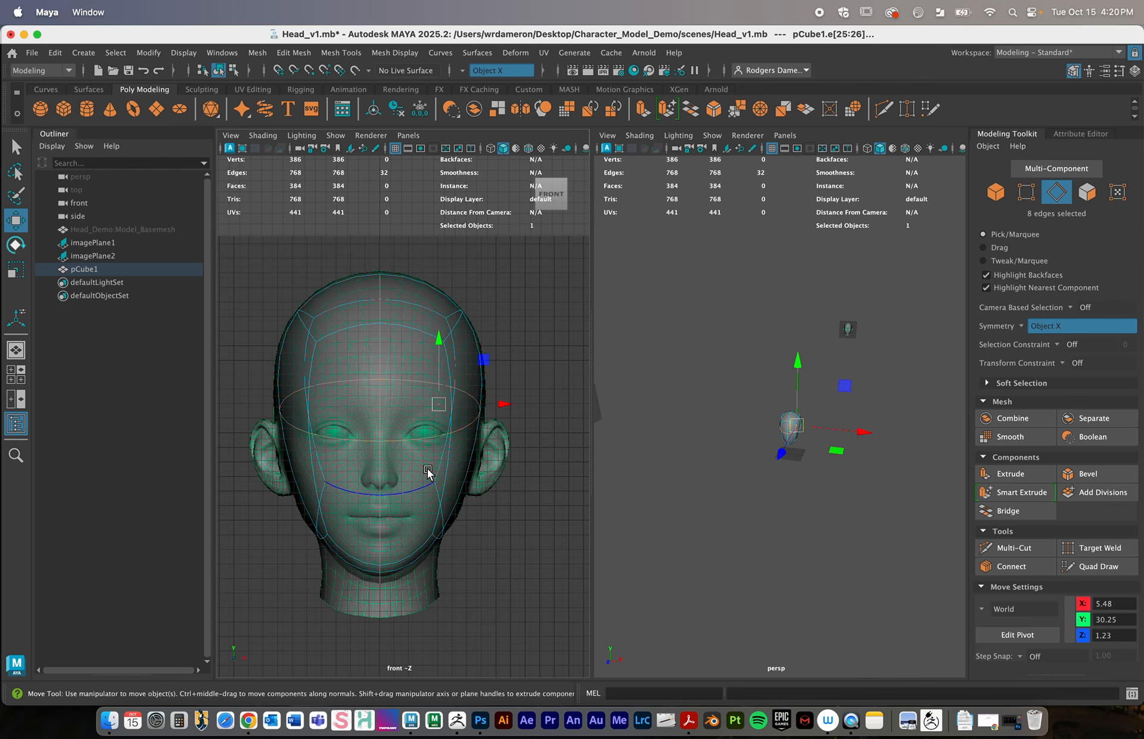
pyautogui.scroll(3, 429, 469)
pyautogui.moveTo(524, 411); pyautogui.dragTo(528, 403)
pyautogui.keyDown('alt'); pyautogui.moveTo(488, 545); pyautogui.dragTo(426, 463, button='middle'); pyautogui.keyUp('alt')
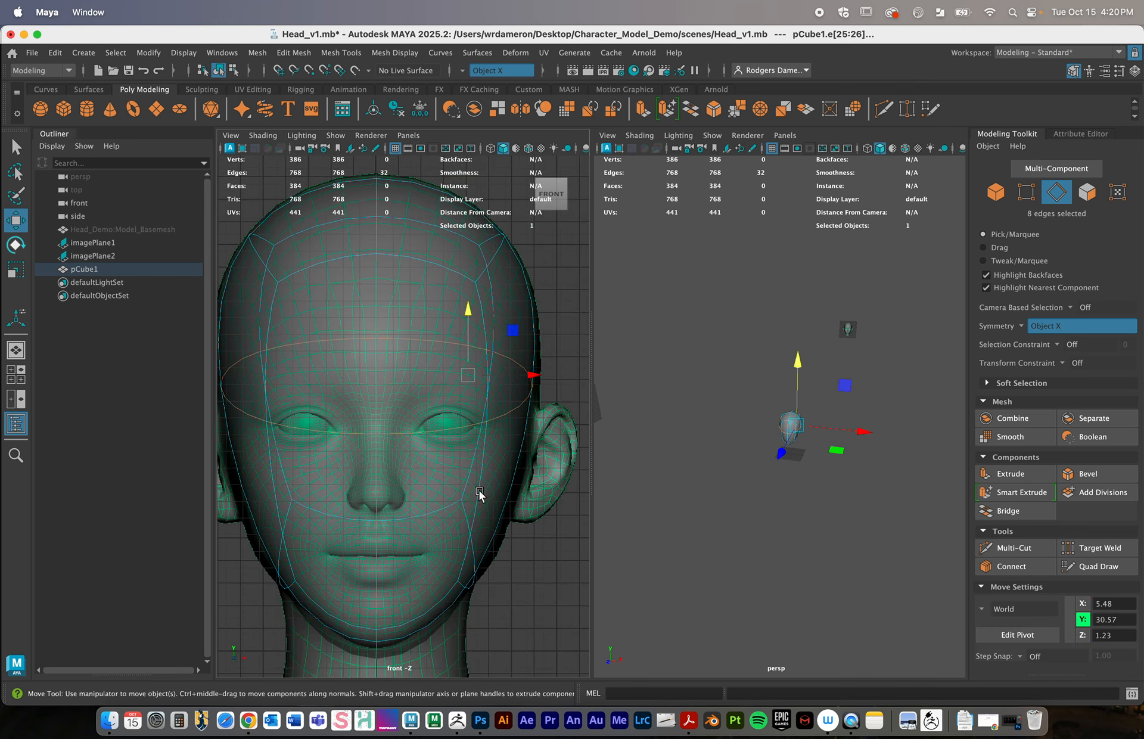
pyautogui.keyDown('alt'); pyautogui.moveTo(480, 494); pyautogui.dragTo(424, 479, button='right'); pyautogui.keyUp('alt')
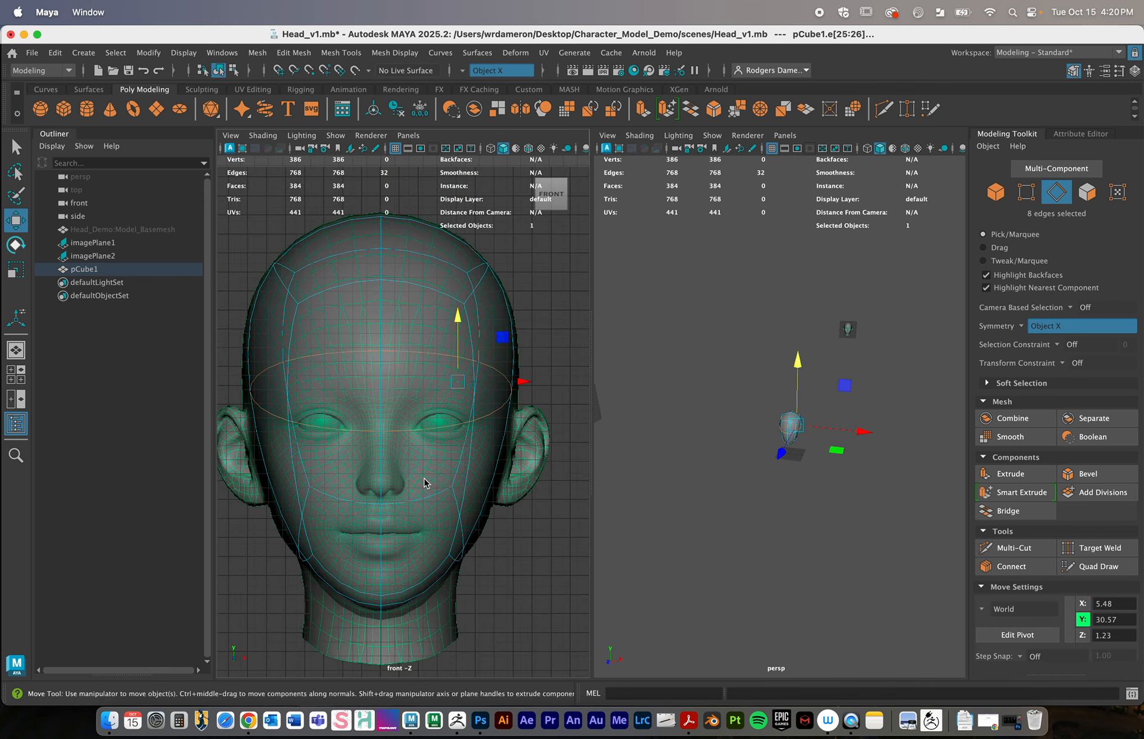
# Select the pair of outermost side vertices above the ears in vertex mode and move them symmetrically outward to about X 11.76
pyautogui.press('q')
pyautogui.rightClick(370, 436)
pyautogui.moveTo(370, 435); pyautogui.dragTo(320, 317, button='right')
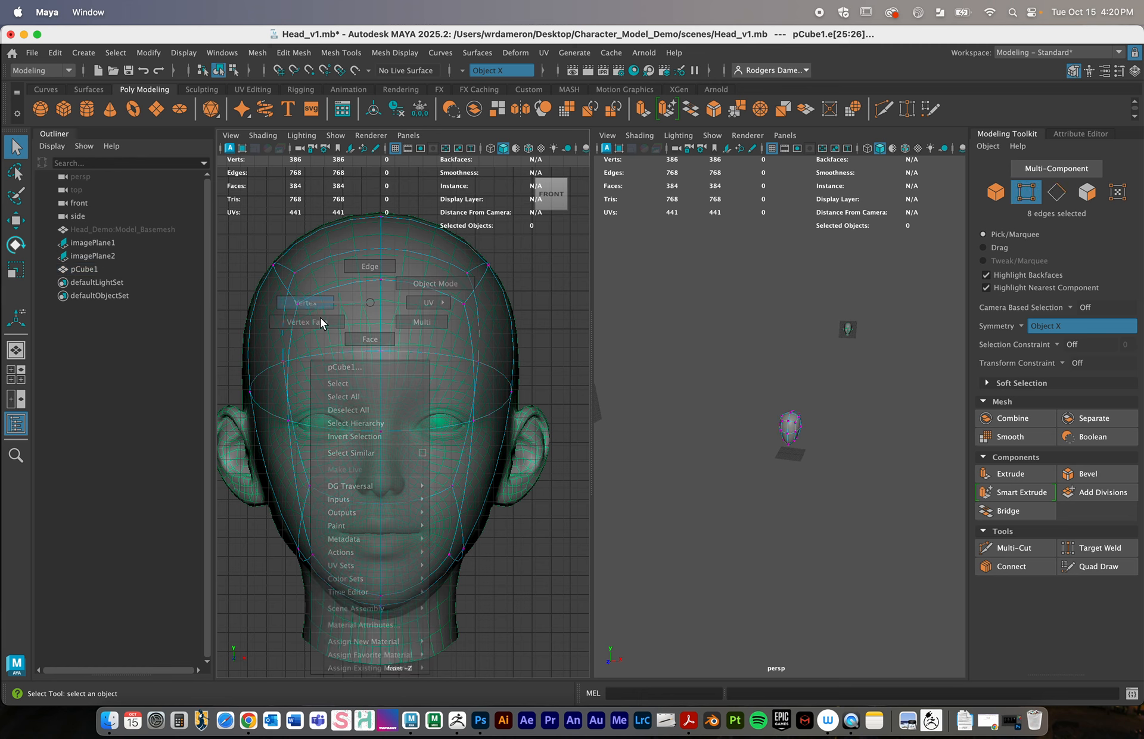
pyautogui.moveTo(498, 384); pyautogui.dragTo(551, 429)
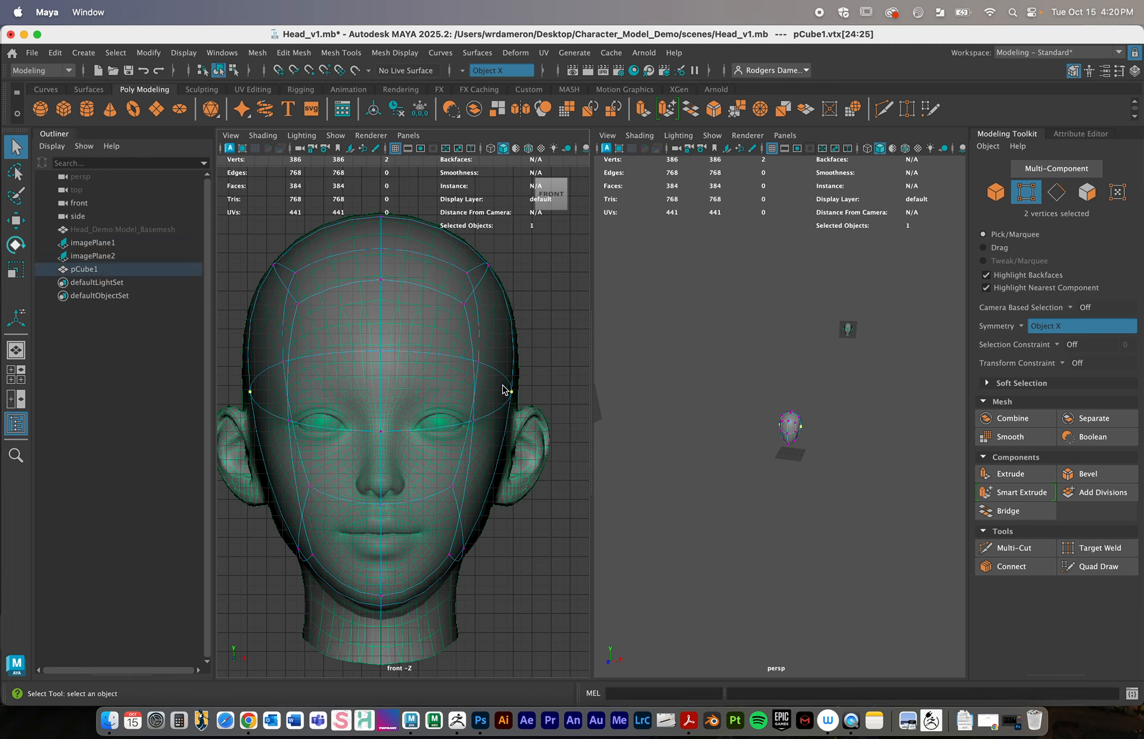
pyautogui.moveTo(503, 385); pyautogui.dragTo(545, 427)
pyautogui.keyDown('alt'); pyautogui.moveTo(838, 484); pyautogui.dragTo(807, 484); pyautogui.keyUp('alt')
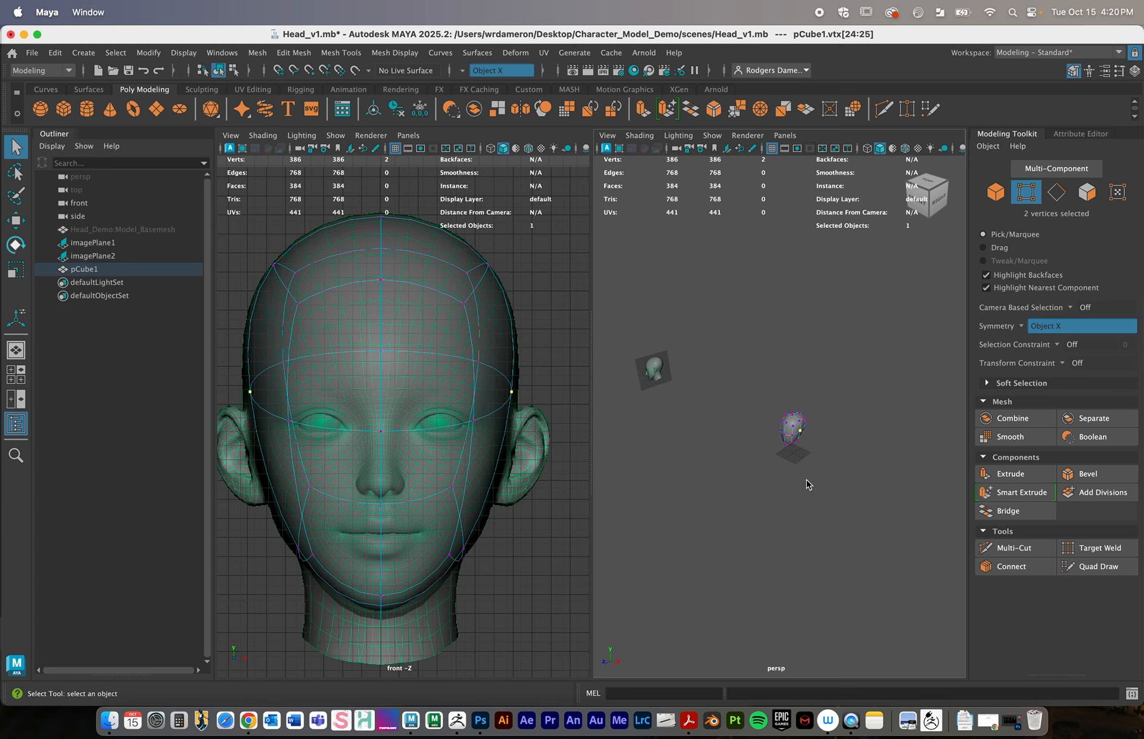
pyautogui.press('f')
pyautogui.keyDown('alt'); pyautogui.moveTo(806, 499); pyautogui.dragTo(565, 459, button='right'); pyautogui.keyUp('alt')
pyautogui.keyDown('alt'); pyautogui.moveTo(881, 470); pyautogui.dragTo(655, 456, button='right'); pyautogui.keyUp('alt')
pyautogui.keyDown('alt'); pyautogui.moveTo(786, 451); pyautogui.dragTo(825, 438); pyautogui.keyUp('alt')
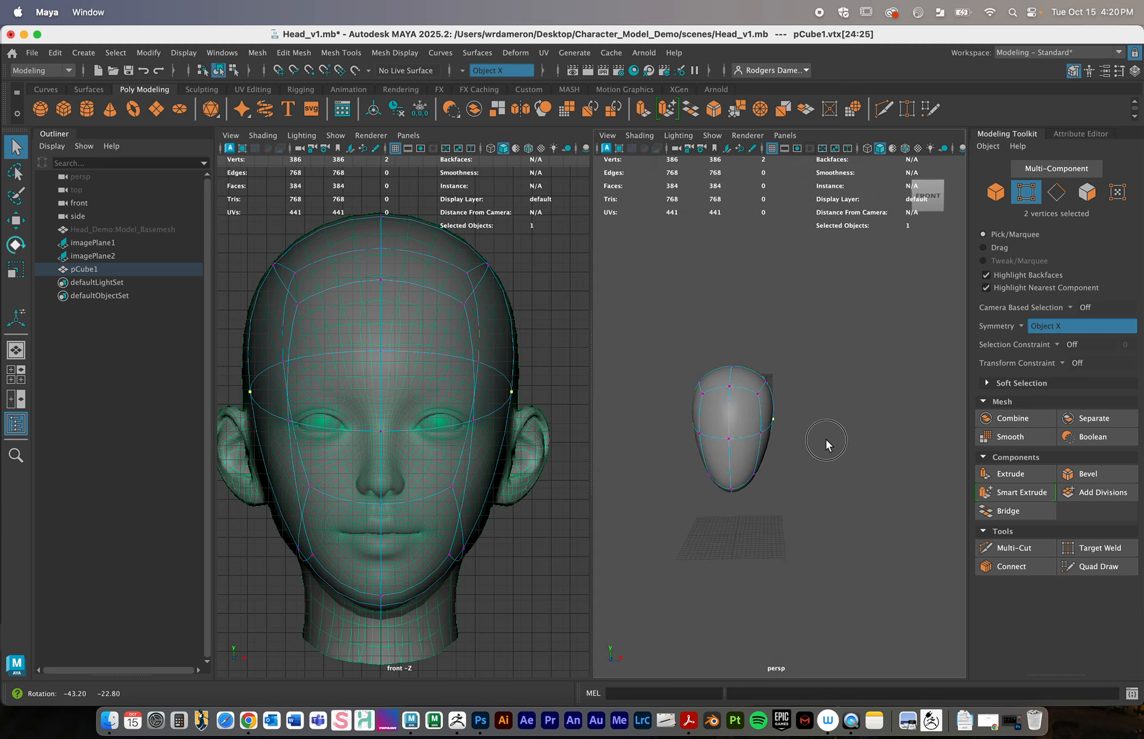
pyautogui.press('w')
pyautogui.keyDown('alt'); pyautogui.moveTo(526, 425); pyautogui.dragTo(456, 433, button='middle'); pyautogui.keyUp('alt')
pyautogui.keyDown('alt'); pyautogui.moveTo(517, 411); pyautogui.dragTo(505, 409, button='right'); pyautogui.keyUp('alt')
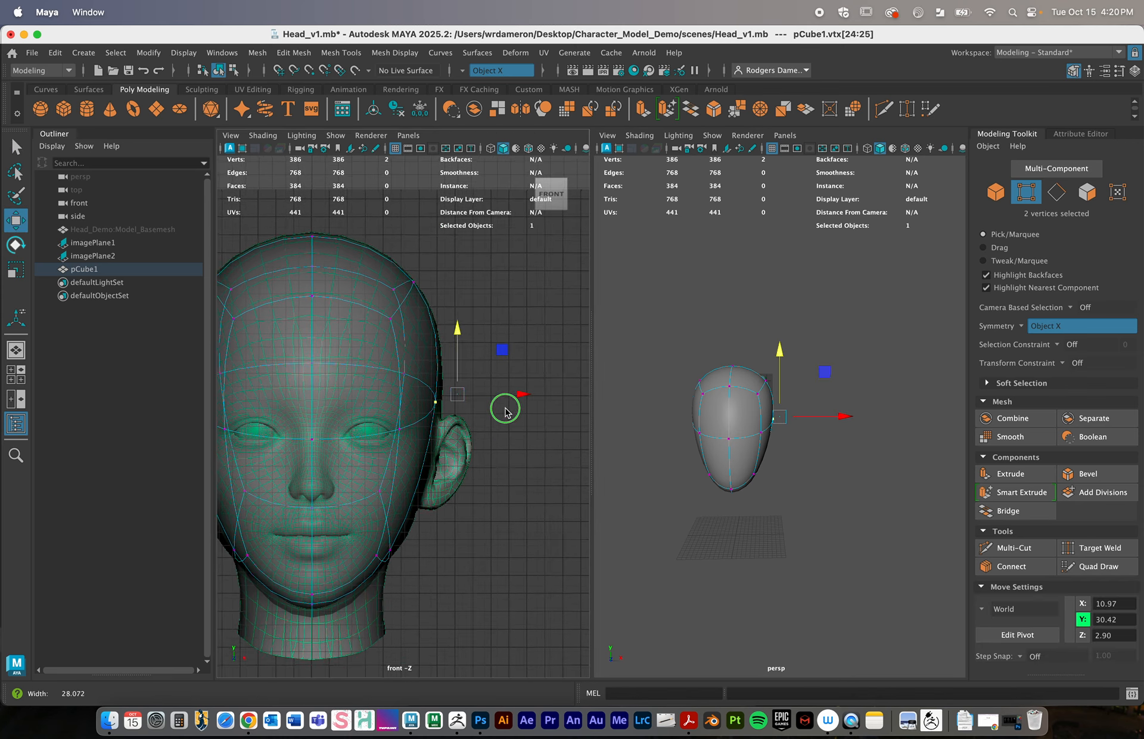
pyautogui.moveTo(528, 395); pyautogui.dragTo(537, 398)
pyautogui.keyDown('alt'); pyautogui.moveTo(458, 549); pyautogui.dragTo(523, 519, button='middle'); pyautogui.keyUp('alt')
# Select the horizontal edge loop in the perspective view and examine how it runs around the head
pyautogui.moveTo(834, 503)
pyautogui.keyDown('alt'); pyautogui.mouseDown()
pyautogui.moveTo(757, 488)
pyautogui.moveTo(797, 520)
pyautogui.moveTo(822, 520)
pyautogui.mouseUp(); pyautogui.keyUp('alt')
pyautogui.keyDown('alt'); pyautogui.moveTo(763, 502); pyautogui.dragTo(779, 528, button='middle'); pyautogui.keyUp('alt')
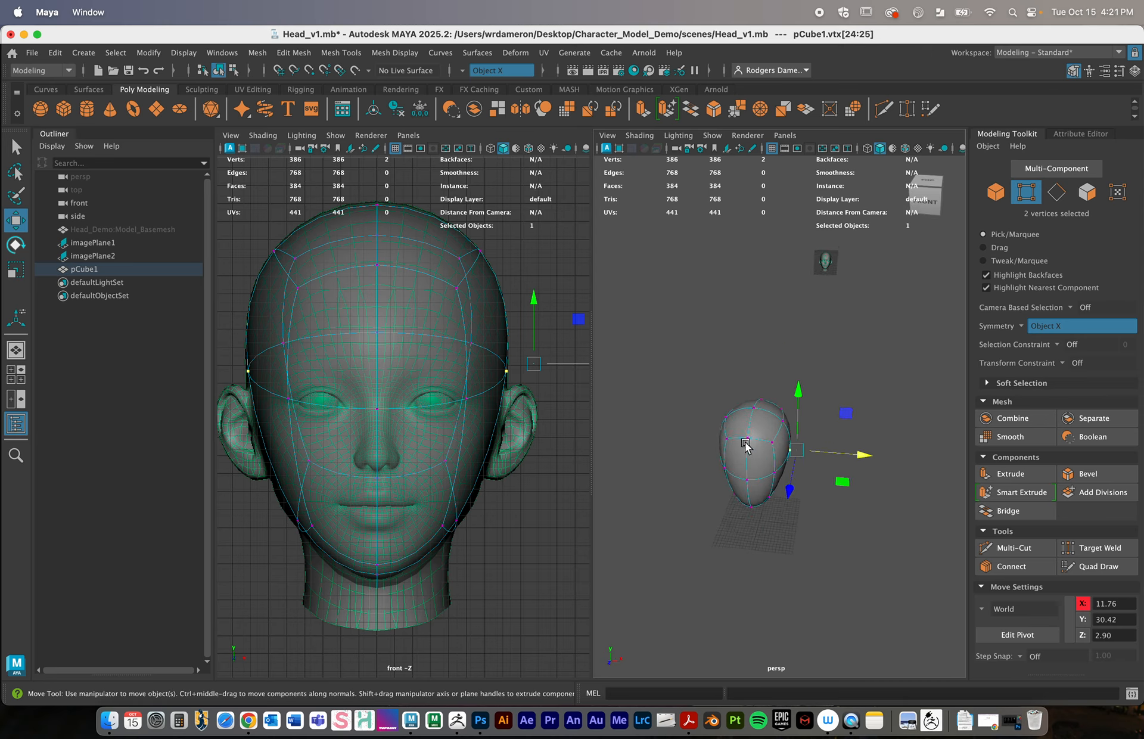
pyautogui.moveTo(765, 474)
pyautogui.keyDown('alt'); pyautogui.mouseDown()
pyautogui.moveTo(810, 498)
pyautogui.moveTo(771, 460)
pyautogui.moveTo(706, 462)
pyautogui.moveTo(782, 463)
pyautogui.mouseUp(); pyautogui.keyUp('alt')
pyautogui.press('q')
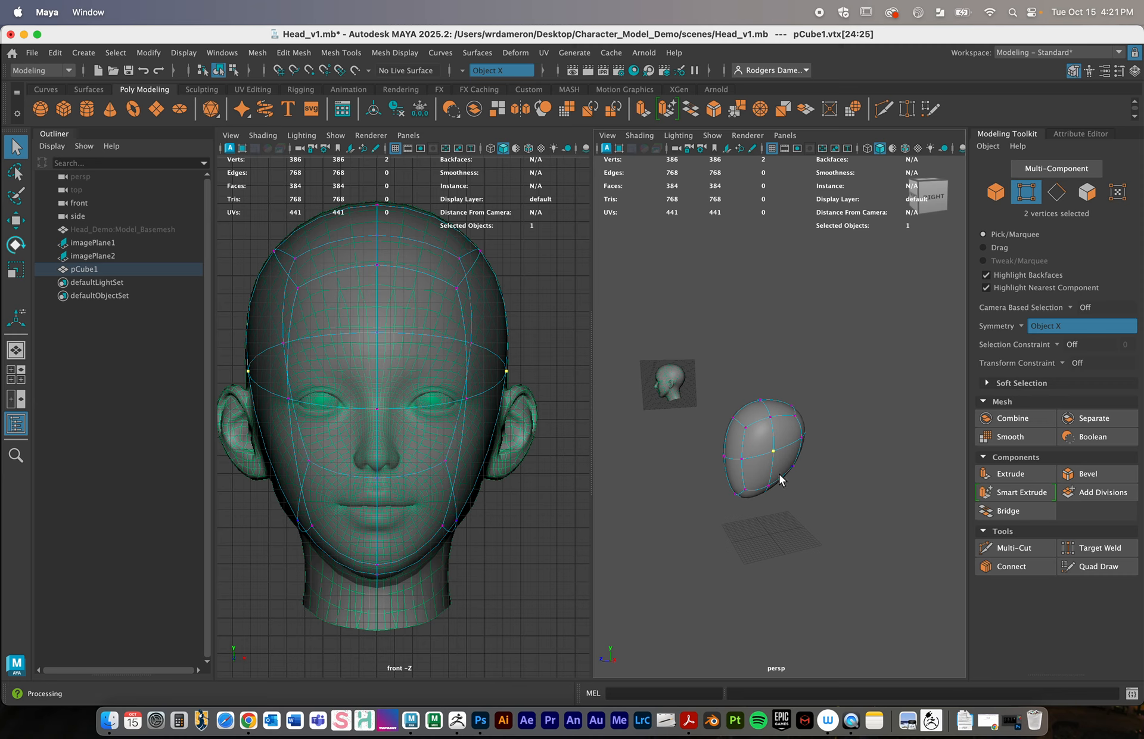
pyautogui.doubleClick(752, 464)
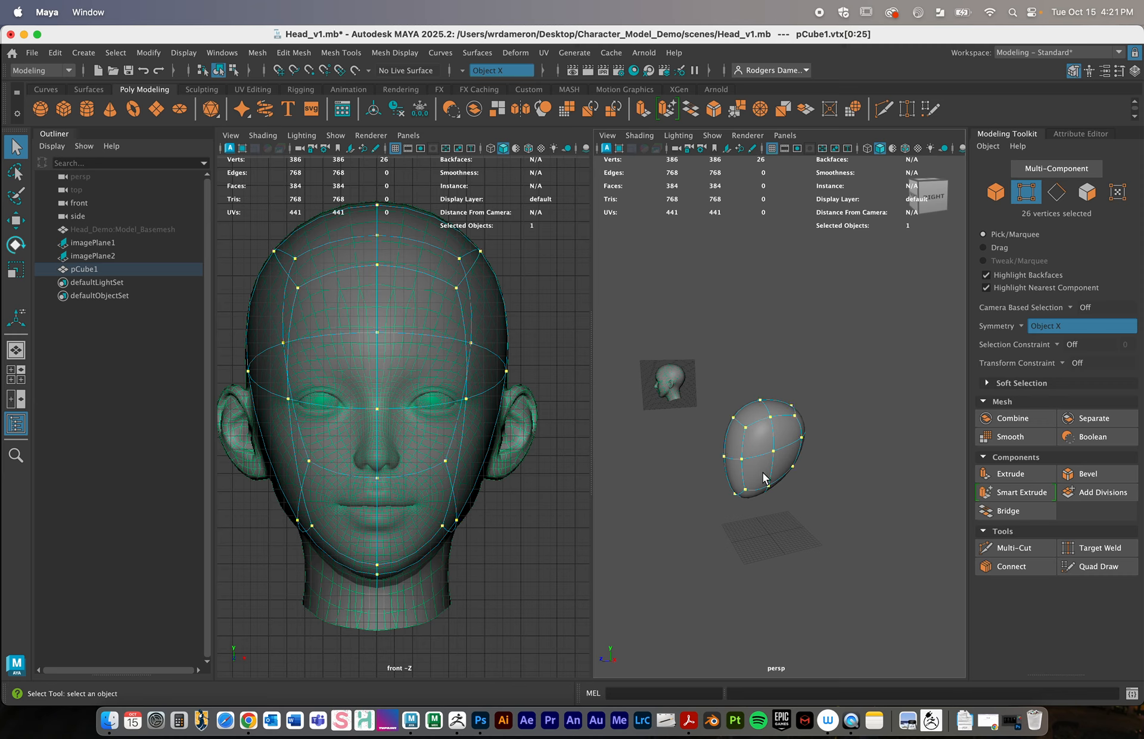
pyautogui.moveTo(763, 471); pyautogui.dragTo(757, 271, button='right')
pyautogui.doubleClick(761, 455)
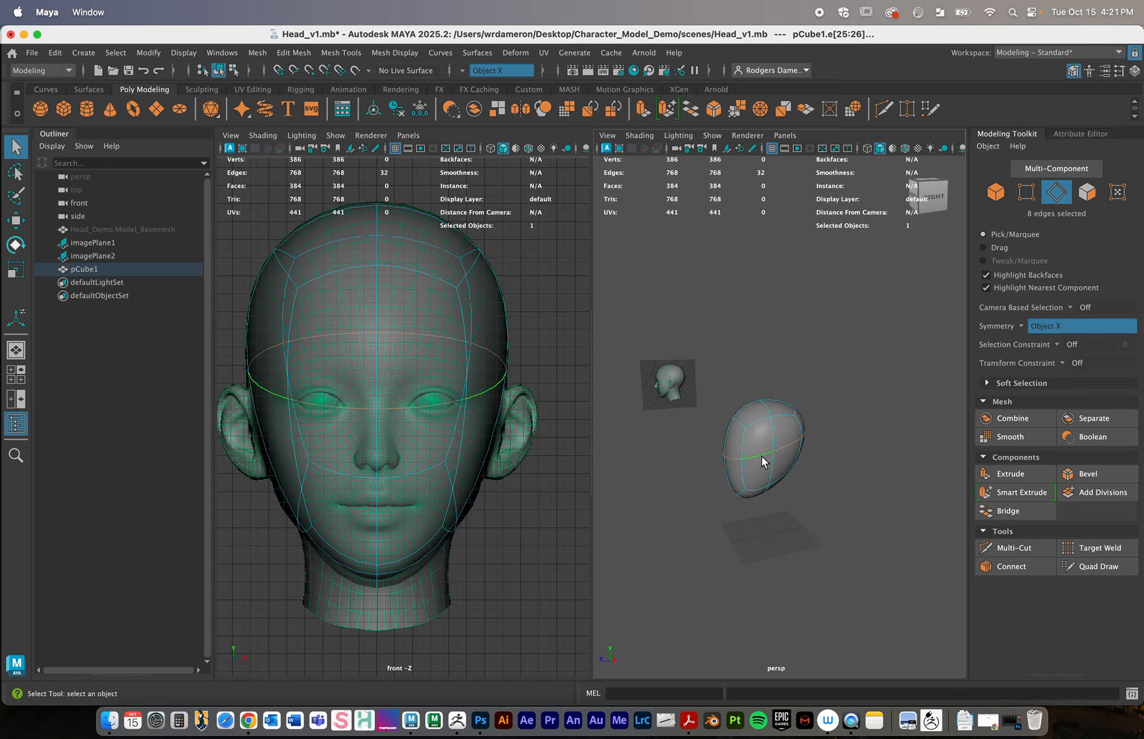
pyautogui.moveTo(776, 484)
pyautogui.keyDown('alt'); pyautogui.mouseDown()
pyautogui.moveTo(856, 479)
pyautogui.moveTo(690, 485)
pyautogui.moveTo(814, 485)
pyautogui.moveTo(766, 488)
pyautogui.mouseUp(); pyautogui.keyUp('alt')
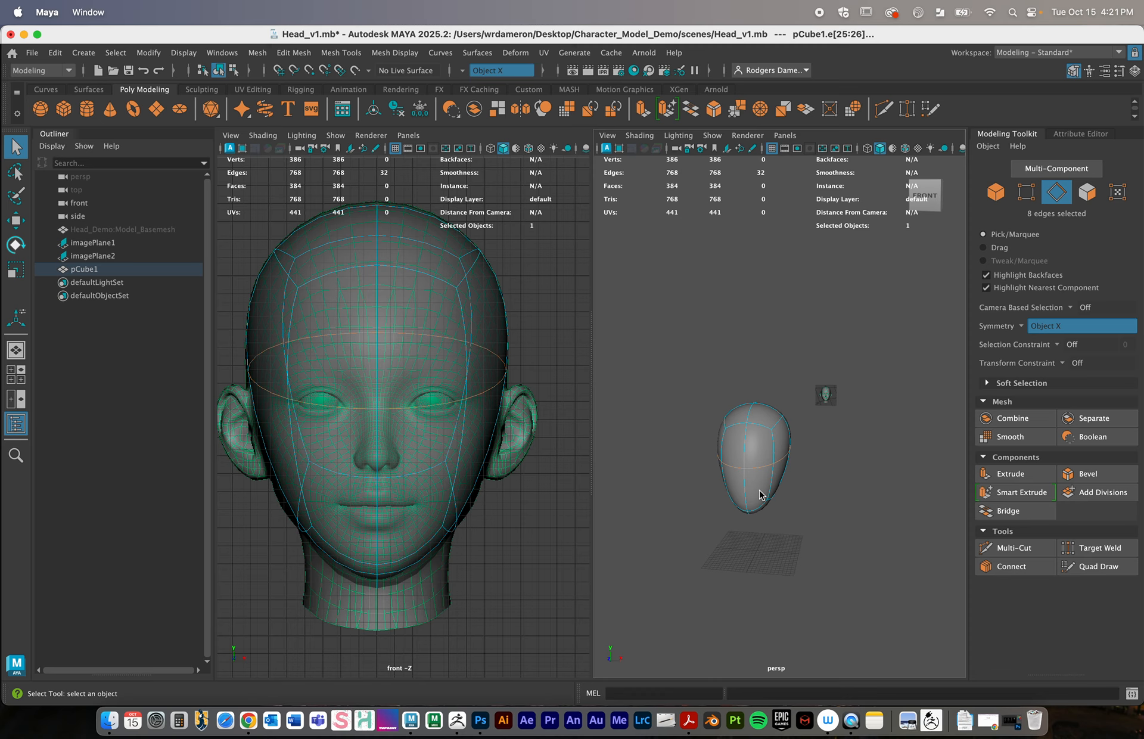
# Return the head to object mode and apply Smooth to it again with 1 division
pyautogui.moveTo(746, 452); pyautogui.dragTo(811, 284, button='right')
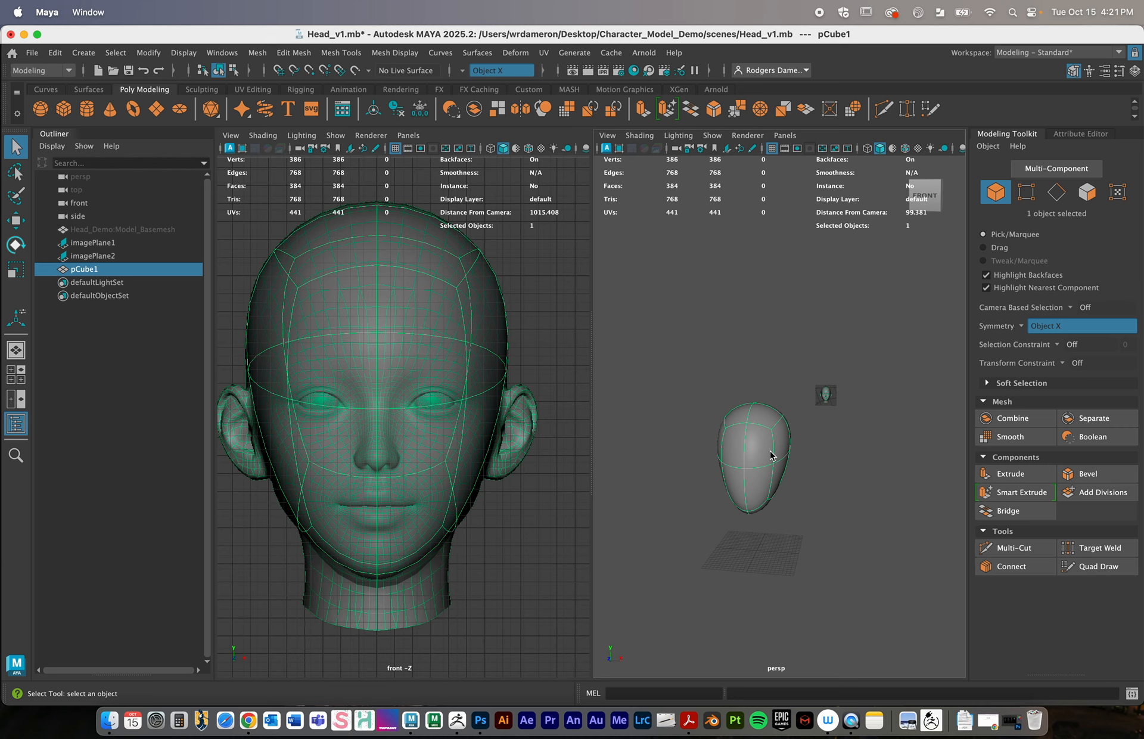
pyautogui.click(1014, 439)
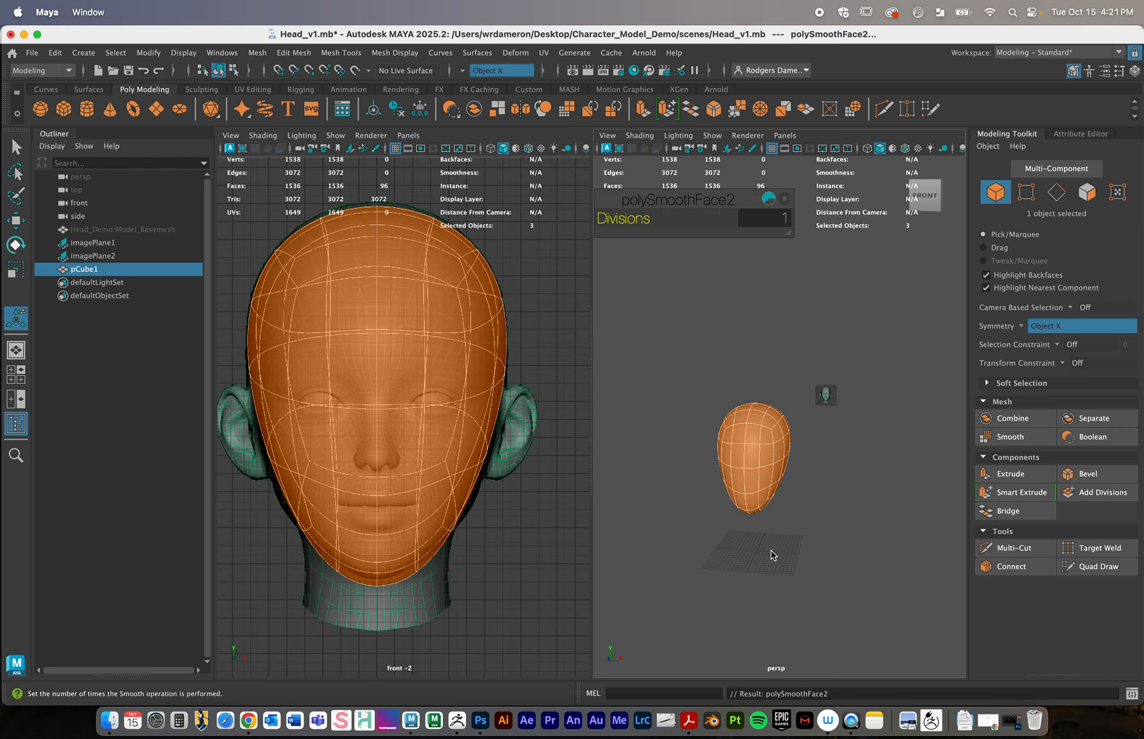
pyautogui.keyDown('alt'); pyautogui.moveTo(773, 554); pyautogui.dragTo(765, 528); pyautogui.keyUp('alt')
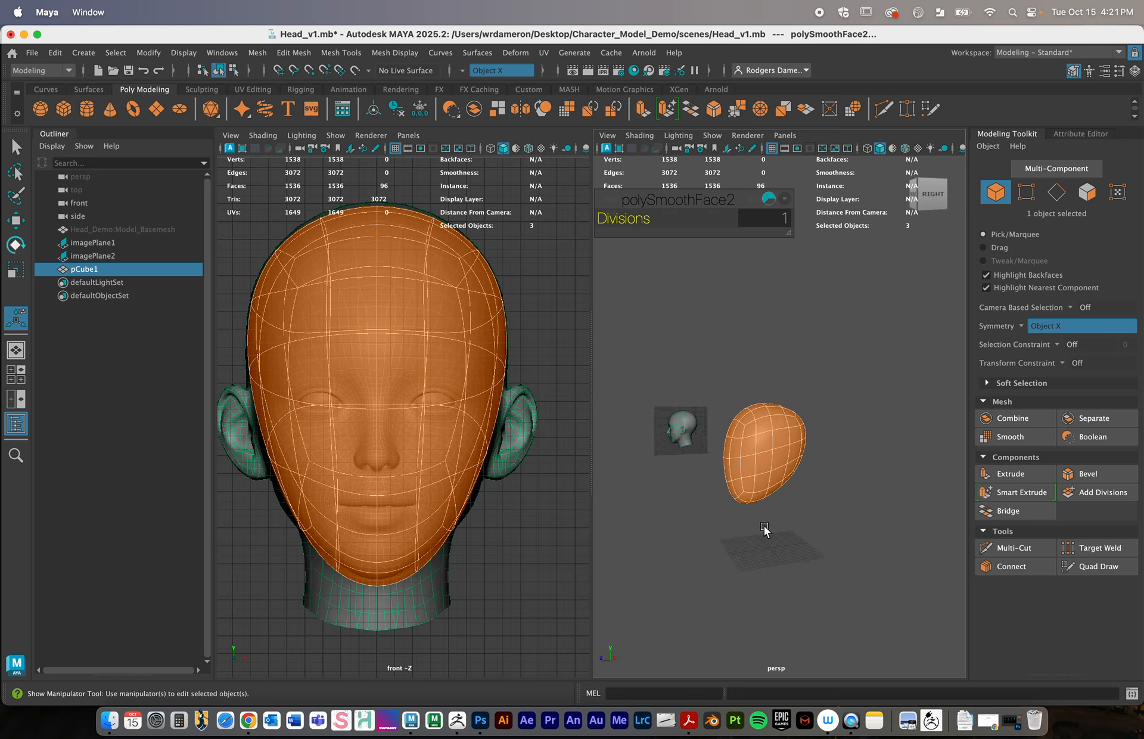
pyautogui.press('q')
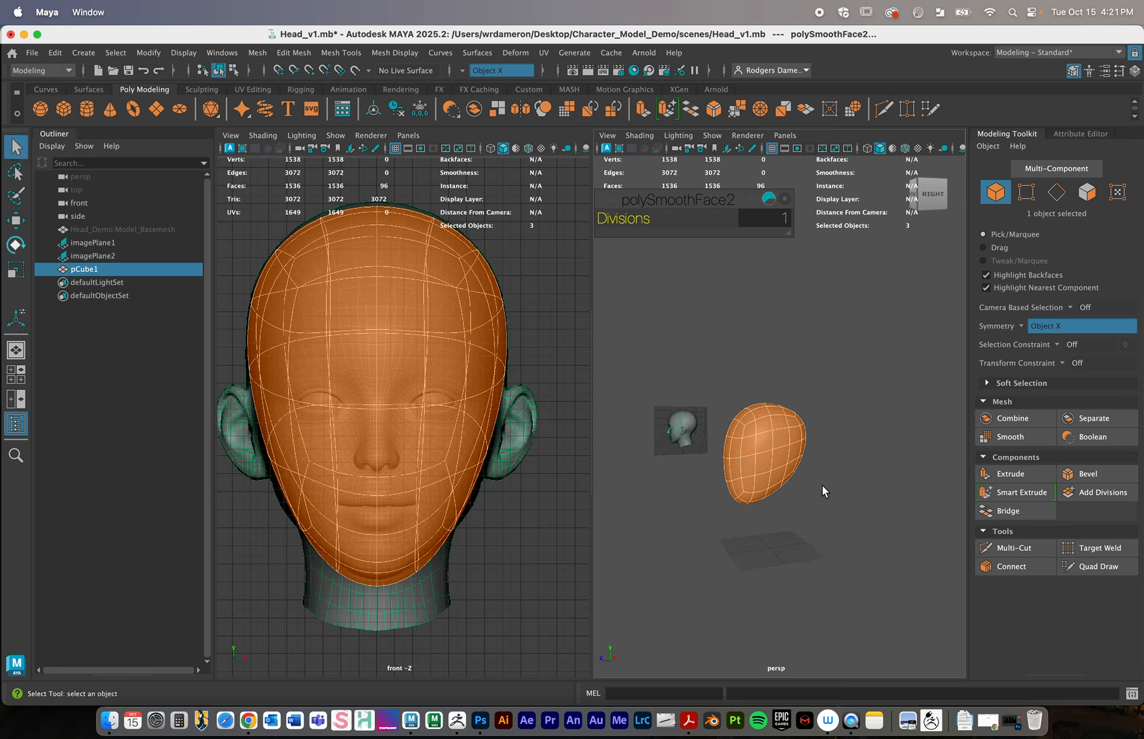
# Deselect the head and examine its smoothed shape from the front in the perspective view
pyautogui.moveTo(757, 436); pyautogui.dragTo(868, 266, button='right')
pyautogui.click(883, 427)
pyautogui.keyDown('alt'); pyautogui.moveTo(830, 476); pyautogui.dragTo(882, 477); pyautogui.keyUp('alt')
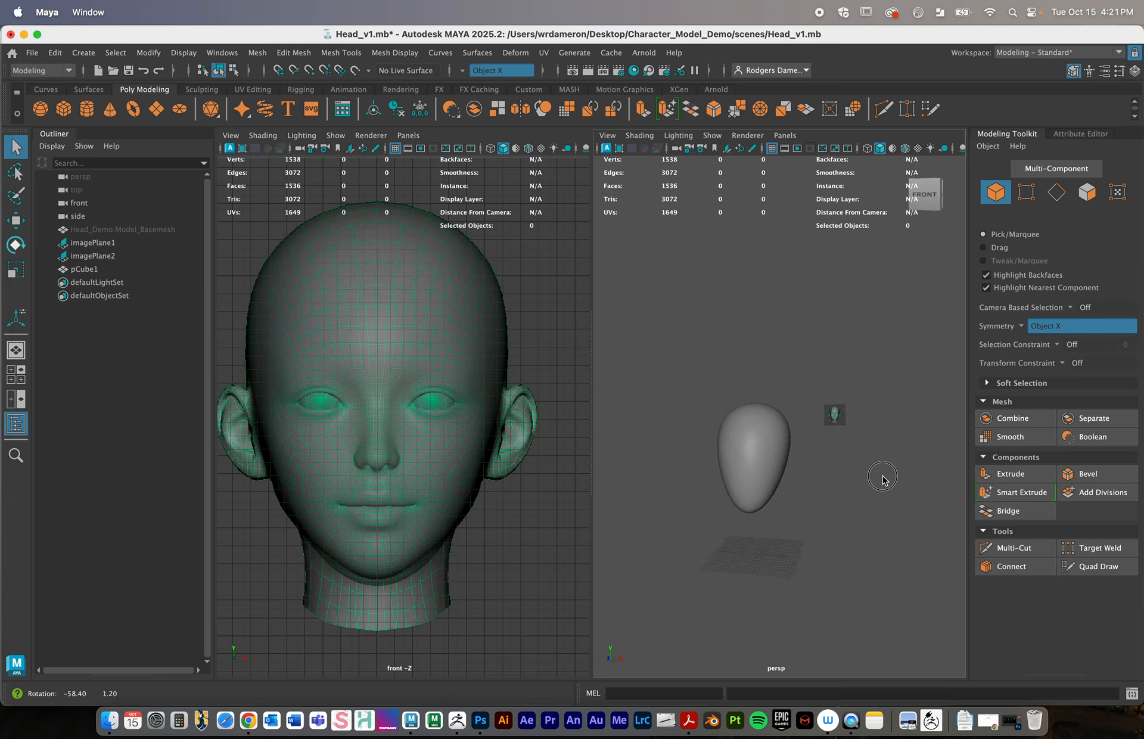
# Select the head mesh and change the front viewport to the orthographic side view, framing the whole profile
pyautogui.click(761, 465)
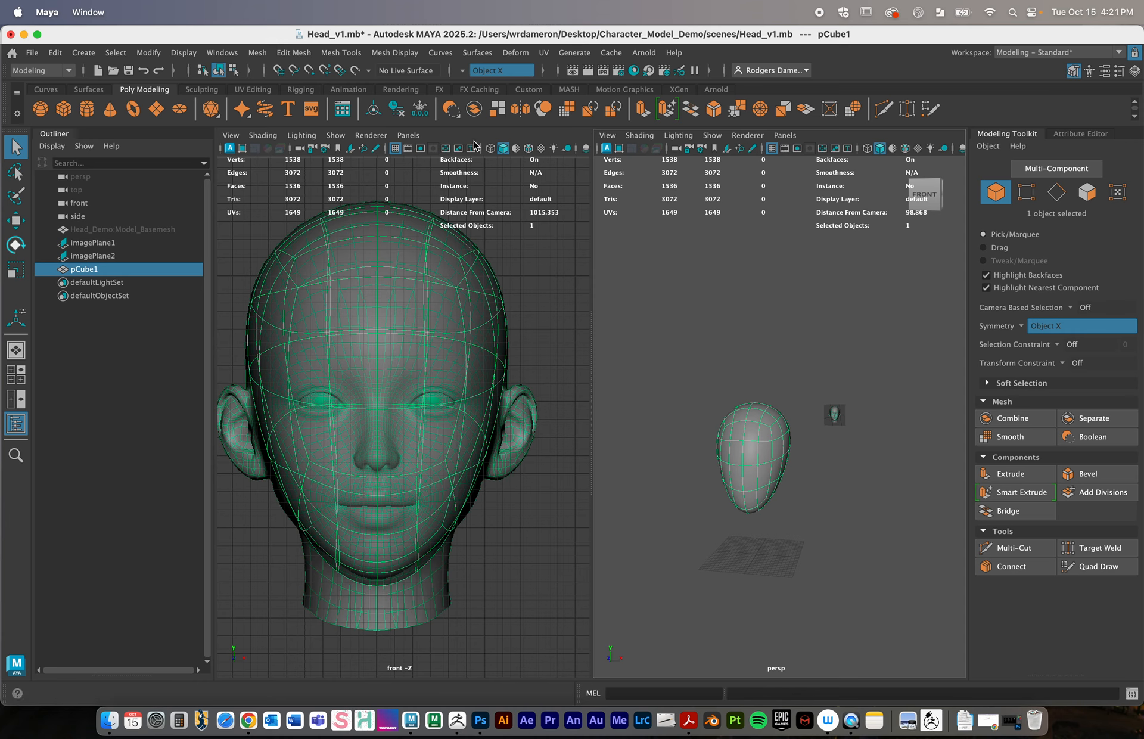
pyautogui.click(408, 135)
pyautogui.moveTo(420, 165)
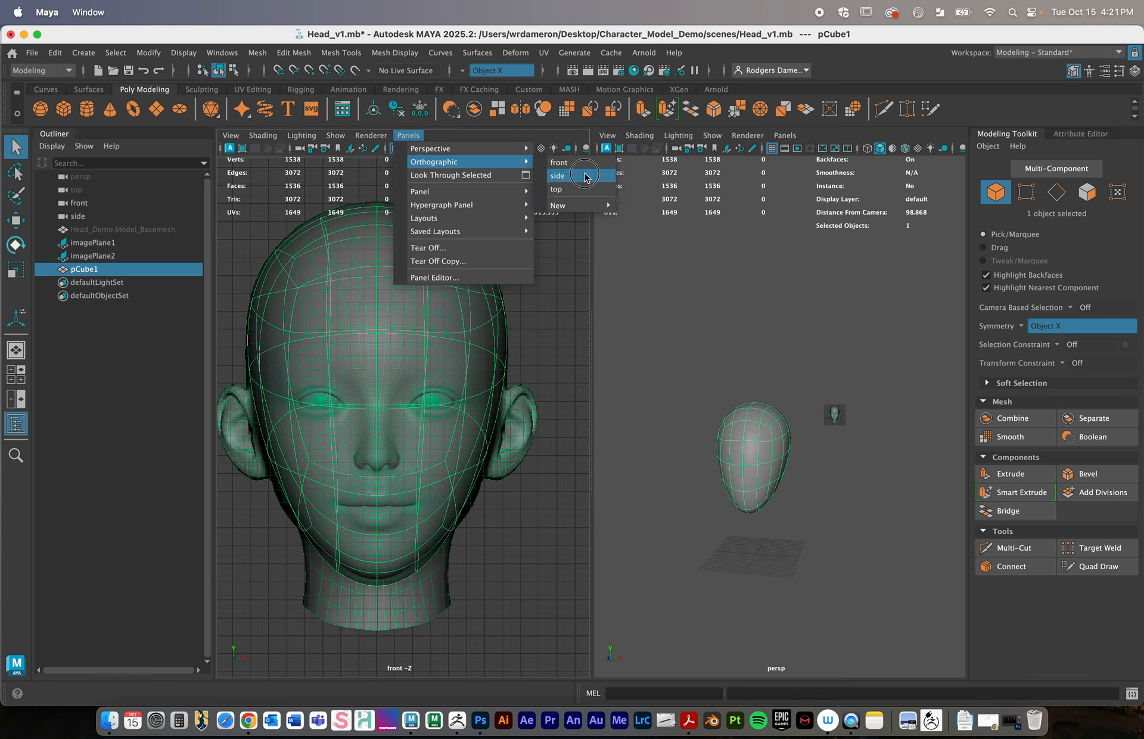
pyautogui.click(560, 176)
pyautogui.keyDown('alt'); pyautogui.moveTo(471, 389); pyautogui.dragTo(527, 376, button='middle'); pyautogui.keyUp('alt')
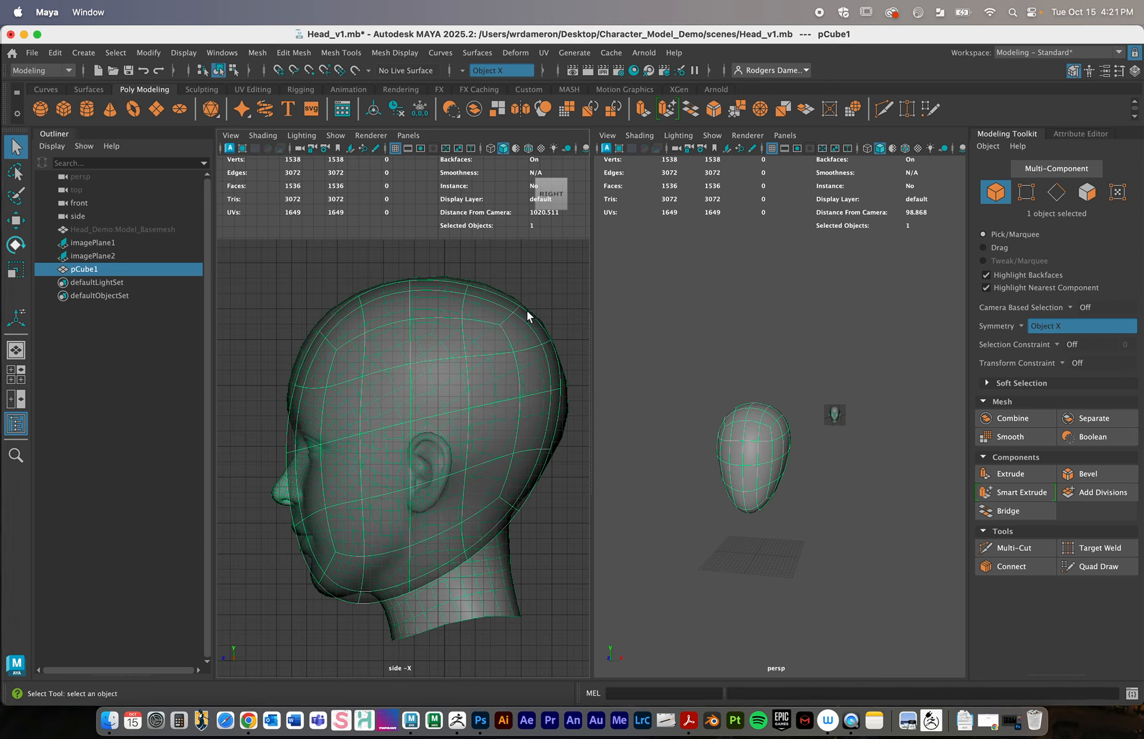
# Tear off the Mesh Tools commands as a floating window over the Outliner
pyautogui.click(335, 55)
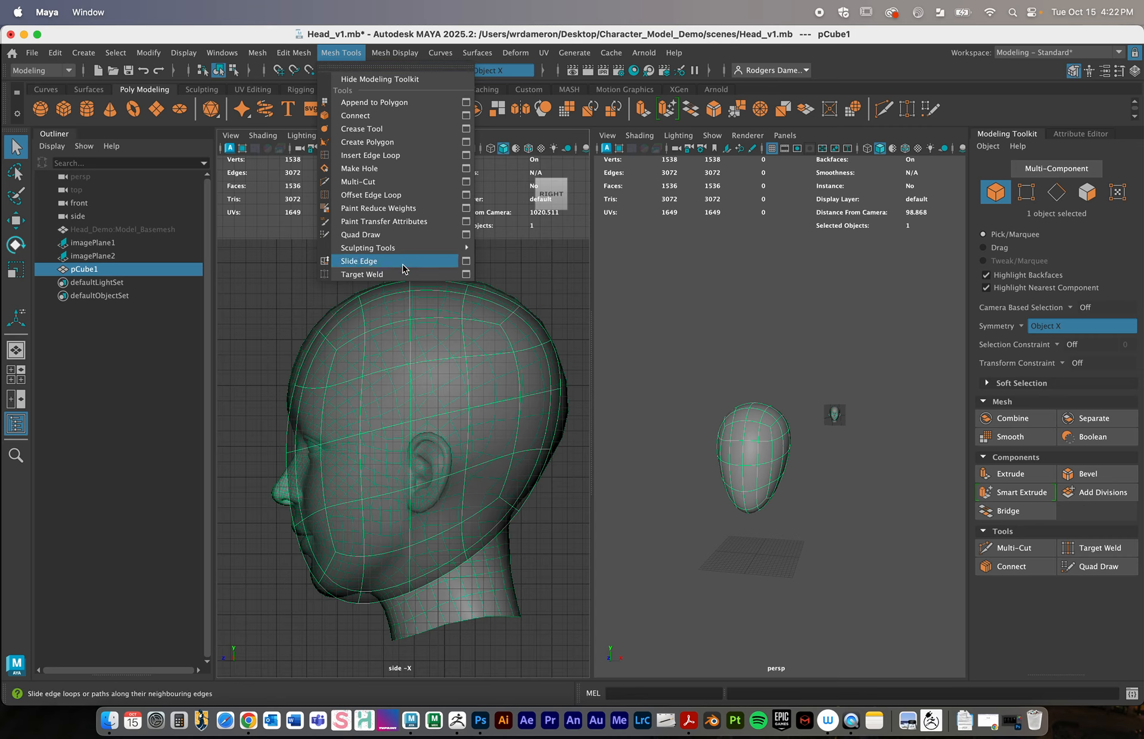
pyautogui.click(370, 70)
pyautogui.moveTo(410, 43); pyautogui.dragTo(122, 334)
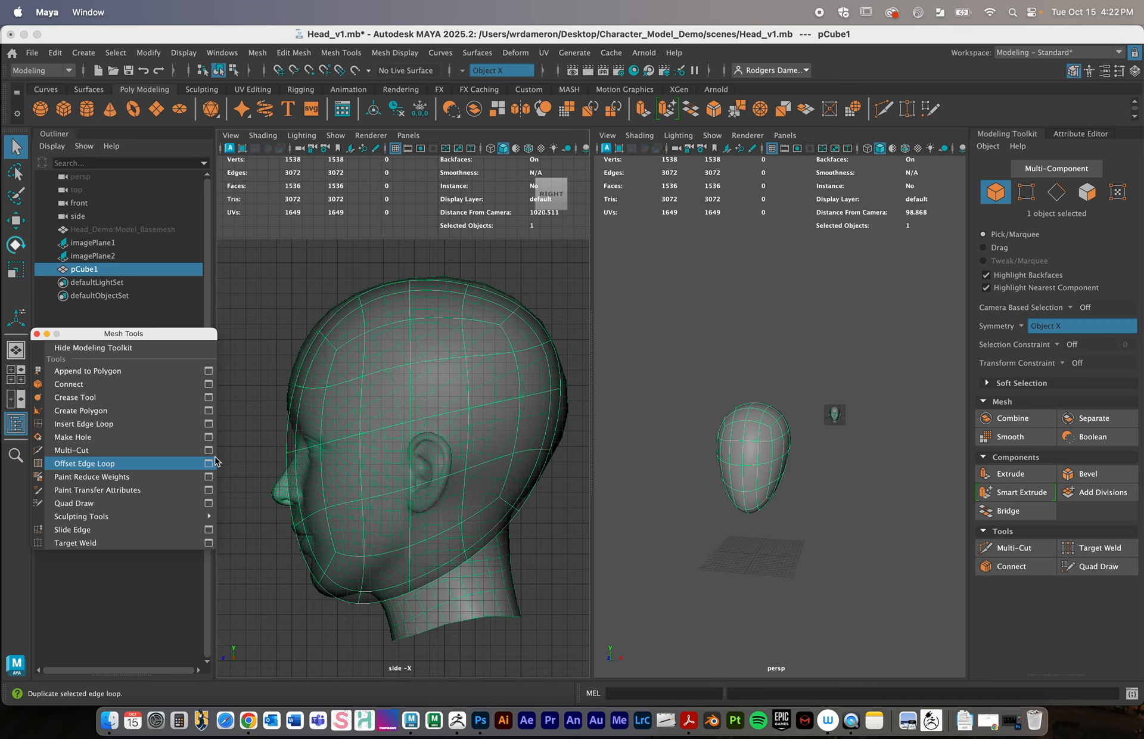
# Select the vertical edge loop by the ear in edge mode and slide it slightly forward with Slide Edge along the ear's front
pyautogui.moveTo(378, 409); pyautogui.dragTo(373, 276, button='right')
pyautogui.doubleClick(406, 396)
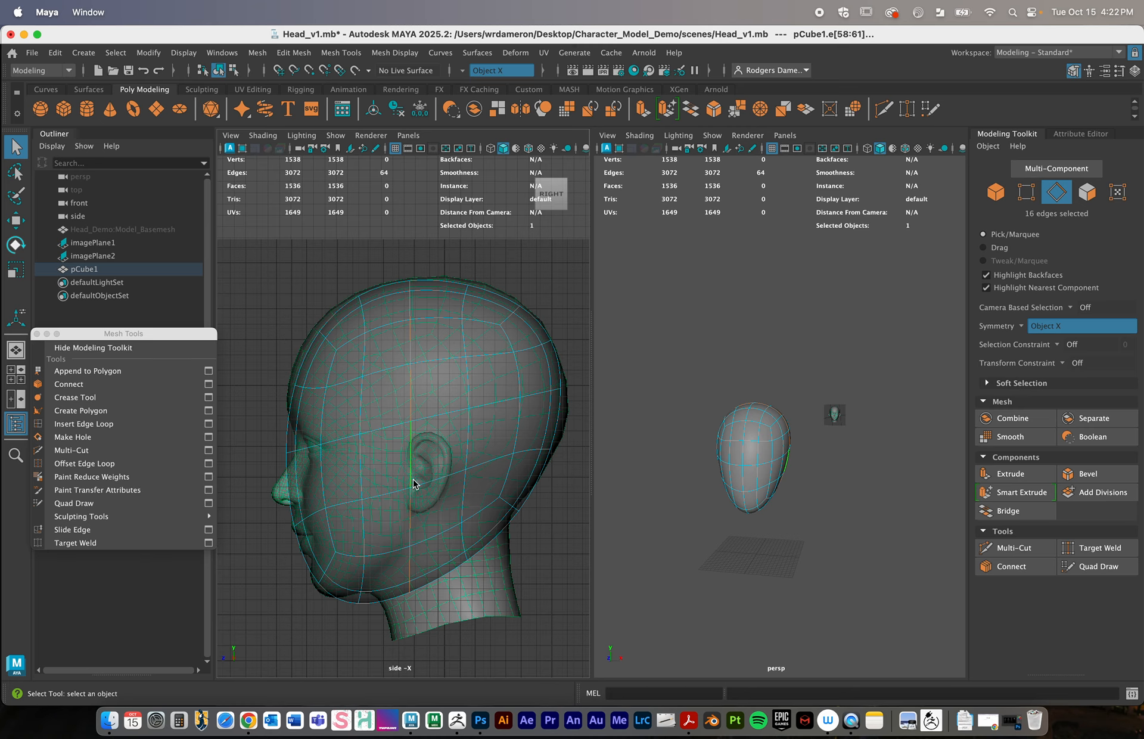
pyautogui.click(77, 530)
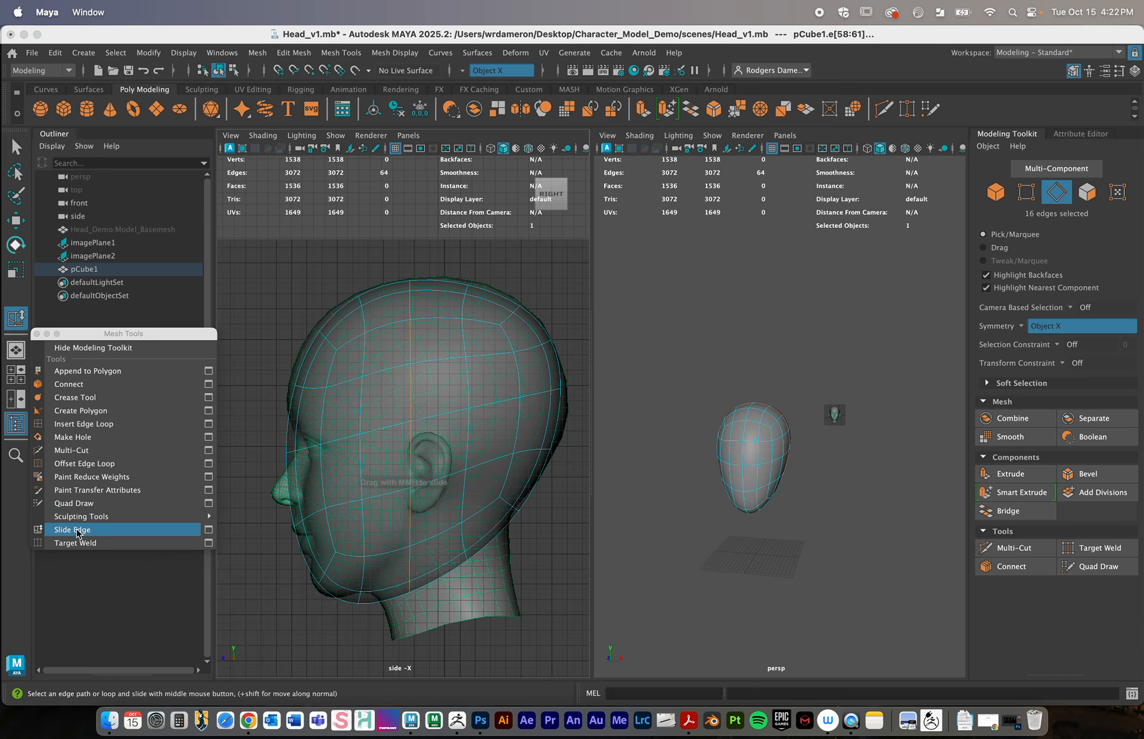
pyautogui.click(416, 469)
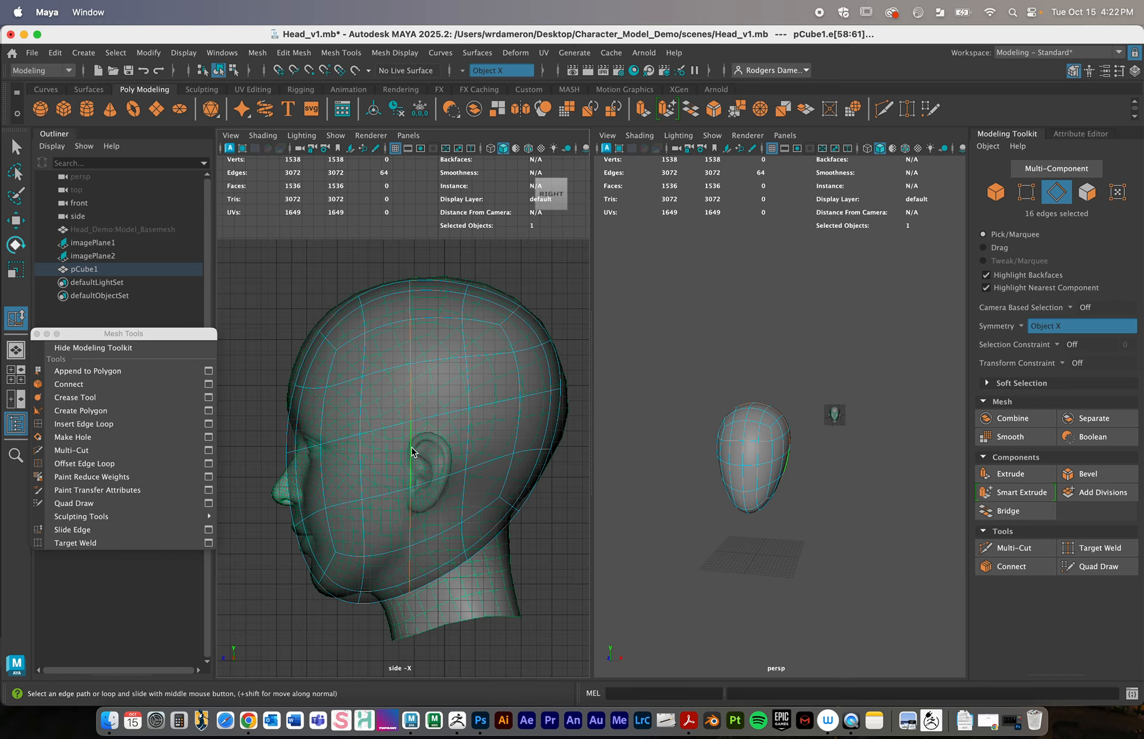
pyautogui.moveTo(411, 451)
pyautogui.mouseDown(button='middle')
pyautogui.moveTo(425, 451)
pyautogui.moveTo(408, 450)
pyautogui.mouseUp(button='middle')
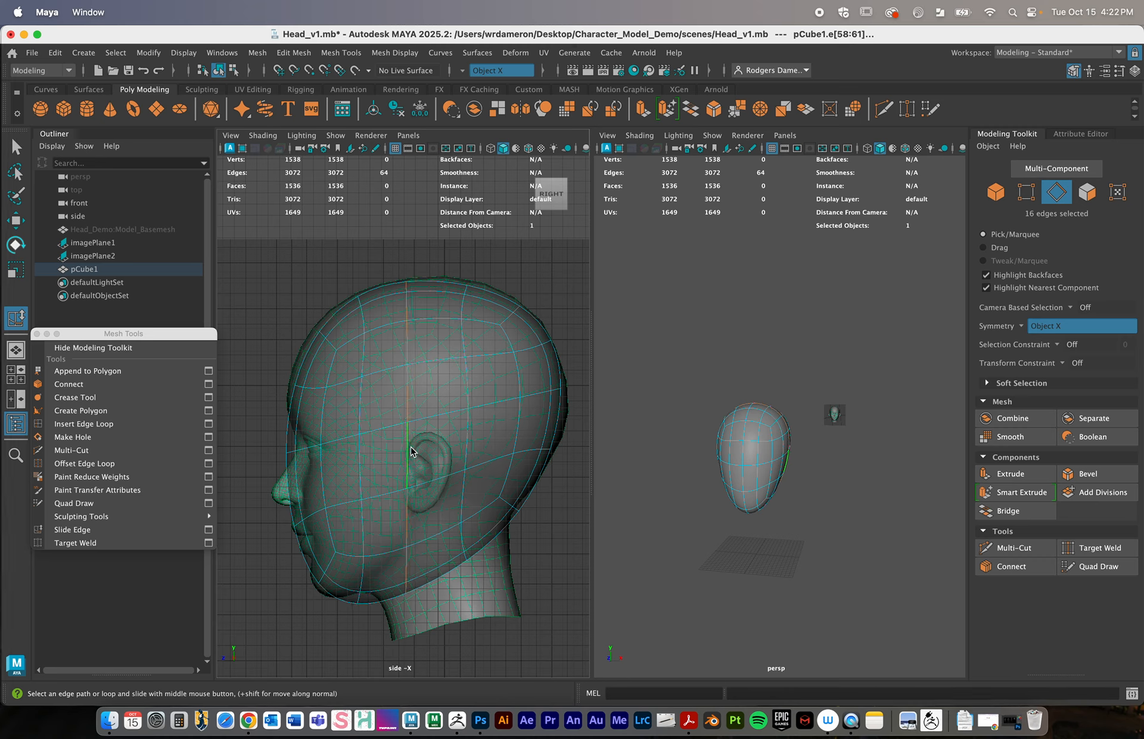
pyautogui.click(339, 445)
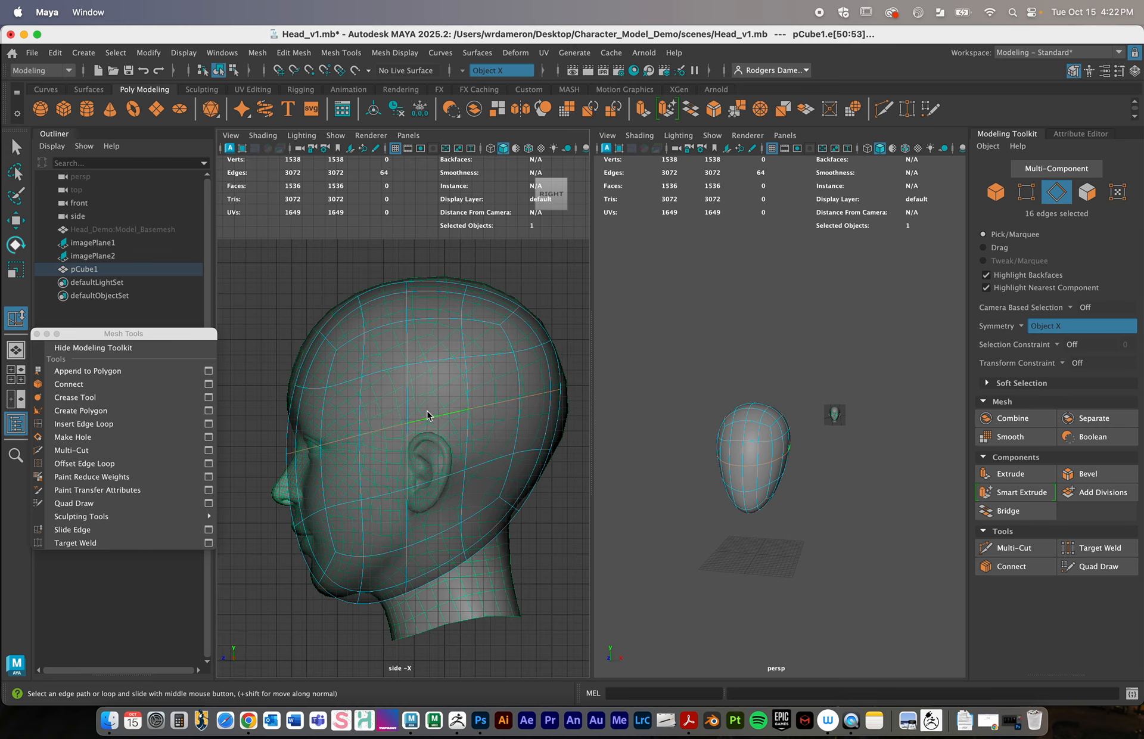
pyautogui.press('q')
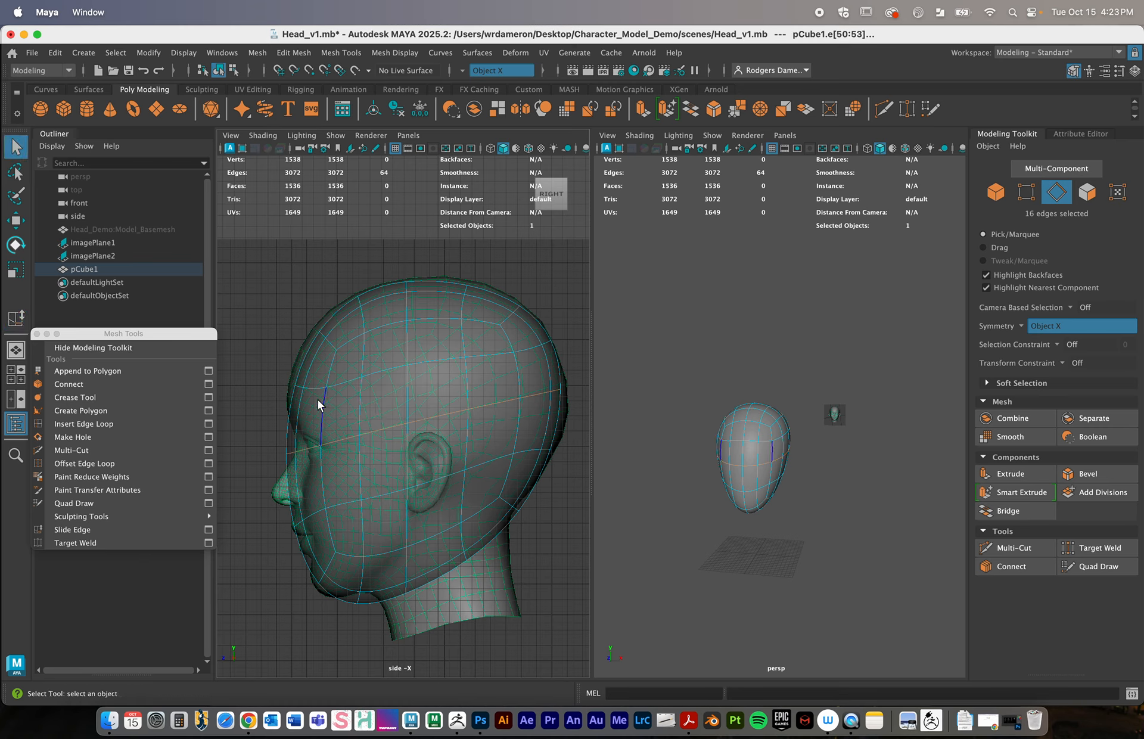
# Select the row of five forehead vertices above the brow in vertex mode and move them forward to about Z 12.24
pyautogui.keyDown('alt'); pyautogui.moveTo(317, 399); pyautogui.dragTo(485, 420, button='right'); pyautogui.keyUp('alt')
pyautogui.keyDown('alt'); pyautogui.moveTo(348, 419); pyautogui.dragTo(498, 466, button='middle'); pyautogui.keyUp('alt')
pyautogui.keyDown('alt'); pyautogui.moveTo(498, 467); pyautogui.dragTo(403, 437, button='right'); pyautogui.keyUp('alt')
pyautogui.keyDown('alt'); pyautogui.moveTo(286, 417); pyautogui.dragTo(330, 377, button='right'); pyautogui.keyUp('alt')
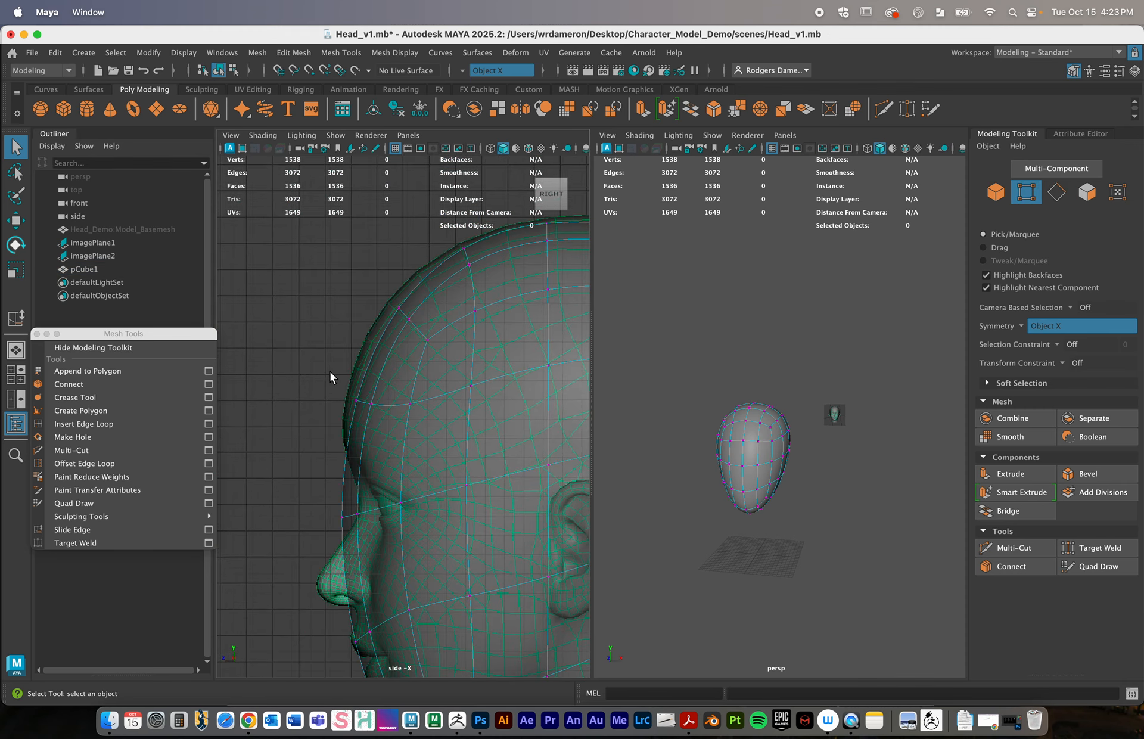
pyautogui.click(357, 402)
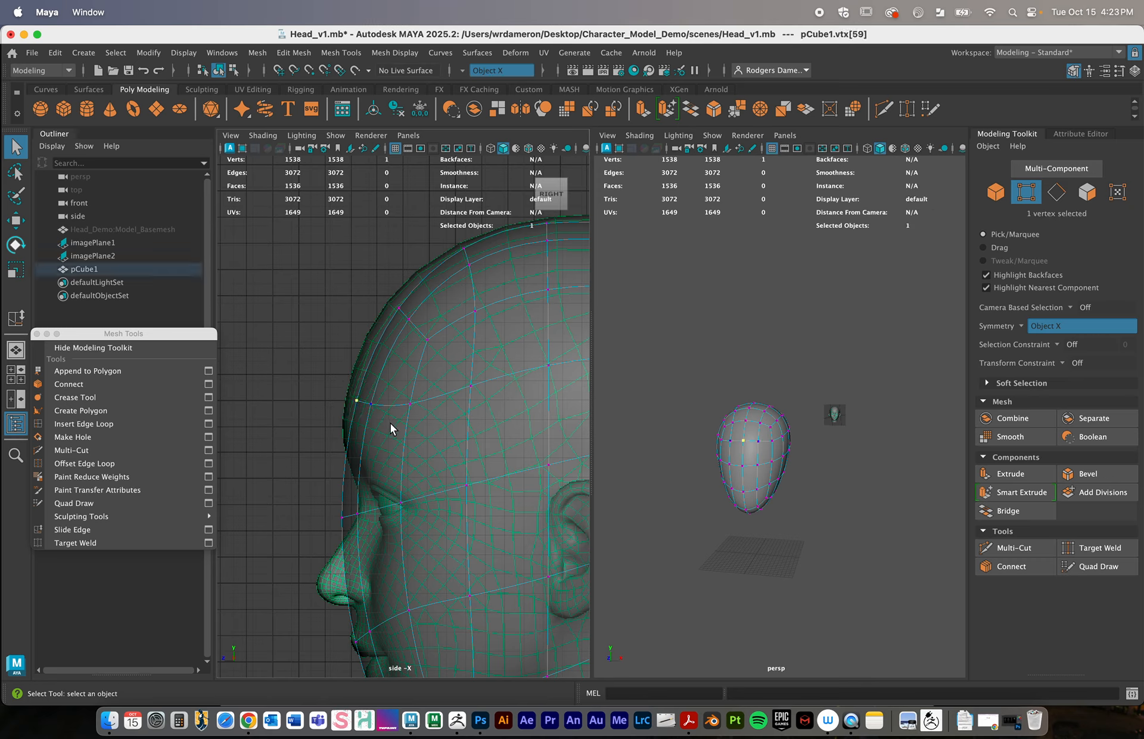
pyautogui.moveTo(389, 424); pyautogui.dragTo(334, 386)
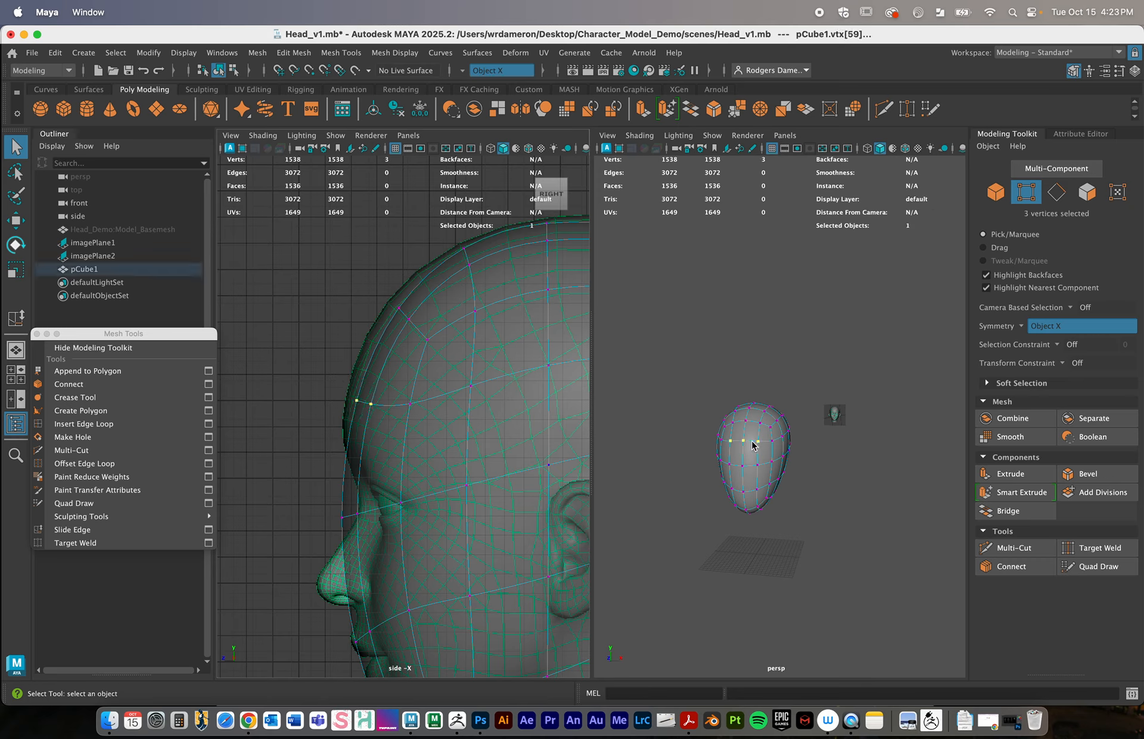
pyautogui.keyDown('alt'); pyautogui.moveTo(733, 446); pyautogui.dragTo(716, 466); pyautogui.keyUp('alt')
pyautogui.moveTo(429, 423); pyautogui.dragTo(312, 387)
pyautogui.keyDown('alt'); pyautogui.moveTo(679, 415); pyautogui.dragTo(370, 416); pyautogui.keyUp('alt')
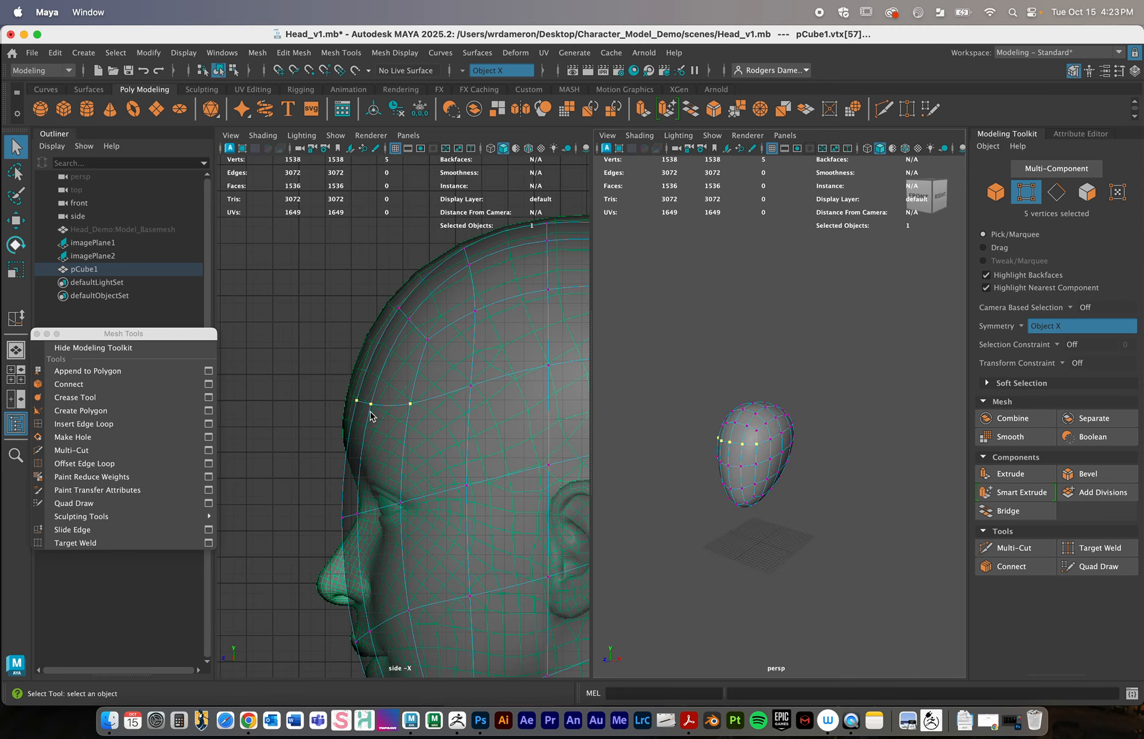
pyautogui.scroll(5, 759, 468)
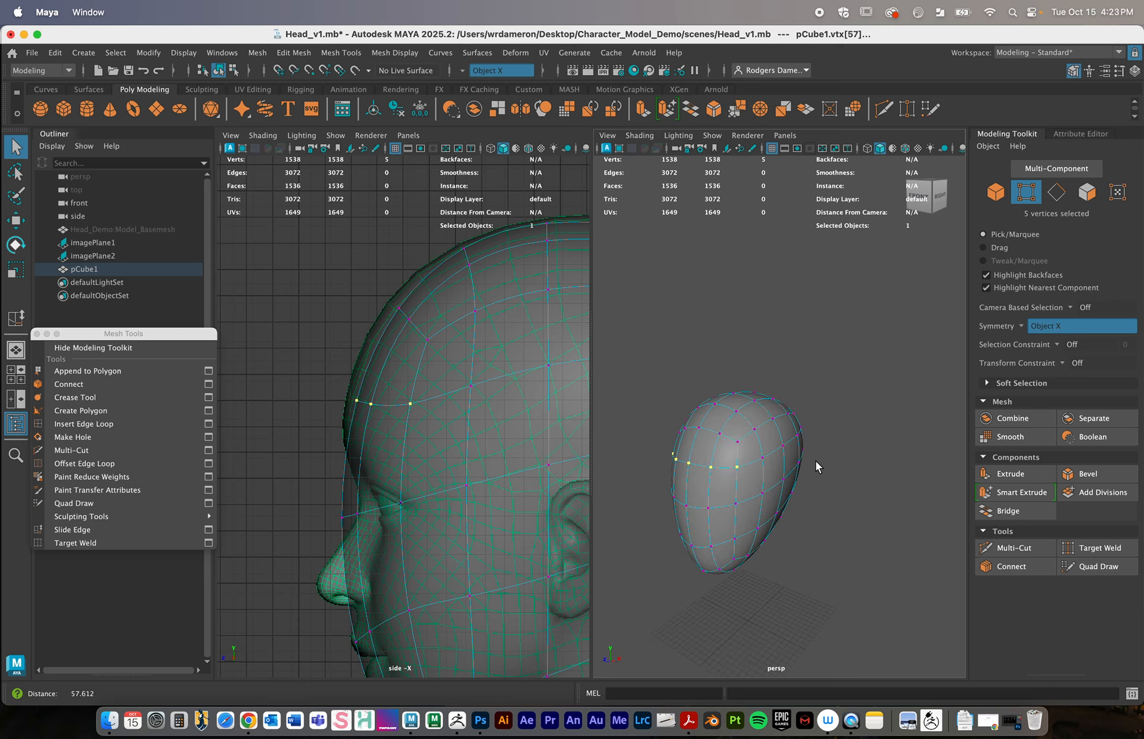
pyautogui.keyDown('alt'); pyautogui.moveTo(759, 480); pyautogui.dragTo(765, 523); pyautogui.keyUp('alt')
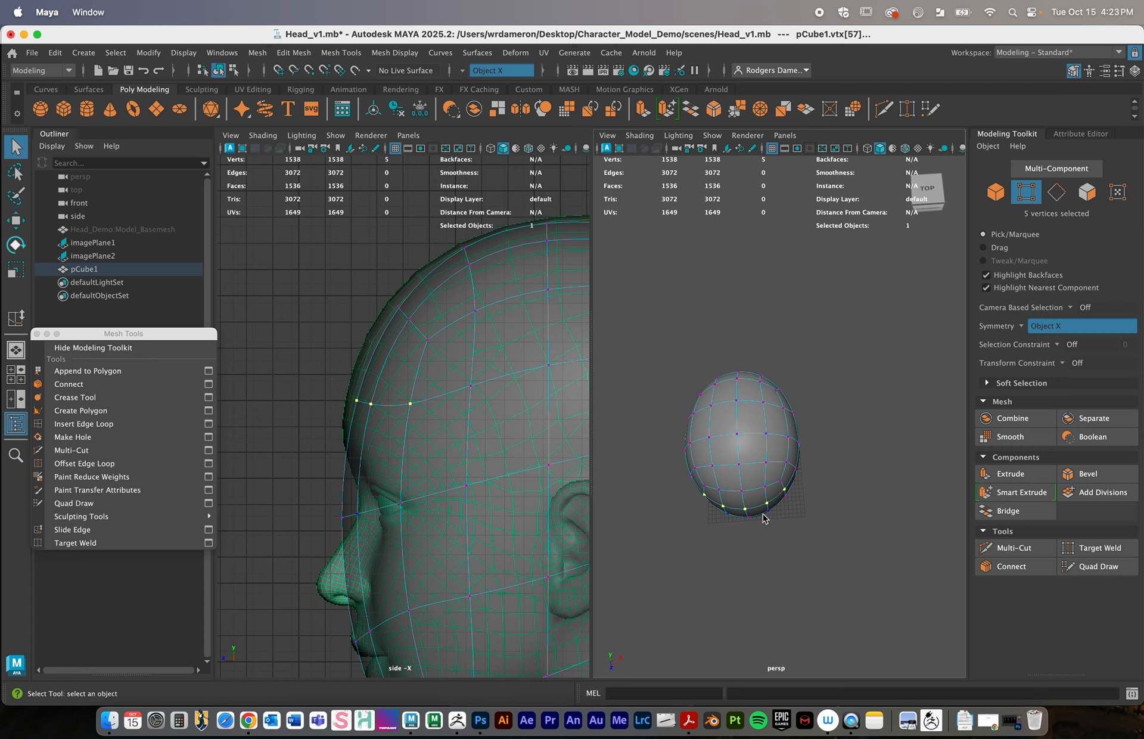
pyautogui.press('w')
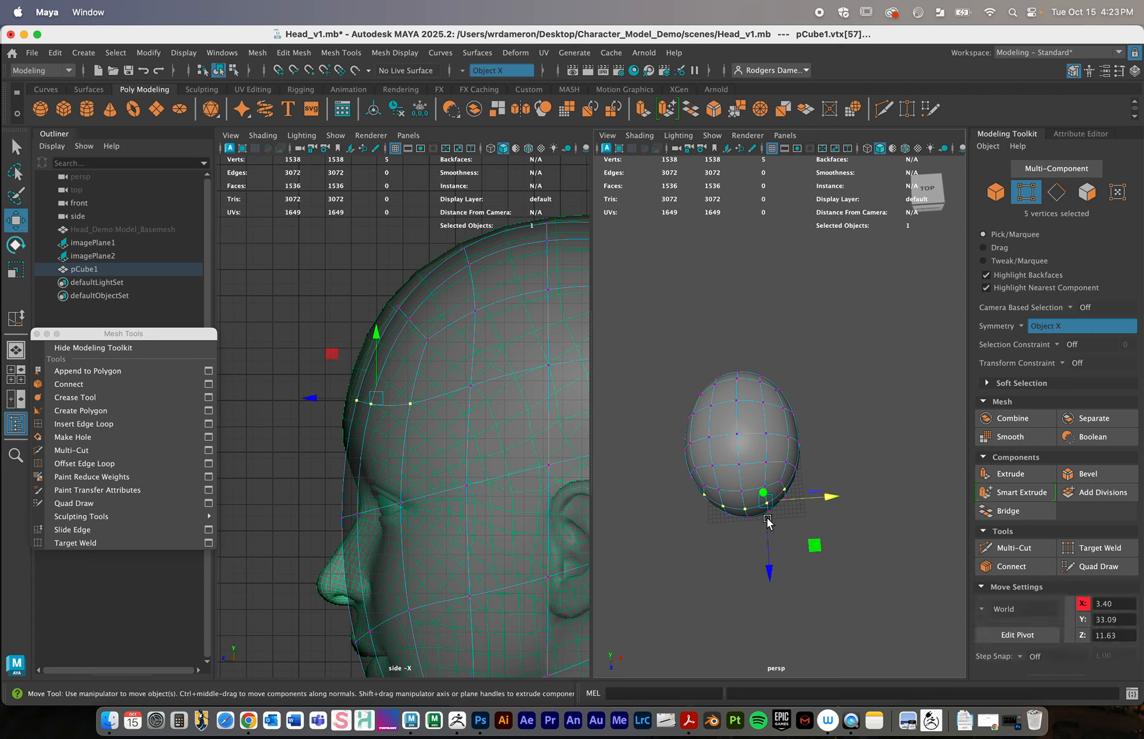
pyautogui.moveTo(311, 398); pyautogui.dragTo(298, 397)
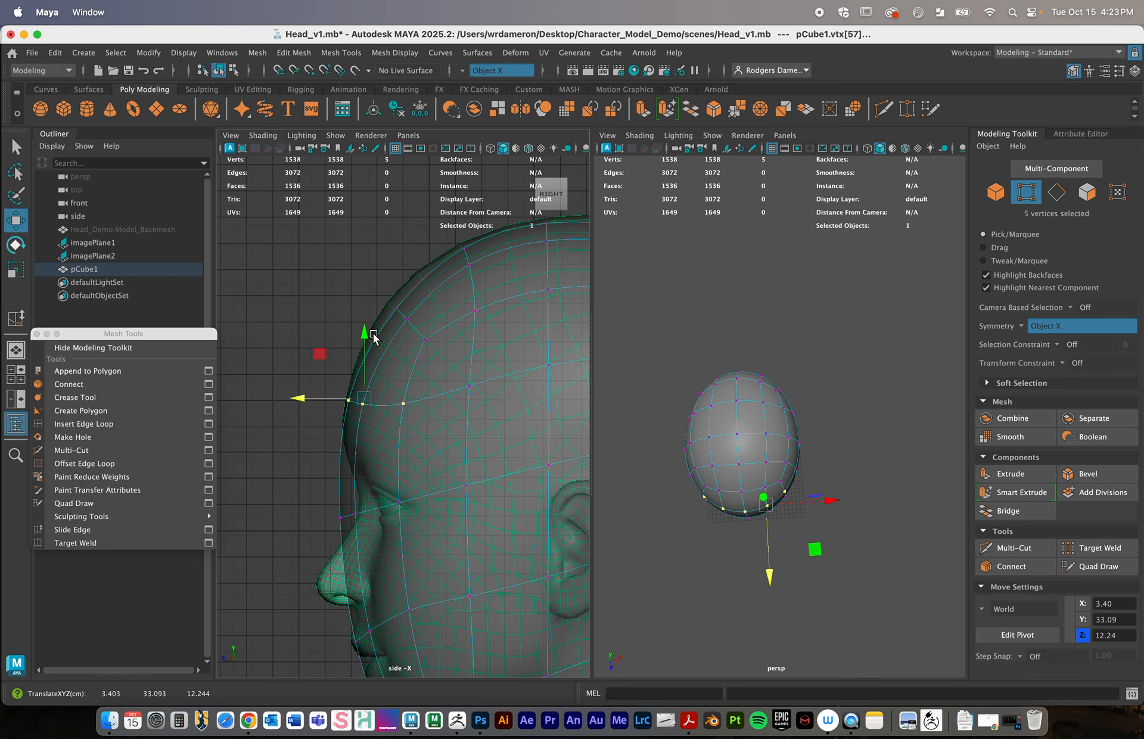
pyautogui.keyDown('alt'); pyautogui.moveTo(675, 502); pyautogui.dragTo(615, 460); pyautogui.keyUp('alt')
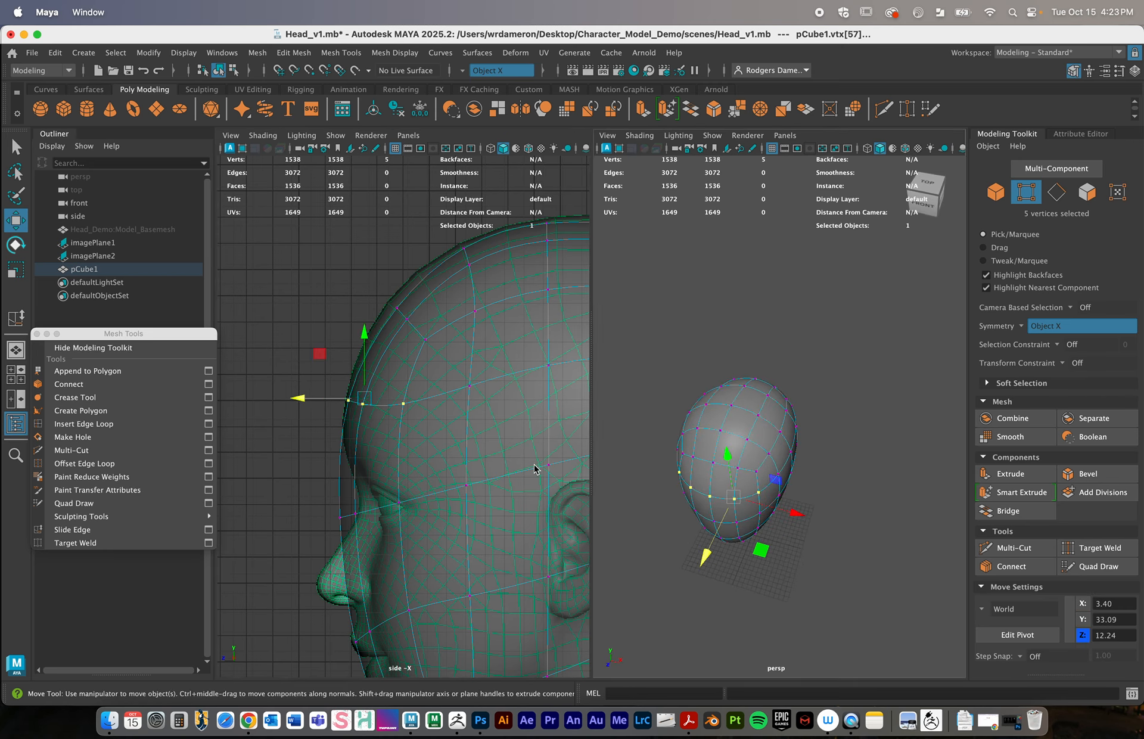
# Maximize the side view and move the five upper-forehead corner vertices up and forward to the reference outline
pyautogui.press('space')
pyautogui.keyDown('alt'); pyautogui.moveTo(666, 426); pyautogui.dragTo(634, 412, button='middle'); pyautogui.keyUp('alt')
pyautogui.keyDown('alt'); pyautogui.moveTo(633, 412); pyautogui.dragTo(506, 402, button='right'); pyautogui.keyUp('alt')
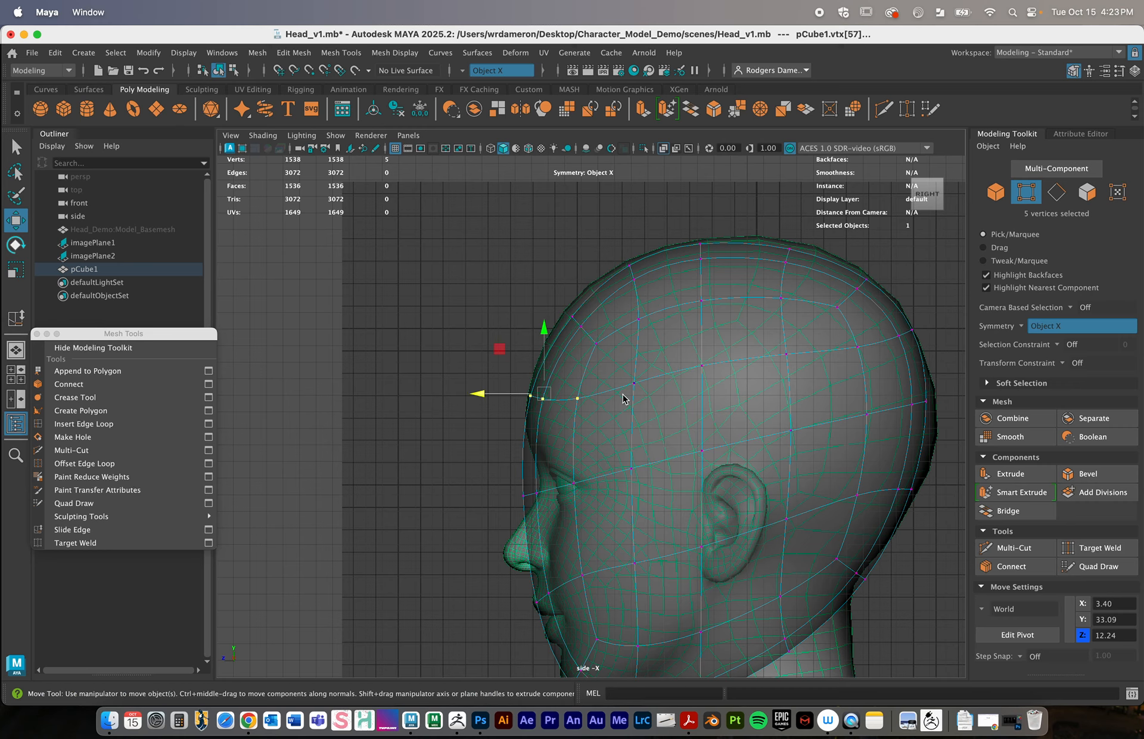
pyautogui.moveTo(623, 362); pyautogui.dragTo(539, 280)
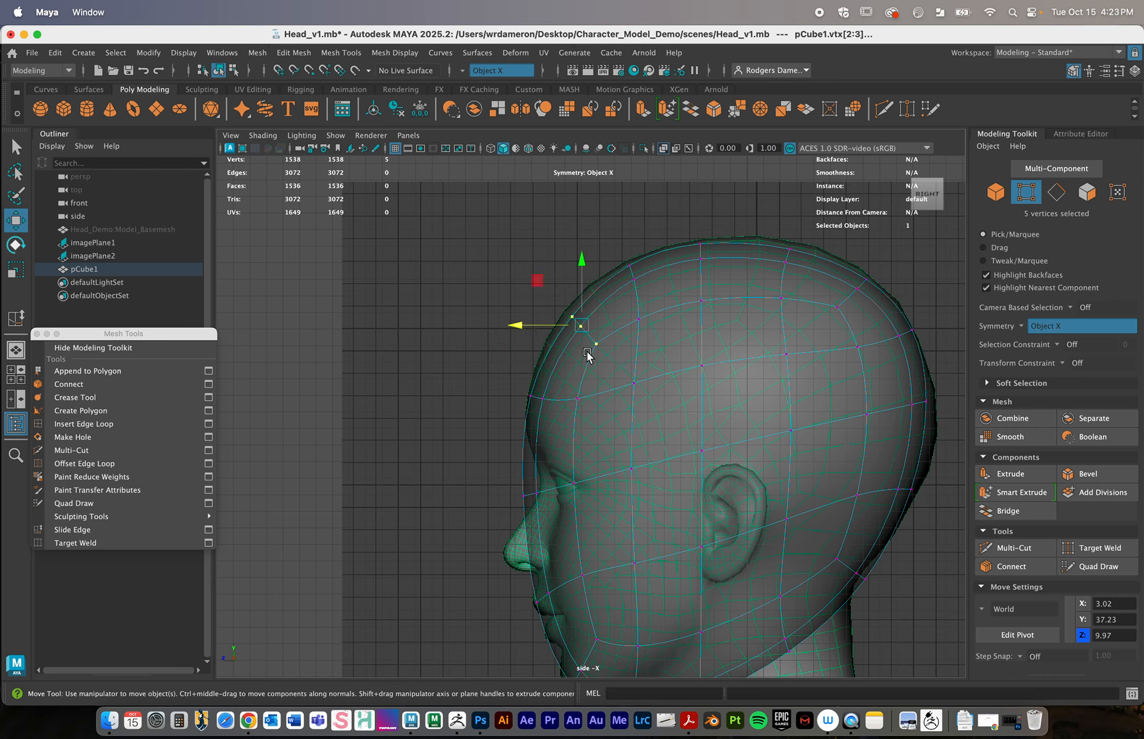
pyautogui.moveTo(581, 327); pyautogui.dragTo(571, 318)
# Raise the vertex row at the front of the crown and the next row at the head's top to meet the reference outline
pyautogui.click(631, 275)
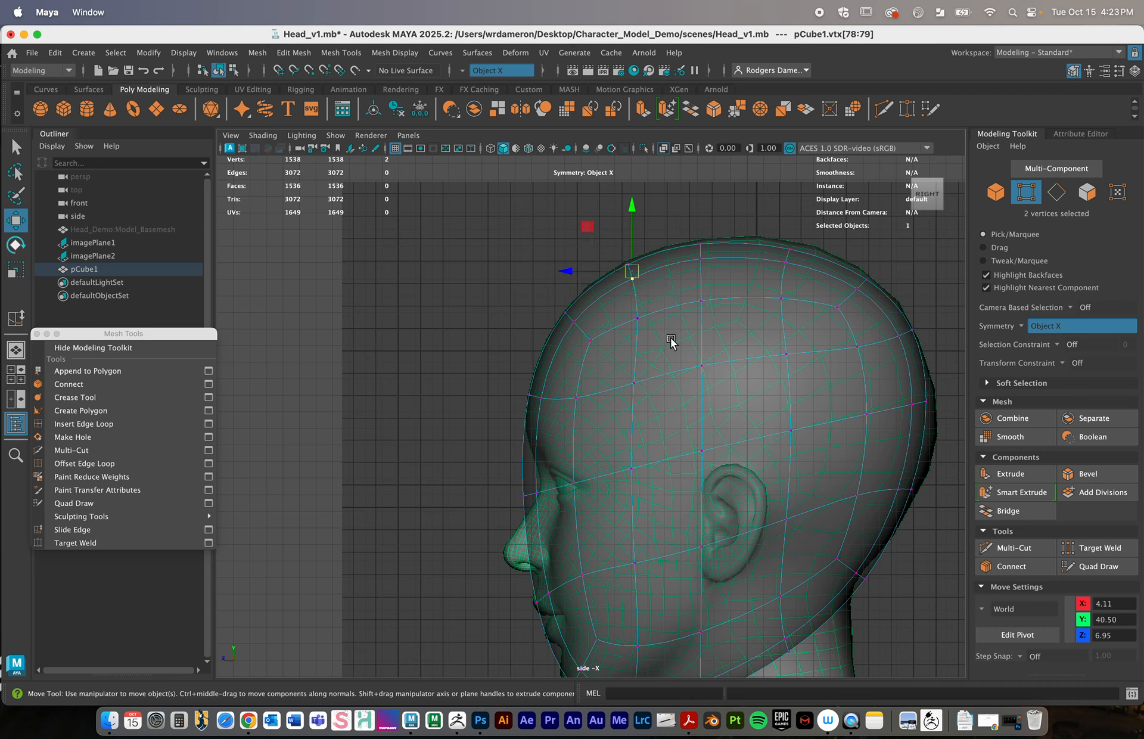
pyautogui.moveTo(666, 323); pyautogui.dragTo(620, 222)
pyautogui.moveTo(633, 284); pyautogui.dragTo(632, 279)
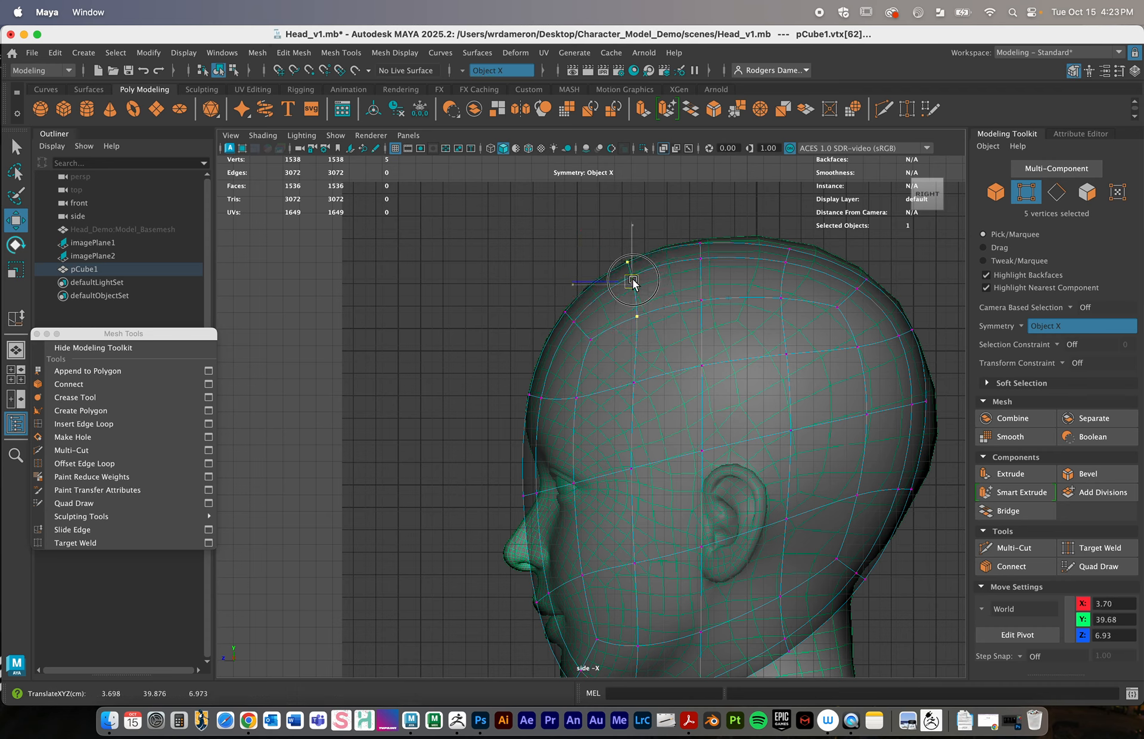
pyautogui.moveTo(728, 322); pyautogui.dragTo(681, 228)
pyautogui.keyDown('alt'); pyautogui.moveTo(712, 218); pyautogui.dragTo(666, 292, button='middle'); pyautogui.keyUp('alt')
pyautogui.moveTo(651, 274); pyautogui.dragTo(651, 269)
# Move the rear crown row to about Y 41.15, Z -2.66 and the upper back corner row to about Y 39.57, Z -6.82
pyautogui.moveTo(761, 403); pyautogui.dragTo(728, 290)
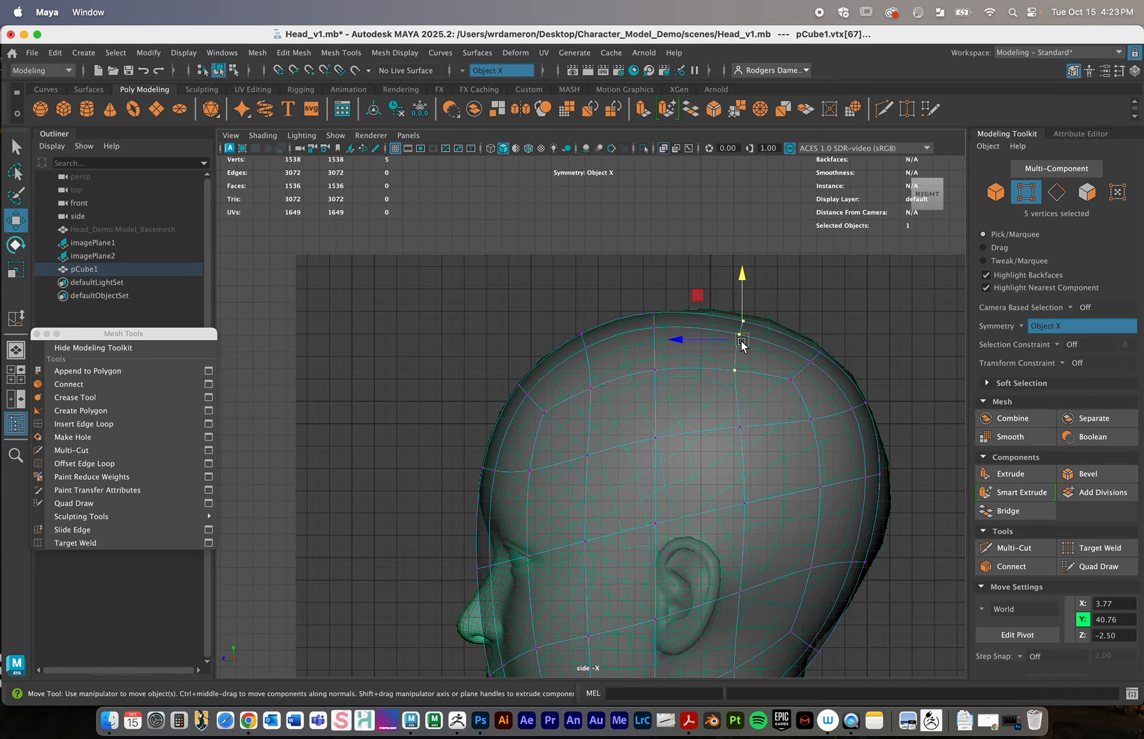
pyautogui.moveTo(742, 344); pyautogui.dragTo(745, 337)
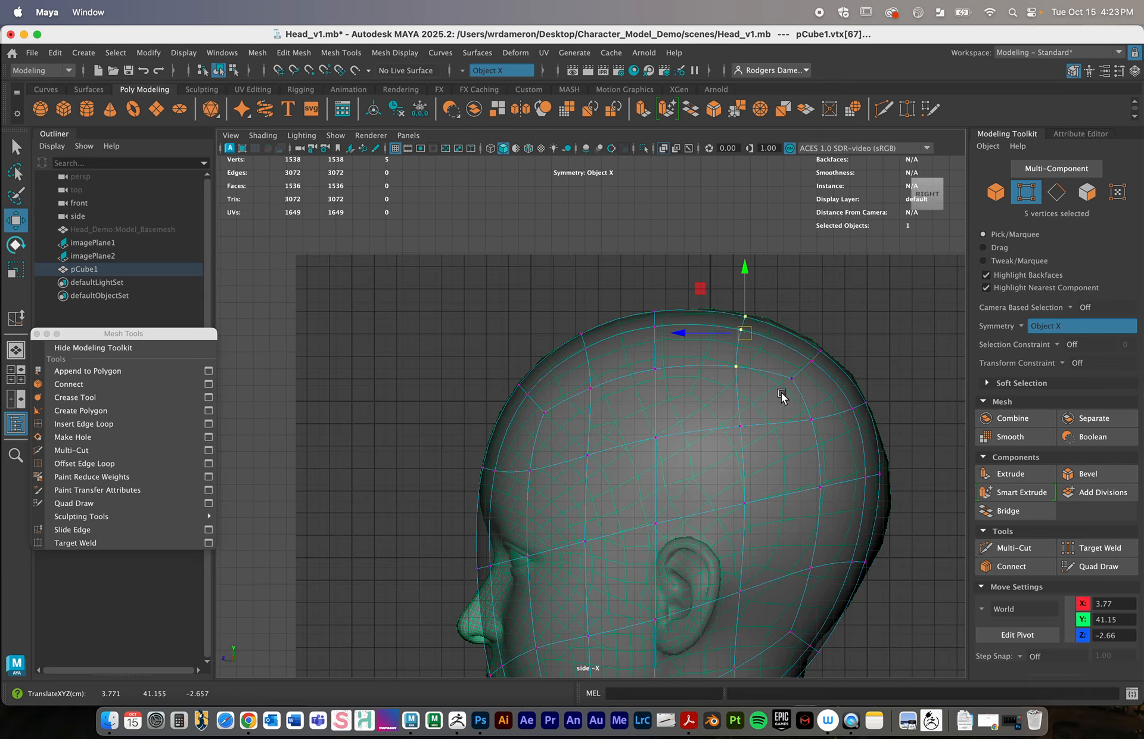
pyautogui.moveTo(781, 392); pyautogui.dragTo(852, 323)
pyautogui.moveTo(811, 359); pyautogui.dragTo(813, 358)
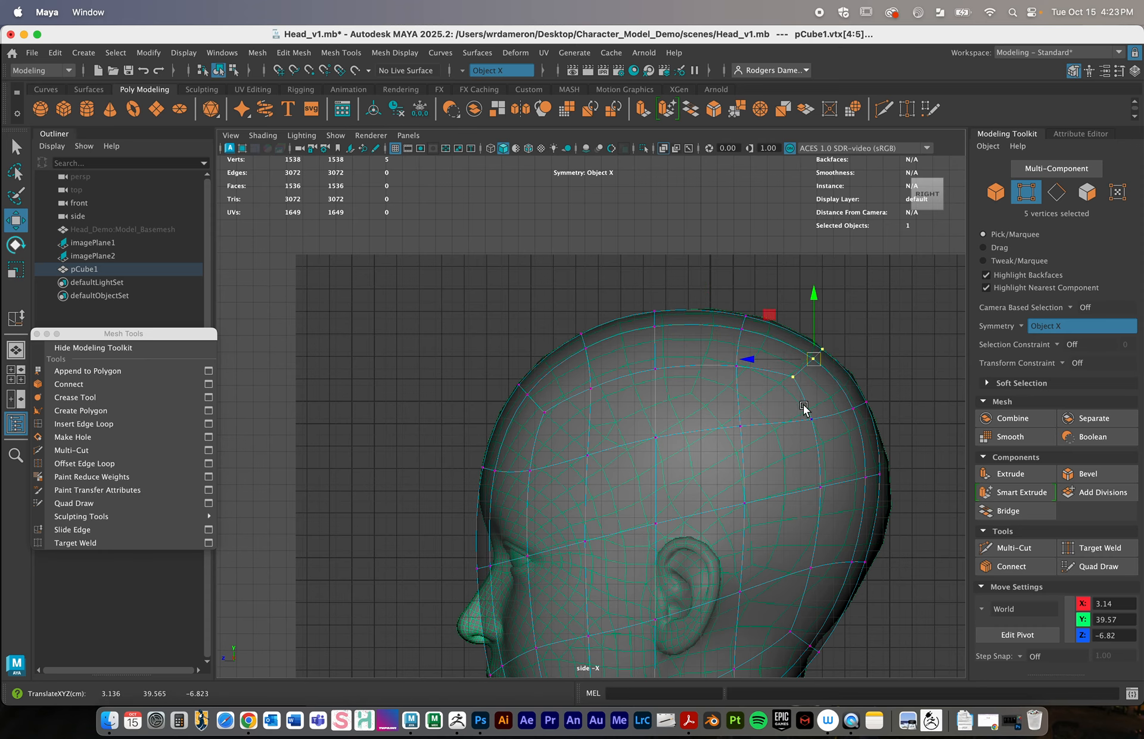
# Fit the vertex rows down the back of the head to the reference profile, moving the lower row to about Y 26.90, Z -9.07
pyautogui.keyDown('alt'); pyautogui.moveTo(859, 461); pyautogui.dragTo(843, 415, button='middle'); pyautogui.keyUp('alt')
pyautogui.moveTo(790, 408); pyautogui.dragTo(860, 436)
pyautogui.keyDown('alt'); pyautogui.moveTo(882, 516); pyautogui.dragTo(868, 436, button='middle'); pyautogui.keyUp('alt')
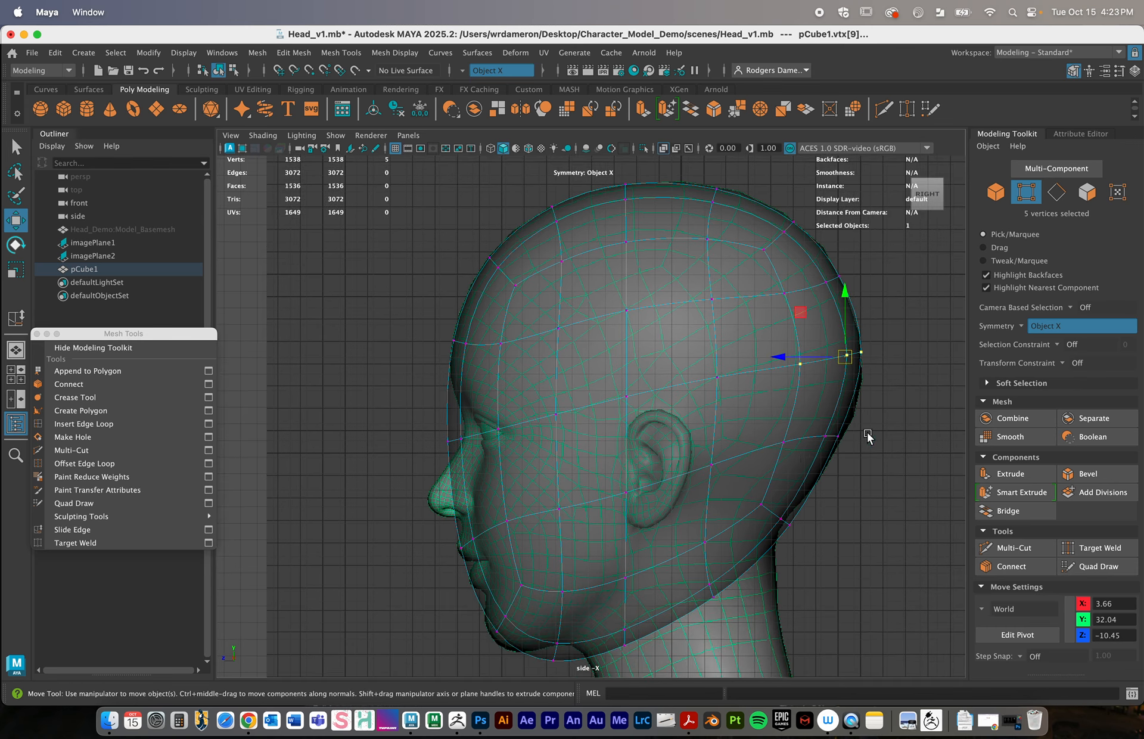
pyautogui.moveTo(771, 426); pyautogui.dragTo(817, 442)
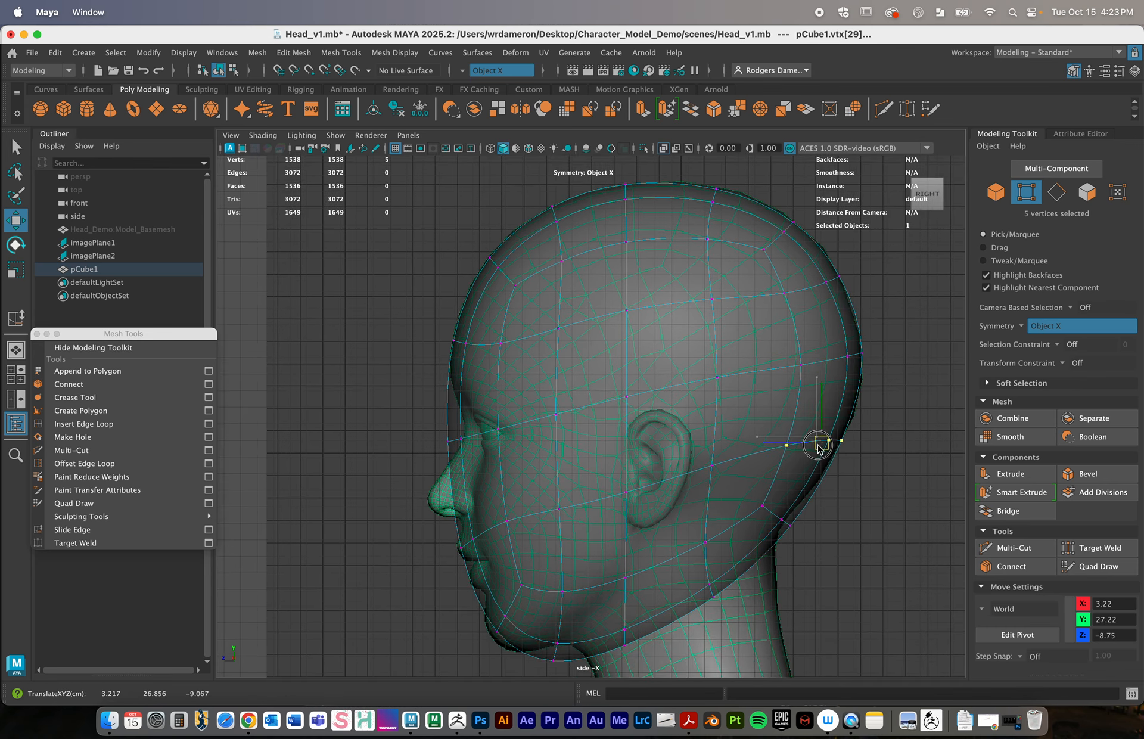
pyautogui.keyDown('alt'); pyautogui.moveTo(769, 546); pyautogui.dragTo(816, 471, button='middle'); pyautogui.keyUp('alt')
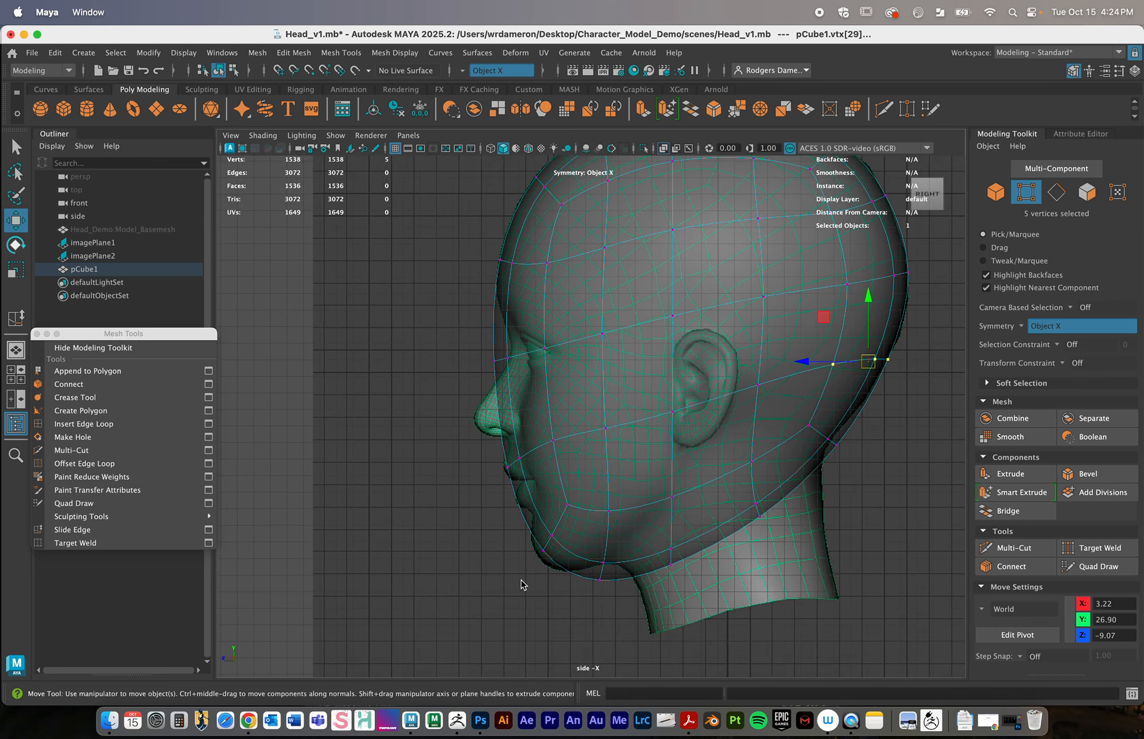
pyautogui.moveTo(621, 606); pyautogui.dragTo(597, 497)
pyautogui.moveTo(604, 546)
pyautogui.mouseDown()
pyautogui.moveTo(610, 529)
pyautogui.moveTo(621, 534)
pyautogui.mouseUp()
pyautogui.press('super+z')
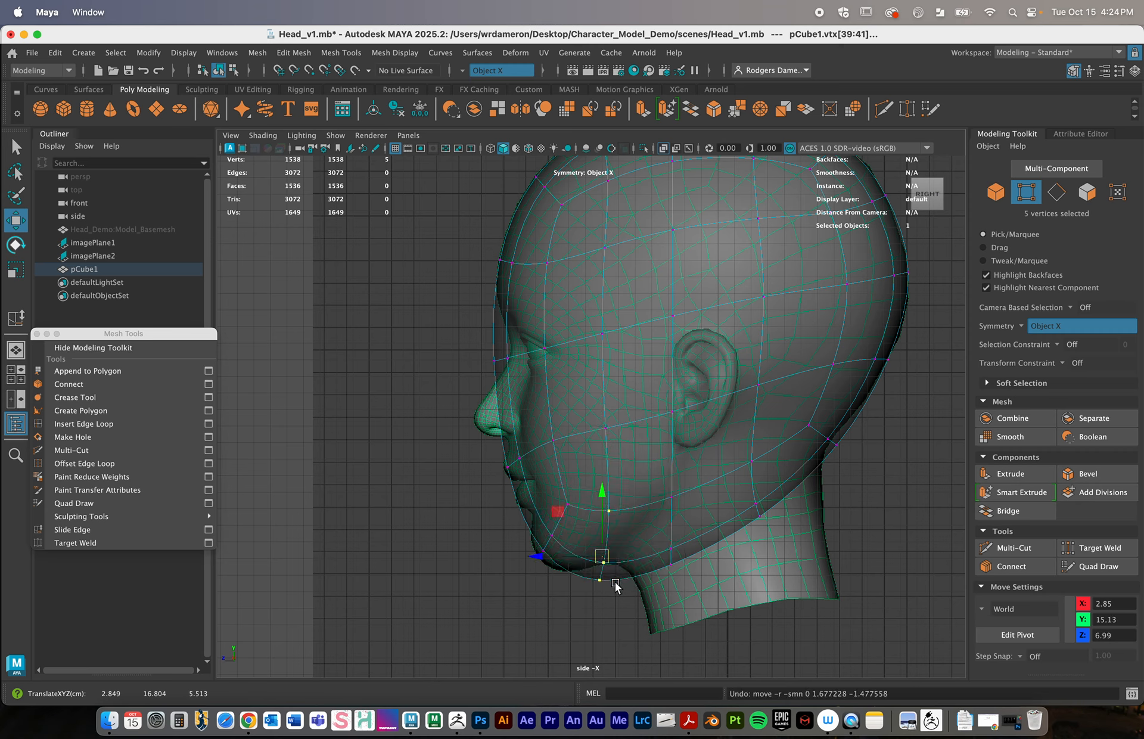
# Move the five vertices under the chin up and back to about Y 16.64, Z 5.59, and lift the row behind them toward the jawline
pyautogui.moveTo(610, 604); pyautogui.dragTo(600, 481)
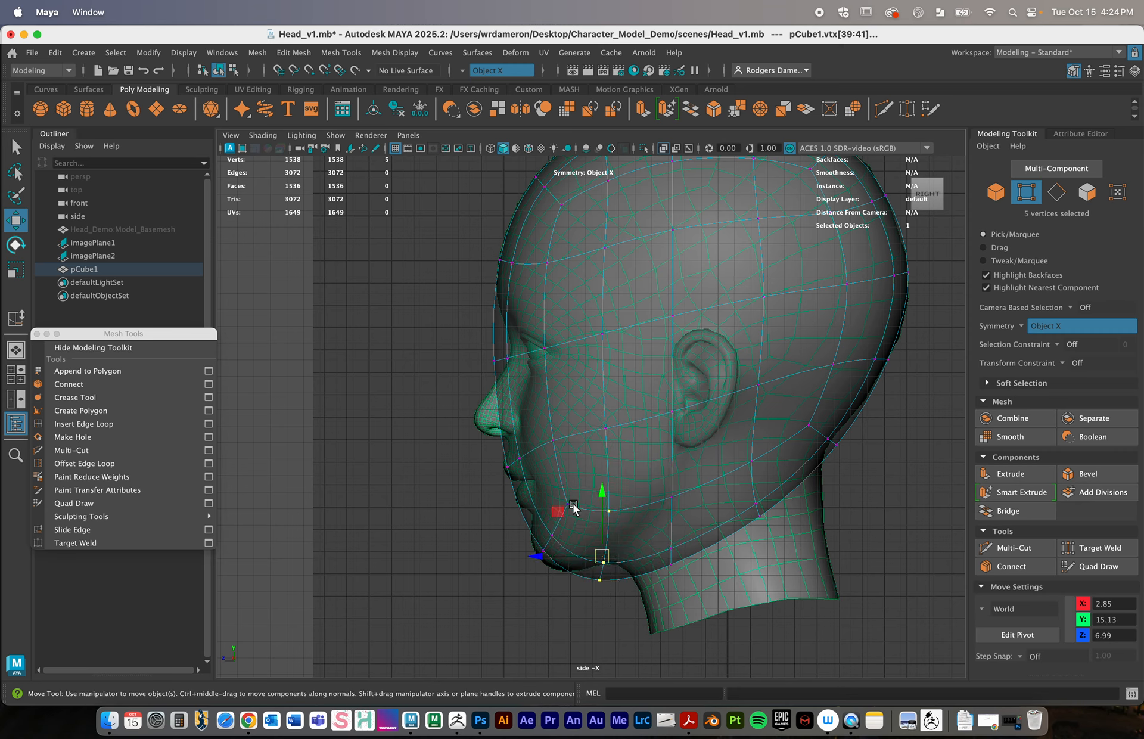
pyautogui.moveTo(611, 567); pyautogui.dragTo(621, 536)
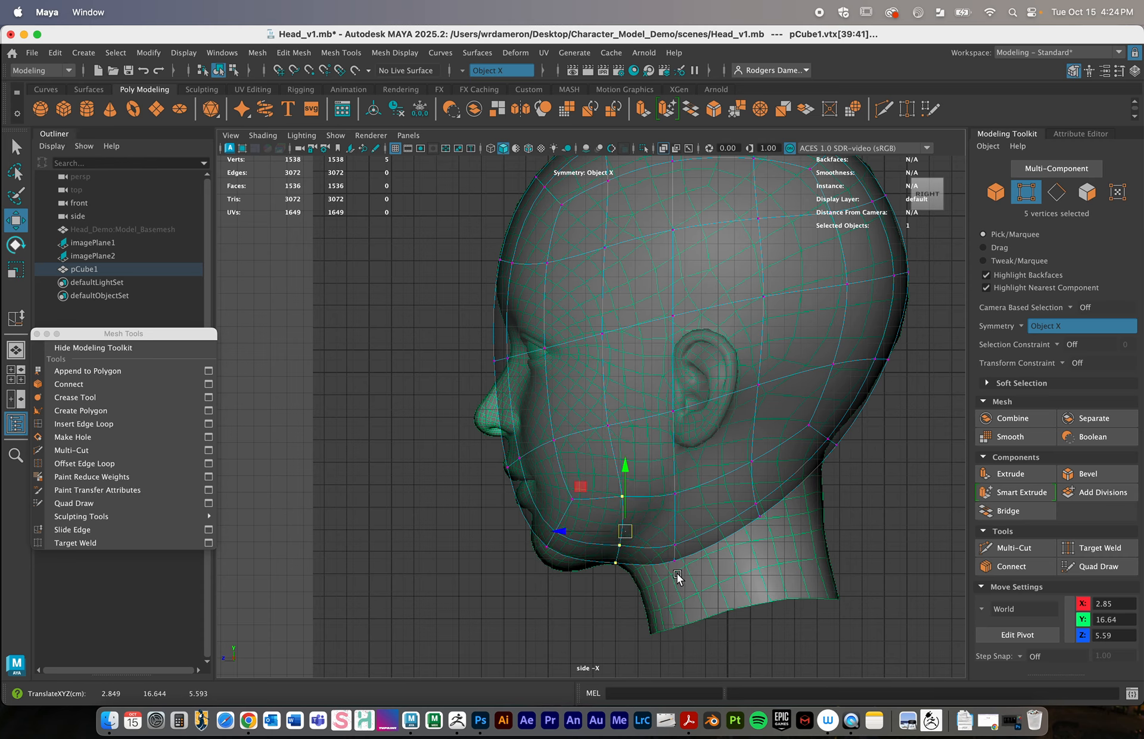
pyautogui.moveTo(659, 474); pyautogui.dragTo(659, 474)
pyautogui.moveTo(670, 523); pyautogui.dragTo(659, 504)
# Select the ten vertices at the base of the skull above the neck and move them to about Y 22.40, Z -5.11
pyautogui.keyDown('alt'); pyautogui.moveTo(754, 498); pyautogui.dragTo(724, 561, button='middle'); pyautogui.keyUp('alt')
pyautogui.moveTo(855, 586); pyautogui.dragTo(708, 483)
pyautogui.moveTo(770, 539); pyautogui.dragTo(780, 502)
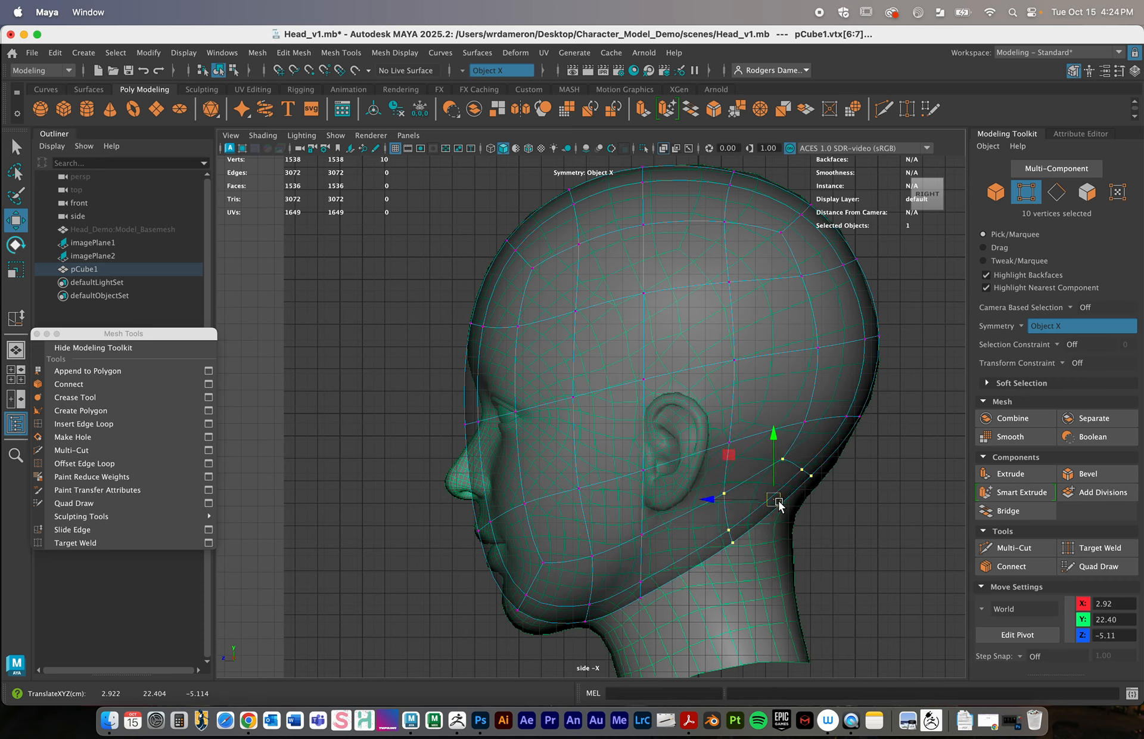
# Move the five jaw-underside vertices below the ear's front edge to about Y 18.46, Z 3.68
pyautogui.moveTo(666, 619); pyautogui.dragTo(624, 499)
pyautogui.moveTo(629, 570); pyautogui.dragTo(627, 564)
pyautogui.keyDown('alt'); pyautogui.moveTo(602, 619); pyautogui.dragTo(639, 570, button='middle'); pyautogui.keyUp('alt')
pyautogui.keyDown('alt'); pyautogui.moveTo(639, 570); pyautogui.dragTo(620, 582, button='right'); pyautogui.keyUp('alt')
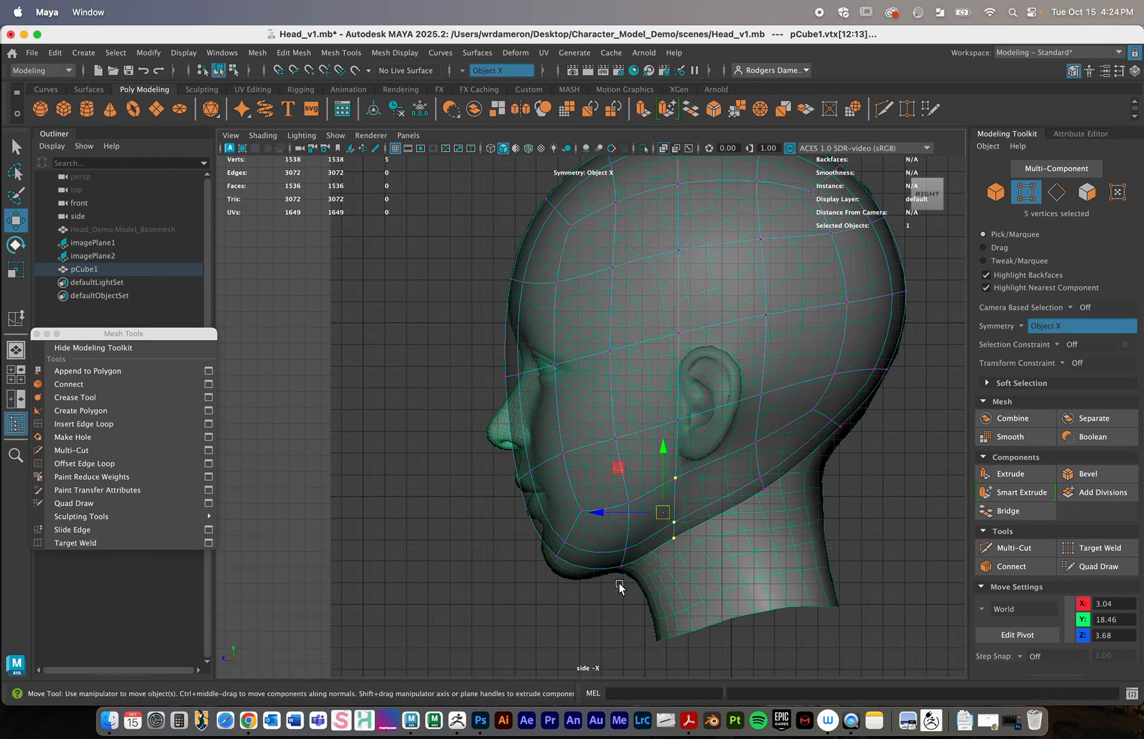
# Nudge the five vertices under the chin, and fit the five-vertex row behind them along the jaw's underside at about Y 18.62, Z 3.56
pyautogui.press('q')
pyautogui.moveTo(631, 577); pyautogui.dragTo(616, 480)
pyautogui.press('w')
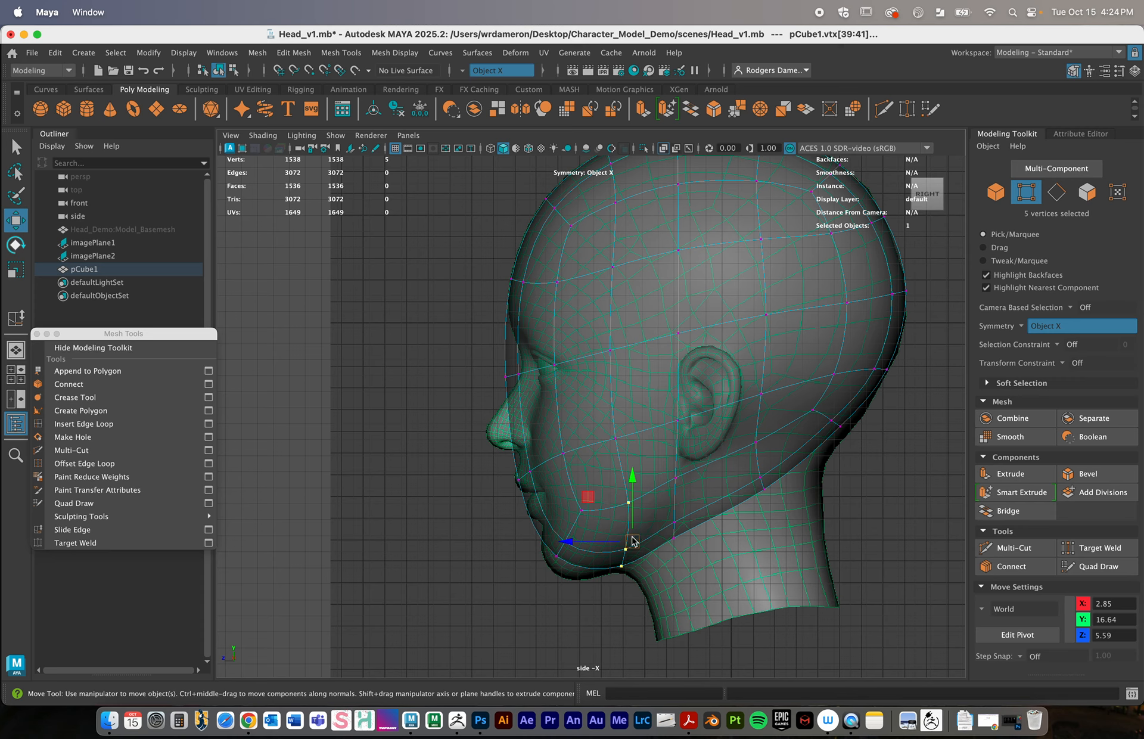
pyautogui.moveTo(631, 538); pyautogui.dragTo(628, 534)
pyautogui.moveTo(687, 572); pyautogui.dragTo(667, 464)
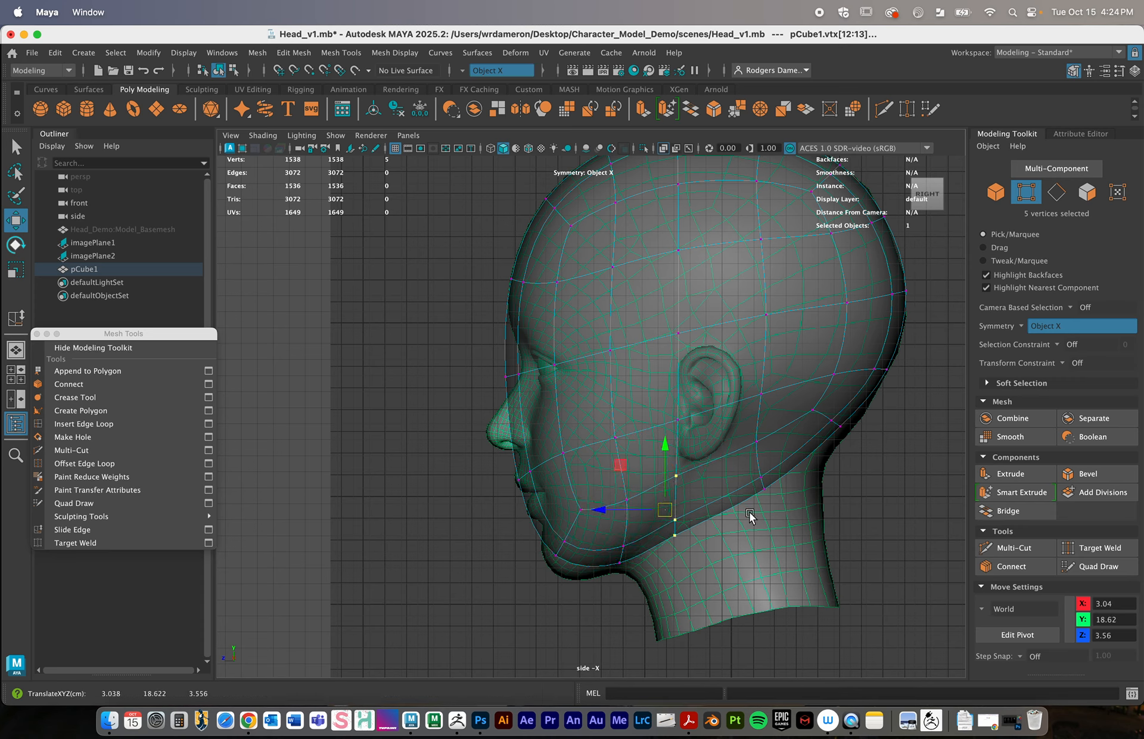
# Refit the vertices at the base of the skull and nape, and the three-vertex row above them at about Y 27.04, Z -10.35
pyautogui.moveTo(797, 527); pyautogui.dragTo(722, 399)
pyautogui.moveTo(764, 477); pyautogui.dragTo(762, 474)
pyautogui.moveTo(864, 445); pyautogui.dragTo(834, 420)
pyautogui.moveTo(913, 403); pyautogui.dragTo(828, 369)
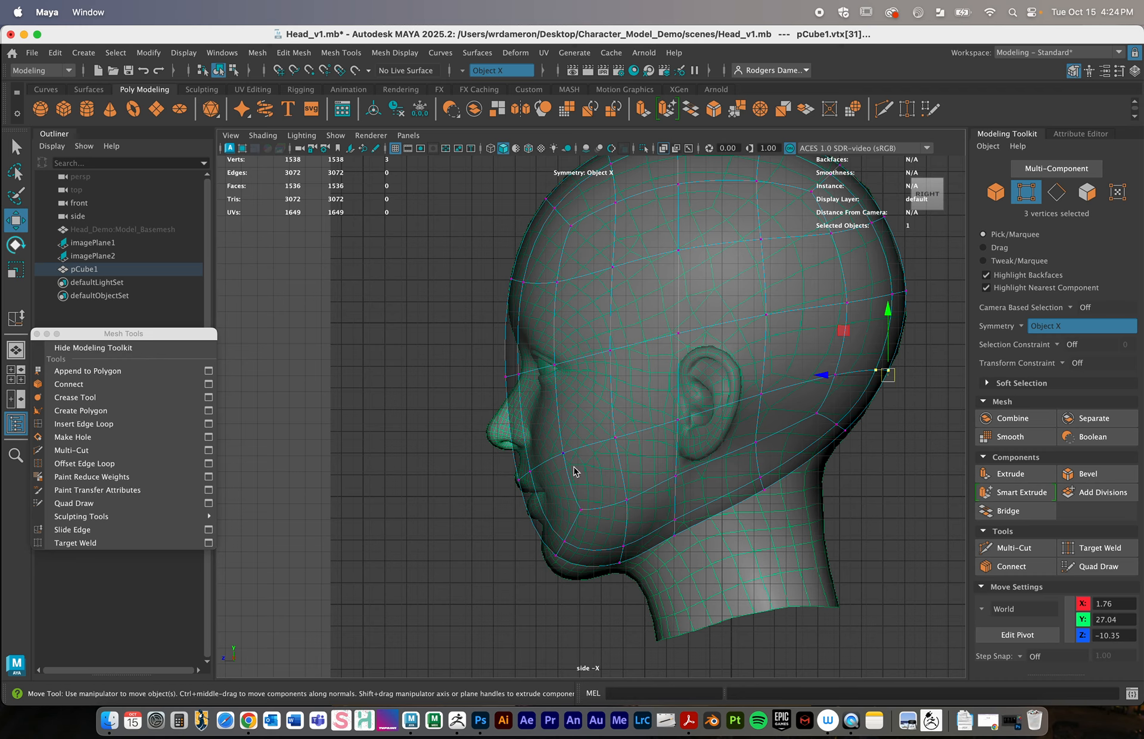
# Select the five vertices at the front of the chin and lower them to about Y 14.96, Z 10.02
pyautogui.moveTo(595, 596); pyautogui.dragTo(524, 485)
pyautogui.moveTo(560, 546); pyautogui.dragTo(558, 567)
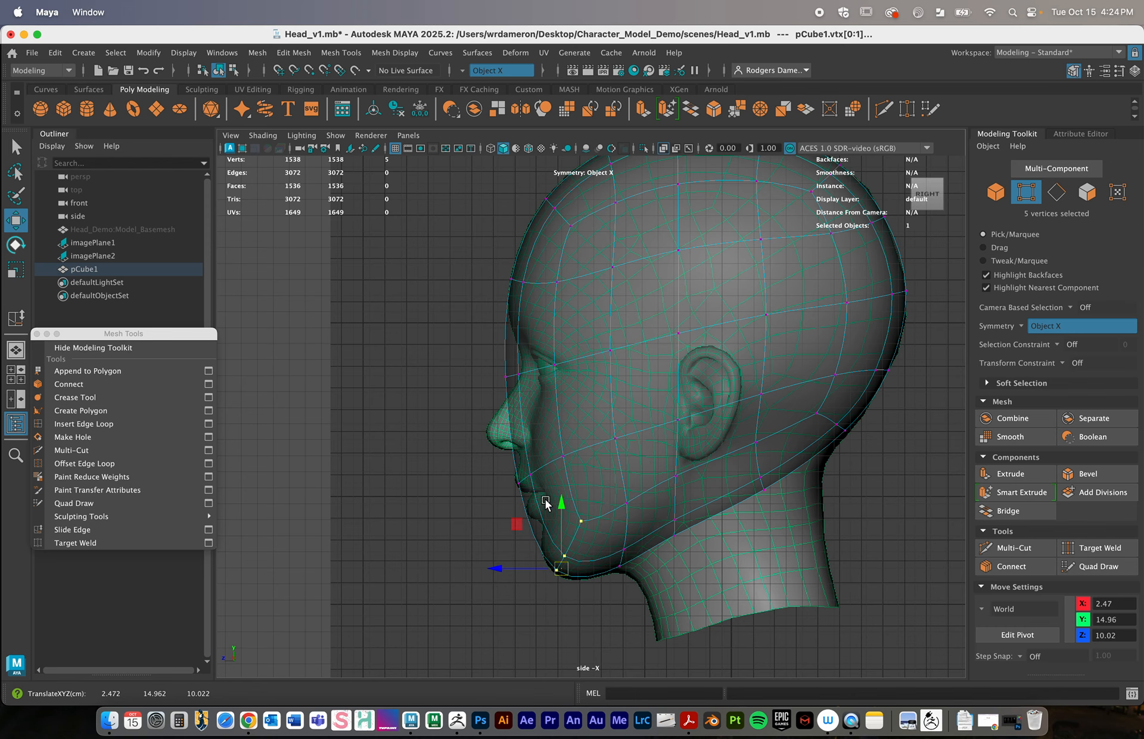
pyautogui.scroll(-1, 655, 505)
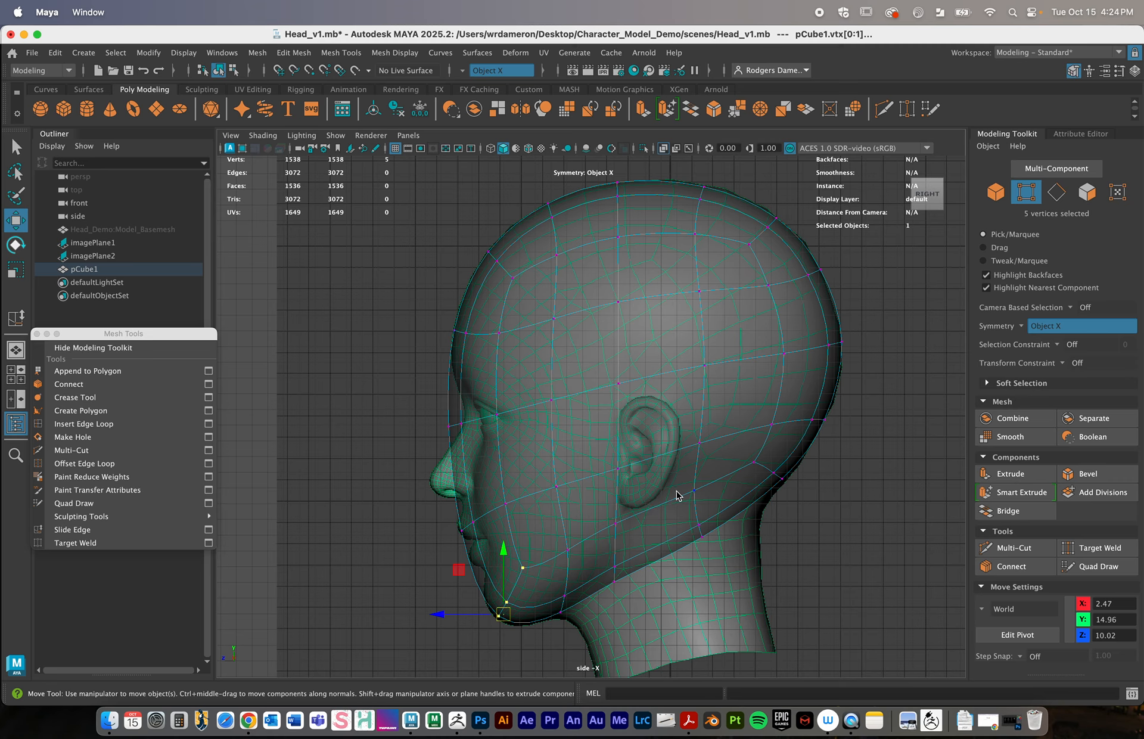
# Select the 16-edge loop running from the mouth past the ear to the back of the head, and slide it slightly downward
pyautogui.rightClick(545, 505)
pyautogui.click(545, 266)
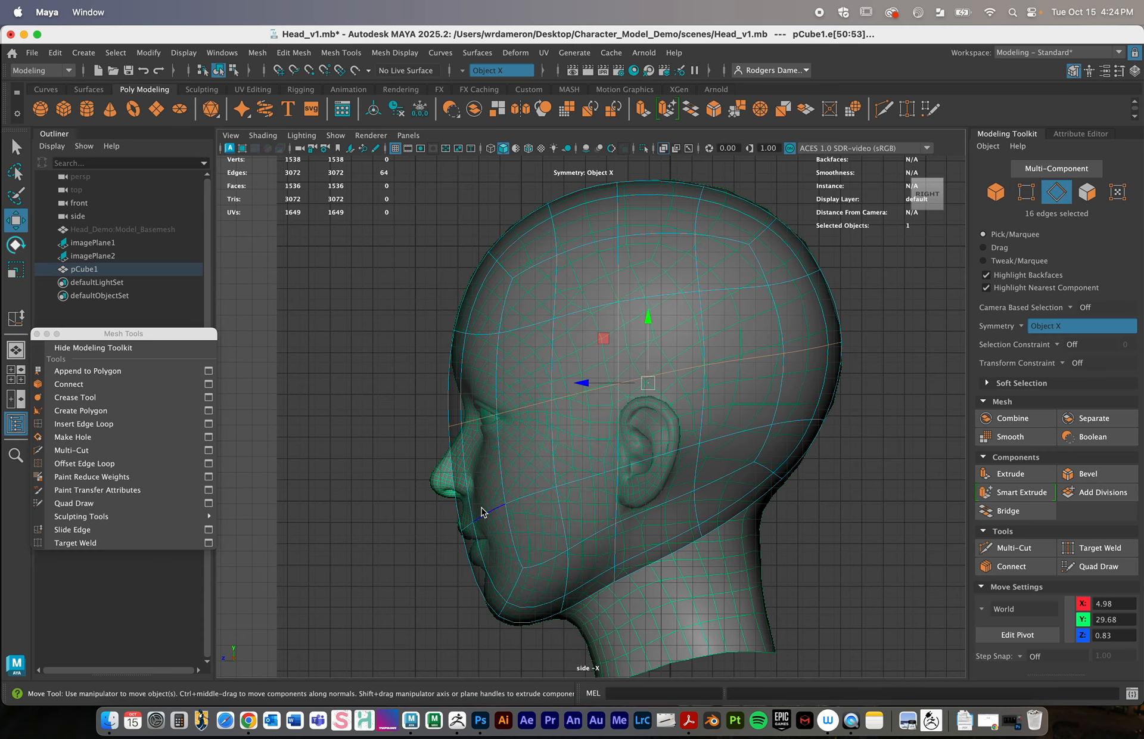
pyautogui.click(484, 509)
pyautogui.doubleClick(485, 510)
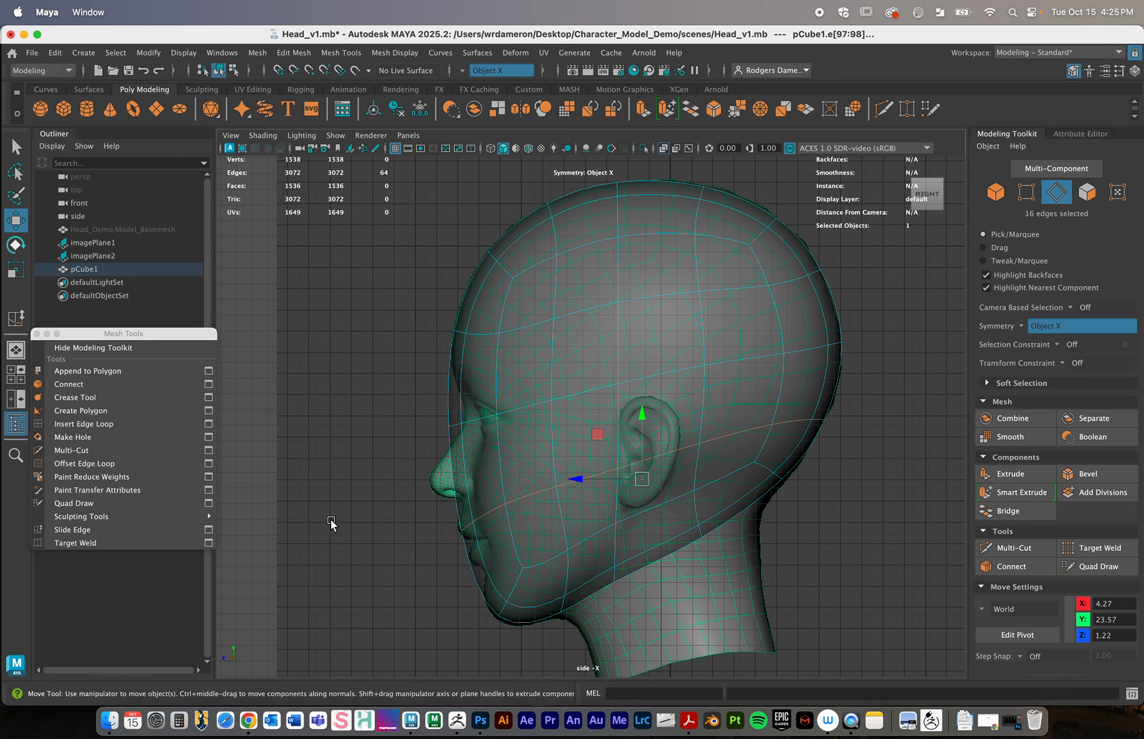
pyautogui.click(79, 527)
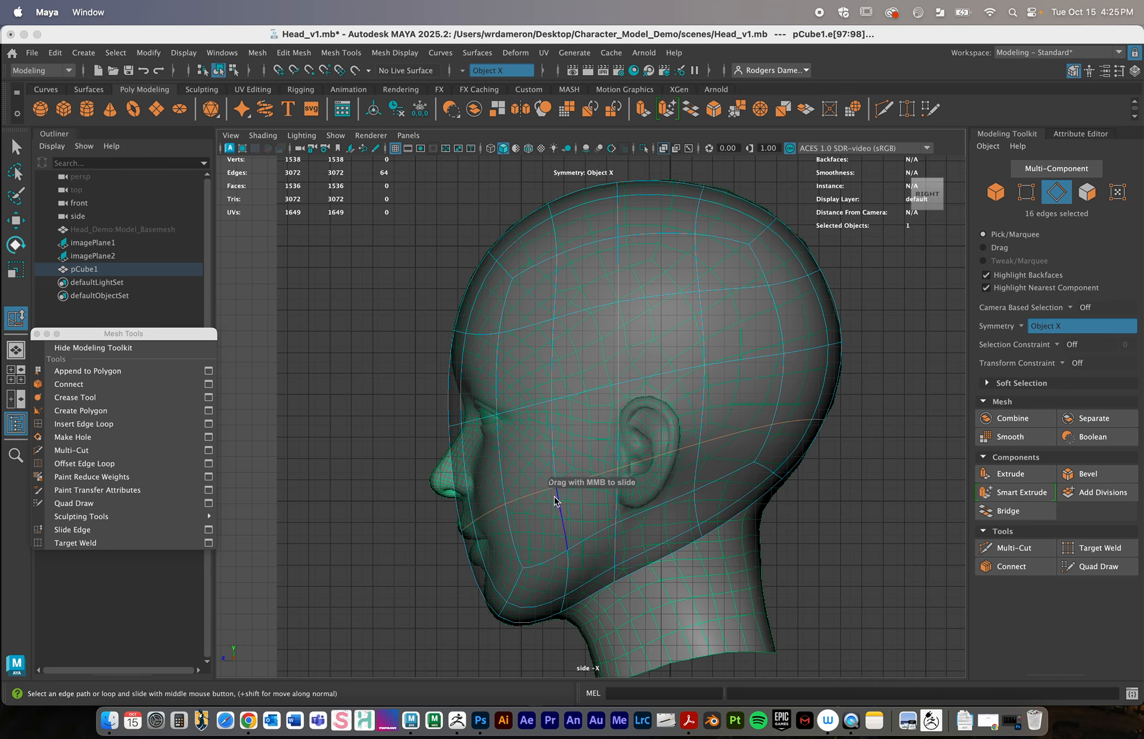
pyautogui.moveTo(528, 494); pyautogui.dragTo(535, 499, button='middle')
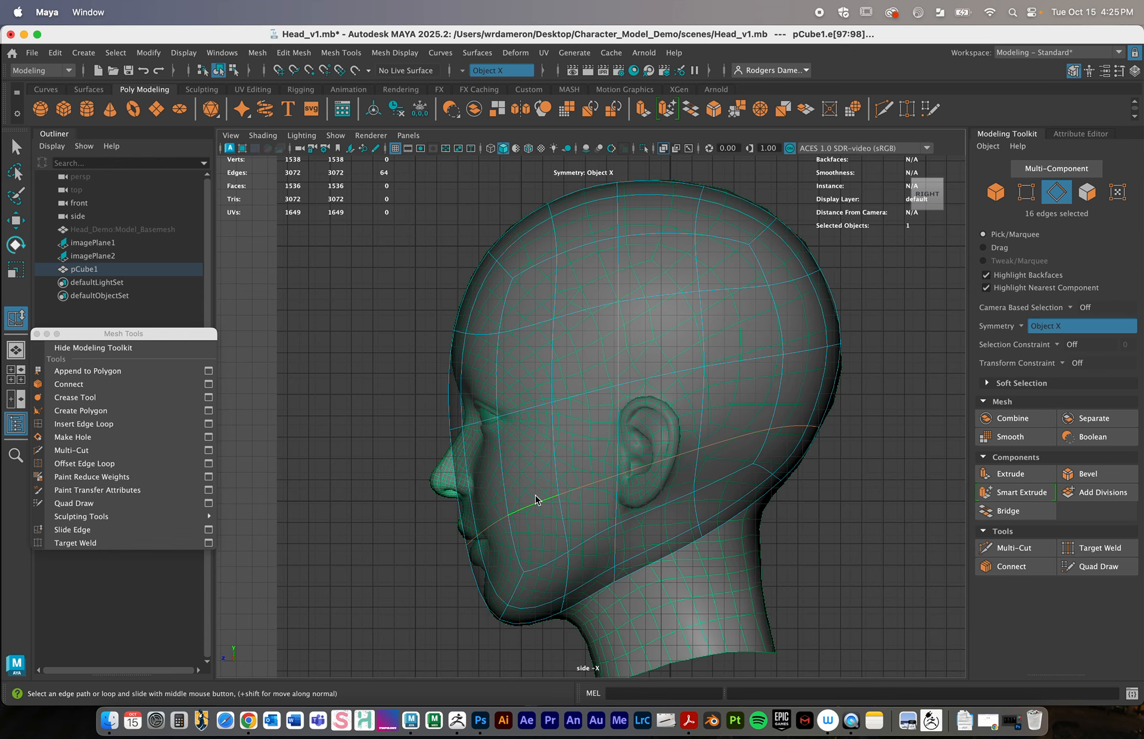
pyautogui.scroll(-1, 535, 499)
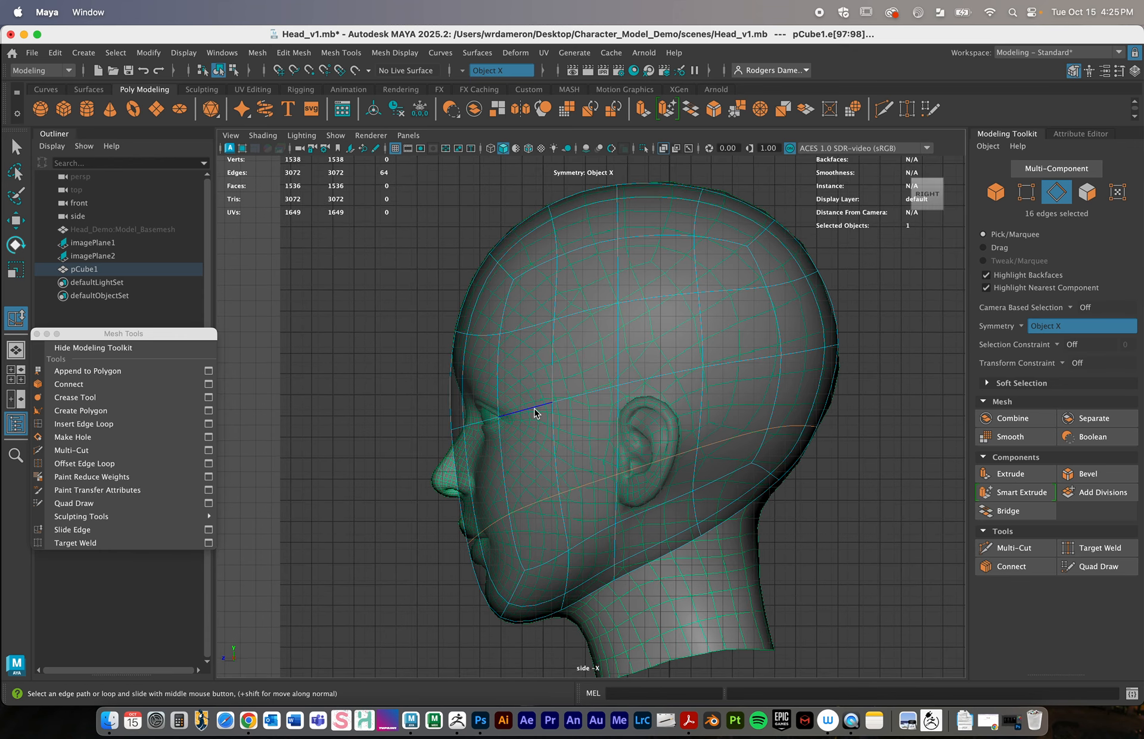
# Check the head's edge flow around its sides in the perspective view, and return the mesh to whole-object selection
pyautogui.press('space')
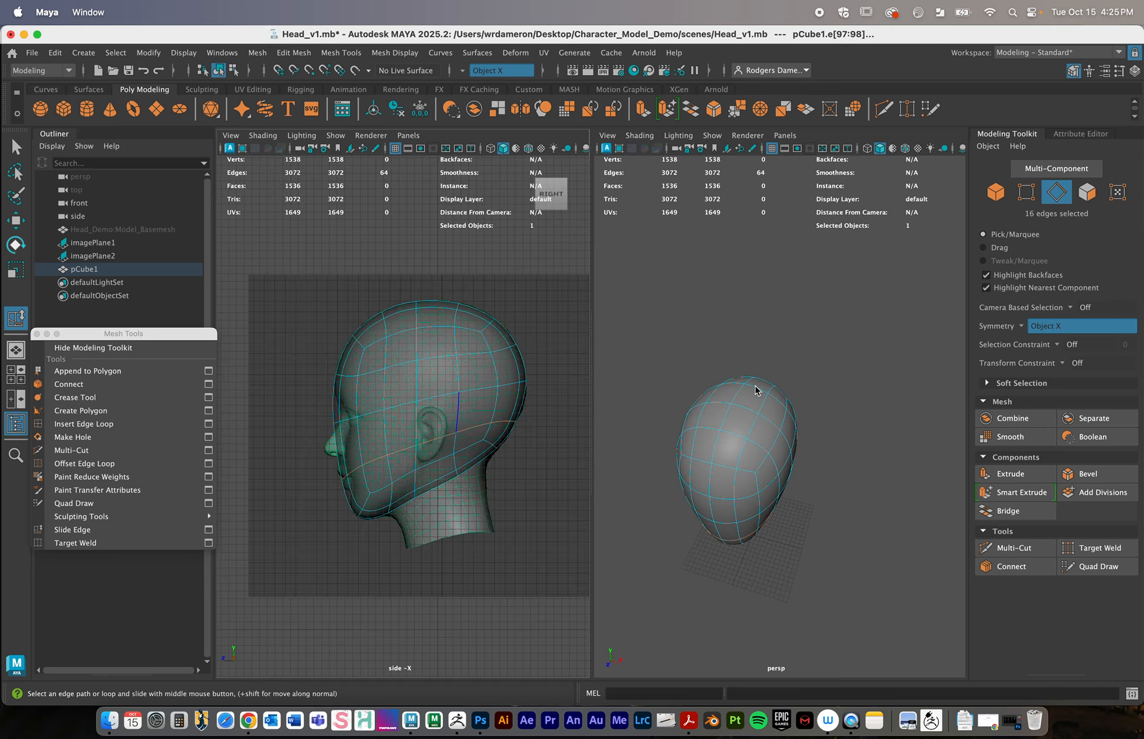
pyautogui.keyDown('alt'); pyautogui.moveTo(740, 456); pyautogui.dragTo(745, 444); pyautogui.keyUp('alt')
pyautogui.press('space')
pyautogui.keyDown('alt'); pyautogui.moveTo(766, 506); pyautogui.dragTo(703, 452); pyautogui.keyUp('alt')
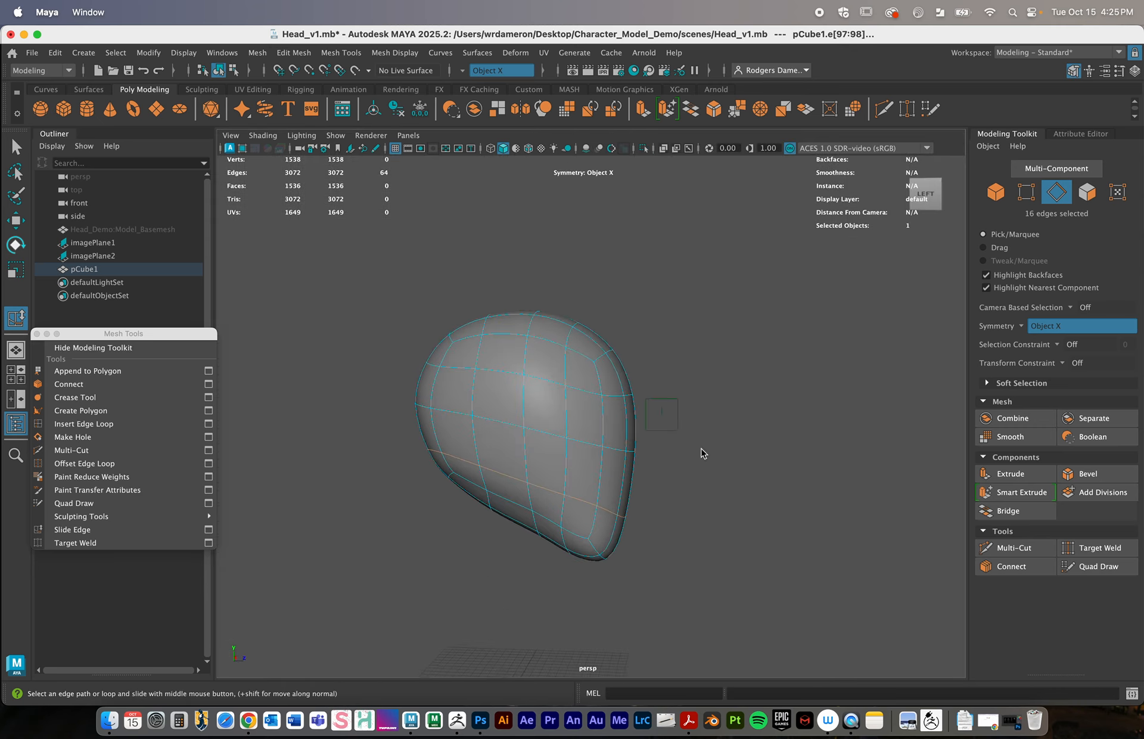
pyautogui.press('q')
pyautogui.moveTo(521, 398); pyautogui.dragTo(620, 247, button='right')
pyautogui.keyDown('alt'); pyautogui.moveTo(780, 444); pyautogui.dragTo(643, 469); pyautogui.keyUp('alt')
pyautogui.click(697, 487)
pyautogui.click(638, 448)
# Frame the head in the perspective view beside the side view and examine its shape from the front
pyautogui.press('space')
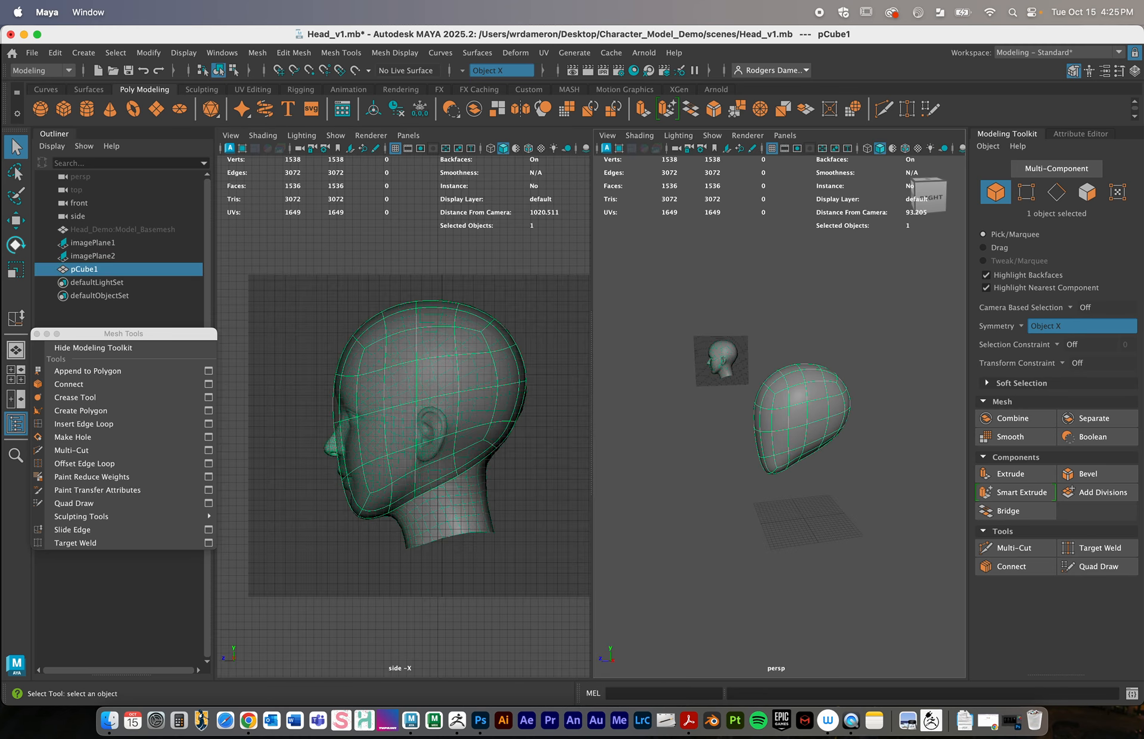
pyautogui.keyDown('alt'); pyautogui.moveTo(750, 442); pyautogui.dragTo(806, 442); pyautogui.keyUp('alt')
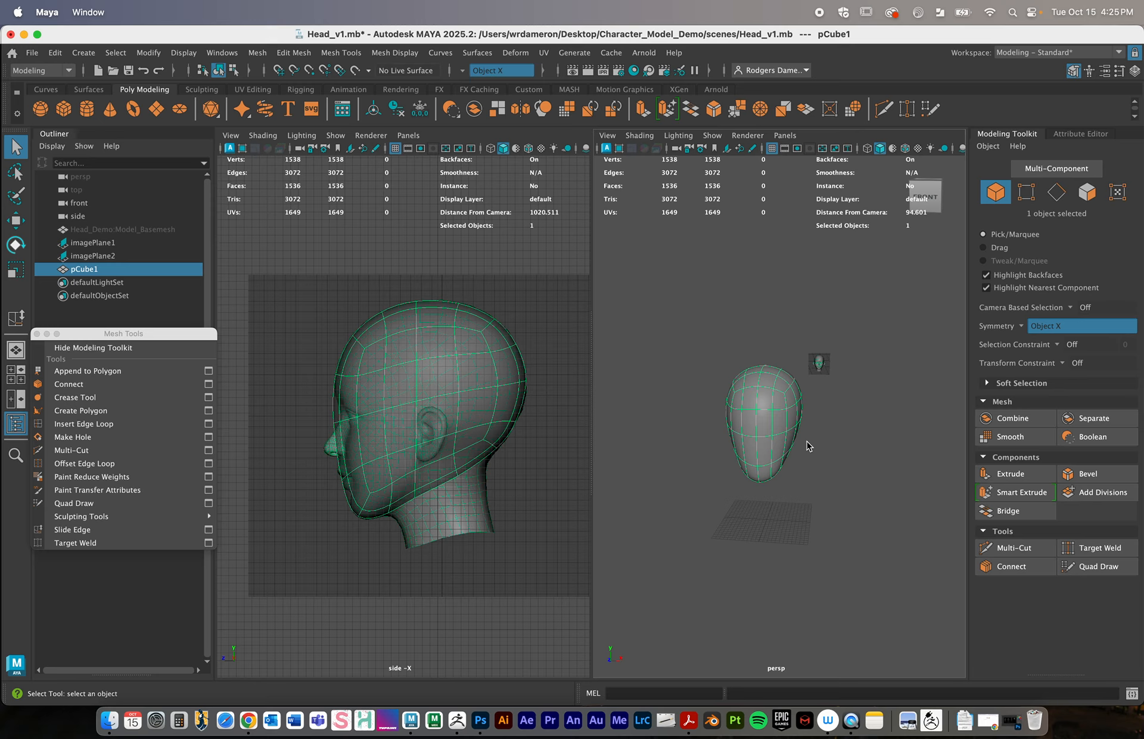
pyautogui.scroll(-3, 807, 442)
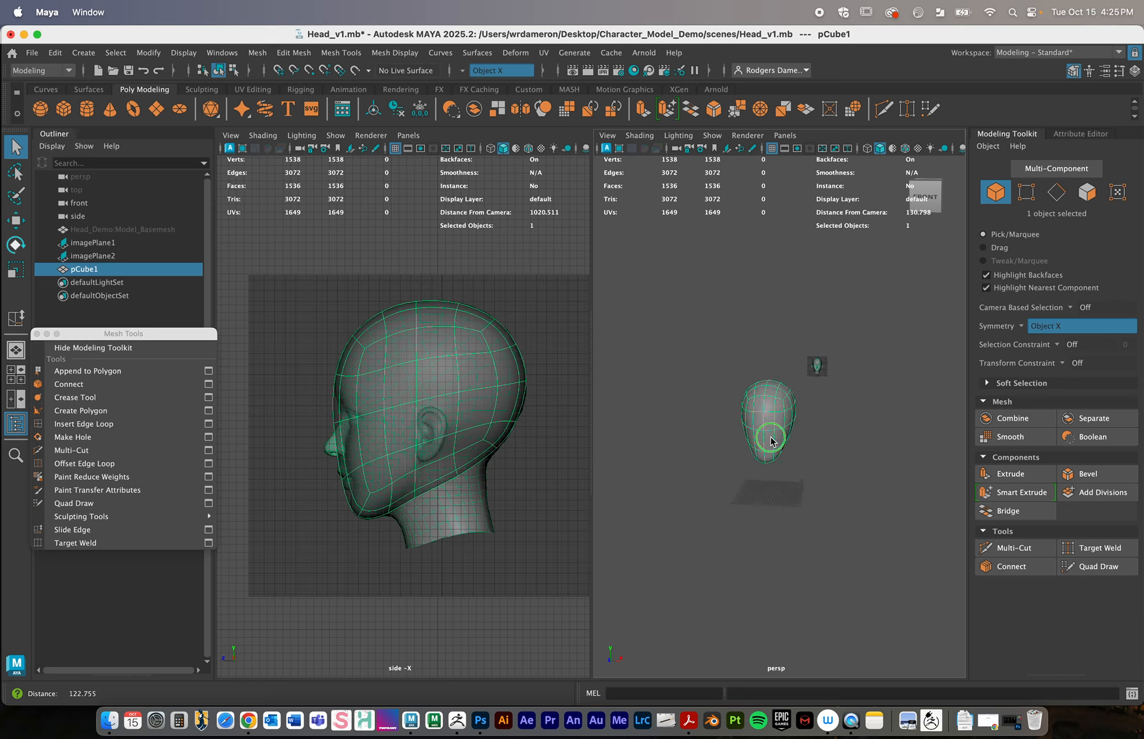
pyautogui.press('f')
pyautogui.keyDown('alt'); pyautogui.moveTo(865, 481); pyautogui.dragTo(732, 508); pyautogui.keyUp('alt')
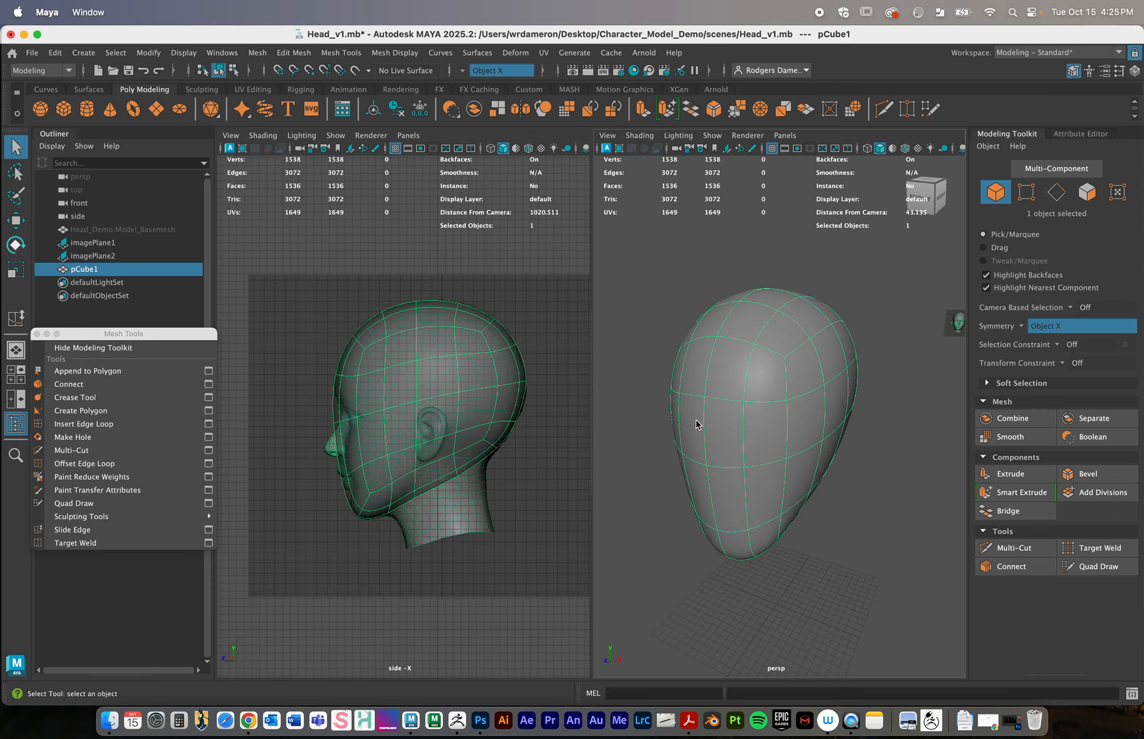
pyautogui.keyDown('alt'); pyautogui.moveTo(731, 439); pyautogui.dragTo(748, 429); pyautogui.keyUp('alt')
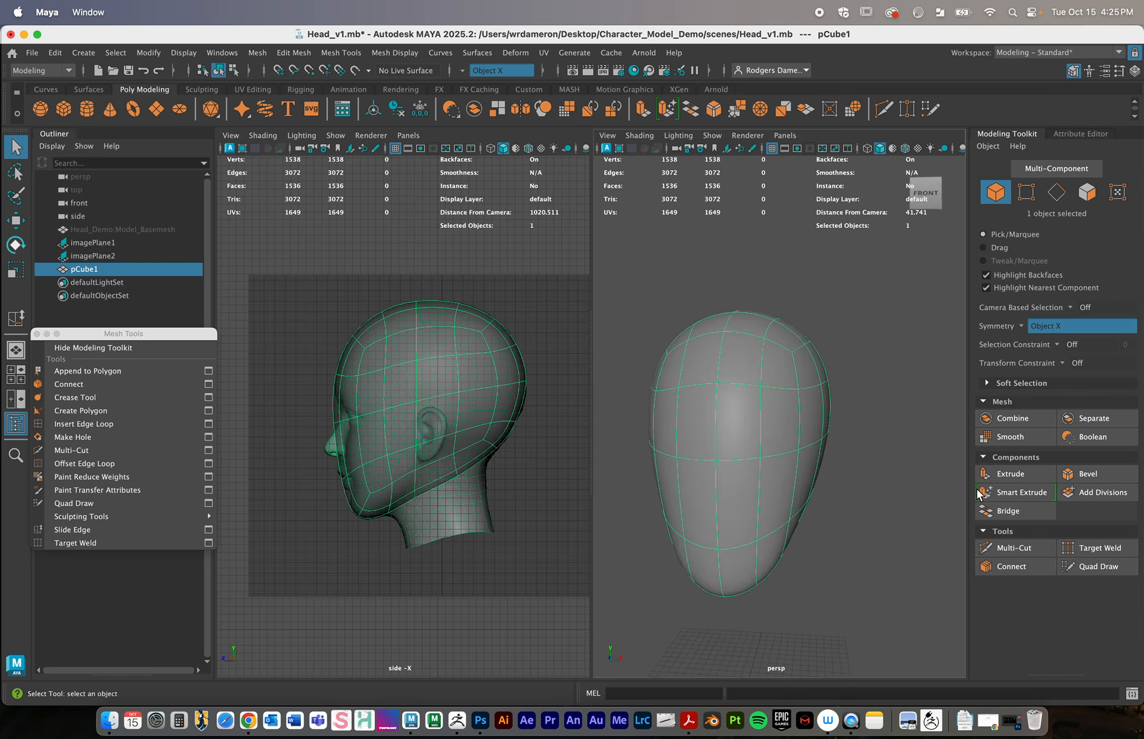
# Smooth the head mesh by one division
pyautogui.click(1009, 436)
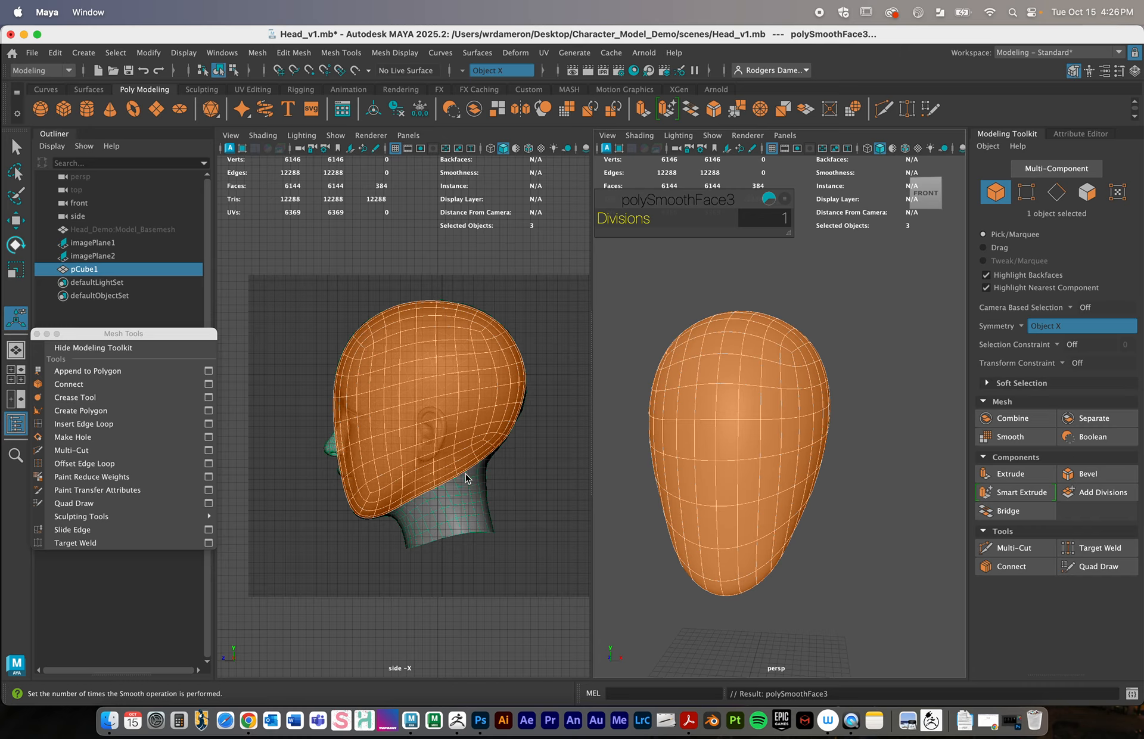
pyautogui.moveTo(778, 469)
pyautogui.keyDown('alt'); pyautogui.mouseDown()
pyautogui.moveTo(807, 493)
pyautogui.moveTo(792, 488)
pyautogui.mouseUp(); pyautogui.keyUp('alt')
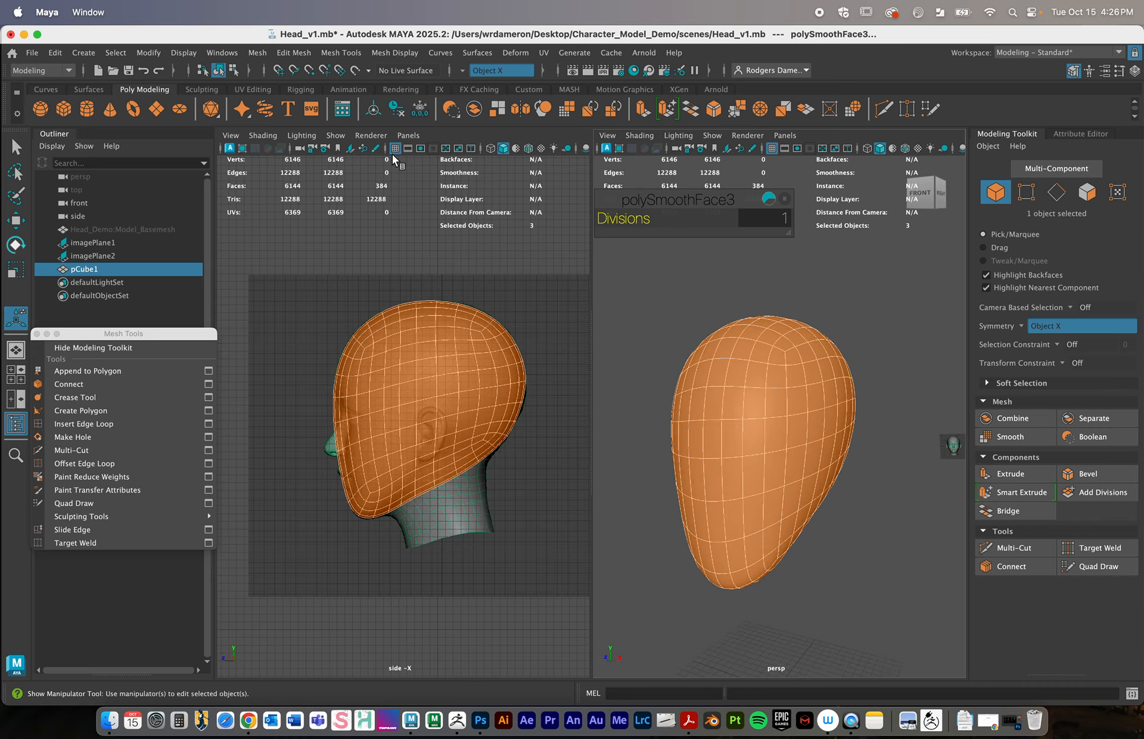
# Switch the side view to the orthographic front view and frame the head against the front reference
pyautogui.click(408, 135)
pyautogui.moveTo(453, 162)
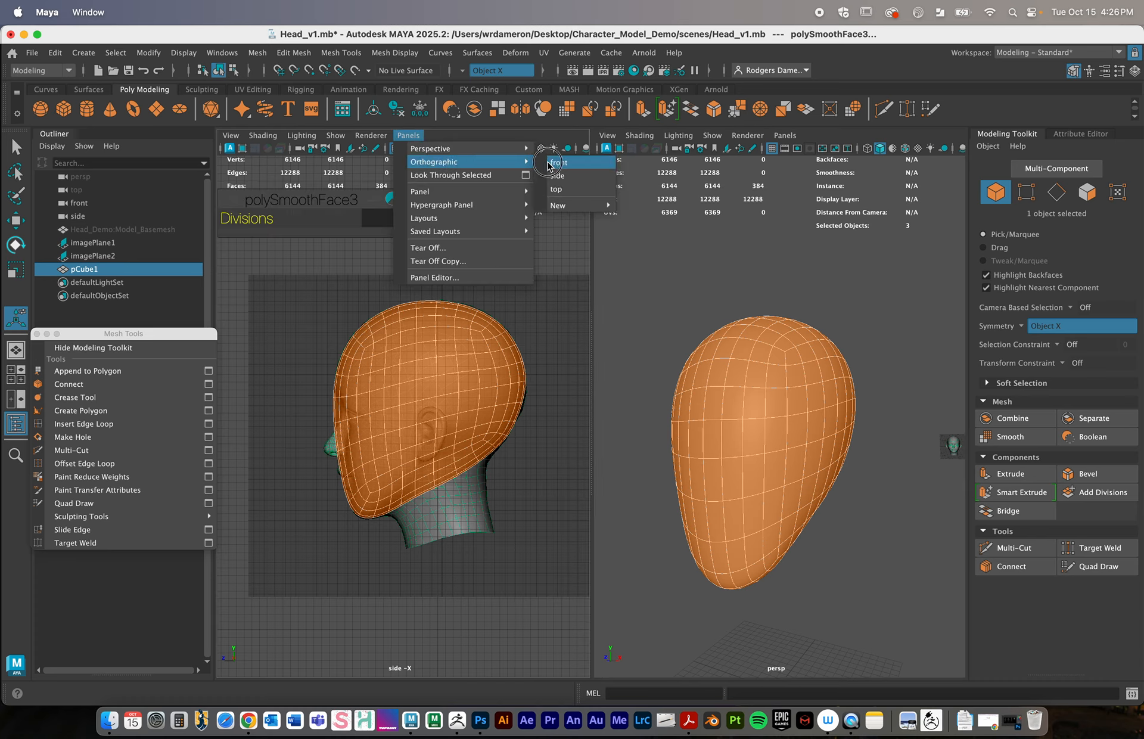
pyautogui.click(551, 162)
pyautogui.keyDown('alt'); pyautogui.moveTo(464, 429); pyautogui.dragTo(456, 471, button='middle'); pyautogui.keyUp('alt')
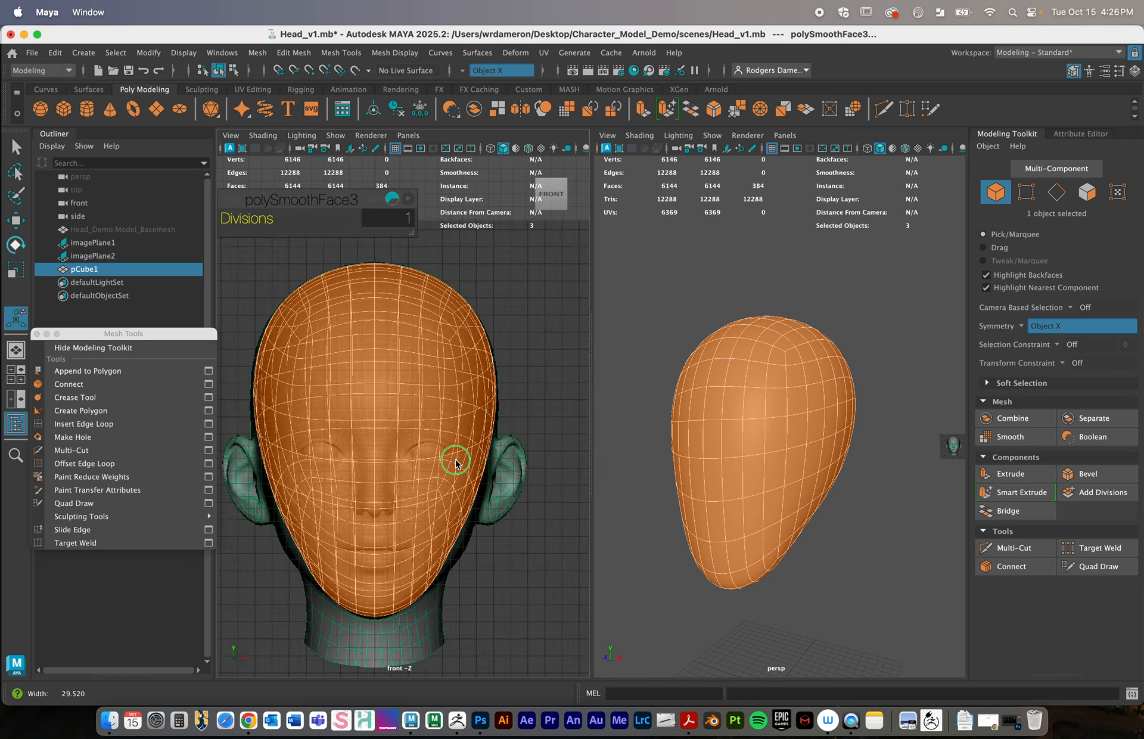
pyautogui.keyDown('alt'); pyautogui.moveTo(454, 459); pyautogui.dragTo(600, 495, button='right'); pyautogui.keyUp('alt')
pyautogui.keyDown('alt'); pyautogui.moveTo(464, 499); pyautogui.dragTo(411, 376, button='middle'); pyautogui.keyUp('alt')
pyautogui.keyDown('alt'); pyautogui.moveTo(417, 382); pyautogui.dragTo(400, 404, button='right'); pyautogui.keyUp('alt')
pyautogui.keyDown('alt'); pyautogui.moveTo(433, 488); pyautogui.dragTo(474, 506, button='middle'); pyautogui.keyUp('alt')
pyautogui.keyDown('alt'); pyautogui.moveTo(484, 492); pyautogui.dragTo(417, 461, button='right'); pyautogui.keyUp('alt')
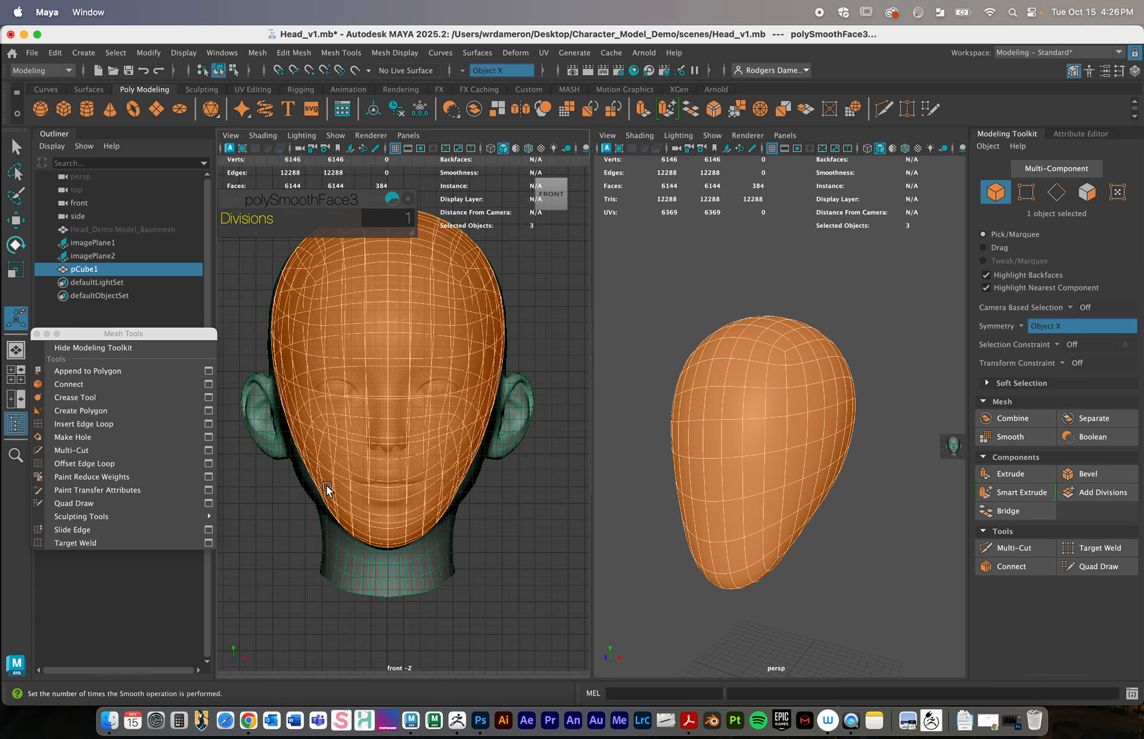
# Undo the last smoothing of the head mesh
pyautogui.hotkey('ctrl', 'z')
pyautogui.hotkey('ctrl', 'z')
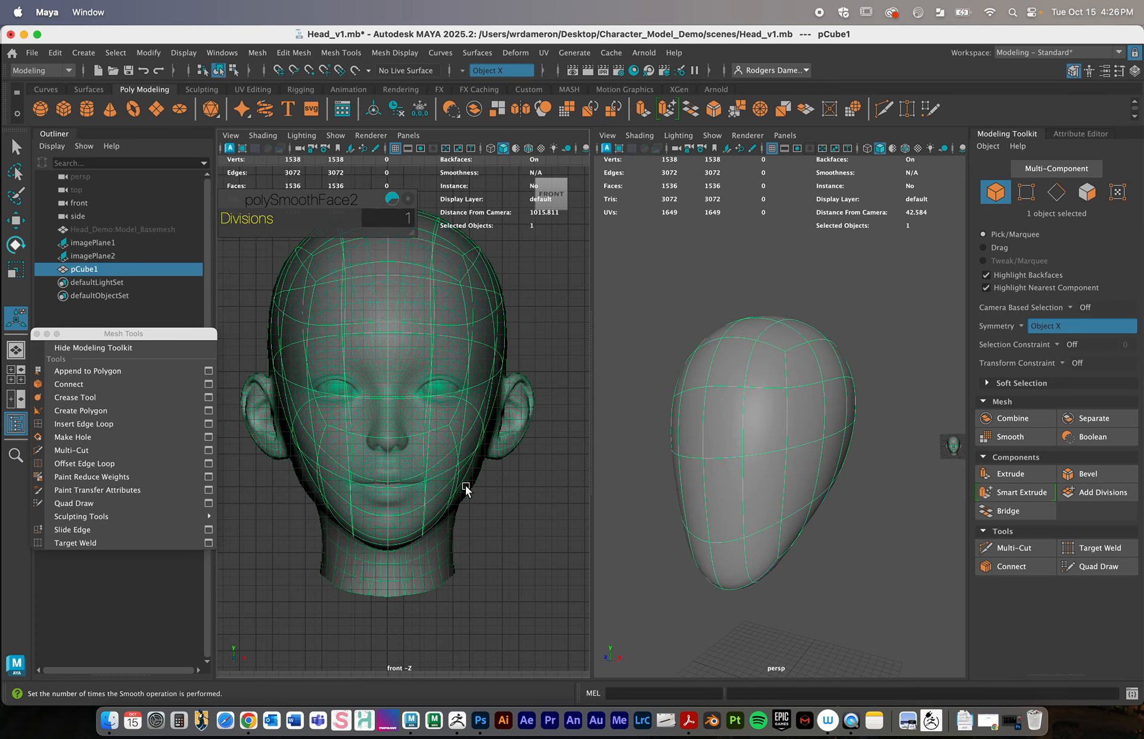
# Try to widen the lower face by moving 28 cheek, jaw and chin vertices outward to about X 5.90
pyautogui.moveTo(477, 481); pyautogui.dragTo(409, 291, button='right')
pyautogui.keyDown('alt'); pyautogui.moveTo(832, 549); pyautogui.dragTo(745, 480); pyautogui.keyUp('alt')
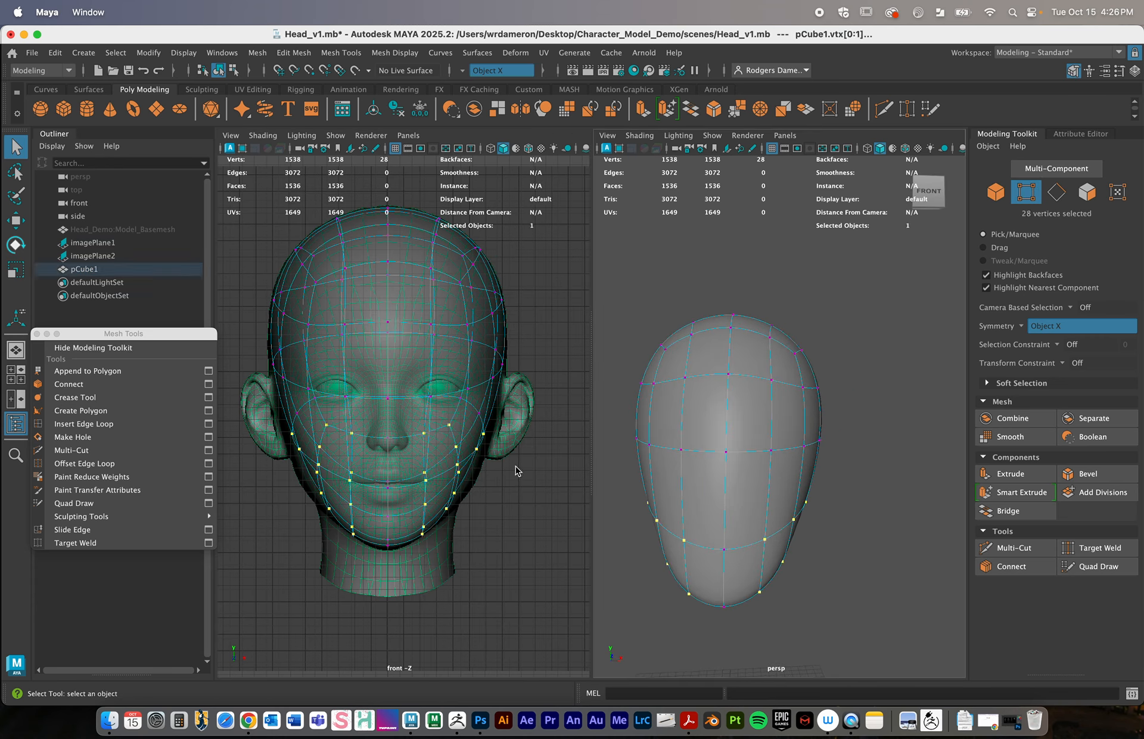
pyautogui.press('w')
pyautogui.moveTo(524, 485); pyautogui.dragTo(523, 487)
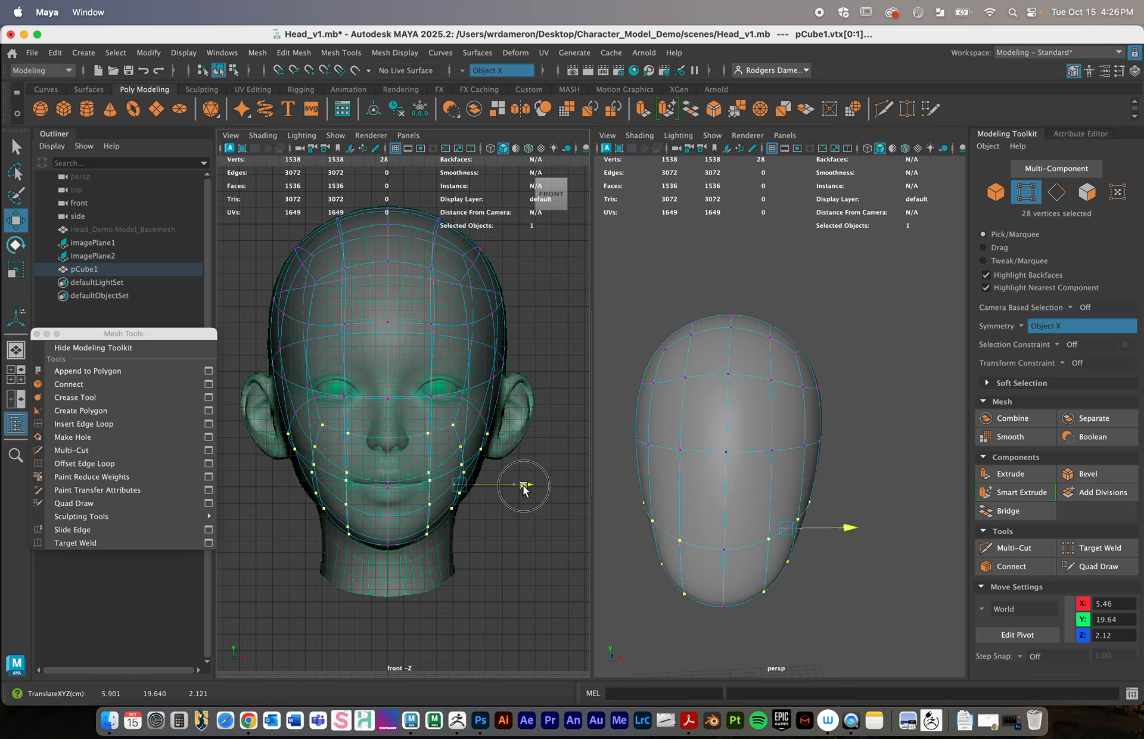
pyautogui.click(517, 536)
# Select 20 cheek and jaw vertices, including the extra pair beside the cheeks, and move them outward symmetrically to about X 7.09
pyautogui.moveTo(520, 534); pyautogui.dragTo(439, 407)
pyautogui.keyDown('alt'); pyautogui.moveTo(798, 518); pyautogui.dragTo(722, 529); pyautogui.keyUp('alt')
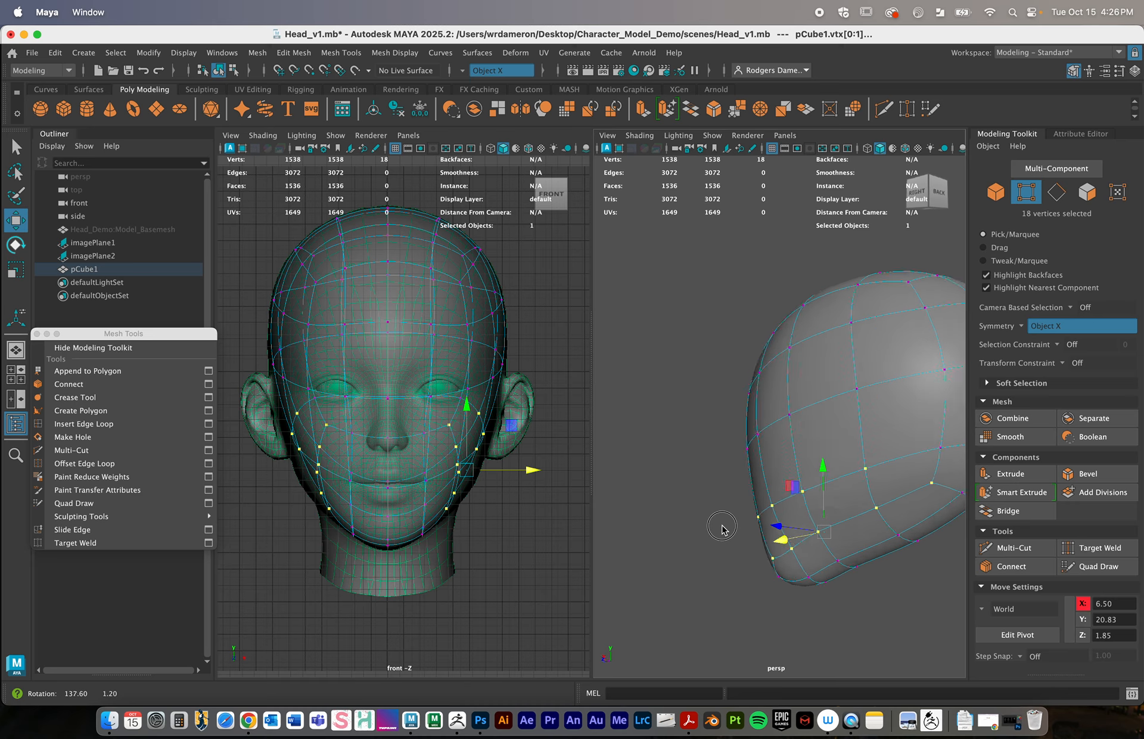
pyautogui.keyDown('alt'); pyautogui.moveTo(834, 510); pyautogui.dragTo(747, 510, button='middle'); pyautogui.keyUp('alt')
pyautogui.keyDown('shift'); pyautogui.click(828, 453); pyautogui.keyUp('shift')
pyautogui.keyDown('alt'); pyautogui.moveTo(748, 489); pyautogui.dragTo(840, 494); pyautogui.keyUp('alt')
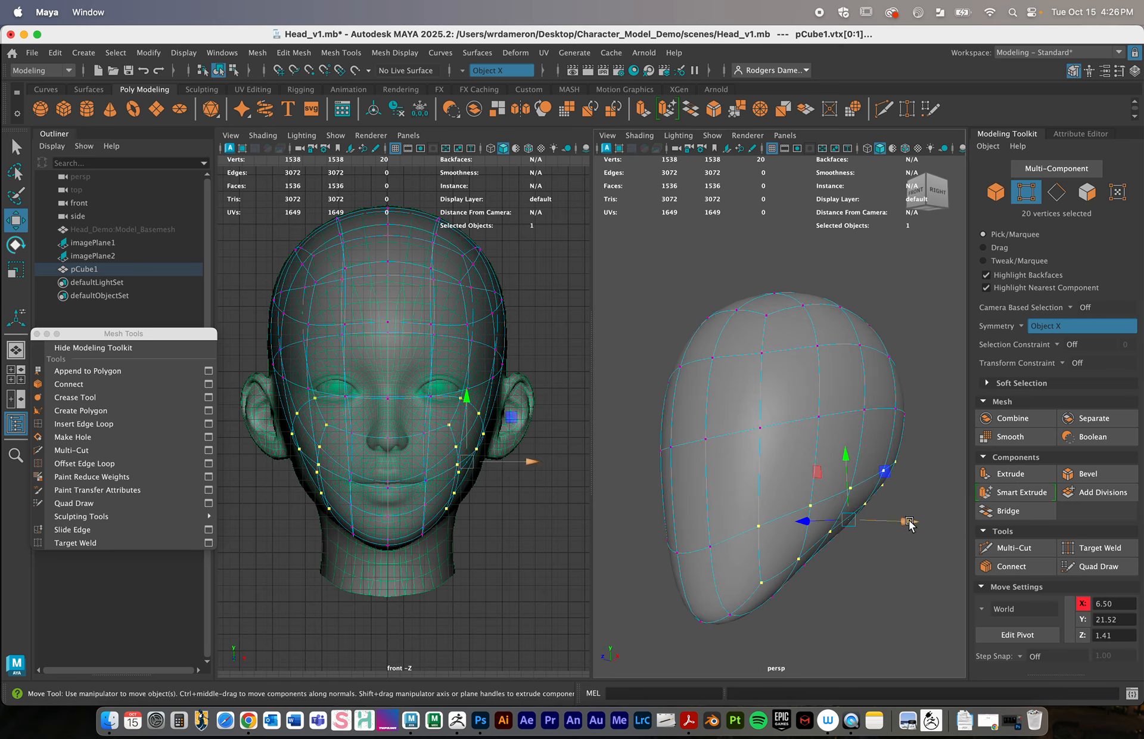
pyautogui.moveTo(909, 522); pyautogui.dragTo(920, 530)
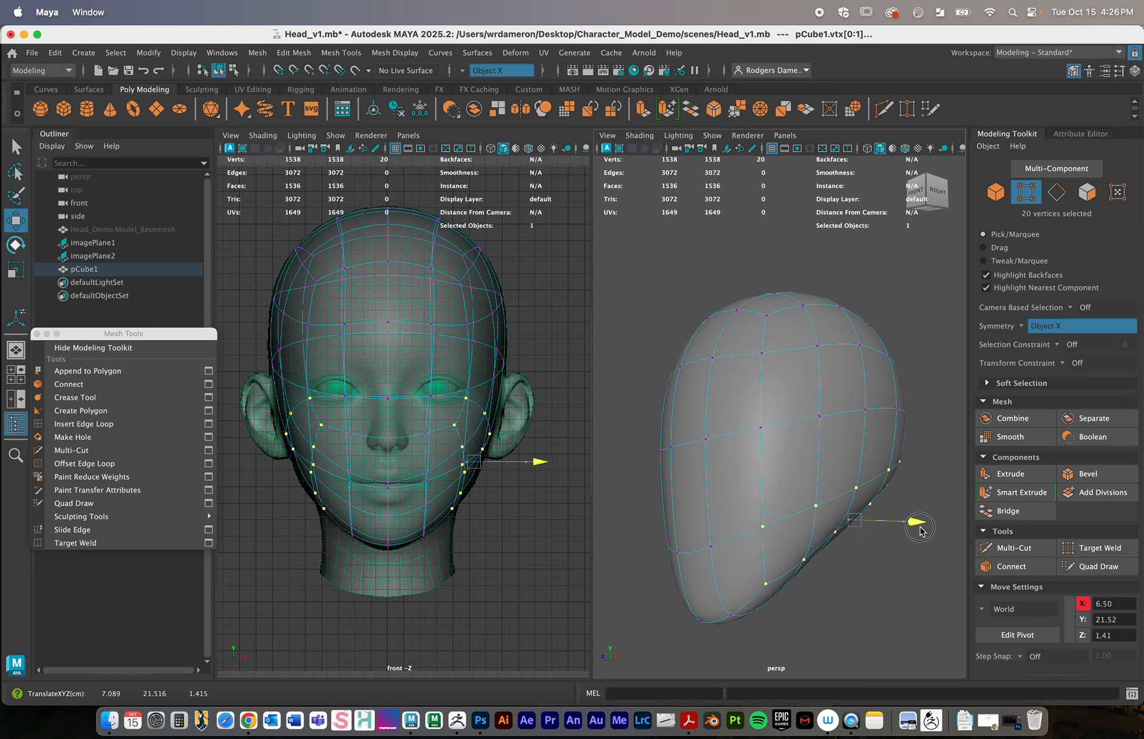
# Return to whole-object selection and check the widened jaw against the front reference and in perspective
pyautogui.press('q')
pyautogui.moveTo(400, 302); pyautogui.dragTo(436, 283, button='right')
pyautogui.keyDown('alt'); pyautogui.moveTo(448, 438); pyautogui.dragTo(447, 462, button='middle'); pyautogui.keyUp('alt')
pyautogui.moveTo(446, 462)
pyautogui.keyDown('alt'); pyautogui.mouseDown(button='right')
pyautogui.moveTo(413, 449)
pyautogui.moveTo(442, 449)
pyautogui.mouseUp(button='right'); pyautogui.keyUp('alt')
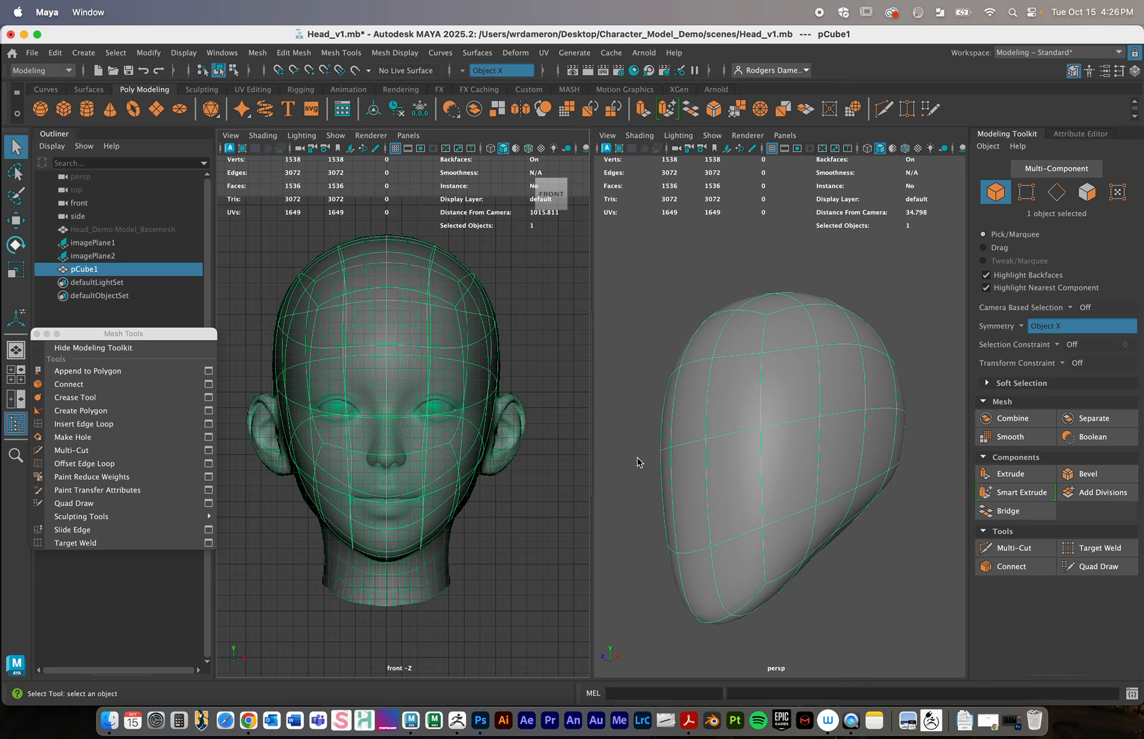
pyautogui.moveTo(827, 482)
pyautogui.keyDown('alt'); pyautogui.mouseDown()
pyautogui.moveTo(799, 521)
pyautogui.moveTo(846, 503)
pyautogui.moveTo(868, 457)
pyautogui.moveTo(823, 464)
pyautogui.moveTo(844, 488)
pyautogui.mouseUp(); pyautogui.keyUp('alt')
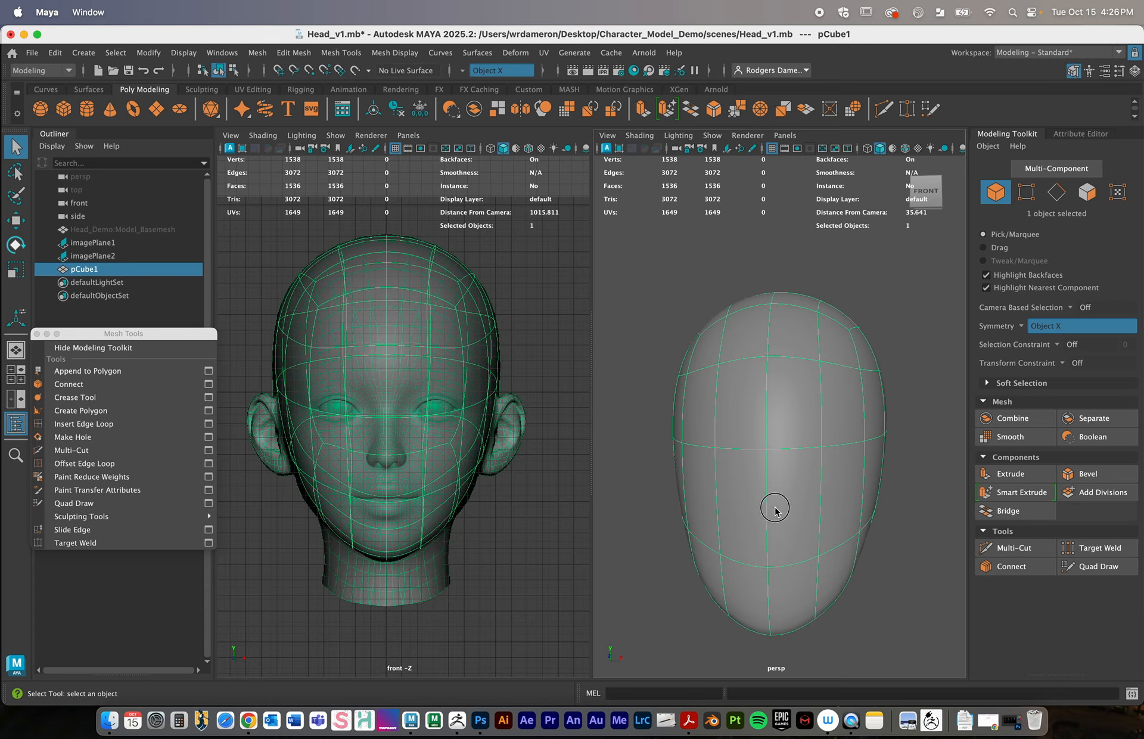
pyautogui.keyDown('alt'); pyautogui.moveTo(771, 505); pyautogui.dragTo(659, 429); pyautogui.keyUp('alt')
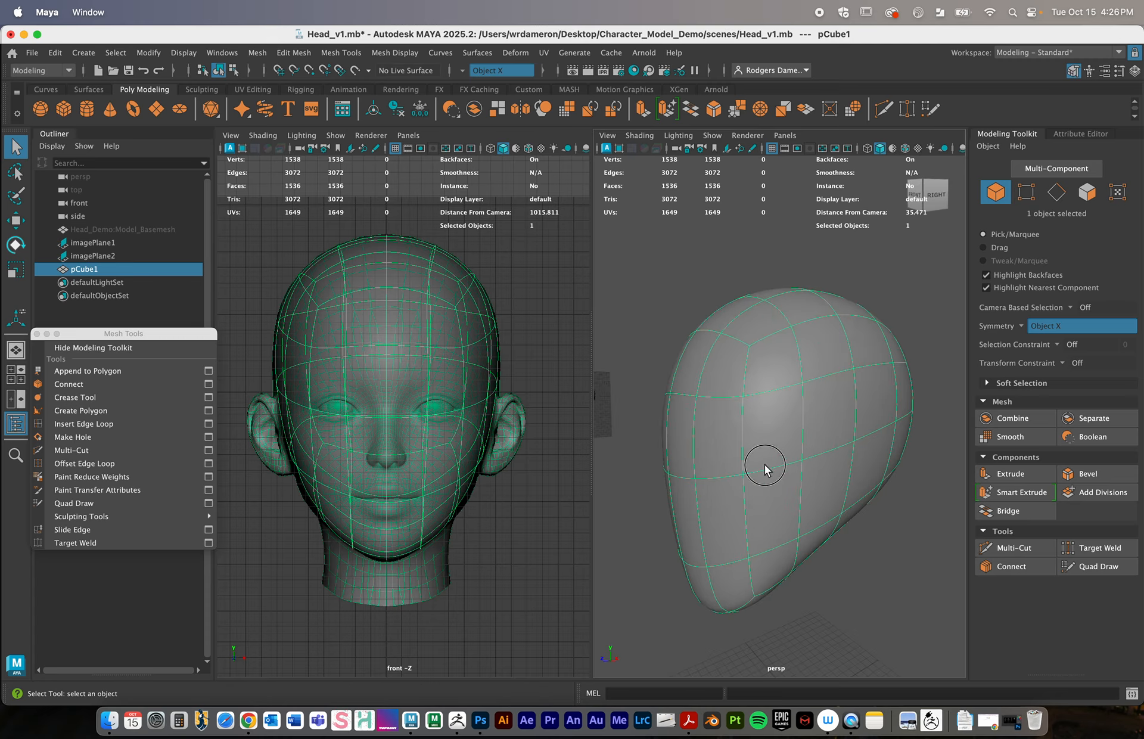
pyautogui.moveTo(764, 463)
pyautogui.keyDown('alt'); pyautogui.mouseDown()
pyautogui.moveTo(745, 466)
pyautogui.moveTo(773, 463)
pyautogui.mouseUp(); pyautogui.keyUp('alt')
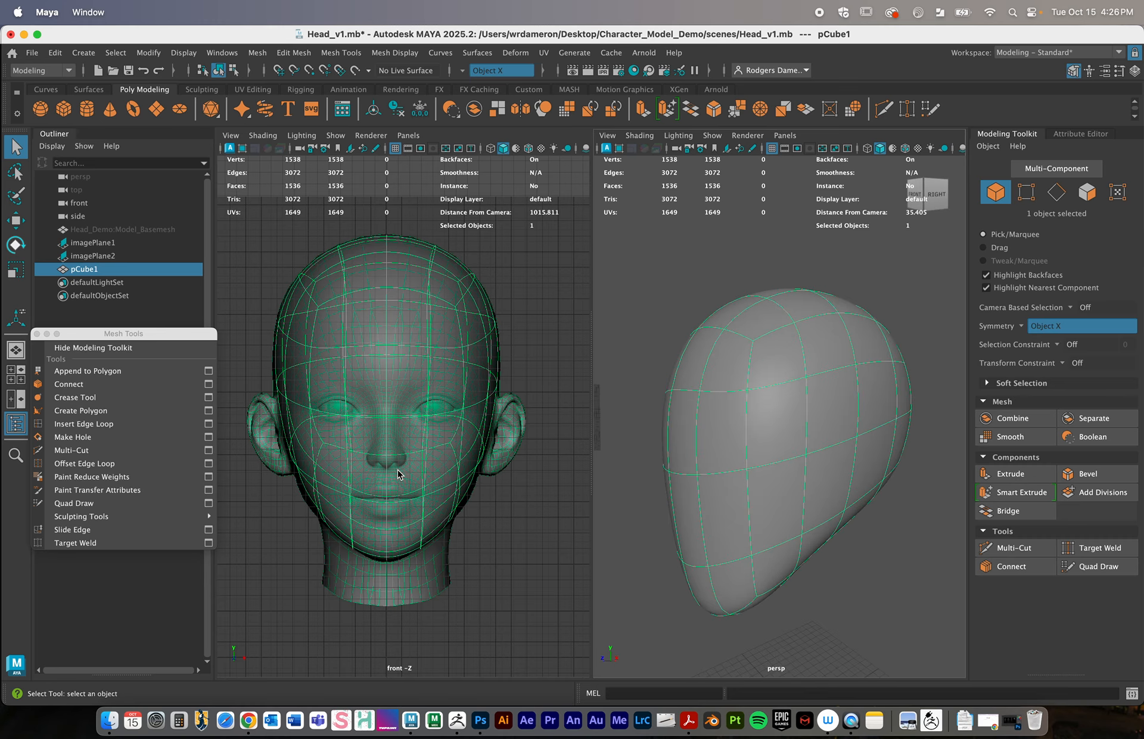
# Start the Insert Edge Loop tool over the face and switch the head mesh from smooth preview to its unsmoothed polygons
pyautogui.keyDown('alt'); pyautogui.moveTo(398, 474); pyautogui.dragTo(426, 481, button='right'); pyautogui.keyUp('alt')
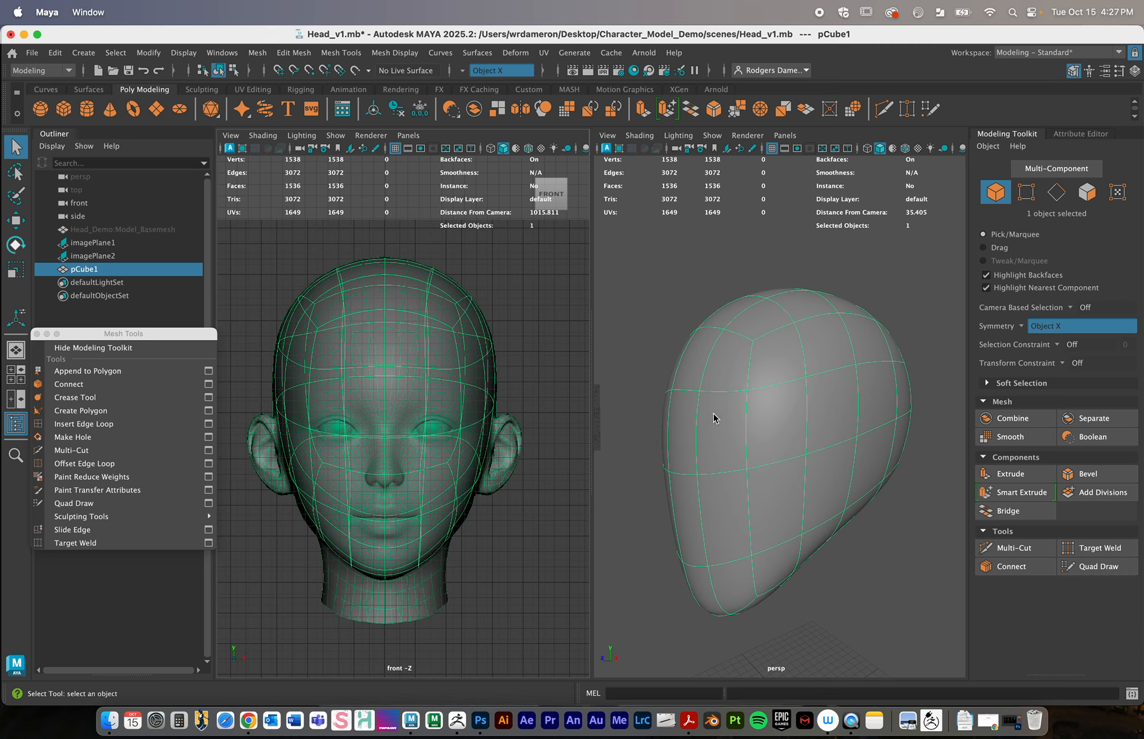
pyautogui.keyDown('alt'); pyautogui.moveTo(373, 439); pyautogui.dragTo(480, 437, button='right'); pyautogui.keyUp('alt')
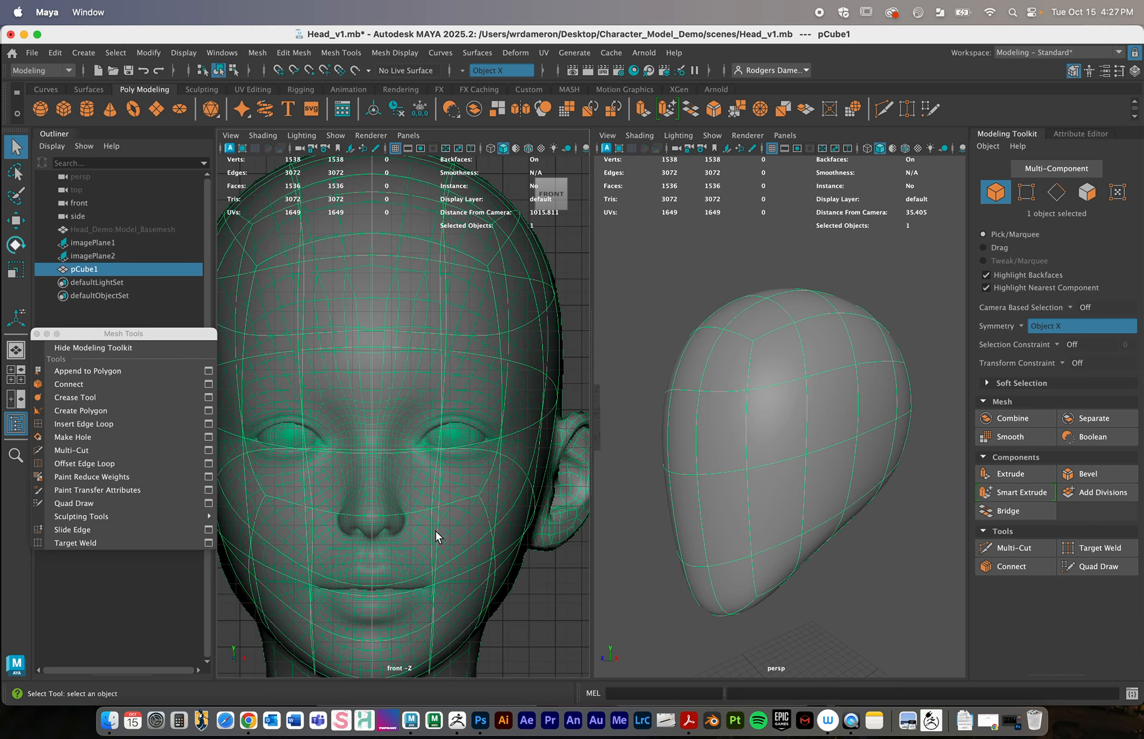
pyautogui.click(98, 426)
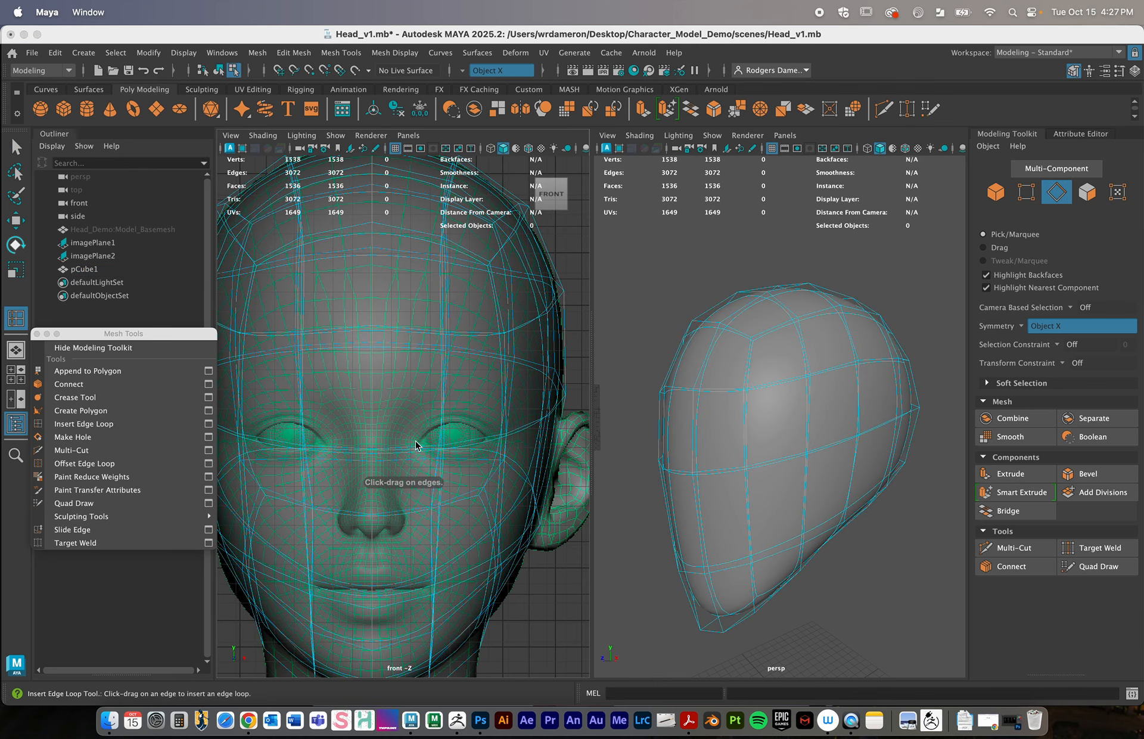
pyautogui.press('1')
pyautogui.click(624, 470)
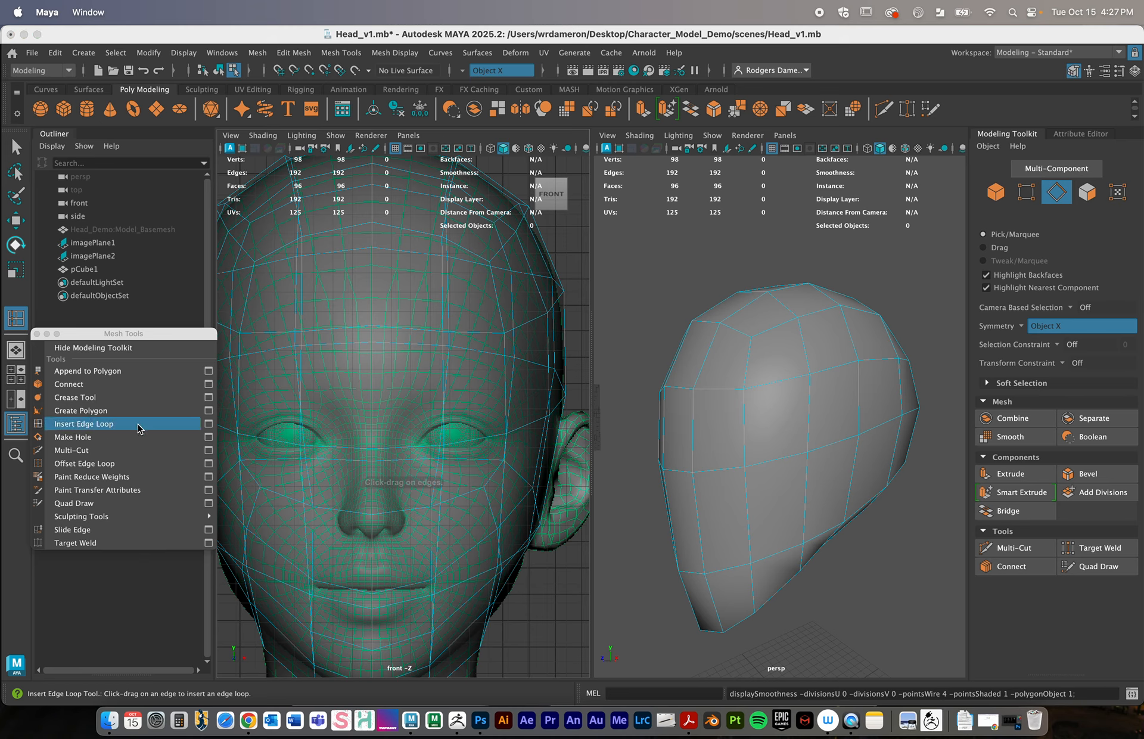
# Review the Insert Edge Loop settings, especially the option to insert with edge flow and its adjustment value
pyautogui.click(104, 428)
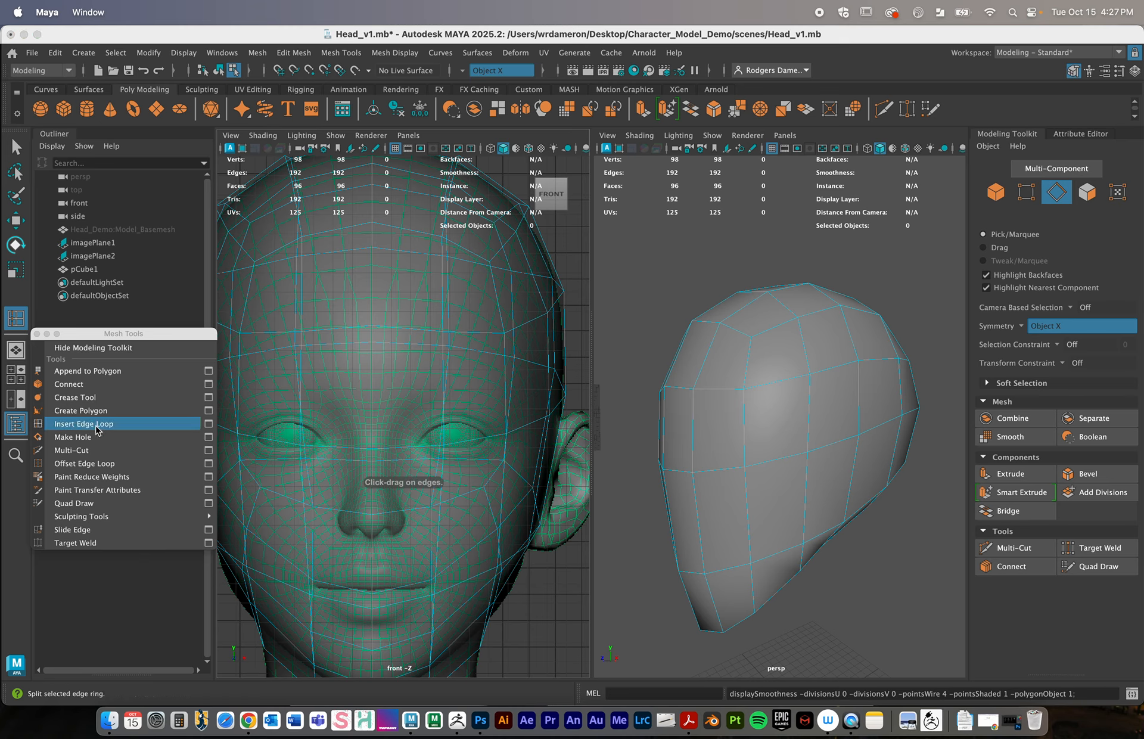
pyautogui.click(208, 424)
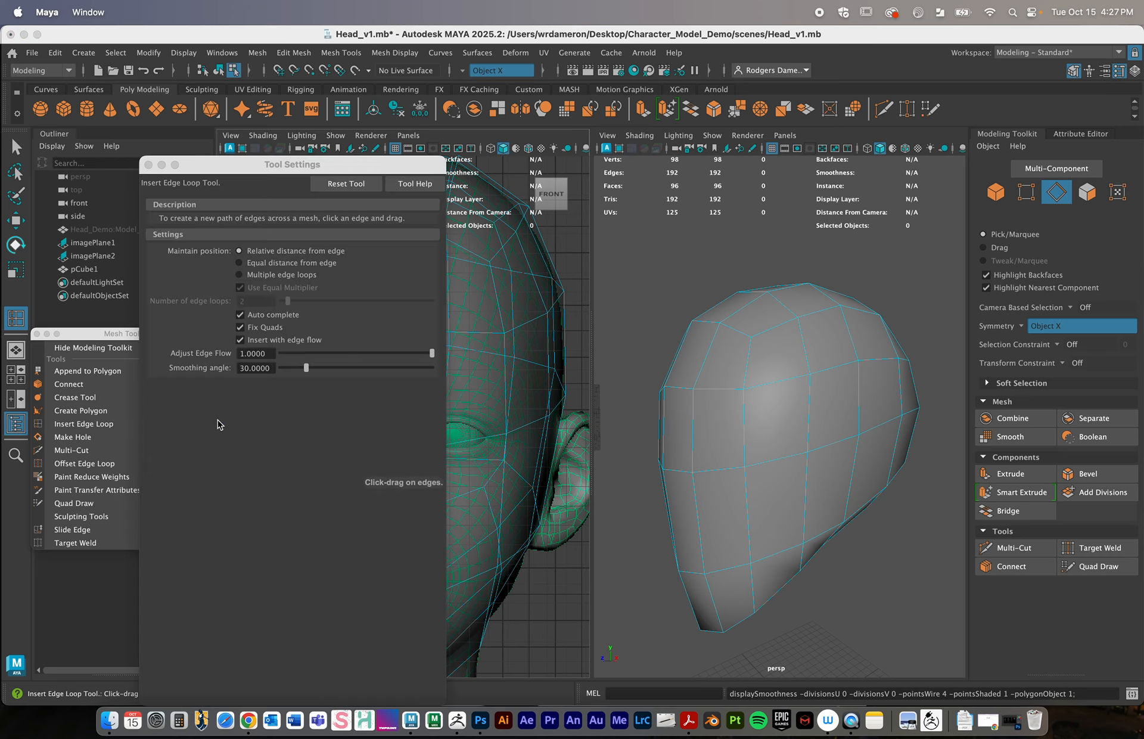
pyautogui.click(241, 341)
pyautogui.click(241, 341)
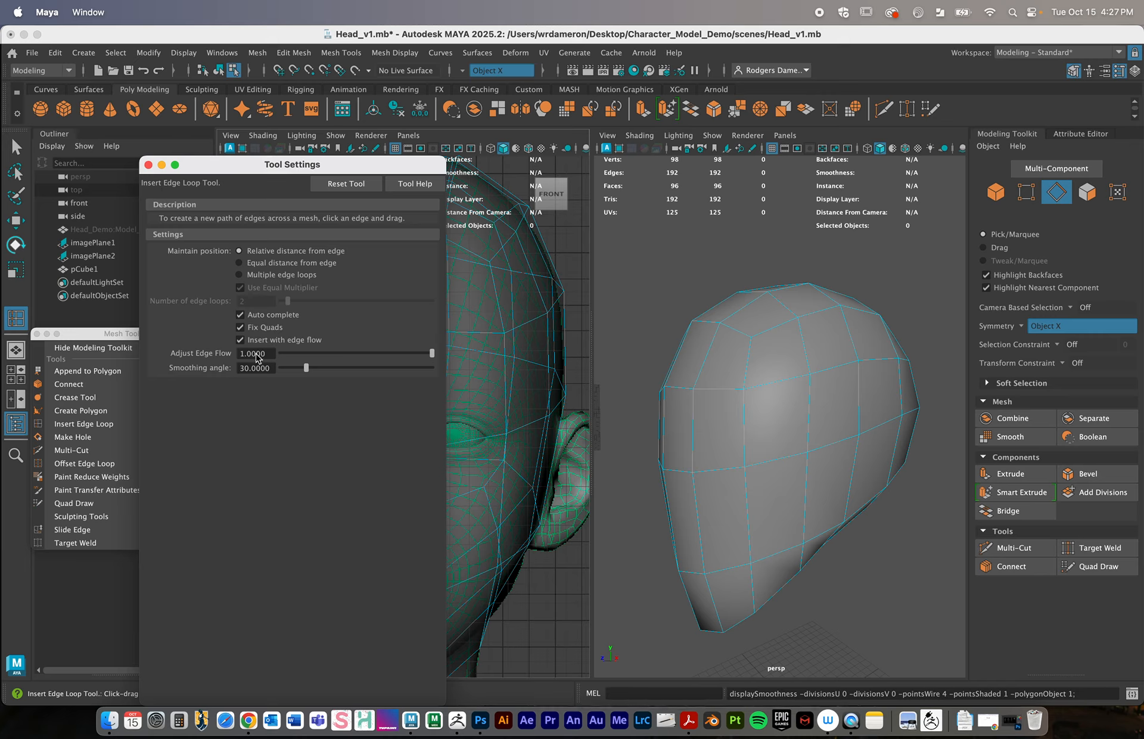
pyautogui.click(149, 165)
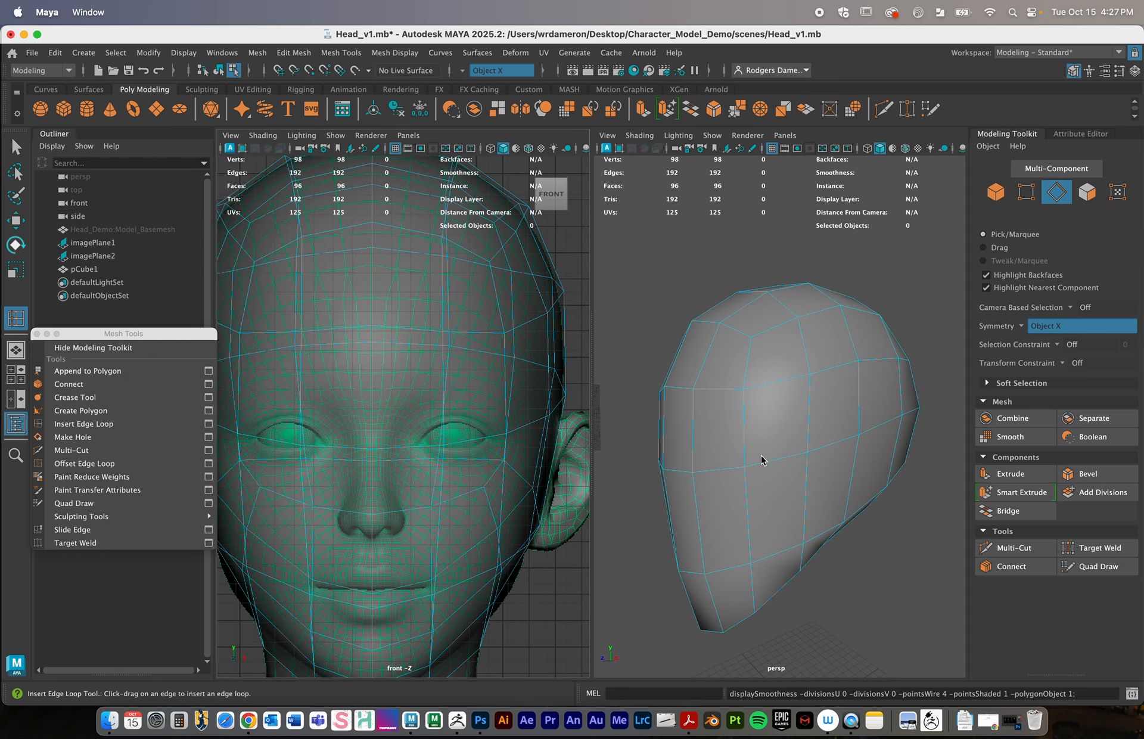
# Insert a mirrored pair of vertical edge loops on either side of the centreline, aligned with the sides of the nose
pyautogui.keyDown('alt'); pyautogui.moveTo(709, 466); pyautogui.dragTo(746, 465); pyautogui.keyUp('alt')
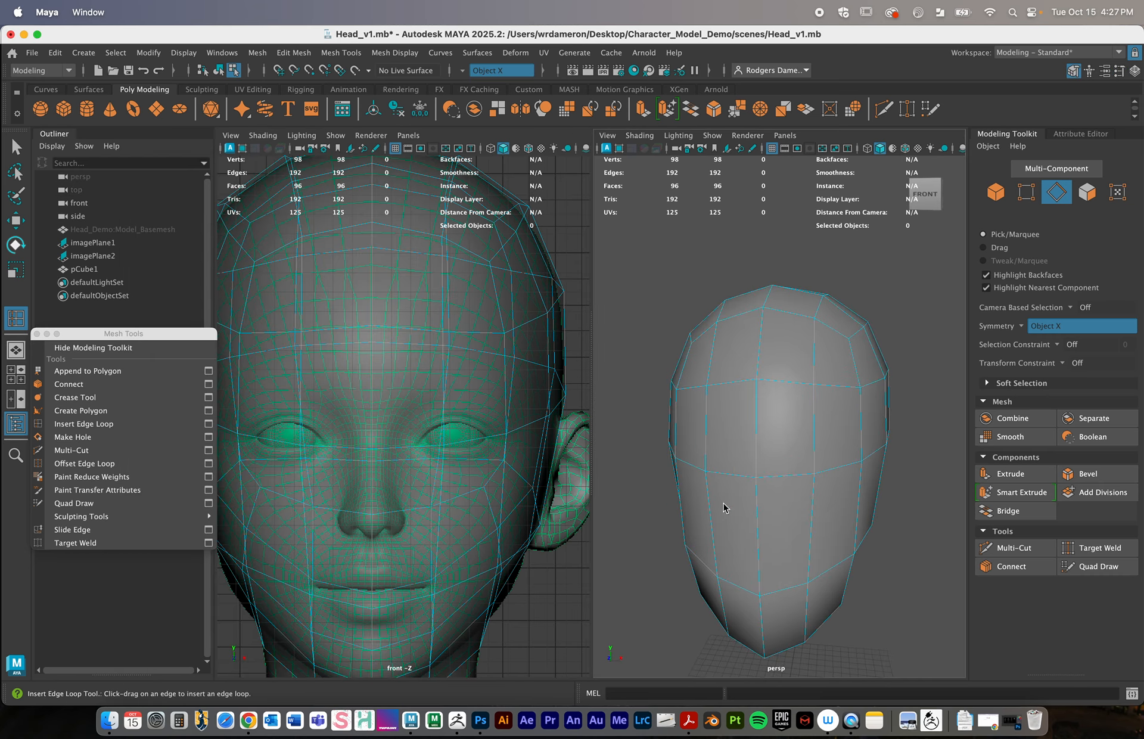
pyautogui.click(403, 450)
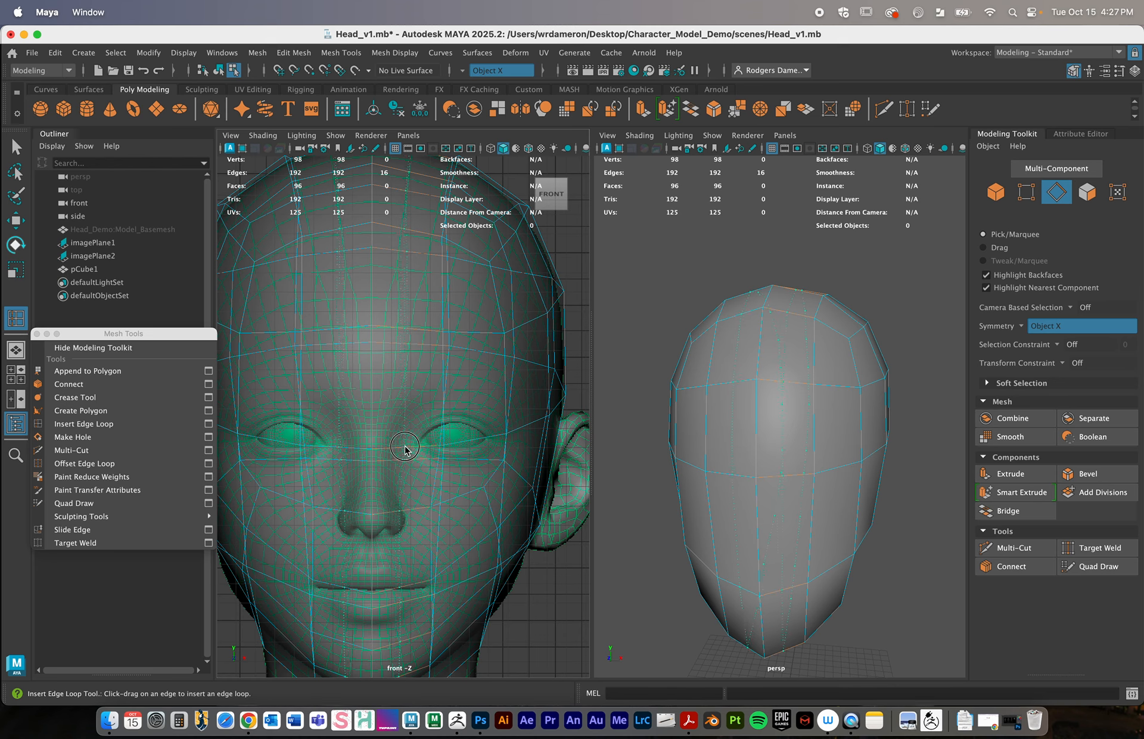
pyautogui.click(403, 448)
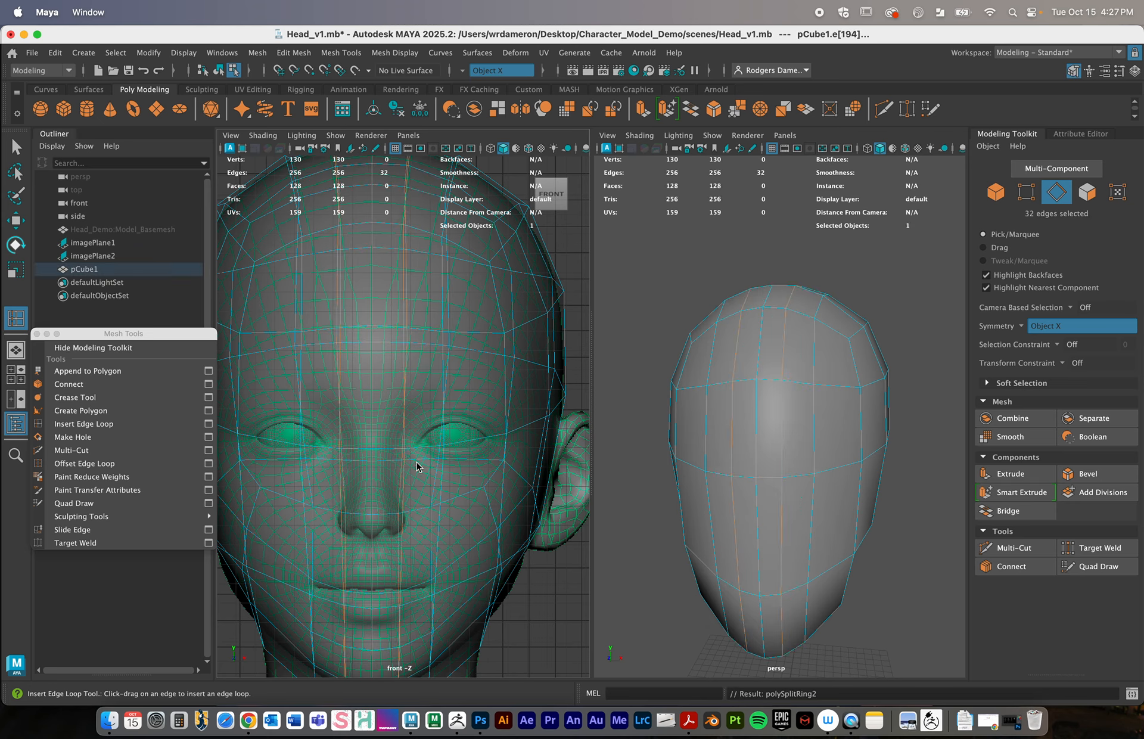
pyautogui.keyDown('alt'); pyautogui.moveTo(799, 536); pyautogui.dragTo(812, 549); pyautogui.keyUp('alt')
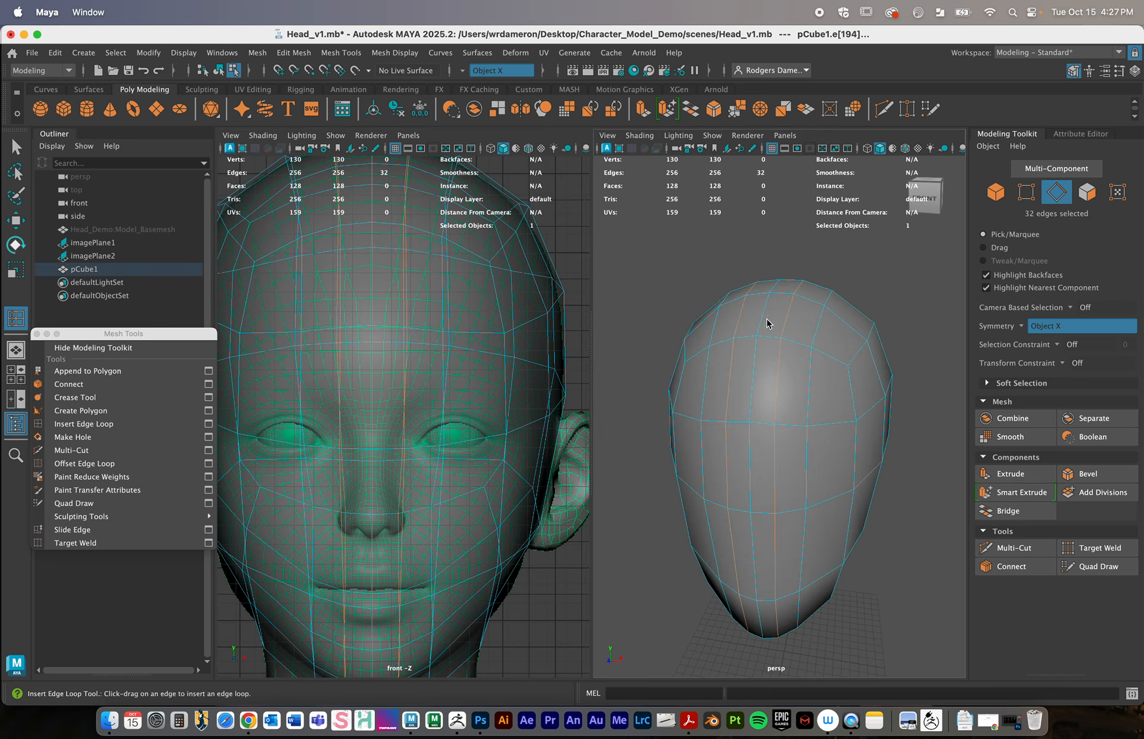
pyautogui.keyDown('alt'); pyautogui.moveTo(766, 323); pyautogui.dragTo(689, 501); pyautogui.keyUp('alt')
pyautogui.keyDown('alt'); pyautogui.moveTo(417, 525); pyautogui.dragTo(422, 472, button='middle'); pyautogui.keyUp('alt')
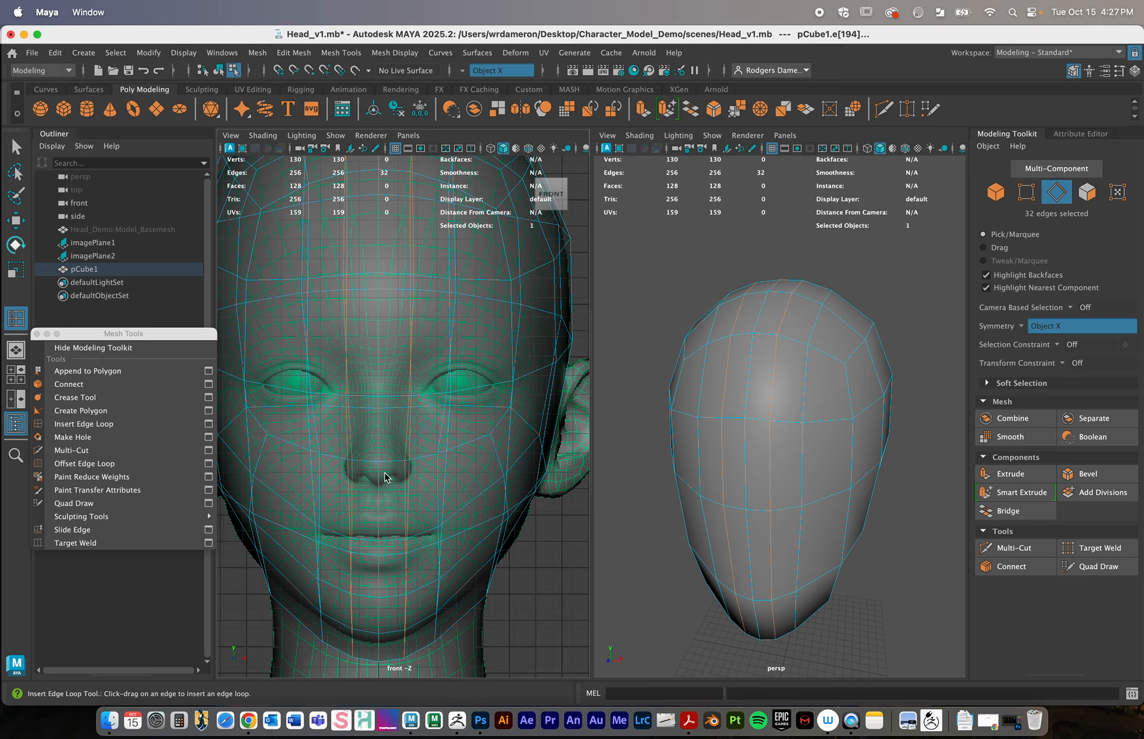
pyautogui.keyDown('alt'); pyautogui.moveTo(882, 516); pyautogui.dragTo(833, 492); pyautogui.keyUp('alt')
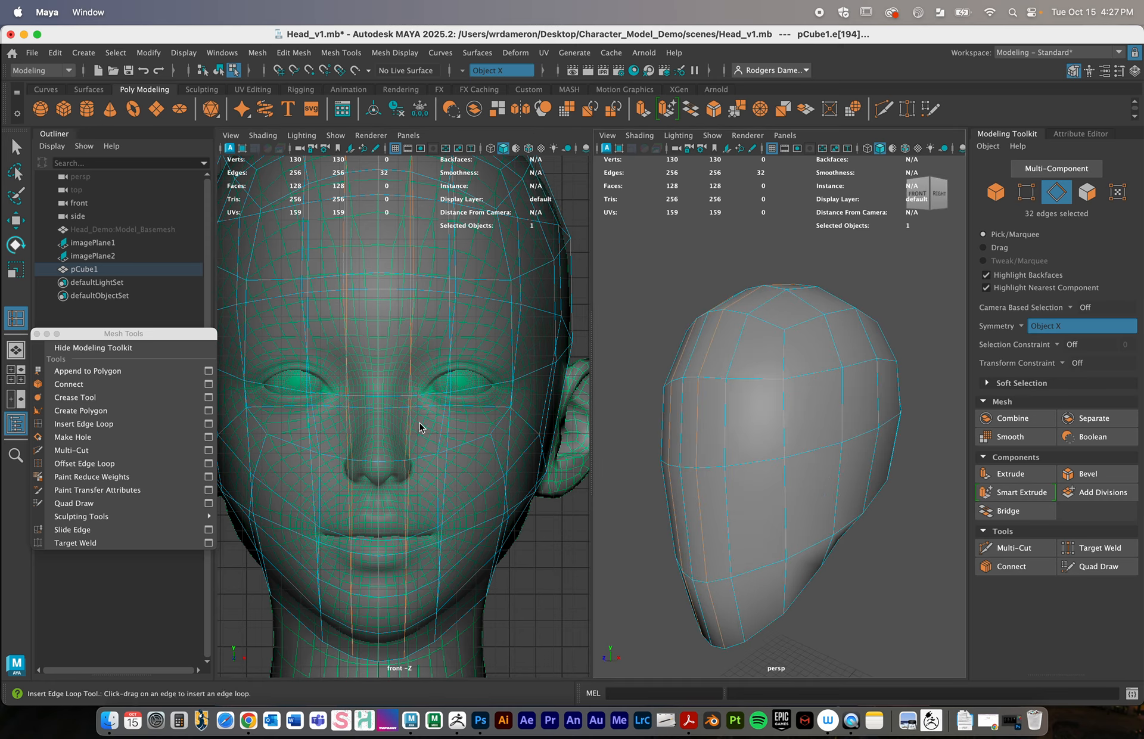
# Select the six central faces from the forehead to the mouth to examine how the new columns fit the nose
pyautogui.press('q')
pyautogui.moveTo(382, 302); pyautogui.dragTo(389, 341, button='right')
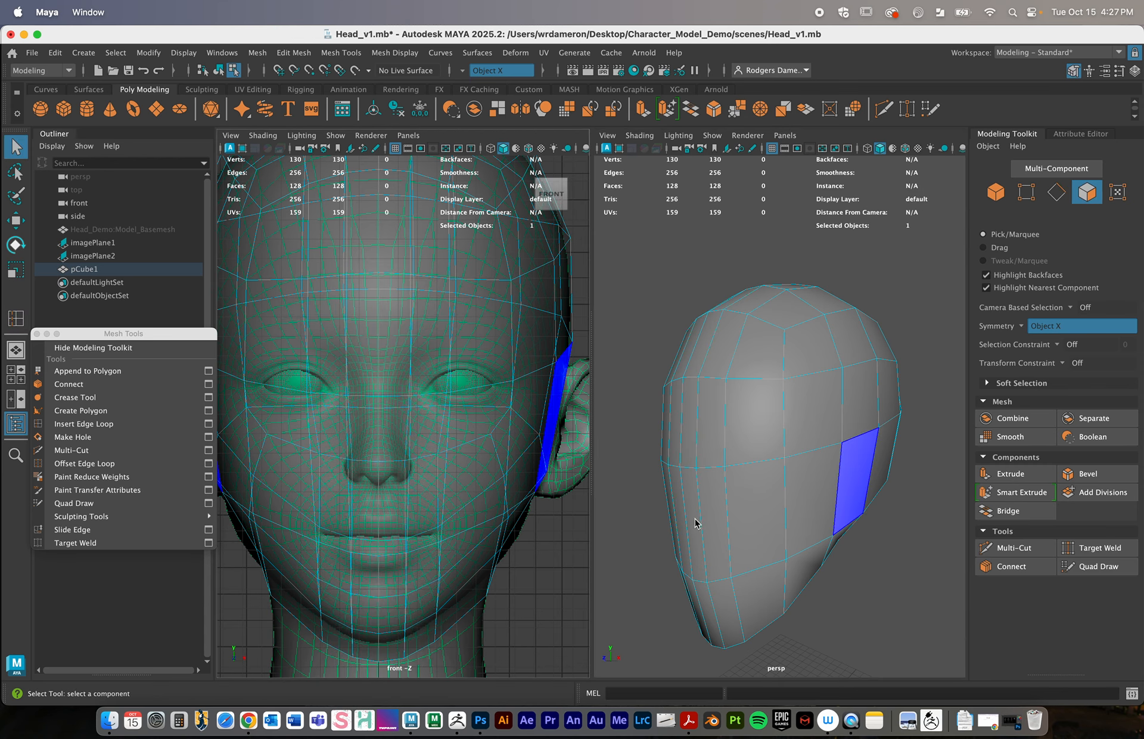
pyautogui.keyDown('alt'); pyautogui.moveTo(707, 519); pyautogui.dragTo(740, 528); pyautogui.keyUp('alt')
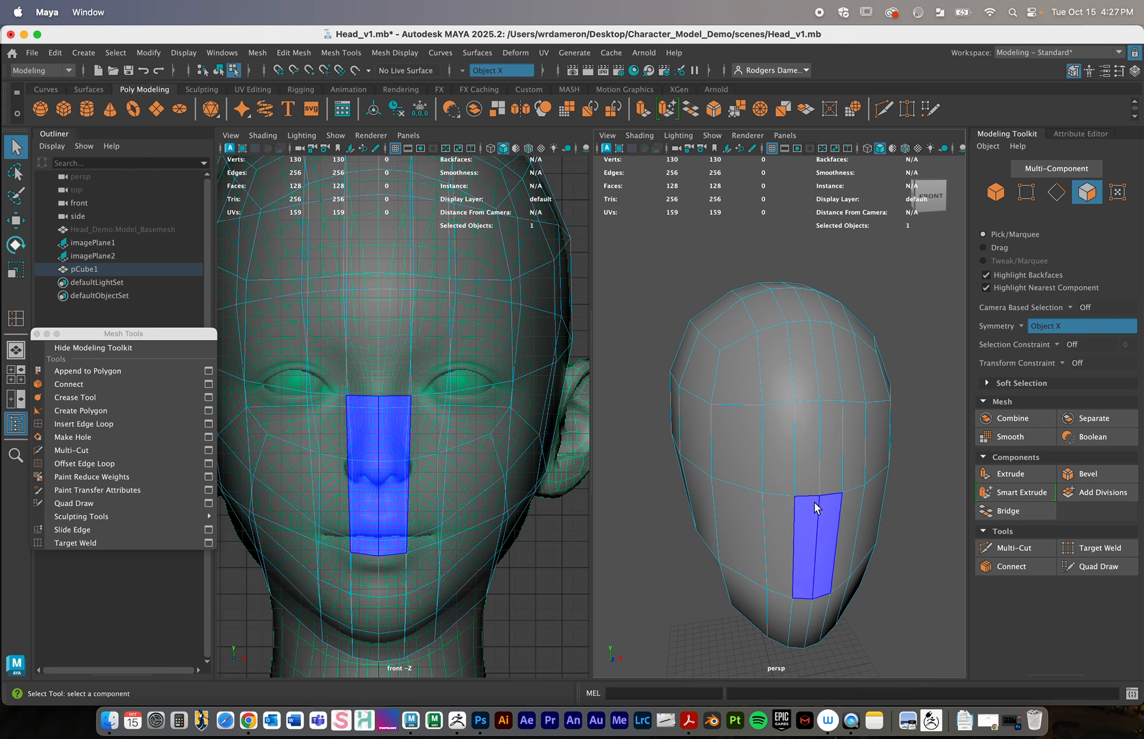
pyautogui.click(384, 382)
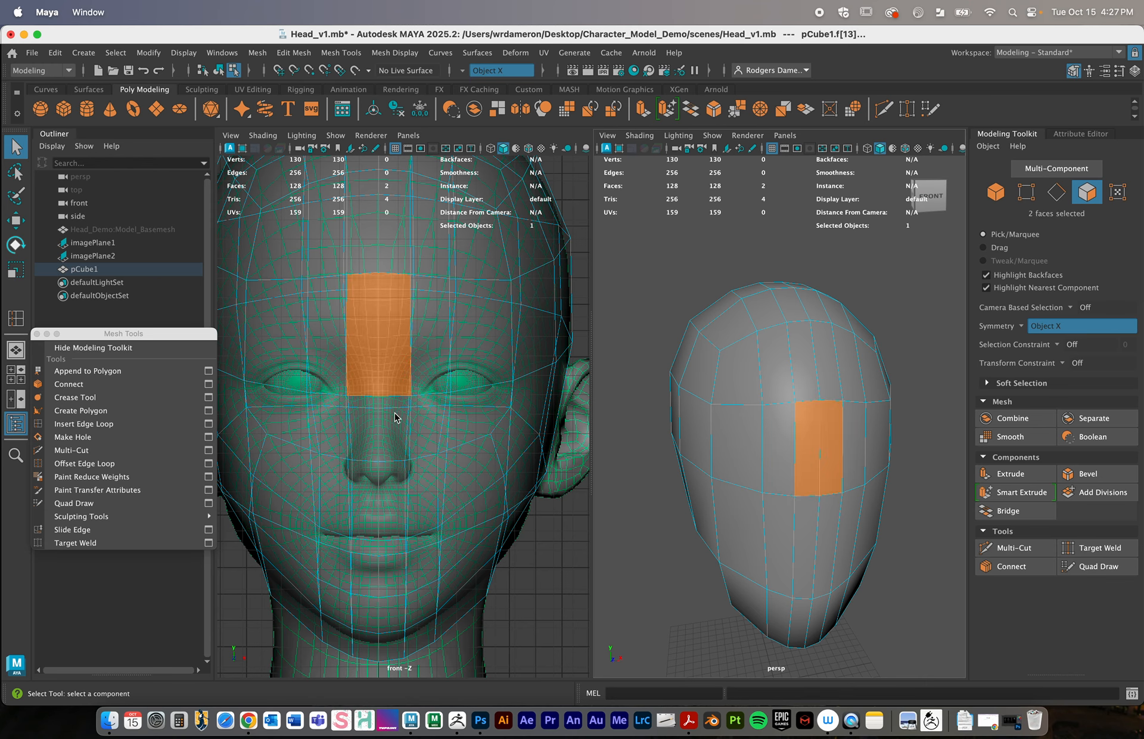
pyautogui.keyDown('shift'); pyautogui.click(412, 468); pyautogui.keyUp('shift')
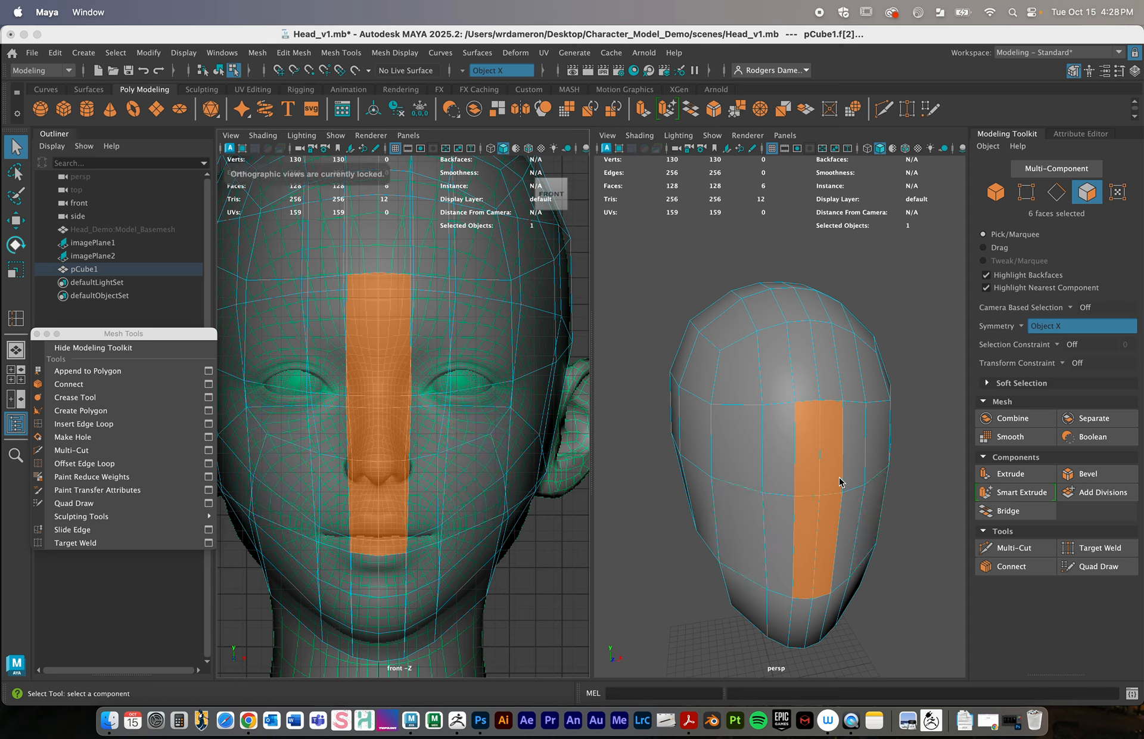
pyautogui.keyDown('alt'); pyautogui.moveTo(840, 482); pyautogui.dragTo(785, 474); pyautogui.keyUp('alt')
pyautogui.scroll(-6, 744, 499)
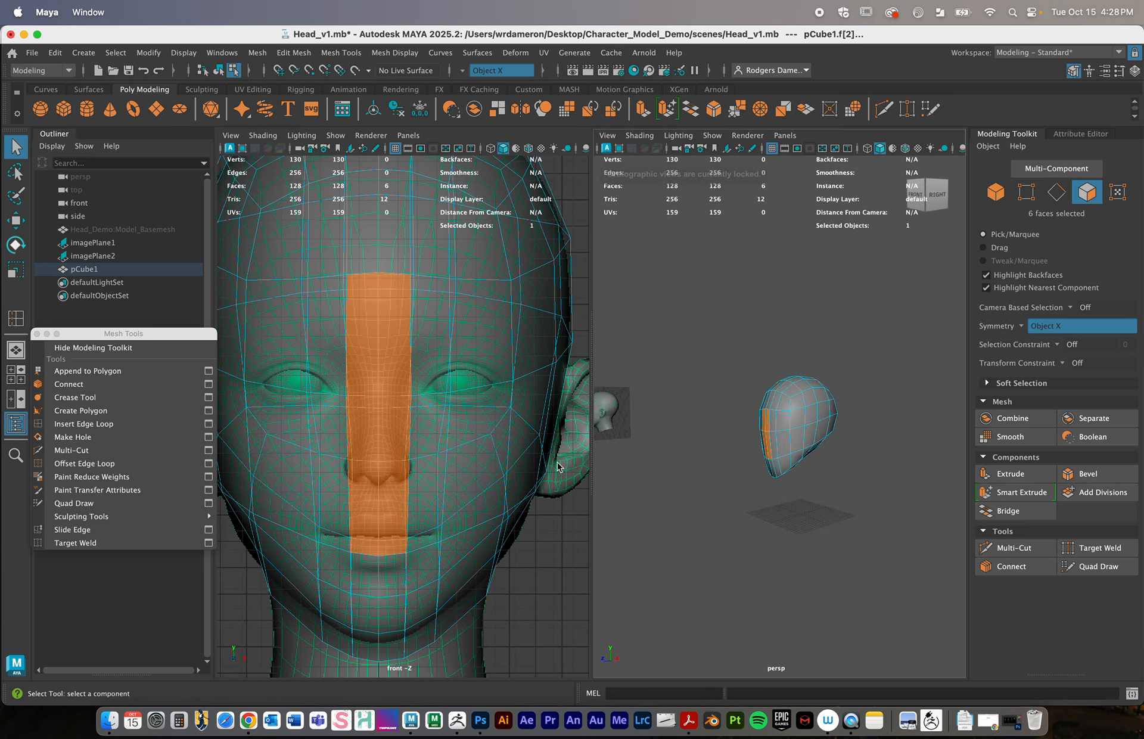
pyautogui.scroll(5, 816, 481)
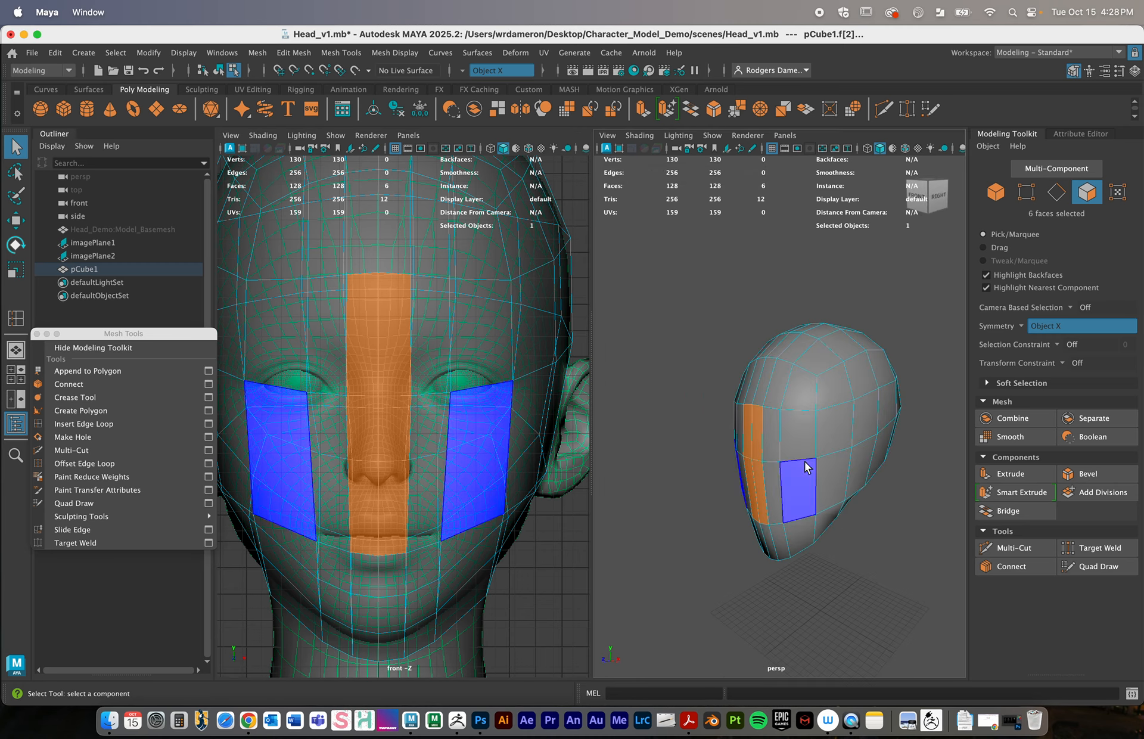
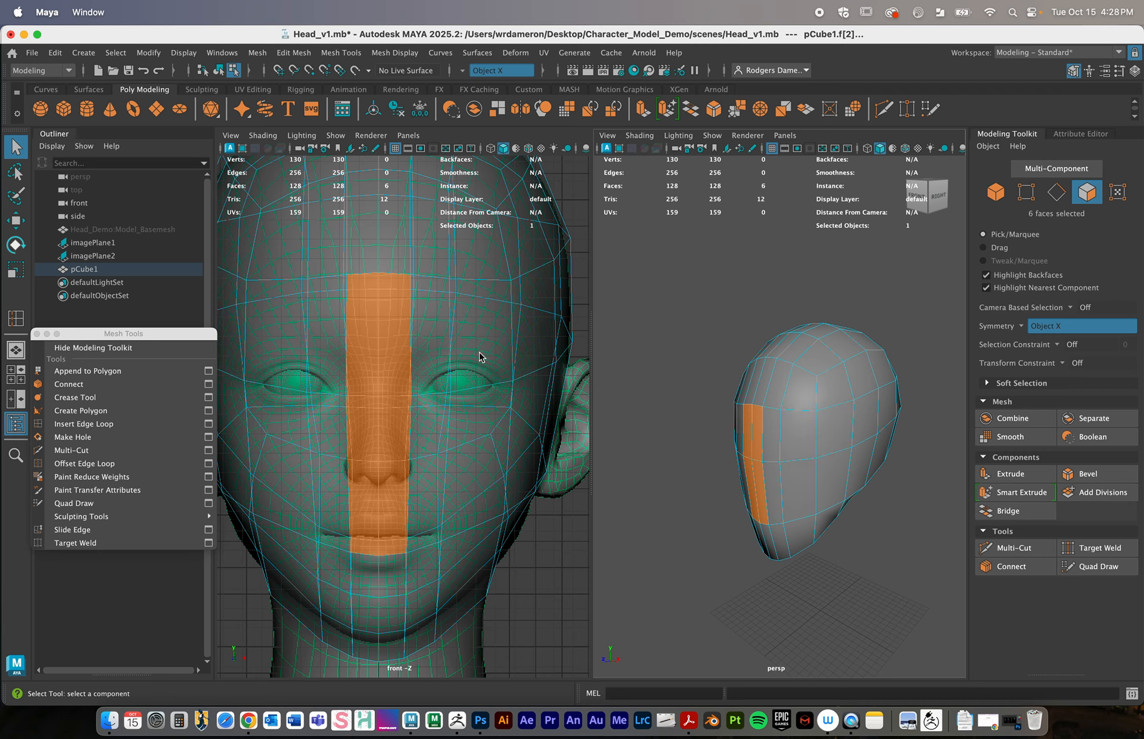
# Return to whole-object selection and insert a horizontal edge loop around the lower face at the height of the nose base
pyautogui.moveTo(811, 425)
pyautogui.keyDown('alt'); pyautogui.mouseDown()
pyautogui.moveTo(845, 424)
pyautogui.moveTo(832, 425)
pyautogui.mouseUp(); pyautogui.keyUp('alt')
pyautogui.moveTo(804, 419); pyautogui.dragTo(885, 277, button='right')
pyautogui.moveTo(765, 416); pyautogui.dragTo(830, 283, button='right')
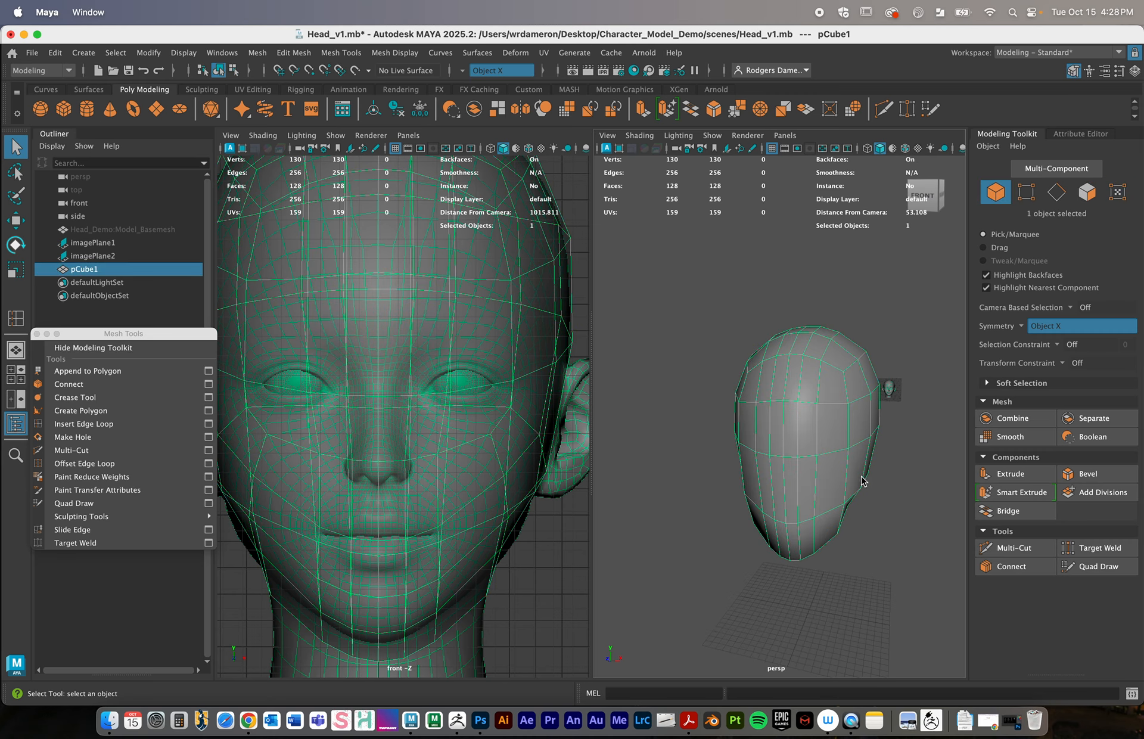
pyautogui.click(107, 424)
pyautogui.keyDown('alt'); pyautogui.moveTo(816, 454); pyautogui.dragTo(788, 453); pyautogui.keyUp('alt')
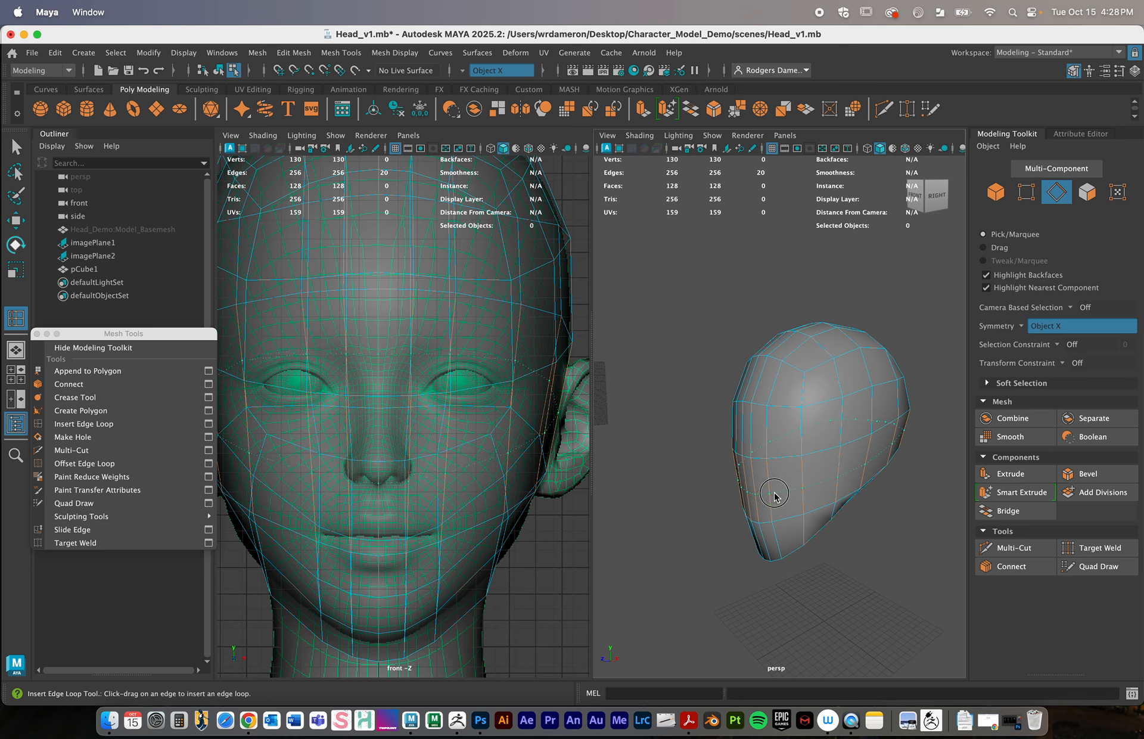
pyautogui.click(774, 494)
pyautogui.keyDown('alt'); pyautogui.moveTo(774, 494); pyautogui.dragTo(741, 504); pyautogui.keyUp('alt')
pyautogui.keyDown('alt'); pyautogui.moveTo(909, 442); pyautogui.dragTo(869, 467); pyautogui.keyUp('alt')
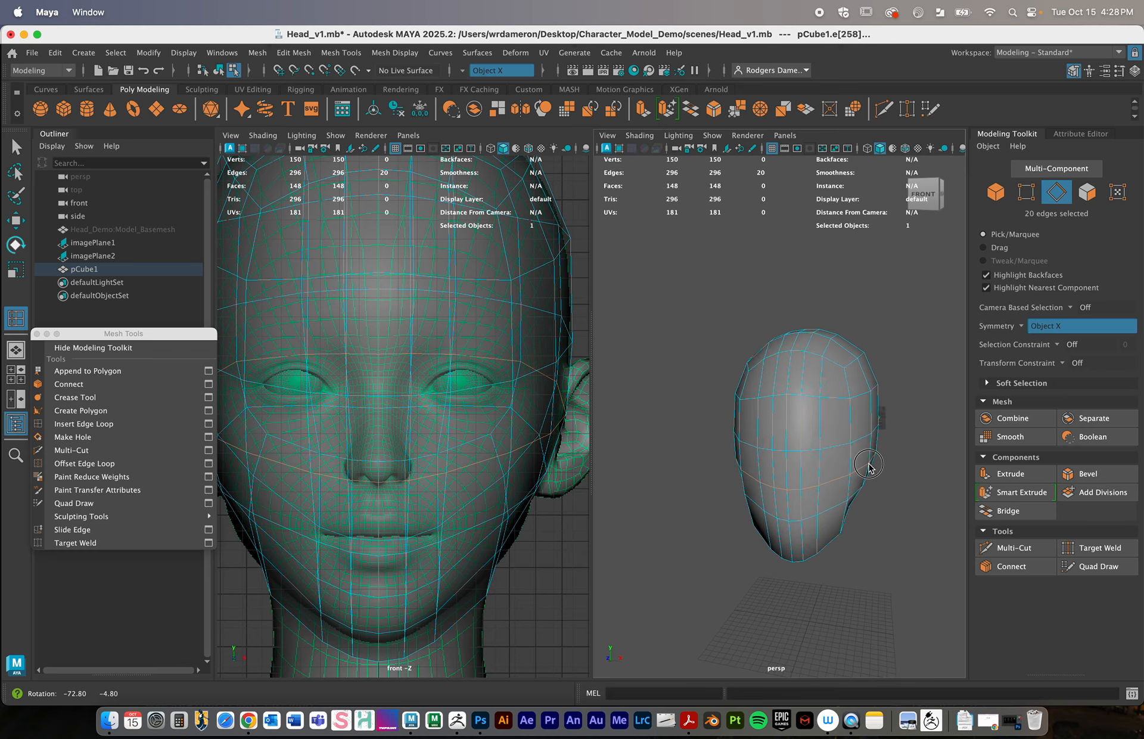
# Select the six central faces from the forehead to the nose base to check the nose area from the front and side
pyautogui.press('q')
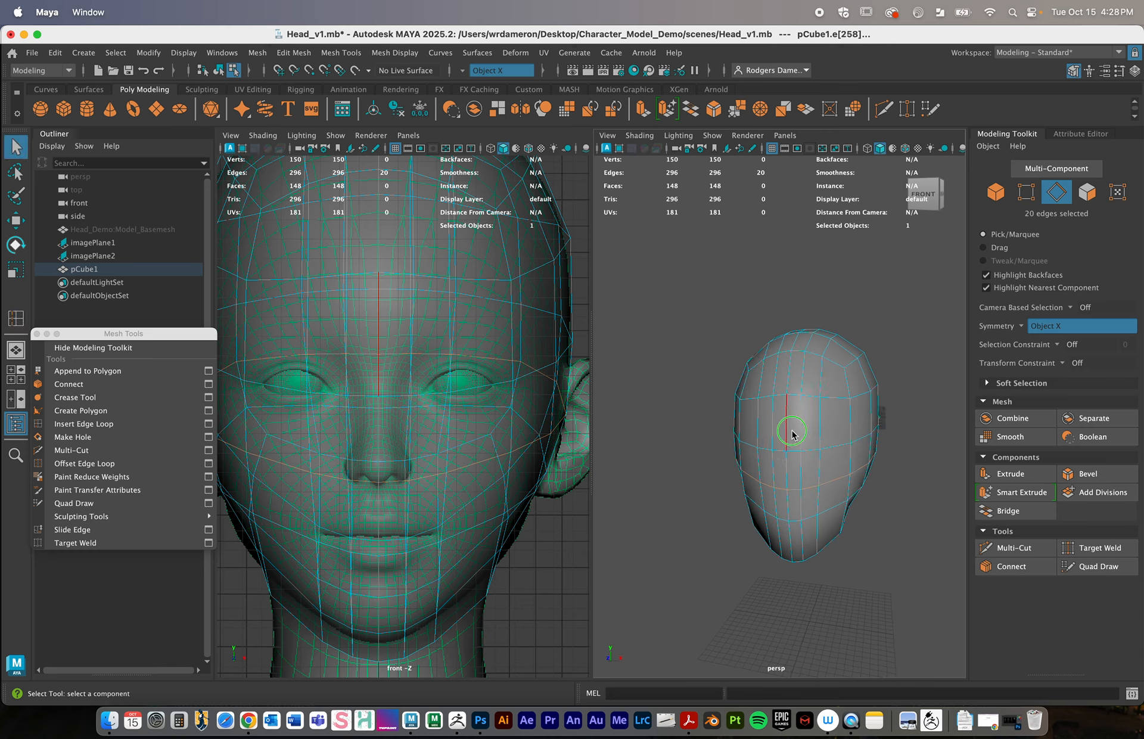
pyautogui.moveTo(792, 302); pyautogui.dragTo(808, 352, button='right')
pyautogui.click(794, 467)
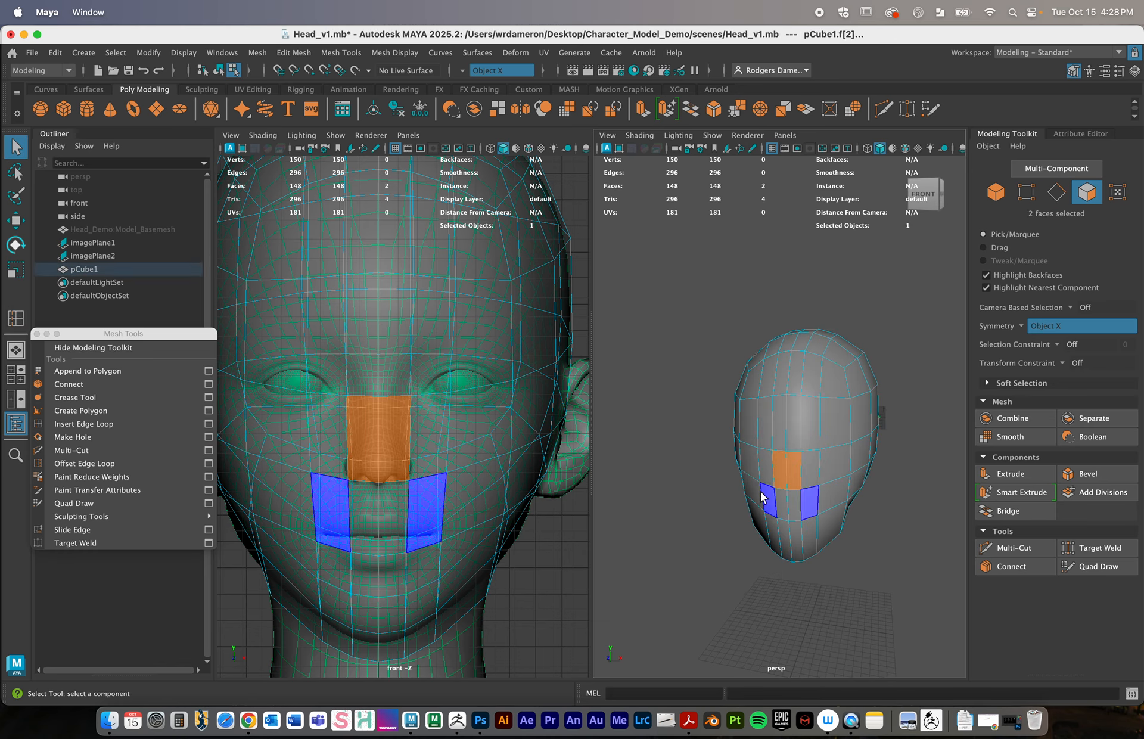
pyautogui.keyDown('alt'); pyautogui.moveTo(430, 466); pyautogui.dragTo(441, 460); pyautogui.keyUp('alt')
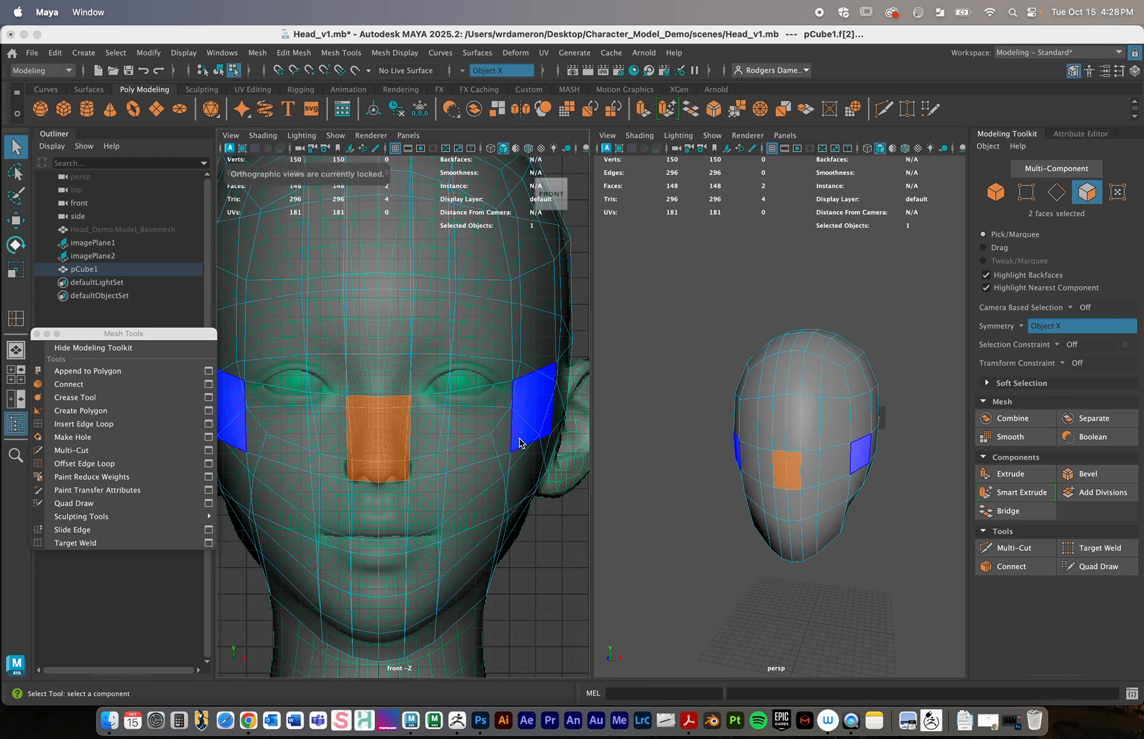
pyautogui.keyDown('alt'); pyautogui.moveTo(859, 501); pyautogui.dragTo(803, 499); pyautogui.keyUp('alt')
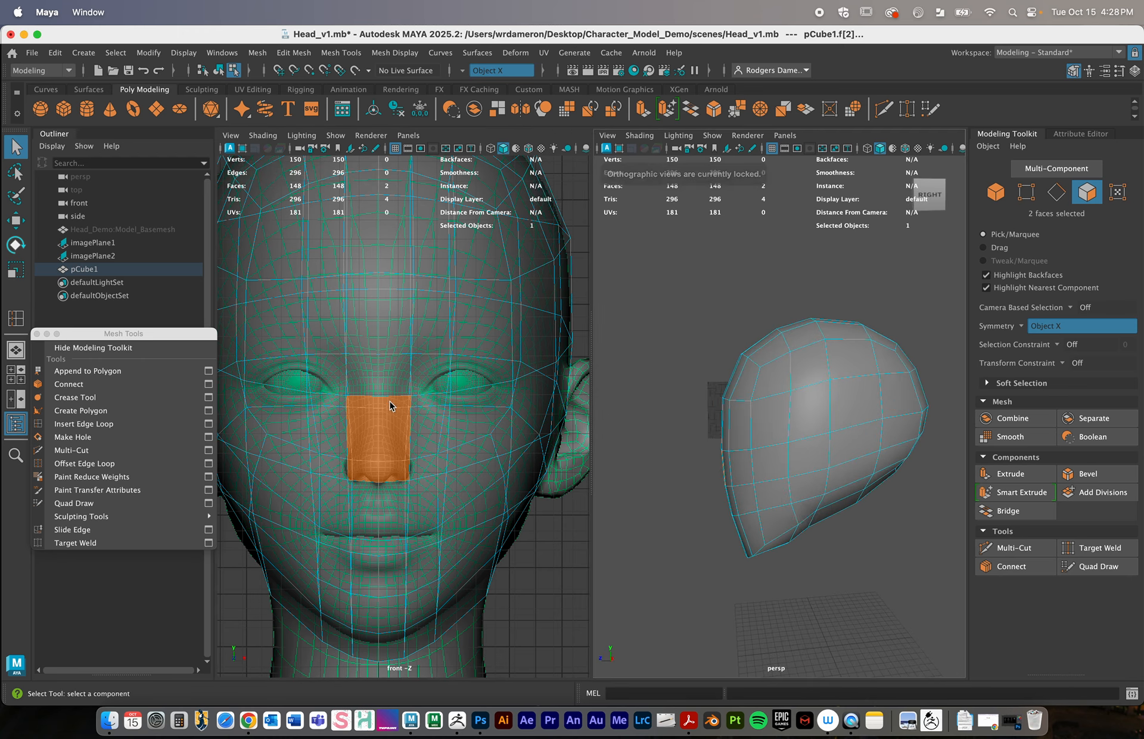
pyautogui.keyDown('shift'); pyautogui.click(394, 369); pyautogui.keyUp('shift')
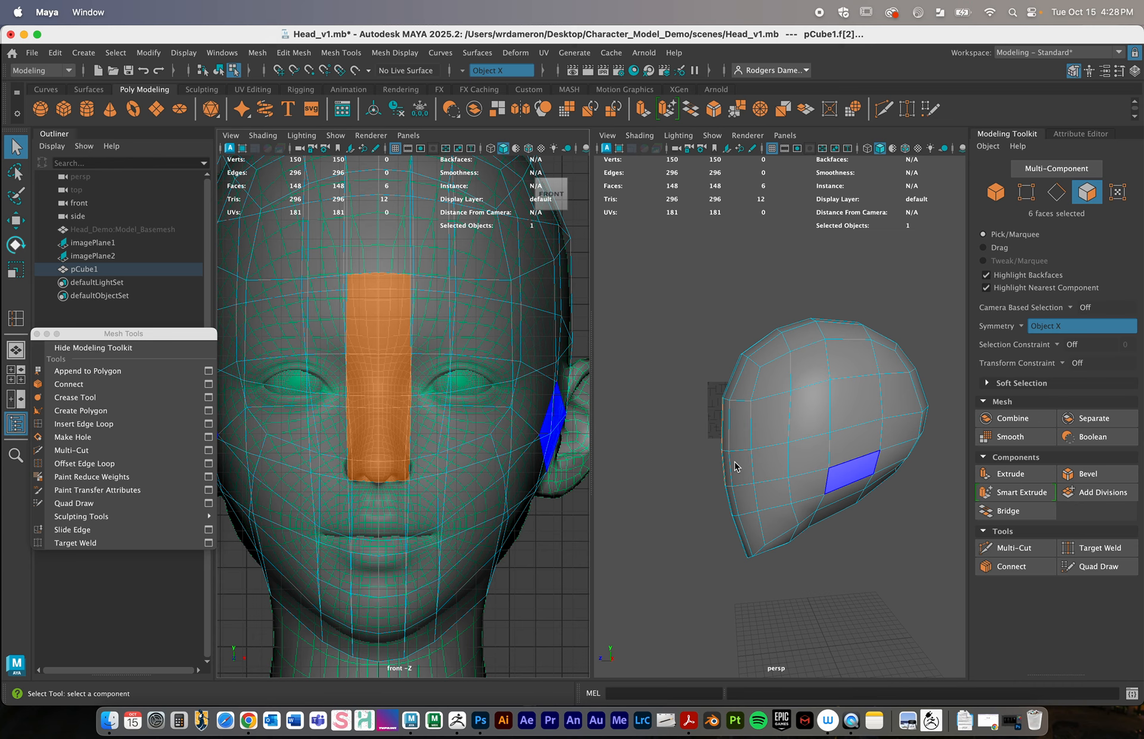
pyautogui.keyDown('alt'); pyautogui.moveTo(735, 462); pyautogui.dragTo(783, 460); pyautogui.keyUp('alt')
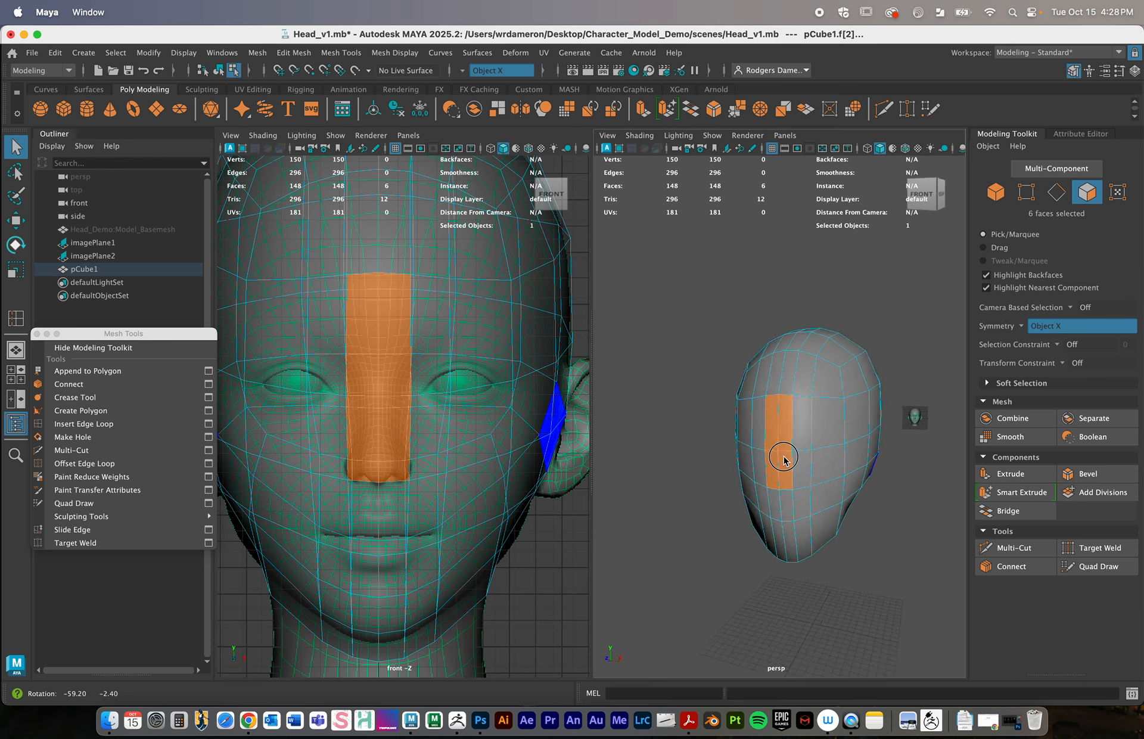
# Select the horizontal edge loop at eye level and move it up slightly to about Y 29.92
pyautogui.moveTo(821, 438); pyautogui.dragTo(828, 278, button='right')
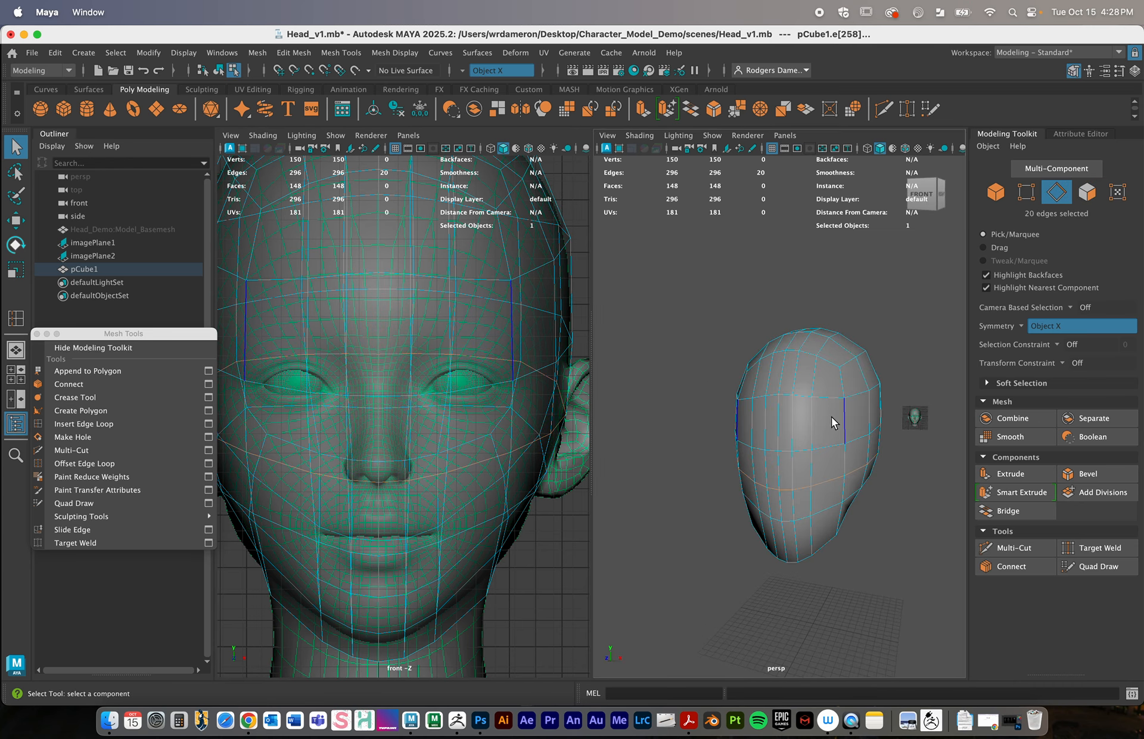
pyautogui.doubleClick(824, 441)
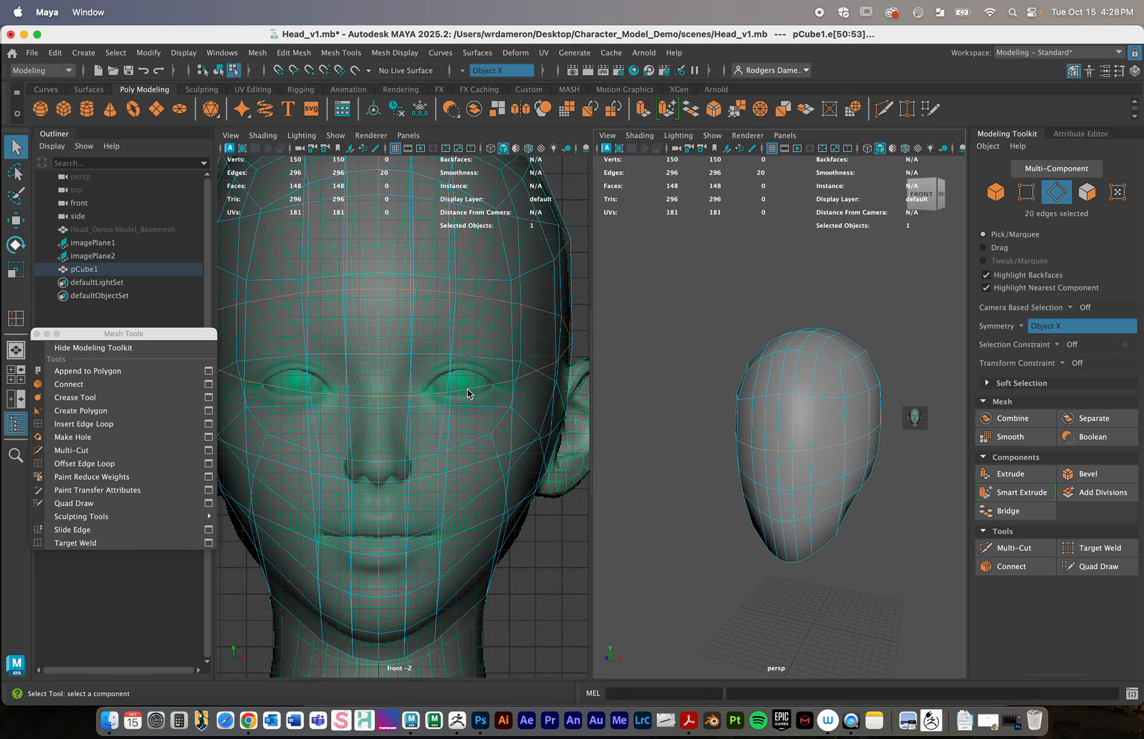
pyautogui.press('w')
pyautogui.moveTo(476, 284); pyautogui.dragTo(476, 271)
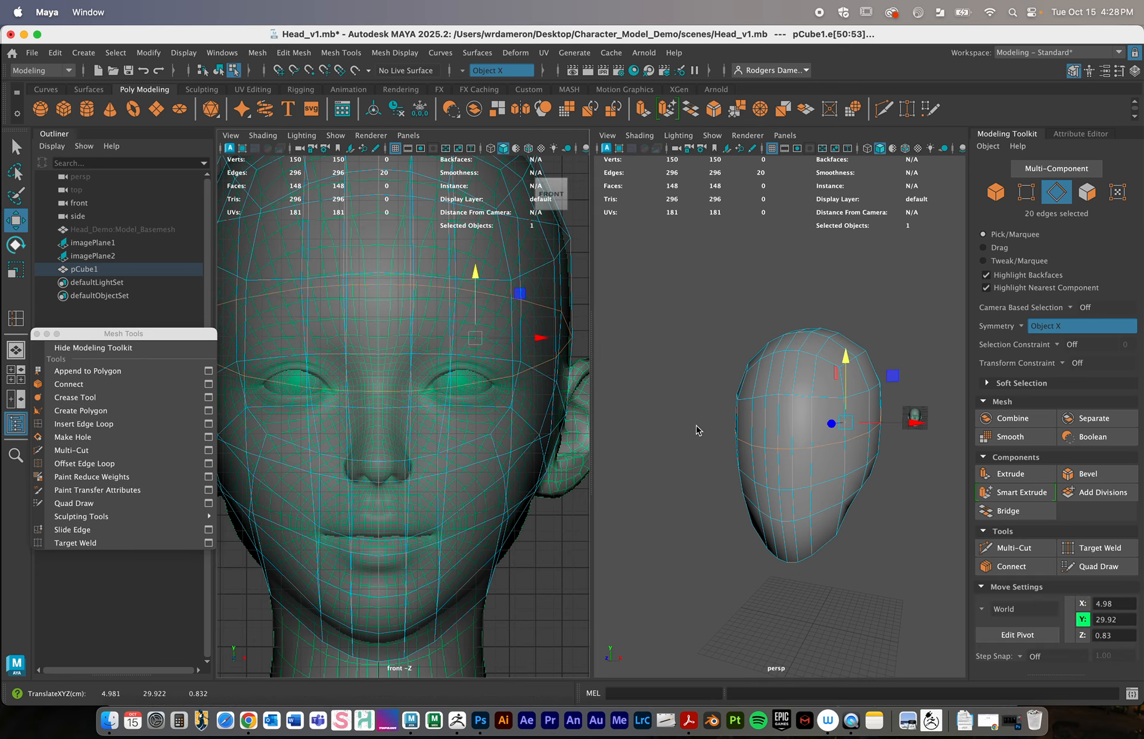
pyautogui.press('q')
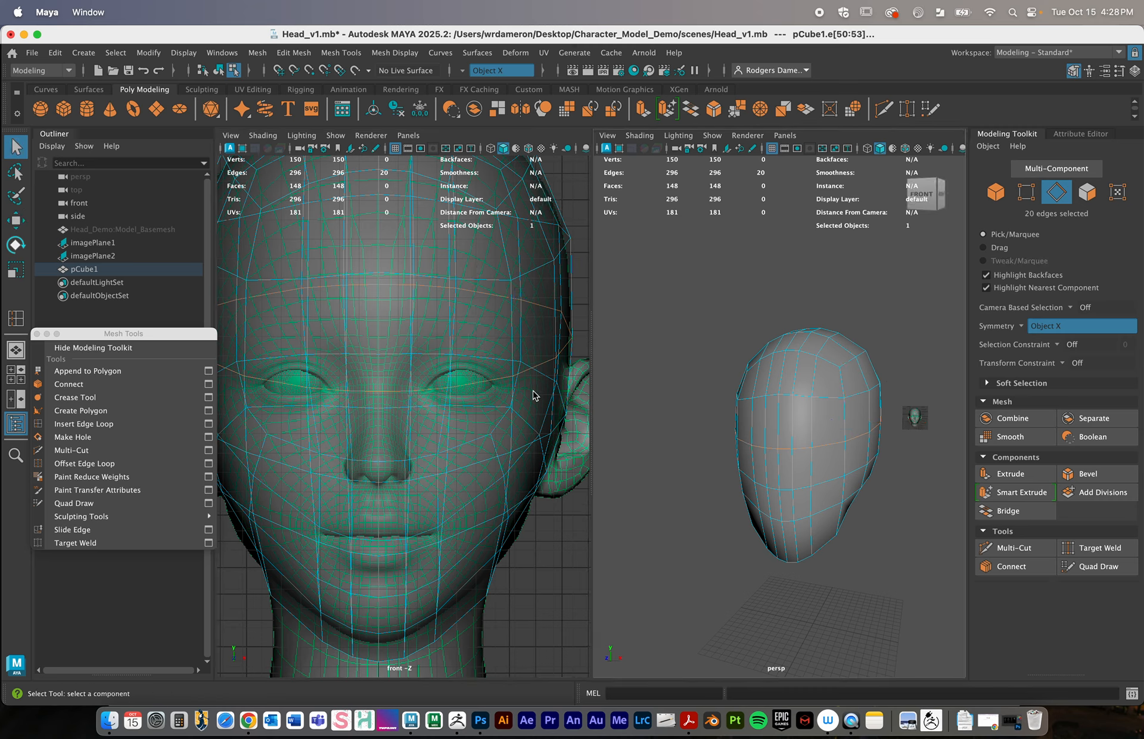
# Select the four faces around each eye, from the forehead to the nose base, to examine the eye areas from the front and side
pyautogui.rightClick(806, 439)
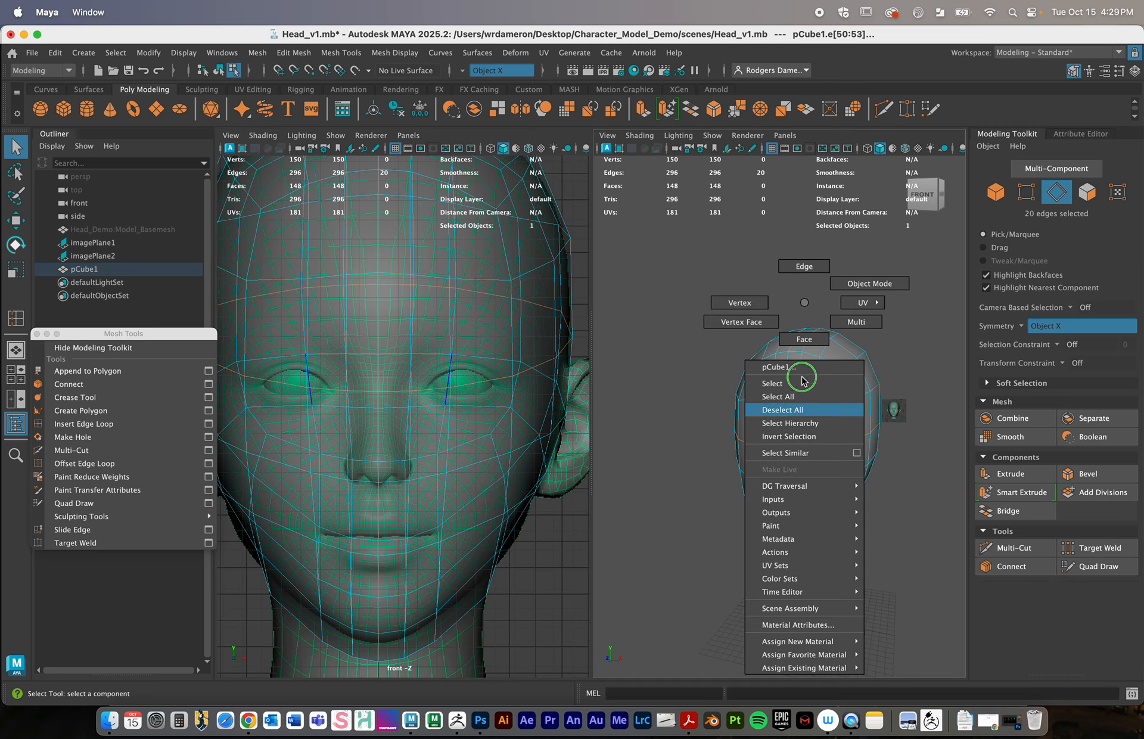
pyautogui.click(805, 336)
pyautogui.click(800, 421)
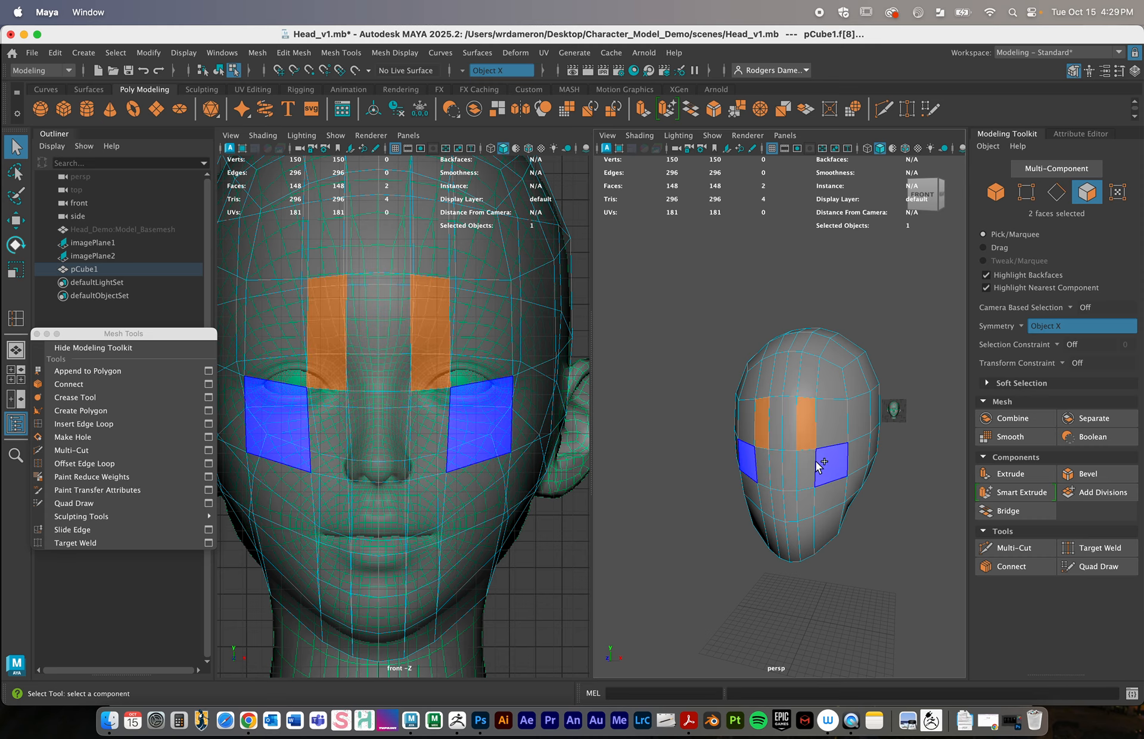
pyautogui.keyDown('shift'); pyautogui.click(807, 466); pyautogui.keyUp('shift')
pyautogui.keyDown('shift'); pyautogui.click(838, 435); pyautogui.keyUp('shift')
pyautogui.keyDown('shift'); pyautogui.click(834, 462); pyautogui.keyUp('shift')
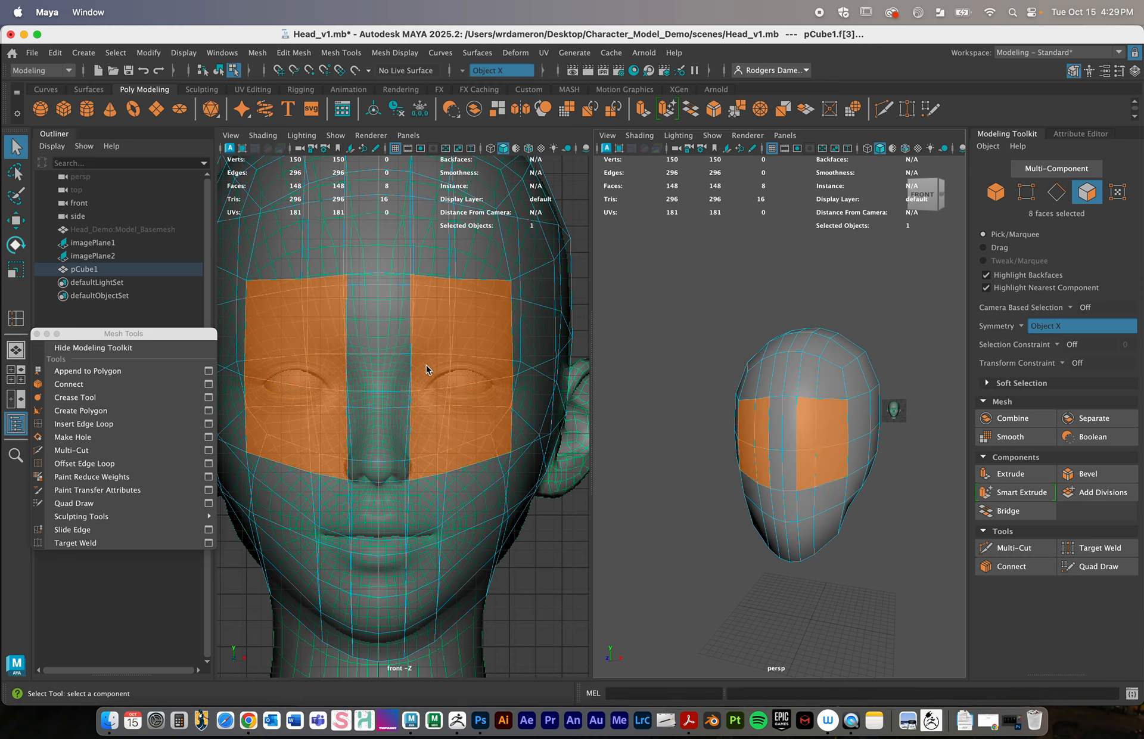
pyautogui.keyDown('alt'); pyautogui.moveTo(880, 478); pyautogui.dragTo(741, 461, button='right'); pyautogui.keyUp('alt')
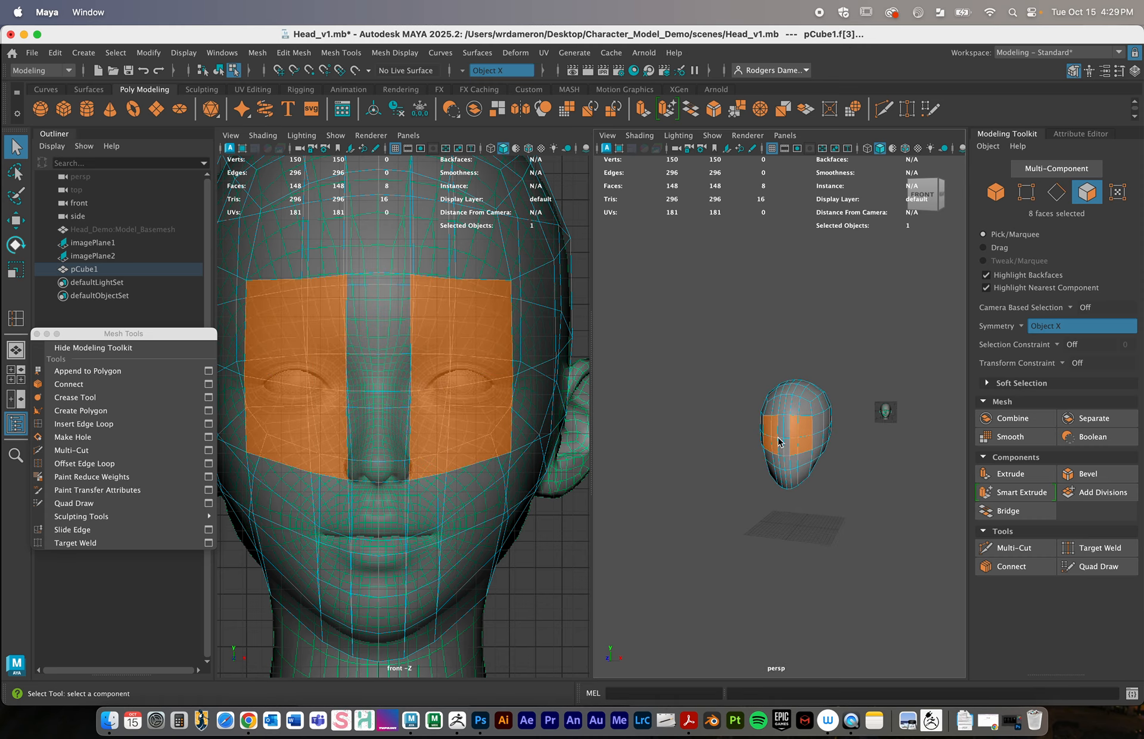
pyautogui.moveTo(795, 441)
pyautogui.keyDown('alt'); pyautogui.mouseDown()
pyautogui.moveTo(784, 452)
pyautogui.moveTo(792, 461)
pyautogui.mouseUp(); pyautogui.keyUp('alt')
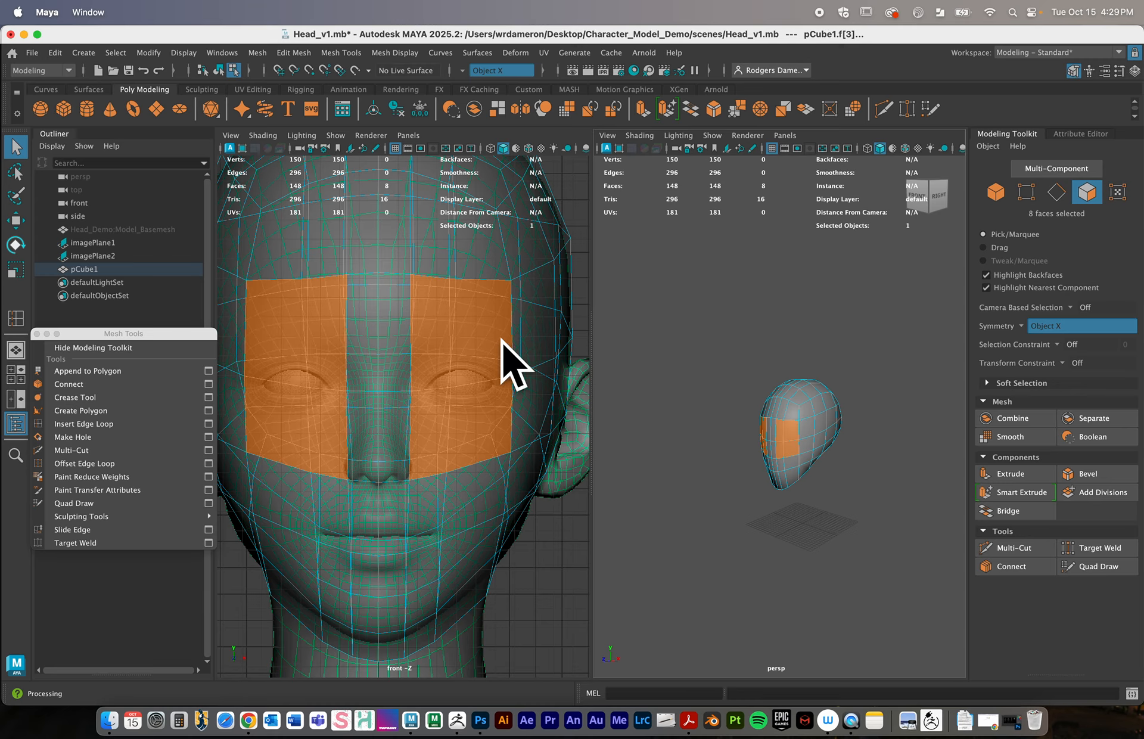
pyautogui.keyDown('alt'); pyautogui.moveTo(822, 437); pyautogui.dragTo(903, 462, button='right'); pyautogui.keyUp('alt')
pyautogui.press('space')
pyautogui.keyDown('alt'); pyautogui.moveTo(691, 475); pyautogui.dragTo(682, 443); pyautogui.keyUp('alt')
pyautogui.keyDown('alt'); pyautogui.moveTo(682, 443); pyautogui.dragTo(624, 471, button='right'); pyautogui.keyUp('alt')
pyautogui.keyDown('alt'); pyautogui.moveTo(624, 470); pyautogui.dragTo(622, 483); pyautogui.keyUp('alt')
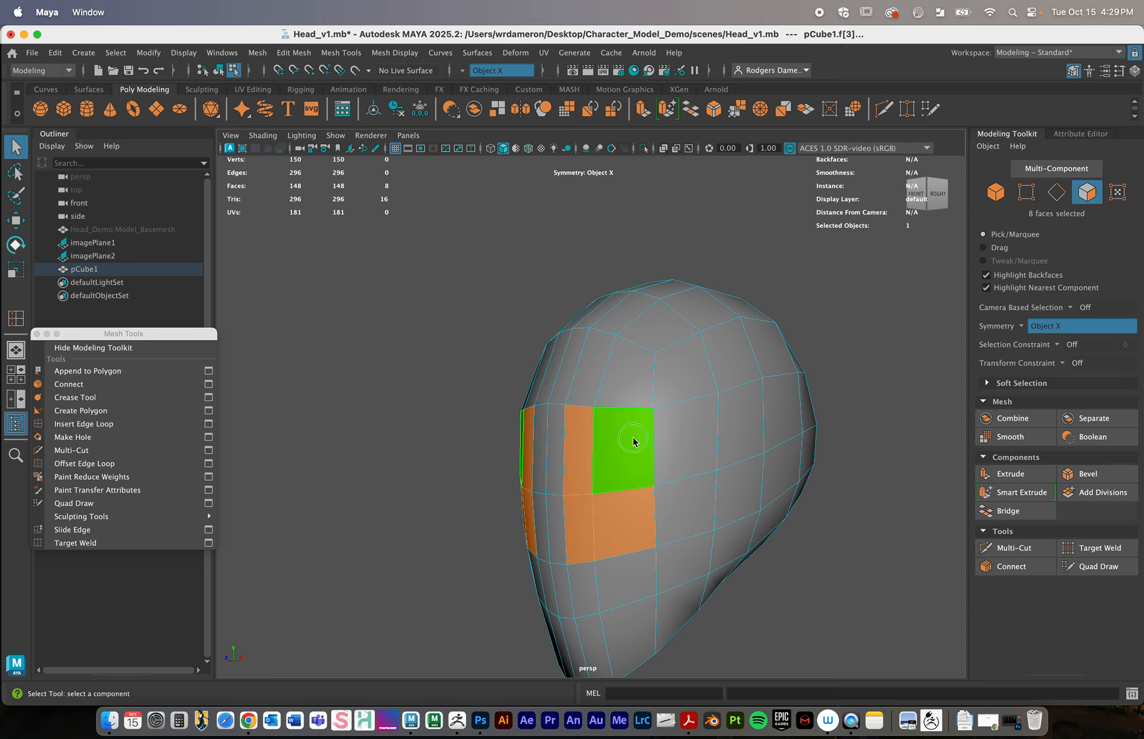
# Return to whole-object selection and insert two horizontal edge loops around the head, one at brow height and one just below the eyes
pyautogui.moveTo(633, 310); pyautogui.dragTo(687, 282, button='right')
pyautogui.press('space')
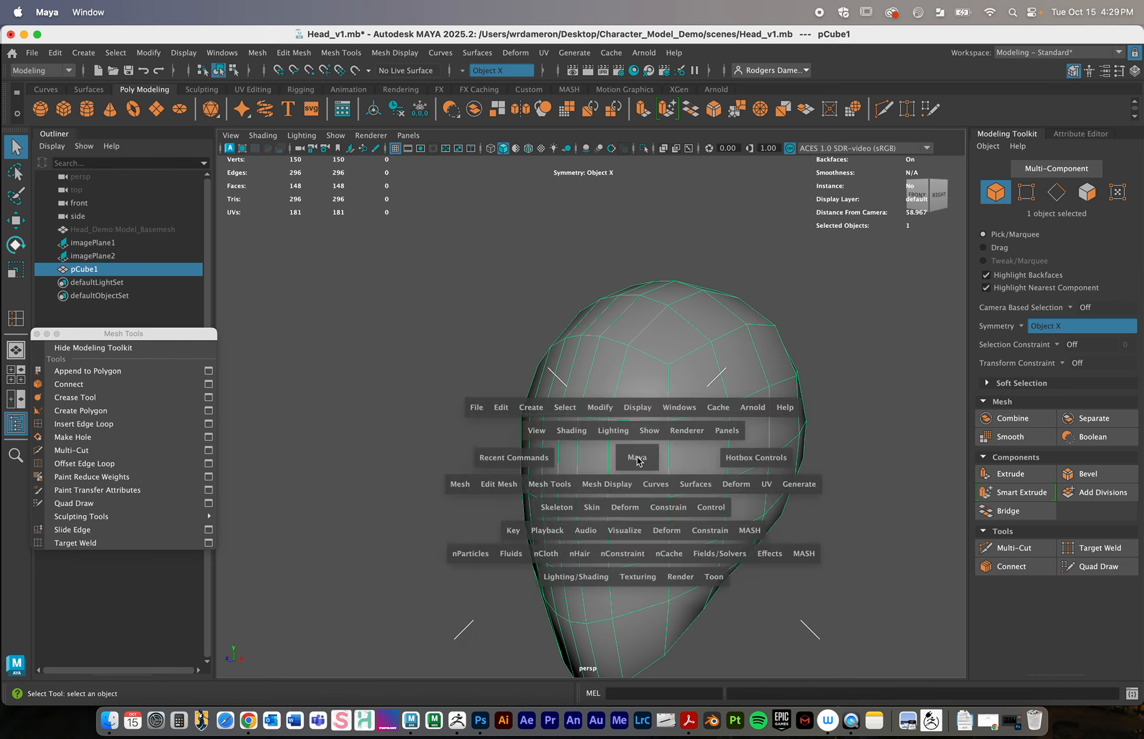
pyautogui.scroll(-3, 822, 430)
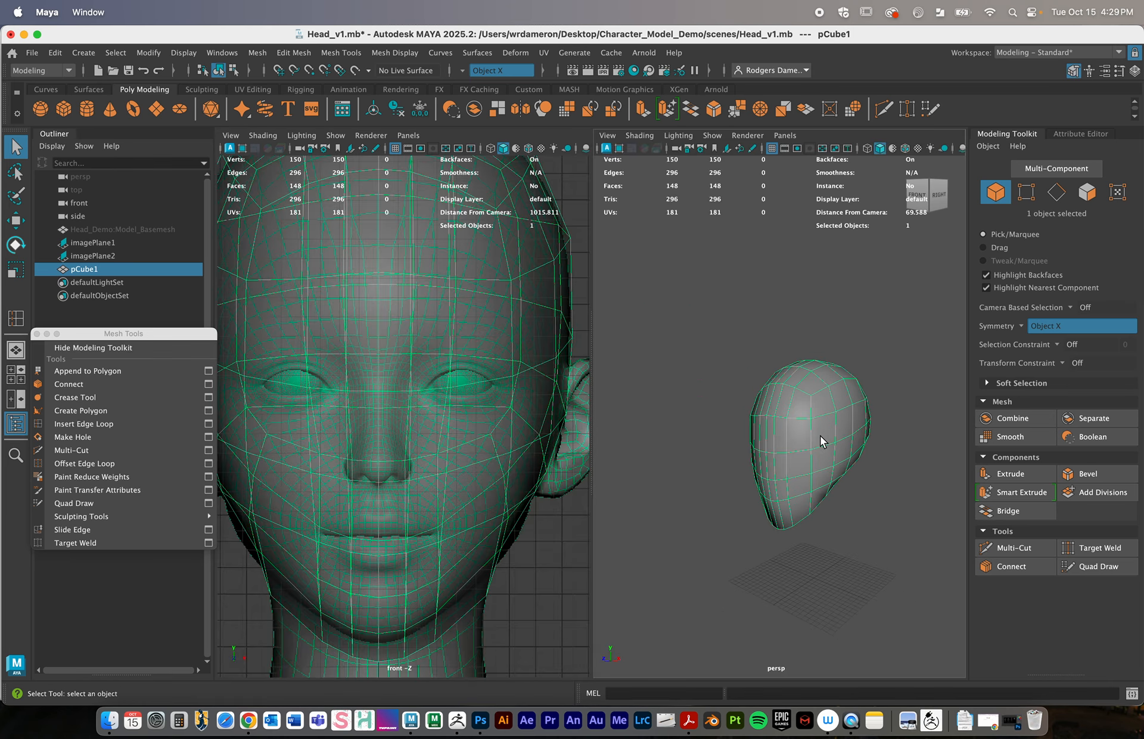
pyautogui.keyDown('alt'); pyautogui.moveTo(819, 436); pyautogui.dragTo(802, 464); pyautogui.keyUp('alt')
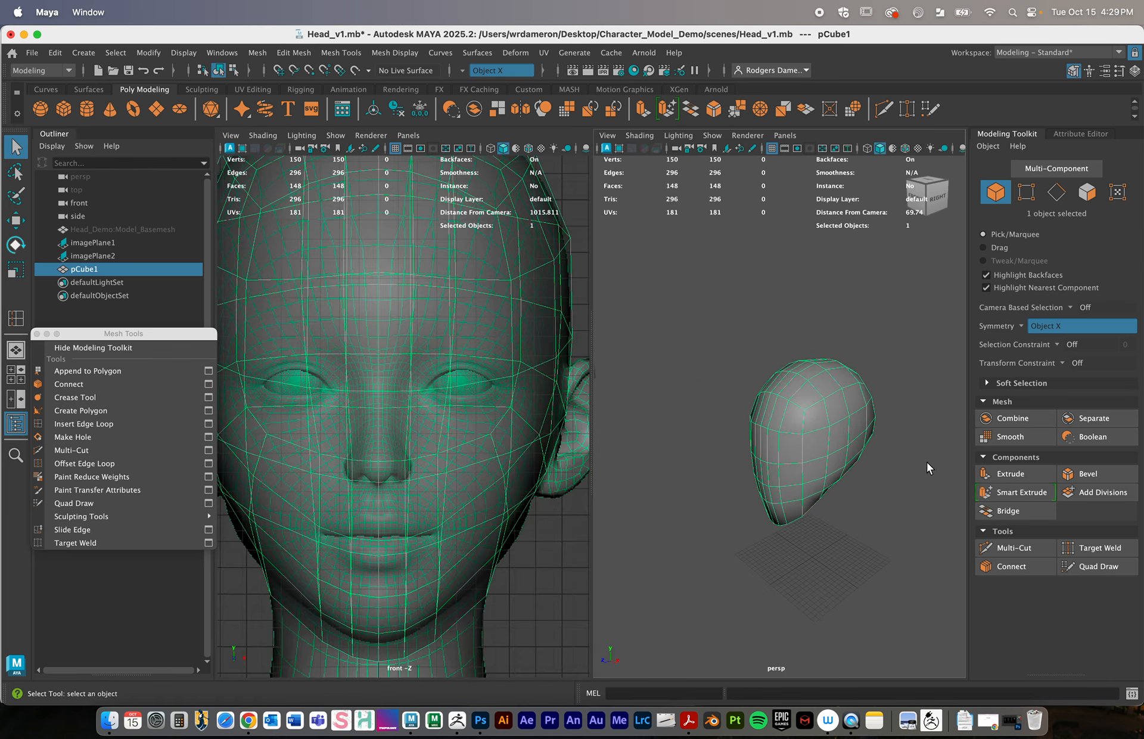
pyautogui.click(84, 423)
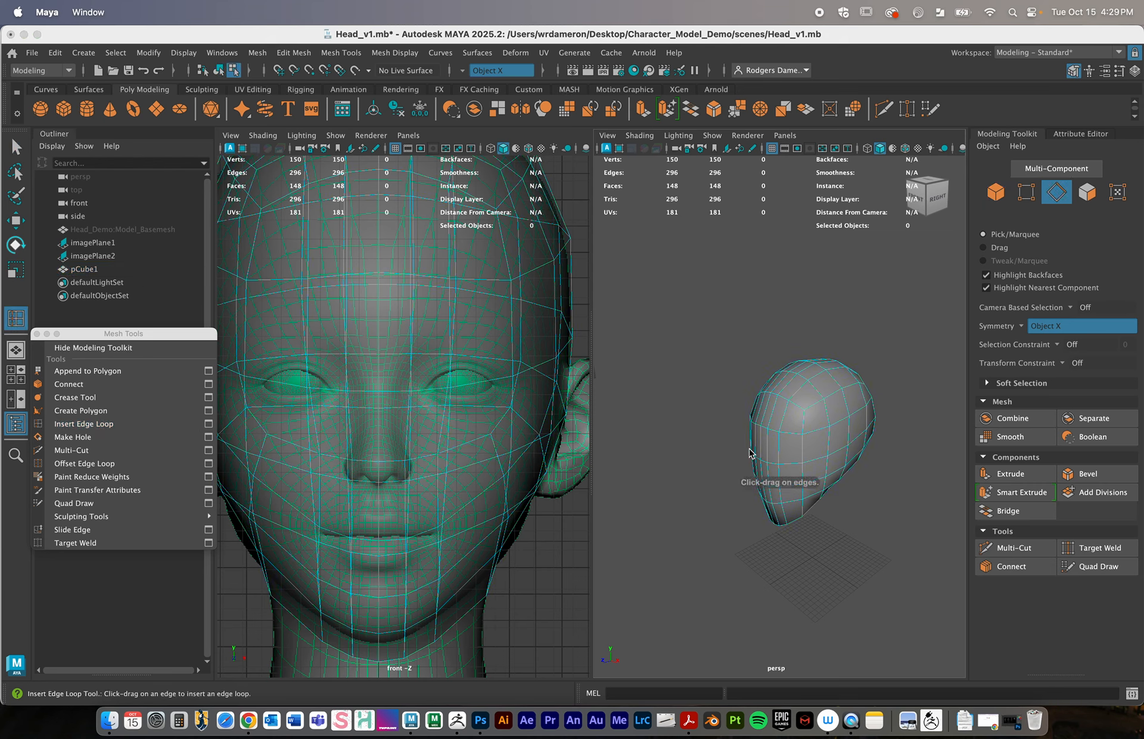
pyautogui.click(780, 455)
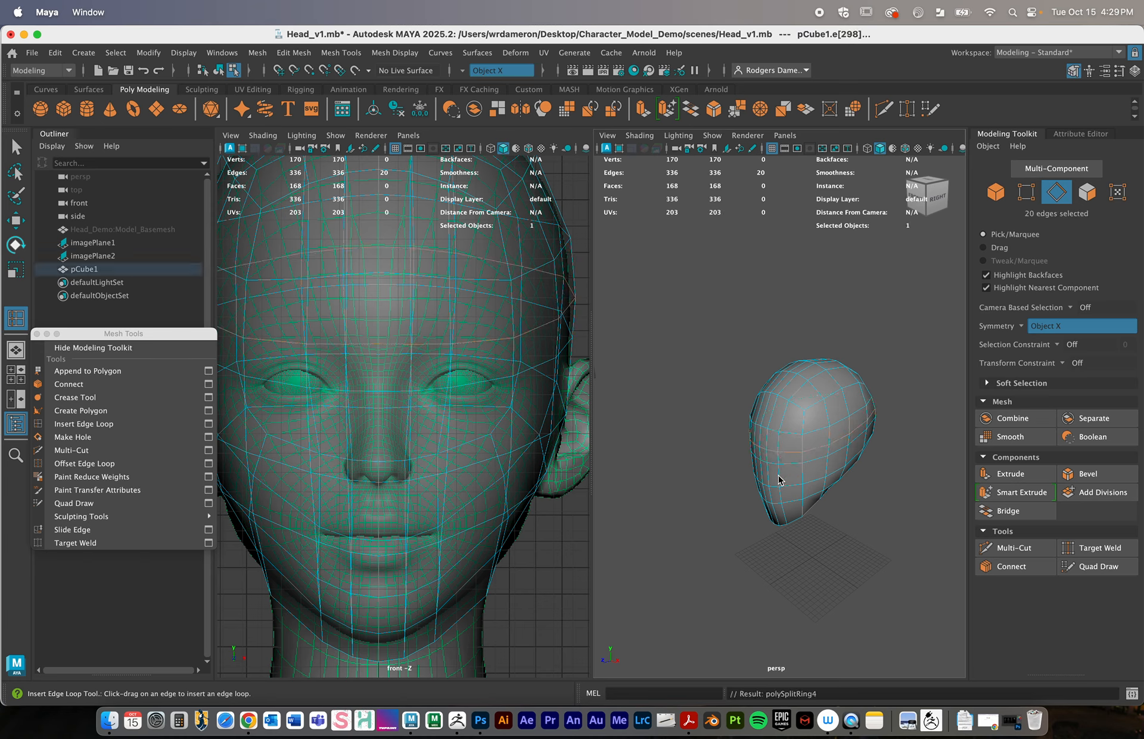
pyautogui.moveTo(779, 475); pyautogui.dragTo(838, 493)
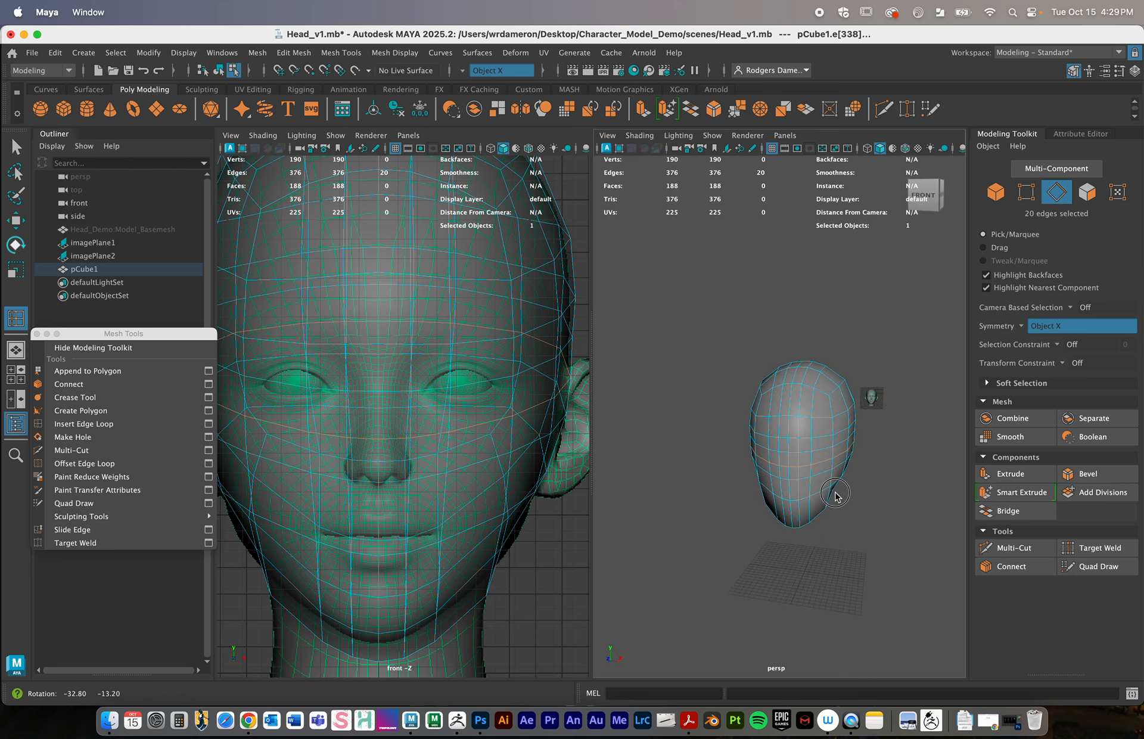
# Select the four faces over each eye and extrude them, scaling the new faces inward to ring each eye with an edge loop
pyautogui.press('q')
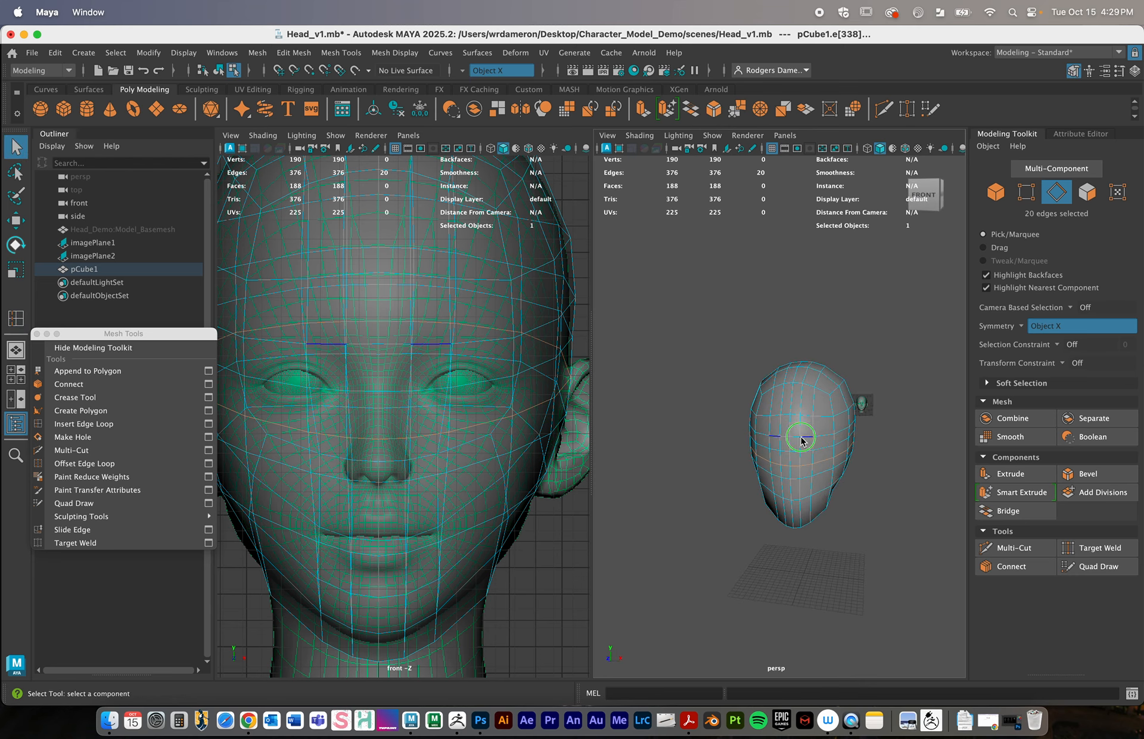
pyautogui.moveTo(801, 437); pyautogui.dragTo(805, 337, button='right')
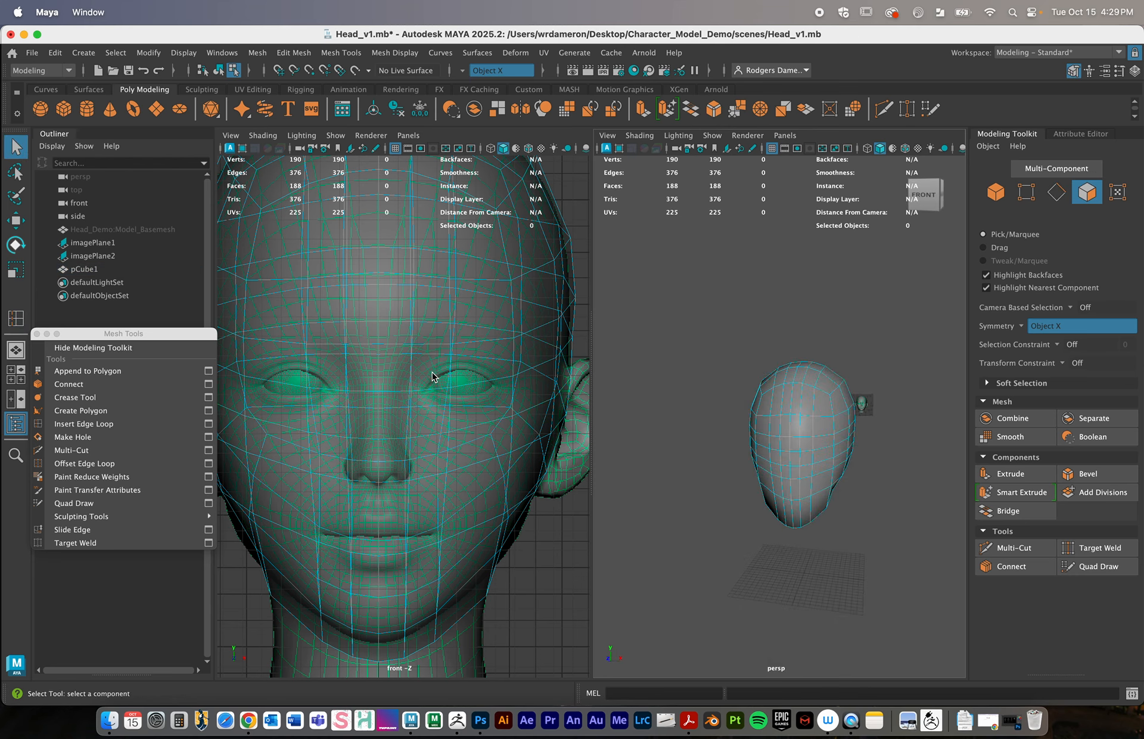
pyautogui.moveTo(433, 377)
pyautogui.mouseDown()
pyautogui.moveTo(434, 401)
pyautogui.moveTo(485, 378)
pyautogui.moveTo(530, 439)
pyautogui.mouseUp()
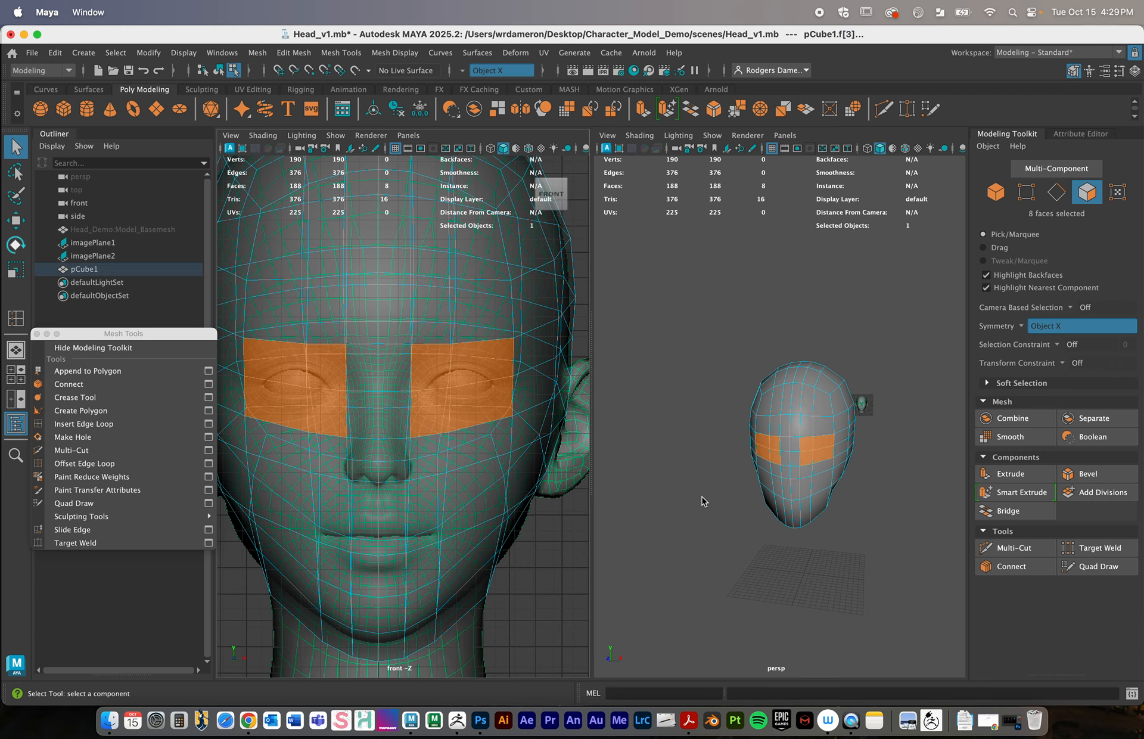
pyautogui.keyDown('alt'); pyautogui.moveTo(841, 505); pyautogui.dragTo(796, 474); pyautogui.keyUp('alt')
pyautogui.keyDown('alt'); pyautogui.moveTo(804, 473); pyautogui.dragTo(862, 471, button='right'); pyautogui.keyUp('alt')
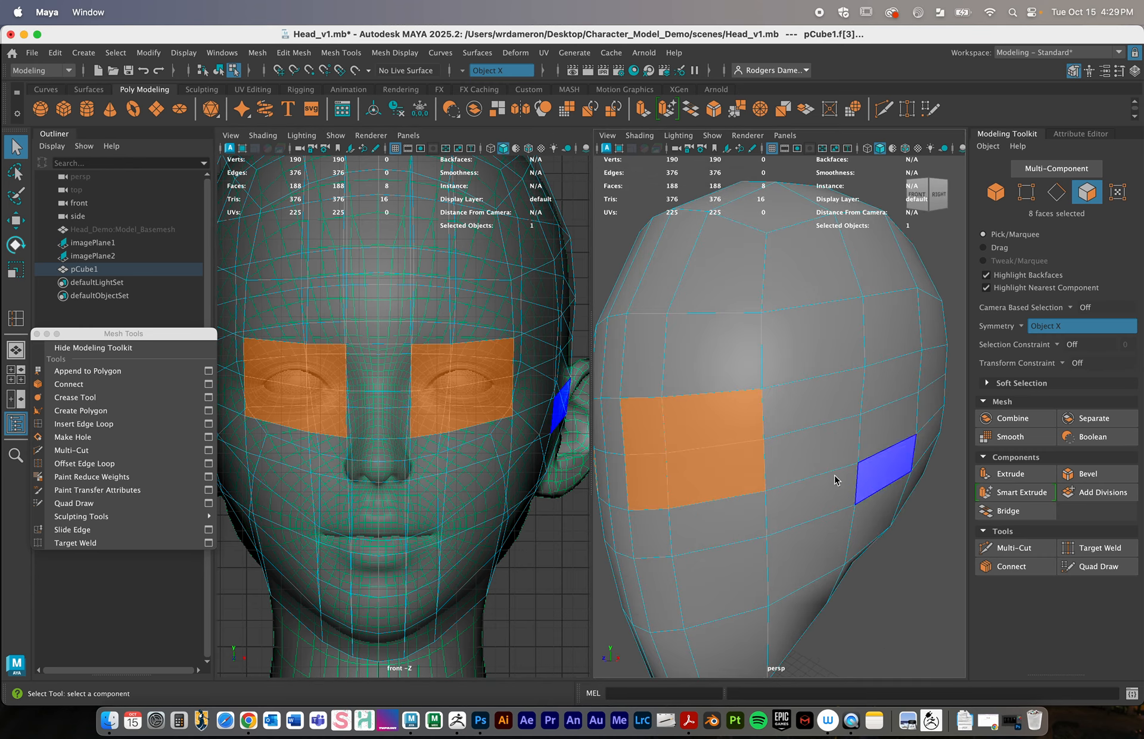
pyautogui.keyDown('alt'); pyautogui.moveTo(832, 474); pyautogui.dragTo(856, 472); pyautogui.keyUp('alt')
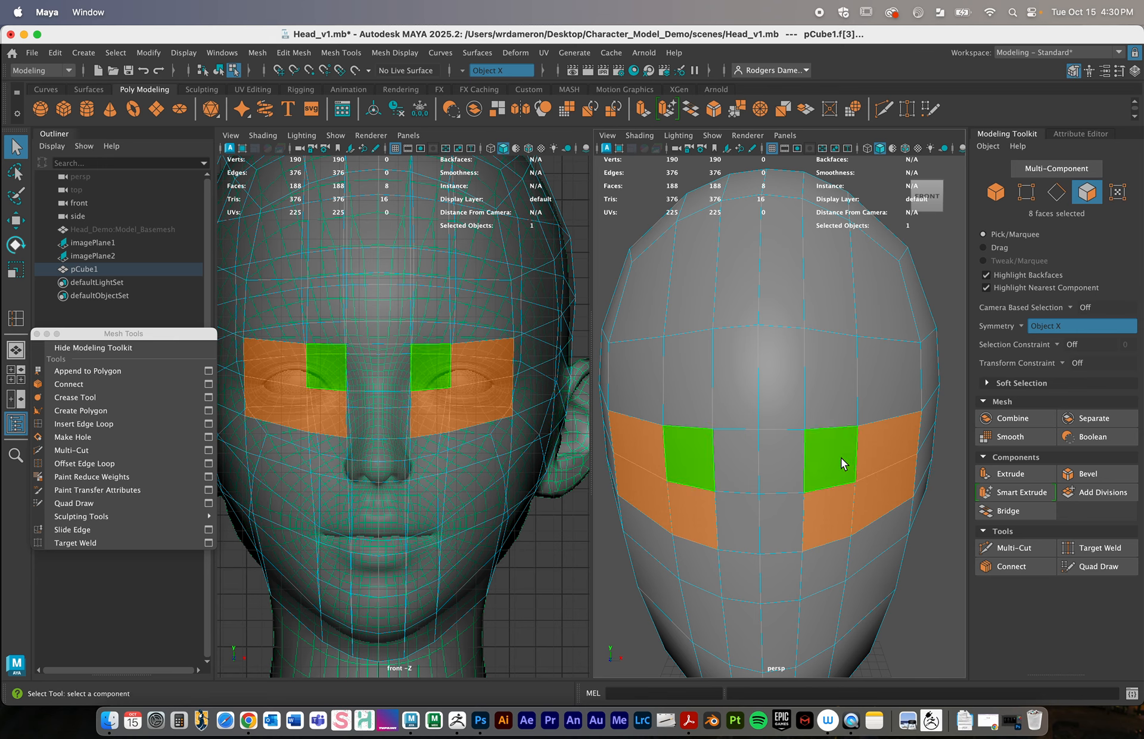
pyautogui.click(1010, 473)
pyautogui.moveTo(647, 502); pyautogui.dragTo(627, 500)
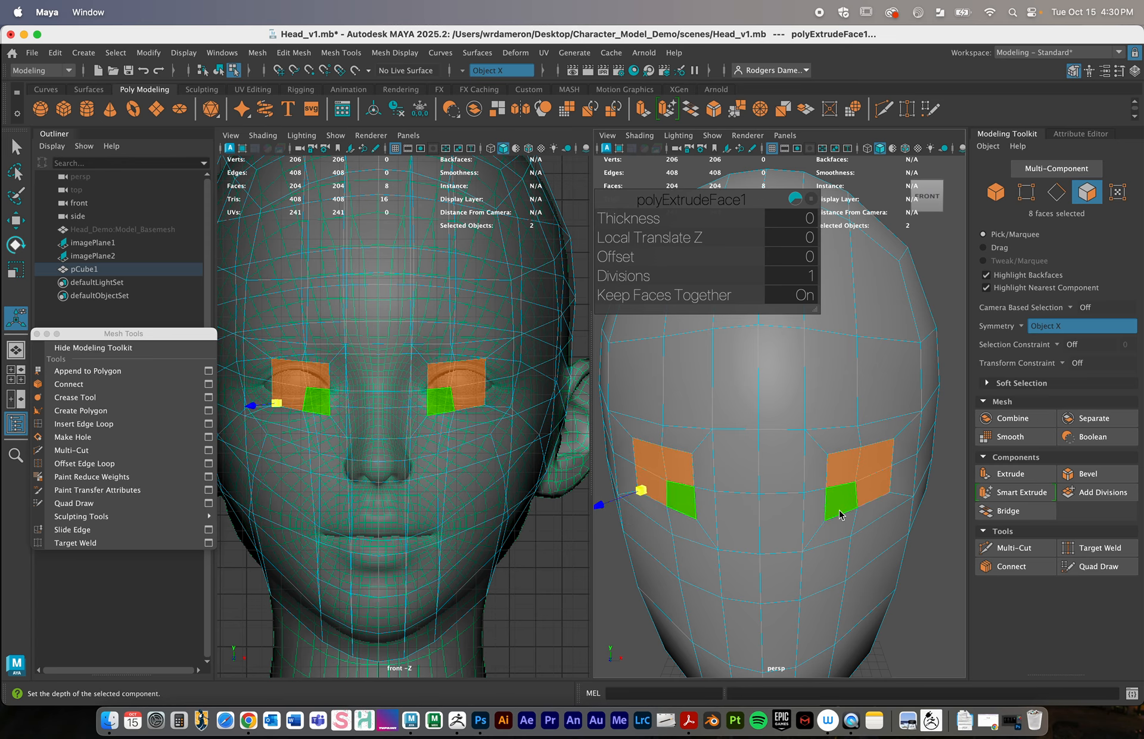
# Preview the head with smooth mesh display and its cage, then restore unsmoothed display and check the extruded eye faces from the side
pyautogui.press('3')
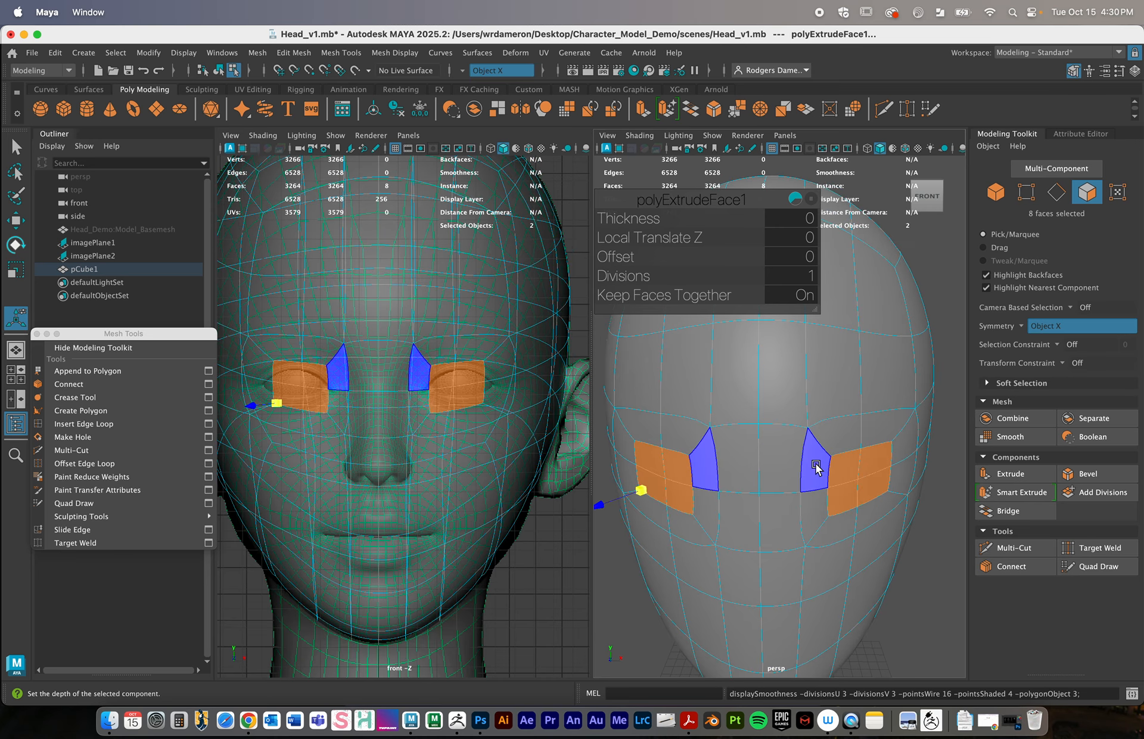
pyautogui.press('2')
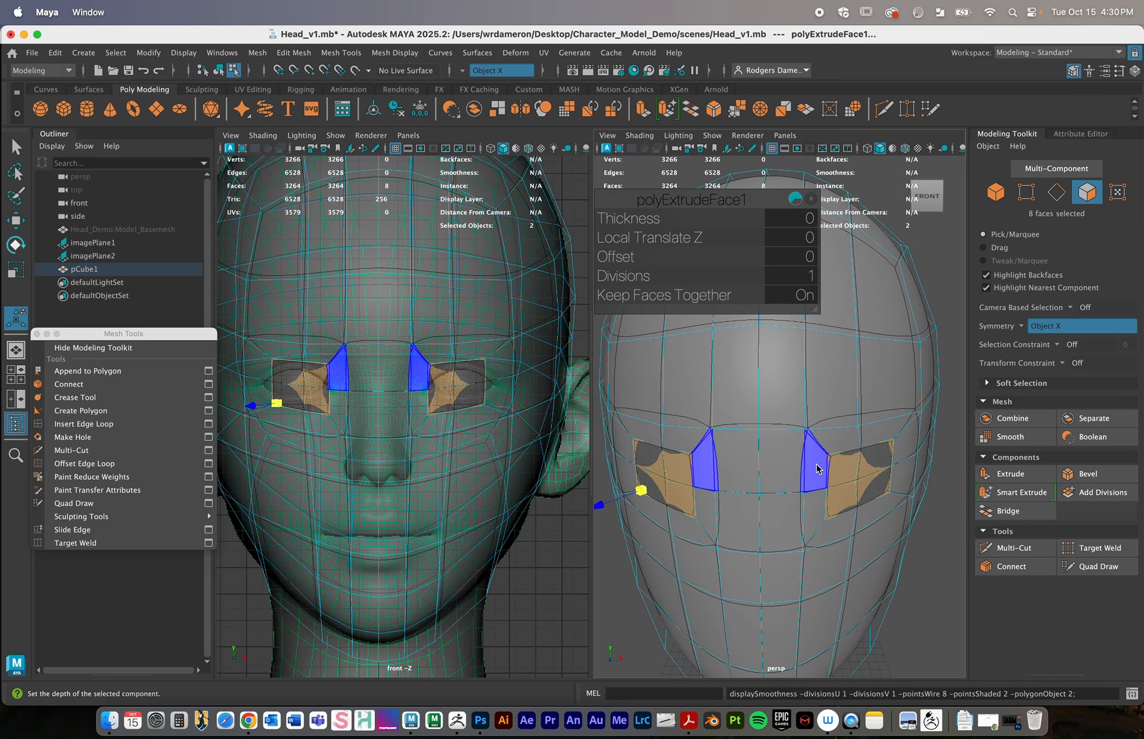
pyautogui.press('1')
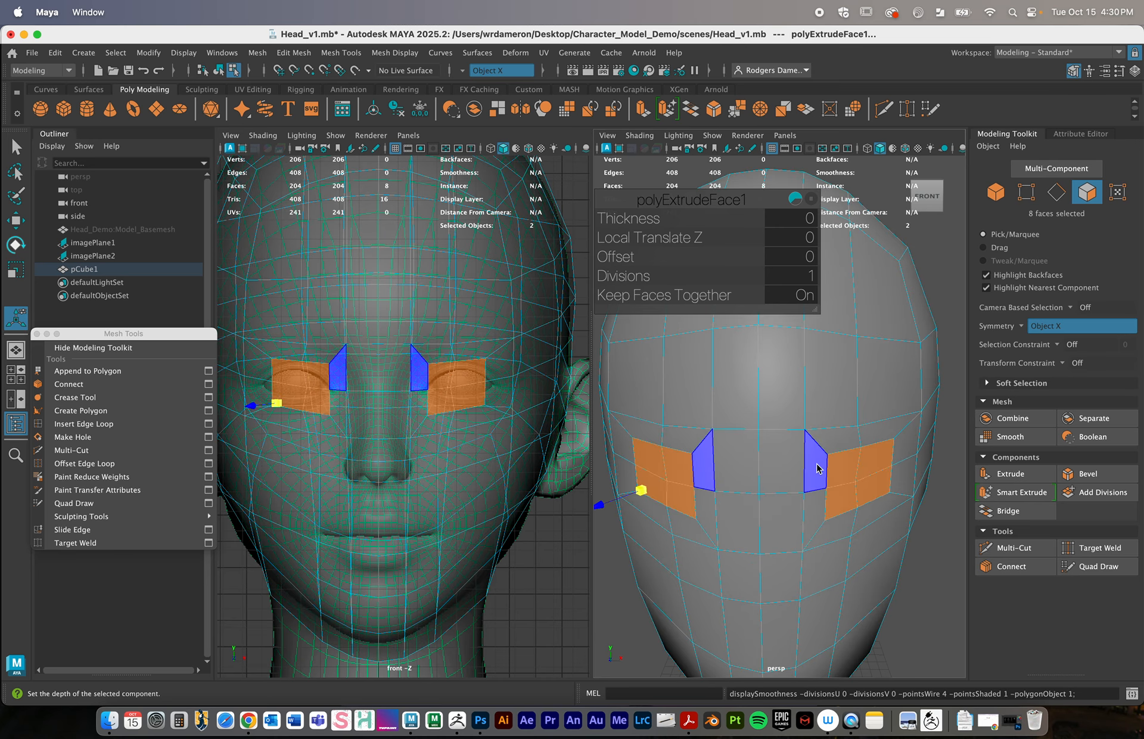
pyautogui.keyDown('alt'); pyautogui.moveTo(862, 462); pyautogui.dragTo(785, 467, button='right'); pyautogui.keyUp('alt')
pyautogui.moveTo(785, 468)
pyautogui.keyDown('alt'); pyautogui.mouseDown()
pyautogui.moveTo(758, 476)
pyautogui.moveTo(755, 462)
pyautogui.moveTo(710, 459)
pyautogui.moveTo(792, 468)
pyautogui.moveTo(780, 468)
pyautogui.mouseUp(); pyautogui.keyUp('alt')
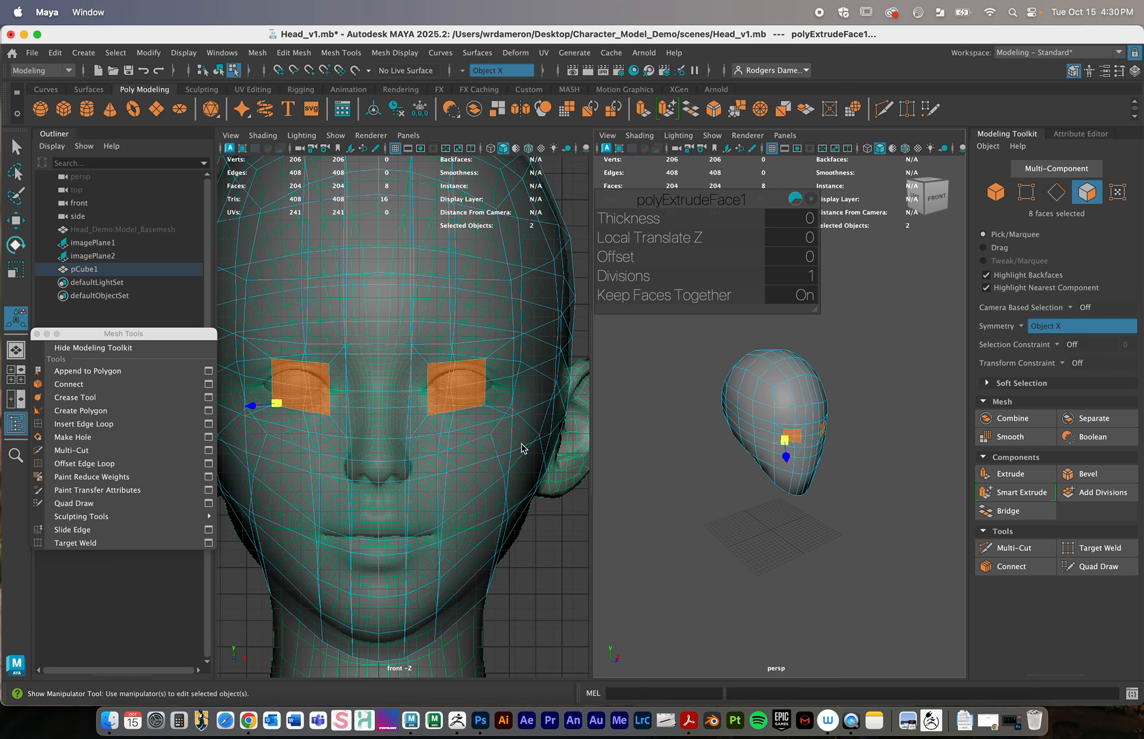
# Leave the extrusion and select the upper inner corner vertex of the eye faces to compare it with the eye in the front reference
pyautogui.press('space')
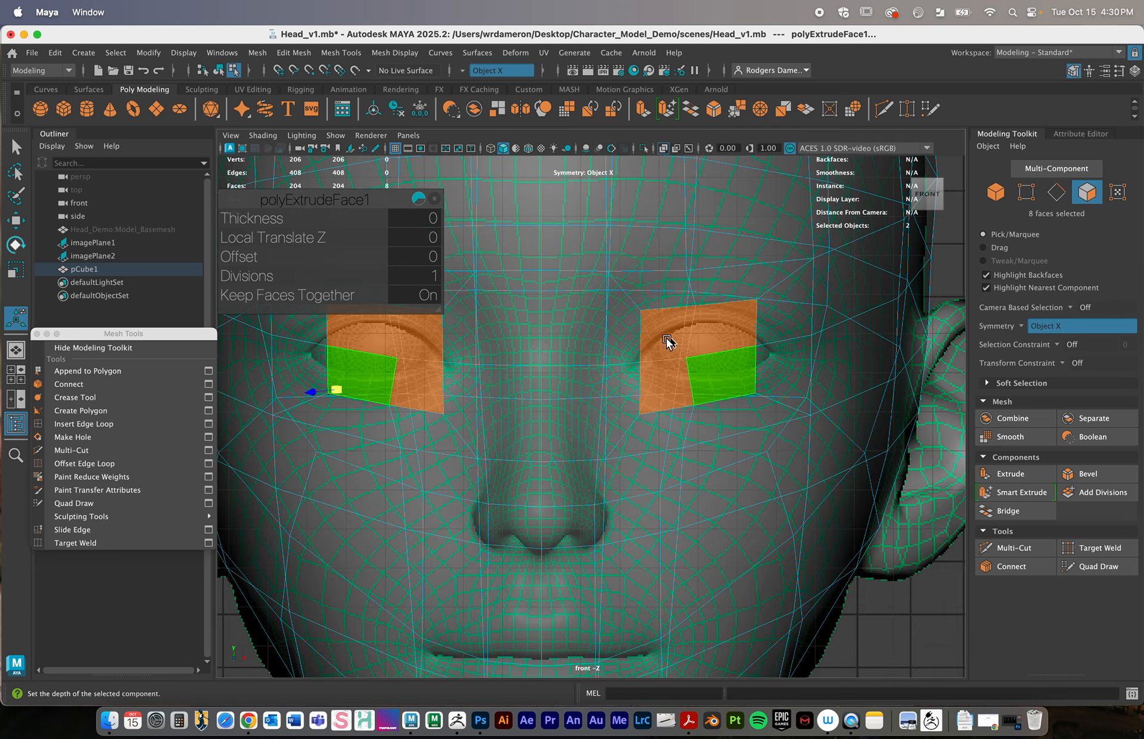
pyautogui.scroll(6, 738, 436)
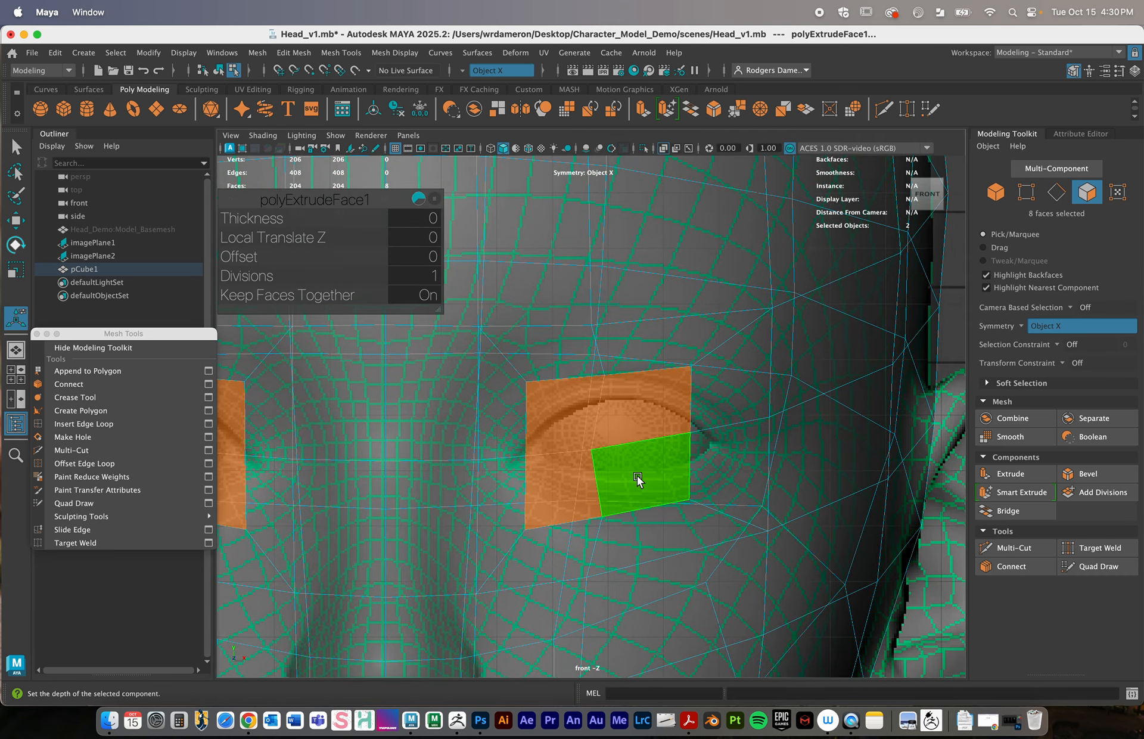
pyautogui.press('q')
pyautogui.keyDown('alt'); pyautogui.moveTo(570, 406); pyautogui.dragTo(689, 442, button='right'); pyautogui.keyUp('alt')
pyautogui.keyDown('alt'); pyautogui.moveTo(656, 470); pyautogui.dragTo(634, 471, button='middle'); pyautogui.keyUp('alt')
pyautogui.moveTo(518, 300); pyautogui.dragTo(465, 302, button='right')
pyautogui.click(487, 373)
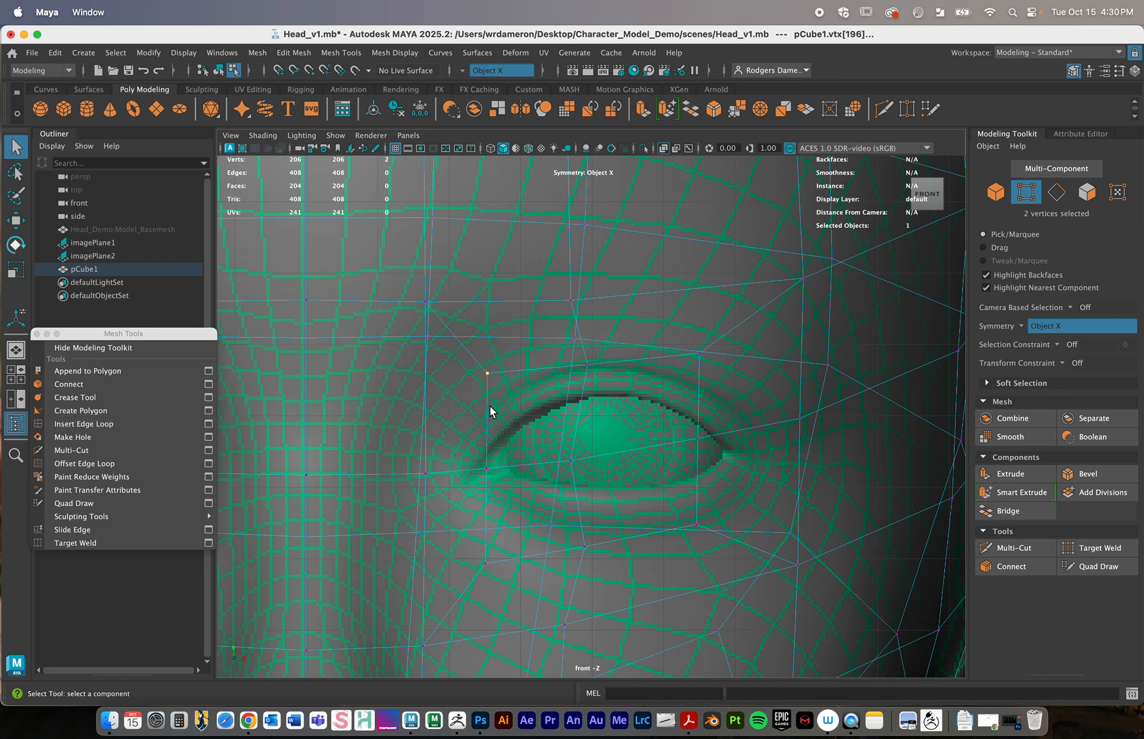
pyautogui.keyDown('alt'); pyautogui.moveTo(640, 437); pyautogui.dragTo(687, 424, button='right'); pyautogui.keyUp('alt')
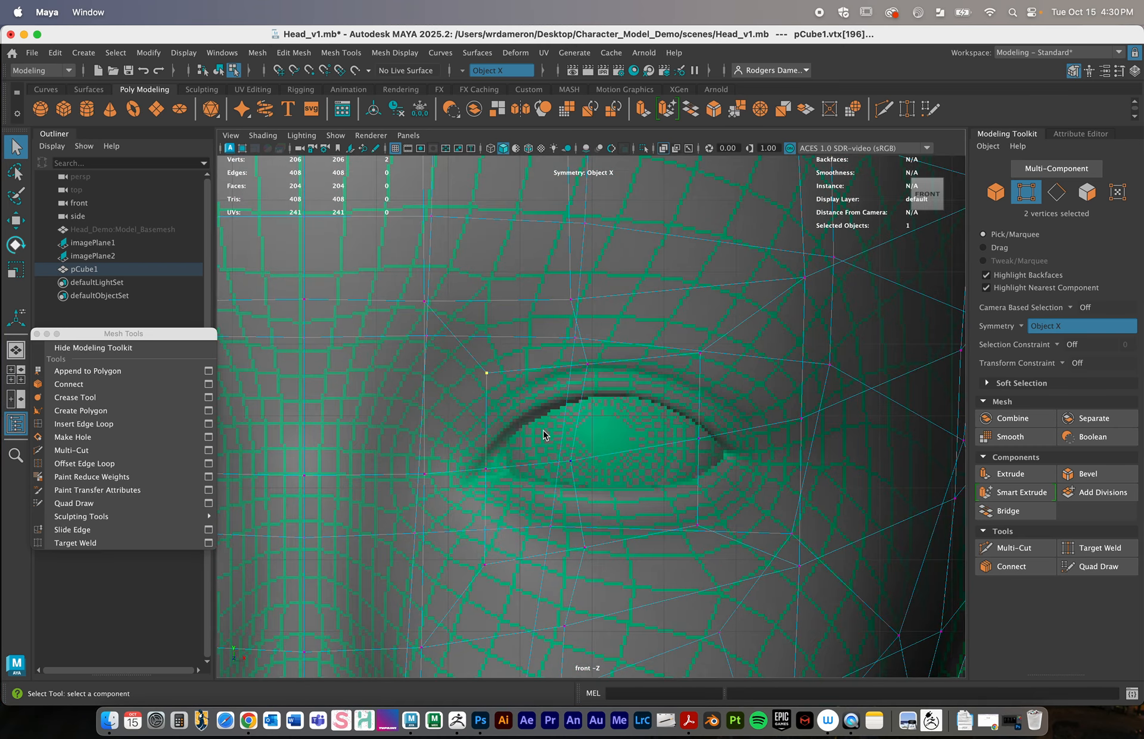
pyautogui.press('w')
pyautogui.keyDown('alt'); pyautogui.moveTo(605, 428); pyautogui.dragTo(647, 421, button='right'); pyautogui.keyUp('alt')
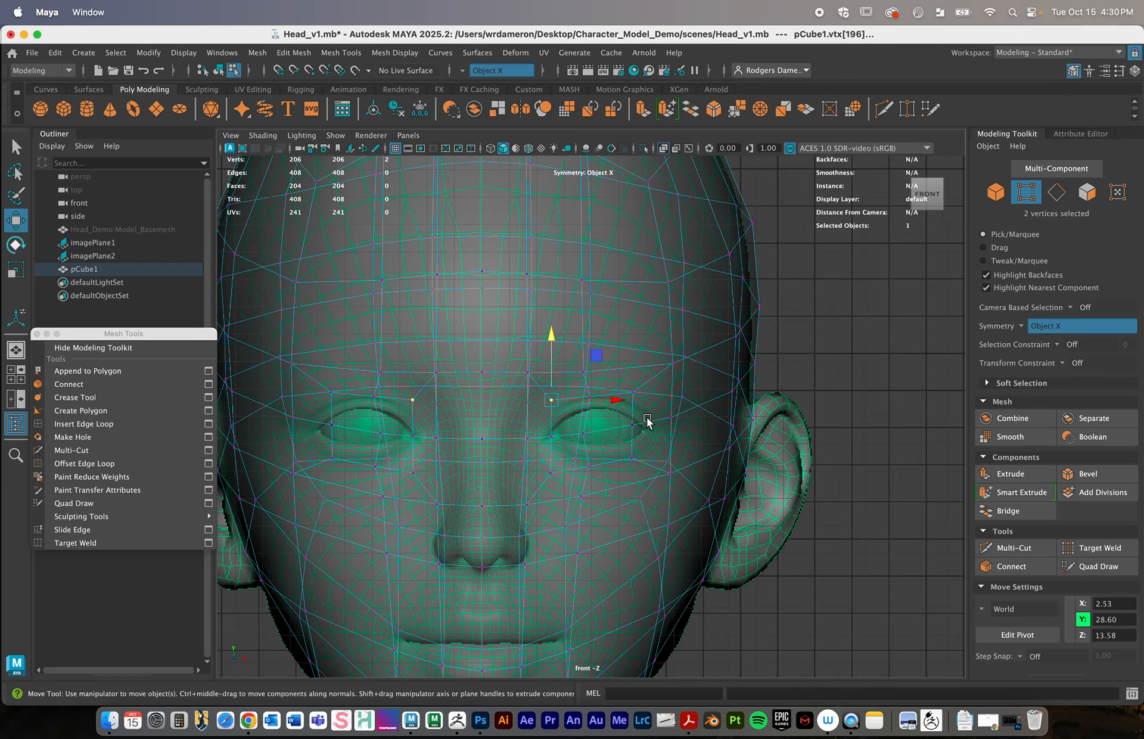
# Add the remaining three corner vertices of each eye's inner faces to the selection to compare the corners with the eye's outline
pyautogui.press('space')
pyautogui.keyDown('alt'); pyautogui.moveTo(820, 457); pyautogui.dragTo(763, 451); pyautogui.keyUp('alt')
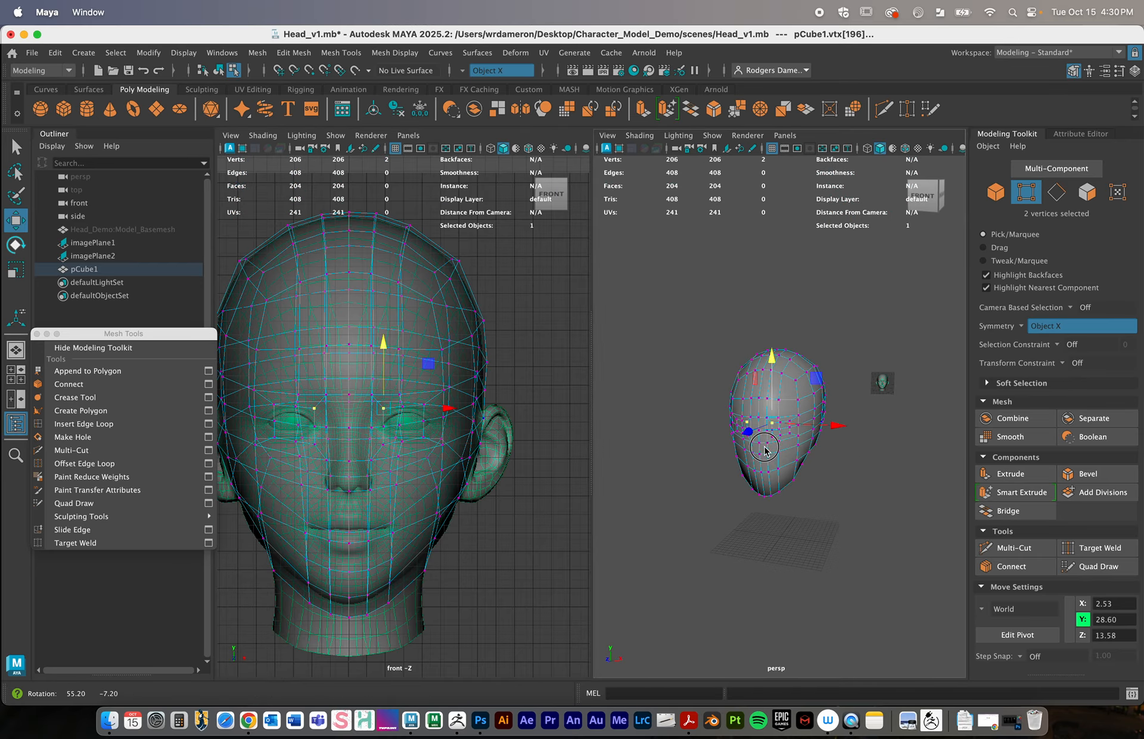
pyautogui.keyDown('alt'); pyautogui.moveTo(763, 451); pyautogui.dragTo(912, 472, button='right'); pyautogui.keyUp('alt')
pyautogui.press('q')
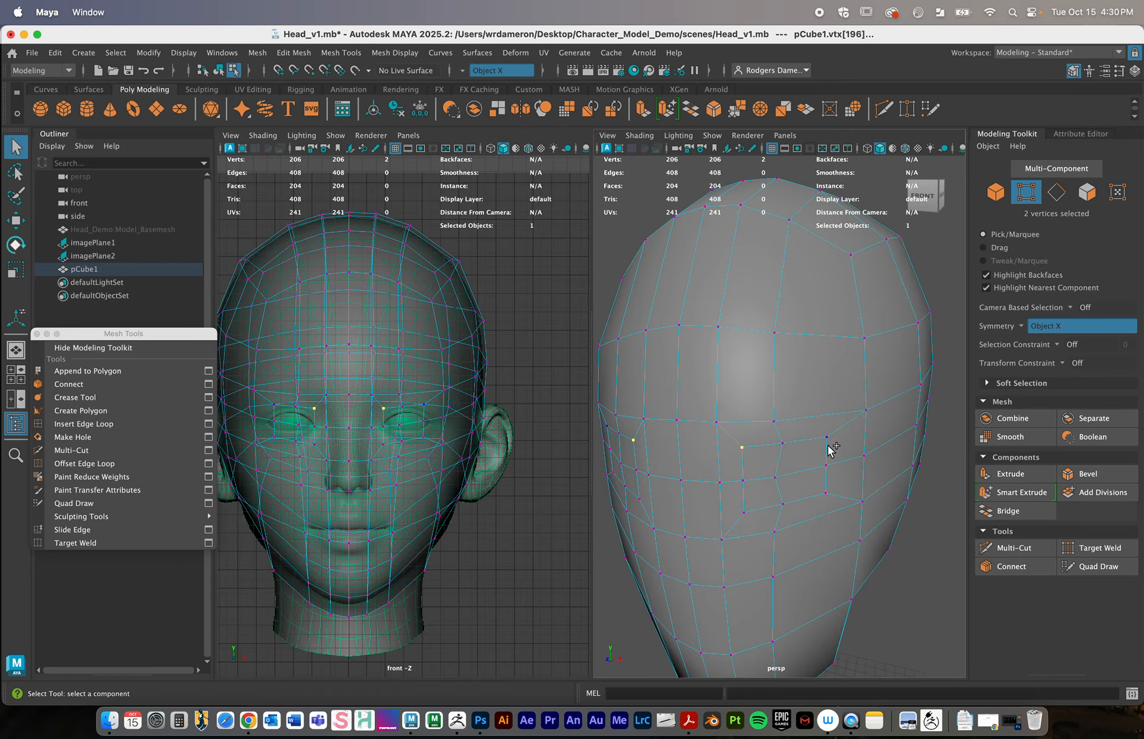
pyautogui.keyDown('shift'); pyautogui.click(825, 493); pyautogui.keyUp('shift')
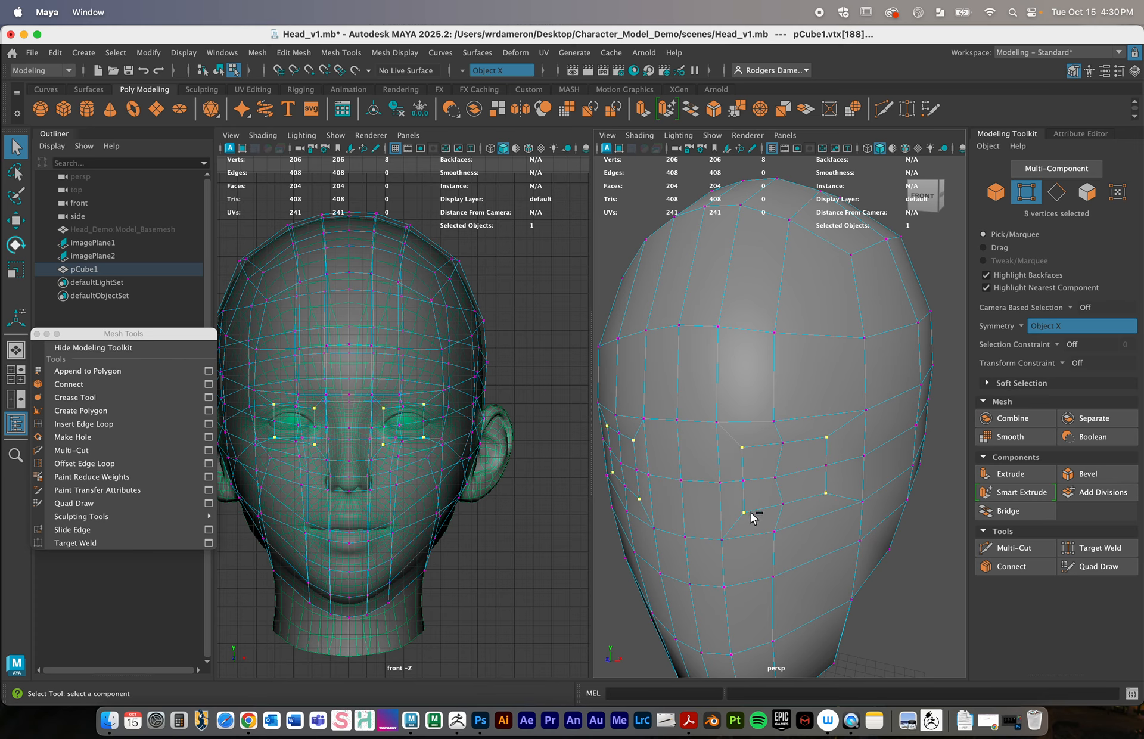
pyautogui.keyDown('alt'); pyautogui.moveTo(440, 438); pyautogui.dragTo(505, 436, button='right'); pyautogui.keyUp('alt')
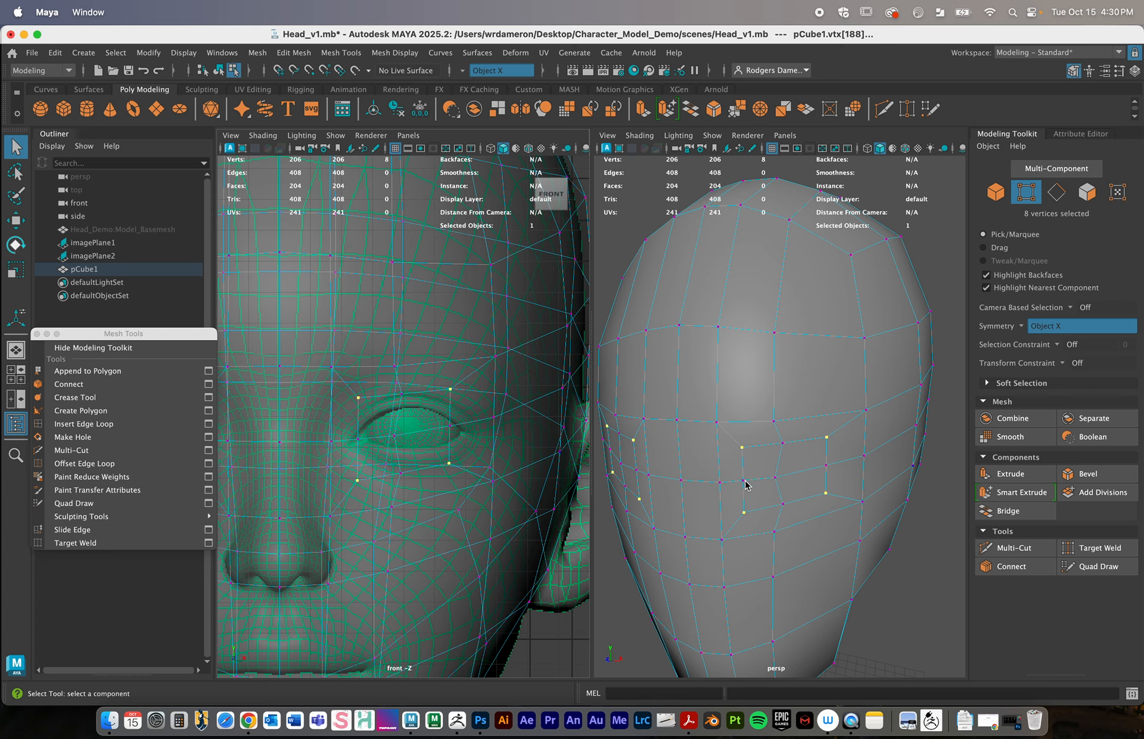
pyautogui.keyDown('alt'); pyautogui.moveTo(456, 448); pyautogui.dragTo(536, 469, button='right'); pyautogui.keyUp('alt')
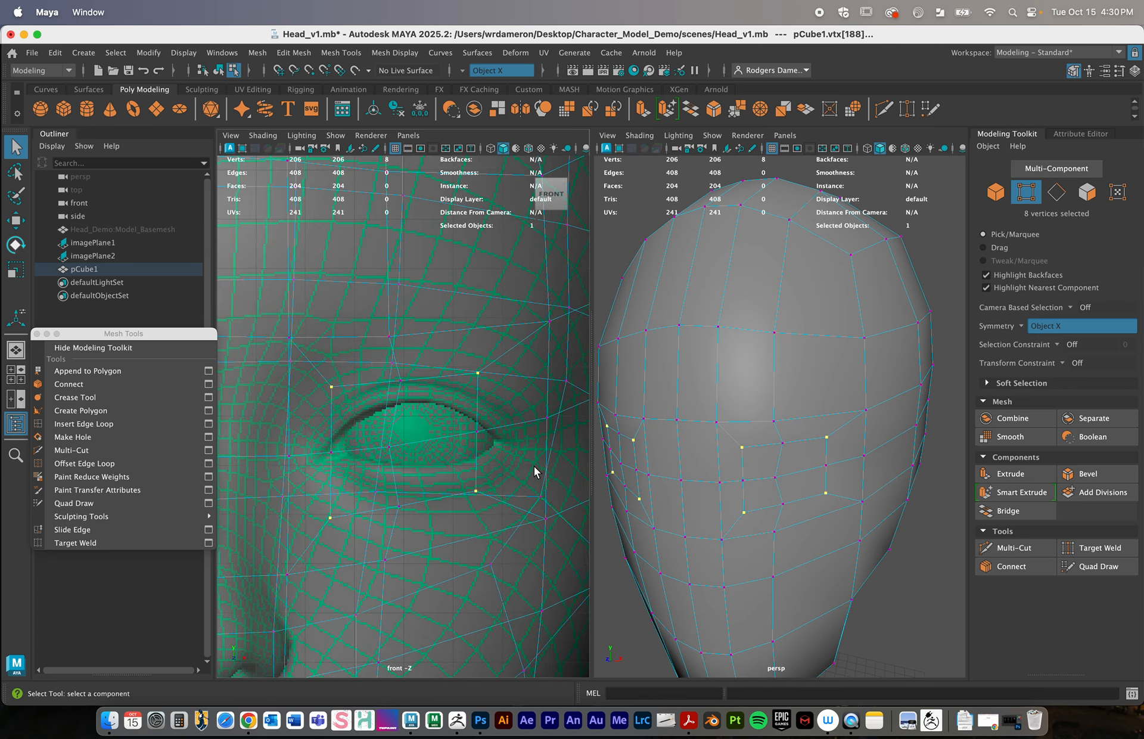
# Move the middle vertex on the nose side of the eye faces to about X 2.37, at the inner corner of the eye
pyautogui.keyDown('alt'); pyautogui.moveTo(536, 469); pyautogui.dragTo(513, 434, button='middle'); pyautogui.keyUp('alt')
pyautogui.keyDown('alt'); pyautogui.moveTo(421, 444); pyautogui.dragTo(458, 449, button='right'); pyautogui.keyUp('alt')
pyautogui.keyDown('alt'); pyautogui.moveTo(831, 517); pyautogui.dragTo(835, 513); pyautogui.keyUp('alt')
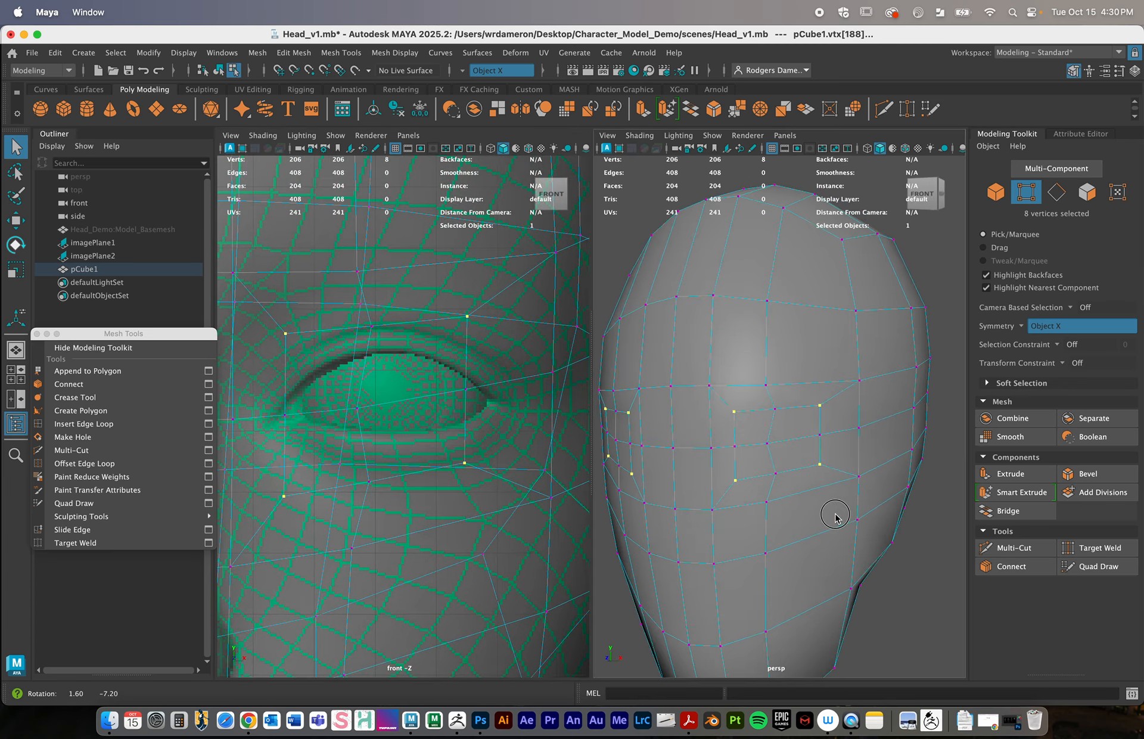
pyautogui.keyDown('alt'); pyautogui.moveTo(835, 513); pyautogui.dragTo(885, 498, button='middle'); pyautogui.keyUp('alt')
pyautogui.click(289, 417)
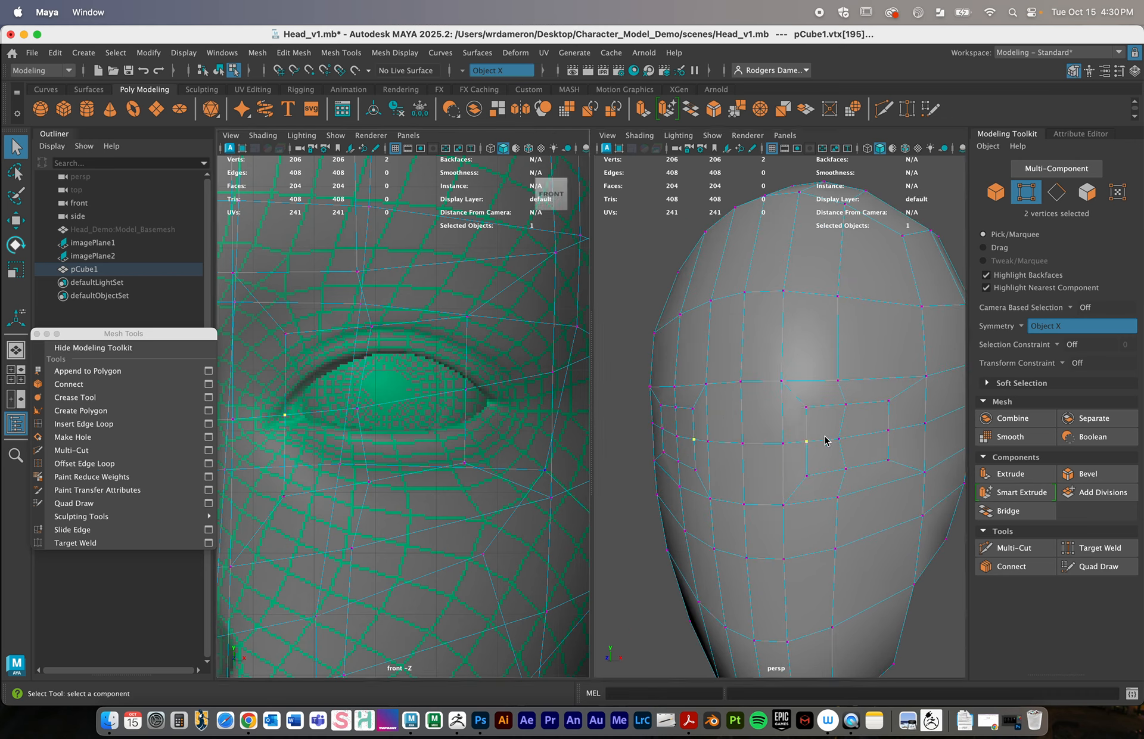
pyautogui.press('w')
pyautogui.moveTo(354, 419); pyautogui.dragTo(344, 420)
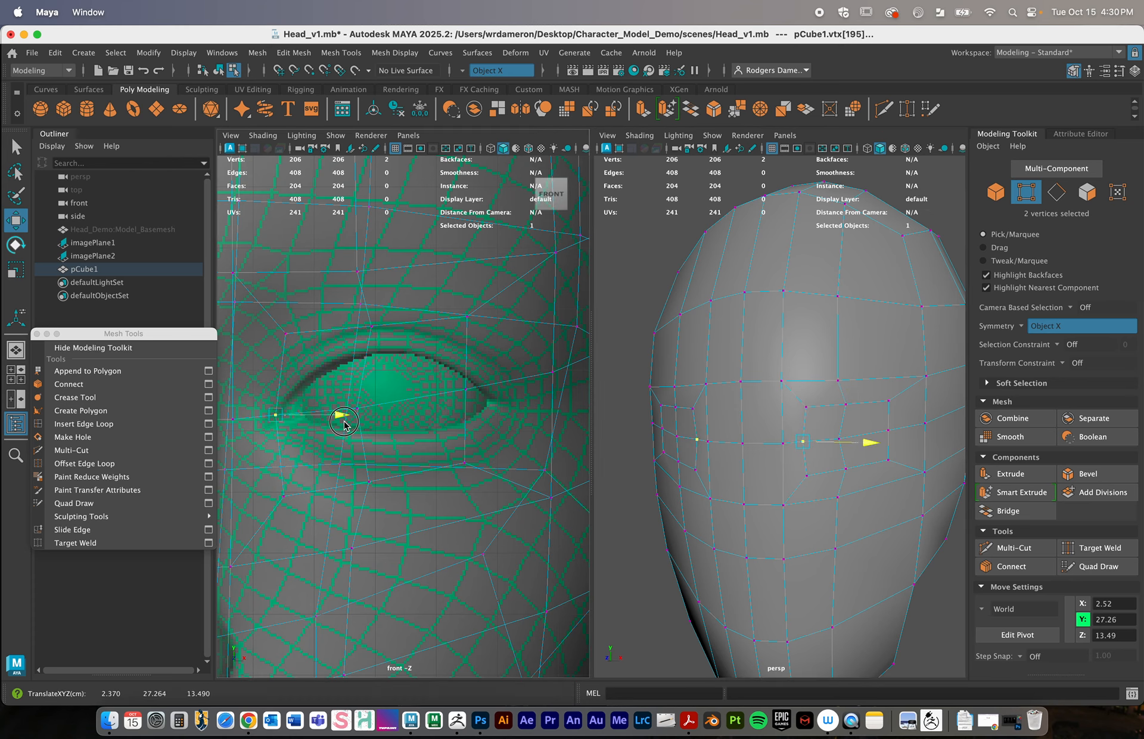
# Fit the upper eyelid vertices to the upper edge of the eye in the front reference and move the outer corner vertex to about X 5.98, Y 27.51
pyautogui.moveTo(322, 370); pyautogui.dragTo(392, 349)
pyautogui.moveTo(372, 326); pyautogui.dragTo(371, 352)
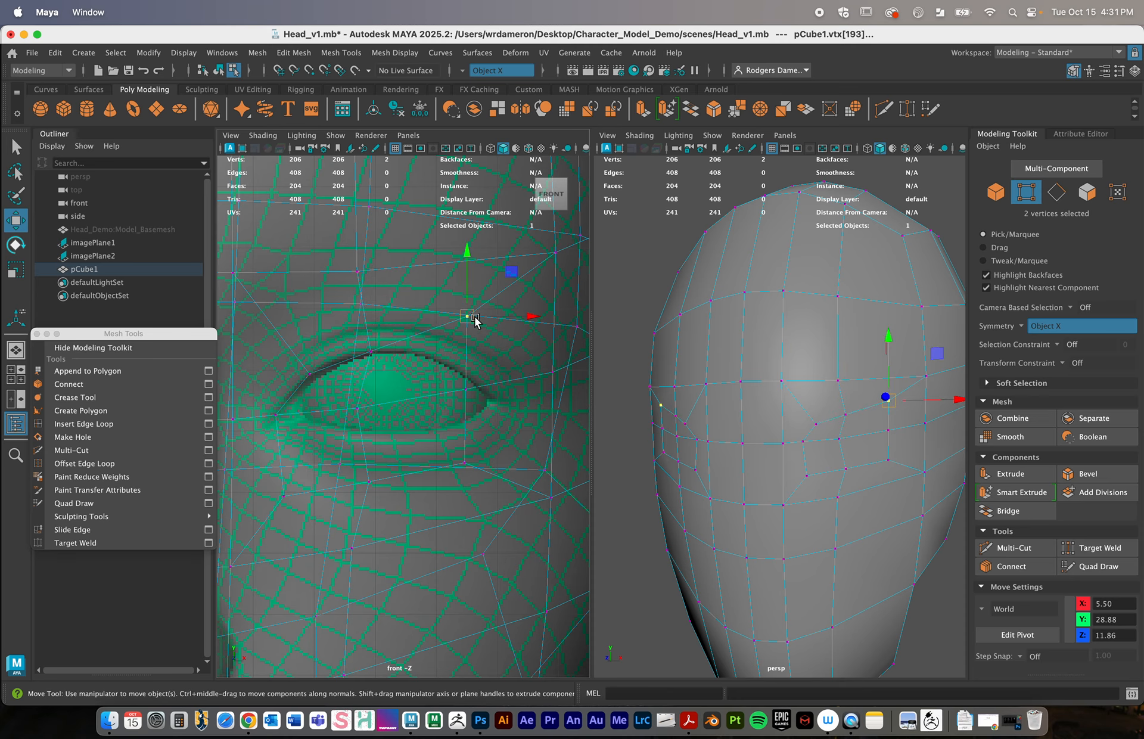
pyautogui.click(449, 357)
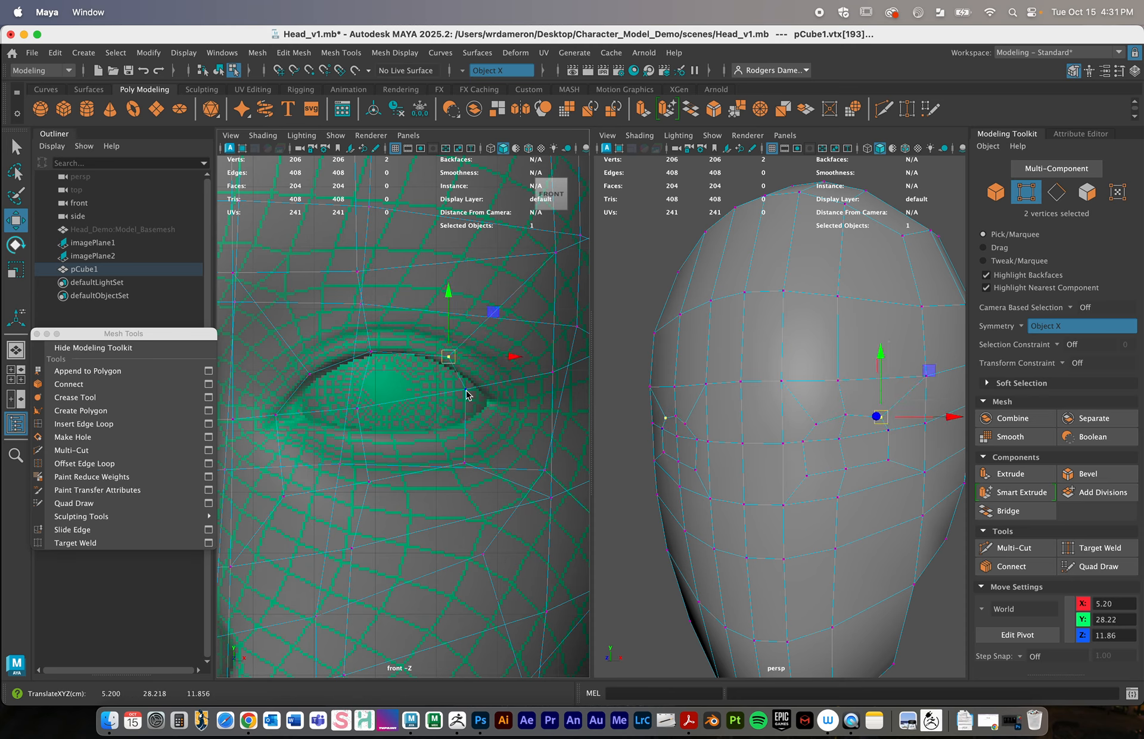
pyautogui.click(465, 390)
pyautogui.moveTo(467, 389); pyautogui.dragTo(496, 399)
# Fit the lower and central eye vertices to the front reference and nudge the upper outer vertex to about X 5.17, Y 28.15
pyautogui.click(464, 463)
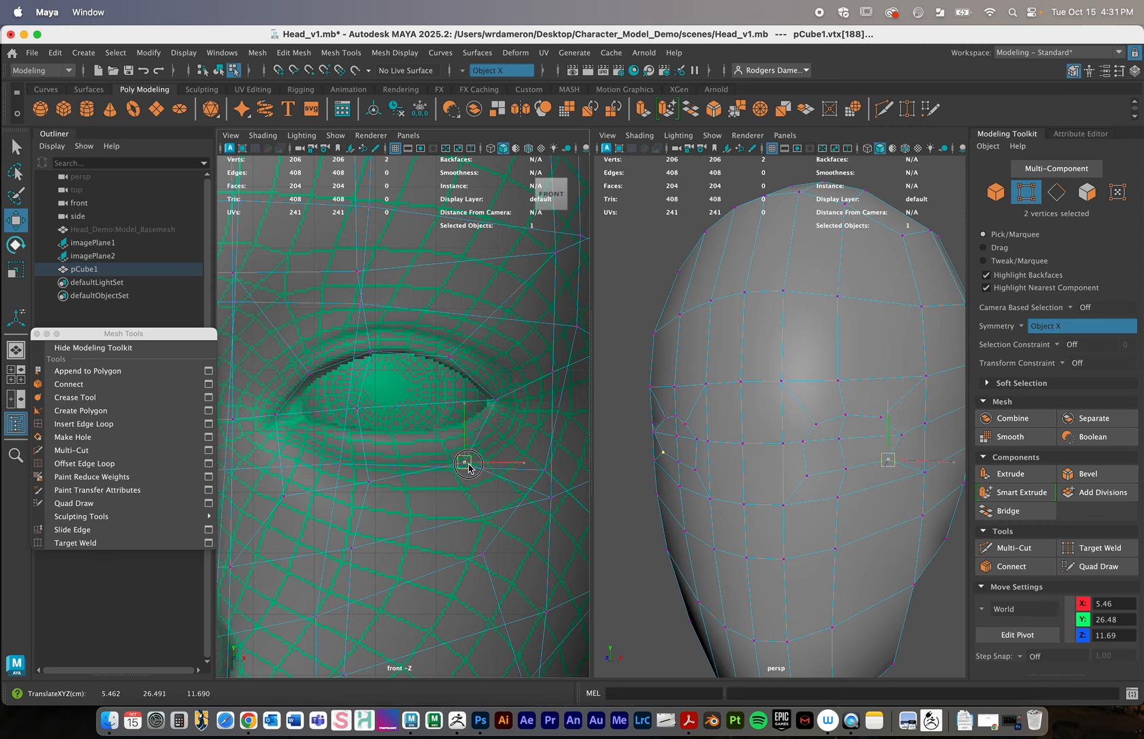
pyautogui.moveTo(464, 462); pyautogui.dragTo(457, 434)
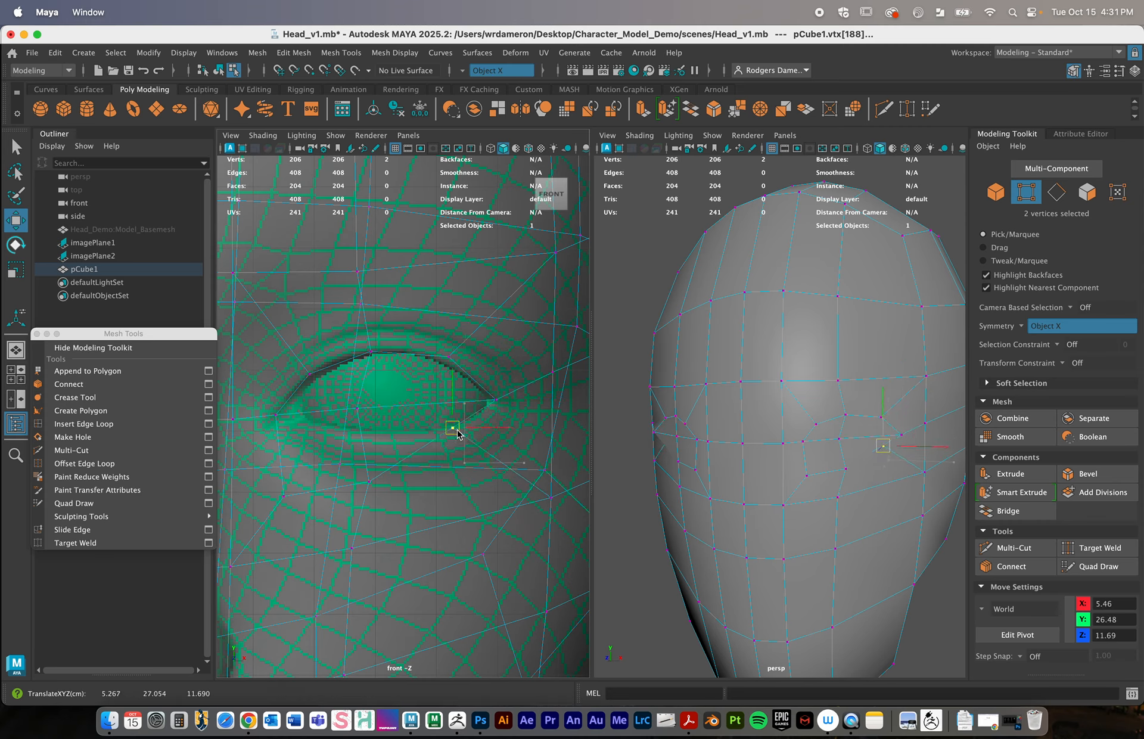
pyautogui.click(371, 481)
pyautogui.moveTo(370, 481); pyautogui.dragTo(377, 408)
pyautogui.click(360, 410)
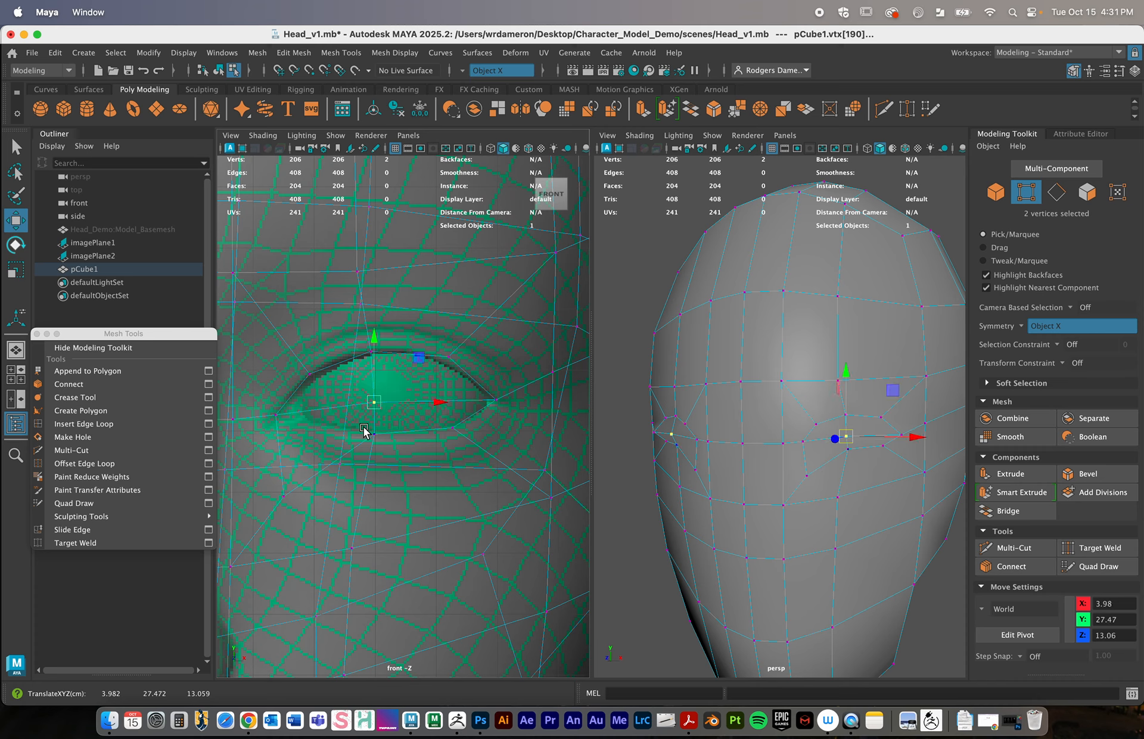
pyautogui.moveTo(282, 497); pyautogui.dragTo(316, 427)
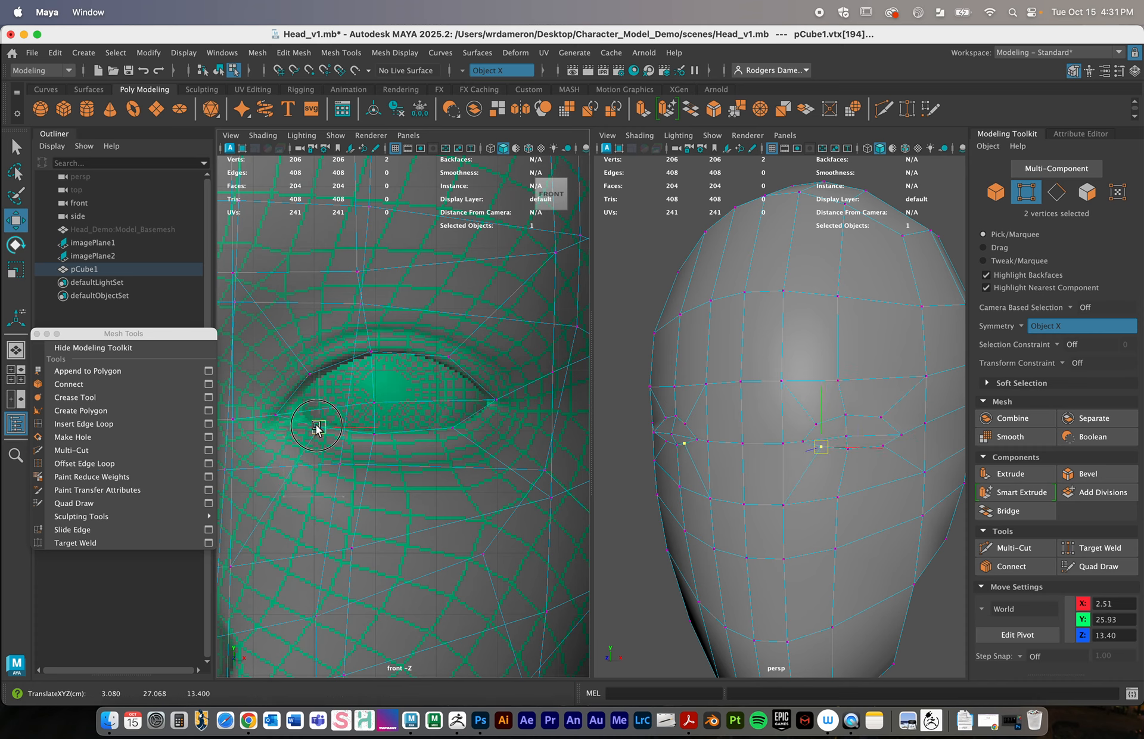
pyautogui.click(446, 358)
# Switch the front reference view to the side view and frame the eye area there and in the perspective view
pyautogui.keyDown('alt'); pyautogui.moveTo(871, 501); pyautogui.dragTo(750, 487); pyautogui.keyUp('alt')
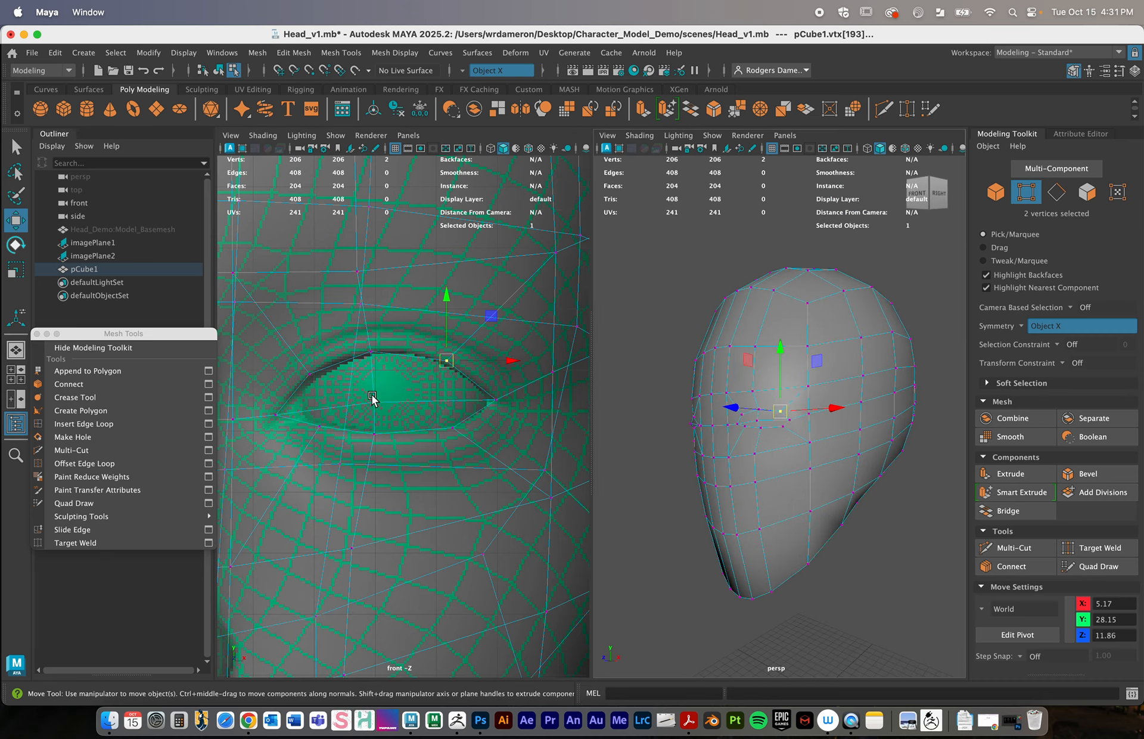
pyautogui.click(407, 136)
pyautogui.click(408, 135)
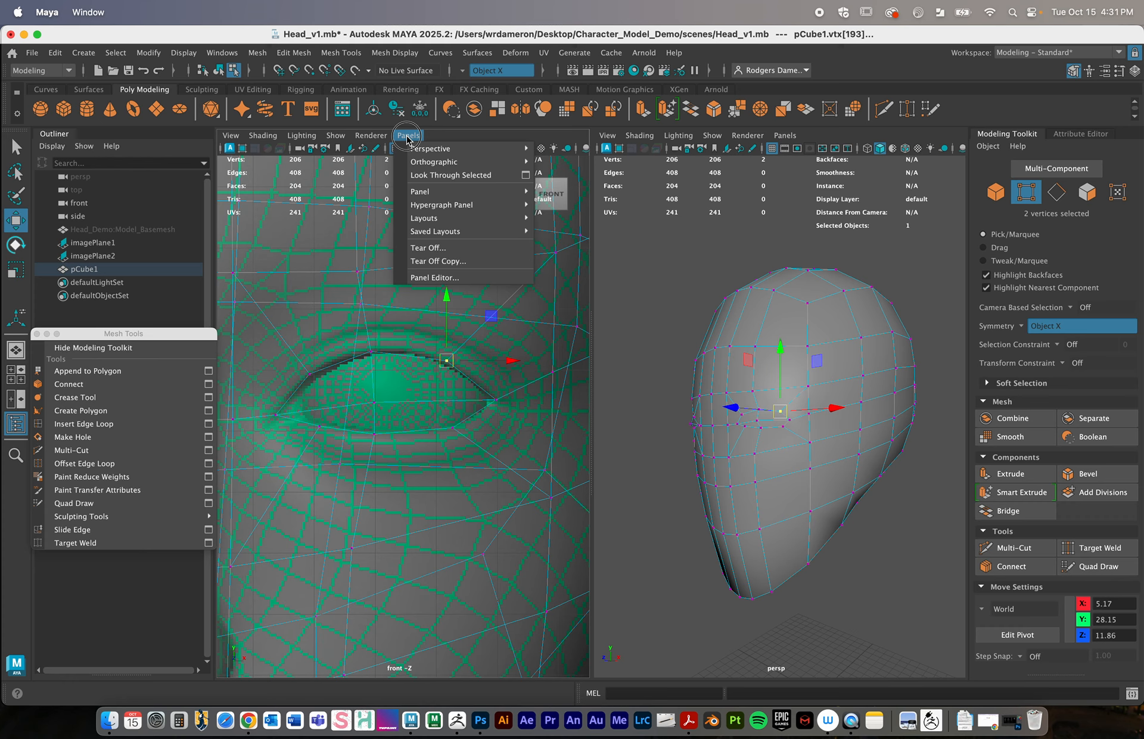
pyautogui.click(572, 182)
pyautogui.keyDown('alt'); pyautogui.moveTo(831, 521); pyautogui.dragTo(838, 439); pyautogui.keyUp('alt')
pyautogui.keyDown('alt'); pyautogui.moveTo(837, 439); pyautogui.dragTo(776, 411, button='right'); pyautogui.keyUp('alt')
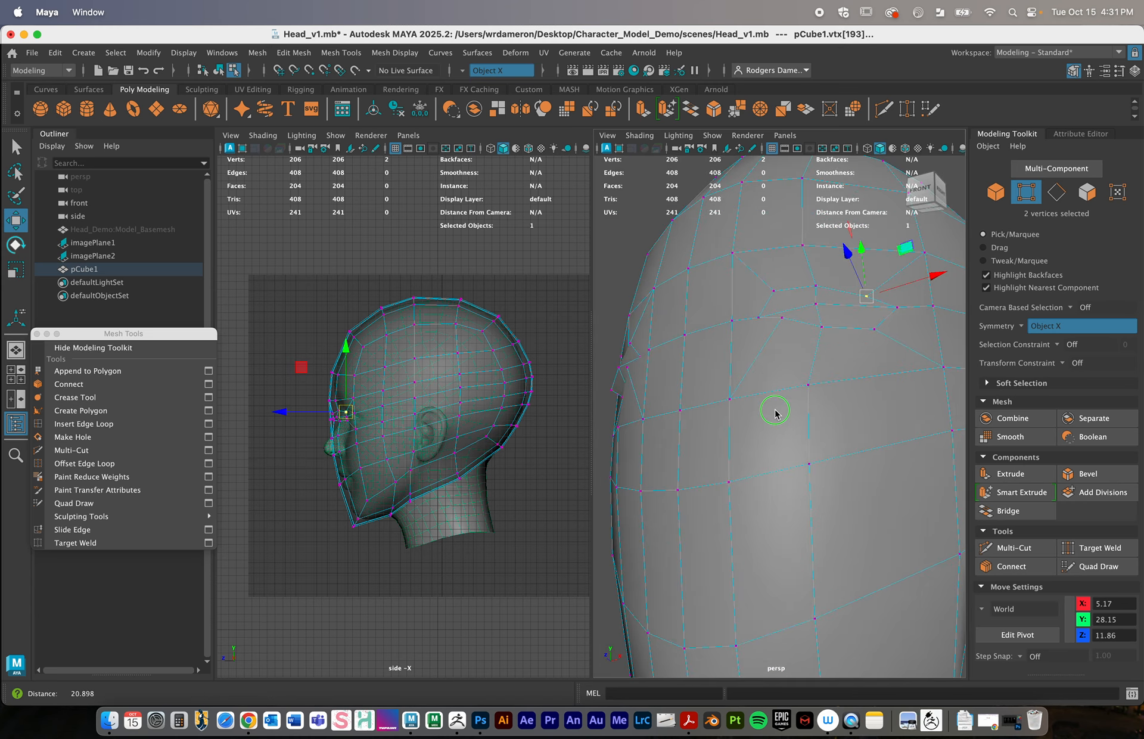
pyautogui.keyDown('alt'); pyautogui.moveTo(776, 411); pyautogui.dragTo(779, 424, button='middle'); pyautogui.keyUp('alt')
pyautogui.keyDown('alt'); pyautogui.moveTo(305, 430); pyautogui.dragTo(494, 458, button='right'); pyautogui.keyUp('alt')
pyautogui.keyDown('alt'); pyautogui.moveTo(367, 457); pyautogui.dragTo(474, 461, button='middle'); pyautogui.keyUp('alt')
pyautogui.moveTo(473, 460)
pyautogui.keyDown('alt'); pyautogui.mouseDown(button='right')
pyautogui.moveTo(564, 472)
pyautogui.moveTo(460, 450)
pyautogui.moveTo(491, 454)
pyautogui.mouseUp(button='right'); pyautogui.keyUp('alt')
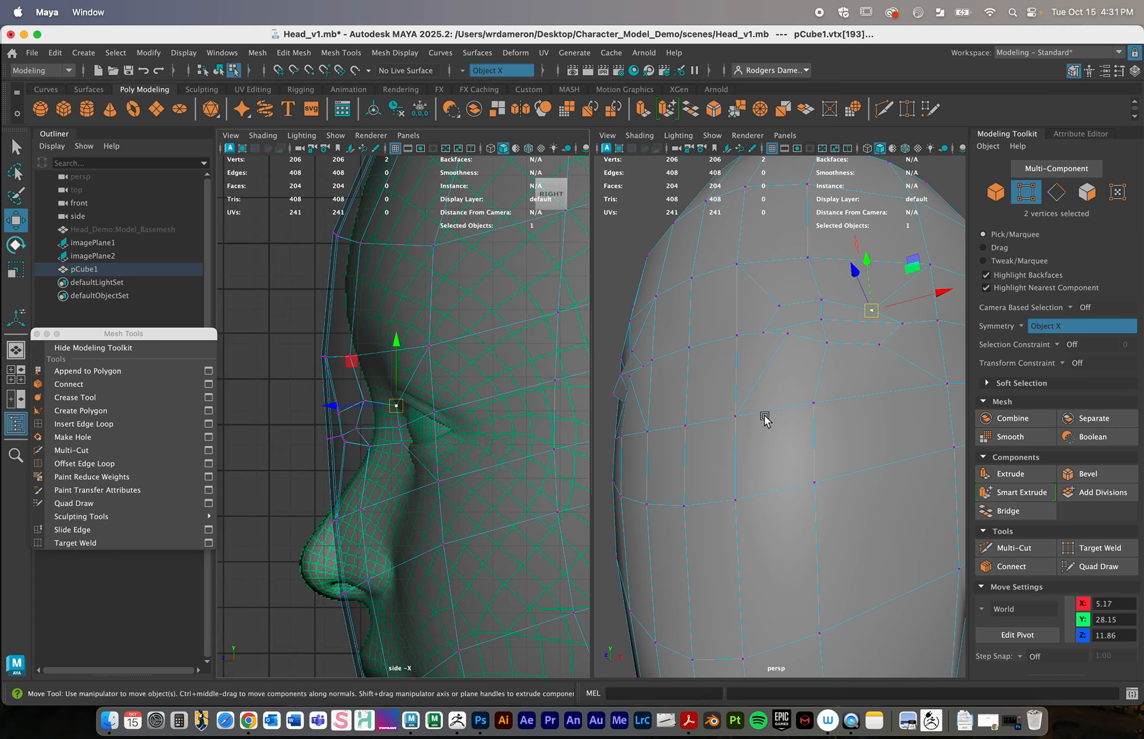
# Select the eight inner faces of both eyes and move them back into the head to about Z 10.71
pyautogui.click(788, 334)
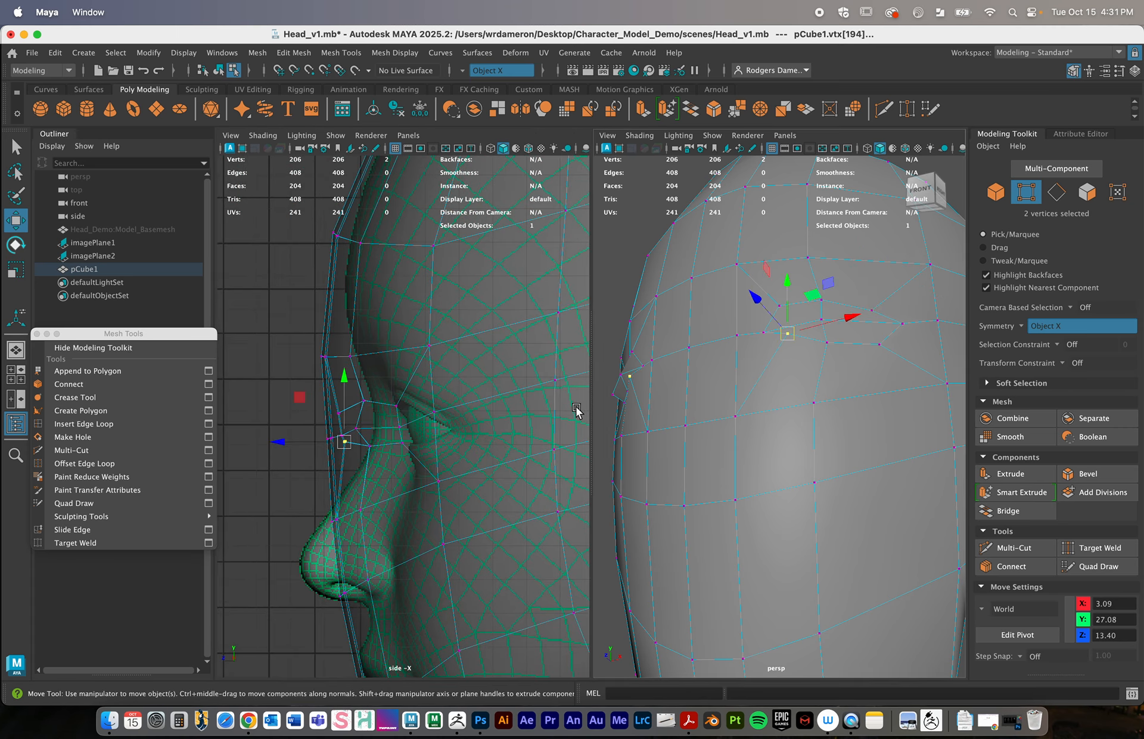
pyautogui.press('q')
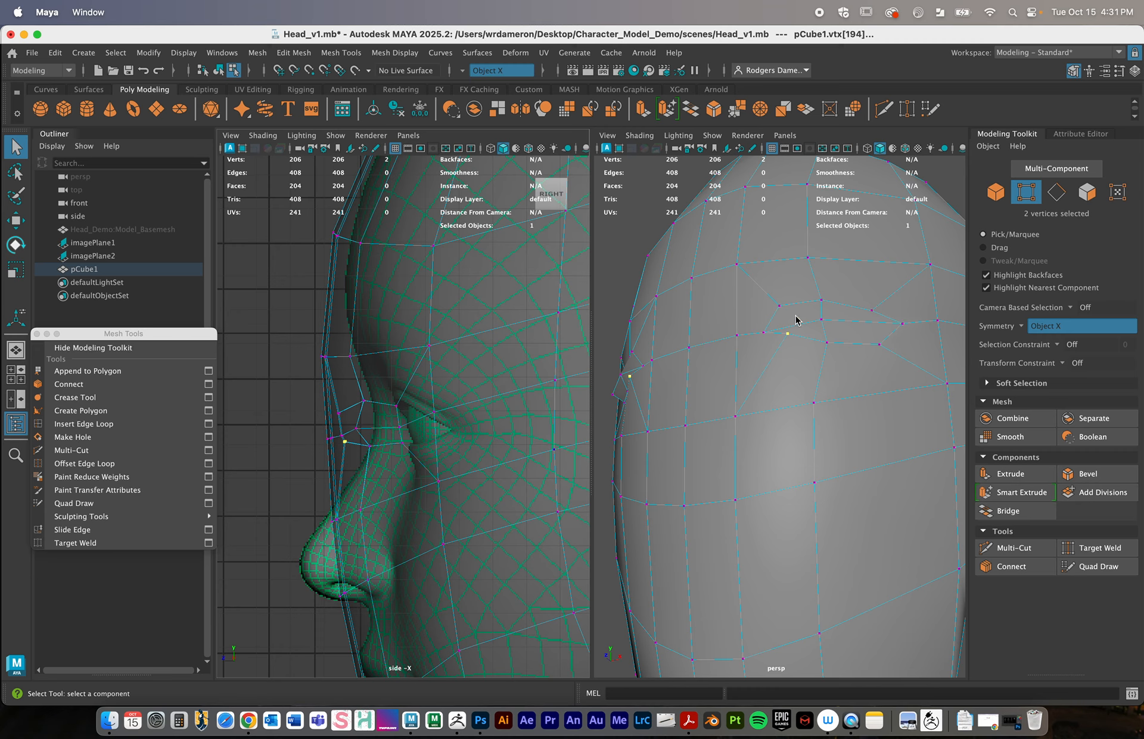
pyautogui.moveTo(795, 320); pyautogui.dragTo(809, 370, button='right')
pyautogui.press('f')
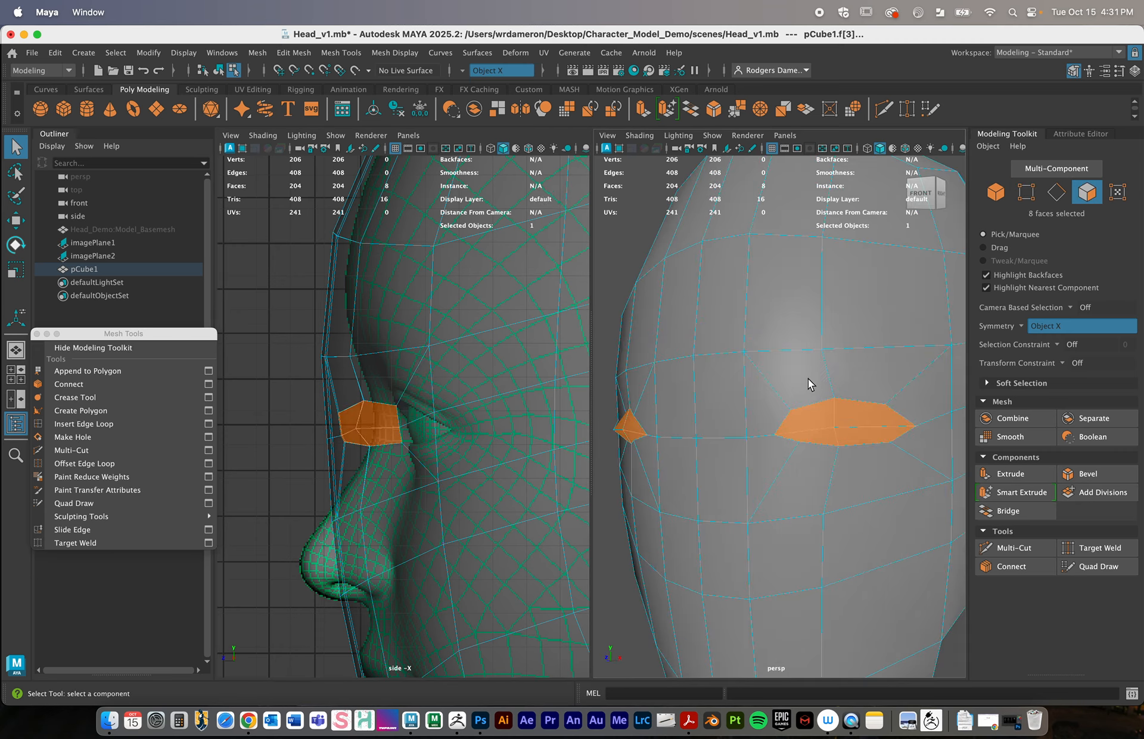
pyautogui.scroll(-5, 801, 399)
pyautogui.scroll(5, 819, 438)
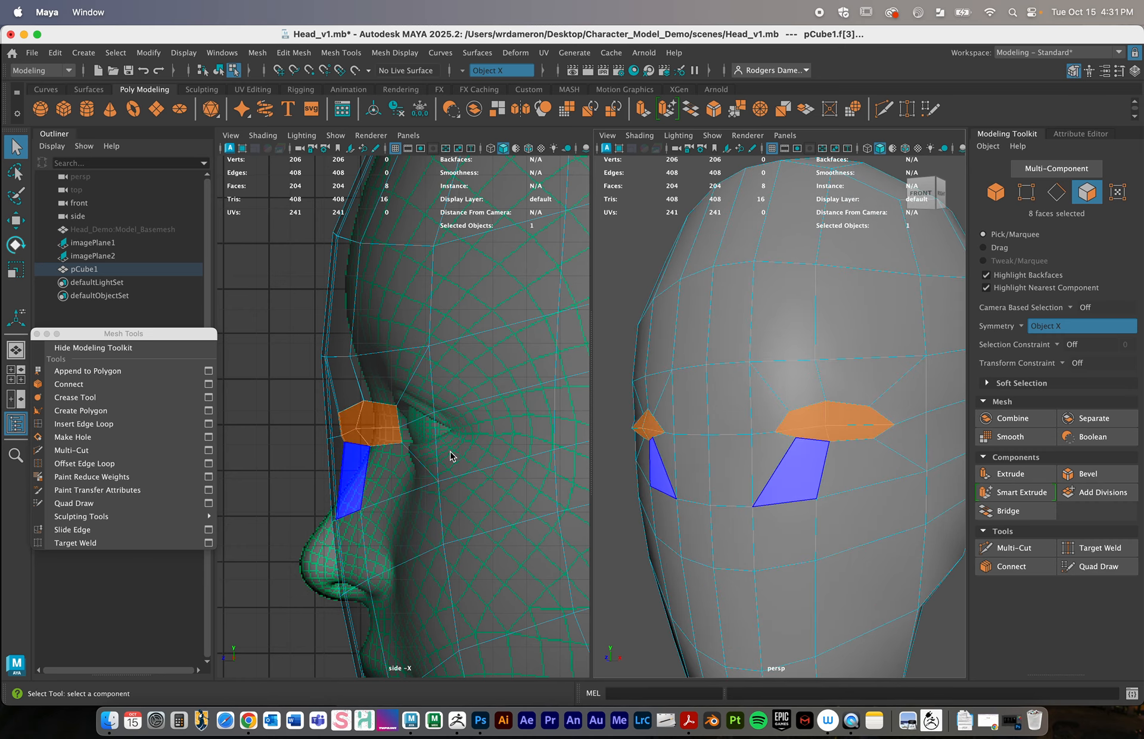
pyautogui.press('w')
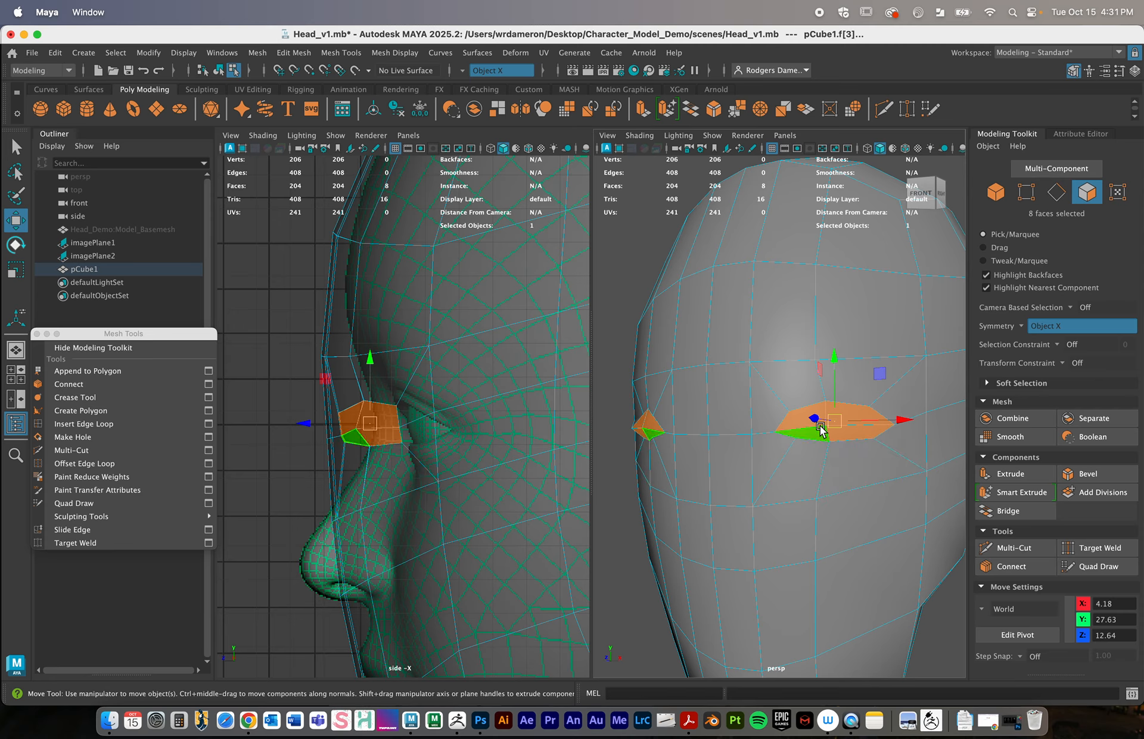
pyautogui.moveTo(818, 423); pyautogui.dragTo(795, 453)
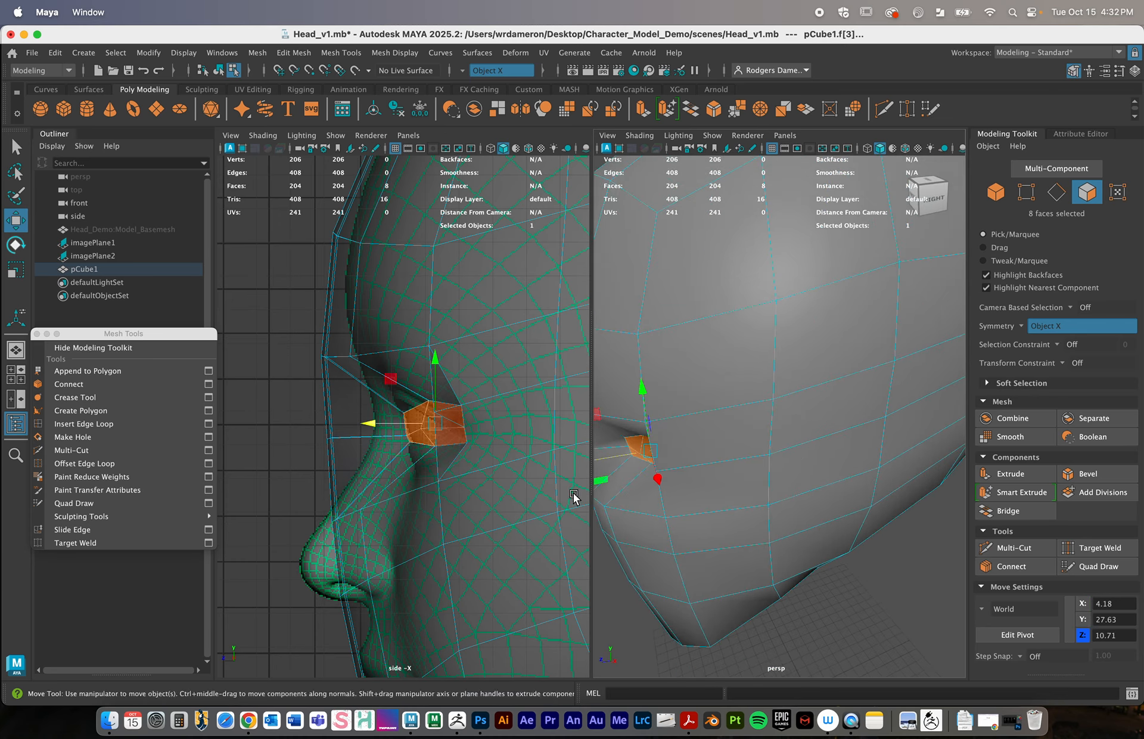
# Move the upper middle eyelid vertex forward to about Z 11.71, onto the eyelid in the side reference
pyautogui.keyDown('alt'); pyautogui.moveTo(515, 447); pyautogui.dragTo(490, 437, button='middle'); pyautogui.keyUp('alt')
pyautogui.keyDown('alt'); pyautogui.moveTo(738, 453); pyautogui.dragTo(788, 456); pyautogui.keyUp('alt')
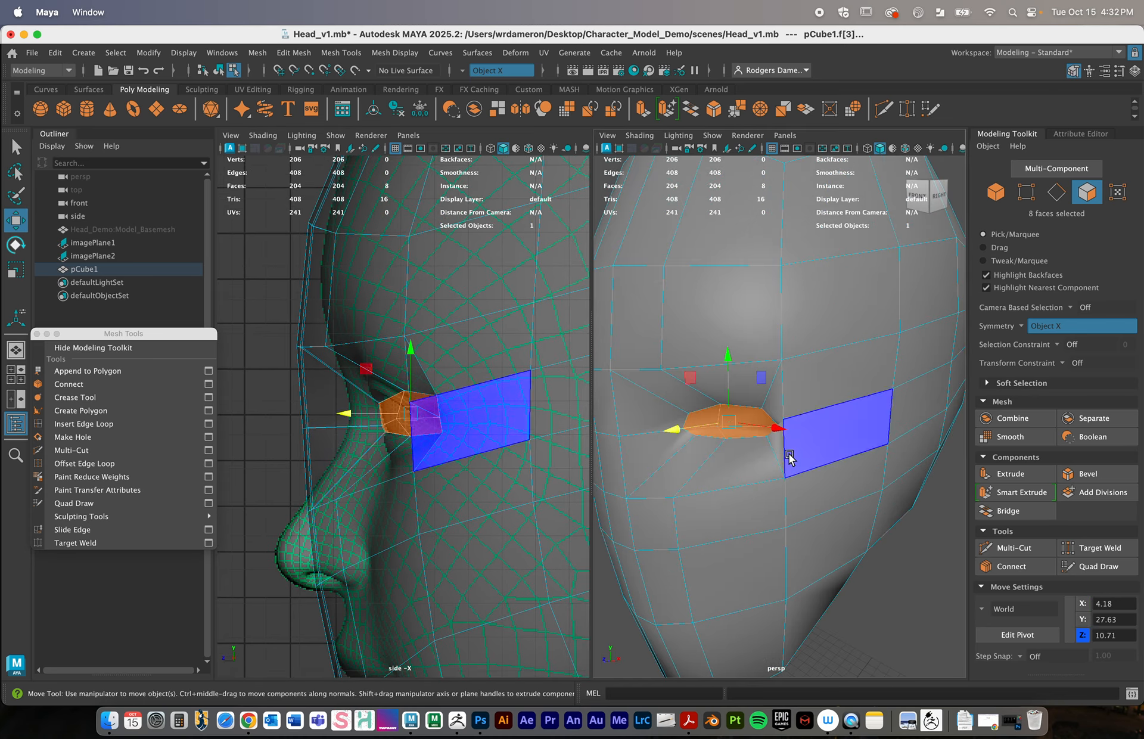
pyautogui.press('q')
pyautogui.scroll(5, 417, 417)
pyautogui.keyDown('alt'); pyautogui.moveTo(381, 417); pyautogui.dragTo(454, 421, button='middle'); pyautogui.keyUp('alt')
pyautogui.scroll(4, 774, 411)
pyautogui.keyDown('alt'); pyautogui.moveTo(751, 388); pyautogui.dragTo(776, 387); pyautogui.keyUp('alt')
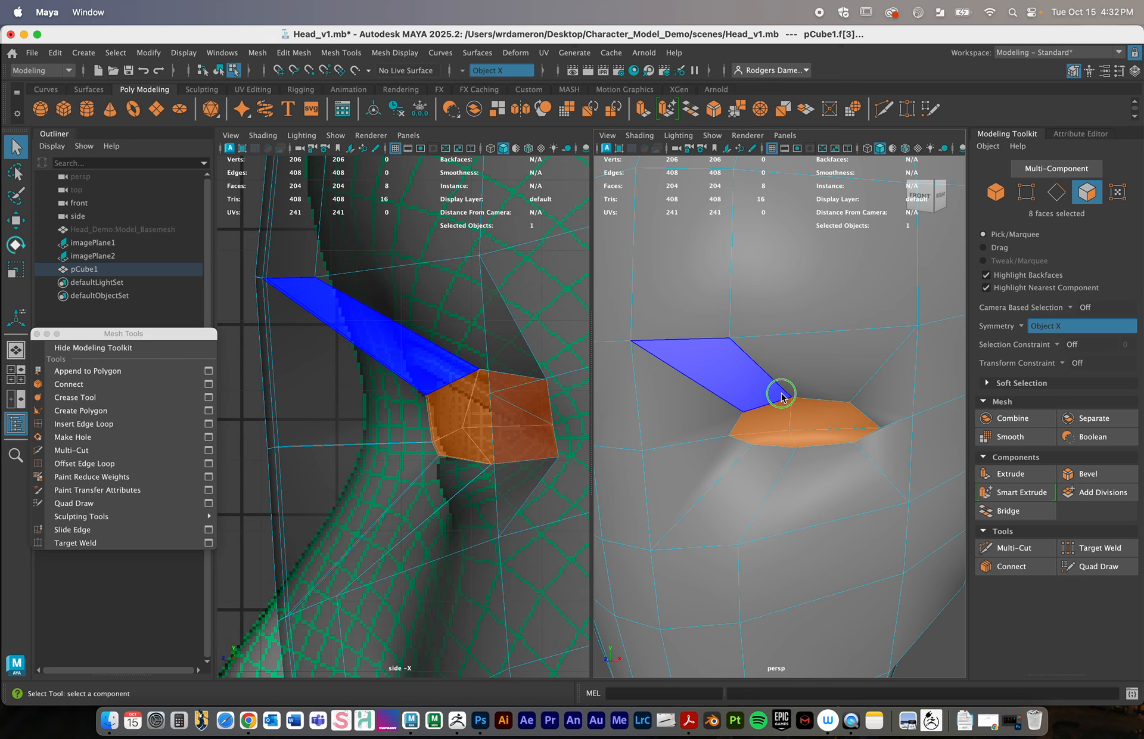
pyautogui.moveTo(774, 382); pyautogui.dragTo(720, 302, button='right')
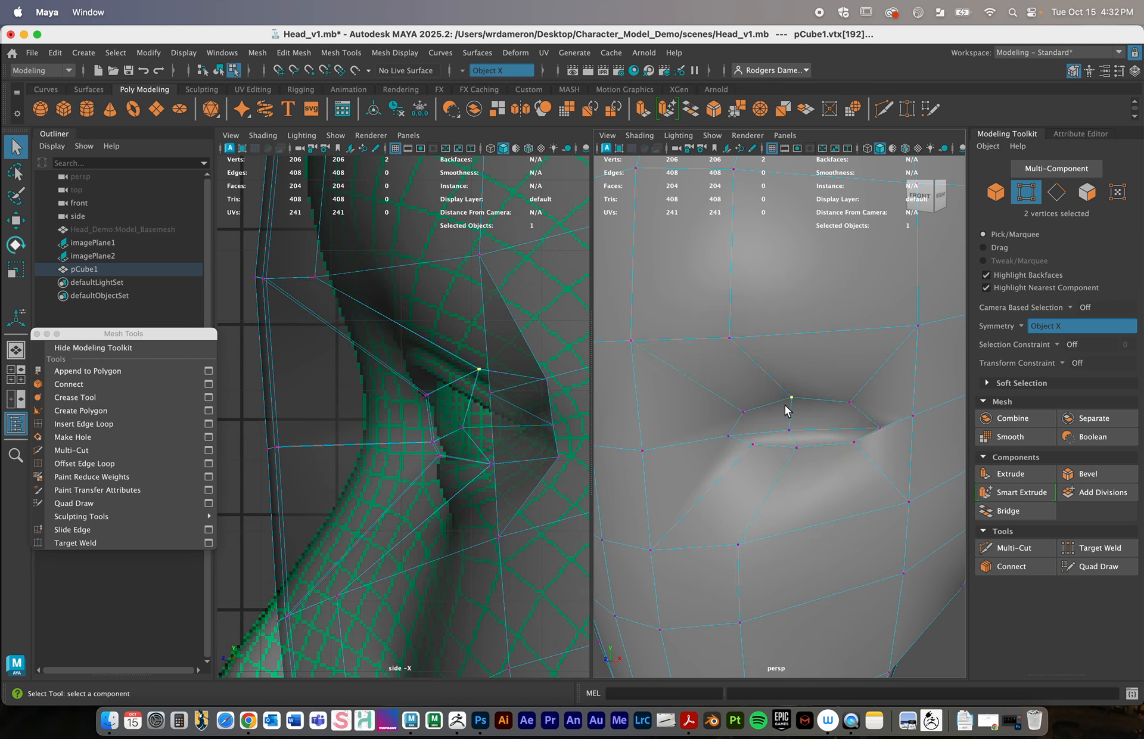
pyautogui.press('w')
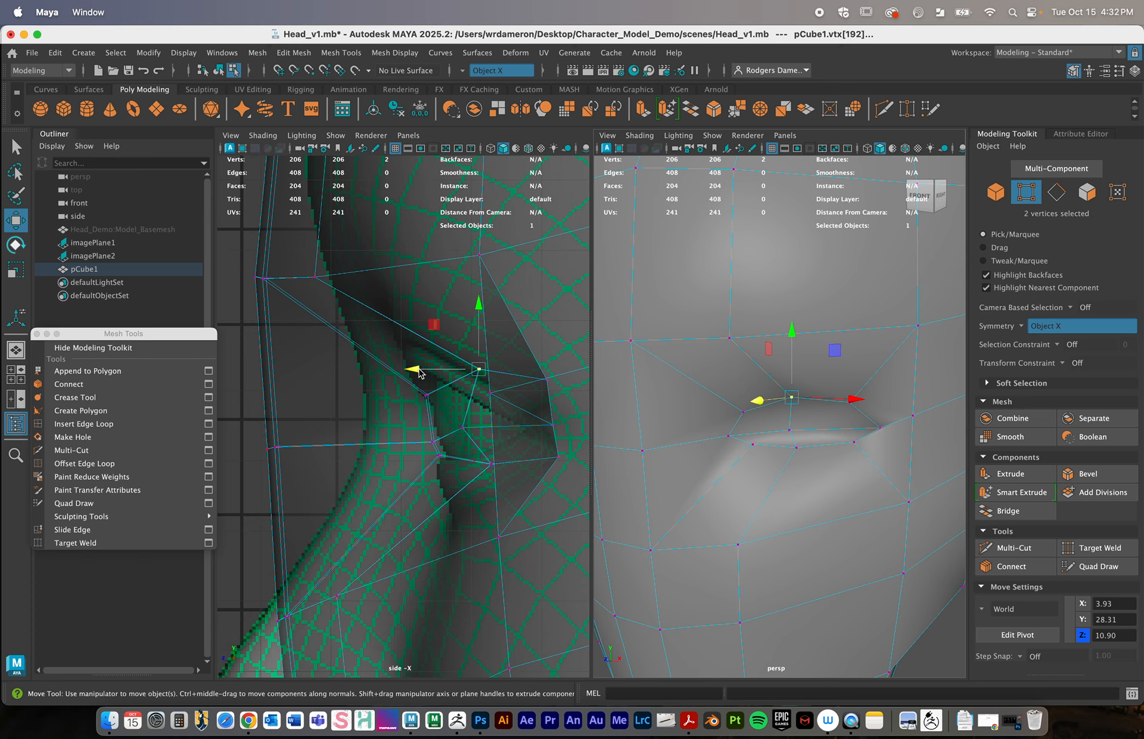
pyautogui.moveTo(480, 308); pyautogui.dragTo(479, 297)
pyautogui.press('super+z')
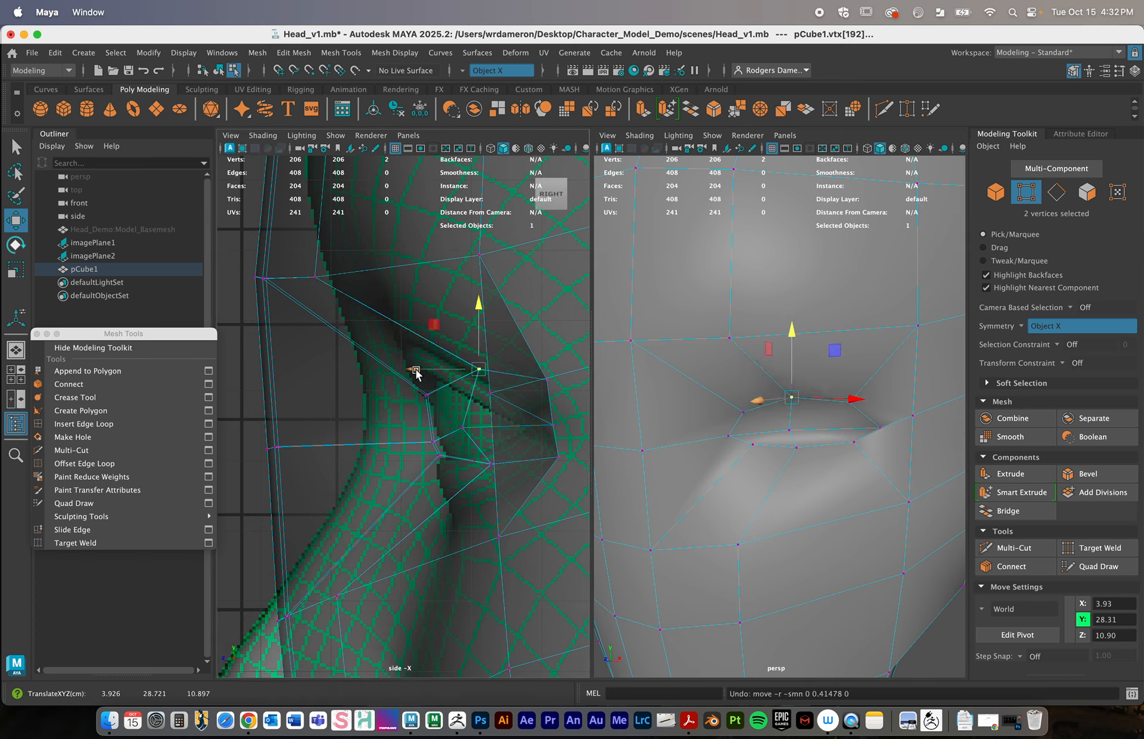
pyautogui.moveTo(416, 373); pyautogui.dragTo(361, 379)
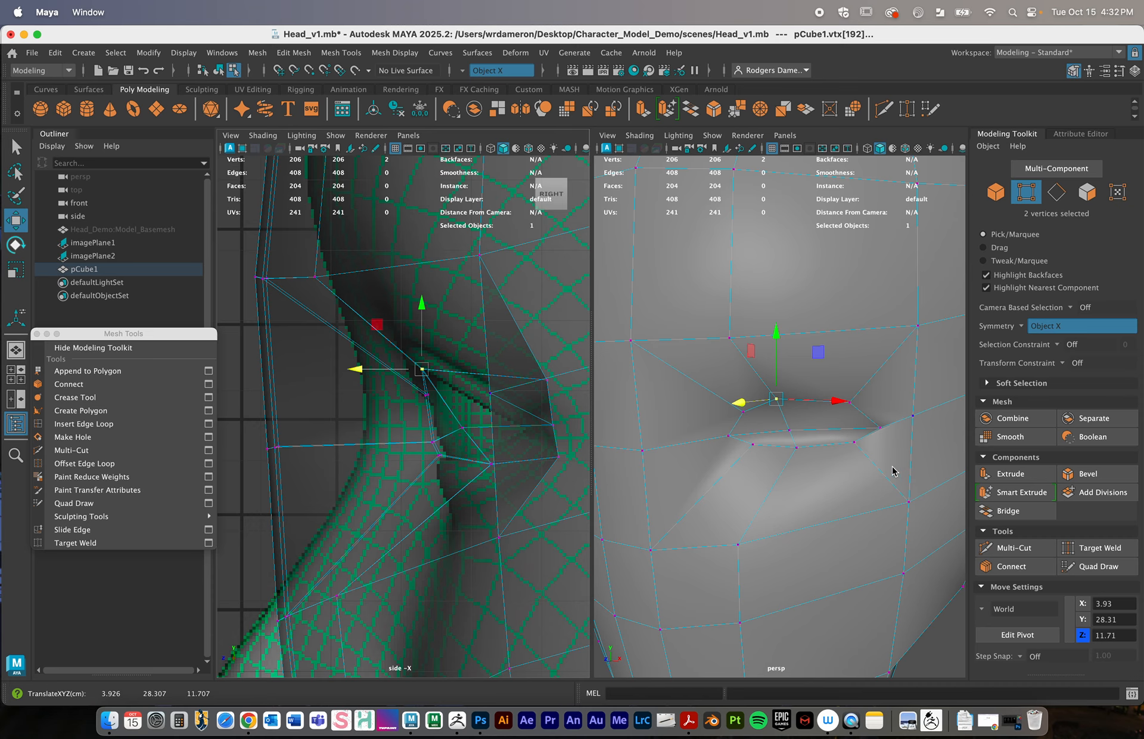
# Examine the eye sockets from the front and side, picking vertices on the side of the head and the cheek to compare their positions
pyautogui.keyDown('alt'); pyautogui.moveTo(892, 471); pyautogui.dragTo(838, 454); pyautogui.keyUp('alt')
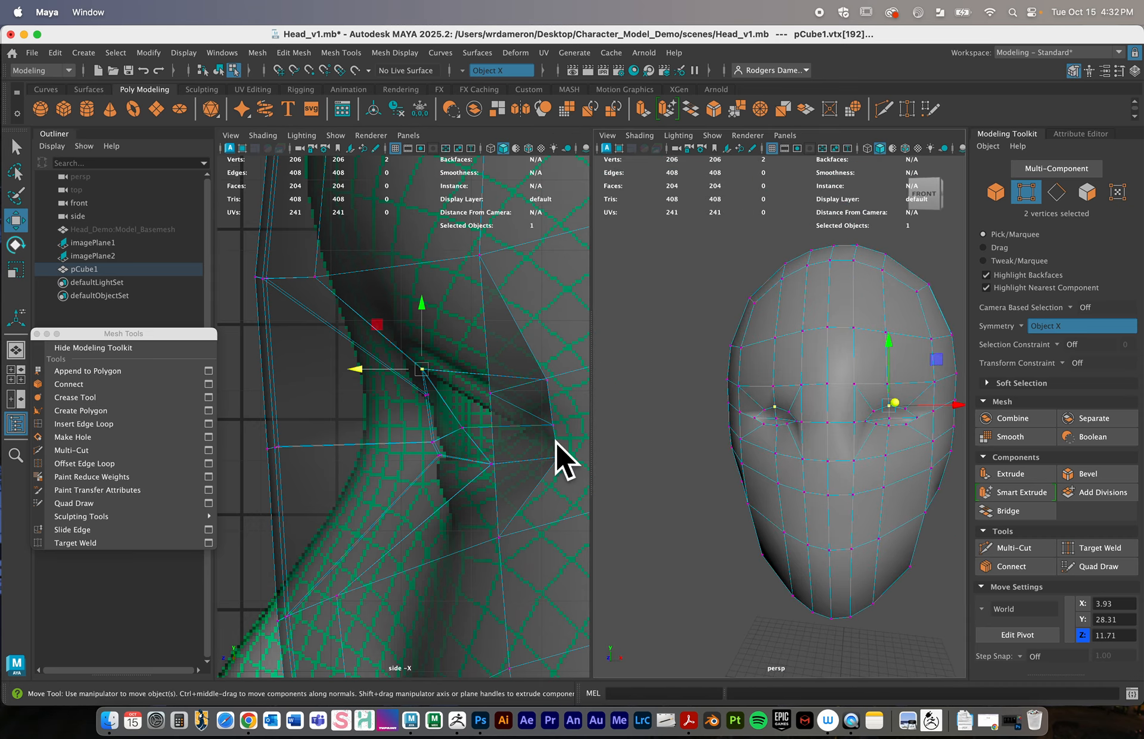
pyautogui.keyDown('alt'); pyautogui.moveTo(493, 441); pyautogui.dragTo(451, 451, button='middle'); pyautogui.keyUp('alt')
pyautogui.keyDown('alt'); pyautogui.moveTo(913, 518); pyautogui.dragTo(850, 491); pyautogui.keyUp('alt')
pyautogui.keyDown('alt'); pyautogui.moveTo(850, 492); pyautogui.dragTo(892, 445, button='right'); pyautogui.keyUp('alt')
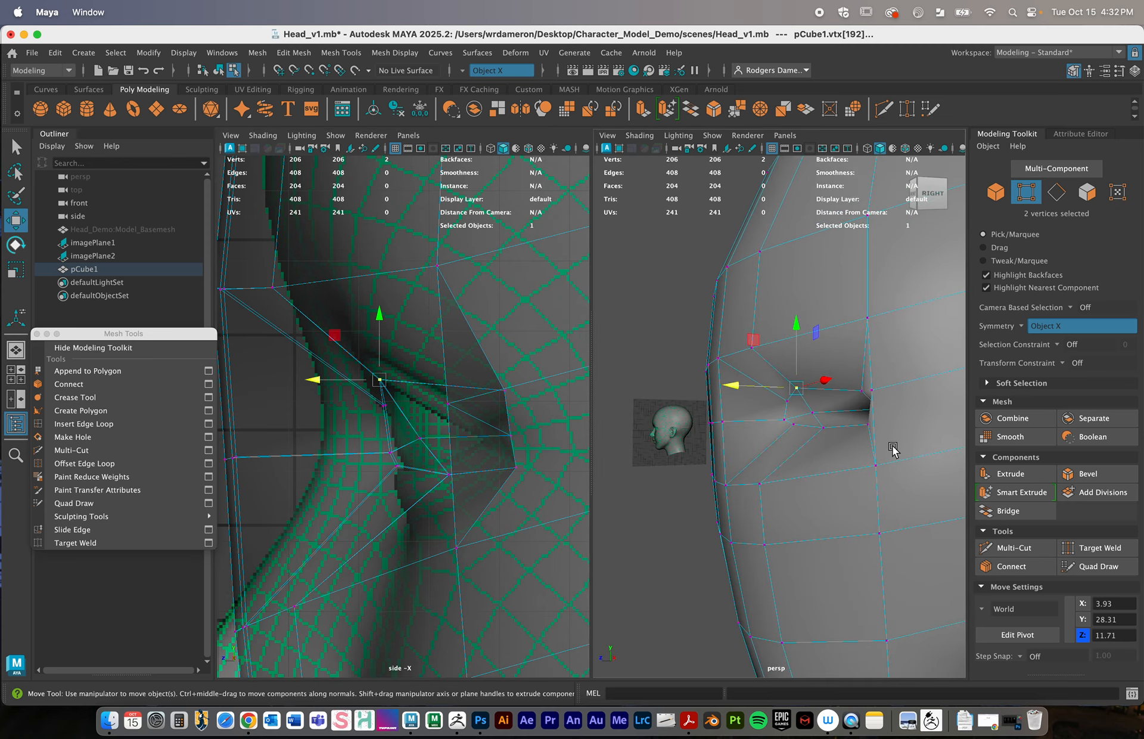
pyautogui.click(873, 391)
pyautogui.keyDown('alt'); pyautogui.moveTo(883, 440); pyautogui.dragTo(850, 396); pyautogui.keyUp('alt')
pyautogui.keyDown('alt'); pyautogui.moveTo(884, 493); pyautogui.dragTo(863, 510); pyautogui.keyUp('alt')
pyautogui.scroll(3, 863, 511)
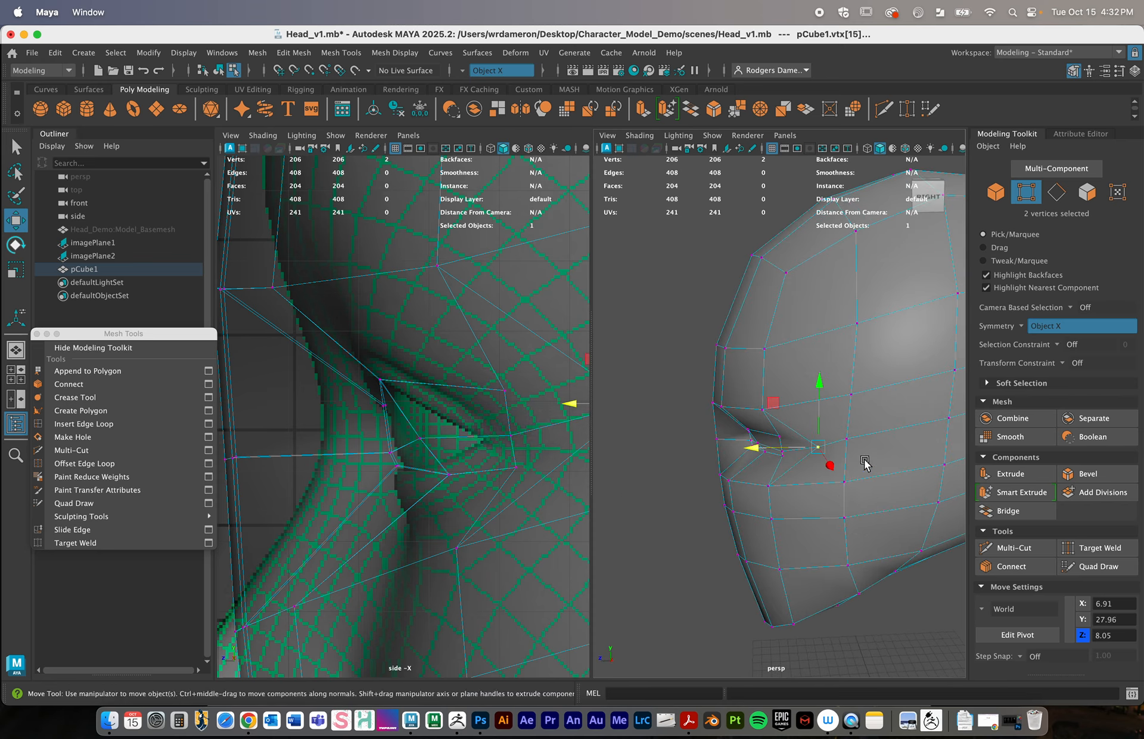
pyautogui.click(849, 441)
pyautogui.moveTo(784, 439); pyautogui.dragTo(883, 468)
pyautogui.click(917, 440)
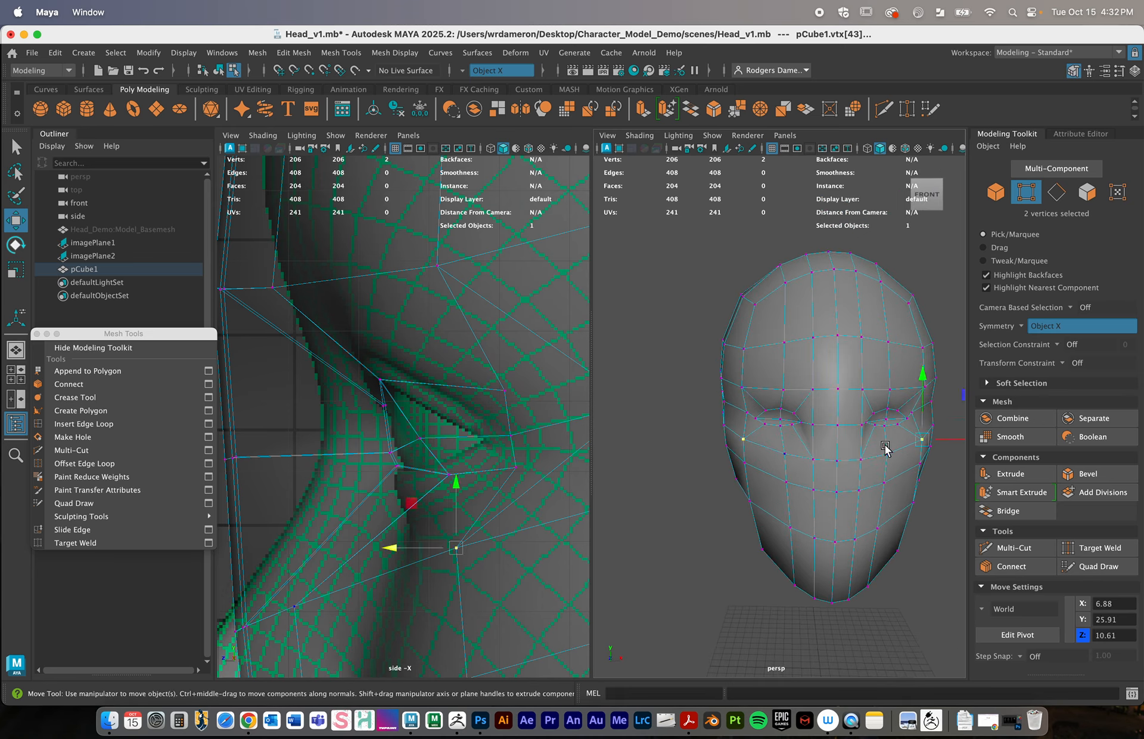
# Move the upper outer eyelid vertex down to about Y 27.76 and forward to about Z 10.79 along the eyelid in the side reference
pyautogui.click(381, 380)
pyautogui.click(504, 393)
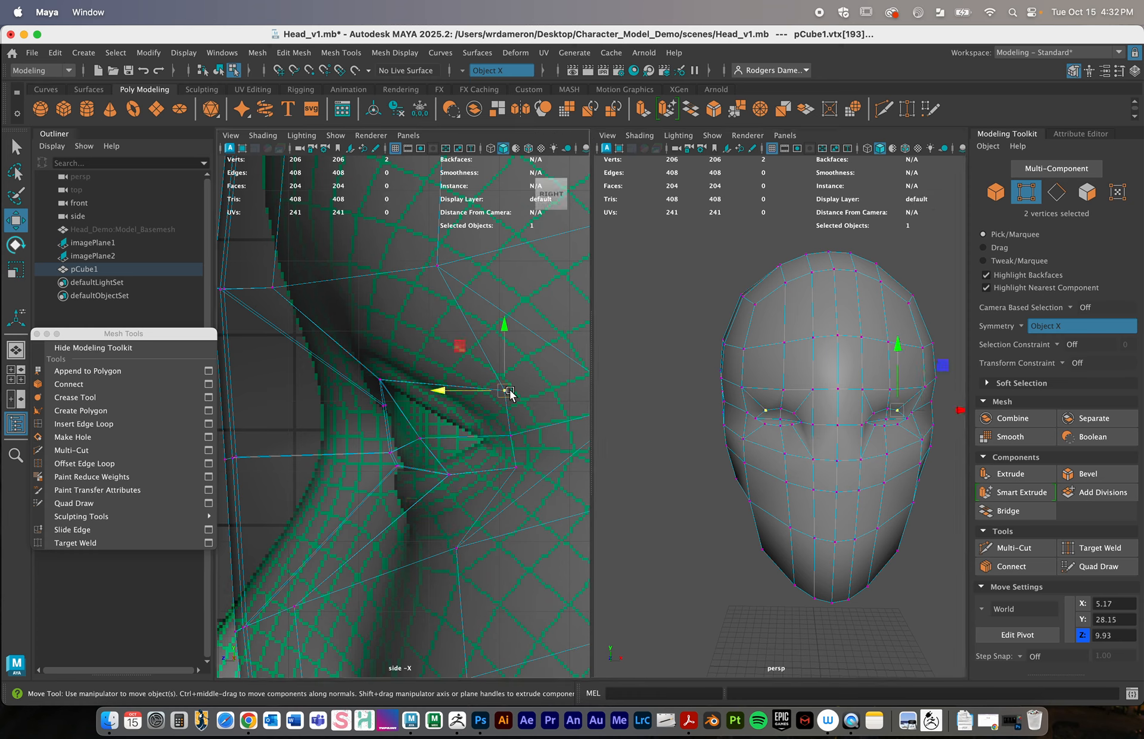
pyautogui.moveTo(505, 391); pyautogui.dragTo(429, 404)
pyautogui.press('z')
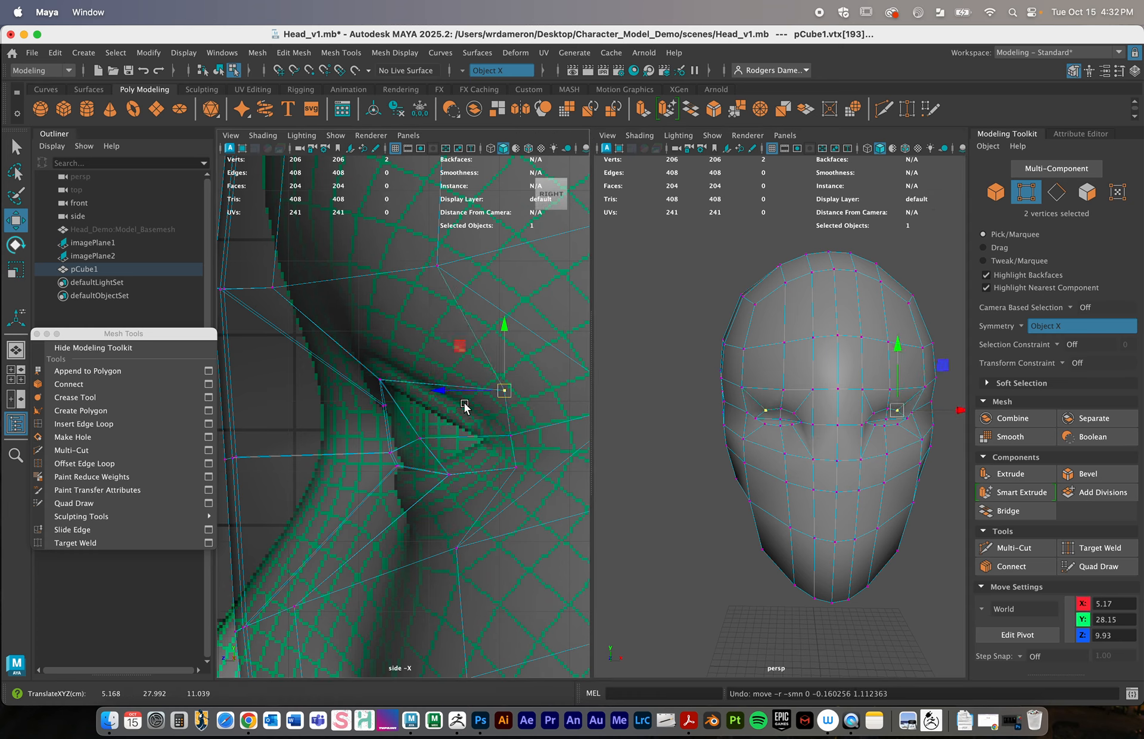
pyautogui.moveTo(504, 336); pyautogui.dragTo(495, 368)
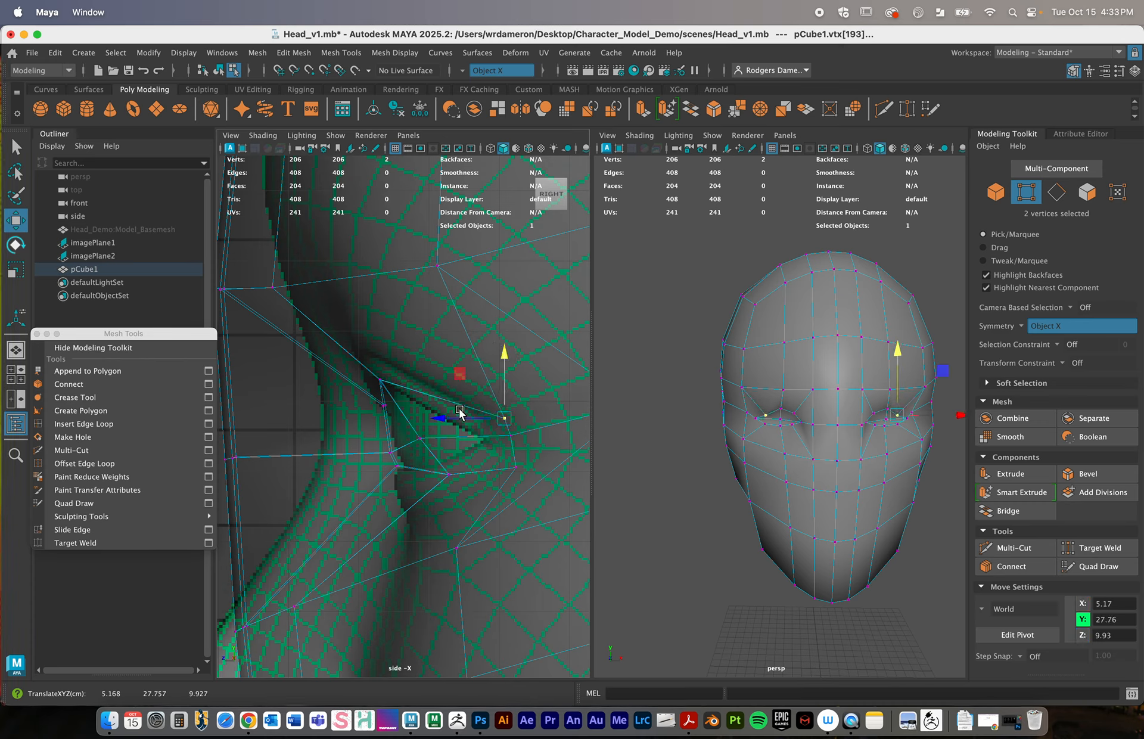
pyautogui.moveTo(442, 423); pyautogui.dragTo(386, 419)
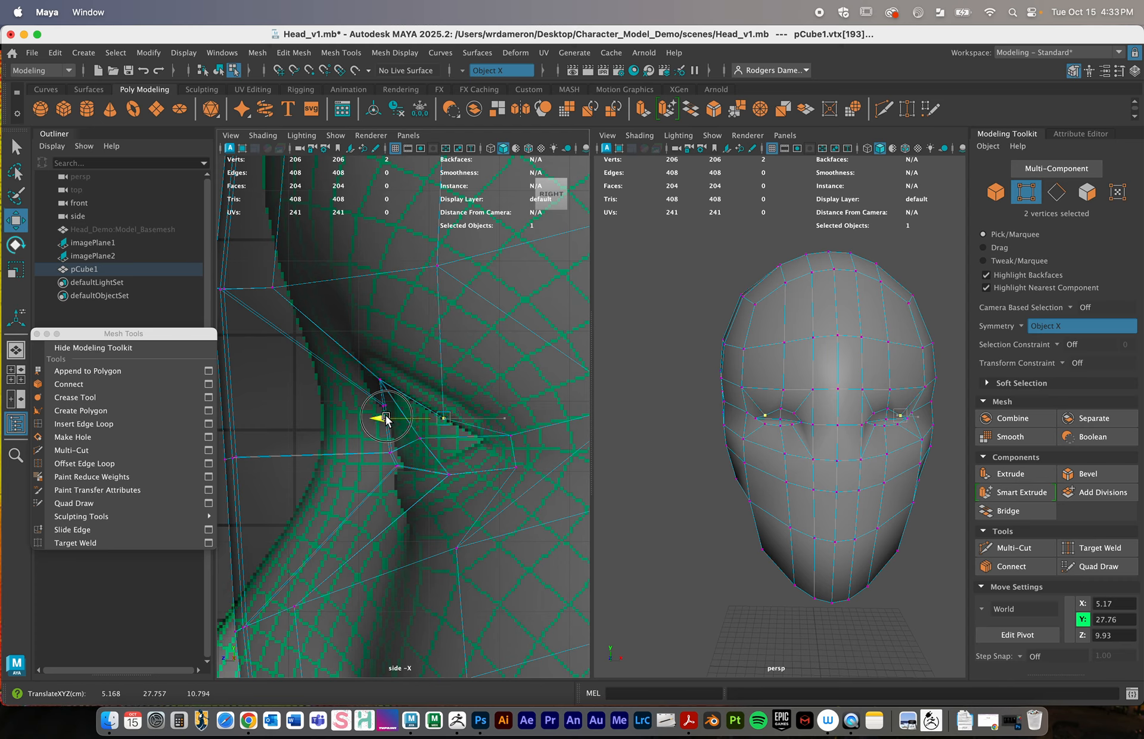
# Move the outer corner vertex of the eye forward to about Z 10.24, then select the lower outer eyelid vertex
pyautogui.click(511, 437)
pyautogui.moveTo(453, 436); pyautogui.dragTo(424, 436)
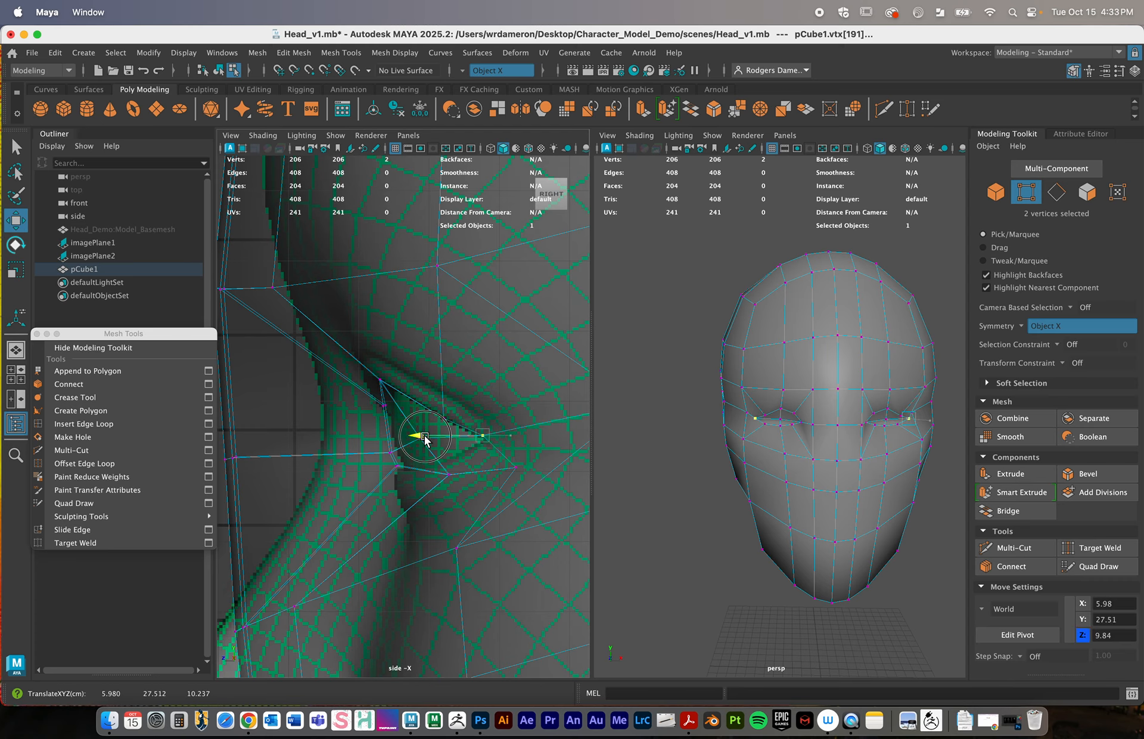
pyautogui.click(516, 467)
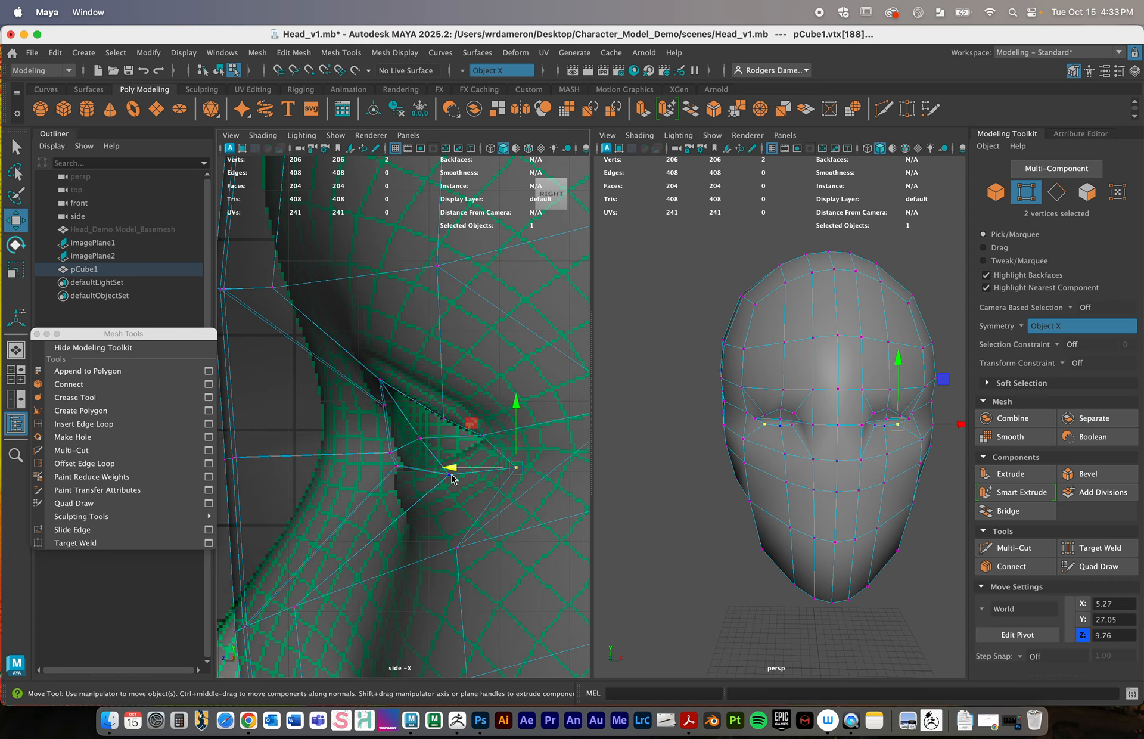
# Pull two of the lower eye socket vertex pairs forward in the side view to Z 11.31 and 10.73
pyautogui.click(451, 476)
pyautogui.scroll(3, 882, 448)
pyautogui.keyDown('alt'); pyautogui.moveTo(920, 447); pyautogui.dragTo(834, 450); pyautogui.keyUp('alt')
pyautogui.moveTo(387, 474); pyautogui.dragTo(349, 474)
pyautogui.click(504, 461)
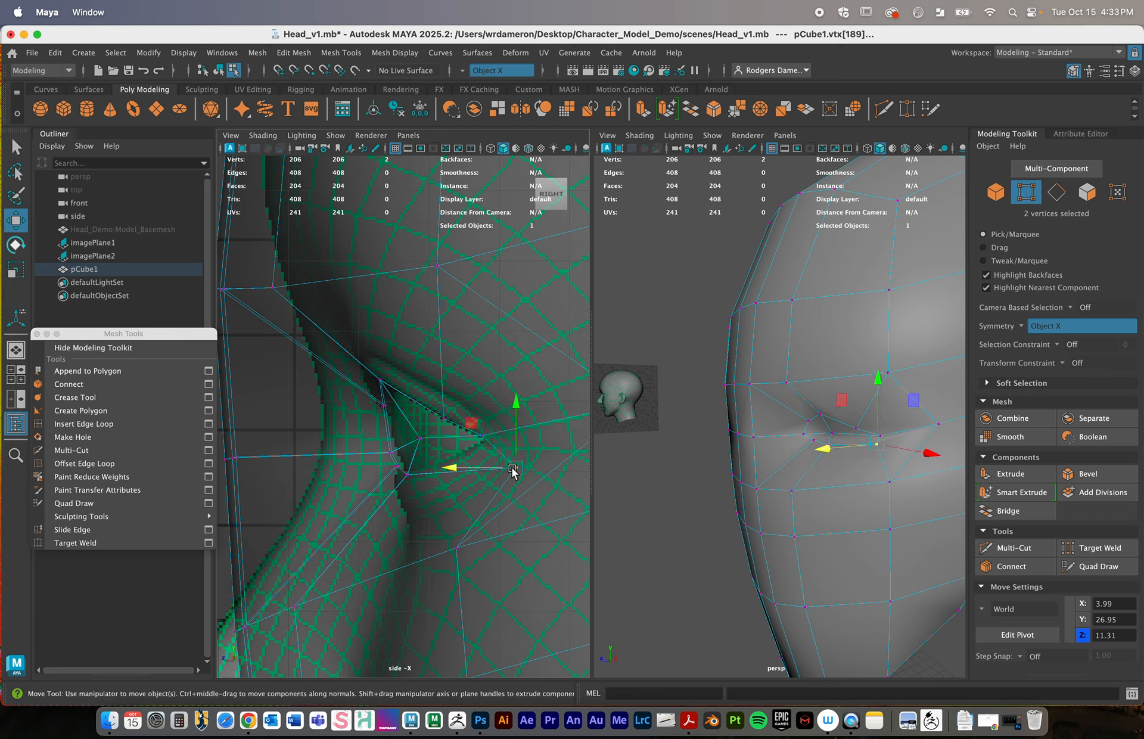
pyautogui.moveTo(445, 467); pyautogui.dragTo(386, 467)
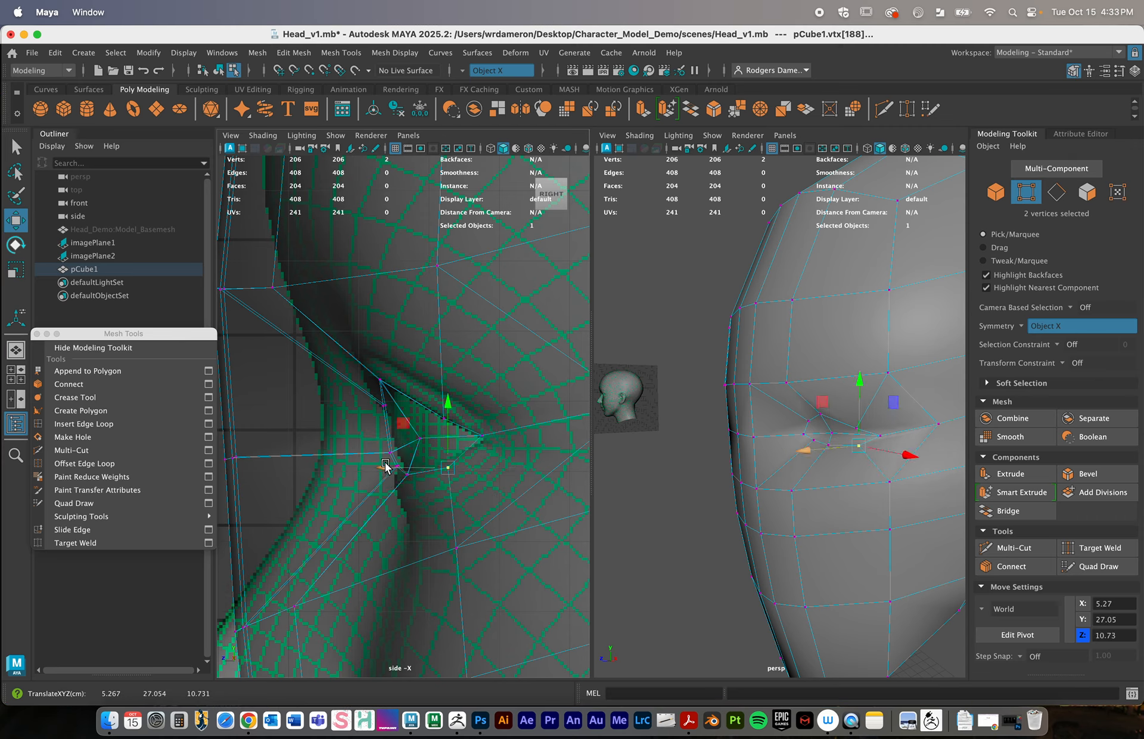
# Check the reshaped eye sockets from several angles and return the head mesh to Object Mode
pyautogui.keyDown('alt'); pyautogui.moveTo(951, 474); pyautogui.dragTo(802, 446); pyautogui.keyUp('alt')
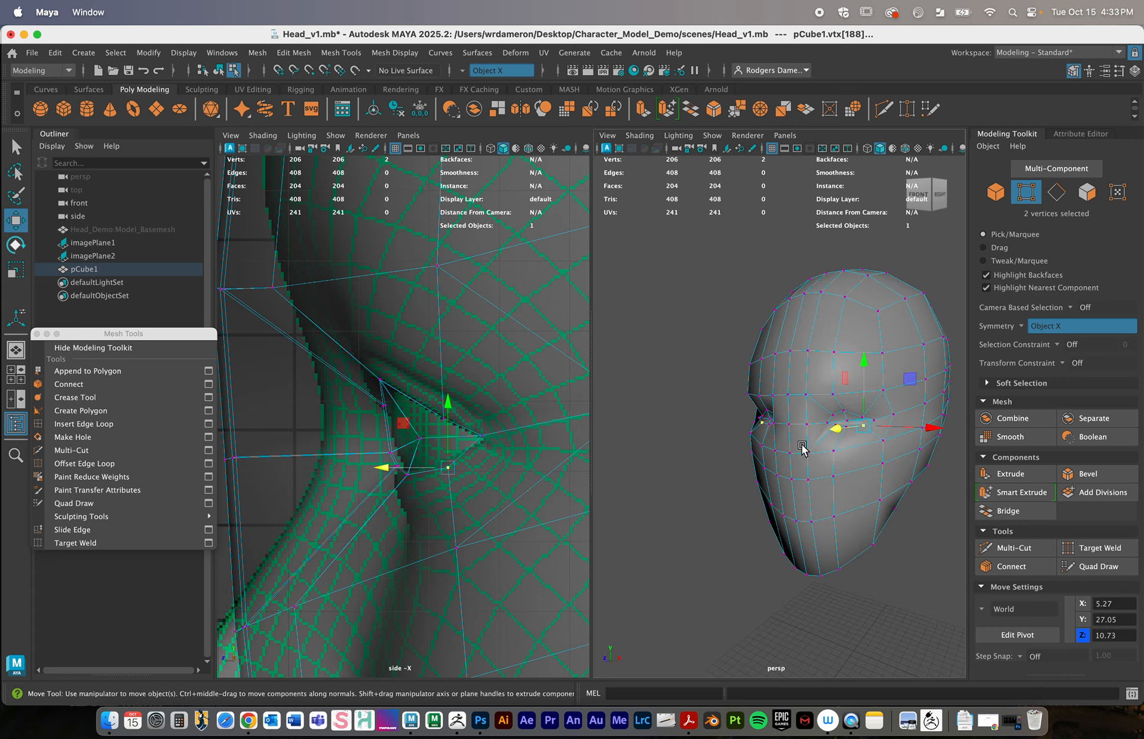
pyautogui.keyDown('alt'); pyautogui.moveTo(801, 447); pyautogui.dragTo(891, 455, button='right'); pyautogui.keyUp('alt')
pyautogui.click(902, 436)
pyautogui.keyDown('alt'); pyautogui.moveTo(918, 466); pyautogui.dragTo(930, 442); pyautogui.keyUp('alt')
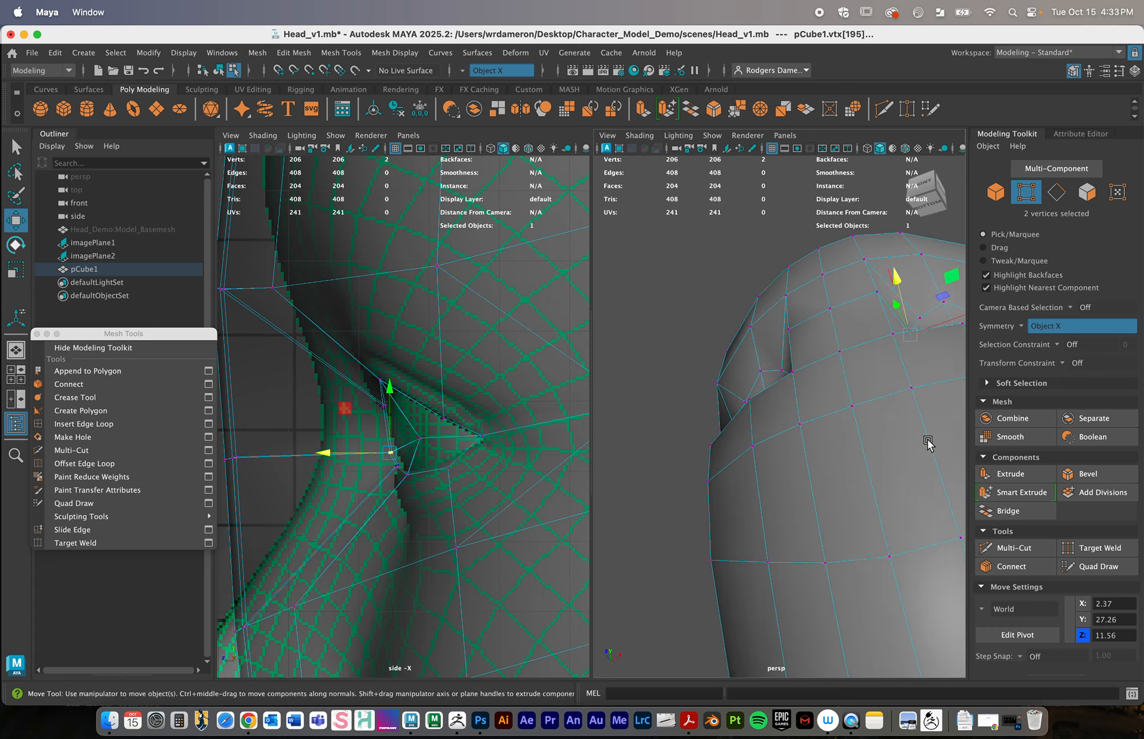
pyautogui.keyDown('alt'); pyautogui.moveTo(929, 441); pyautogui.dragTo(674, 458, button='right'); pyautogui.keyUp('alt')
pyautogui.keyDown('alt'); pyautogui.moveTo(675, 458); pyautogui.dragTo(766, 503); pyautogui.keyUp('alt')
pyautogui.press('q')
pyautogui.moveTo(727, 402); pyautogui.dragTo(790, 282, button='right')
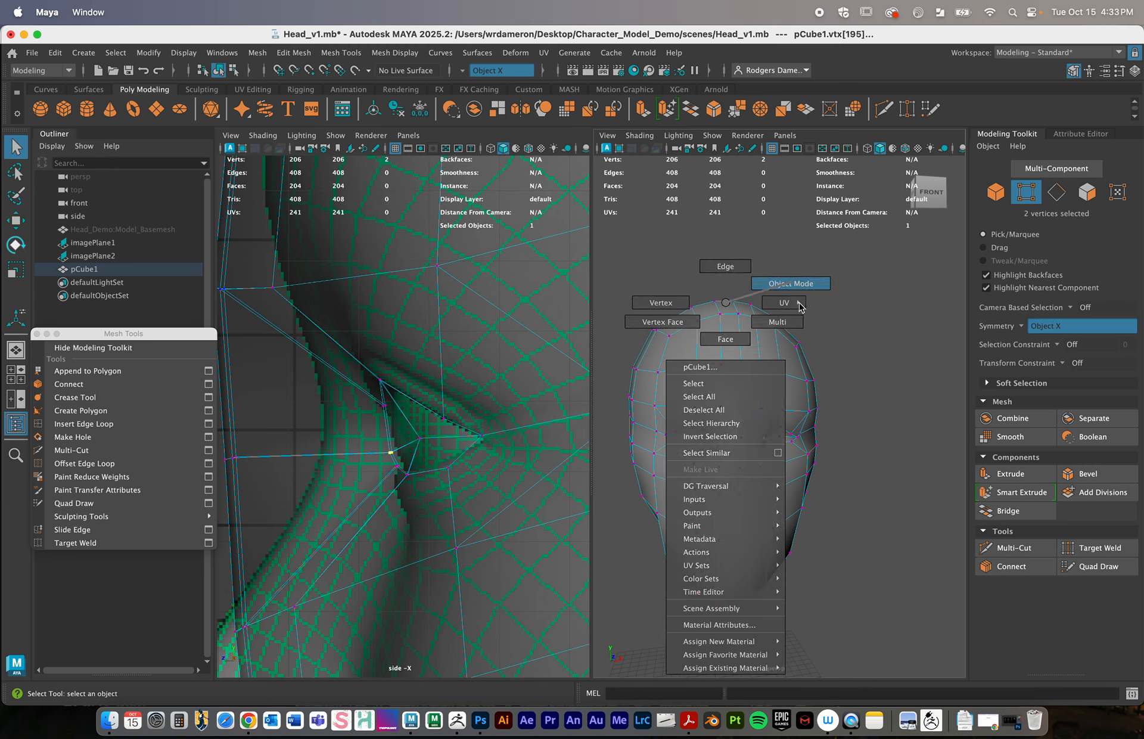
# Preview the head with smoothing from the front and side, and restore the unsmoothed display
pyautogui.keyDown('alt'); pyautogui.moveTo(813, 414); pyautogui.dragTo(756, 433); pyautogui.keyUp('alt')
pyautogui.press('3')
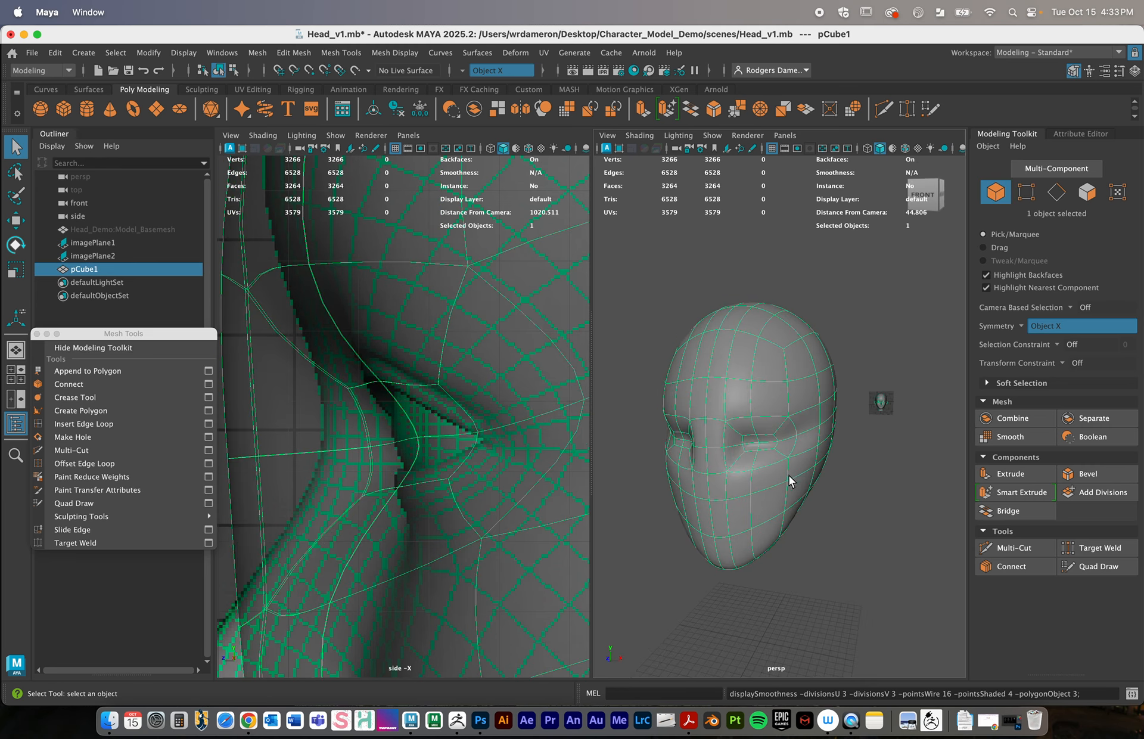
pyautogui.click(827, 534)
pyautogui.keyDown('alt'); pyautogui.moveTo(828, 534); pyautogui.dragTo(730, 523); pyautogui.keyUp('alt')
pyautogui.click(748, 487)
pyautogui.press('1')
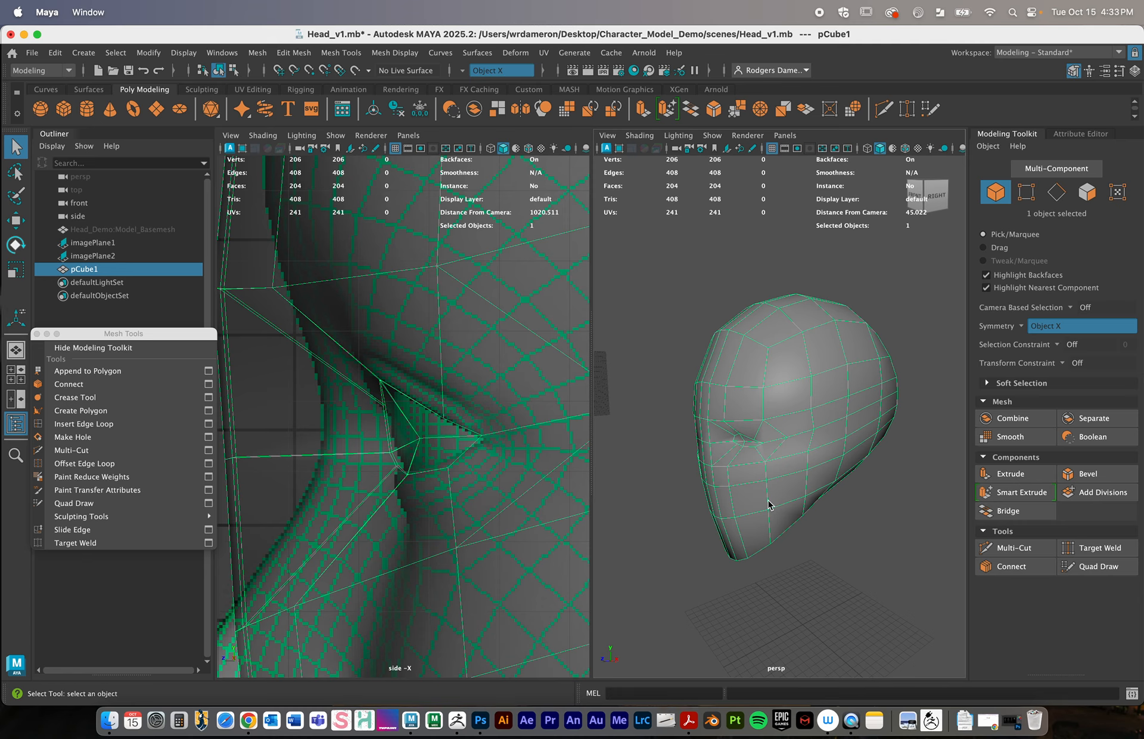
# Examine the low-poly head's overall form and eye sockets in an enlarged perspective view, with and without the wireframe highlight
pyautogui.scroll(-2, 768, 502)
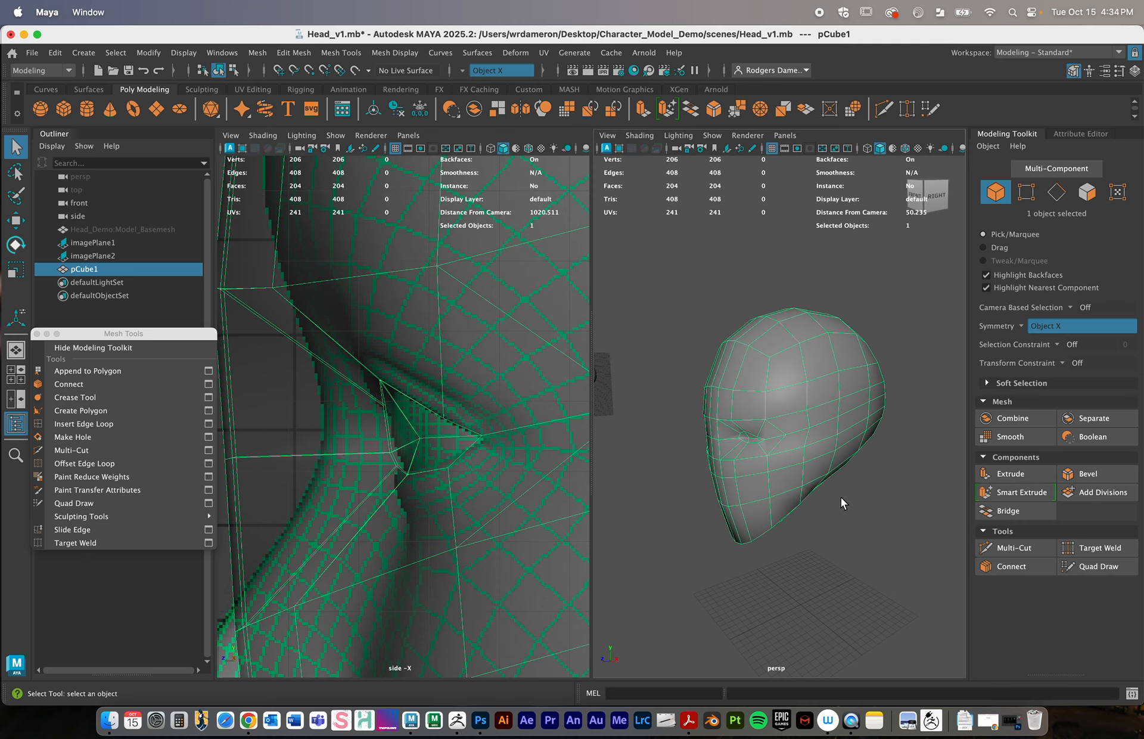
pyautogui.keyDown('alt'); pyautogui.moveTo(839, 518); pyautogui.dragTo(748, 503, button='right'); pyautogui.keyUp('alt')
pyautogui.keyDown('alt'); pyautogui.moveTo(749, 501); pyautogui.dragTo(806, 493); pyautogui.keyUp('alt')
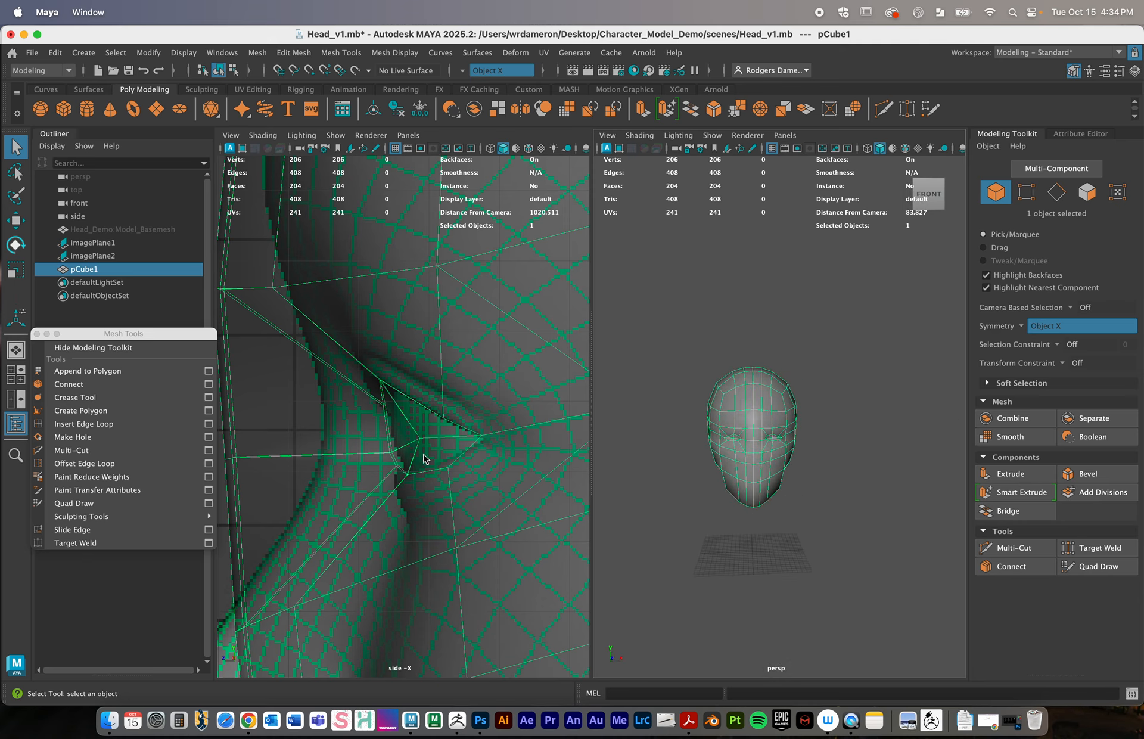
pyautogui.keyDown('alt'); pyautogui.moveTo(826, 478); pyautogui.dragTo(772, 478); pyautogui.keyUp('alt')
pyautogui.press('space')
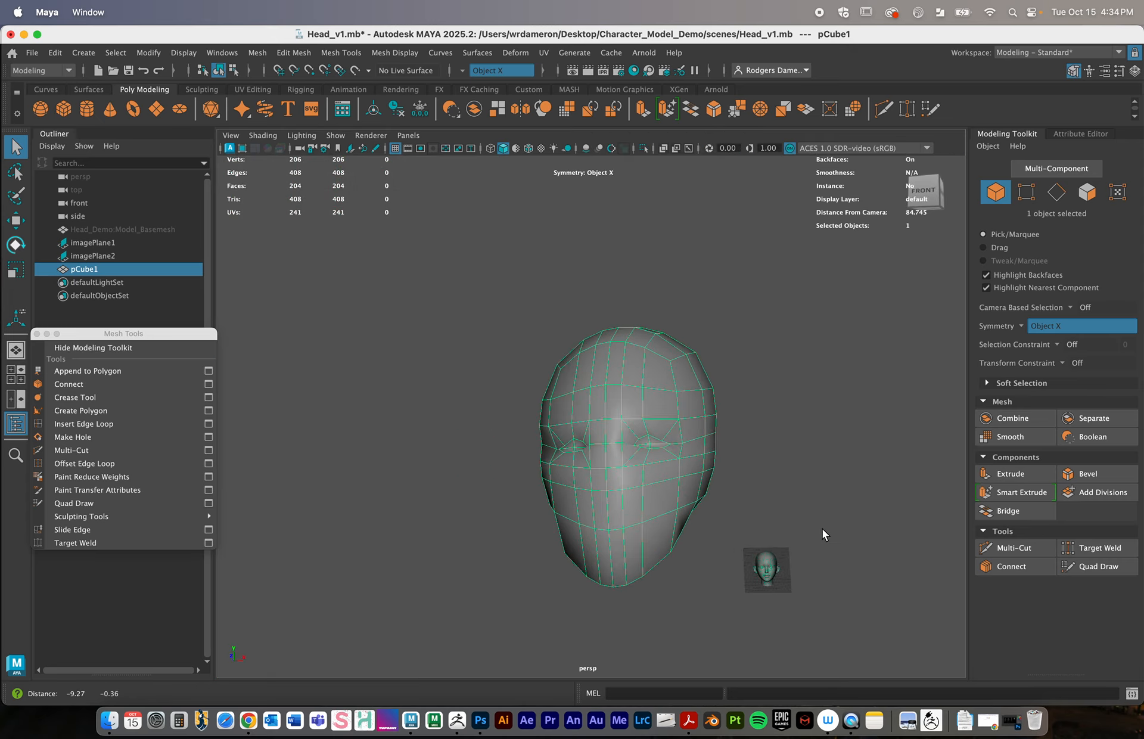
pyautogui.keyDown('alt'); pyautogui.moveTo(822, 527); pyautogui.dragTo(627, 521, button='right'); pyautogui.keyUp('alt')
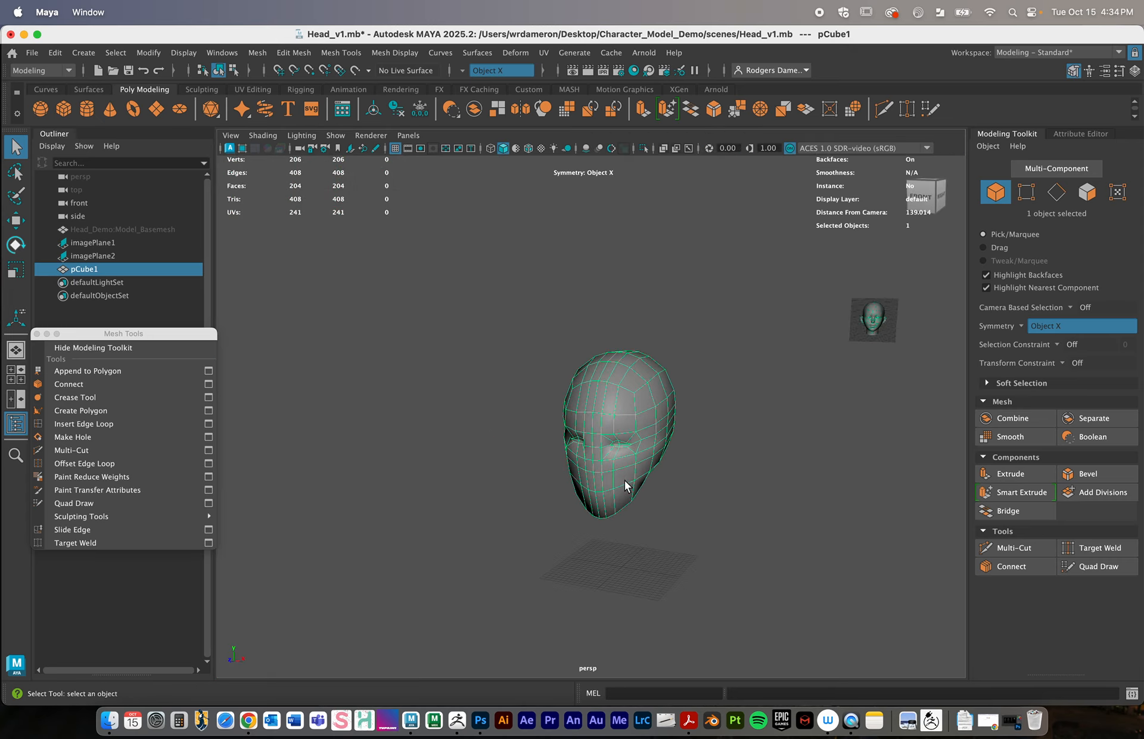
pyautogui.moveTo(624, 482)
pyautogui.keyDown('alt'); pyautogui.mouseDown()
pyautogui.moveTo(652, 486)
pyautogui.moveTo(605, 503)
pyautogui.moveTo(620, 466)
pyautogui.mouseUp(); pyautogui.keyUp('alt')
pyautogui.click(659, 506)
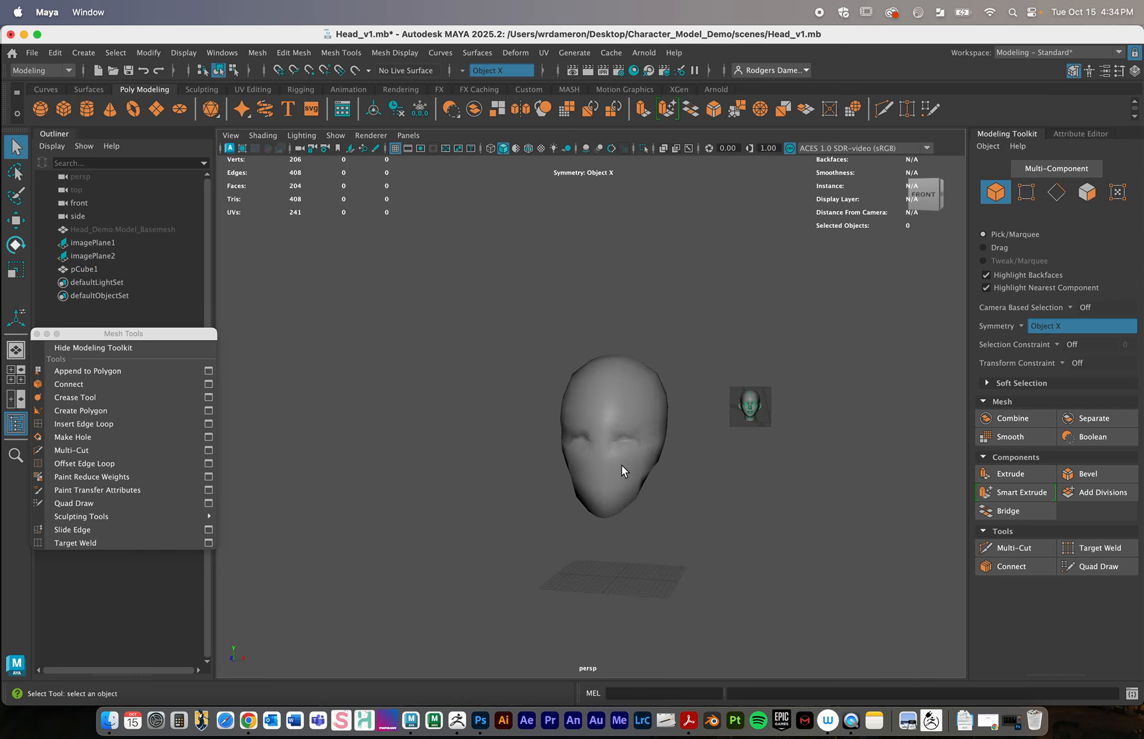
pyautogui.click(621, 465)
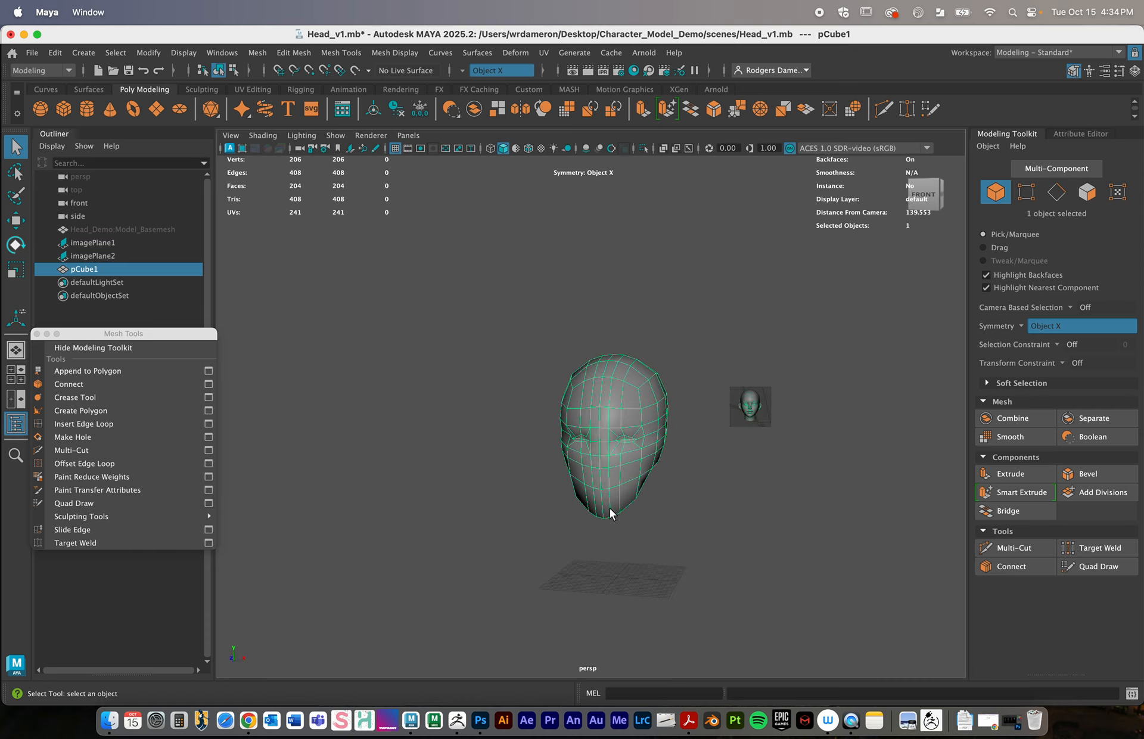
# Create a polygon sphere for the eyeball and scale it up uniformly
pyautogui.click(40, 110)
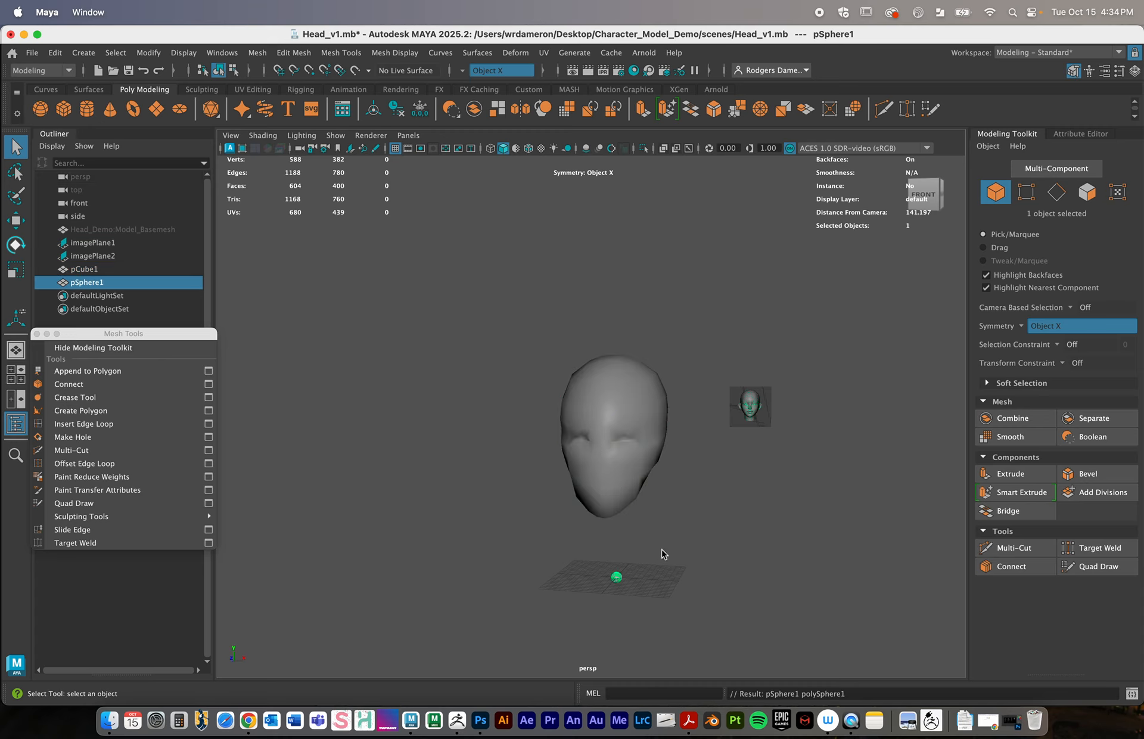
pyautogui.press('r')
pyautogui.moveTo(616, 577)
pyautogui.mouseDown()
pyautogui.moveTo(686, 576)
pyautogui.moveTo(663, 535)
pyautogui.moveTo(633, 589)
pyautogui.mouseUp()
# Rotate the sphere a quarter turn about X with rotation snapping so its pole faces forward
pyautogui.press('e')
pyautogui.keyDown('alt'); pyautogui.moveTo(634, 589); pyautogui.dragTo(722, 574, button='right'); pyautogui.keyUp('alt')
pyautogui.keyDown('alt'); pyautogui.moveTo(722, 575); pyautogui.dragTo(700, 344, button='middle'); pyautogui.keyUp('alt')
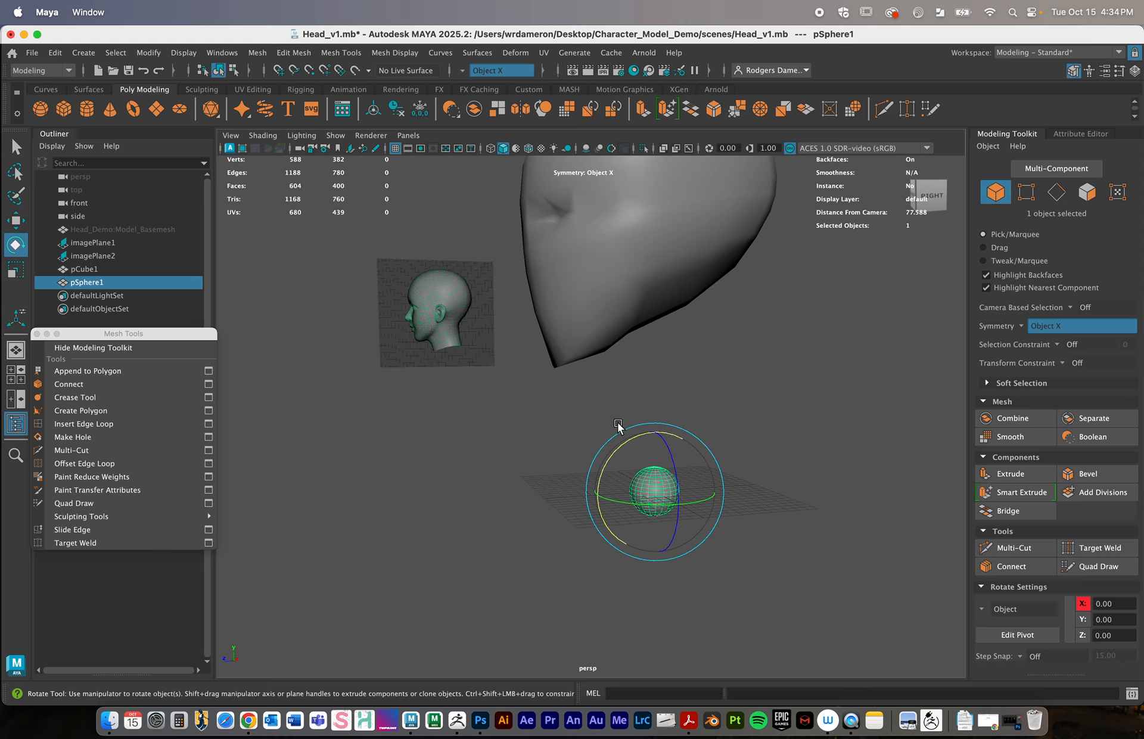
pyautogui.press('j')
pyautogui.moveTo(620, 440); pyautogui.dragTo(590, 486)
pyautogui.press('w')
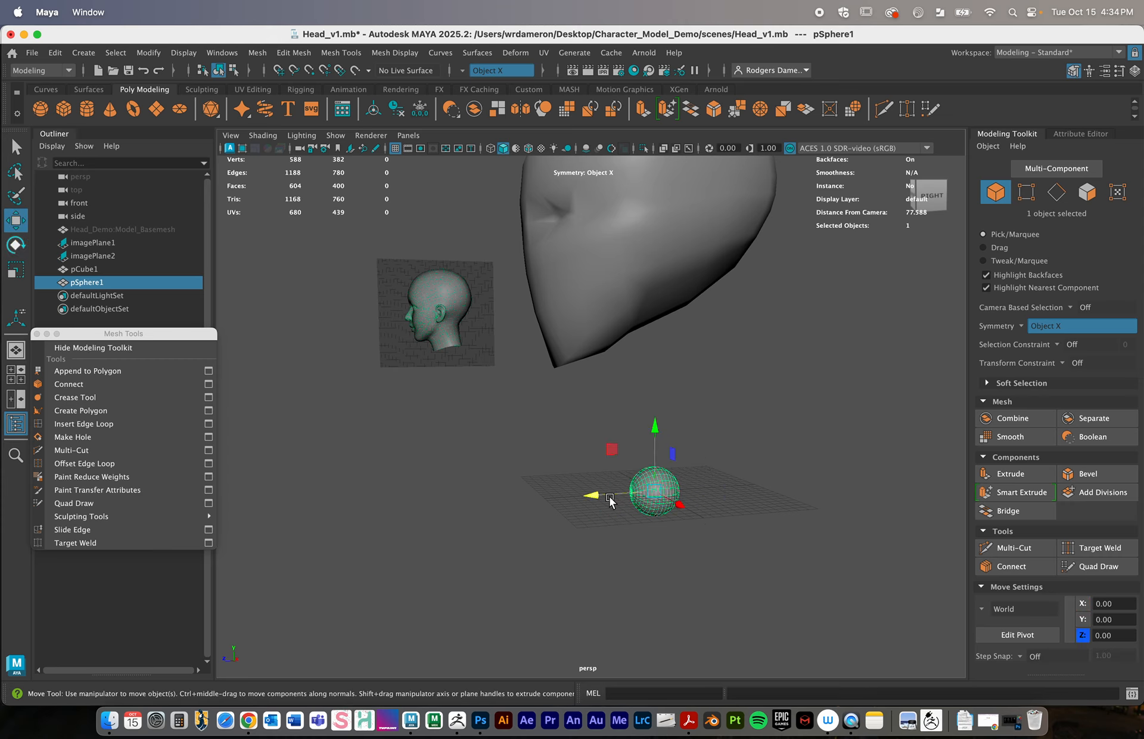
# Move the sphere onto the reference's eye in the side view, at about Y 27.71 and Z 8.88
pyautogui.press('space')
pyautogui.press('space')
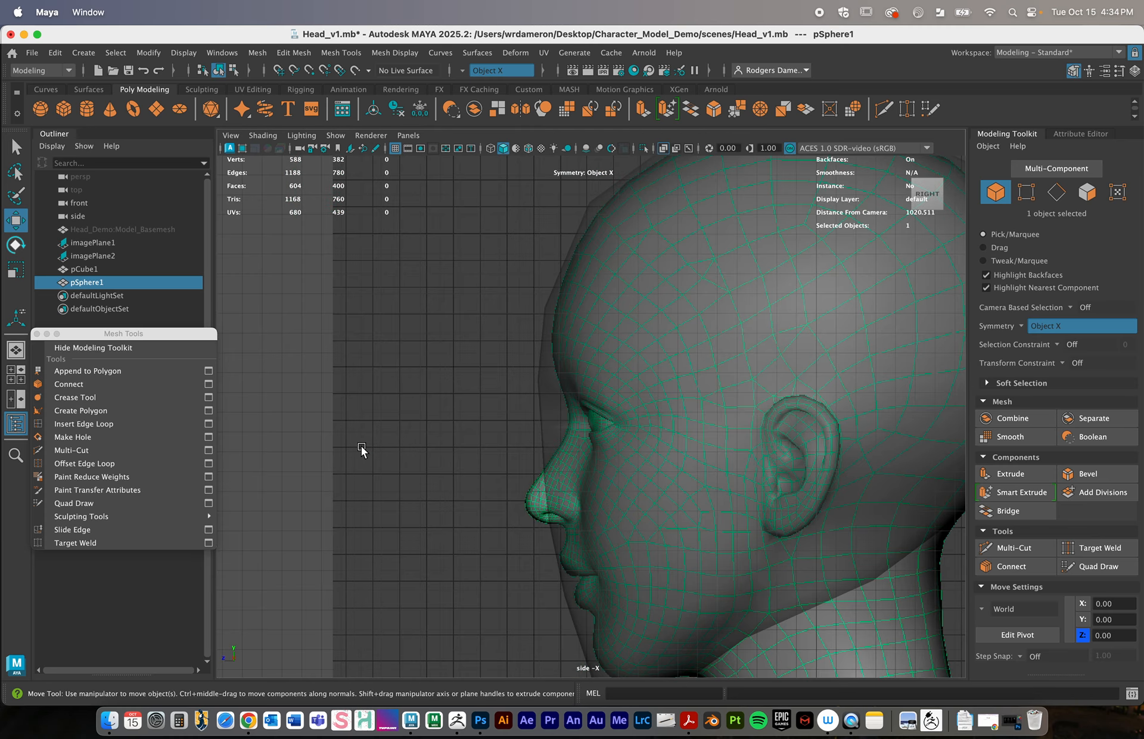
pyautogui.scroll(-5, 556, 426)
pyautogui.keyDown('alt'); pyautogui.moveTo(676, 627); pyautogui.dragTo(643, 548, button='middle'); pyautogui.keyUp('alt')
pyautogui.moveTo(645, 607); pyautogui.dragTo(525, 241)
pyautogui.scroll(5, 671, 582)
pyautogui.scroll(8, 671, 582)
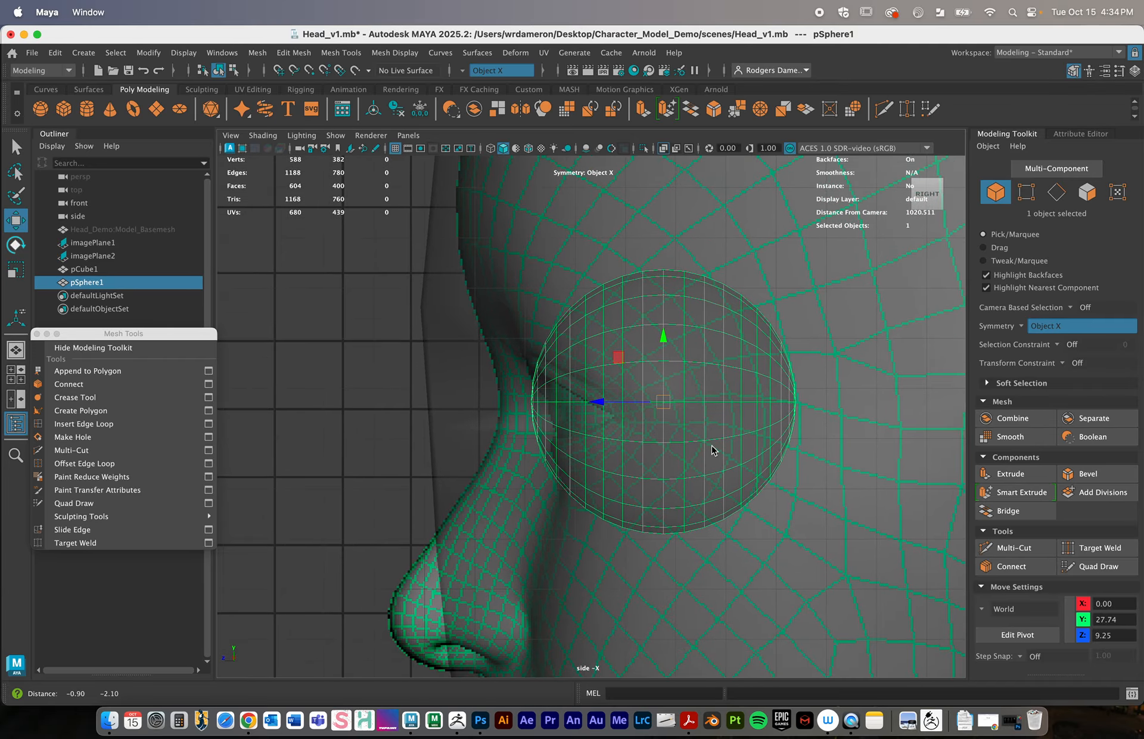
pyautogui.moveTo(692, 398); pyautogui.dragTo(716, 400)
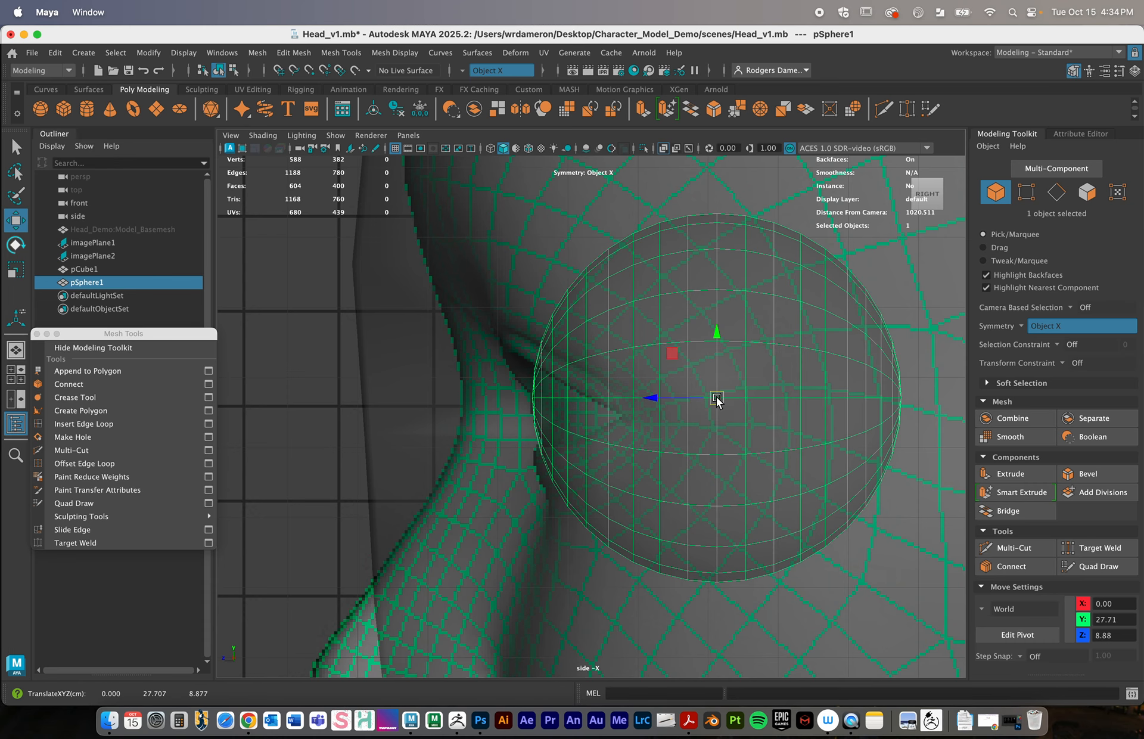
# Align the sphere with the reference's left eye in the front view, at about X 4.17 and Y 27.54
pyautogui.press('space')
pyautogui.click(408, 135)
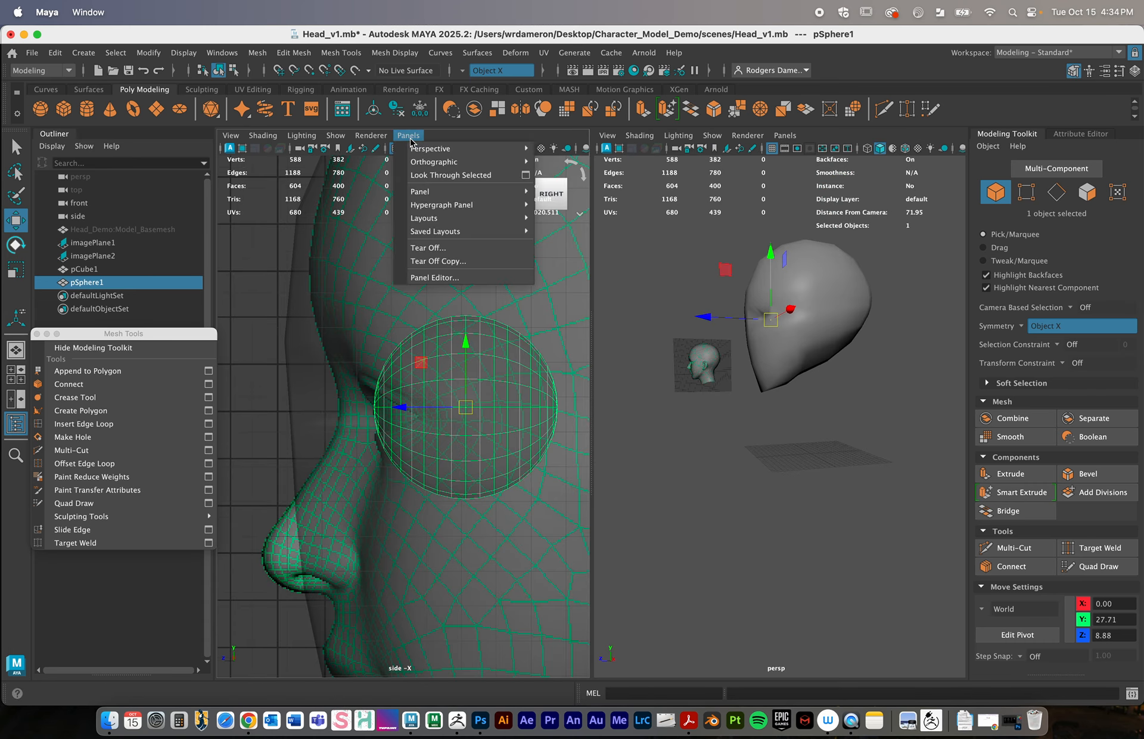
pyautogui.moveTo(424, 160)
pyautogui.click(560, 159)
pyautogui.press('space')
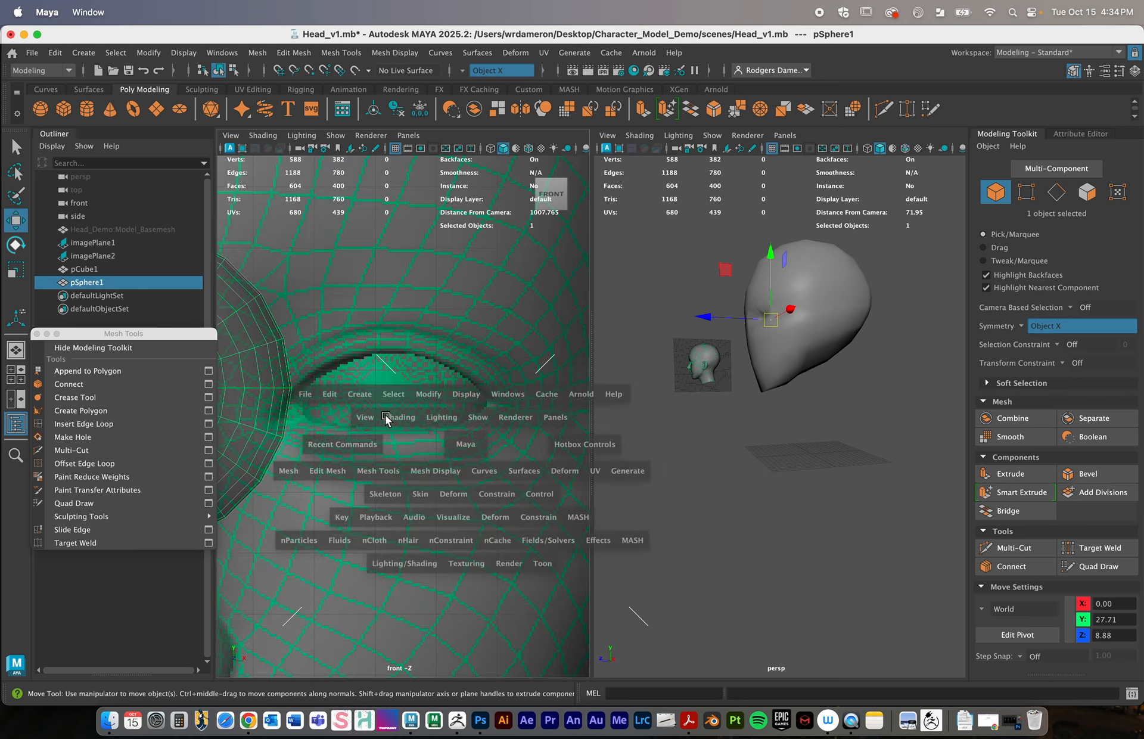
pyautogui.keyDown('alt'); pyautogui.moveTo(387, 416); pyautogui.dragTo(359, 388, button='right'); pyautogui.keyUp('alt')
pyautogui.moveTo(506, 409); pyautogui.dragTo(588, 407)
pyautogui.keyDown('alt'); pyautogui.moveTo(722, 316); pyautogui.dragTo(876, 470, button='right'); pyautogui.keyUp('alt')
pyautogui.keyDown('alt'); pyautogui.moveTo(669, 460); pyautogui.dragTo(670, 468, button='middle'); pyautogui.keyUp('alt')
pyautogui.moveTo(582, 397)
pyautogui.mouseDown()
pyautogui.moveTo(557, 411)
pyautogui.moveTo(578, 410)
pyautogui.mouseUp()
pyautogui.press('r')
pyautogui.press('w')
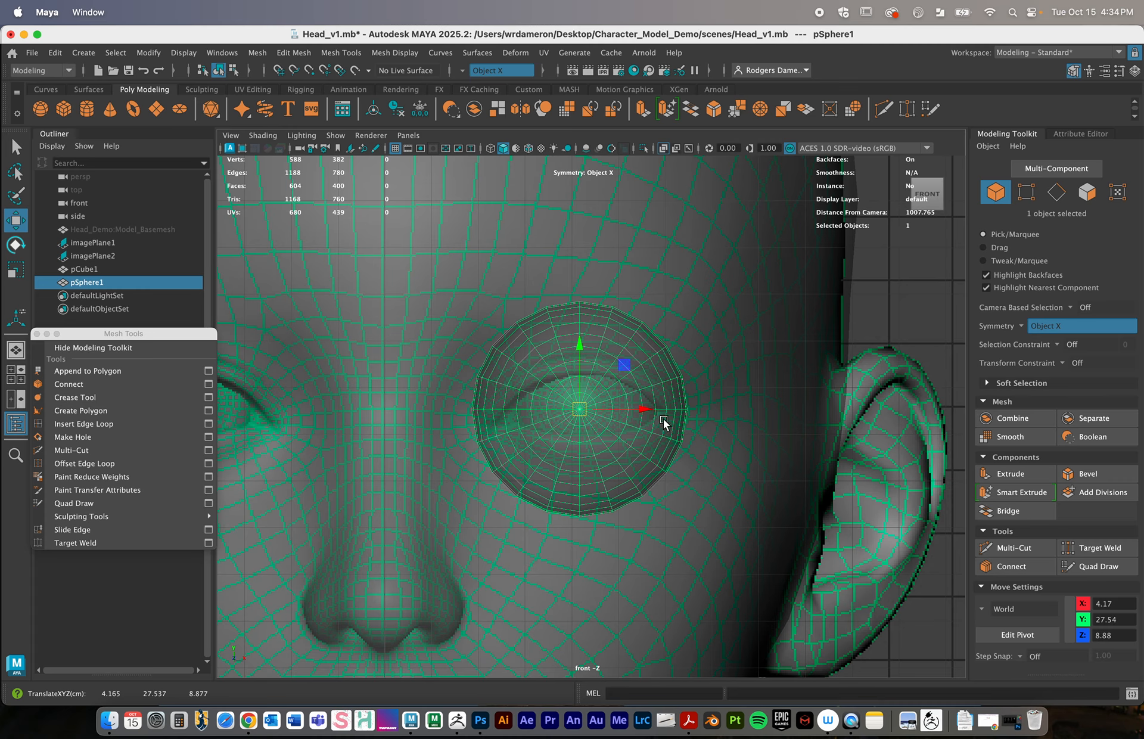
# Move the eye sphere forward in the side view to about Z 9.24
pyautogui.press('space')
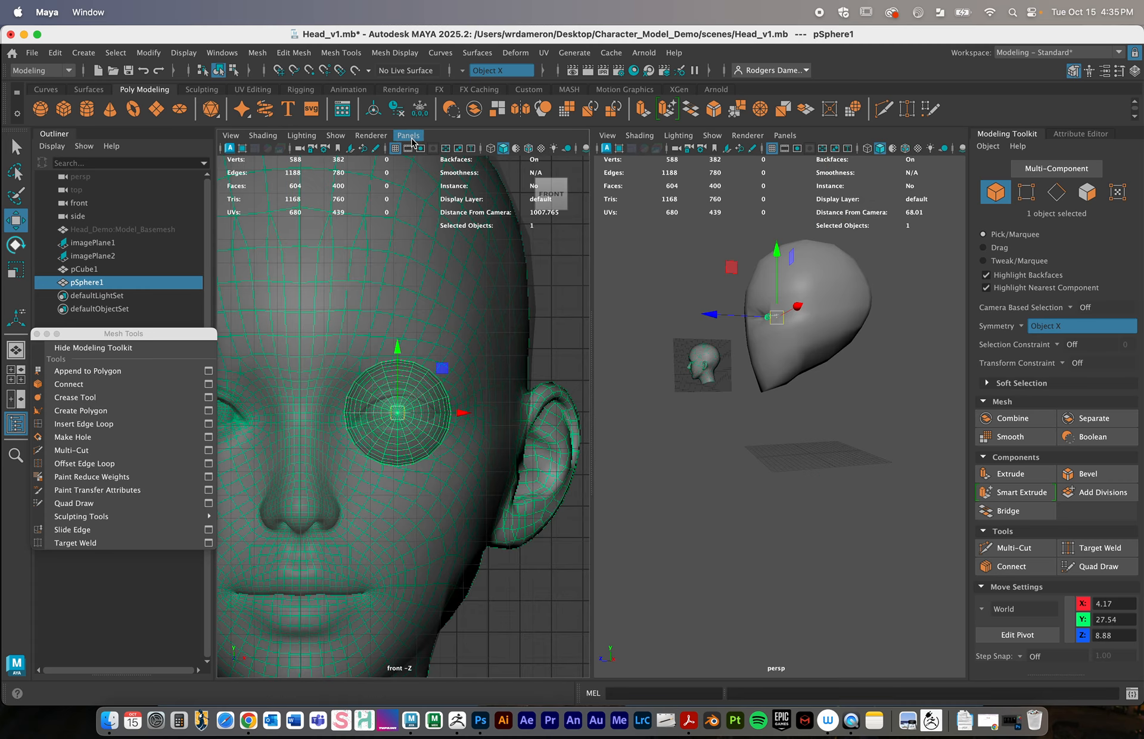
pyautogui.click(408, 136)
pyautogui.moveTo(429, 162)
pyautogui.click(557, 175)
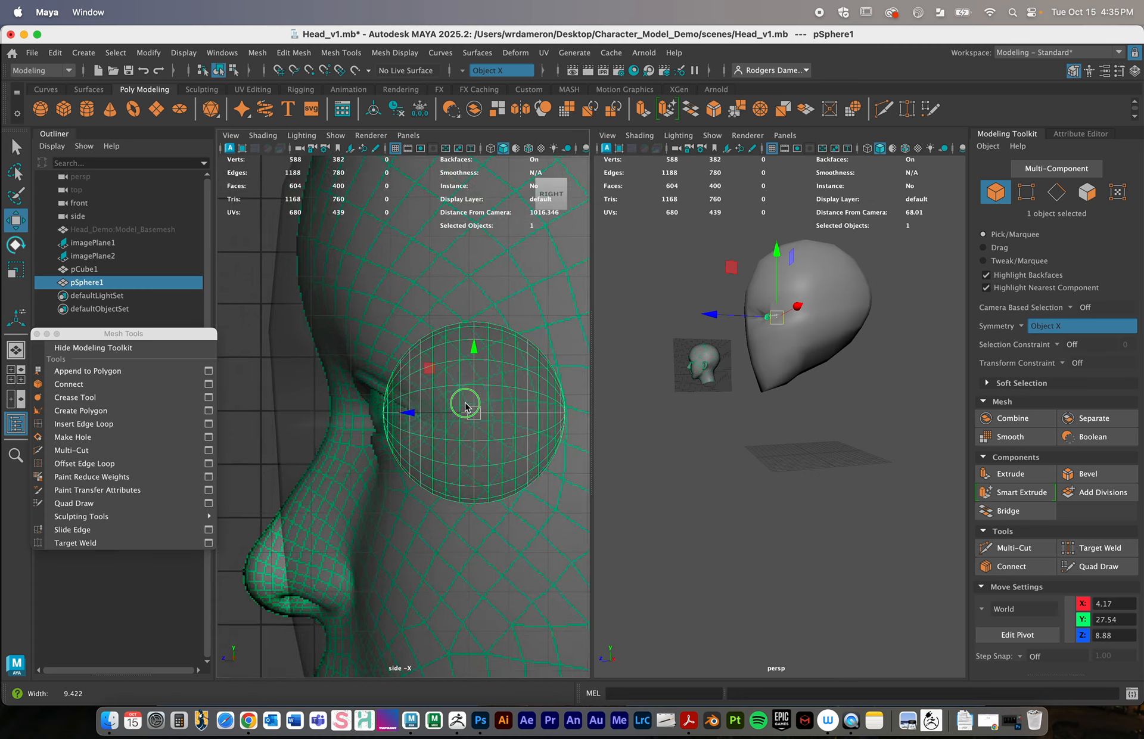
pyautogui.scroll(5, 464, 402)
pyautogui.moveTo(439, 411); pyautogui.dragTo(424, 405)
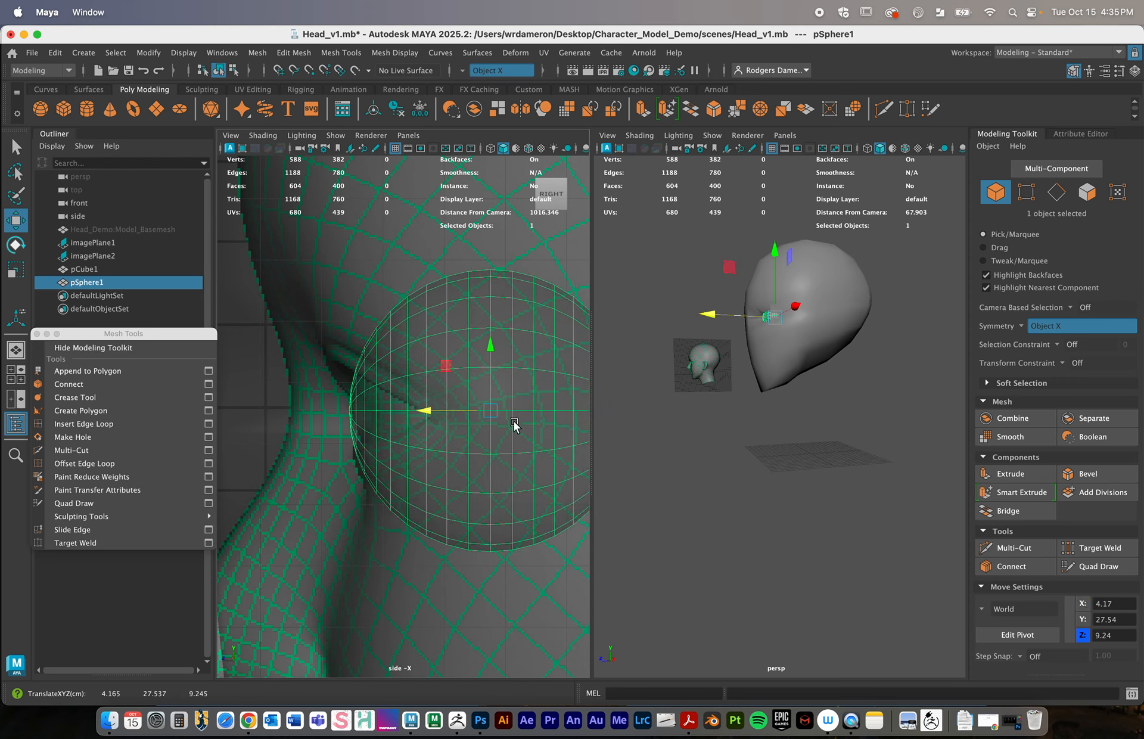
# Examine how the eye sphere sits in the head's left eye socket from the front in the perspective view
pyautogui.keyDown('alt'); pyautogui.moveTo(940, 396); pyautogui.dragTo(977, 414); pyautogui.keyUp('alt')
pyautogui.scroll(5, 750, 416)
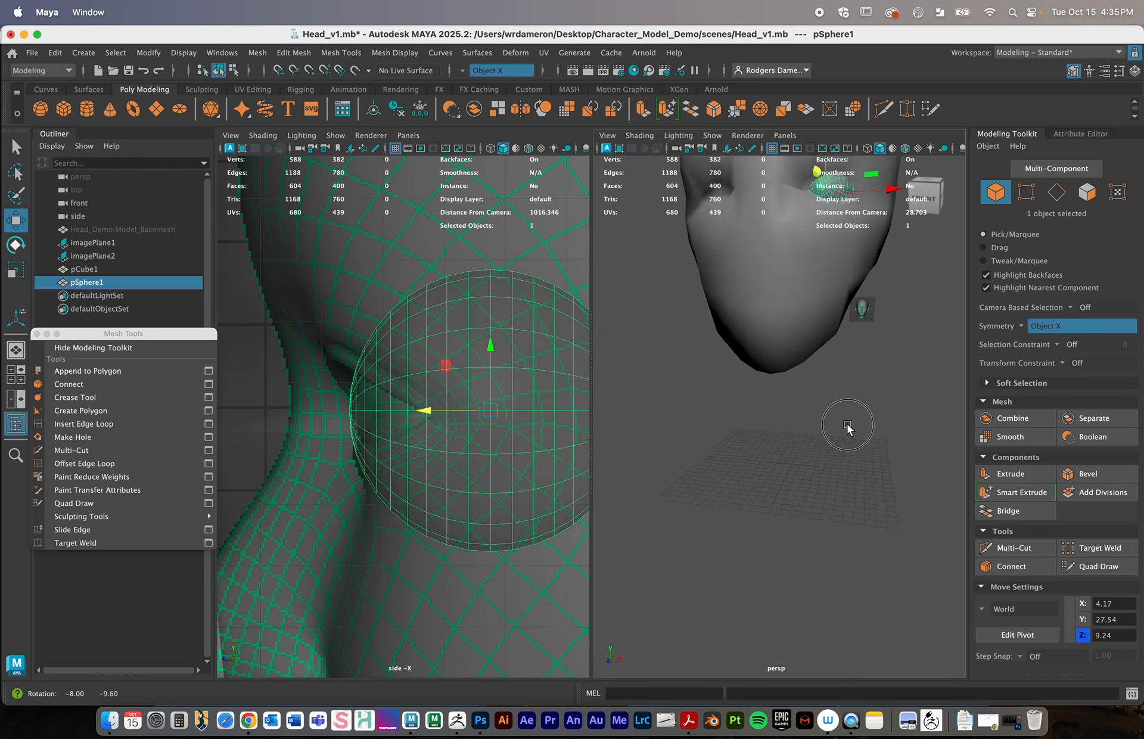
pyautogui.keyDown('alt'); pyautogui.moveTo(850, 429); pyautogui.dragTo(872, 405); pyautogui.keyUp('alt')
pyautogui.keyDown('alt'); pyautogui.moveTo(836, 306); pyautogui.dragTo(763, 526, button='middle'); pyautogui.keyUp('alt')
pyautogui.scroll(-4, 765, 524)
pyautogui.keyDown('alt'); pyautogui.moveTo(765, 524); pyautogui.dragTo(728, 496); pyautogui.keyUp('alt')
pyautogui.scroll(6, 727, 497)
pyautogui.press('space')
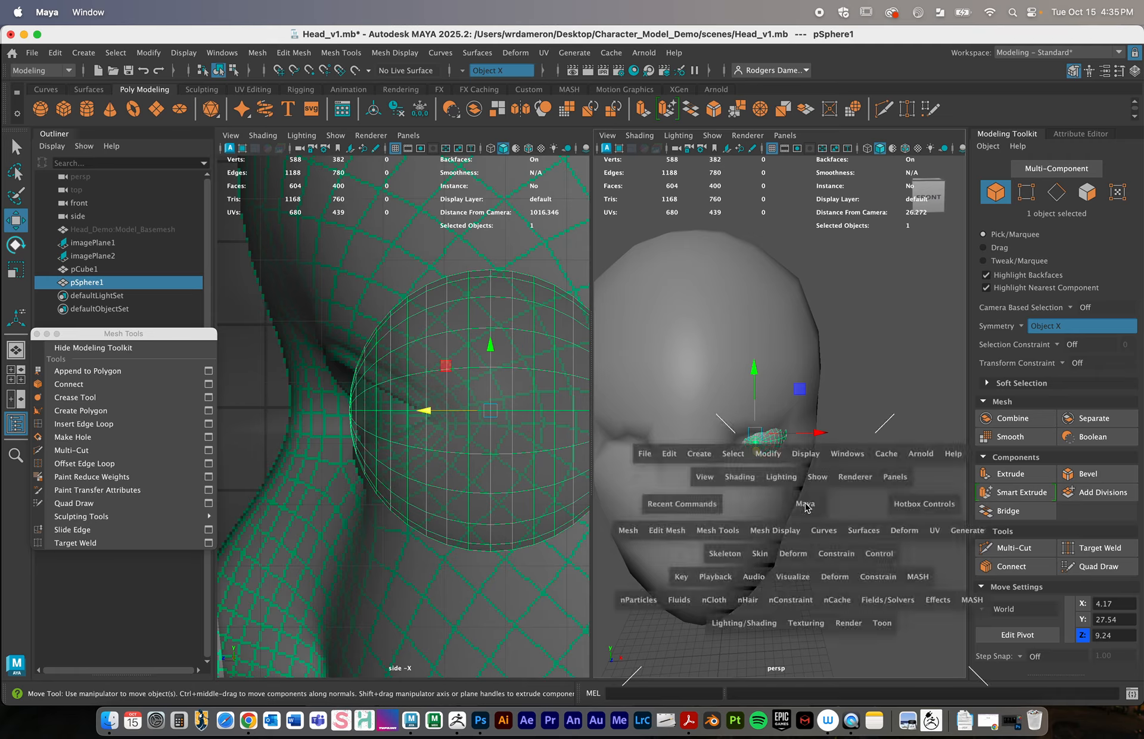
pyautogui.scroll(-4, 651, 459)
pyautogui.moveTo(651, 459)
pyautogui.keyDown('alt'); pyautogui.mouseDown()
pyautogui.moveTo(633, 503)
pyautogui.moveTo(625, 439)
pyautogui.moveTo(654, 430)
pyautogui.moveTo(644, 451)
pyautogui.mouseUp(); pyautogui.keyUp('alt')
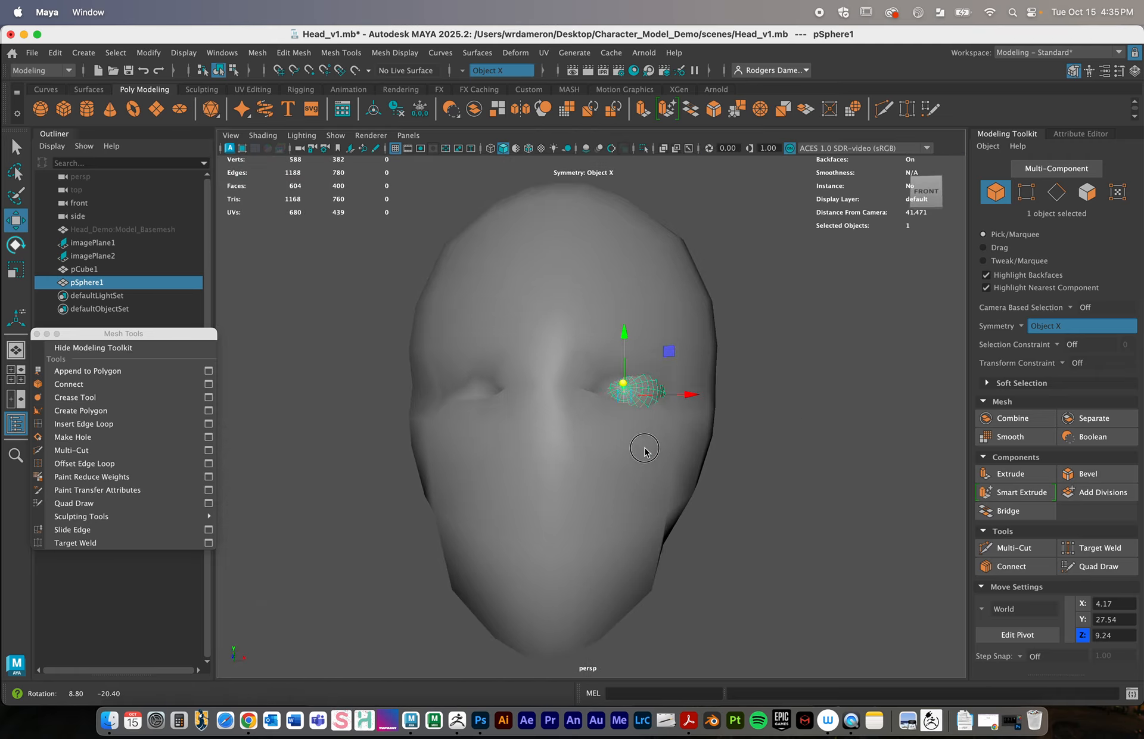
# Move the floating Mesh Tools window clear of the object list and rename the sphere L_eye
pyautogui.moveTo(90, 333); pyautogui.dragTo(111, 401)
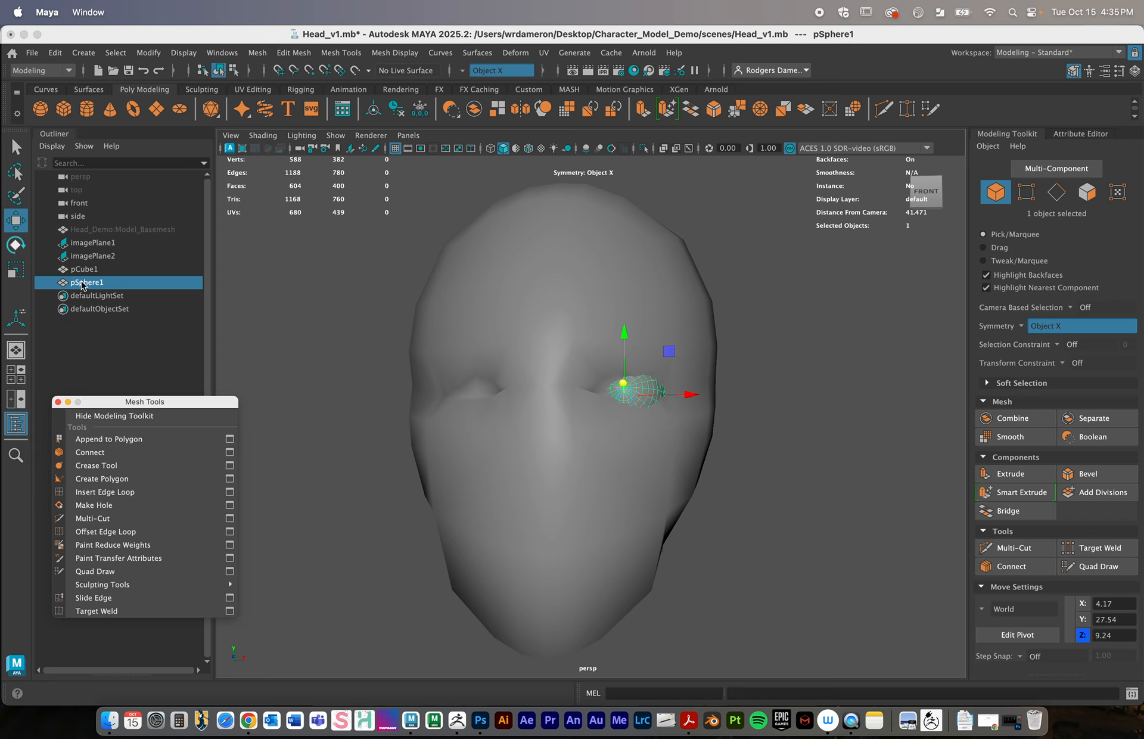
pyautogui.doubleClick(83, 283)
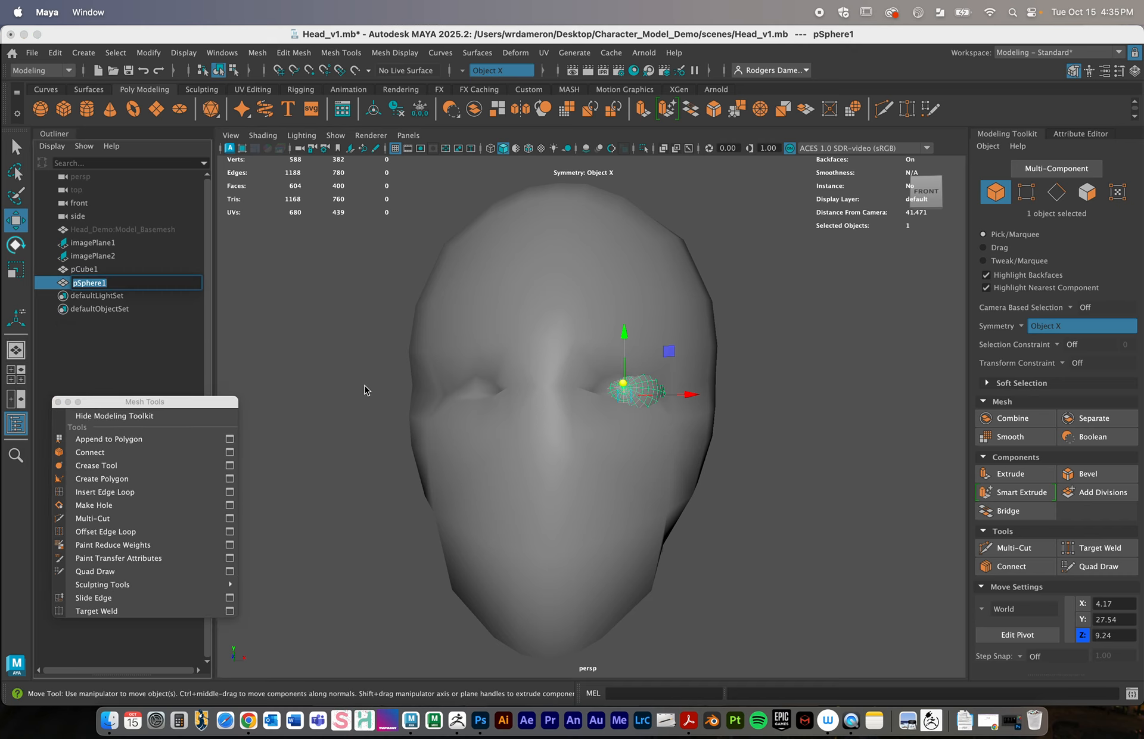
pyautogui.write('L_eye')
pyautogui.press('Return')
# Rename the pCube1 head mesh as BaseHead
pyautogui.click(83, 270)
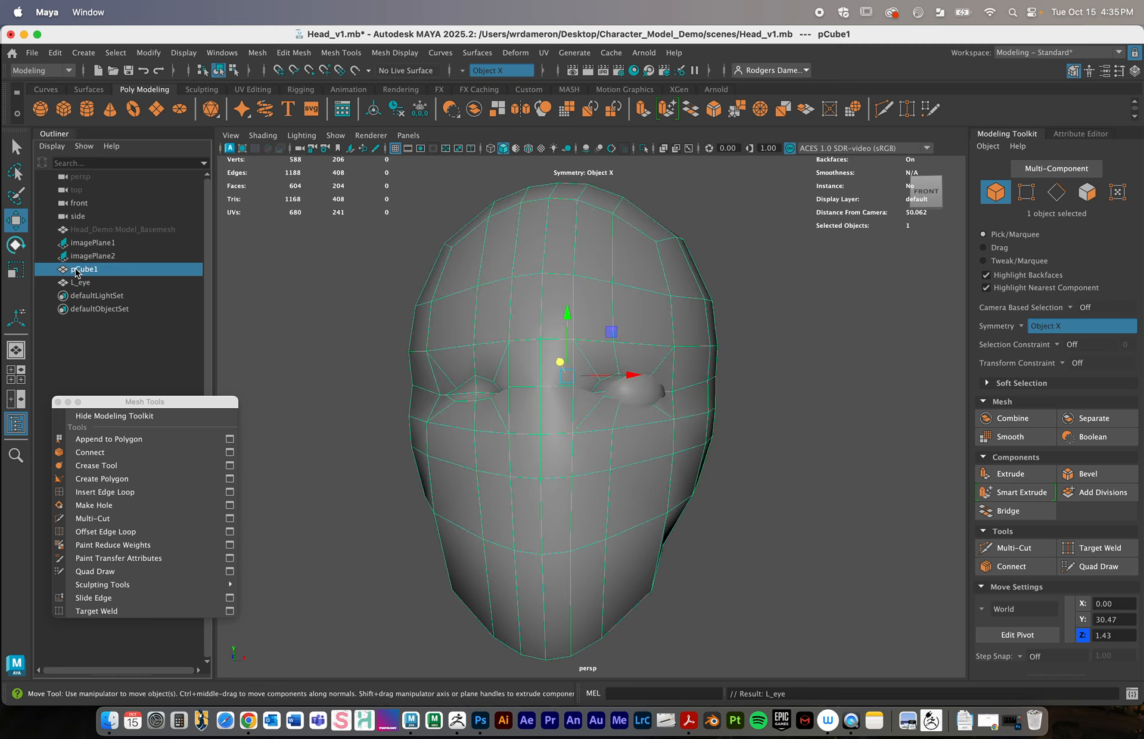
pyautogui.doubleClick(76, 269)
pyautogui.write('Bas')
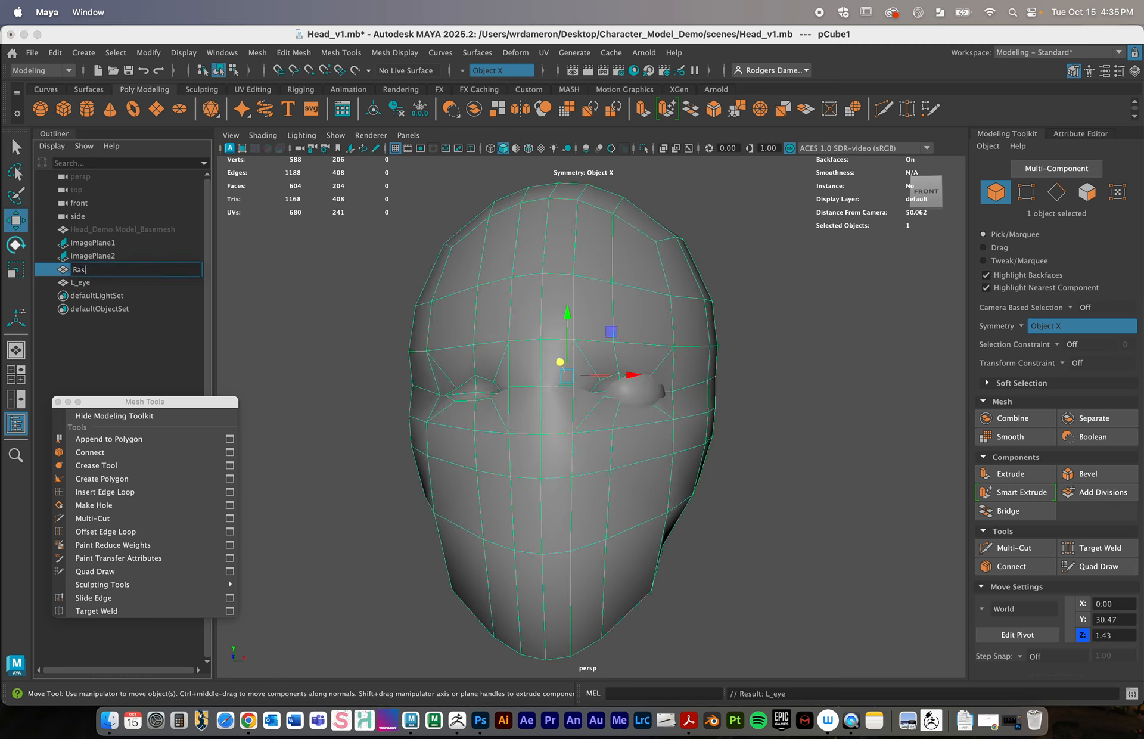
pyautogui.write('eHead')
pyautogui.press('Return')
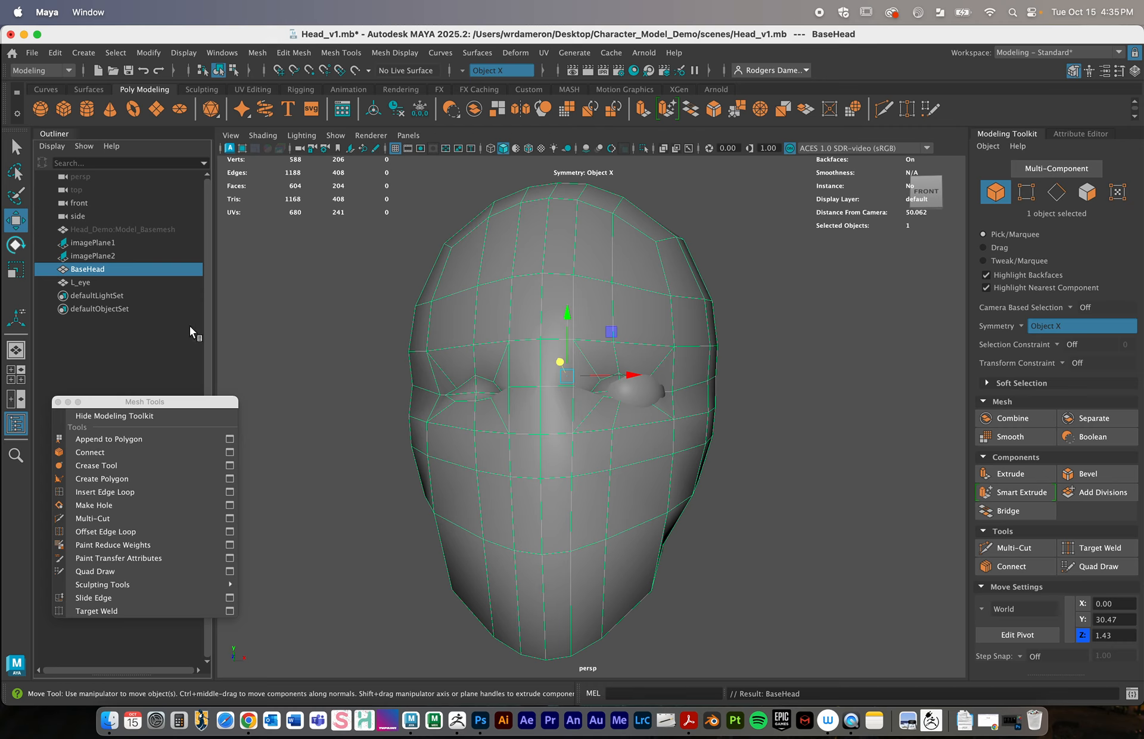
# Mirror the L_eye sphere across the world X axis with Cut Geometry off to make the opposite eyeball
pyautogui.keyDown('shift'); pyautogui.click(83, 282); pyautogui.keyUp('shift')
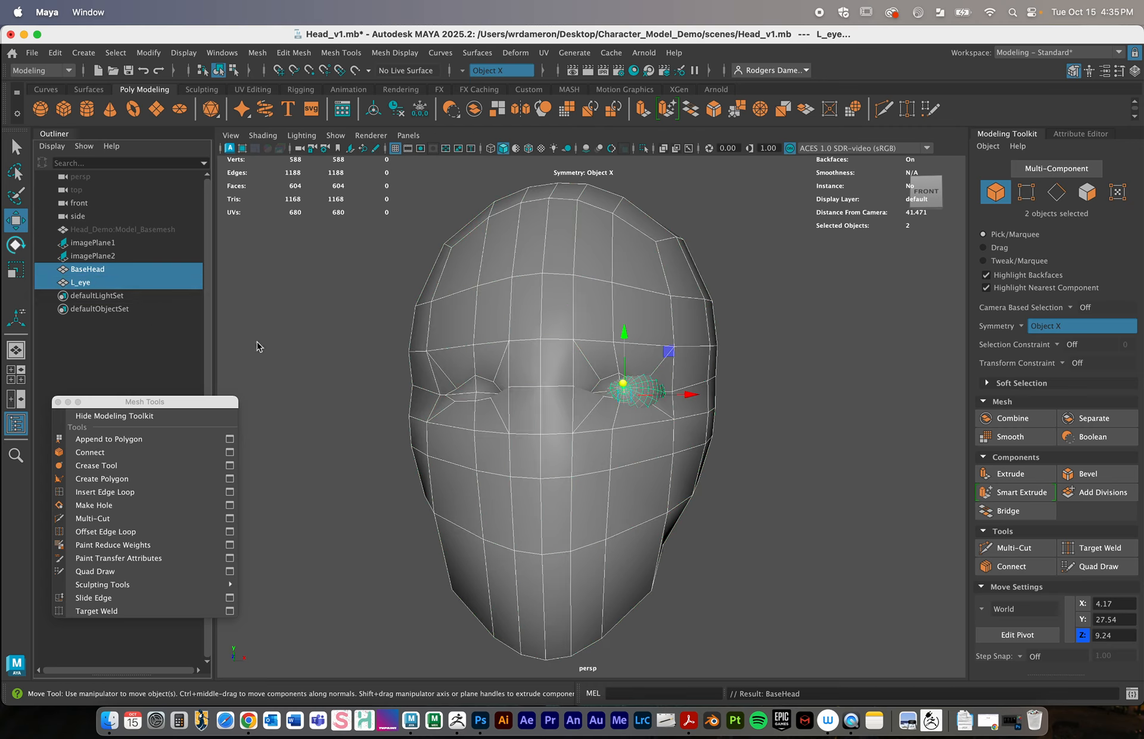
pyautogui.click(642, 400)
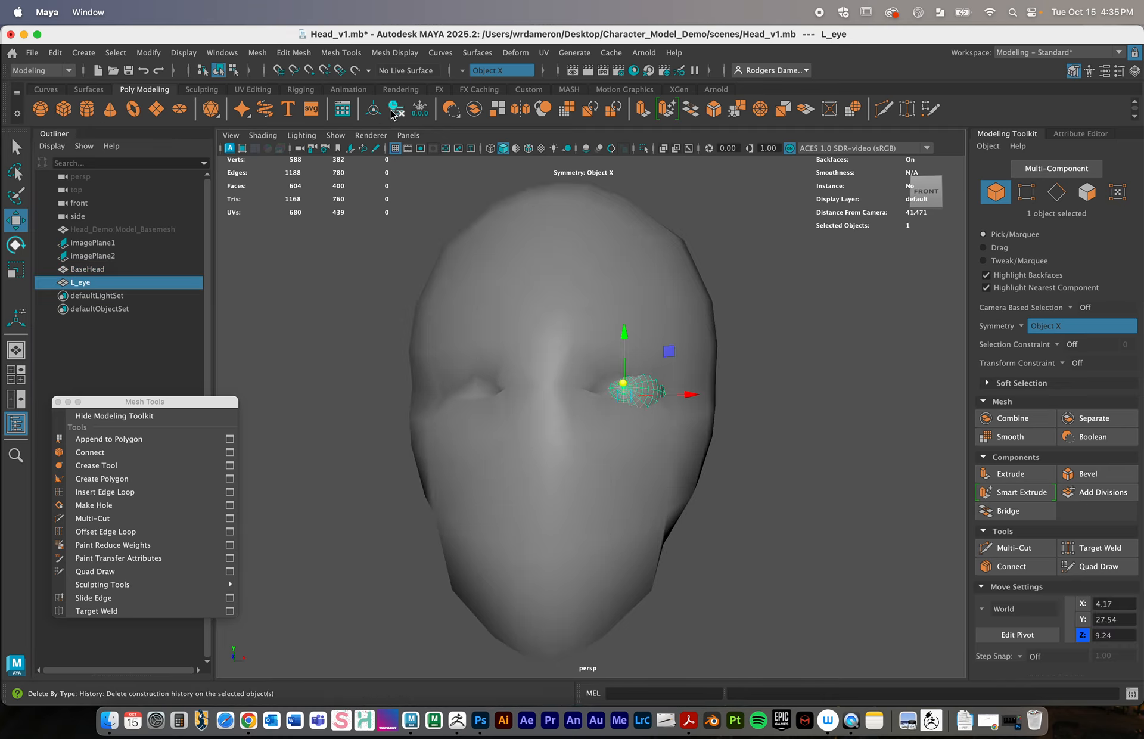
pyautogui.click(342, 53)
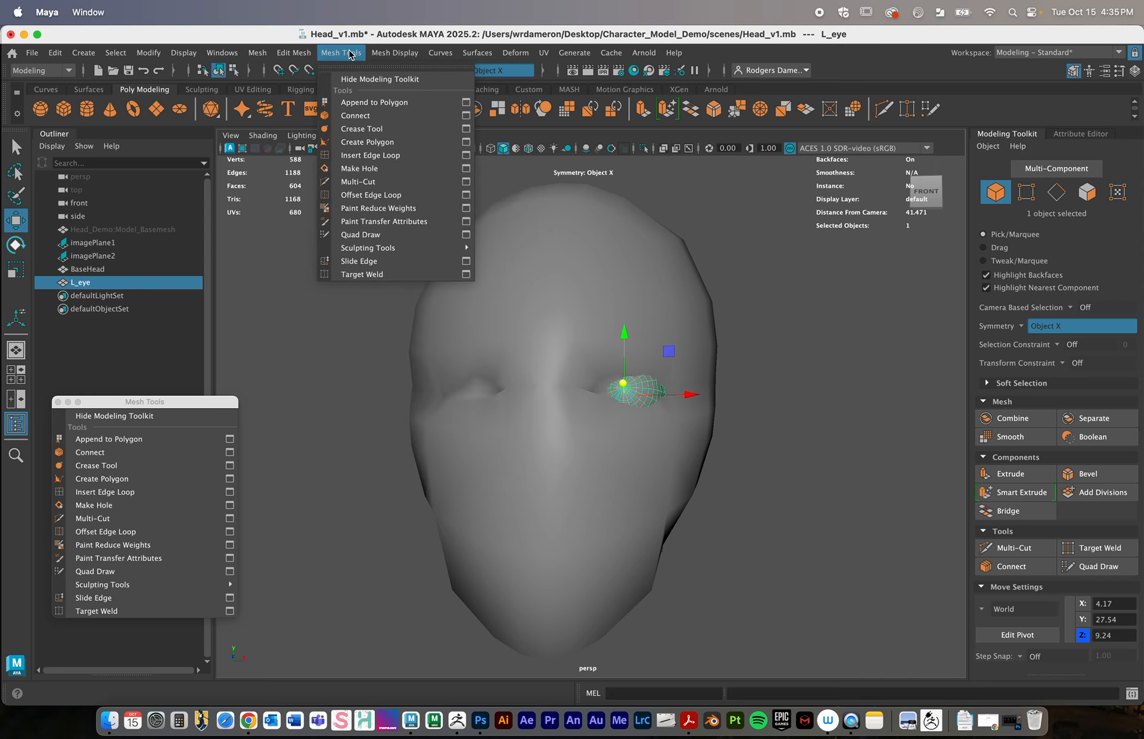
pyautogui.click(350, 54)
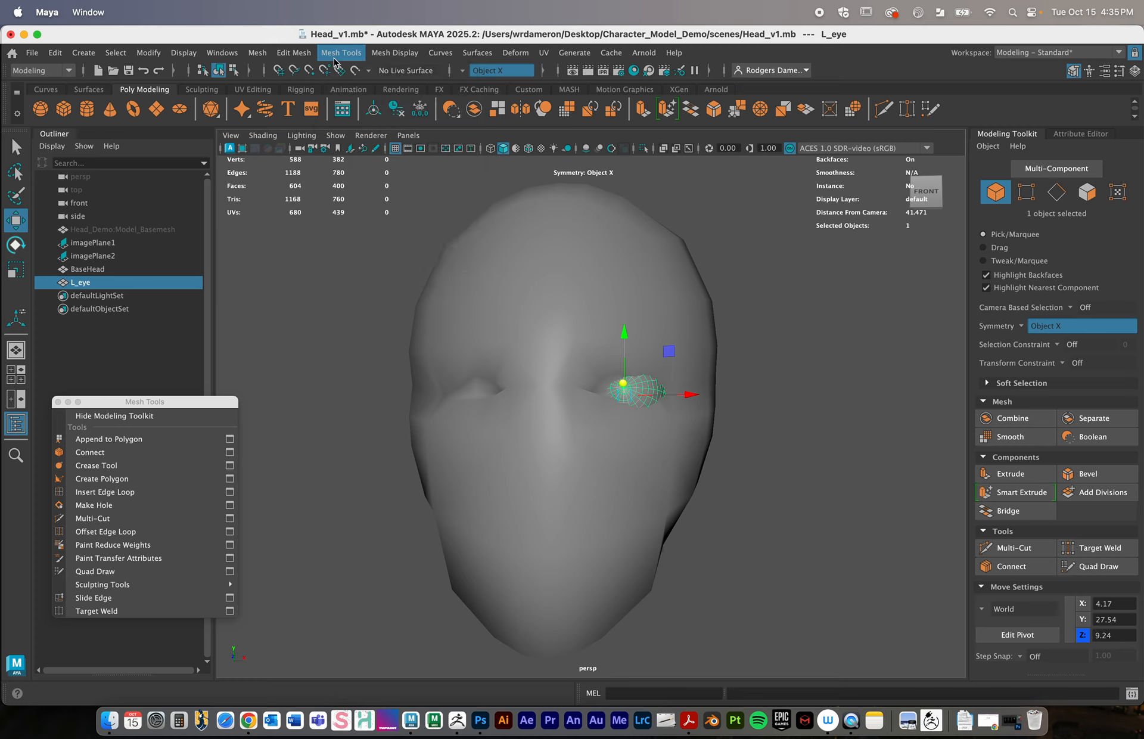
pyautogui.click(293, 53)
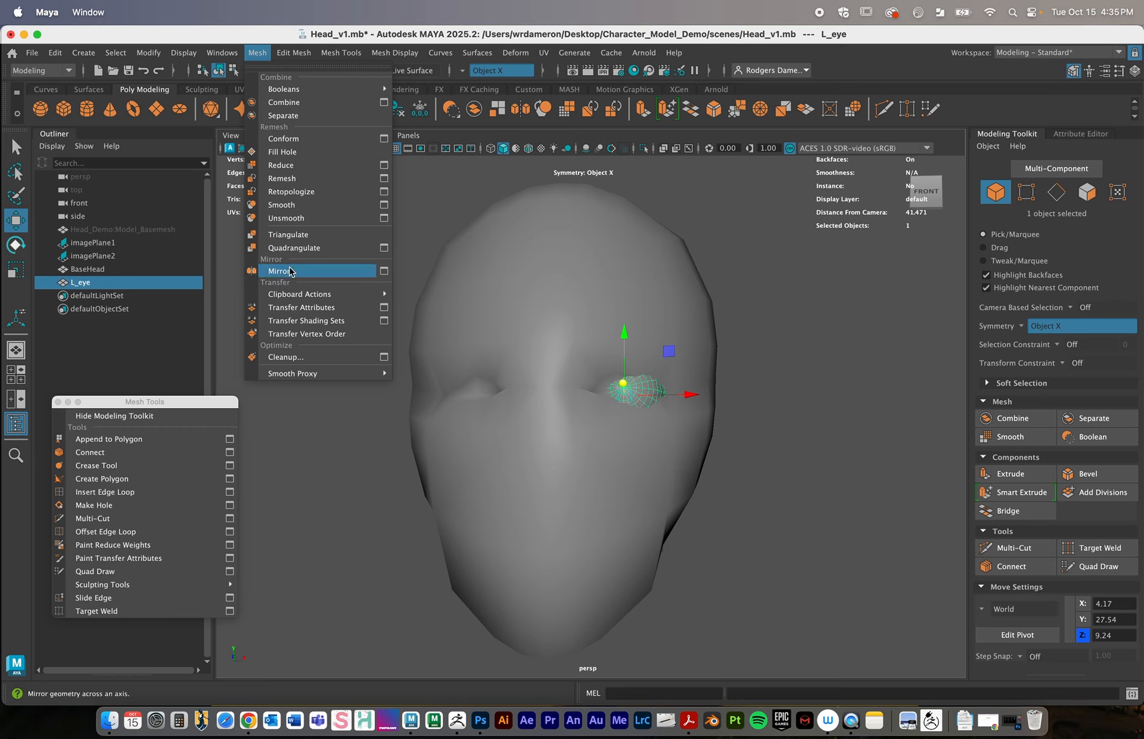
pyautogui.click(289, 271)
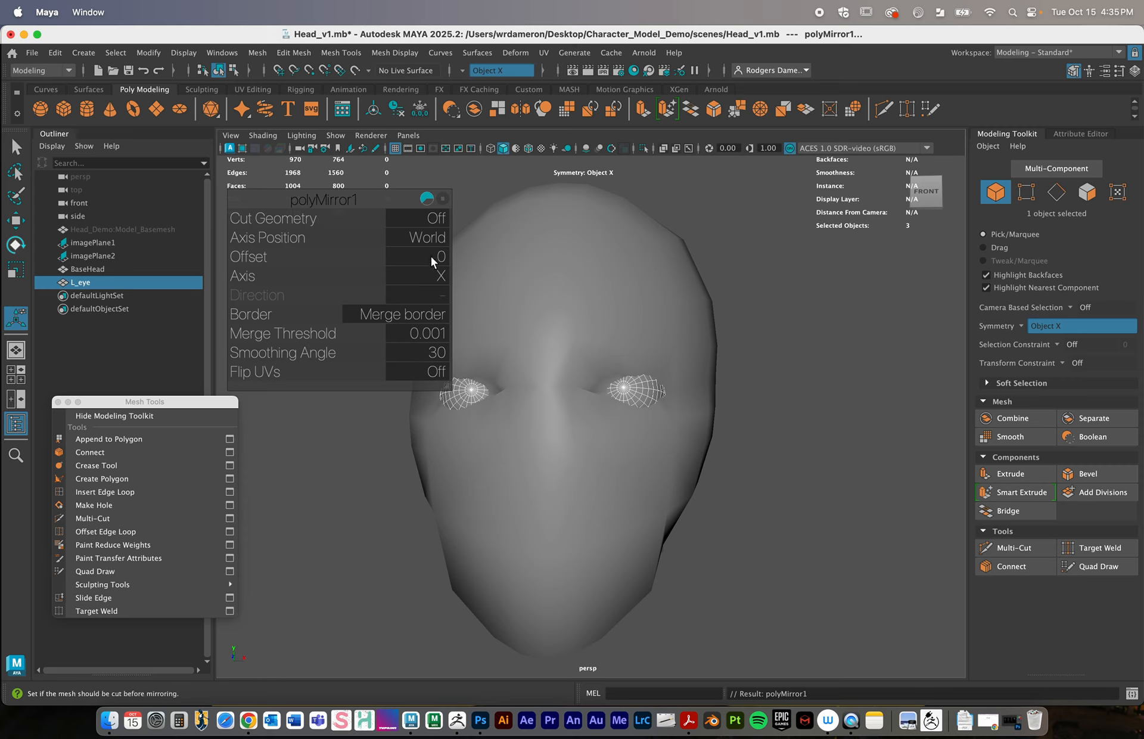
pyautogui.click(839, 434)
pyautogui.keyDown('alt'); pyautogui.moveTo(832, 428); pyautogui.dragTo(585, 421); pyautogui.keyUp('alt')
# Rename the mirrored L_eye object as Eyes
pyautogui.doubleClick(88, 285)
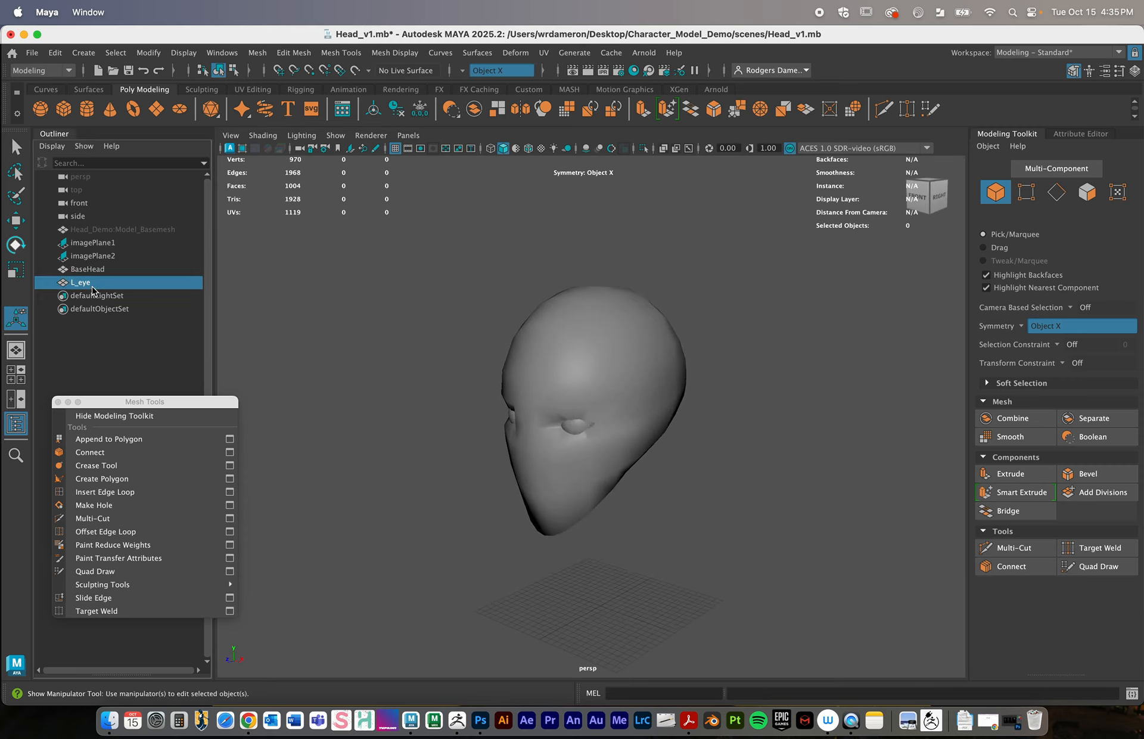
pyautogui.click(87, 285)
pyautogui.doubleClick(87, 286)
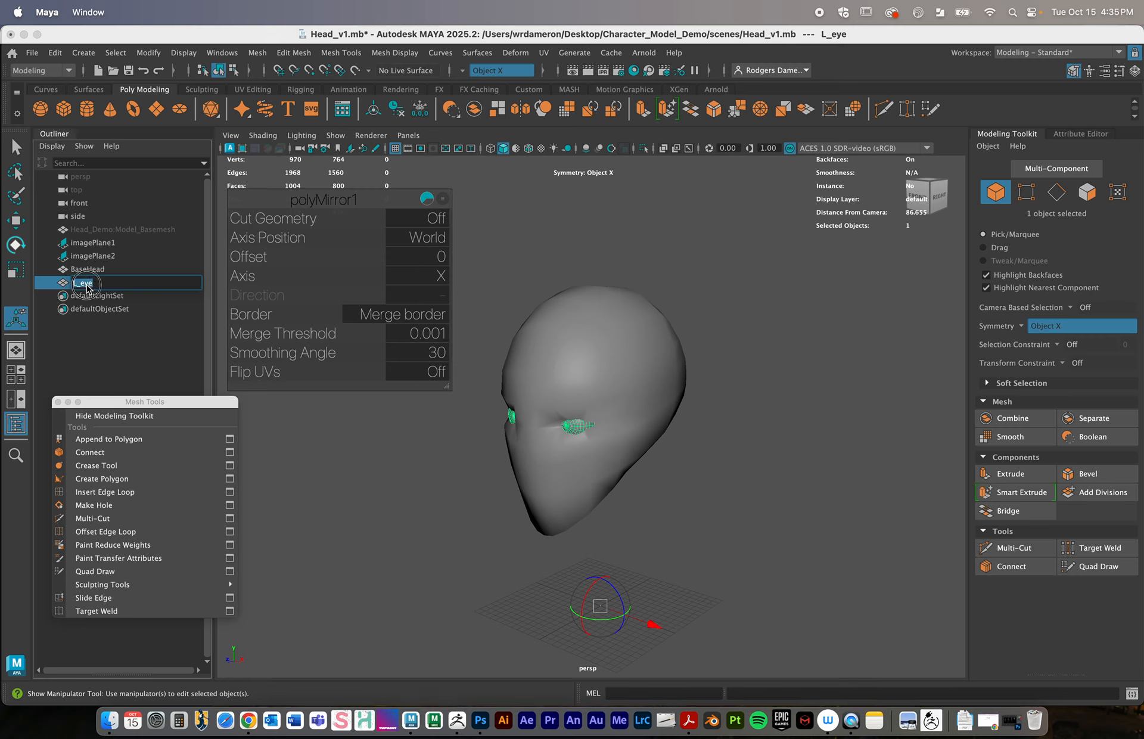
pyautogui.write('Eyes')
pyautogui.press('Return')
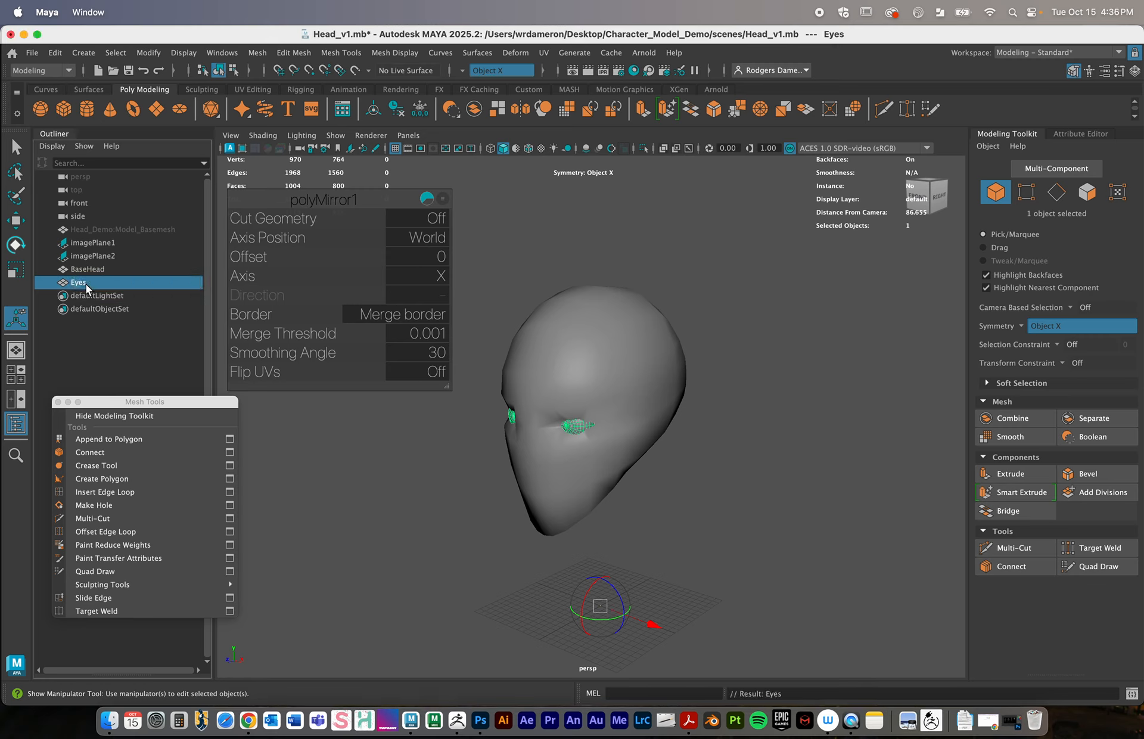
pyautogui.click(119, 344)
pyautogui.click(87, 284)
# Select the edges at the inner corners and upper rims of BaseHead's eye sockets
pyautogui.click(101, 270)
pyautogui.moveTo(588, 439)
pyautogui.keyDown('alt'); pyautogui.mouseDown()
pyautogui.moveTo(612, 438)
pyautogui.moveTo(607, 426)
pyautogui.mouseUp(); pyautogui.keyUp('alt')
pyautogui.keyDown('alt'); pyautogui.moveTo(536, 423); pyautogui.dragTo(669, 439, button='right'); pyautogui.keyUp('alt')
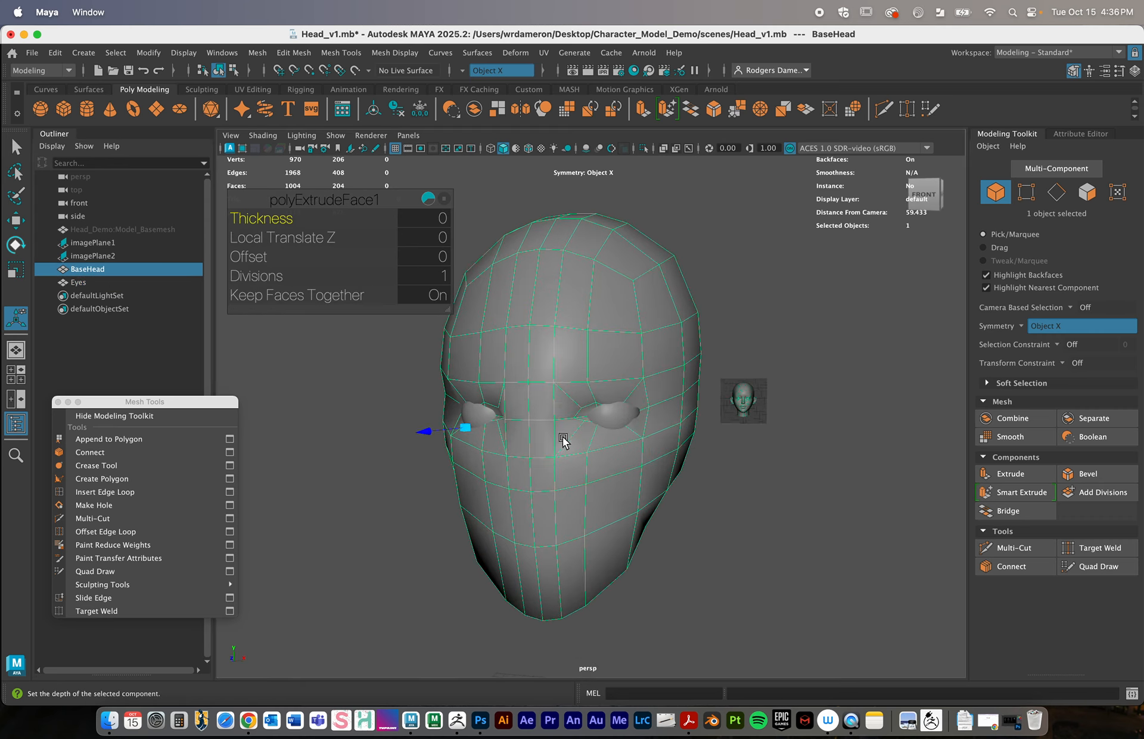
pyautogui.keyDown('alt'); pyautogui.moveTo(588, 419); pyautogui.dragTo(594, 422); pyautogui.keyUp('alt')
pyautogui.keyDown('alt'); pyautogui.moveTo(559, 399); pyautogui.dragTo(715, 406, button='right'); pyautogui.keyUp('alt')
pyautogui.keyDown('alt'); pyautogui.moveTo(623, 382); pyautogui.dragTo(556, 263, button='right'); pyautogui.keyUp('alt')
pyautogui.press('q')
pyautogui.doubleClick(576, 427)
pyautogui.keyDown('alt'); pyautogui.moveTo(582, 466); pyautogui.dragTo(592, 472); pyautogui.keyUp('alt')
pyautogui.keyDown('alt'); pyautogui.moveTo(597, 438); pyautogui.dragTo(660, 435, button='right'); pyautogui.keyUp('alt')
pyautogui.moveTo(660, 439)
pyautogui.keyDown('alt'); pyautogui.mouseDown()
pyautogui.moveTo(692, 424)
pyautogui.moveTo(666, 428)
pyautogui.mouseUp(); pyautogui.keyUp('alt')
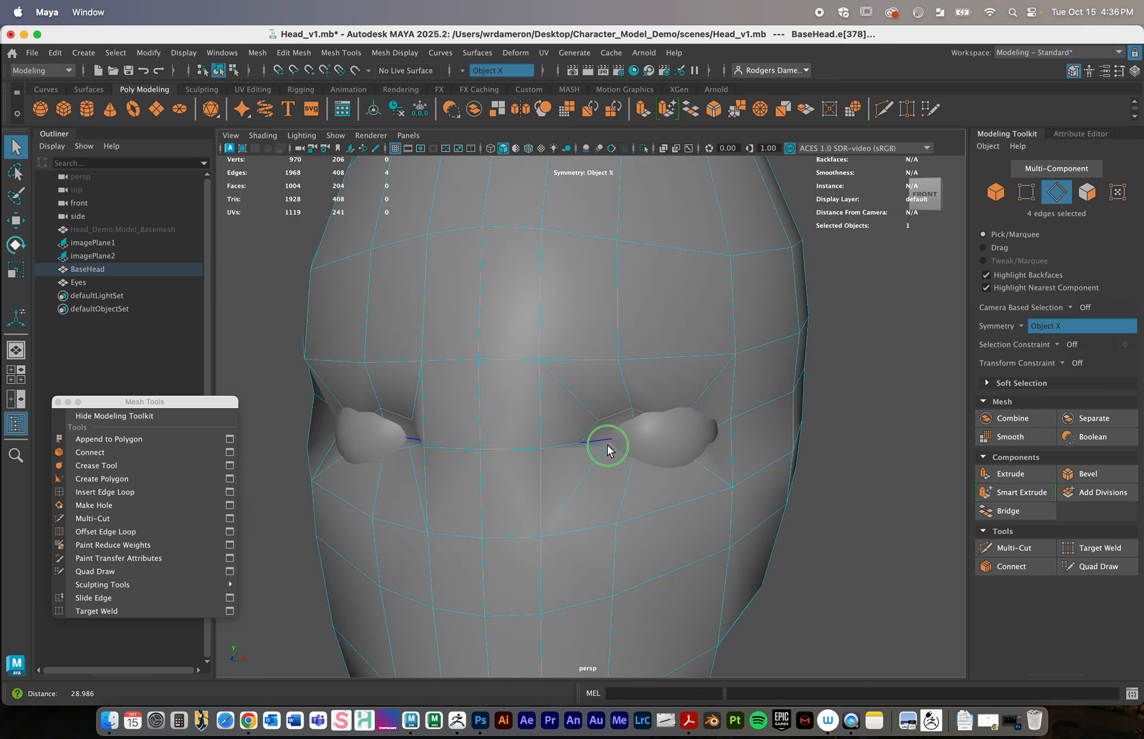
pyautogui.keyDown('alt'); pyautogui.moveTo(607, 449); pyautogui.dragTo(536, 429, button='right'); pyautogui.keyUp('alt')
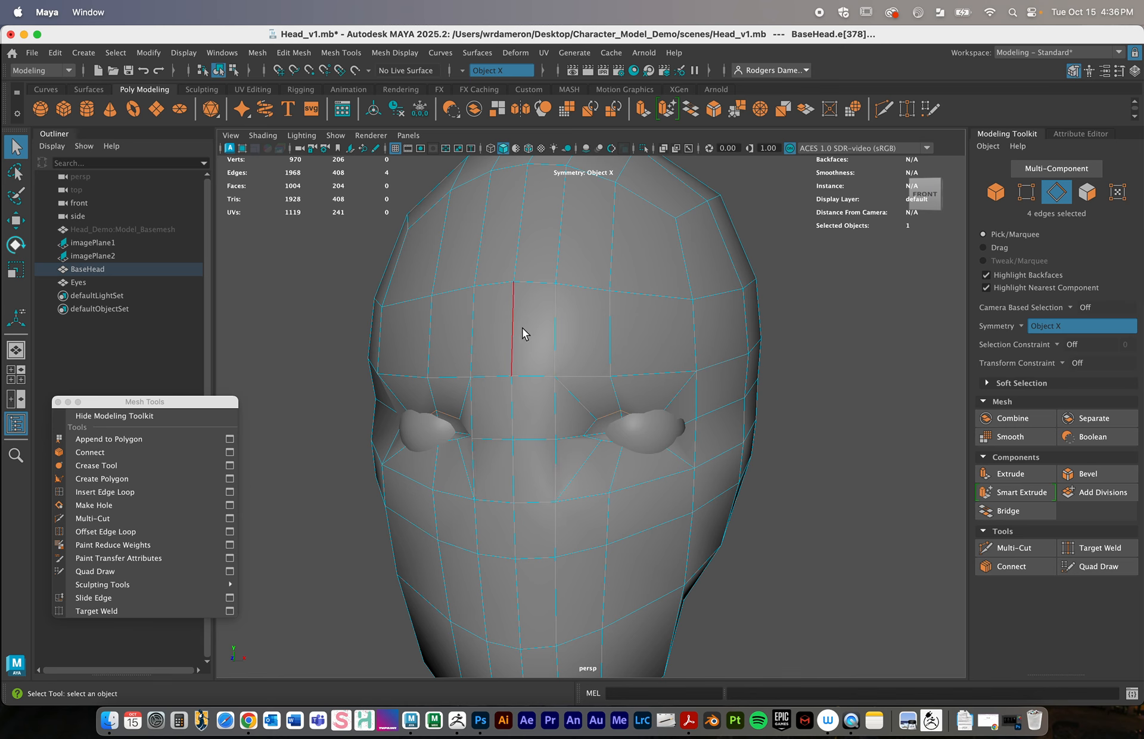
# Try to pick BaseHead's eye socket points beside the eye sphere in the side view
pyautogui.press('space')
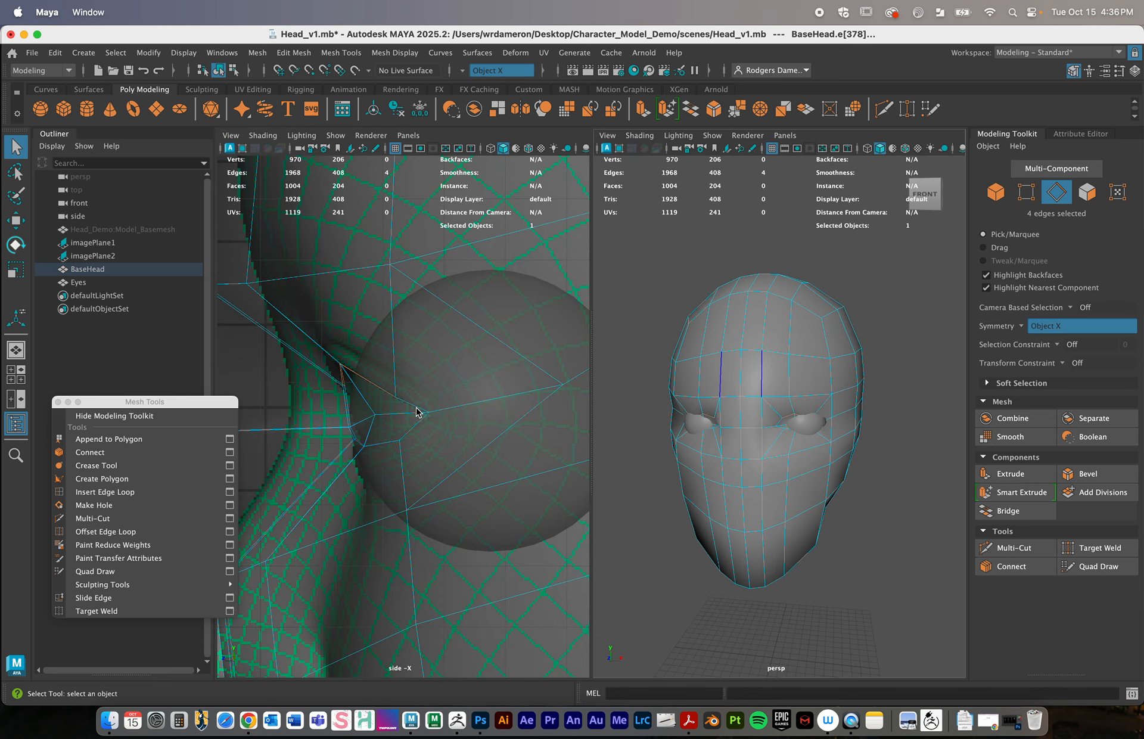
pyautogui.keyDown('shift'); pyautogui.click(417, 411); pyautogui.keyUp('shift')
pyautogui.moveTo(408, 403); pyautogui.dragTo(356, 298, button='right')
pyautogui.moveTo(557, 296); pyautogui.dragTo(621, 247, button='right')
pyautogui.click(534, 317)
pyautogui.moveTo(811, 427); pyautogui.dragTo(871, 295, button='right')
pyautogui.moveTo(804, 373); pyautogui.dragTo(868, 284, button='right')
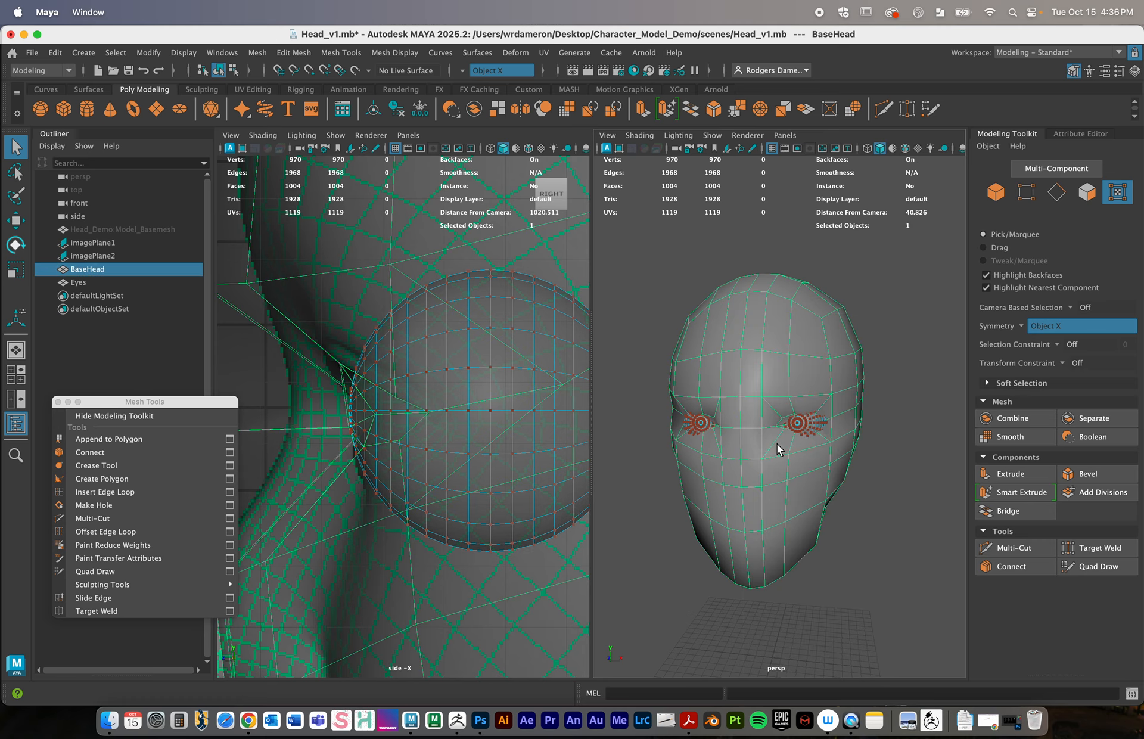
# Select the Eyes object in object mode and switch to the General workspace with the layer editor shown
pyautogui.click(801, 430)
pyautogui.moveTo(805, 428); pyautogui.dragTo(865, 287, button='right')
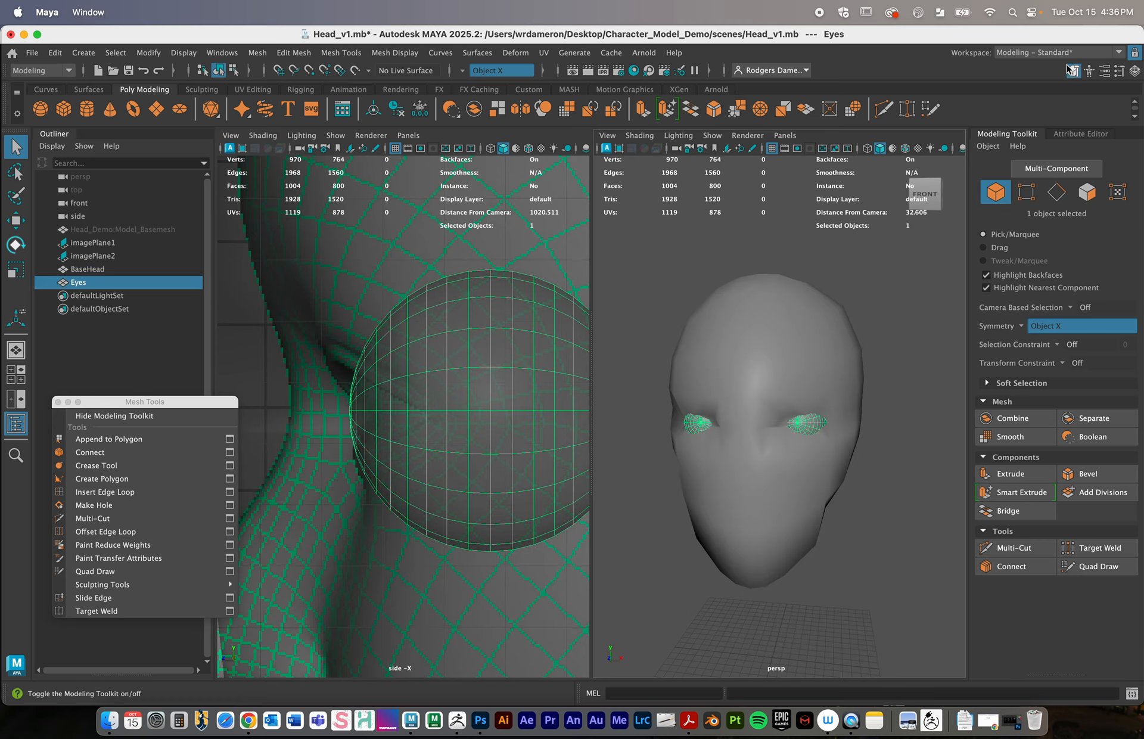
pyautogui.click(1051, 53)
pyautogui.click(1038, 67)
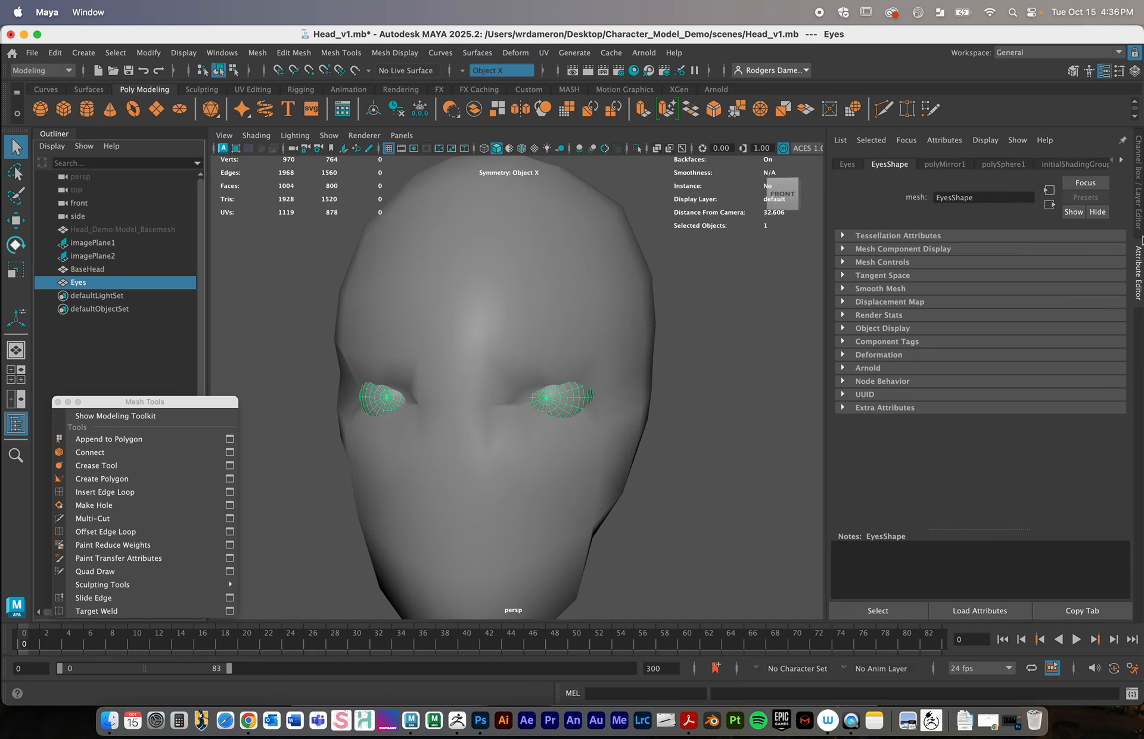
pyautogui.click(1138, 205)
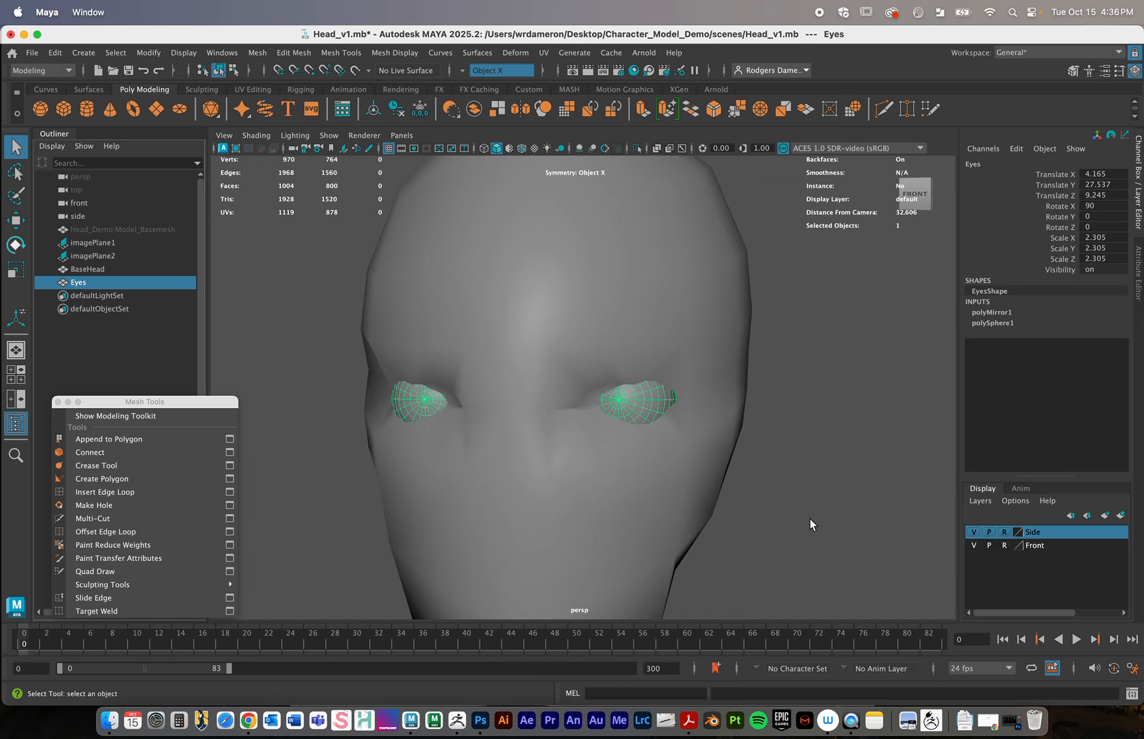
# Create a new display layer from the selected Eyes object
pyautogui.keyDown('alt'); pyautogui.moveTo(715, 415); pyautogui.dragTo(533, 403, button='right'); pyautogui.keyUp('alt')
pyautogui.keyDown('alt'); pyautogui.moveTo(631, 399); pyautogui.dragTo(512, 407); pyautogui.keyUp('alt')
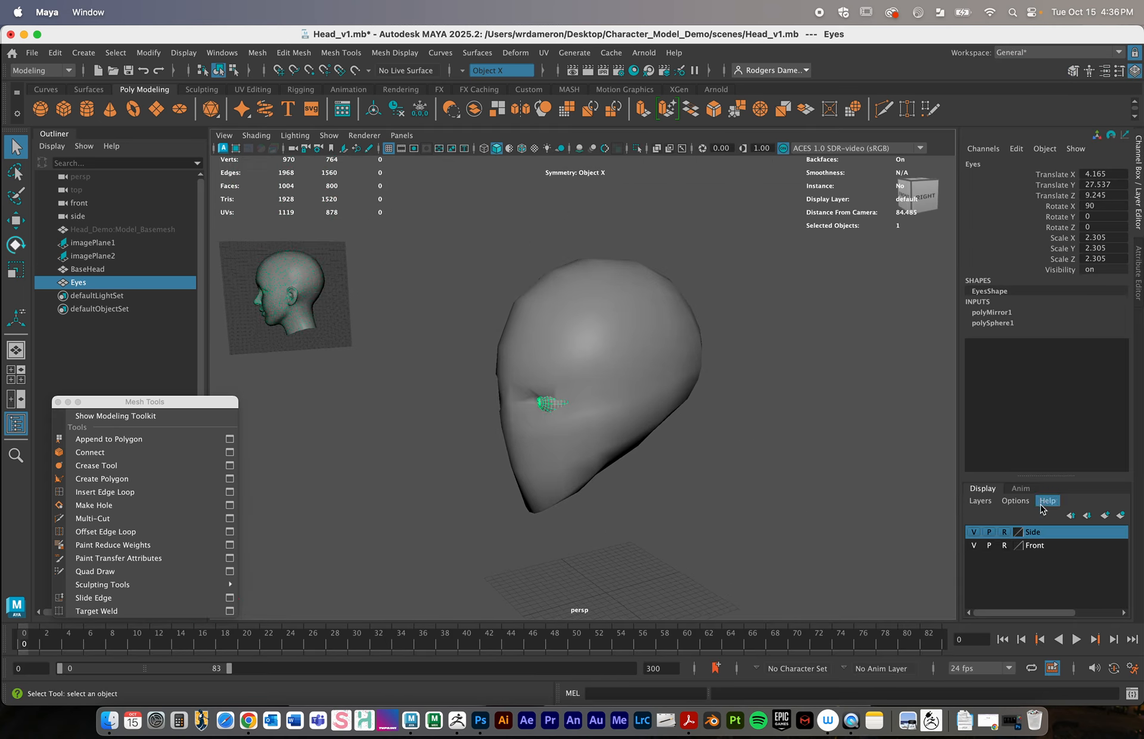
pyautogui.keyDown('alt'); pyautogui.moveTo(512, 408); pyautogui.dragTo(571, 433, button='right'); pyautogui.keyUp('alt')
pyautogui.keyDown('alt'); pyautogui.moveTo(571, 433); pyautogui.dragTo(595, 426); pyautogui.keyUp('alt')
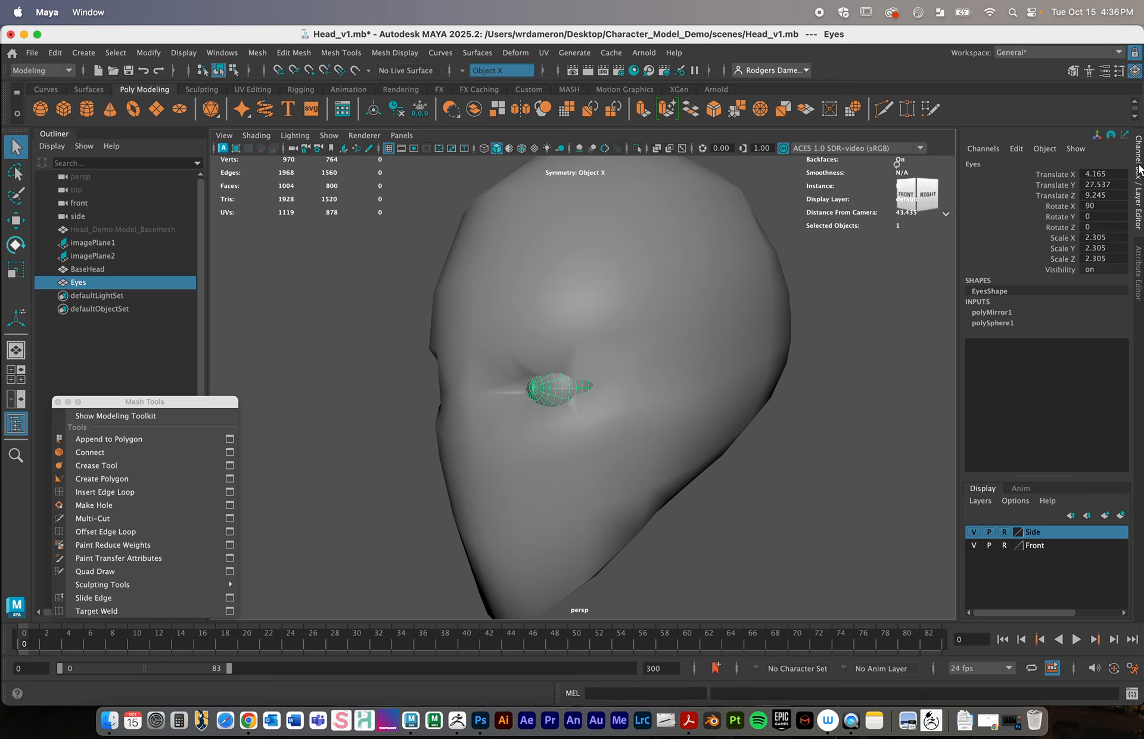
pyautogui.click(980, 502)
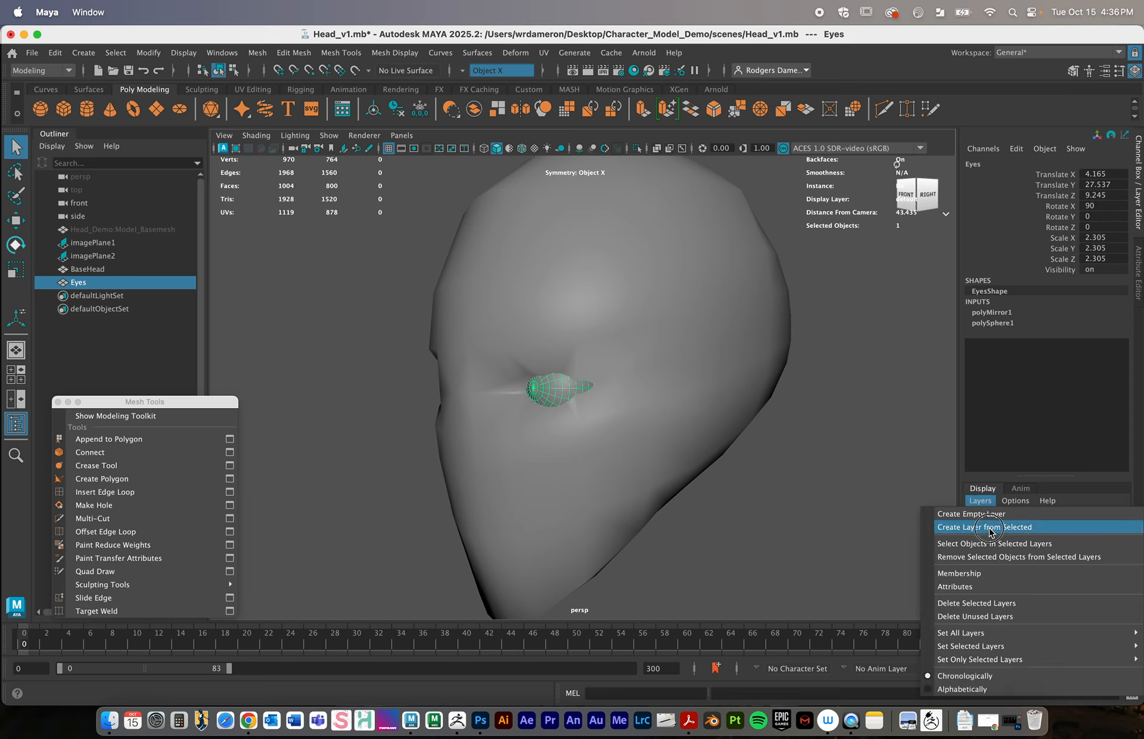
pyautogui.click(990, 528)
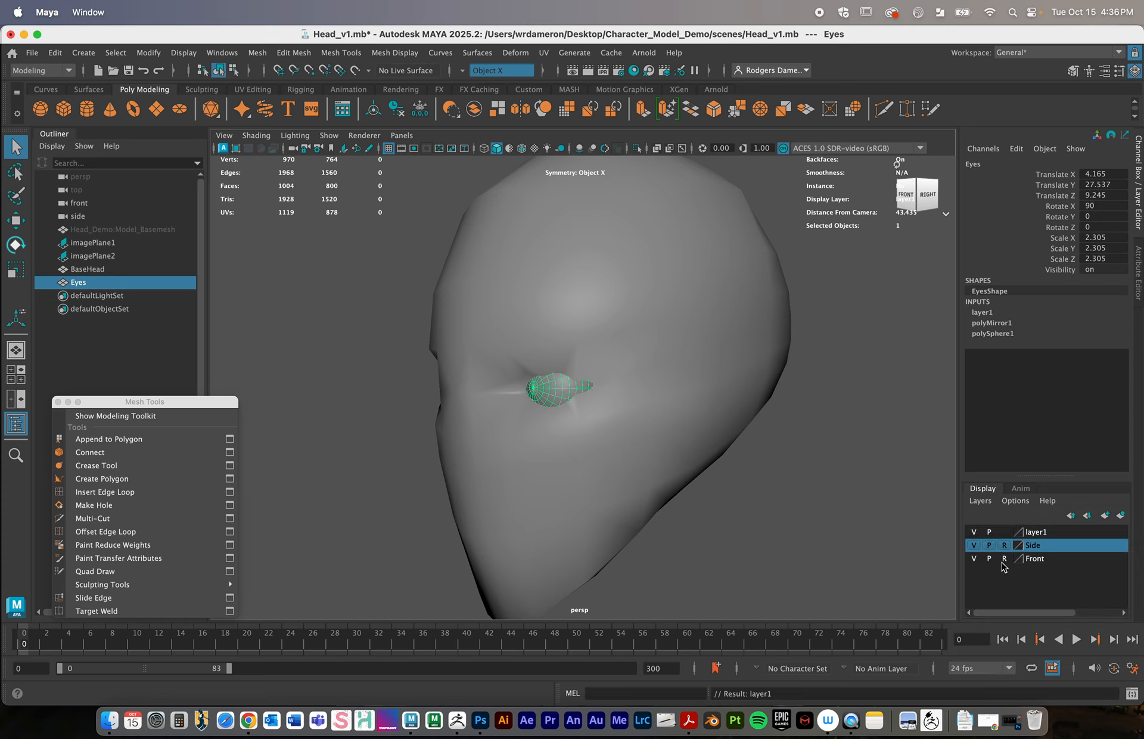
# Rename the new display layer EyesLayer and save it
pyautogui.click(1037, 532)
pyautogui.doubleClick(1036, 532)
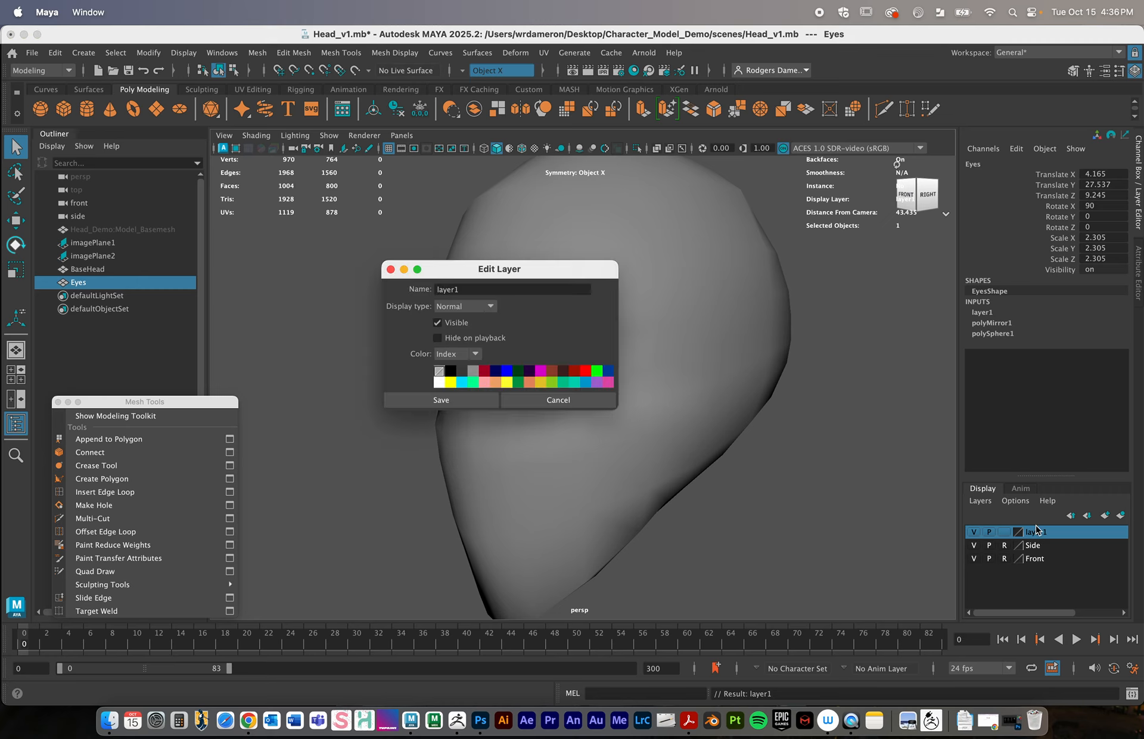
pyautogui.click(469, 290)
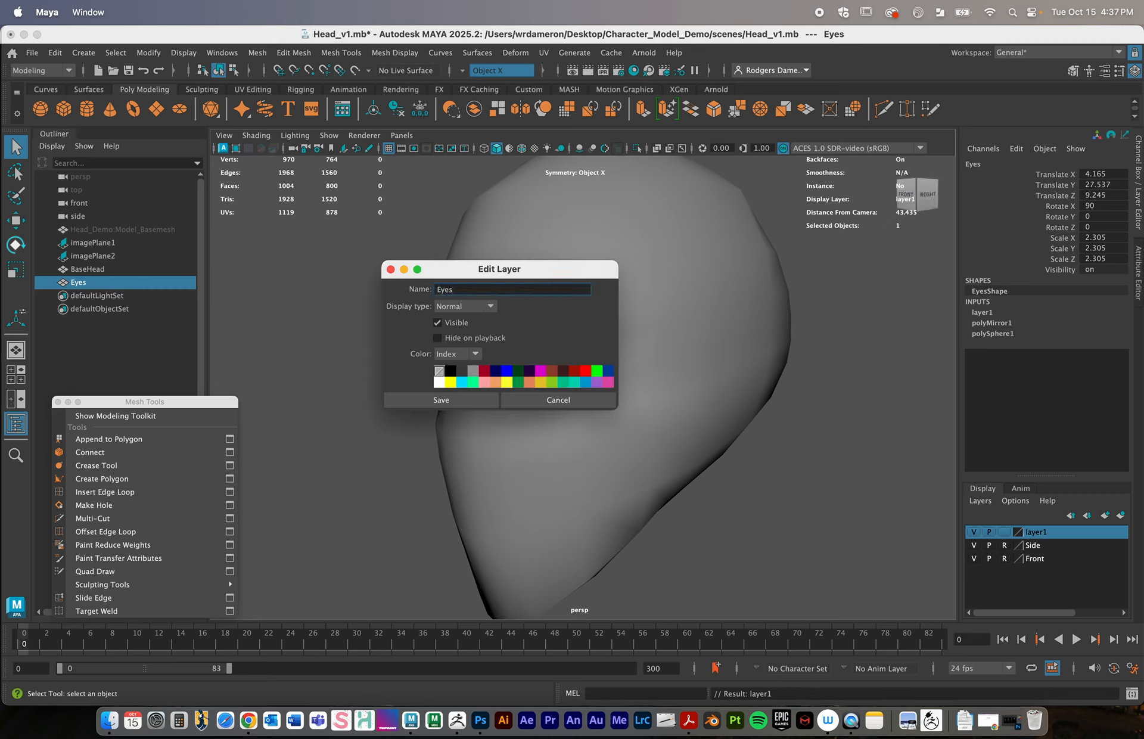
pyautogui.write('Eyes')
pyautogui.press('Return')
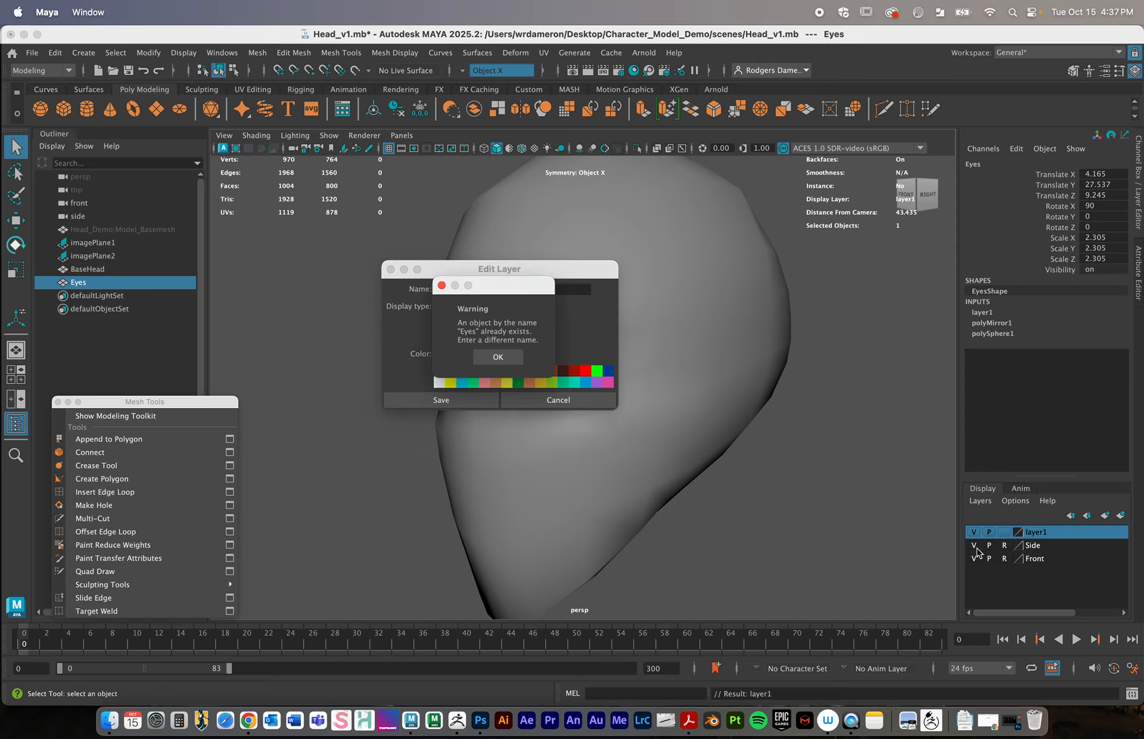
pyautogui.click(497, 356)
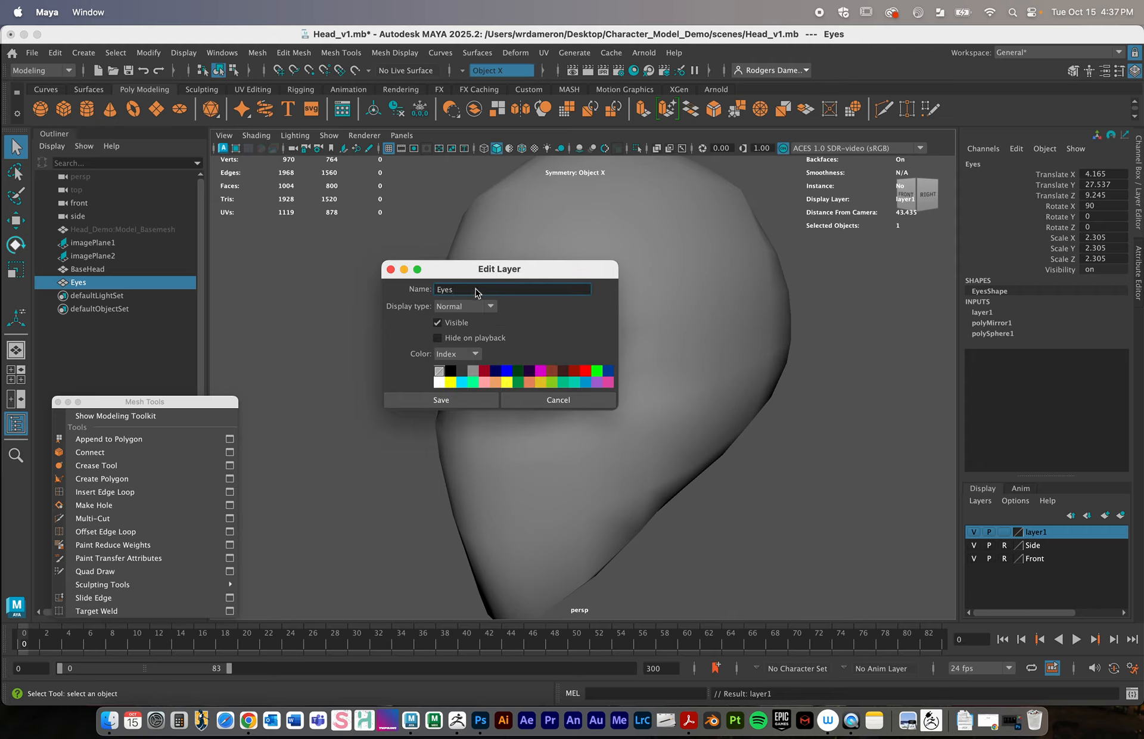
pyautogui.write('Layer')
pyautogui.press('Tab')
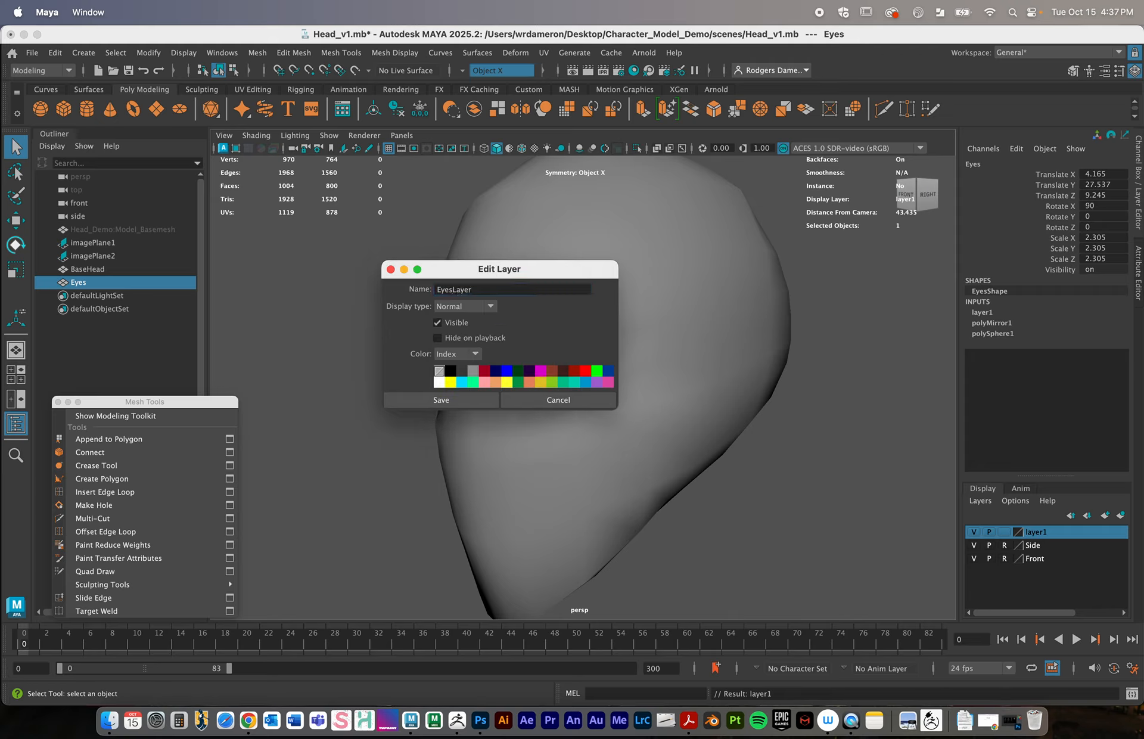
pyautogui.click(470, 398)
# Set EyesLayer to reference display and check that picking through the eyeball selects BaseHead
pyautogui.click(1003, 532)
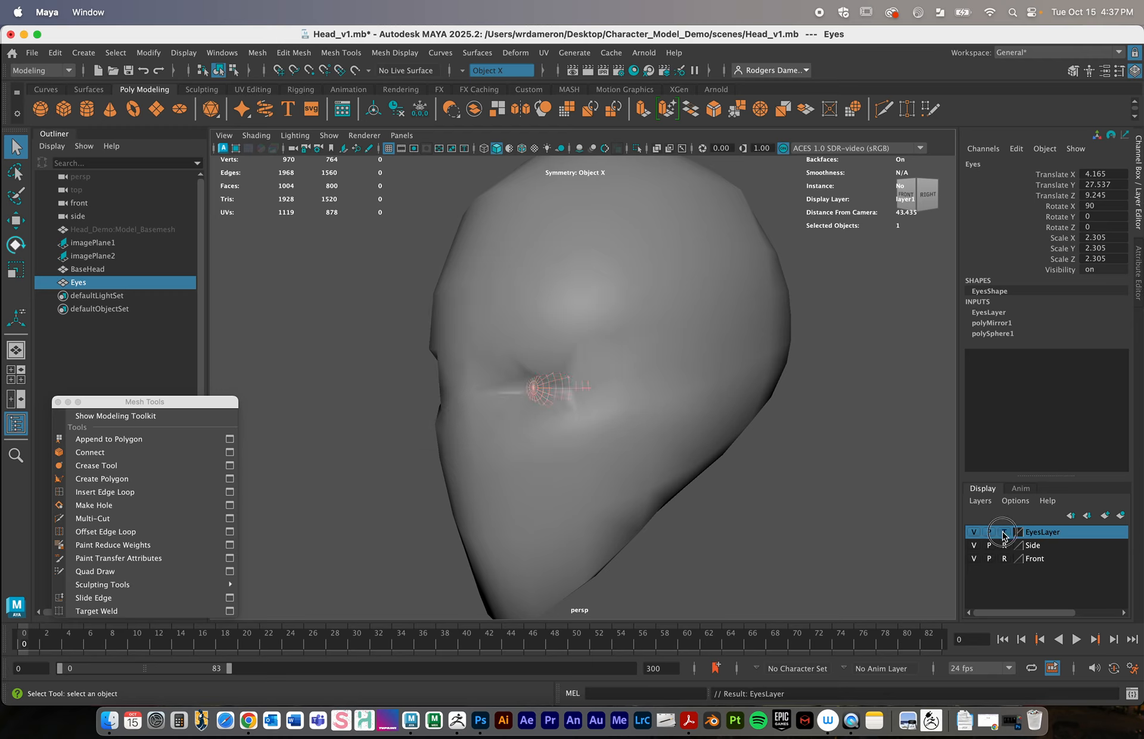
pyautogui.click(707, 475)
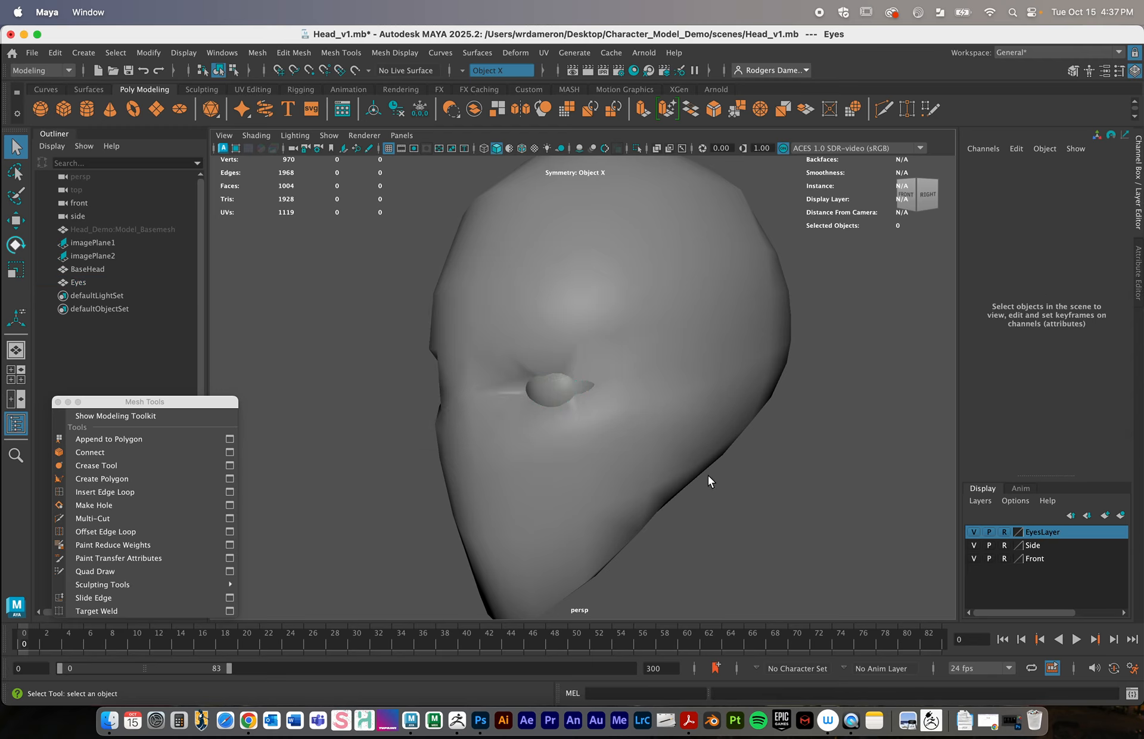
pyautogui.click(549, 392)
# Select BaseHead's vertices around both eye openings, using the wireframe display to reach those behind the eyeballs
pyautogui.moveTo(549, 391)
pyautogui.keyDown('alt'); pyautogui.mouseDown()
pyautogui.moveTo(573, 410)
pyautogui.moveTo(591, 405)
pyautogui.moveTo(536, 411)
pyautogui.mouseUp(); pyautogui.keyUp('alt')
pyautogui.scroll(-5, 553, 398)
pyautogui.keyDown('alt'); pyautogui.moveTo(624, 408); pyautogui.dragTo(713, 424); pyautogui.keyUp('alt')
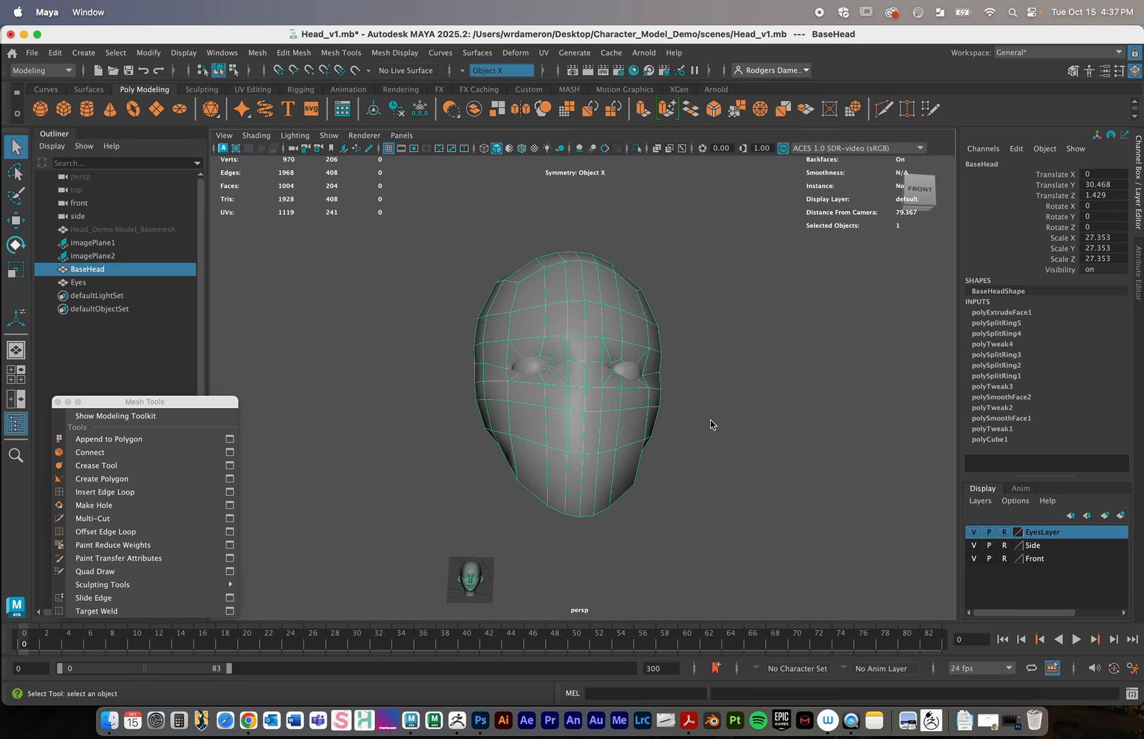
pyautogui.keyDown('alt'); pyautogui.moveTo(589, 428); pyautogui.dragTo(595, 429); pyautogui.keyUp('alt')
pyautogui.keyDown('alt'); pyautogui.moveTo(595, 429); pyautogui.dragTo(754, 388, button='right'); pyautogui.keyUp('alt')
pyautogui.keyDown('alt'); pyautogui.moveTo(754, 388); pyautogui.dragTo(641, 378); pyautogui.keyUp('alt')
pyautogui.moveTo(641, 381); pyautogui.dragTo(580, 325, button='right')
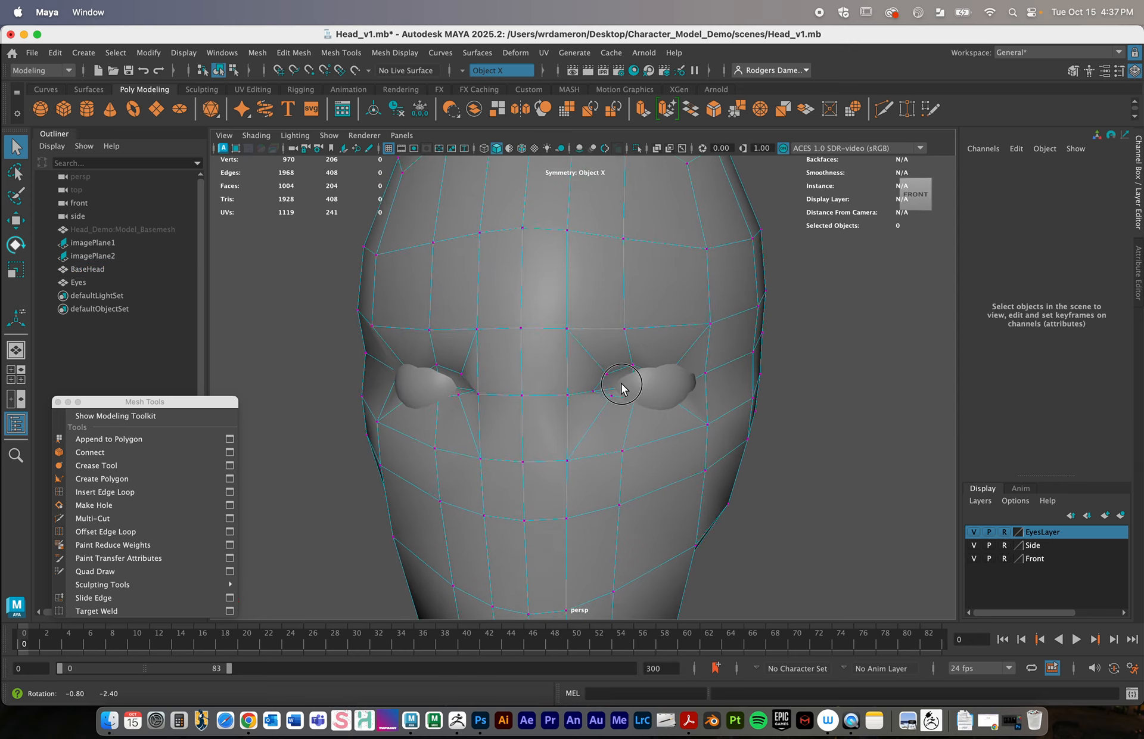
pyautogui.moveTo(594, 358); pyautogui.dragTo(721, 441)
pyautogui.press('4')
pyautogui.moveTo(822, 463); pyautogui.dragTo(655, 310)
pyautogui.keyDown('alt'); pyautogui.moveTo(673, 393); pyautogui.dragTo(636, 398); pyautogui.keyUp('alt')
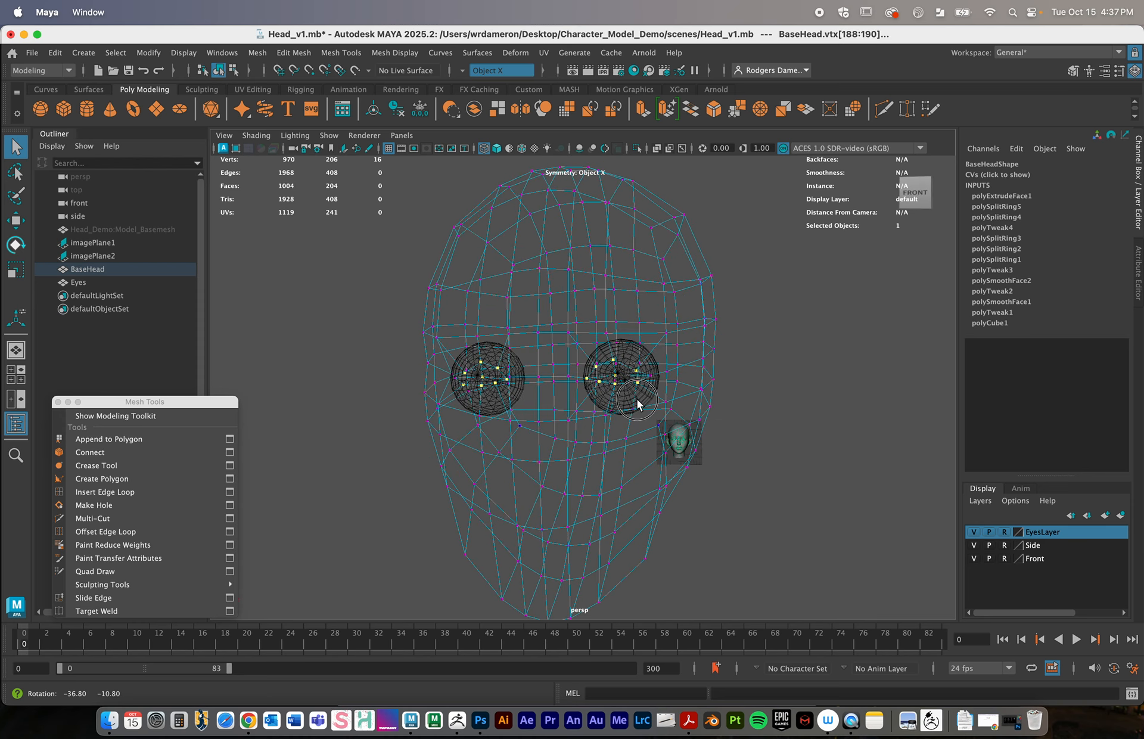
pyautogui.press('5')
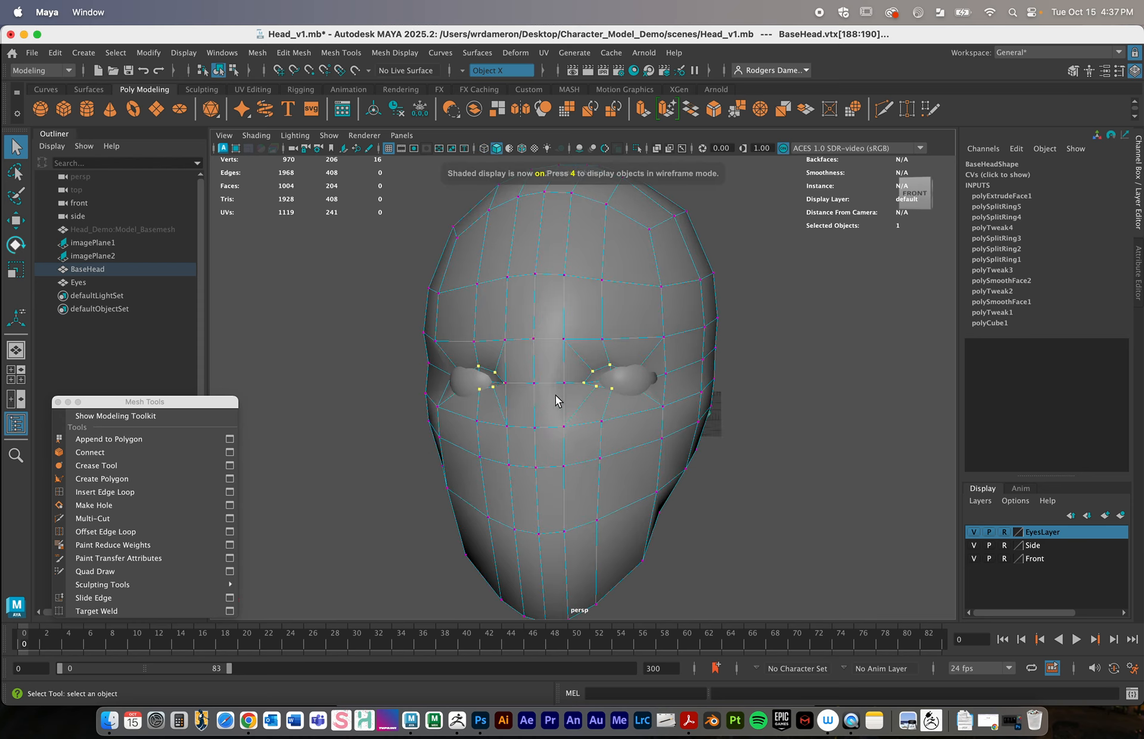
# Try to move the selected eye socket vertices slightly along Z, then undo the move
pyautogui.keyDown('alt'); pyautogui.moveTo(557, 398); pyautogui.dragTo(678, 401, button='right'); pyautogui.keyUp('alt')
pyautogui.keyDown('alt'); pyautogui.moveTo(670, 410); pyautogui.dragTo(626, 423); pyautogui.keyUp('alt')
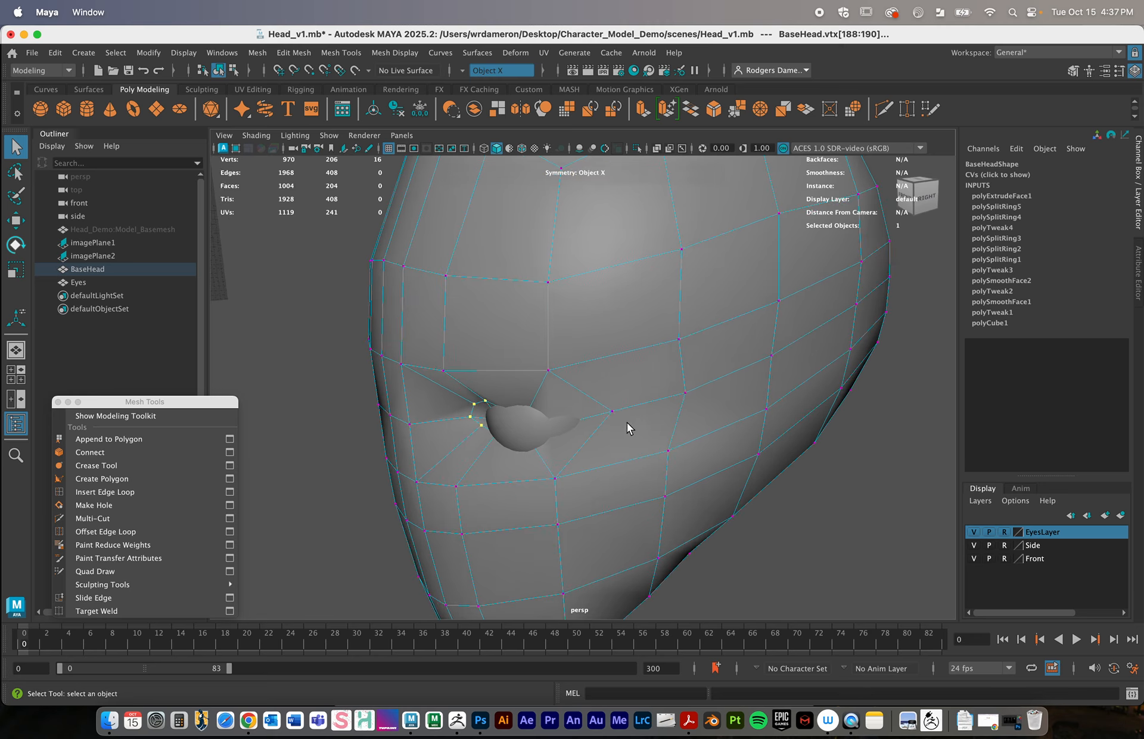
pyautogui.press('w')
pyautogui.moveTo(444, 425)
pyautogui.mouseDown()
pyautogui.moveTo(452, 429)
pyautogui.moveTo(435, 439)
pyautogui.mouseUp()
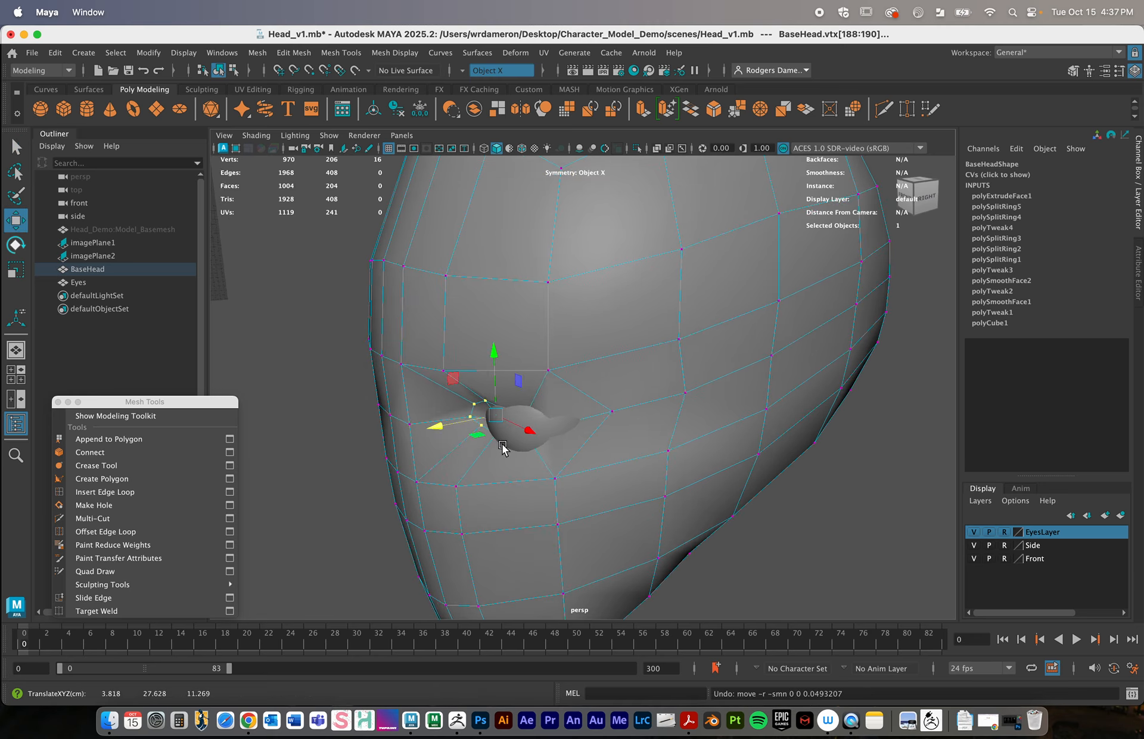
pyautogui.keyDown('alt'); pyautogui.moveTo(502, 447); pyautogui.dragTo(553, 456); pyautogui.keyUp('alt')
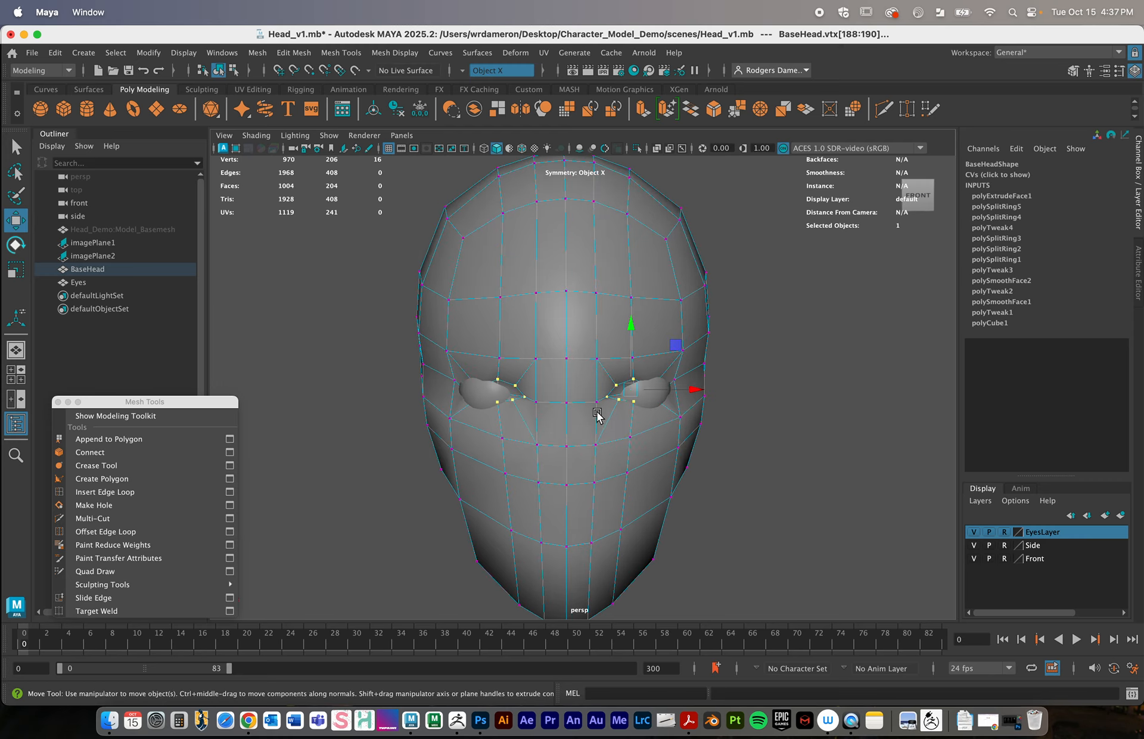
# Return BaseHead to object mode and examine the eye sockets and overall head shape from several angles
pyautogui.keyDown('alt'); pyautogui.moveTo(669, 429); pyautogui.dragTo(587, 420, button='right'); pyautogui.keyUp('alt')
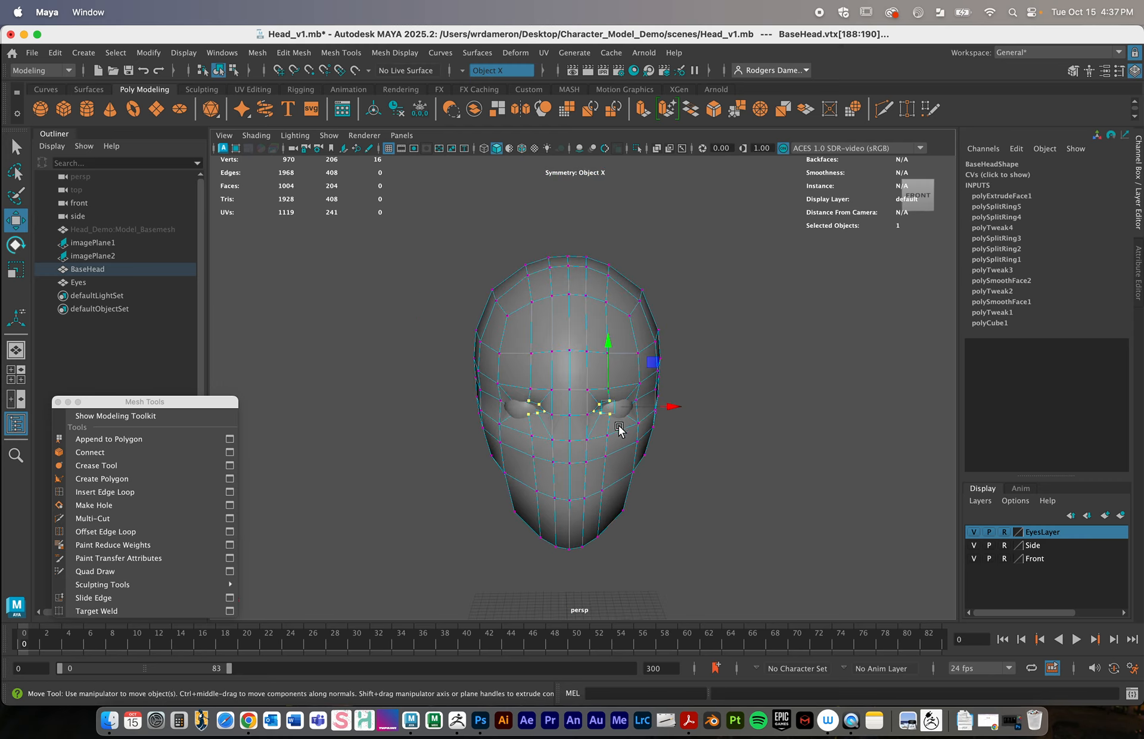
pyautogui.keyDown('alt'); pyautogui.moveTo(619, 429); pyautogui.dragTo(608, 367); pyautogui.keyUp('alt')
pyautogui.press('q')
pyautogui.rightClick(580, 315)
pyautogui.click(642, 283)
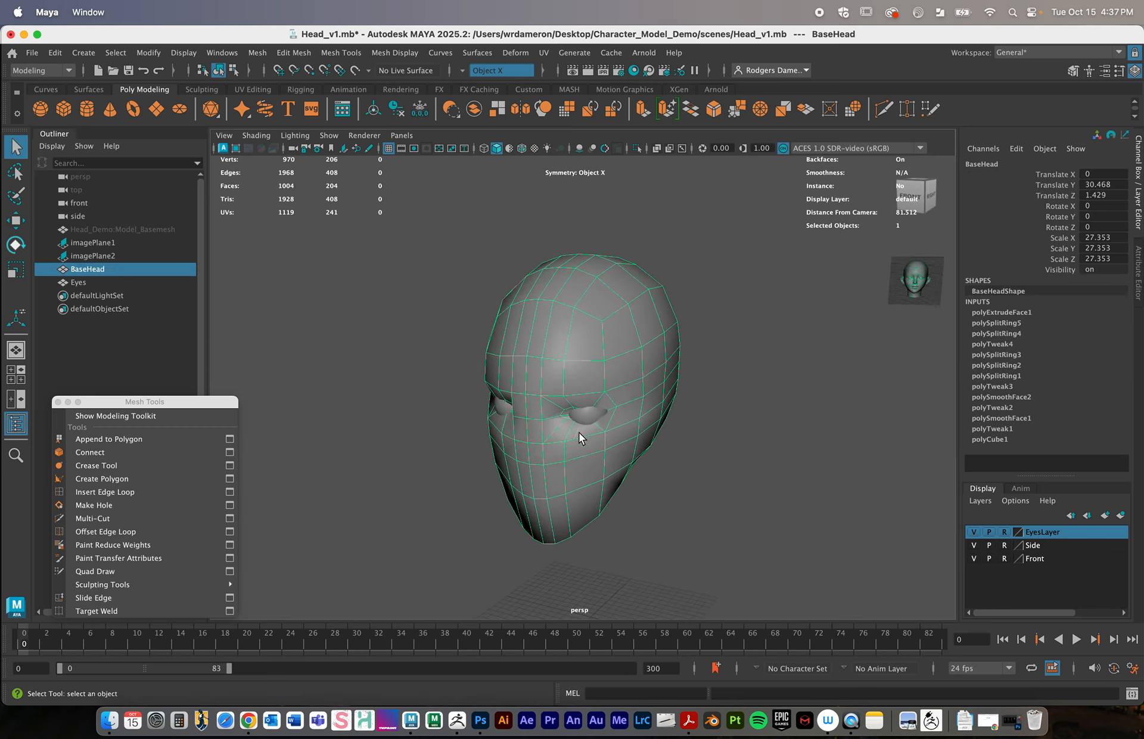
pyautogui.moveTo(578, 433)
pyautogui.keyDown('alt'); pyautogui.mouseDown()
pyautogui.moveTo(684, 439)
pyautogui.moveTo(651, 432)
pyautogui.moveTo(676, 429)
pyautogui.moveTo(673, 404)
pyautogui.moveTo(620, 398)
pyautogui.moveTo(609, 432)
pyautogui.moveTo(595, 395)
pyautogui.moveTo(557, 430)
pyautogui.moveTo(578, 430)
pyautogui.mouseUp(); pyautogui.keyUp('alt')
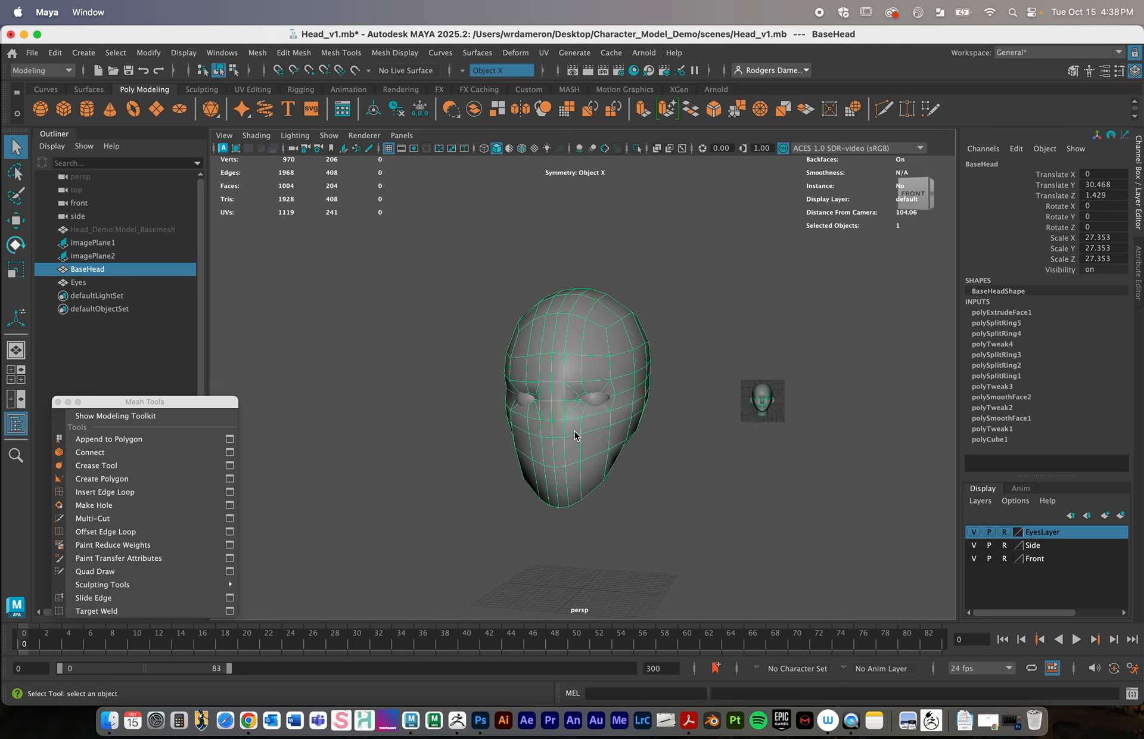
pyautogui.keyDown('alt'); pyautogui.moveTo(591, 440); pyautogui.dragTo(585, 451); pyautogui.keyUp('alt')
pyautogui.scroll(5, 640, 457)
pyautogui.keyDown('alt'); pyautogui.moveTo(696, 462); pyautogui.dragTo(528, 451); pyautogui.keyUp('alt')
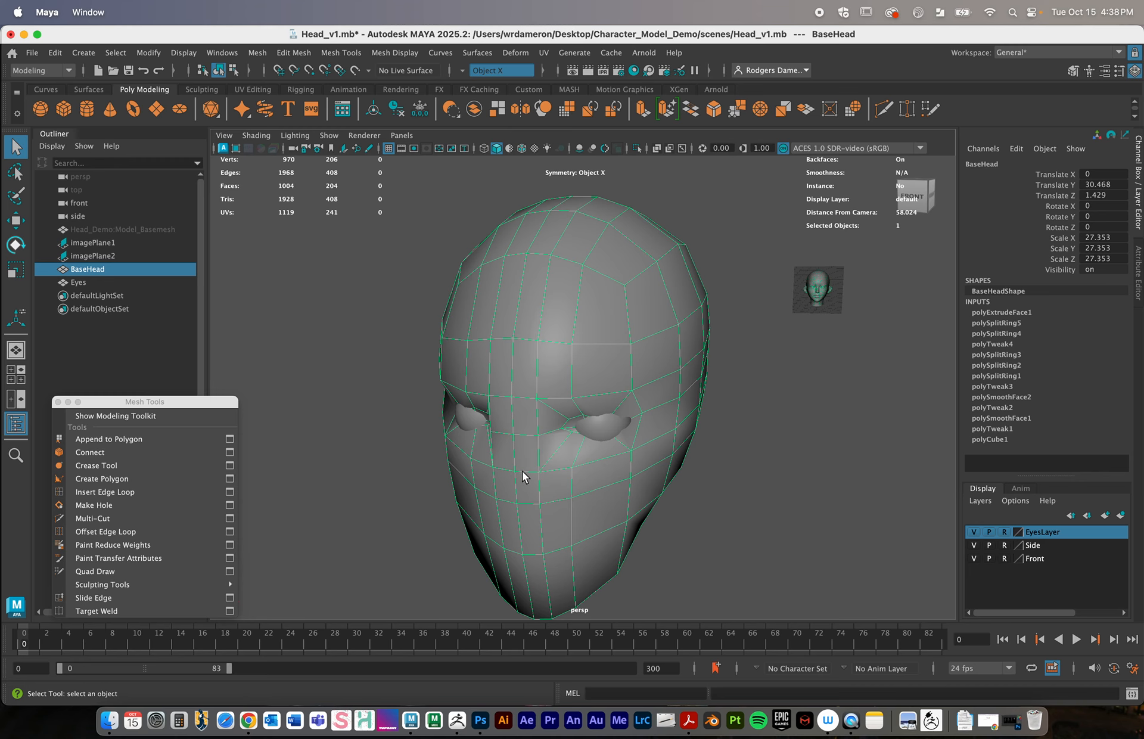
pyautogui.keyDown('alt'); pyautogui.keyDown('shift'); pyautogui.moveTo(523, 469); pyautogui.dragTo(523, 459); pyautogui.keyUp('shift'); pyautogui.keyUp('alt')
# Show the side and perspective views together, framing the head's profile and face
pyautogui.press('space')
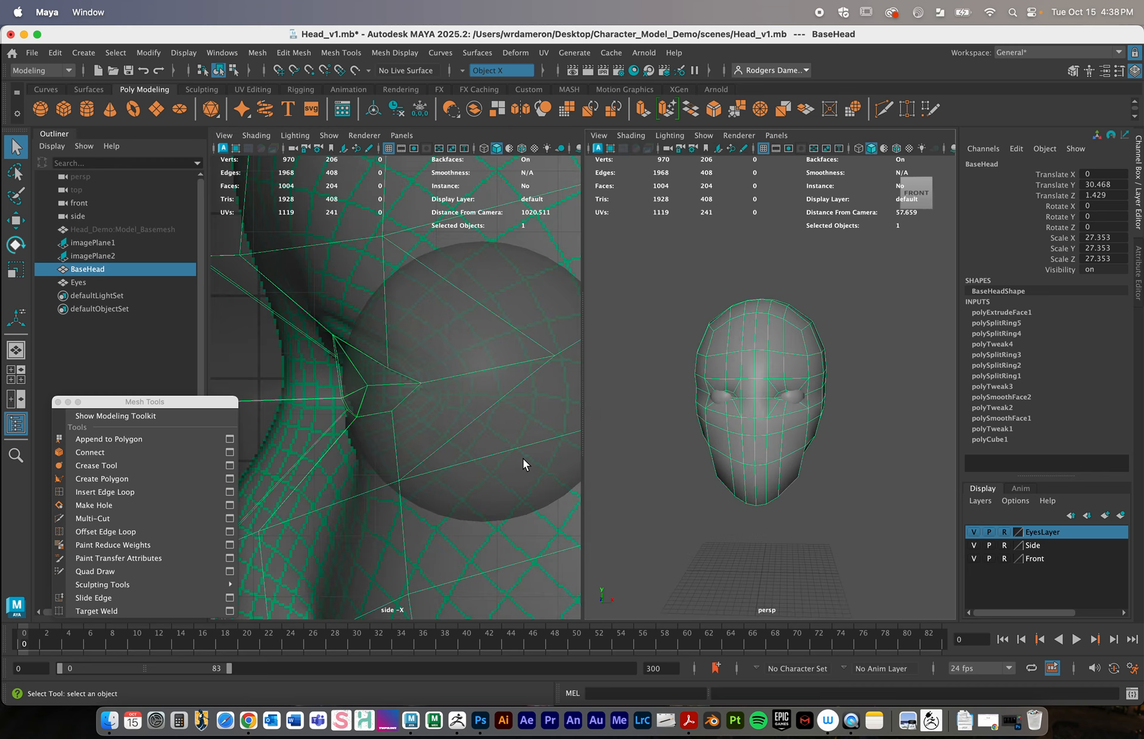
pyautogui.scroll(-10, 384, 402)
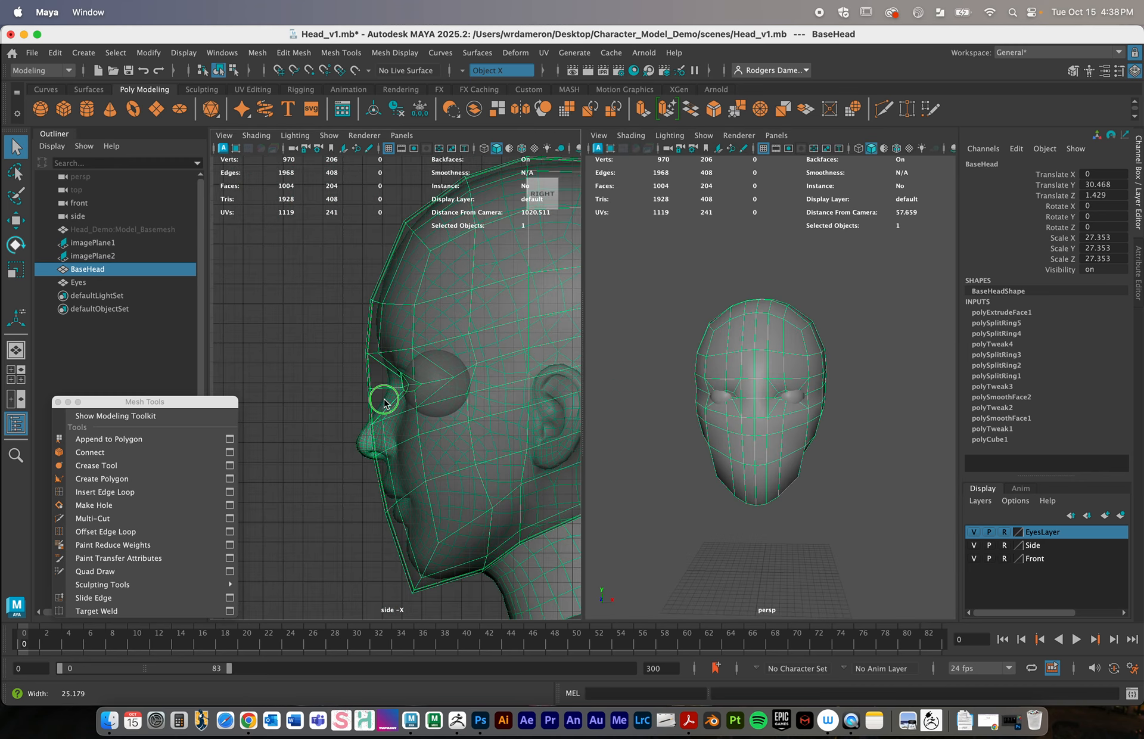
pyautogui.keyDown('alt'); pyautogui.moveTo(741, 411); pyautogui.dragTo(715, 423); pyautogui.keyUp('alt')
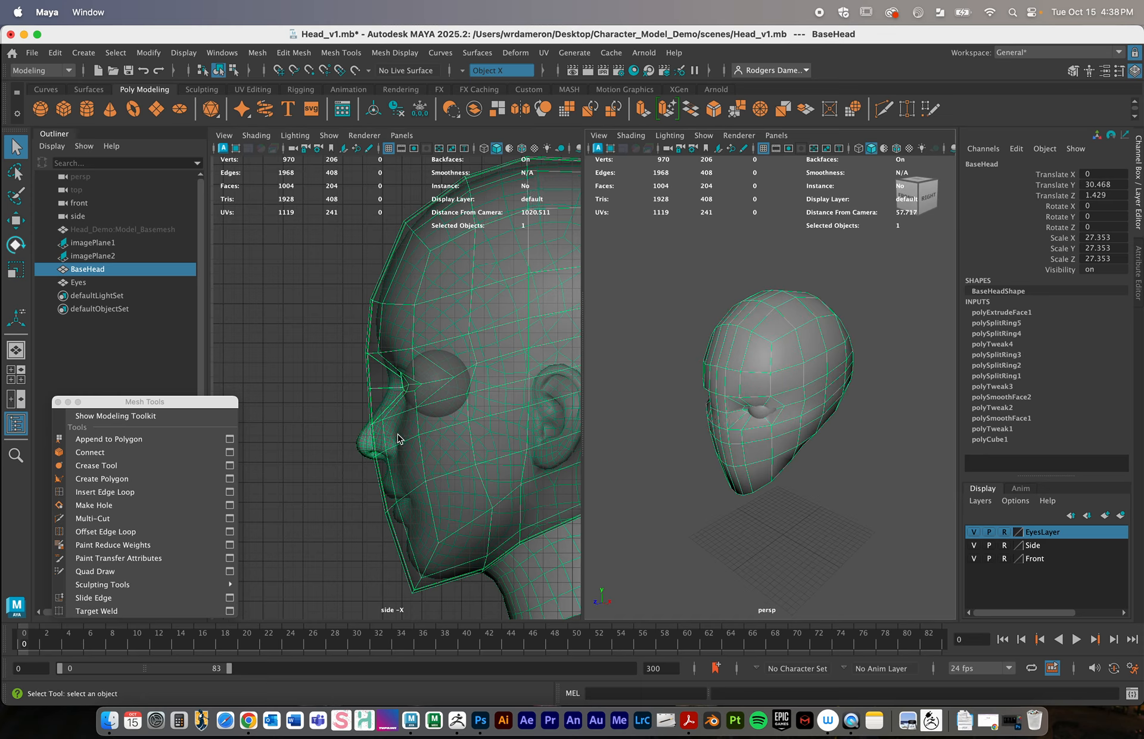
pyautogui.keyDown('alt'); pyautogui.moveTo(721, 419); pyautogui.dragTo(738, 413); pyautogui.keyUp('alt')
# Select BaseHead's central faces down the nose area and switch the workspace to Modeling - Standard
pyautogui.moveTo(738, 411); pyautogui.dragTo(752, 342, button='right')
pyautogui.click(746, 400)
pyautogui.keyDown('shift'); pyautogui.click(746, 420); pyautogui.keyUp('shift')
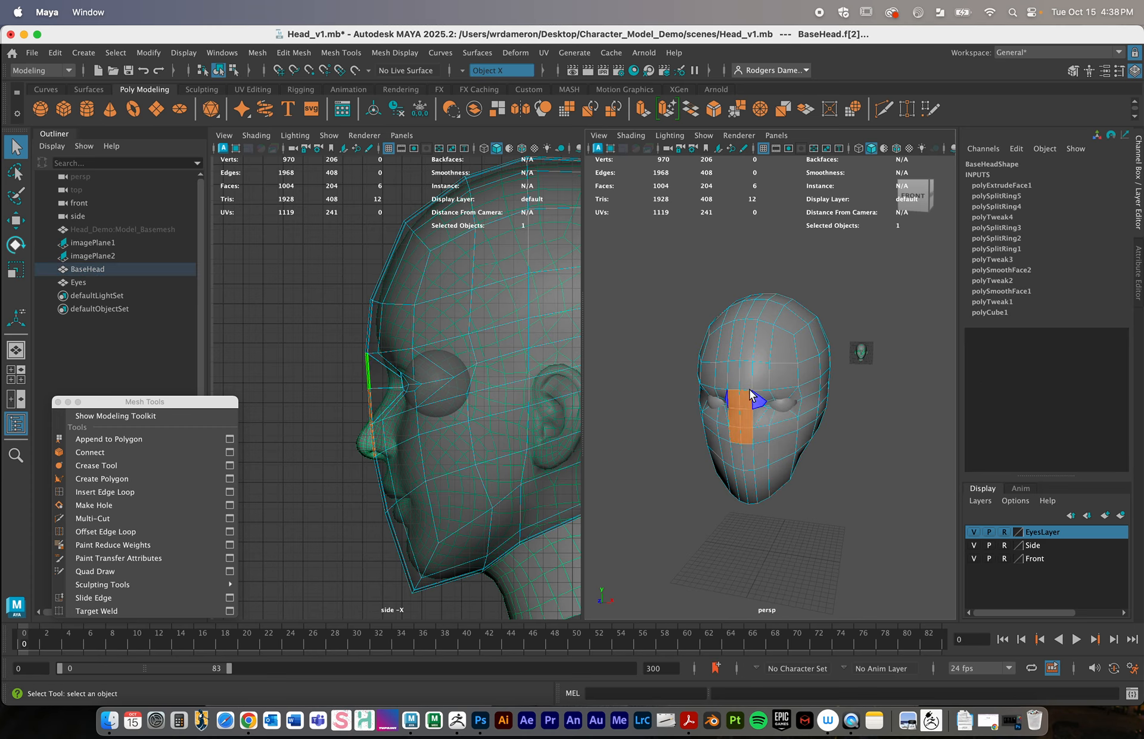
pyautogui.keyDown('shift'); pyautogui.click(740, 435); pyautogui.keyUp('shift')
pyautogui.keyDown('alt'); pyautogui.moveTo(412, 465); pyautogui.dragTo(393, 446); pyautogui.keyUp('alt')
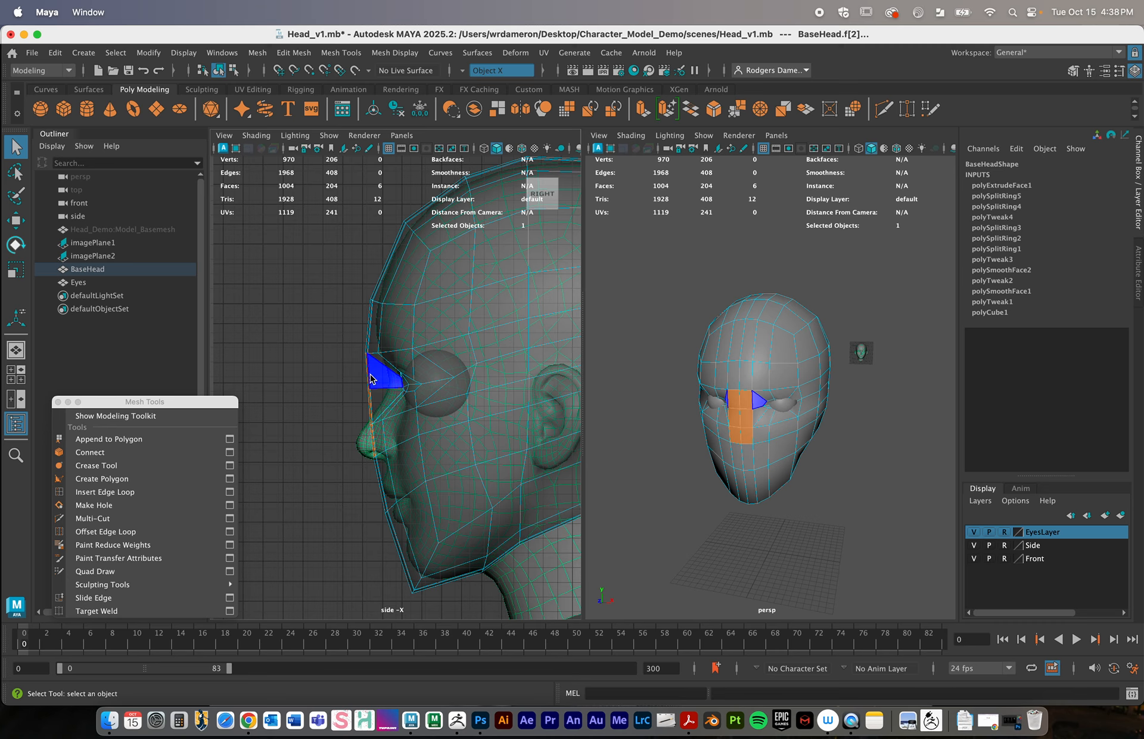
pyautogui.keyDown('shift'); pyautogui.click(741, 409); pyautogui.keyUp('shift')
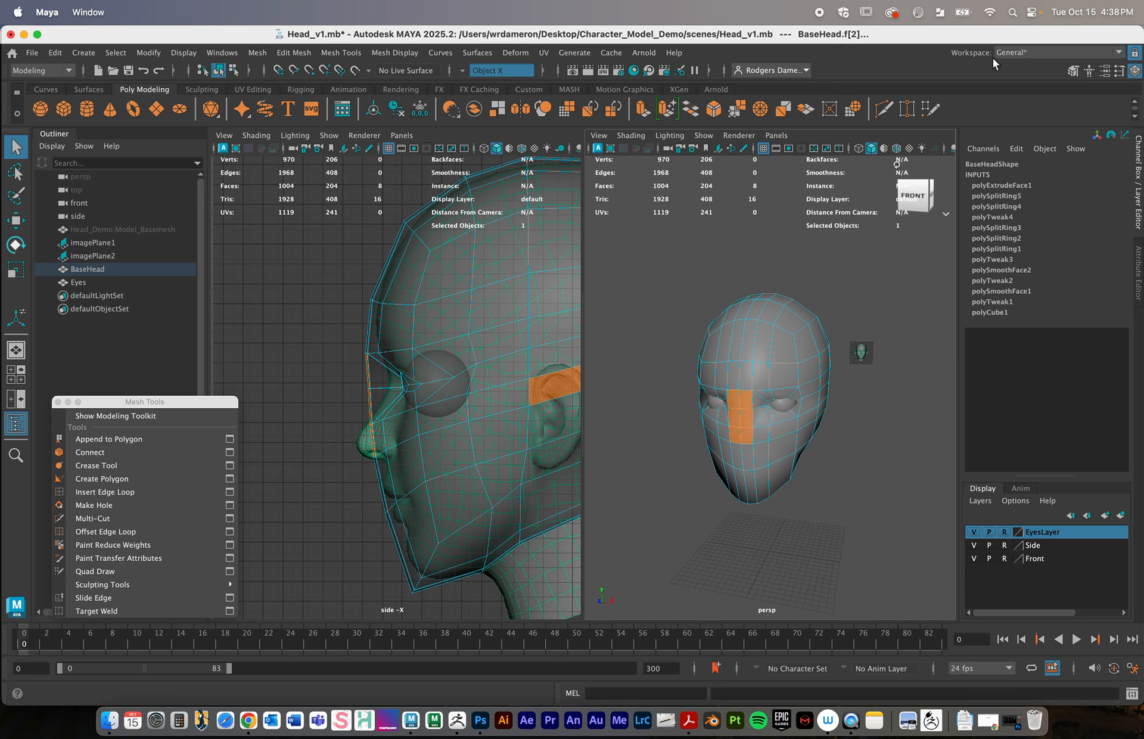
pyautogui.click(1019, 53)
pyautogui.click(1016, 79)
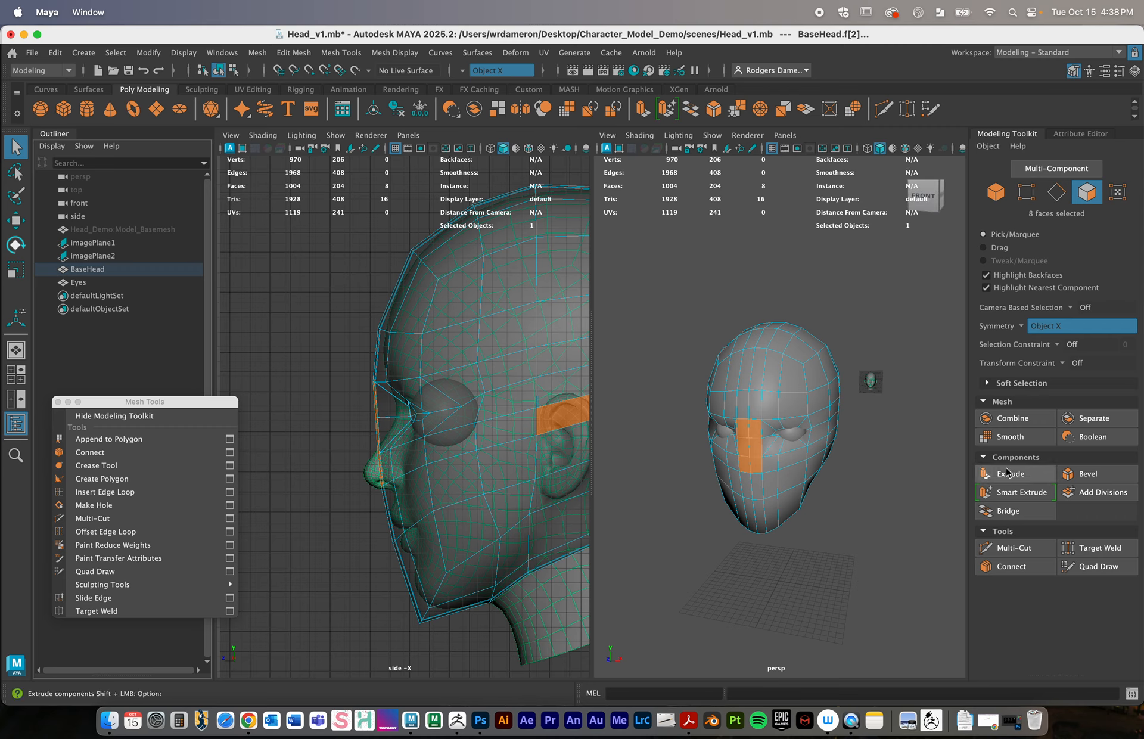
# Try to extrude the selected faces forward, then undo back to the two-face selection between the eyes
pyautogui.click(1026, 481)
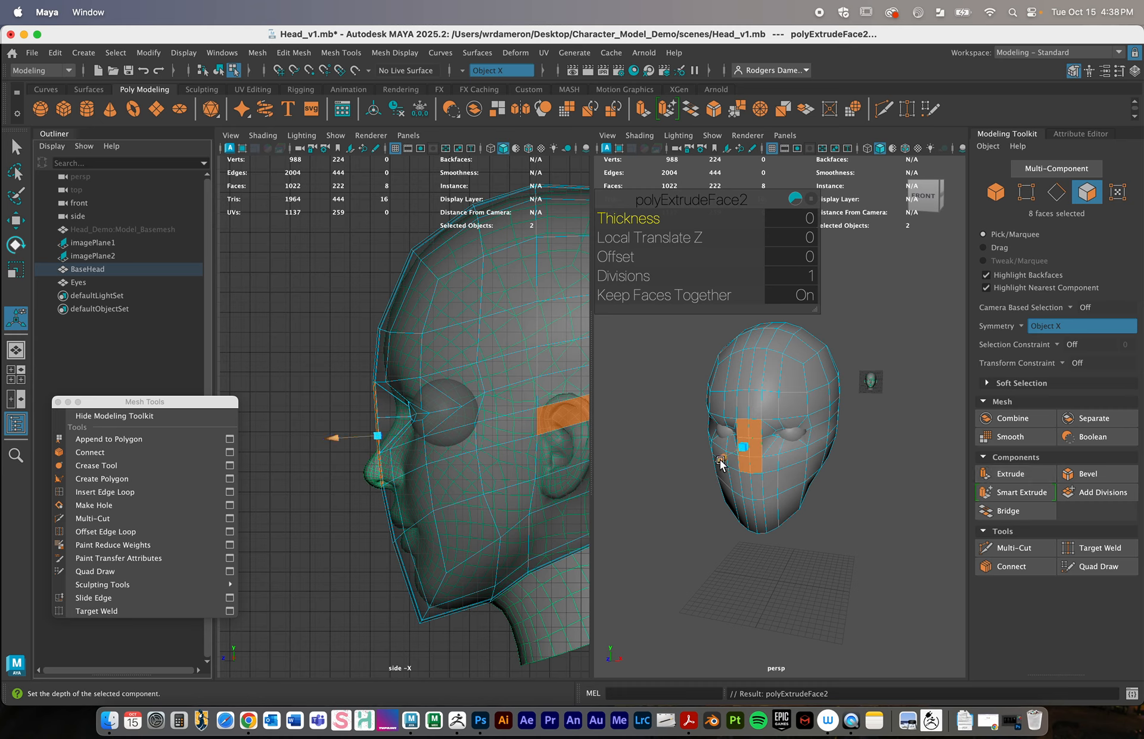
pyautogui.moveTo(721, 464); pyautogui.dragTo(713, 469)
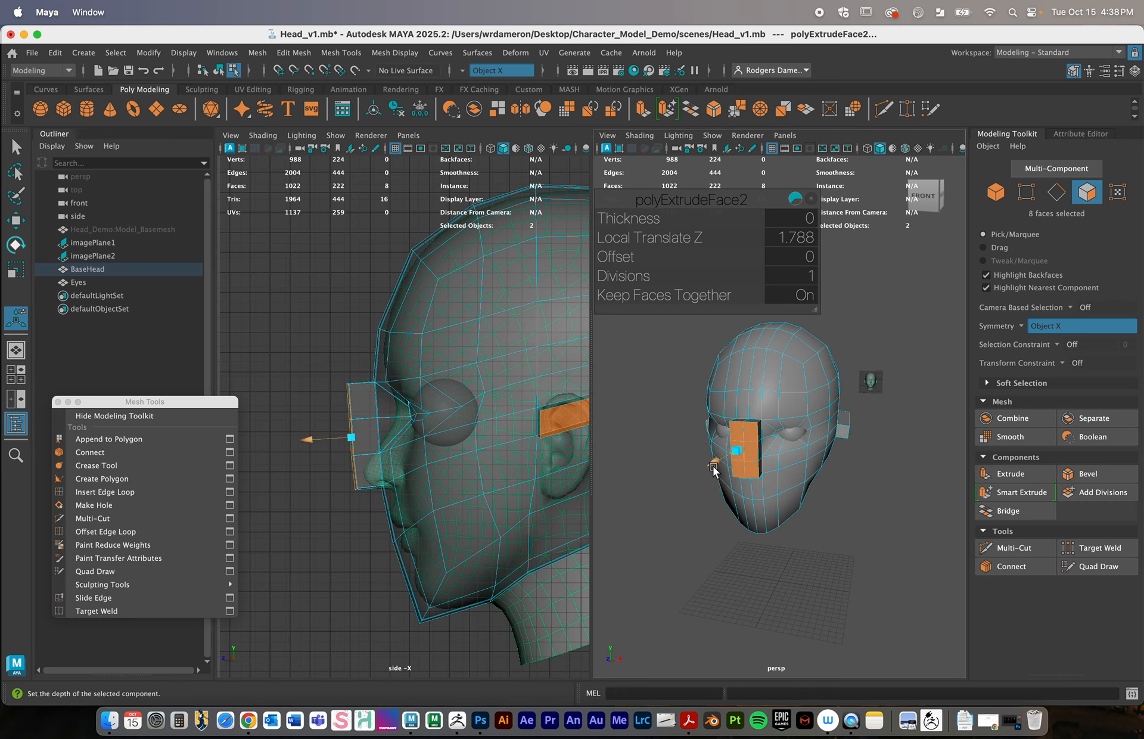
pyautogui.press('super+z')
pyautogui.press('super+z')
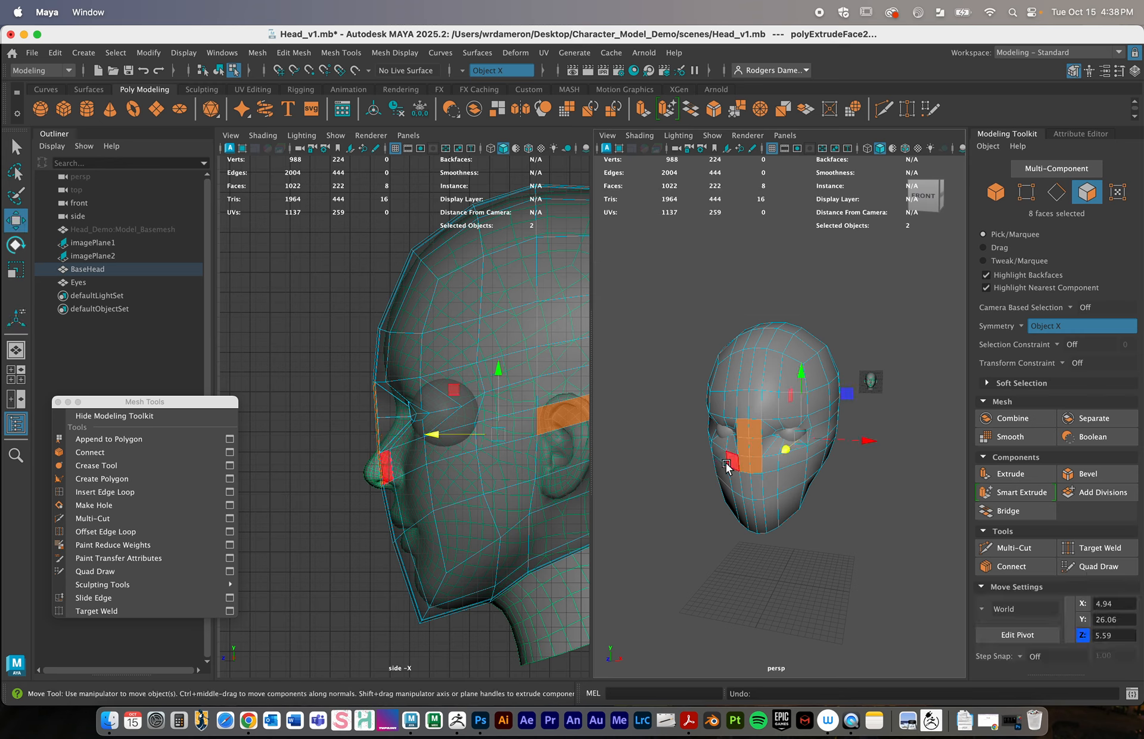
pyautogui.moveTo(785, 450); pyautogui.dragTo(772, 458)
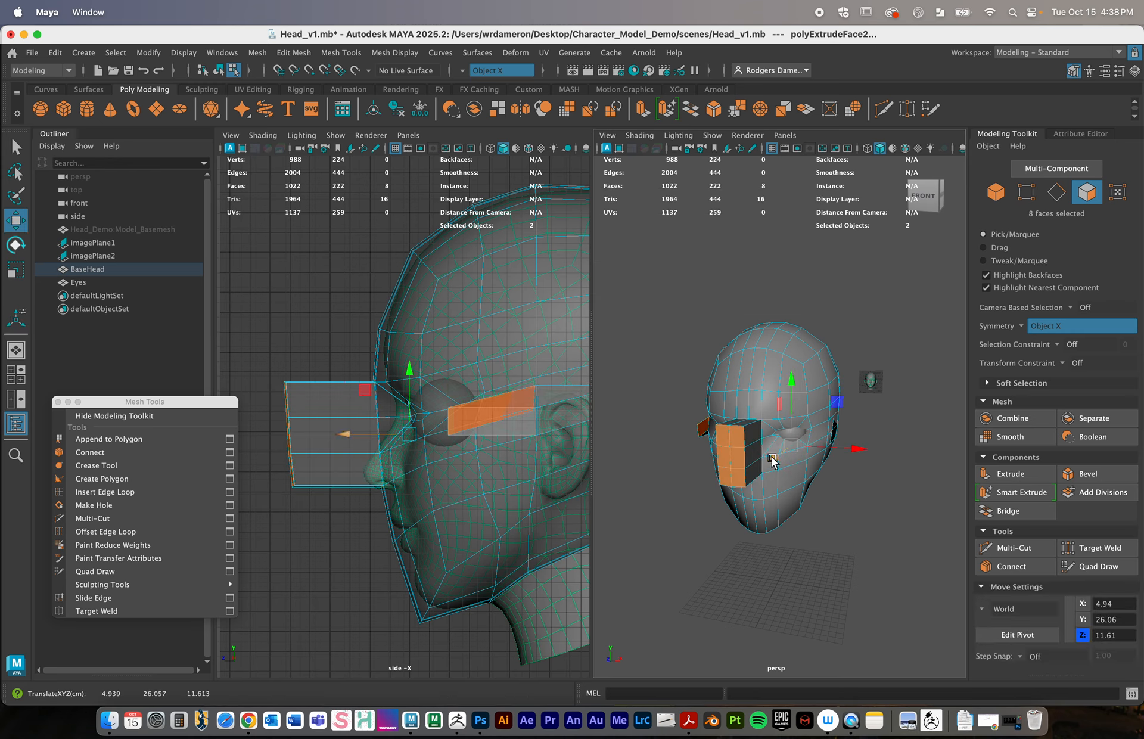
pyautogui.keyDown('alt'); pyautogui.moveTo(536, 418); pyautogui.dragTo(363, 415, button='middle'); pyautogui.keyUp('alt')
pyautogui.keyDown('alt'); pyautogui.moveTo(472, 409); pyautogui.dragTo(443, 410, button='right'); pyautogui.keyUp('alt')
pyautogui.keyDown('alt'); pyautogui.moveTo(415, 418); pyautogui.dragTo(541, 393, button='middle'); pyautogui.keyUp('alt')
pyautogui.keyDown('alt'); pyautogui.moveTo(541, 394); pyautogui.dragTo(485, 408, button='right'); pyautogui.keyUp('alt')
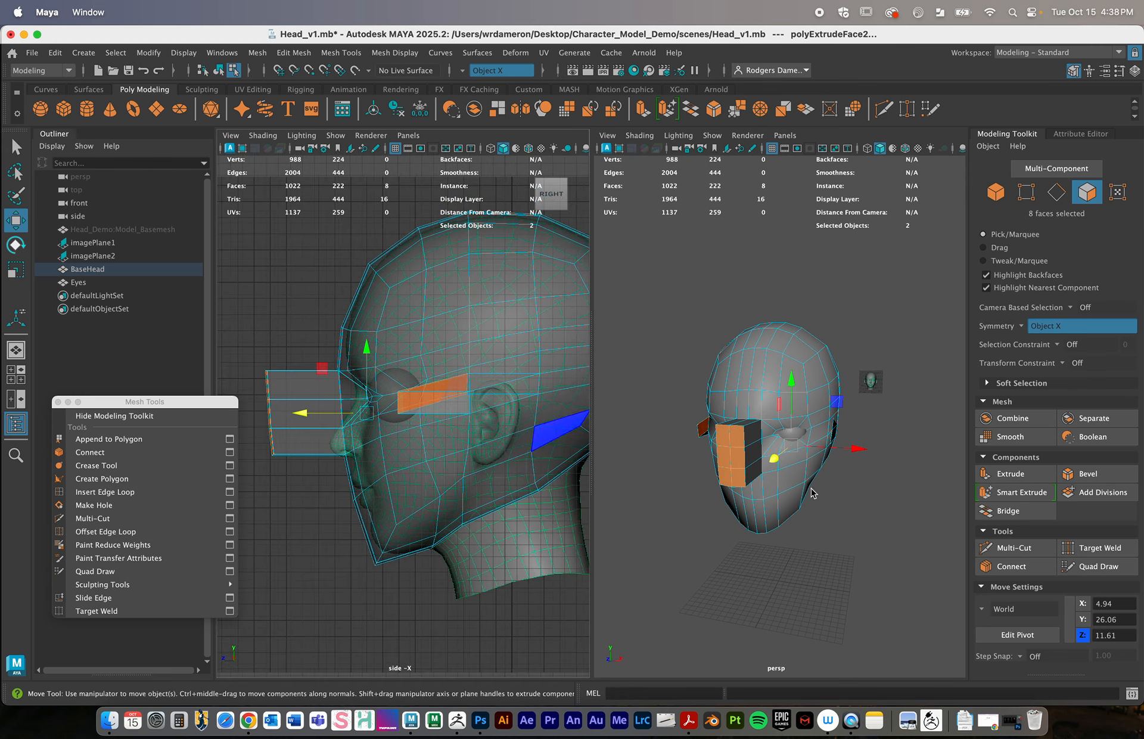
pyautogui.hotkey('ctrl', 'z')
pyautogui.hotkey('ctrl', 'z')
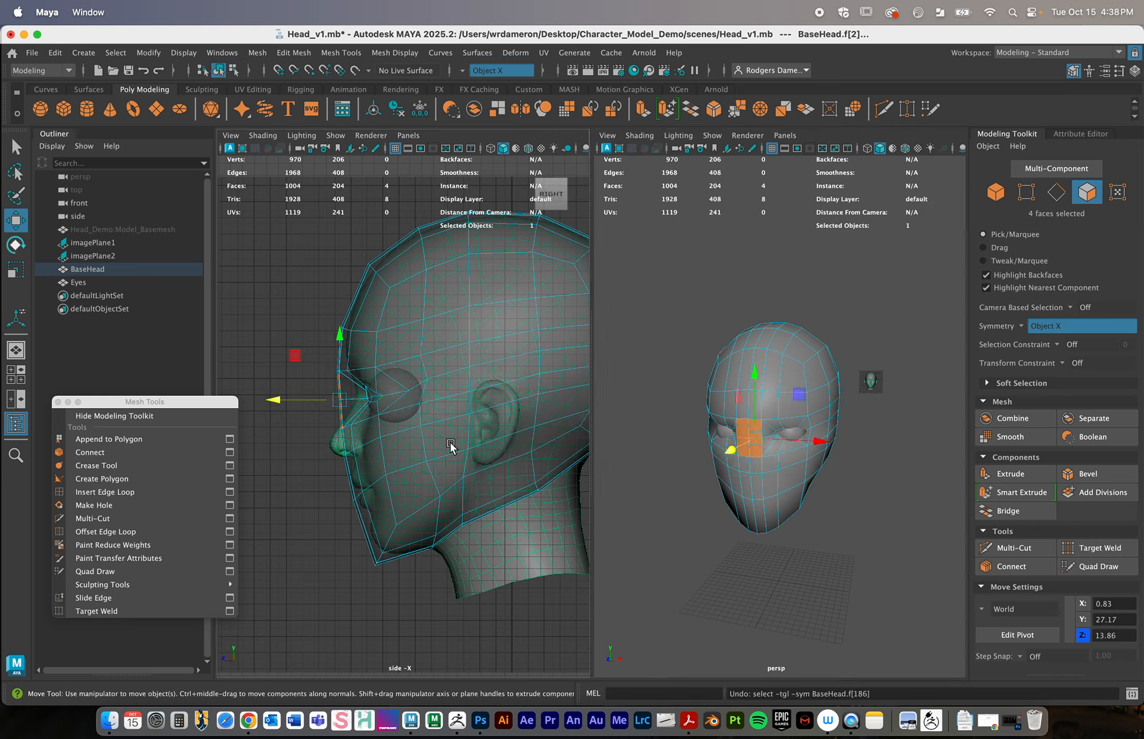
pyautogui.hotkey('ctrl', 'z')
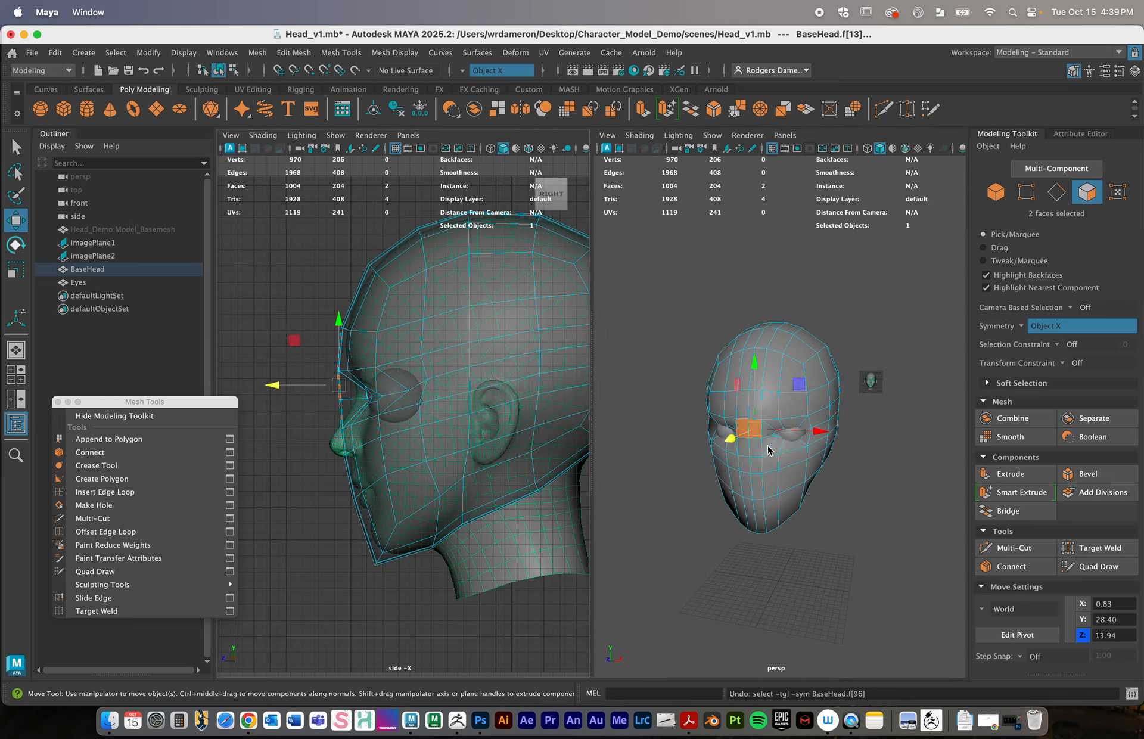
# Extend the selection down the nose to six faces and check it in wireframe for stray faces
pyautogui.press('q')
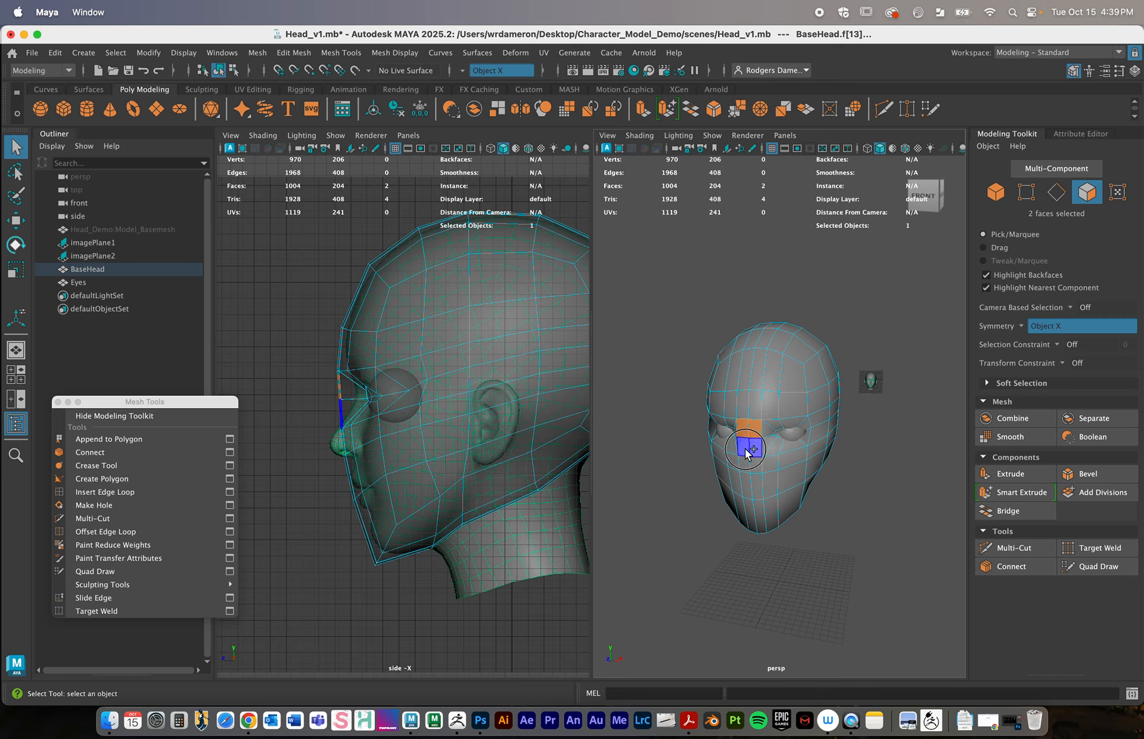
pyautogui.keyDown('shift'); pyautogui.click(749, 448); pyautogui.keyUp('shift')
pyautogui.keyDown('shift'); pyautogui.click(754, 462); pyautogui.keyUp('shift')
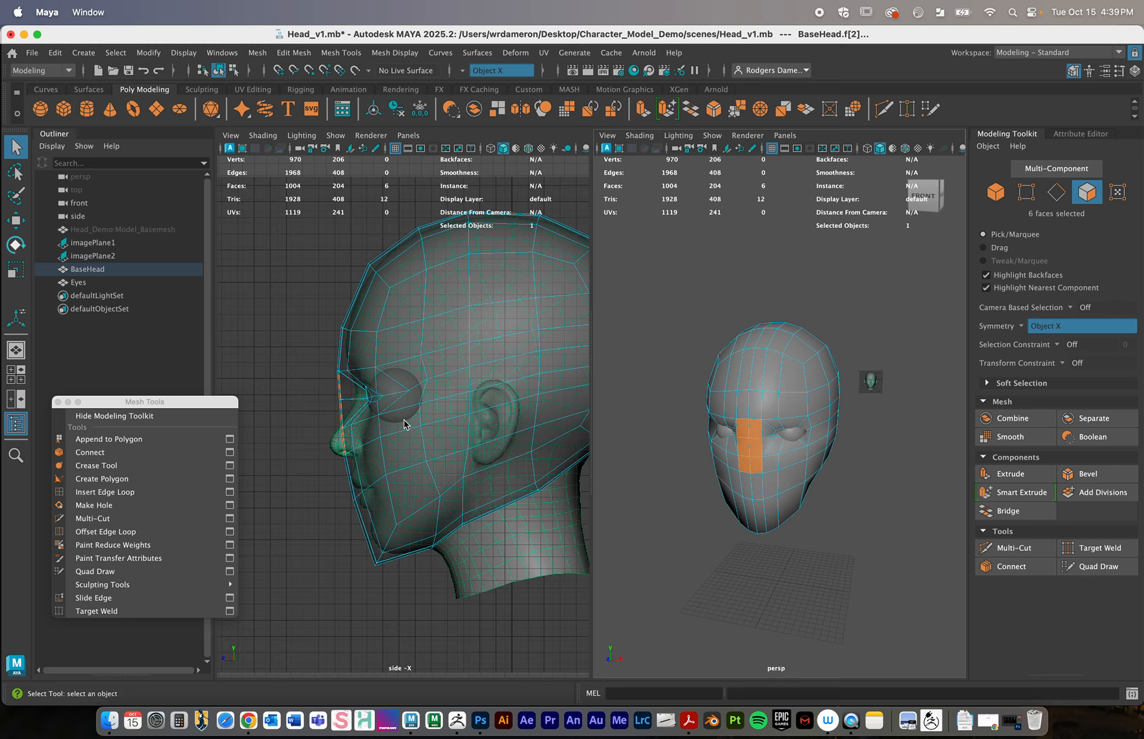
pyautogui.moveTo(864, 436)
pyautogui.keyDown('alt'); pyautogui.mouseDown()
pyautogui.moveTo(767, 437)
pyautogui.moveTo(634, 416)
pyautogui.moveTo(809, 434)
pyautogui.moveTo(774, 402)
pyautogui.moveTo(762, 448)
pyautogui.moveTo(828, 470)
pyautogui.moveTo(789, 440)
pyautogui.mouseUp(); pyautogui.keyUp('alt')
pyautogui.press('4')
pyautogui.press('5')
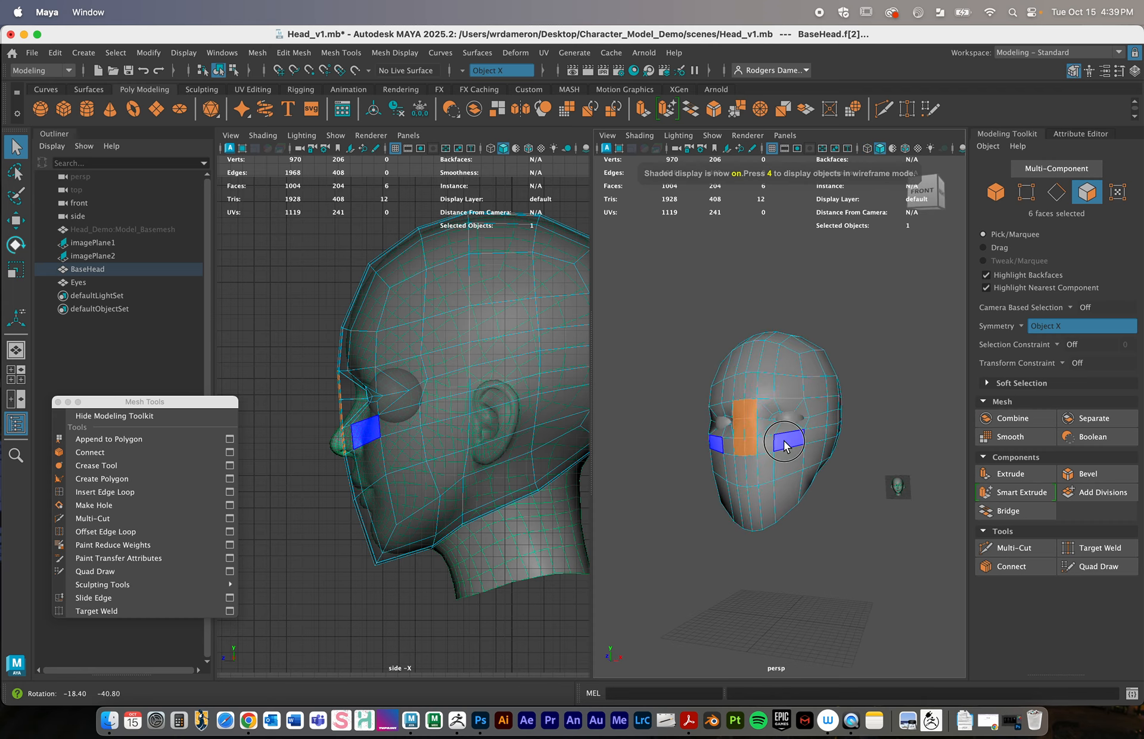
# Extrude the six selected nose faces forward with a Local Translate Z of about 1.852
pyautogui.keyDown('alt'); pyautogui.moveTo(787, 439); pyautogui.dragTo(818, 458, button='right'); pyautogui.keyUp('alt')
pyautogui.click(1010, 473)
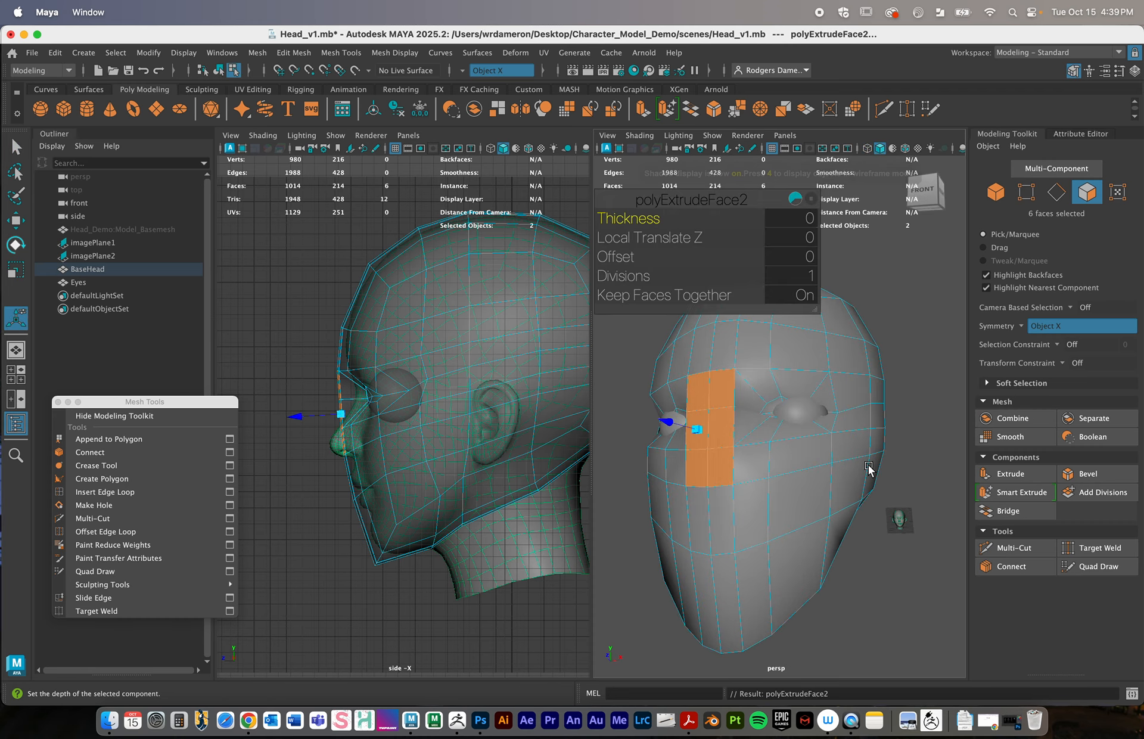
pyautogui.moveTo(296, 421); pyautogui.dragTo(275, 418)
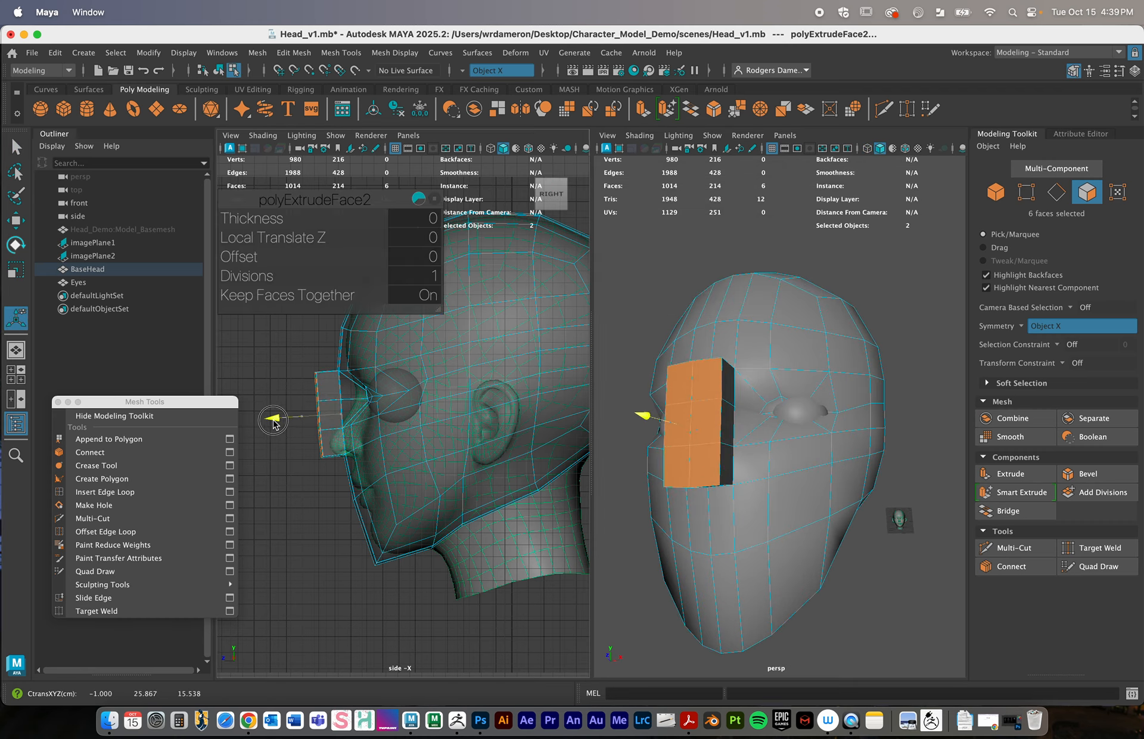
pyautogui.keyDown('alt'); pyautogui.moveTo(719, 446); pyautogui.dragTo(733, 445, button='middle'); pyautogui.keyUp('alt')
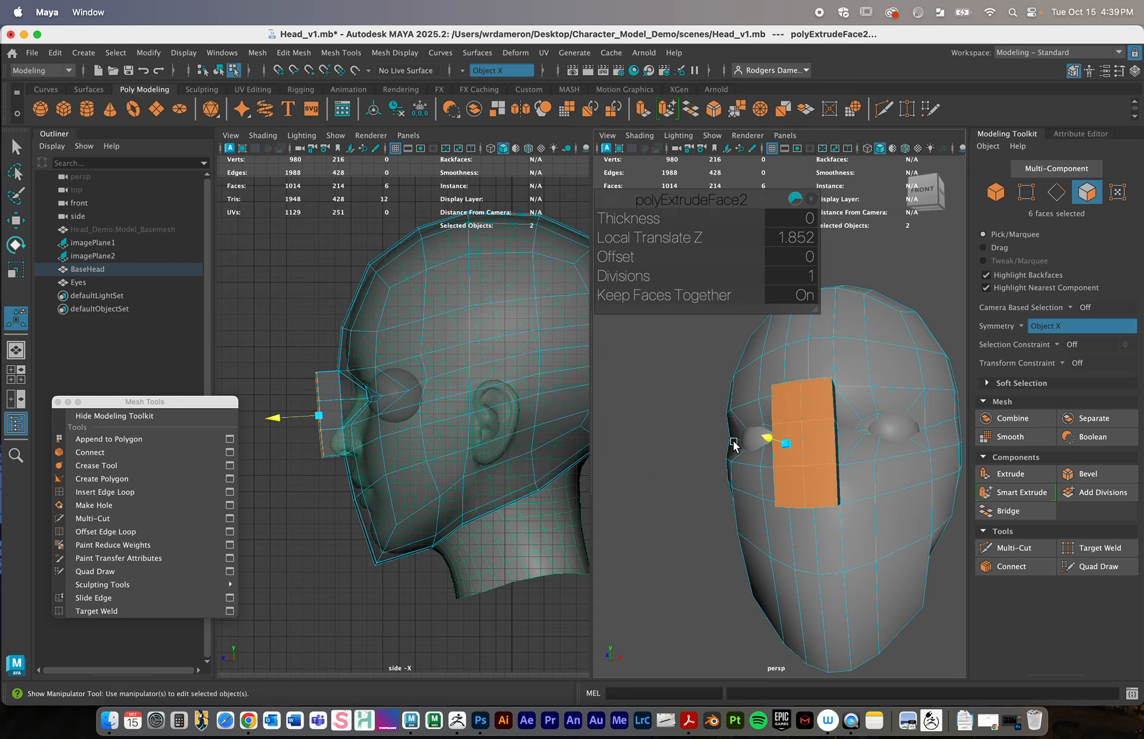
pyautogui.keyDown('alt'); pyautogui.moveTo(733, 445); pyautogui.dragTo(750, 449, button='right'); pyautogui.keyUp('alt')
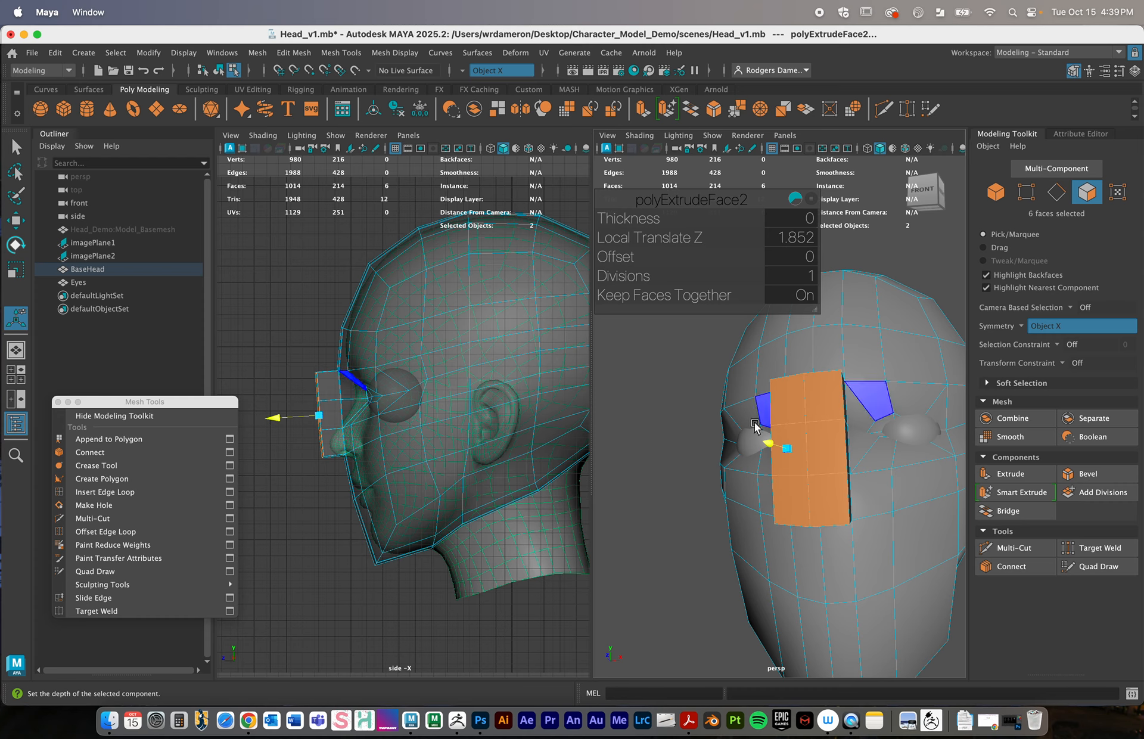
# Preview the extruded nose block with smoothing in both views, then return to the unsmoothed display
pyautogui.press('q')
pyautogui.keyDown('alt'); pyautogui.moveTo(810, 420); pyautogui.dragTo(801, 456); pyautogui.keyUp('alt')
pyautogui.scroll(6, 288, 424)
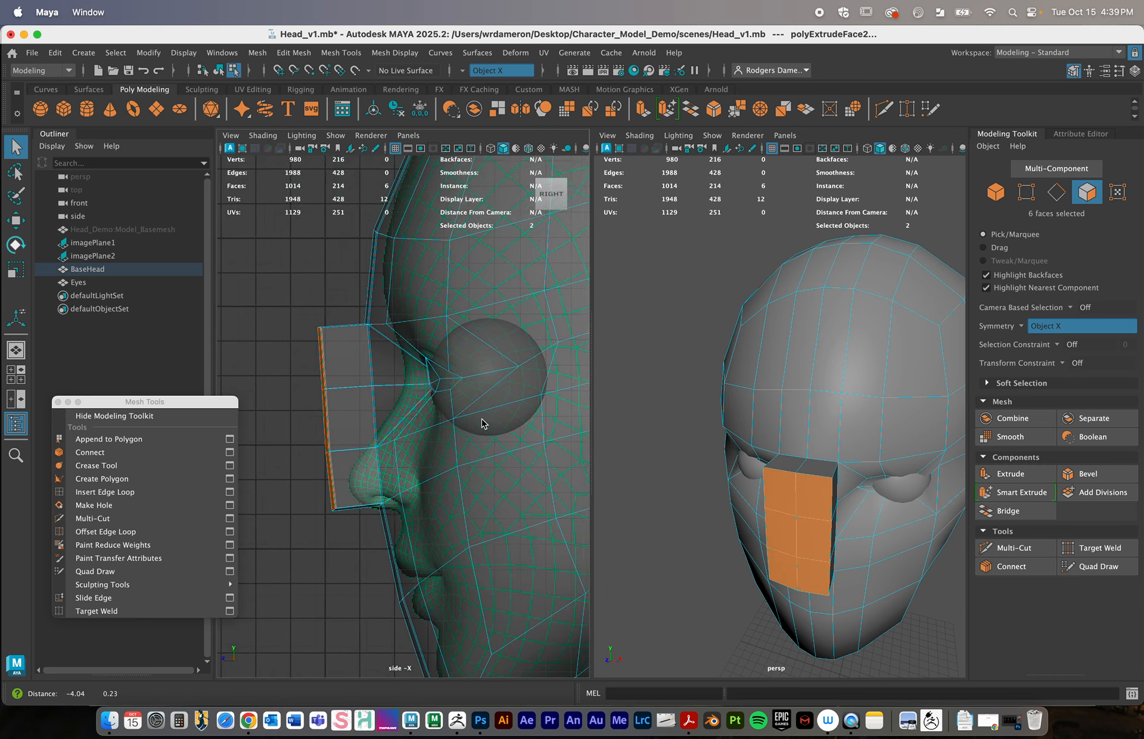
pyautogui.moveTo(401, 419); pyautogui.dragTo(475, 325, button='right')
pyautogui.press('3')
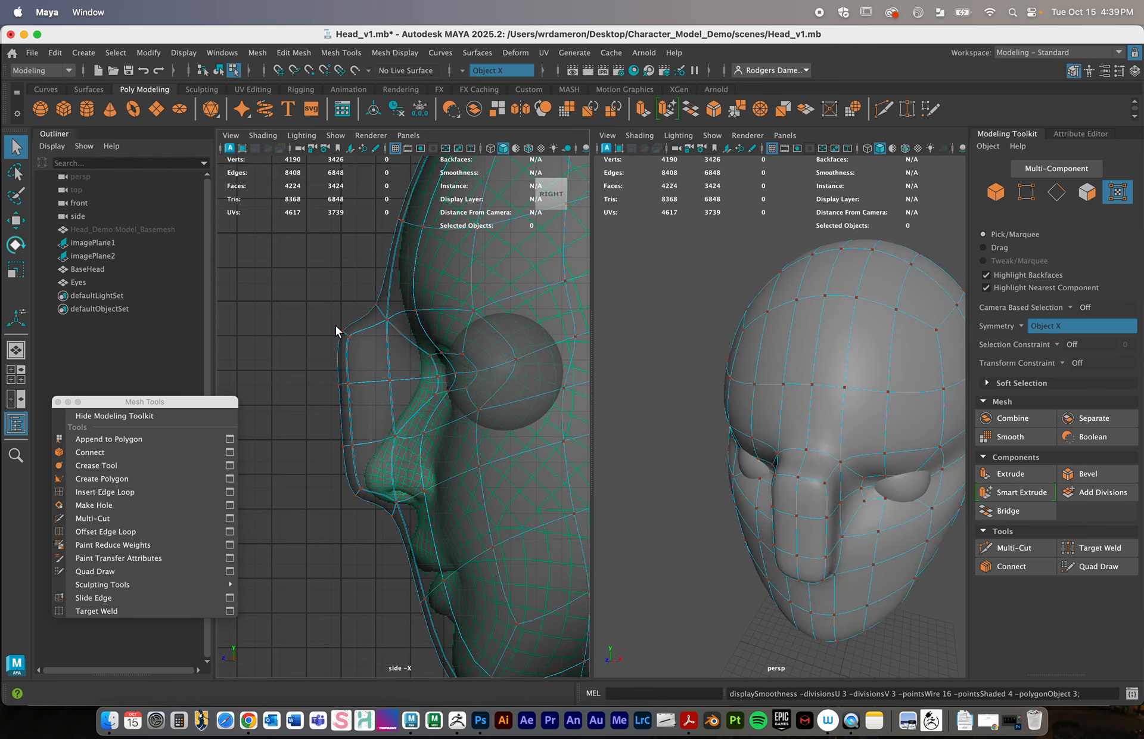
pyautogui.moveTo(335, 326); pyautogui.dragTo(356, 352)
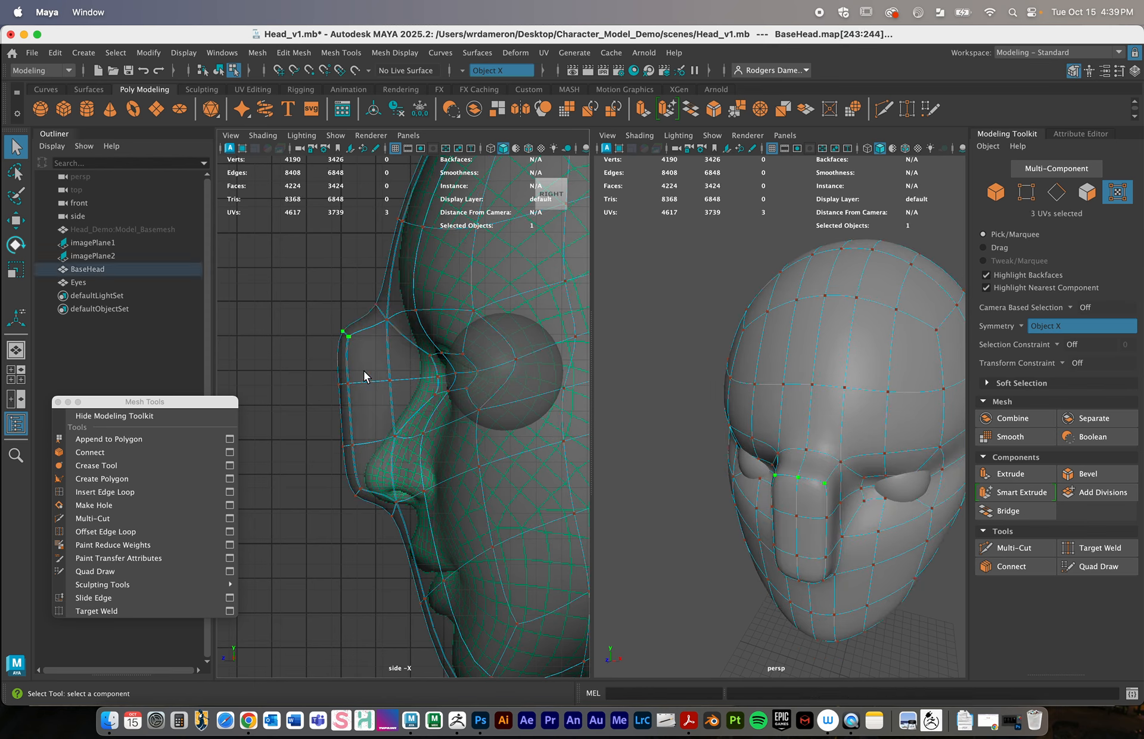
pyautogui.press('1')
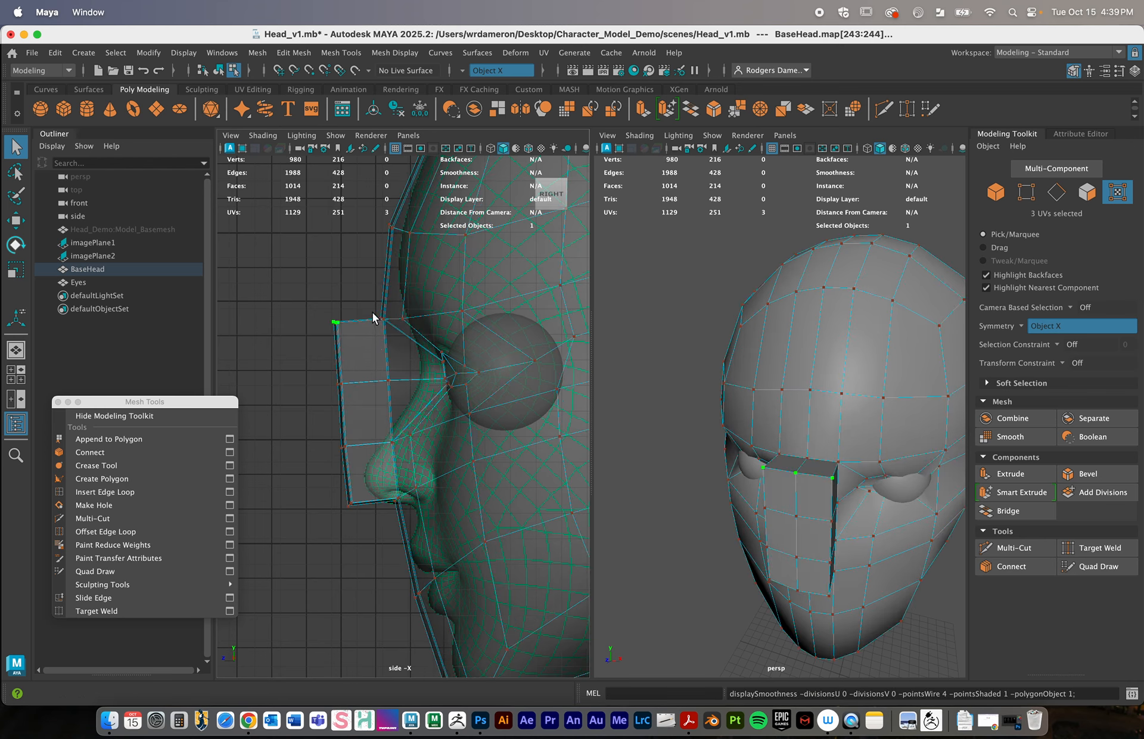
# Switch to vertex selection and select the three vertices along the nose block's upper front edge
pyautogui.moveTo(326, 314); pyautogui.dragTo(368, 343)
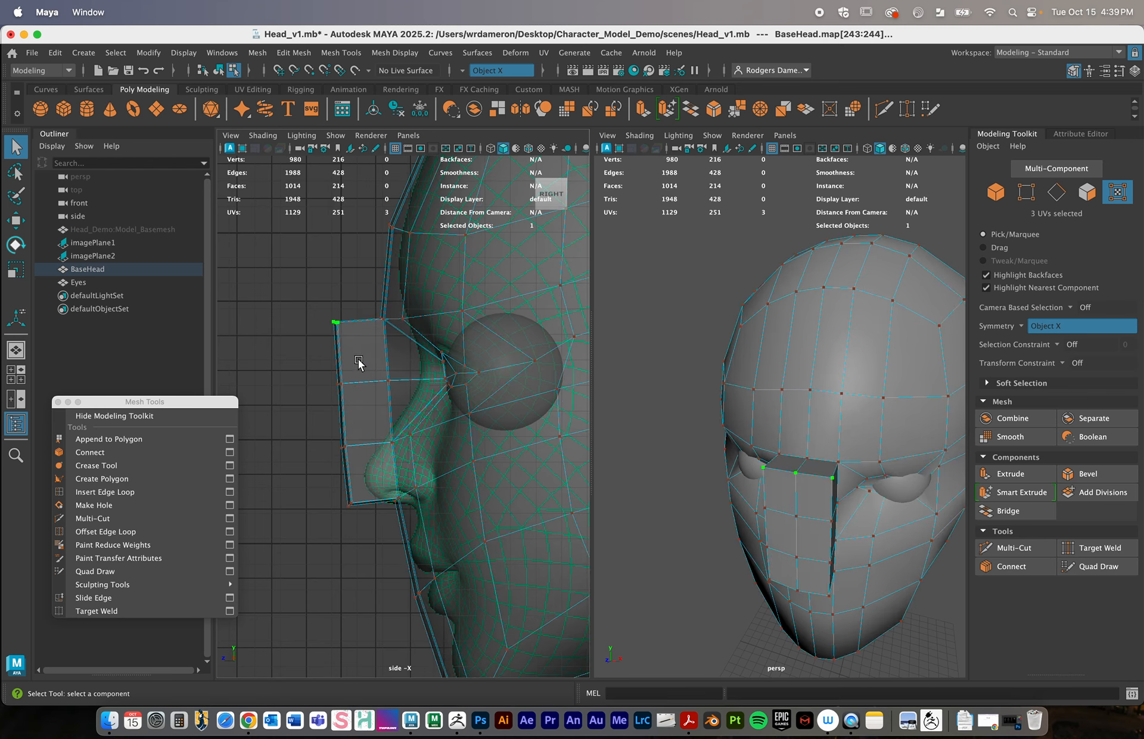
pyautogui.press('w')
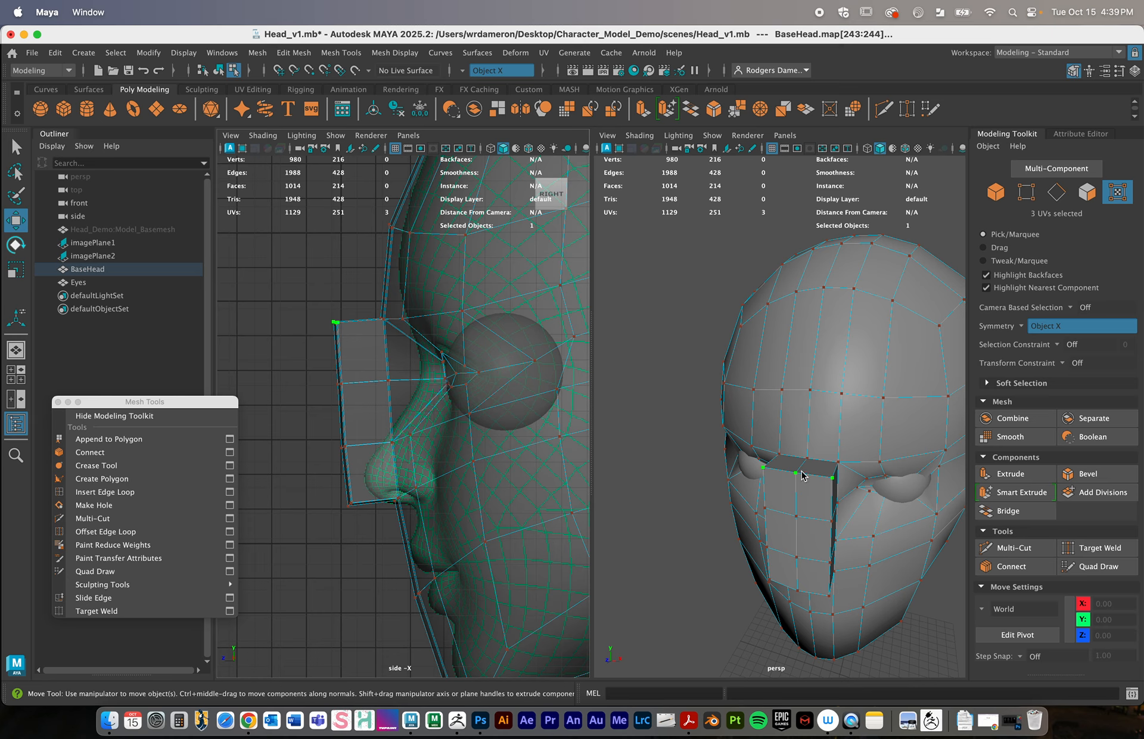
pyautogui.moveTo(823, 454); pyautogui.dragTo(760, 303, button='right')
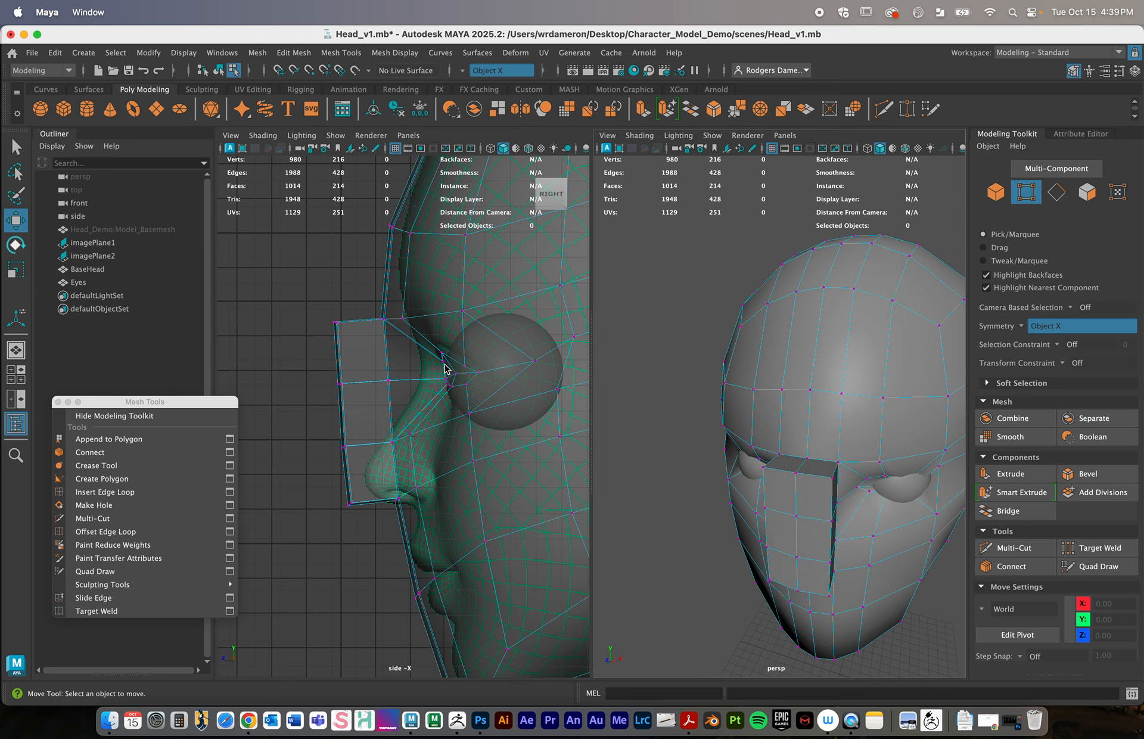
pyautogui.moveTo(314, 307); pyautogui.dragTo(354, 337)
# Try to move the upper front nose vertices back and down toward the nose bridge, then undo the move
pyautogui.moveTo(358, 363); pyautogui.dragTo(386, 365, button='middle')
pyautogui.moveTo(385, 364); pyautogui.dragTo(388, 365)
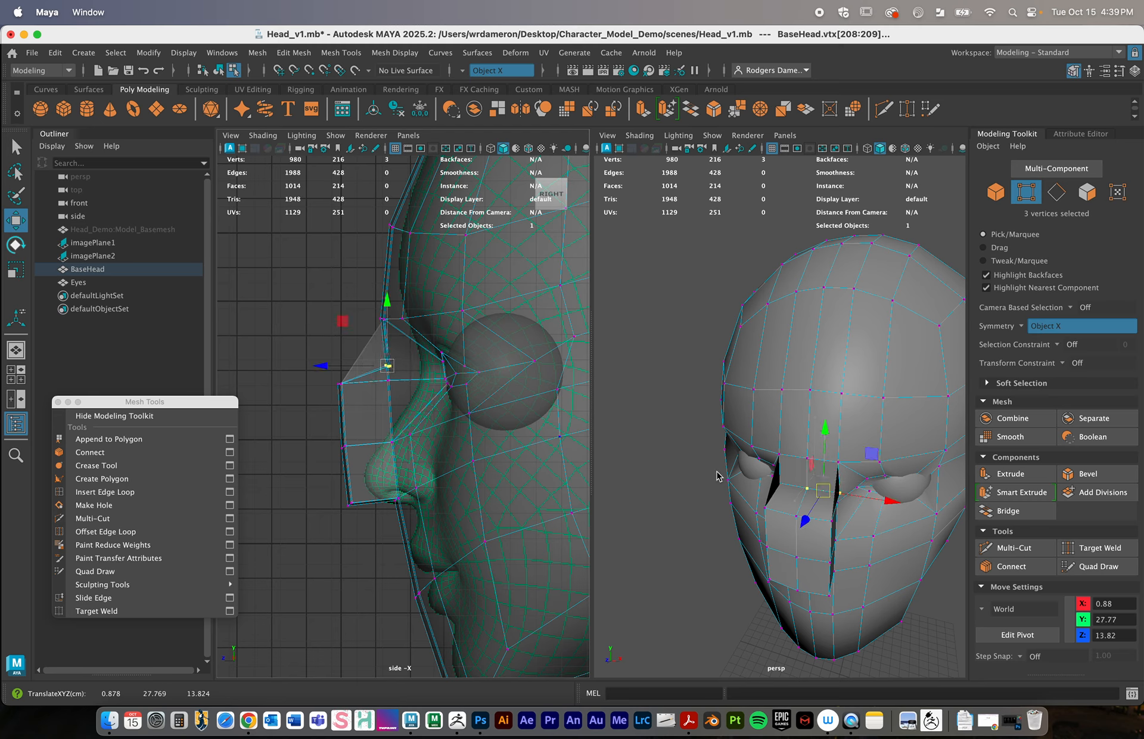
pyautogui.keyDown('alt'); pyautogui.moveTo(754, 476); pyautogui.dragTo(791, 463); pyautogui.keyUp('alt')
pyautogui.press('super+z')
pyautogui.keyDown('alt'); pyautogui.moveTo(876, 510); pyautogui.dragTo(833, 503); pyautogui.keyUp('alt')
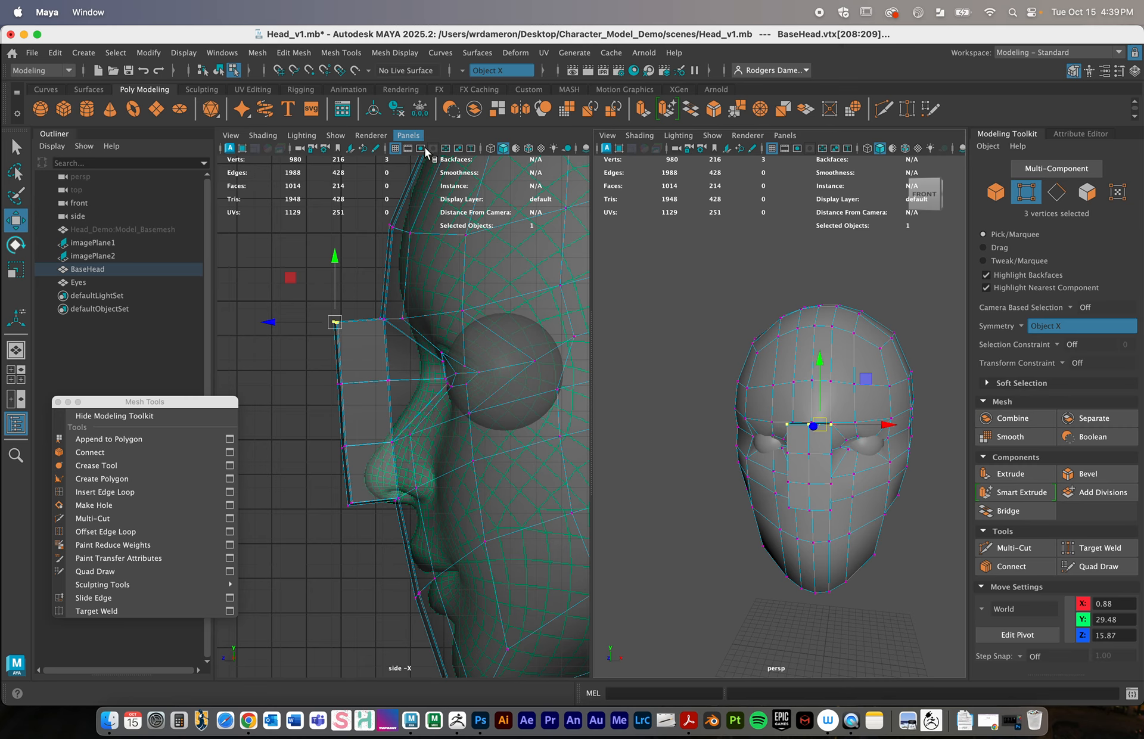
pyautogui.scroll(-6, 388, 226)
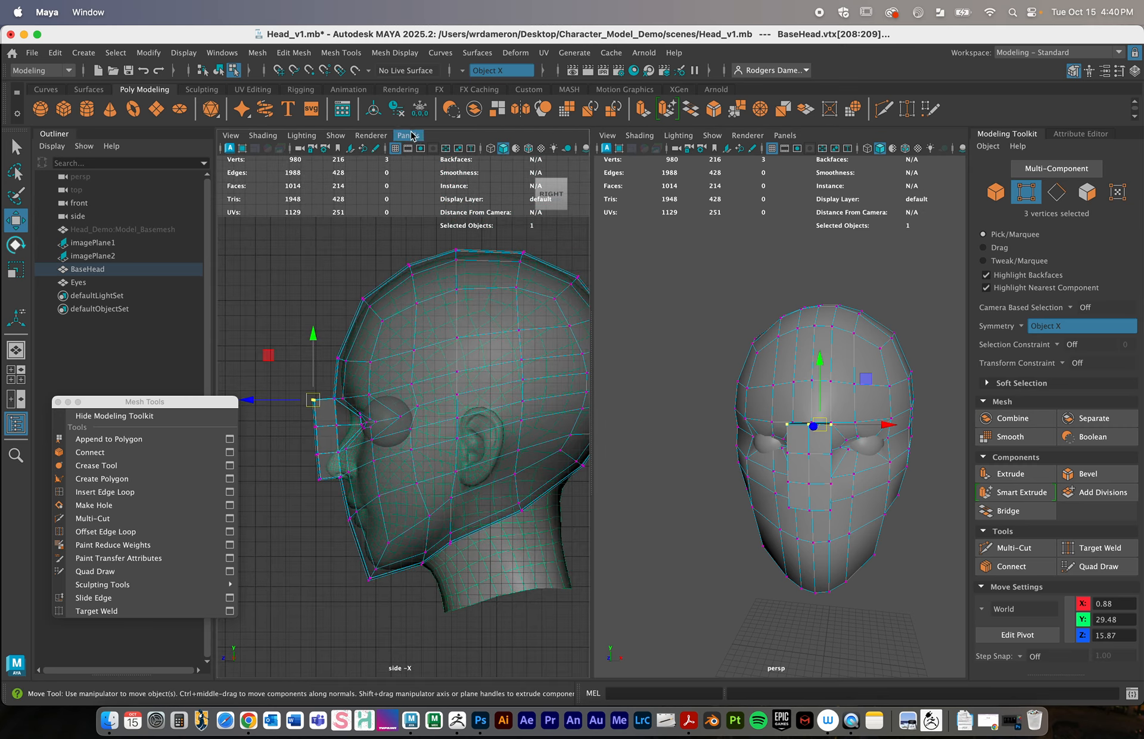
# Show the front view and move the nose block's front side edges symmetrically inward to about X 0.86 to narrow the nose
pyautogui.click(408, 135)
pyautogui.moveTo(464, 161)
pyautogui.click(599, 170)
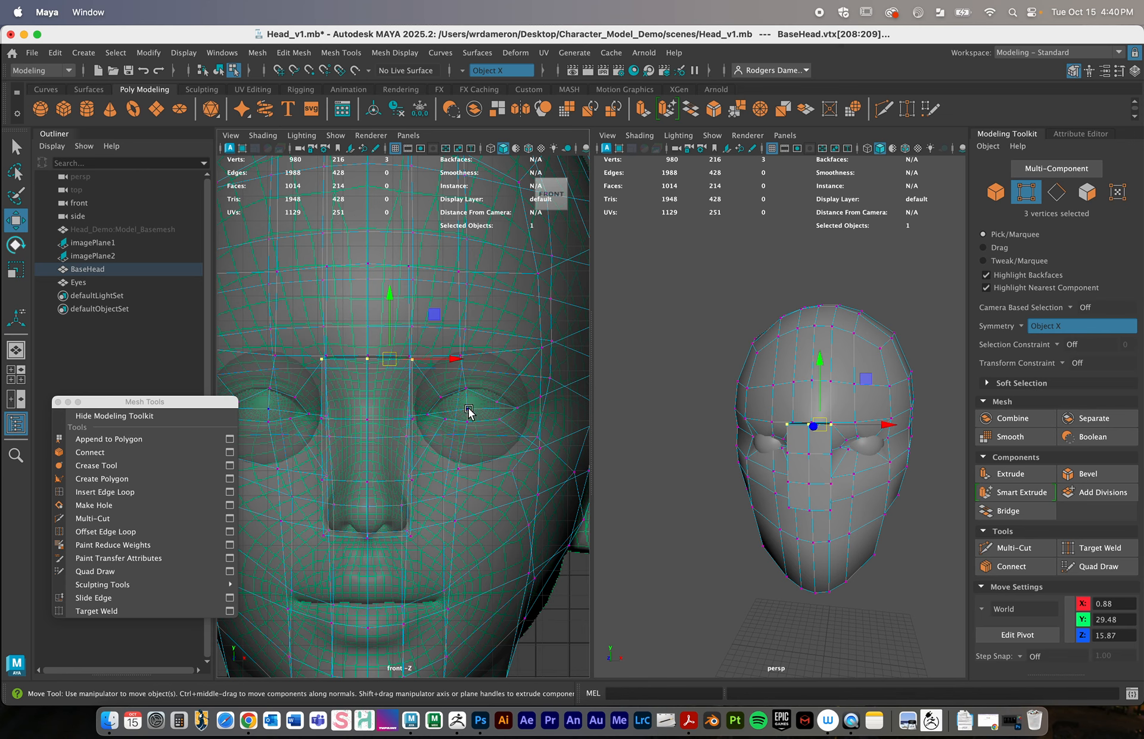
pyautogui.keyDown('alt'); pyautogui.moveTo(863, 462); pyautogui.dragTo(813, 470); pyautogui.keyUp('alt')
pyautogui.keyDown('alt'); pyautogui.moveTo(805, 469); pyautogui.dragTo(803, 278, button='right'); pyautogui.keyUp('alt')
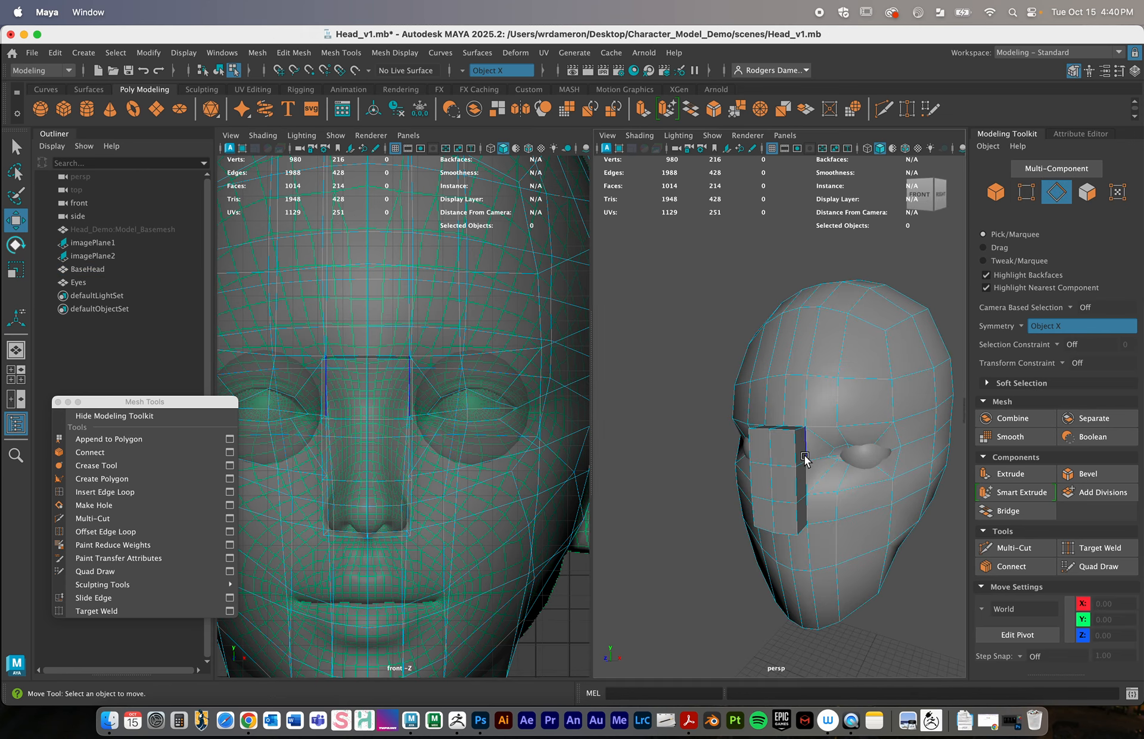
pyautogui.click(799, 483)
pyautogui.keyDown('shift'); pyautogui.click(800, 485); pyautogui.keyUp('shift')
pyautogui.keyDown('shift'); pyautogui.click(801, 517); pyautogui.keyUp('shift')
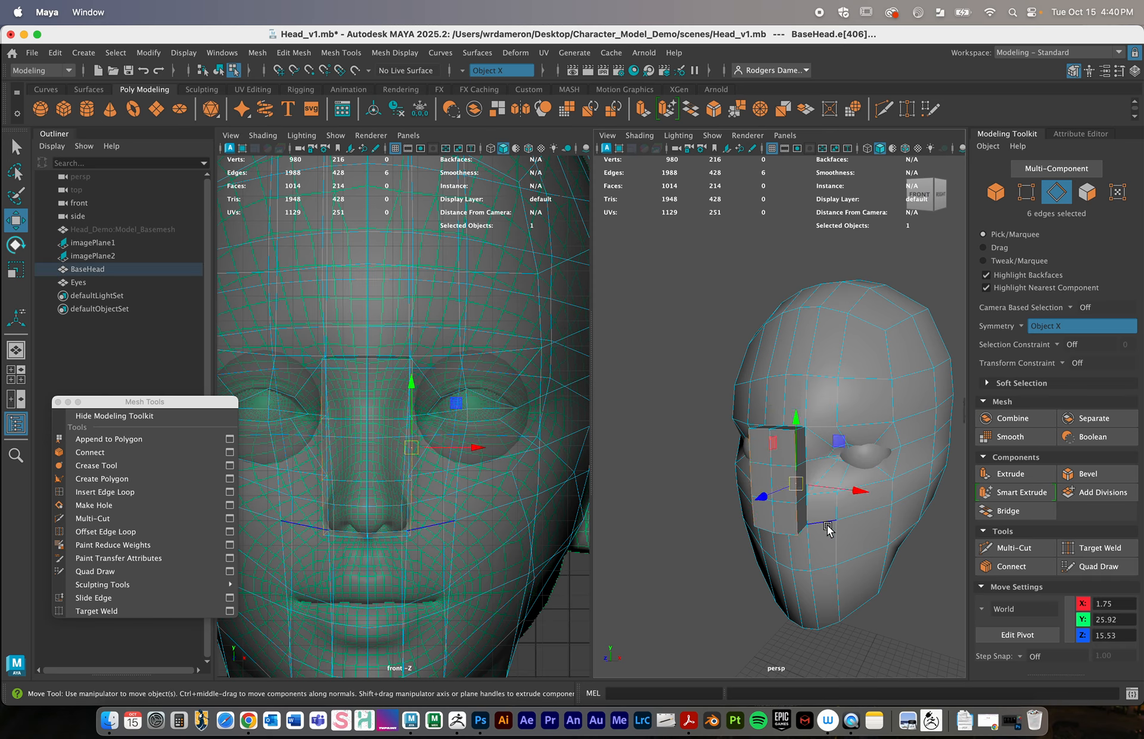
pyautogui.moveTo(859, 491); pyautogui.dragTo(822, 546)
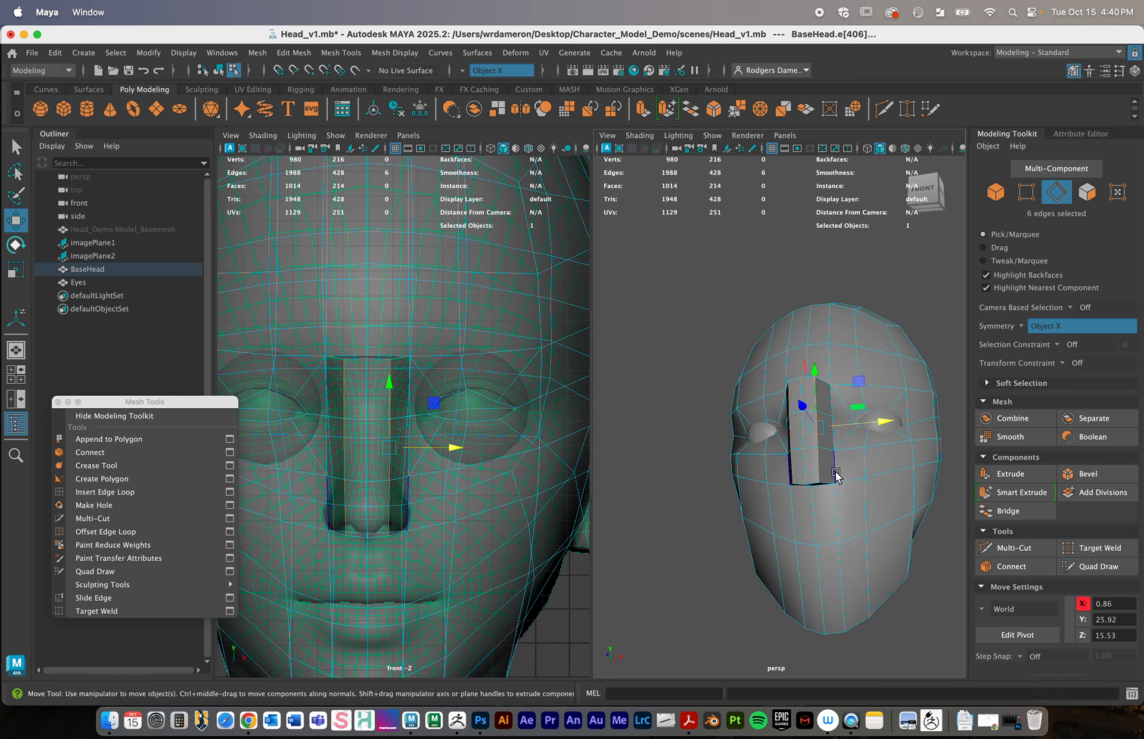
# Select the nose block's upper front edges and lower them to about Y 28.76
pyautogui.keyDown('alt'); pyautogui.moveTo(835, 476); pyautogui.dragTo(842, 480); pyautogui.keyUp('alt')
pyautogui.keyDown('alt'); pyautogui.moveTo(843, 482); pyautogui.dragTo(861, 505, button='right'); pyautogui.keyUp('alt')
pyautogui.keyDown('alt'); pyautogui.moveTo(860, 505); pyautogui.dragTo(867, 508, button='middle'); pyautogui.keyUp('alt')
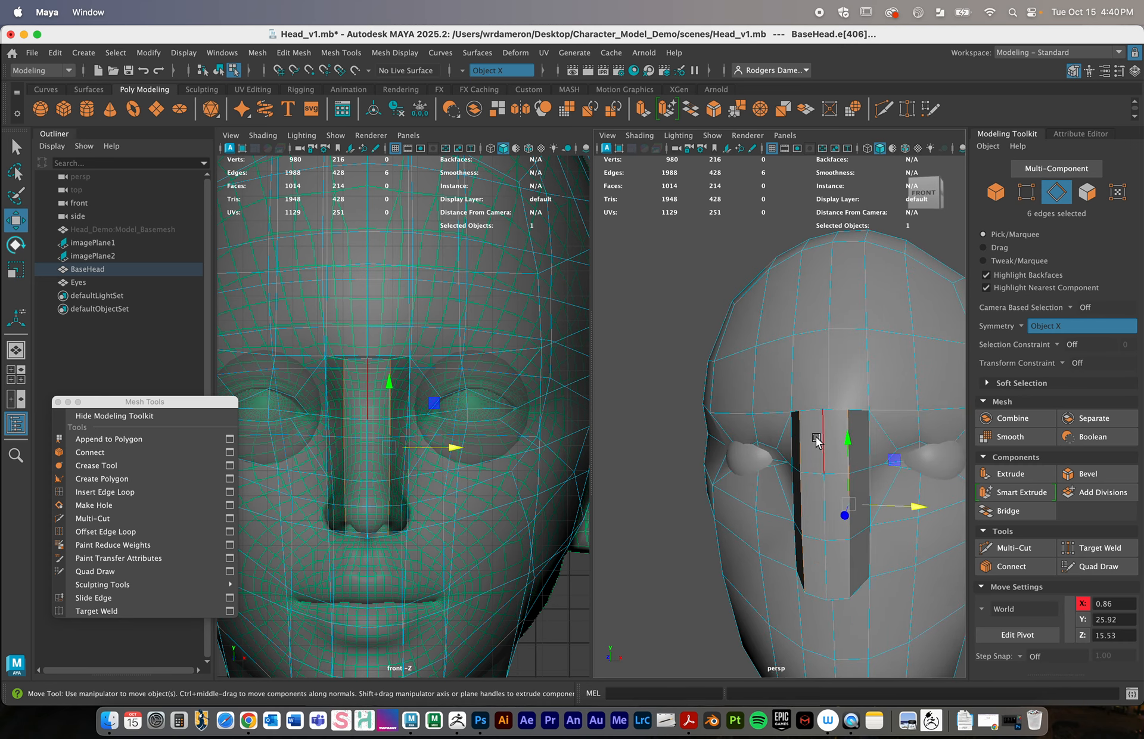
pyautogui.keyDown('alt'); pyautogui.moveTo(798, 403); pyautogui.dragTo(829, 437); pyautogui.keyUp('alt')
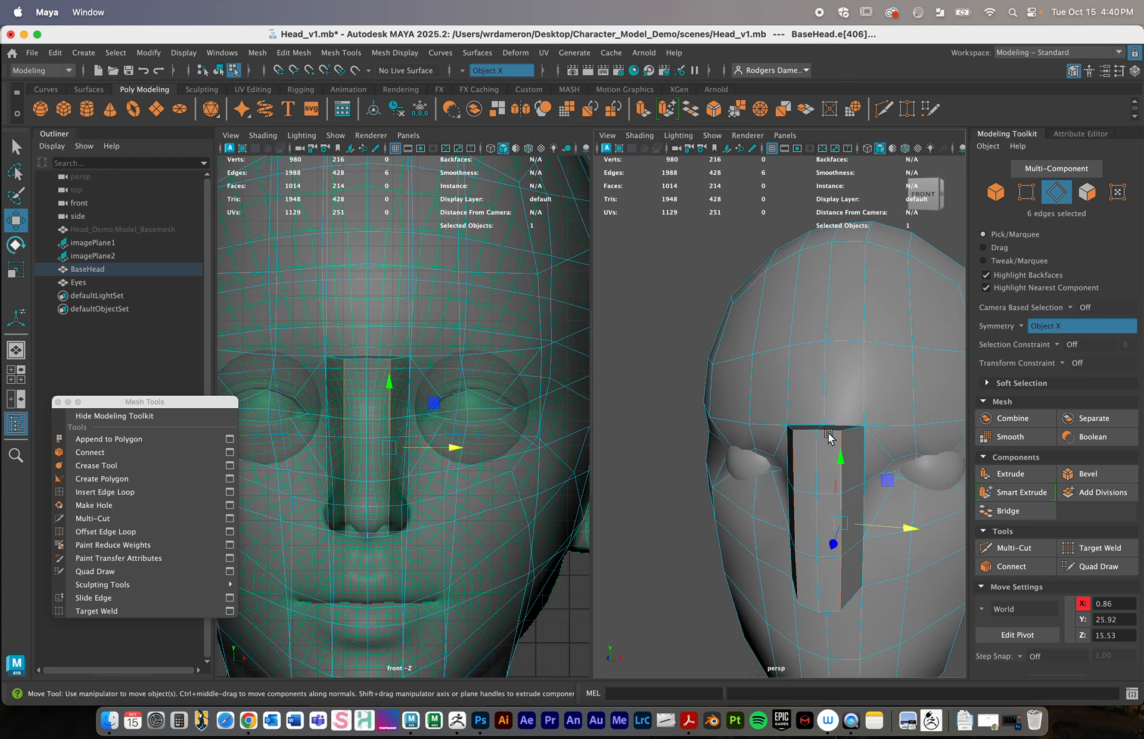
pyautogui.click(836, 431)
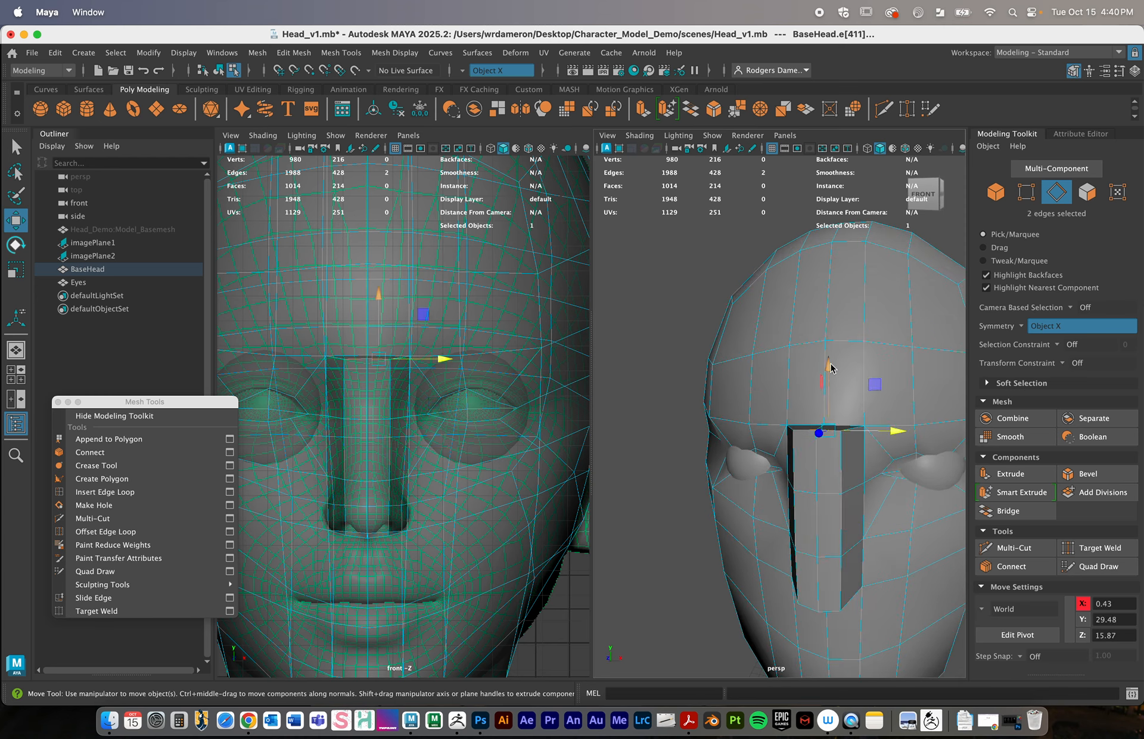
pyautogui.moveTo(830, 367); pyautogui.dragTo(826, 386)
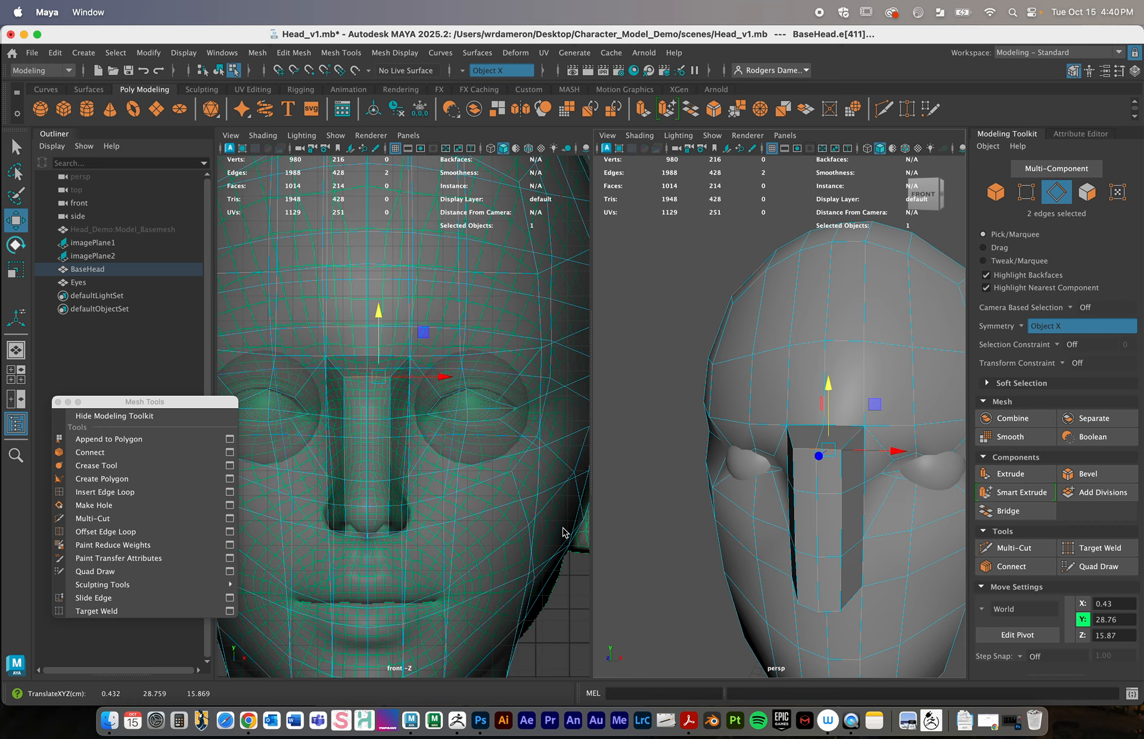
# Select the nose block's bottom front edges and raise them to about Y 23.22
pyautogui.click(829, 607)
pyautogui.keyDown('alt'); pyautogui.moveTo(832, 608); pyautogui.dragTo(851, 434); pyautogui.keyUp('alt')
pyautogui.keyDown('alt'); pyautogui.moveTo(387, 402); pyautogui.dragTo(366, 411); pyautogui.keyUp('alt')
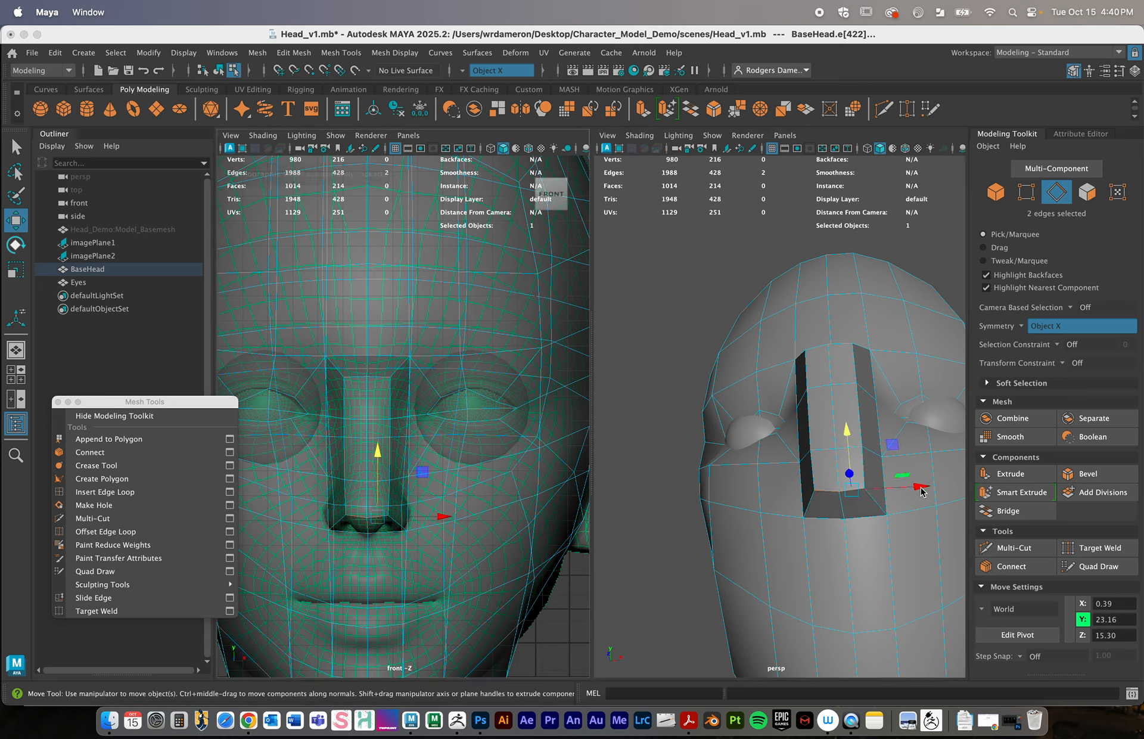
pyautogui.moveTo(847, 431); pyautogui.dragTo(847, 430)
# Switch to vertex selection and, in the side view, move the three upper front nose vertices back to about Z 14.39
pyautogui.scroll(-10, 810, 411)
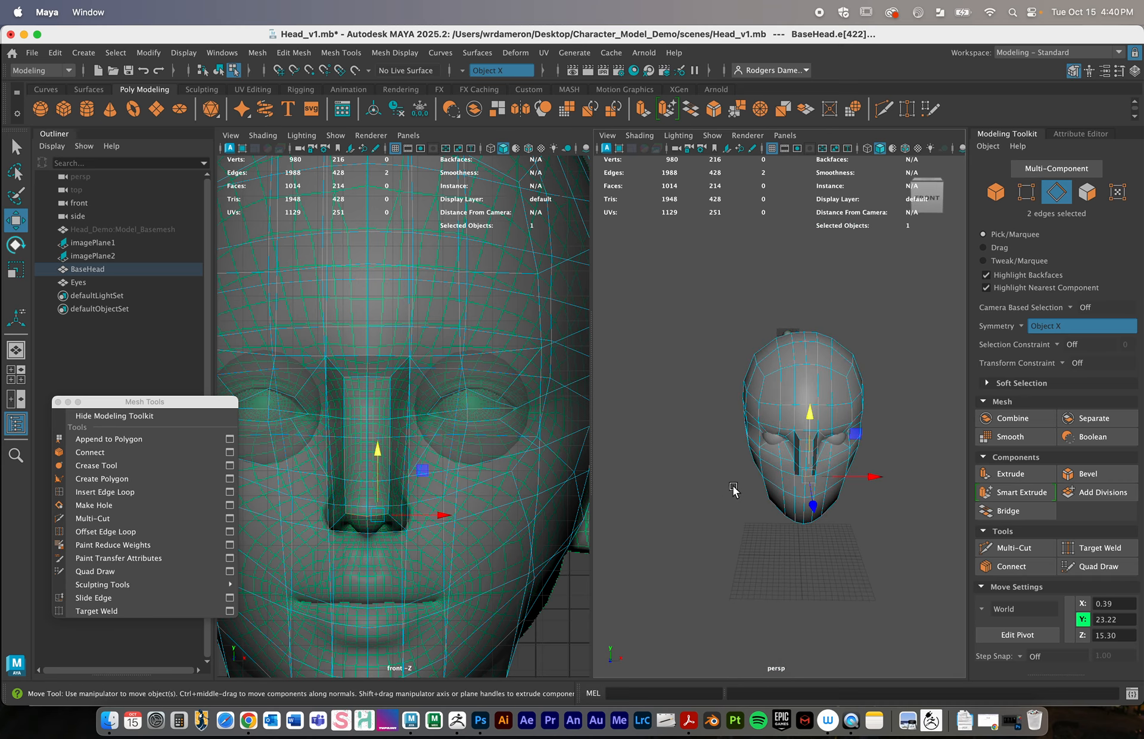
pyautogui.keyDown('alt'); pyautogui.moveTo(733, 490); pyautogui.dragTo(702, 470); pyautogui.keyUp('alt')
pyautogui.scroll(8, 781, 504)
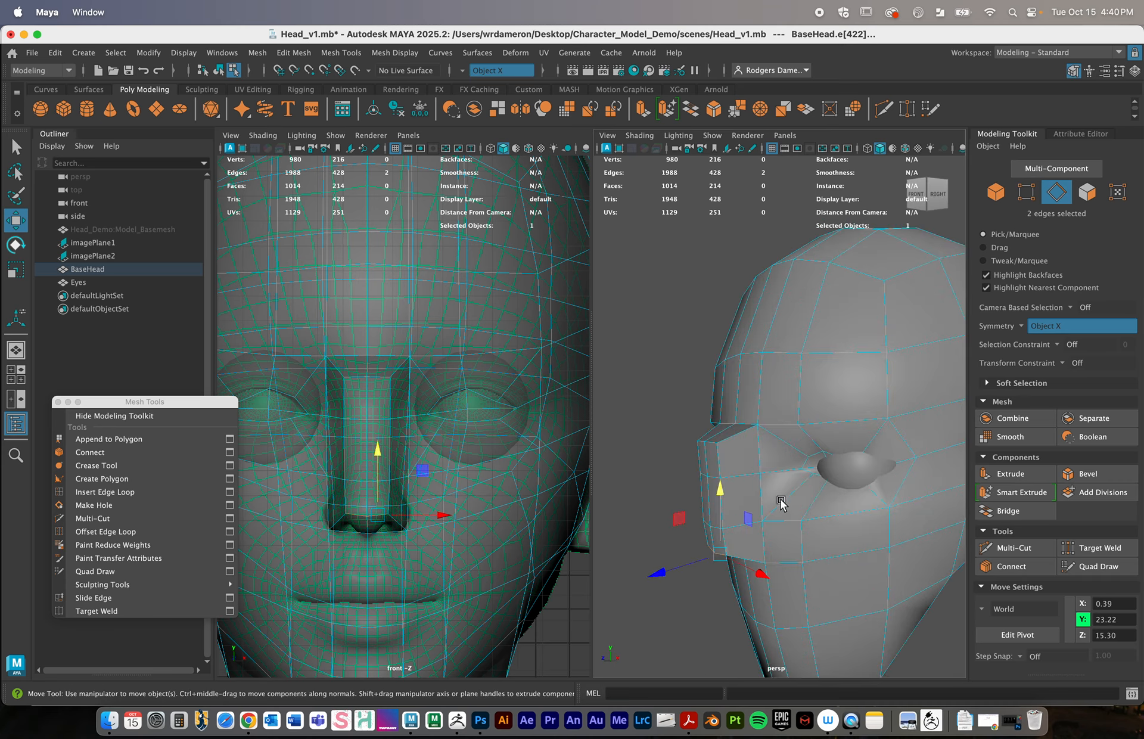
pyautogui.moveTo(720, 457); pyautogui.dragTo(657, 310, button='right')
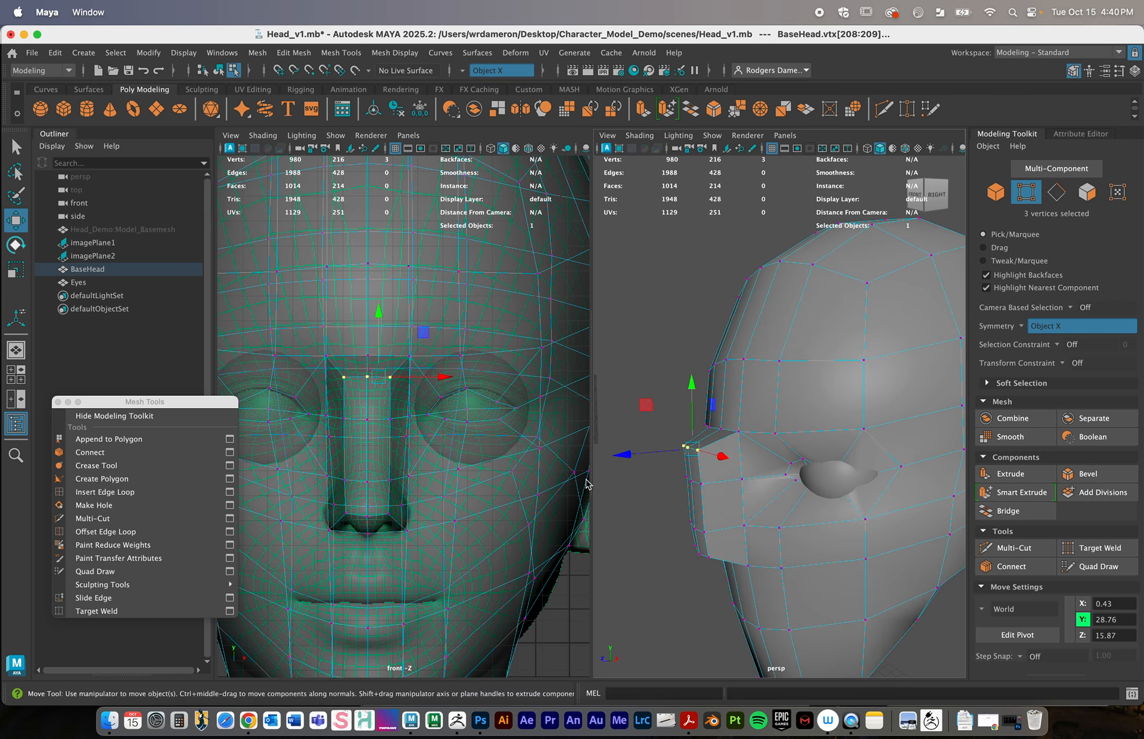
pyautogui.click(408, 135)
pyautogui.moveTo(477, 161)
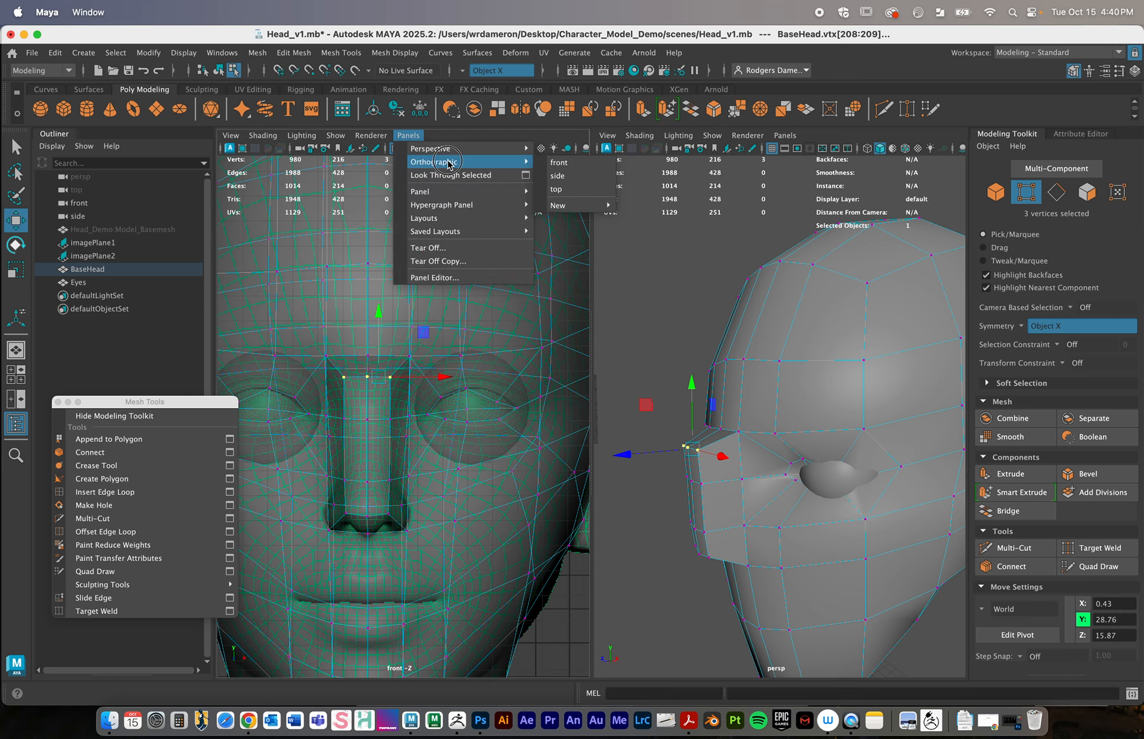
pyautogui.click(589, 177)
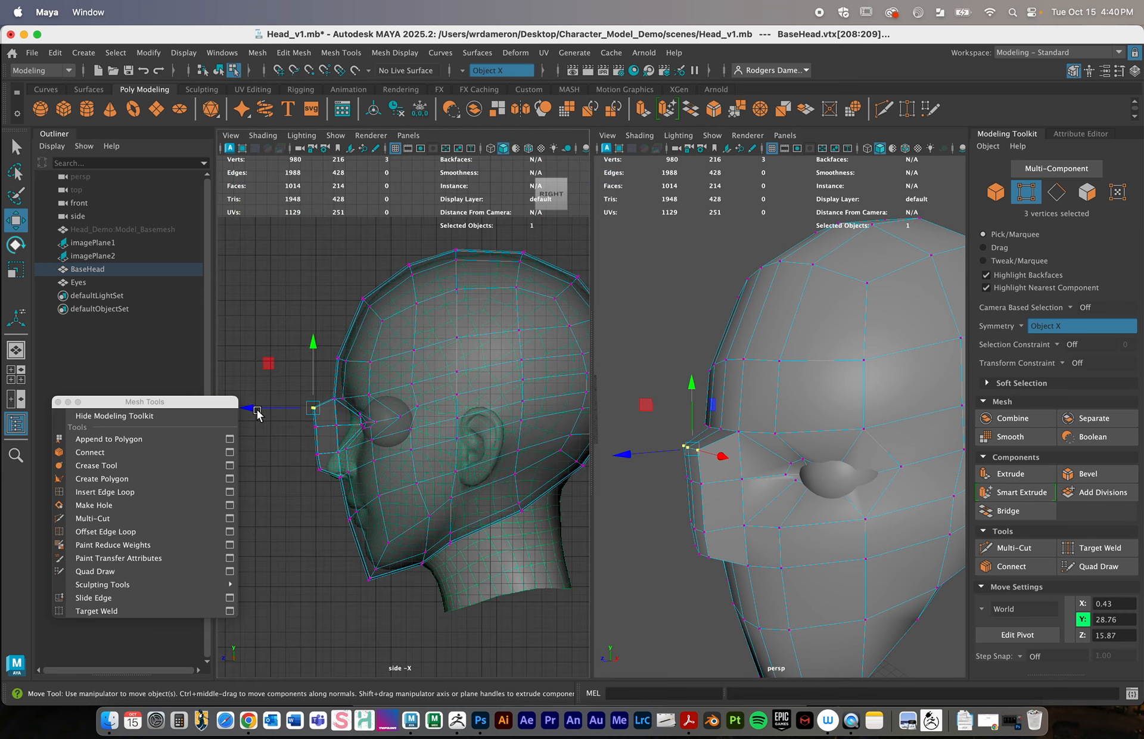
pyautogui.moveTo(257, 411); pyautogui.dragTo(326, 439)
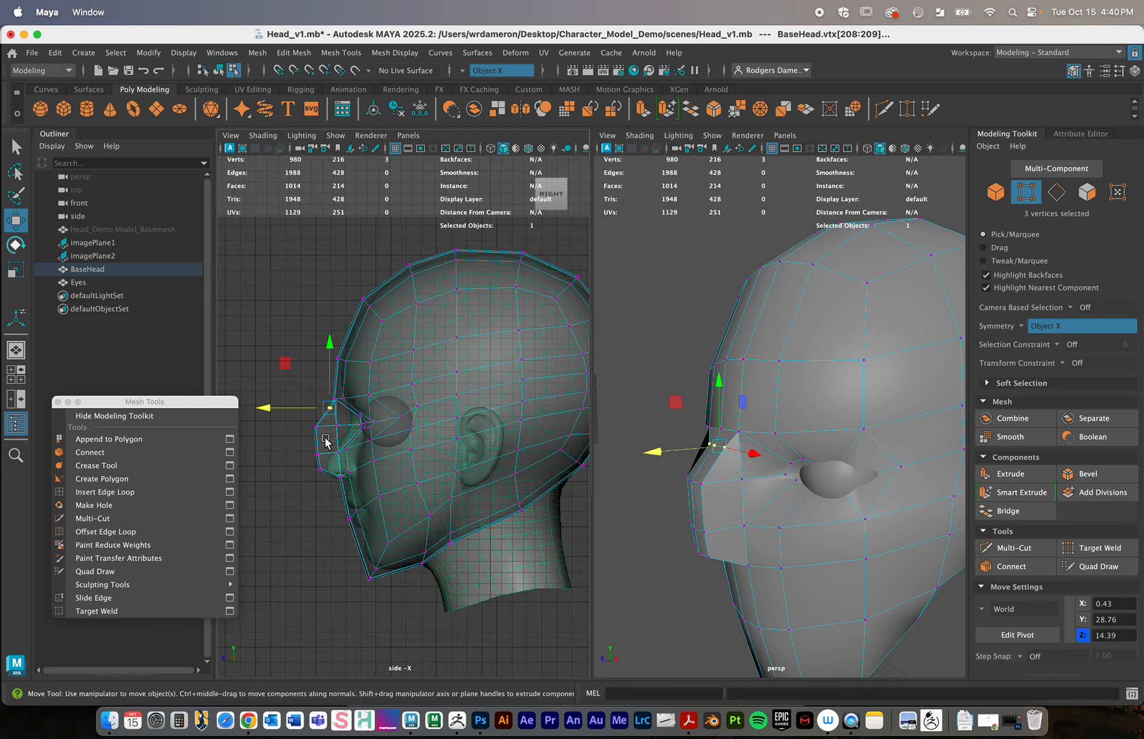
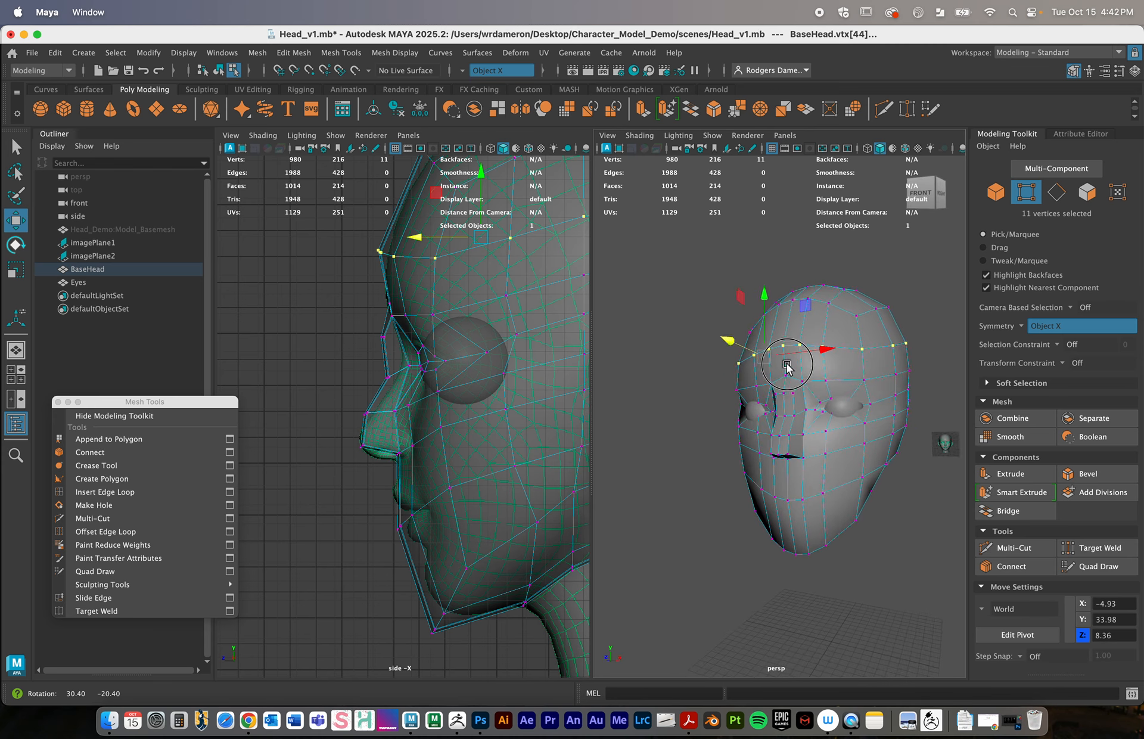
# Return to object mode and preview BaseHead smoothed, examining the nose and face at an angle
pyautogui.moveTo(780, 301); pyautogui.dragTo(849, 281, button='right')
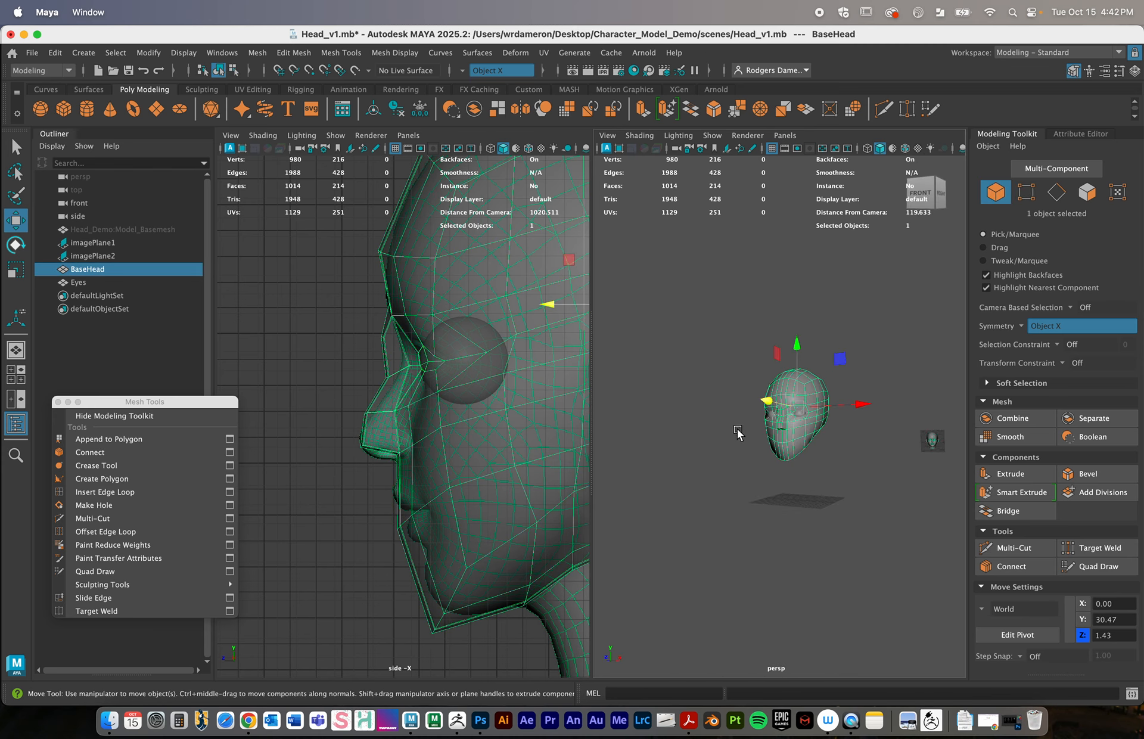
pyautogui.click(847, 496)
pyautogui.keyDown('alt'); pyautogui.moveTo(780, 494); pyautogui.dragTo(722, 470); pyautogui.keyUp('alt')
pyautogui.click(776, 451)
pyautogui.press('3')
pyautogui.click(828, 472)
pyautogui.keyDown('alt'); pyautogui.moveTo(723, 469); pyautogui.dragTo(838, 486, button='right'); pyautogui.keyUp('alt')
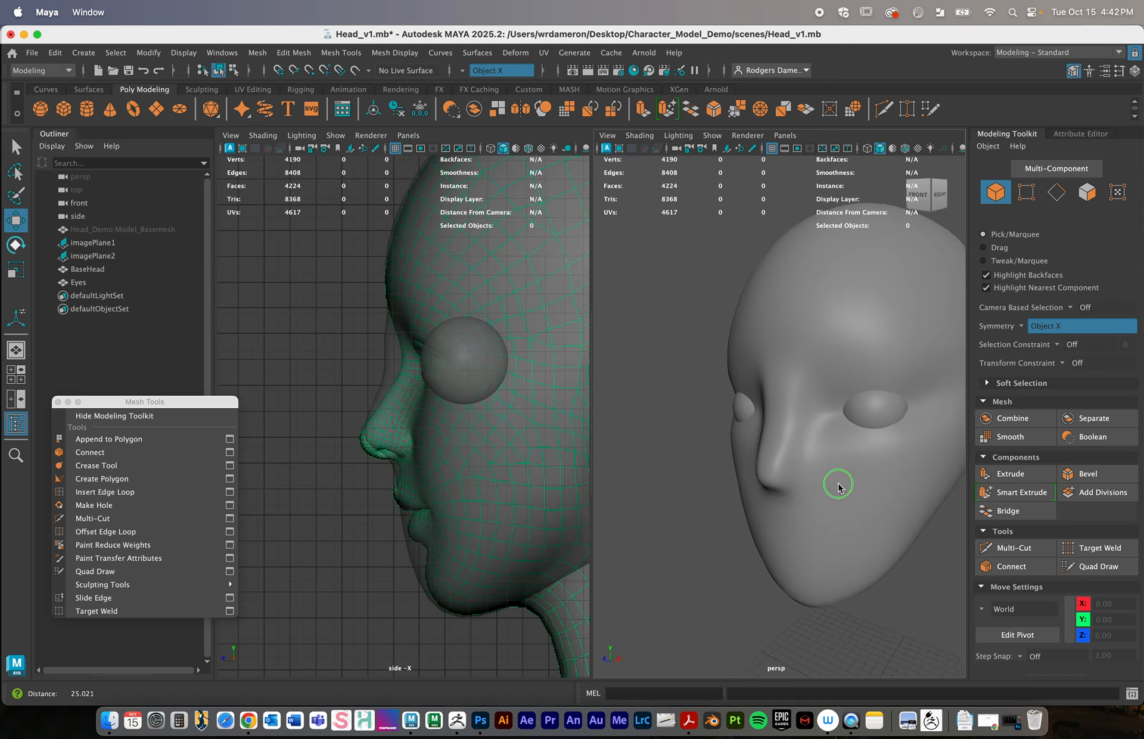
pyautogui.keyDown('alt'); pyautogui.moveTo(838, 486); pyautogui.dragTo(808, 493); pyautogui.keyUp('alt')
# Select BaseHead, examine the smoothed head from the front and both sides, and return it to the unsmoothed display
pyautogui.click(392, 378)
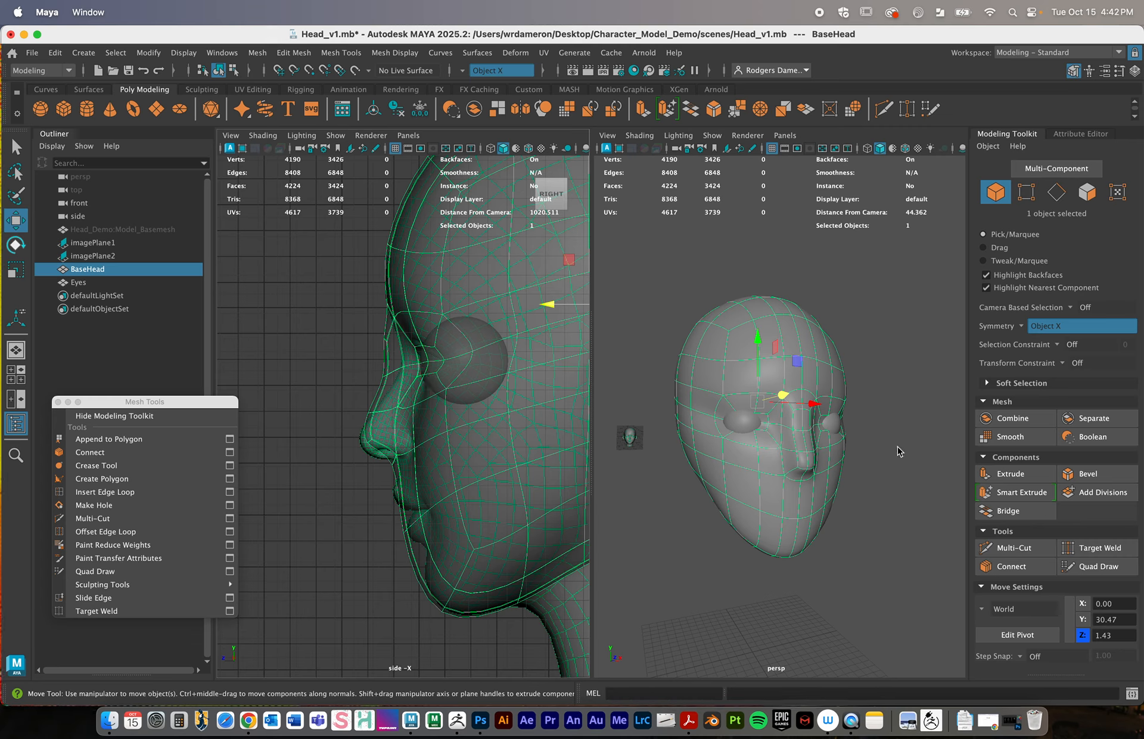
pyautogui.keyDown('alt'); pyautogui.moveTo(898, 451); pyautogui.dragTo(842, 472); pyautogui.keyUp('alt')
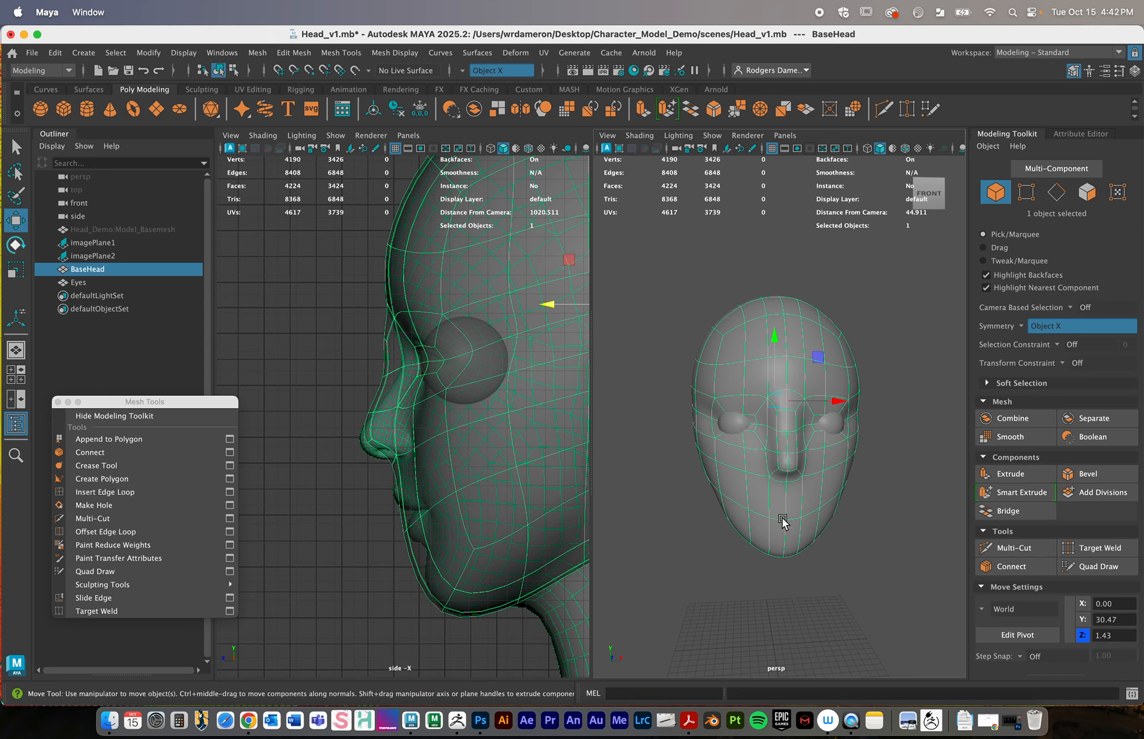
pyautogui.keyDown('alt'); pyautogui.moveTo(801, 519); pyautogui.dragTo(778, 519); pyautogui.keyUp('alt')
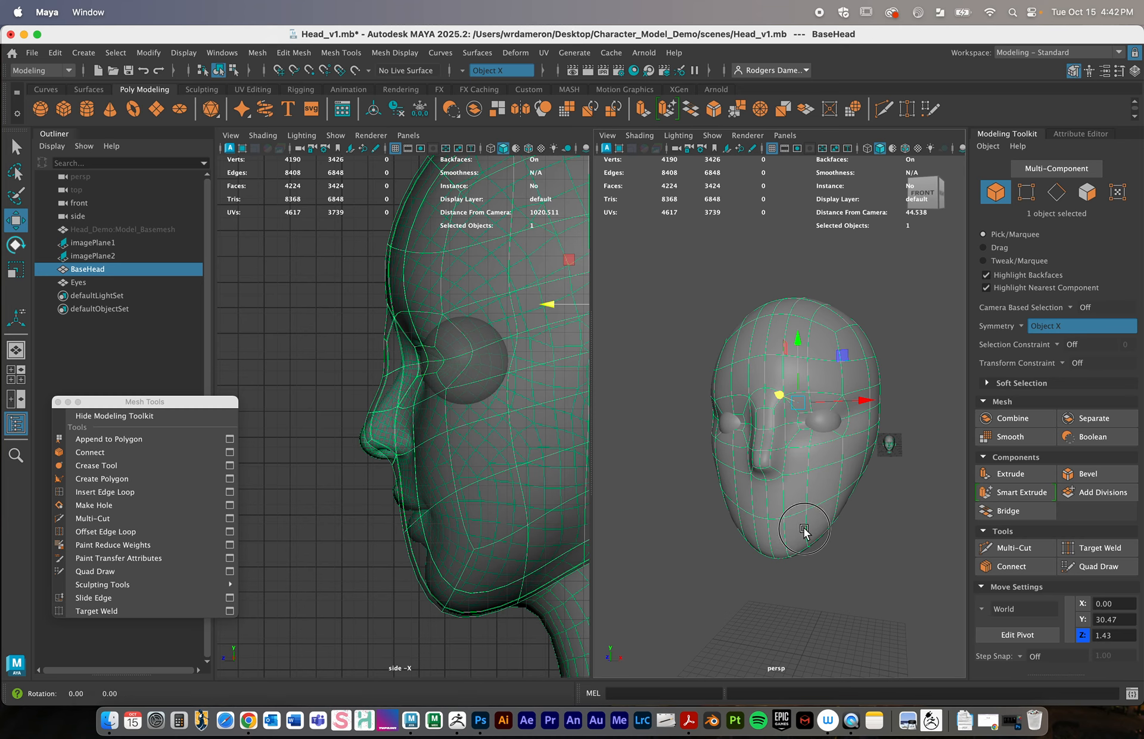
pyautogui.keyDown('alt'); pyautogui.moveTo(804, 531); pyautogui.dragTo(785, 495); pyautogui.keyUp('alt')
pyautogui.press('1')
pyautogui.keyDown('alt'); pyautogui.moveTo(786, 496); pyautogui.dragTo(862, 504, button='right'); pyautogui.keyUp('alt')
pyautogui.keyDown('alt'); pyautogui.moveTo(821, 508); pyautogui.dragTo(831, 510); pyautogui.keyUp('alt')
pyautogui.keyDown('alt'); pyautogui.moveTo(833, 515); pyautogui.dragTo(751, 480, button='right'); pyautogui.keyUp('alt')
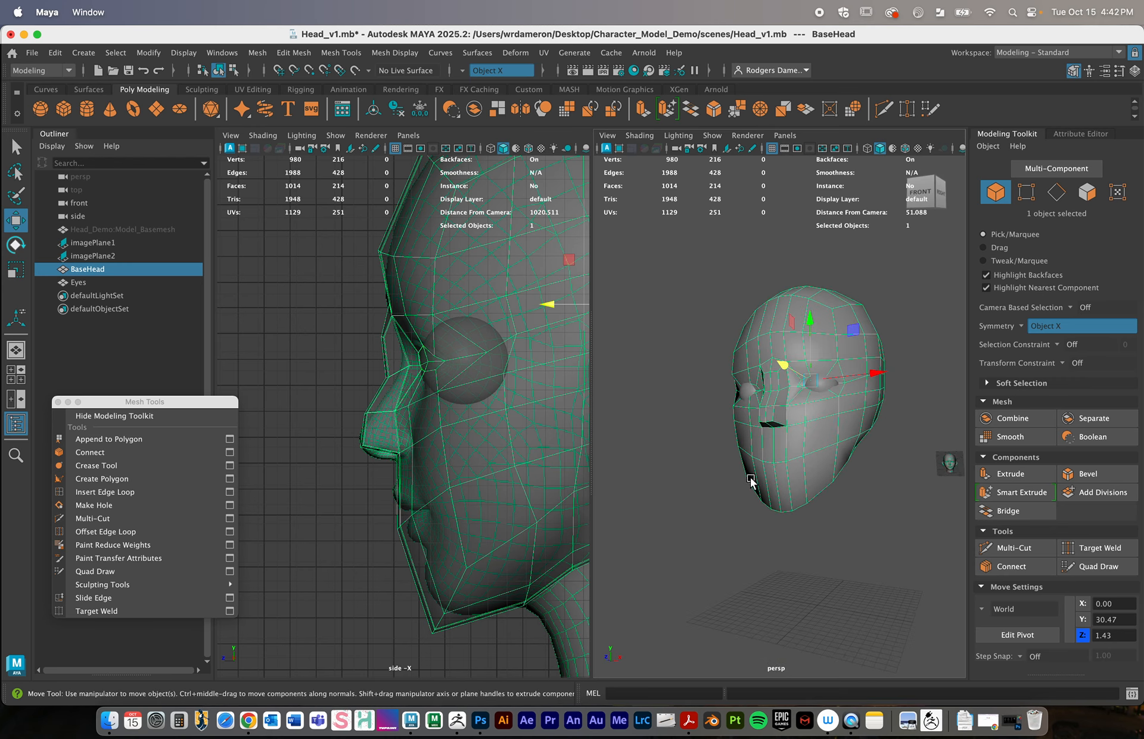
# Insert two horizontal edge loops across BaseHead's lower face, one at mouth level and one just above the chin
pyautogui.keyDown('alt'); pyautogui.moveTo(818, 495); pyautogui.dragTo(730, 501); pyautogui.keyUp('alt')
pyautogui.keyDown('alt'); pyautogui.moveTo(732, 501); pyautogui.dragTo(785, 500, button='right'); pyautogui.keyUp('alt')
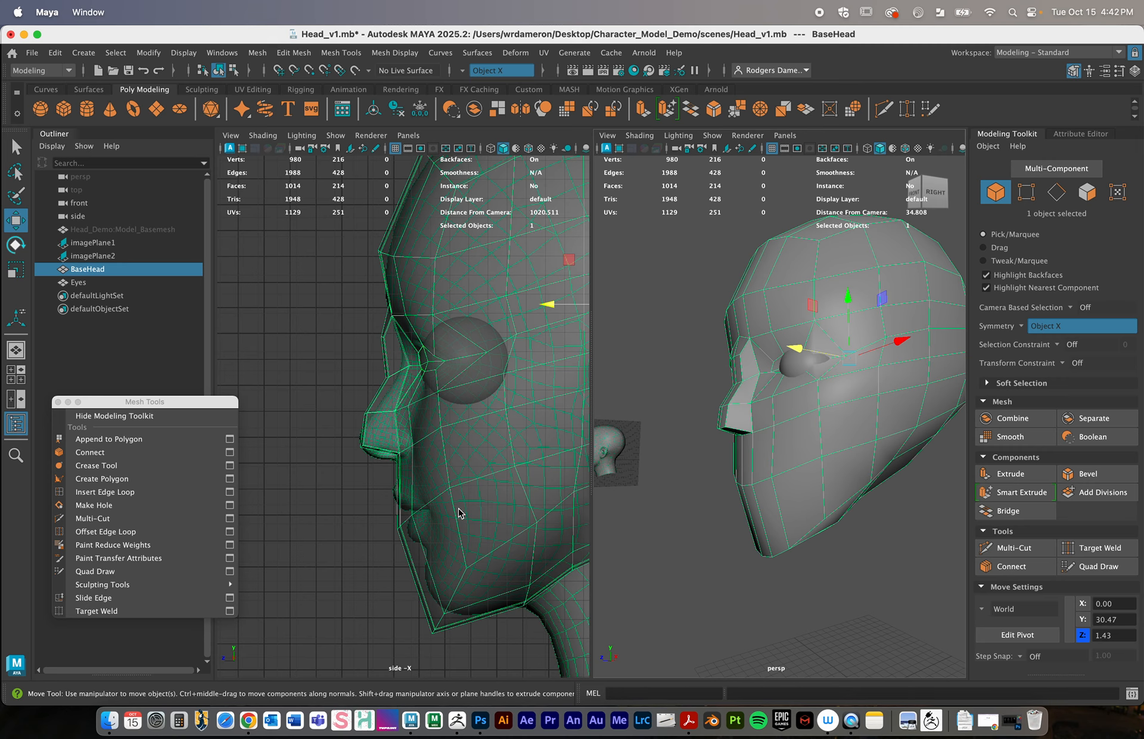
pyautogui.keyDown('alt'); pyautogui.moveTo(839, 506); pyautogui.dragTo(880, 501); pyautogui.keyUp('alt')
pyautogui.keyDown('alt'); pyautogui.moveTo(881, 502); pyautogui.dragTo(858, 529, button='middle'); pyautogui.keyUp('alt')
pyautogui.keyDown('alt'); pyautogui.moveTo(858, 532); pyautogui.dragTo(917, 566, button='right'); pyautogui.keyUp('alt')
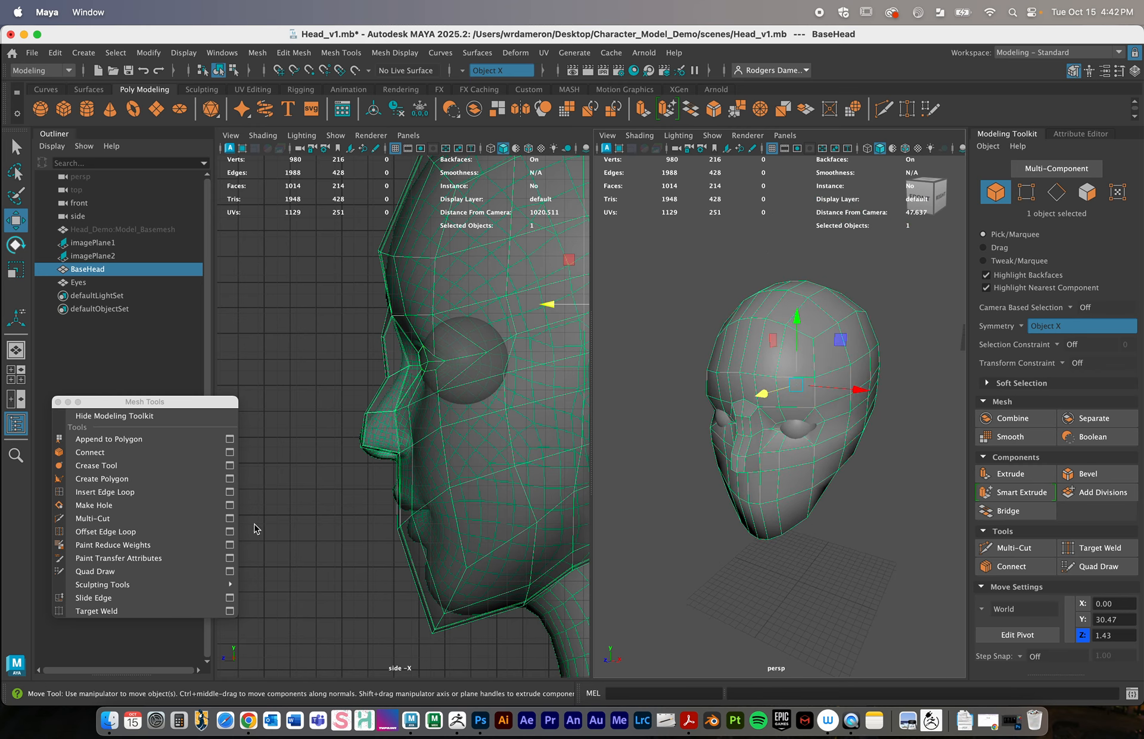
pyautogui.click(115, 492)
pyautogui.moveTo(450, 464); pyautogui.dragTo(446, 454)
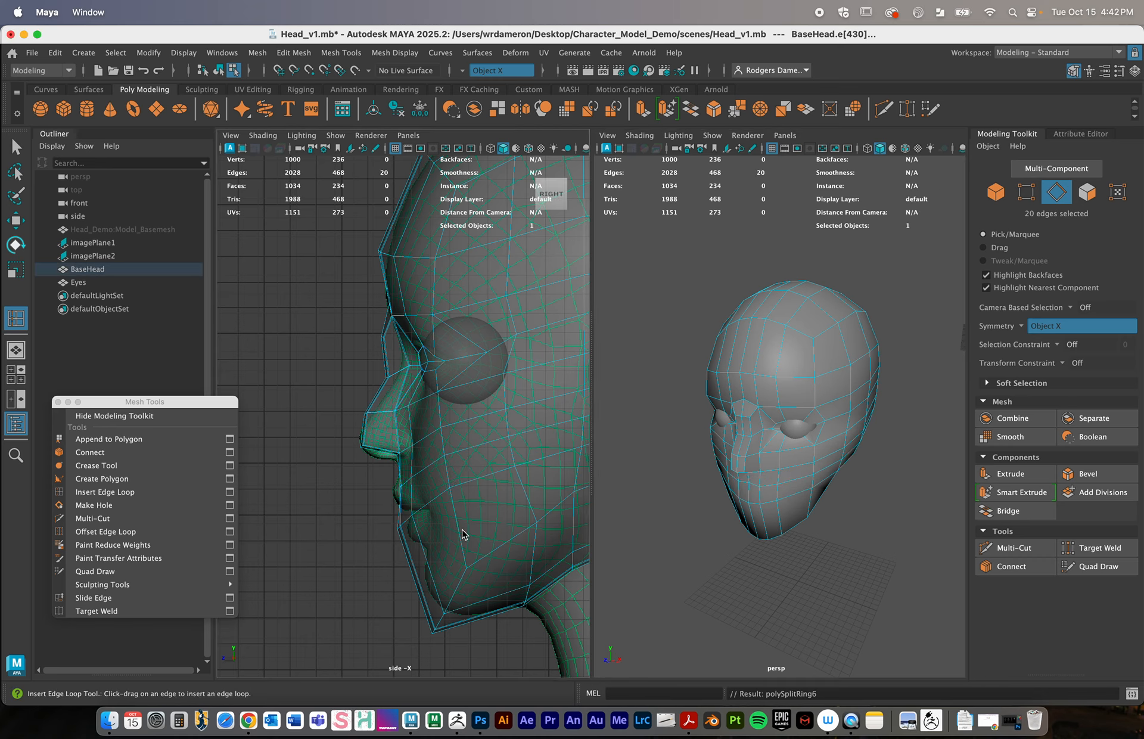
pyautogui.moveTo(461, 533); pyautogui.dragTo(459, 516)
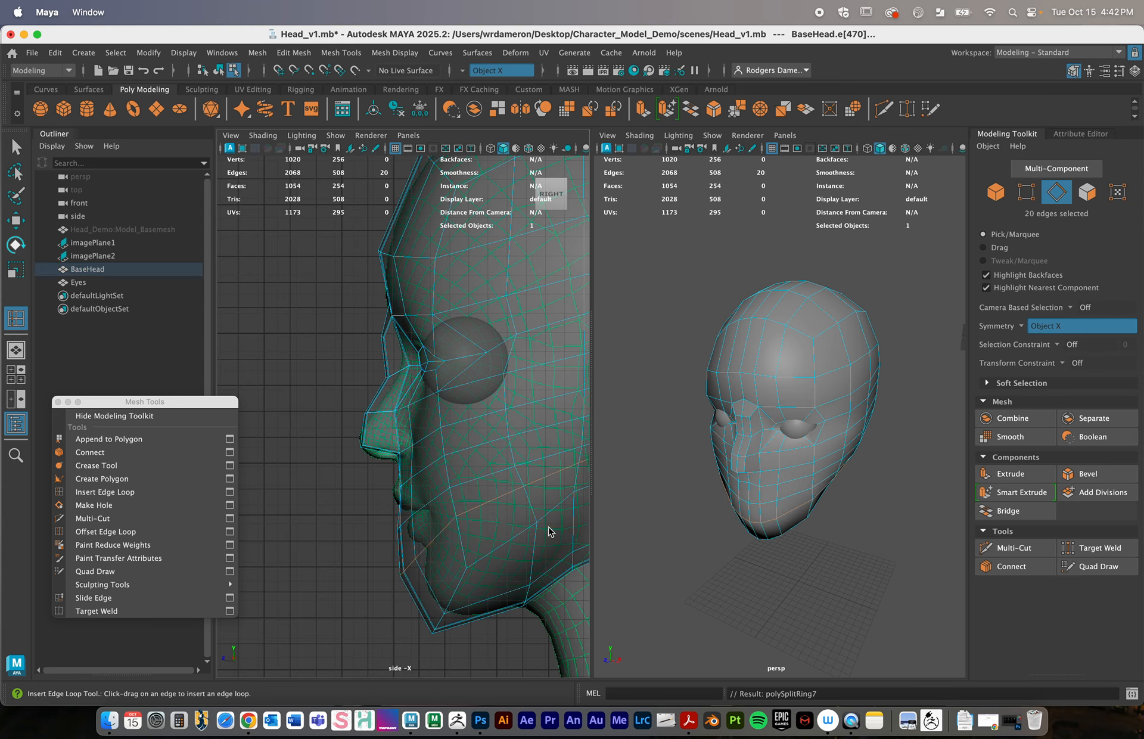
pyautogui.moveTo(874, 509)
pyautogui.keyDown('alt'); pyautogui.mouseDown()
pyautogui.moveTo(801, 502)
pyautogui.moveTo(893, 501)
pyautogui.mouseUp(); pyautogui.keyUp('alt')
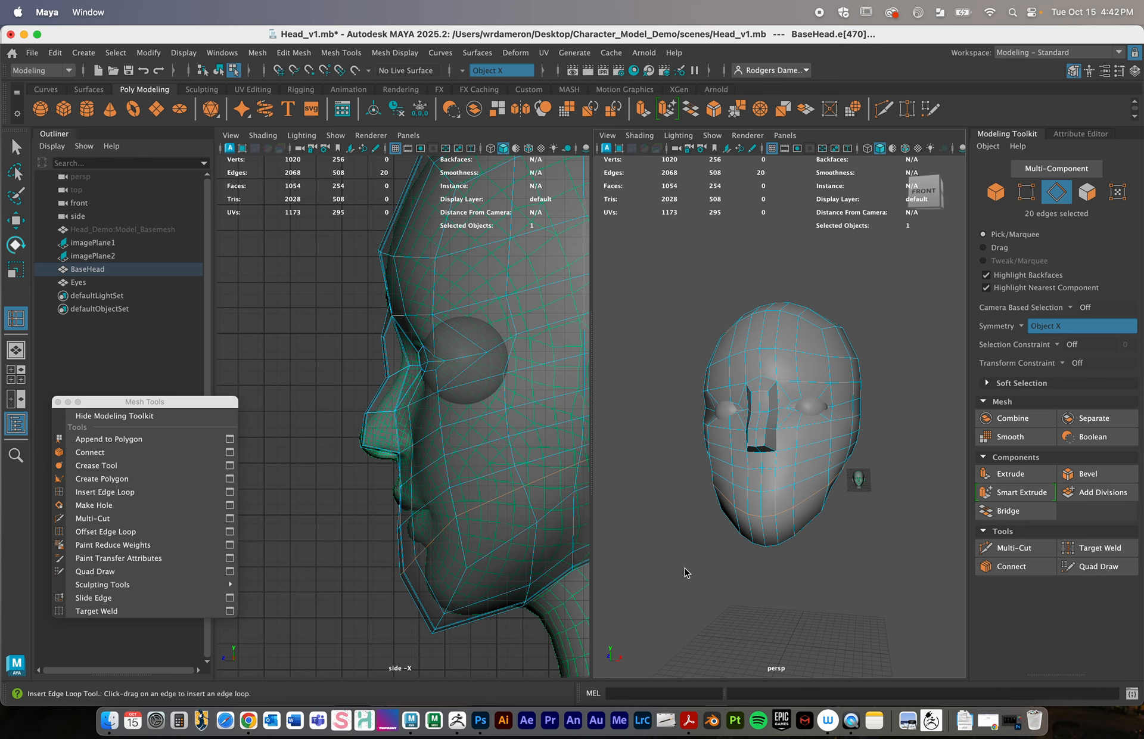
# Select the lower new loop's five front vertices in the side view and move them back to about Z 11.10
pyautogui.keyDown('alt'); pyautogui.moveTo(445, 584); pyautogui.dragTo(481, 531, button='middle'); pyautogui.keyUp('alt')
pyautogui.keyDown('alt'); pyautogui.moveTo(481, 532); pyautogui.dragTo(495, 538, button='right'); pyautogui.keyUp('alt')
pyautogui.keyDown('alt'); pyautogui.moveTo(495, 539); pyautogui.dragTo(426, 530, button='middle'); pyautogui.keyUp('alt')
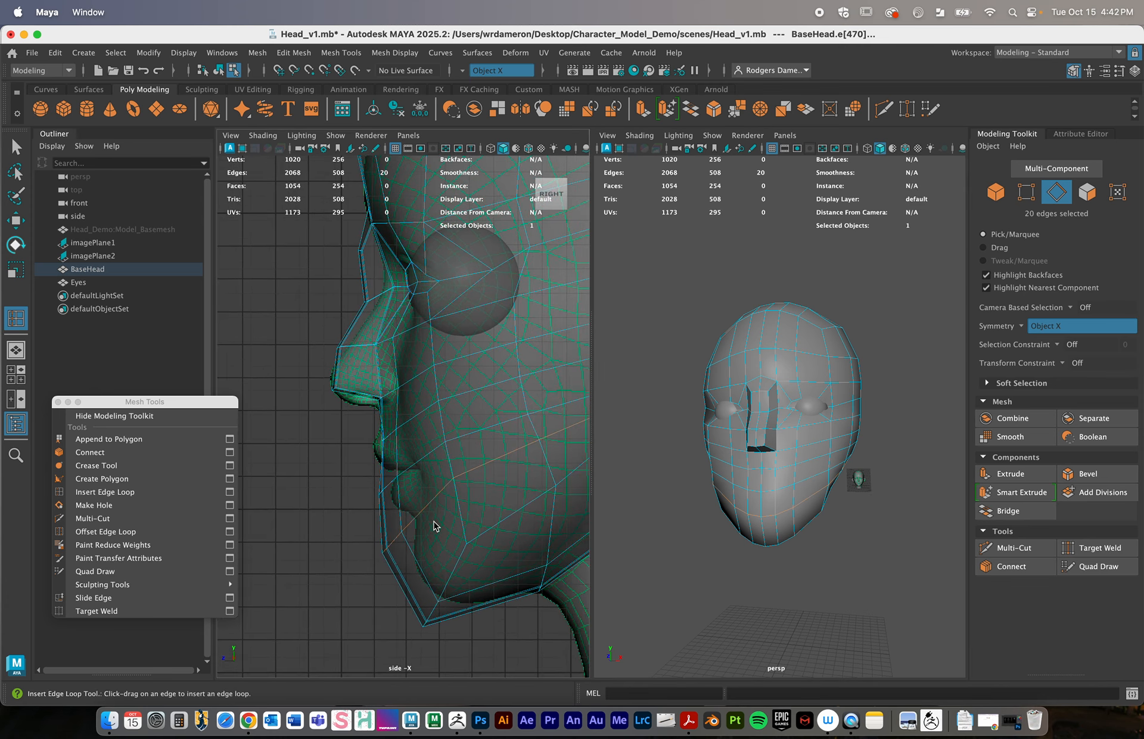
pyautogui.moveTo(405, 504); pyautogui.dragTo(339, 322, button='right')
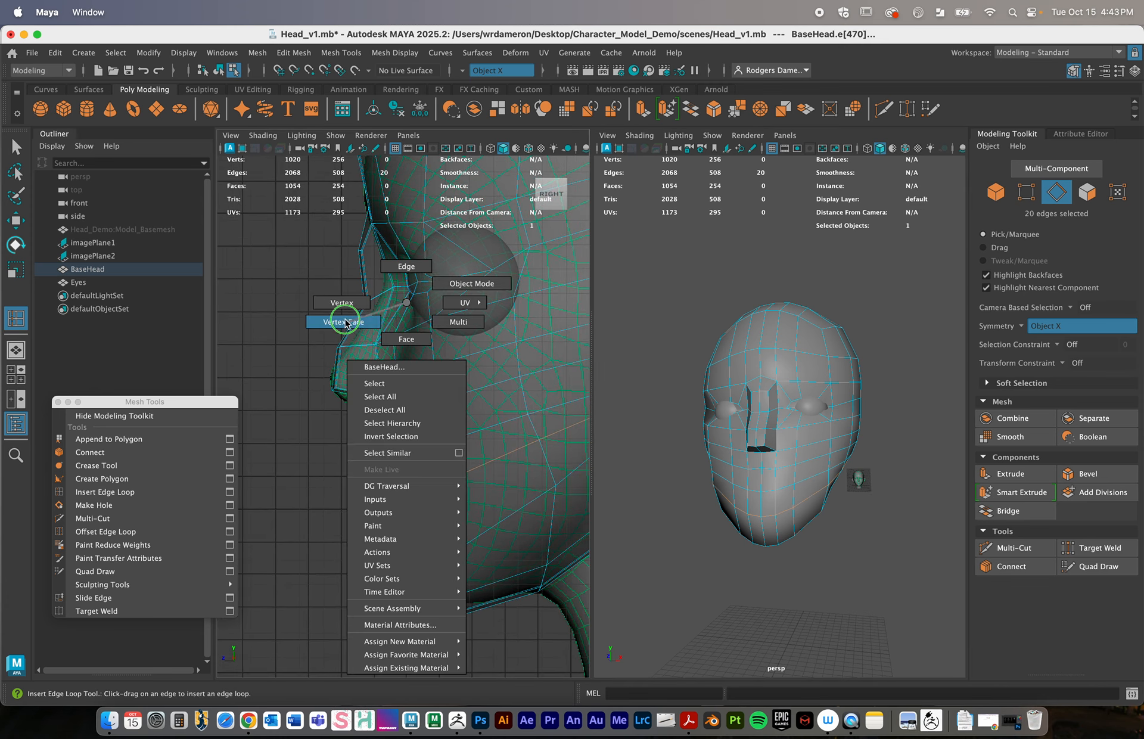
pyautogui.moveTo(421, 511); pyautogui.dragTo(422, 510)
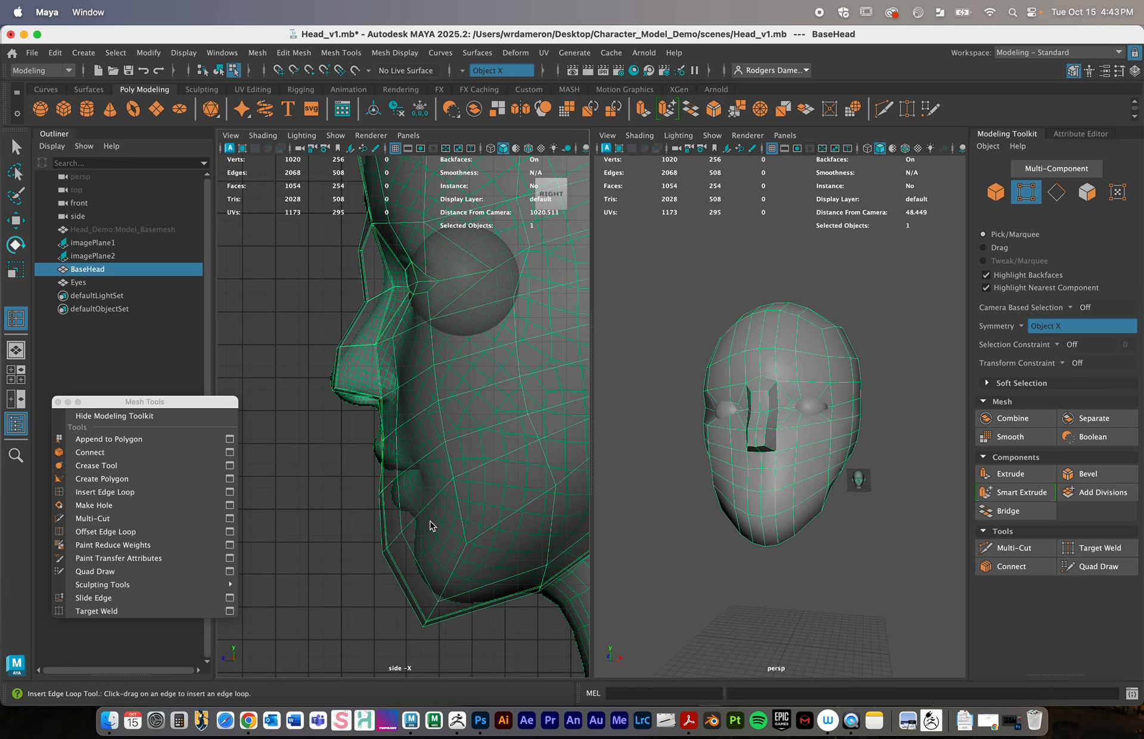
pyautogui.press('w')
pyautogui.moveTo(385, 515); pyautogui.dragTo(332, 303, button='right')
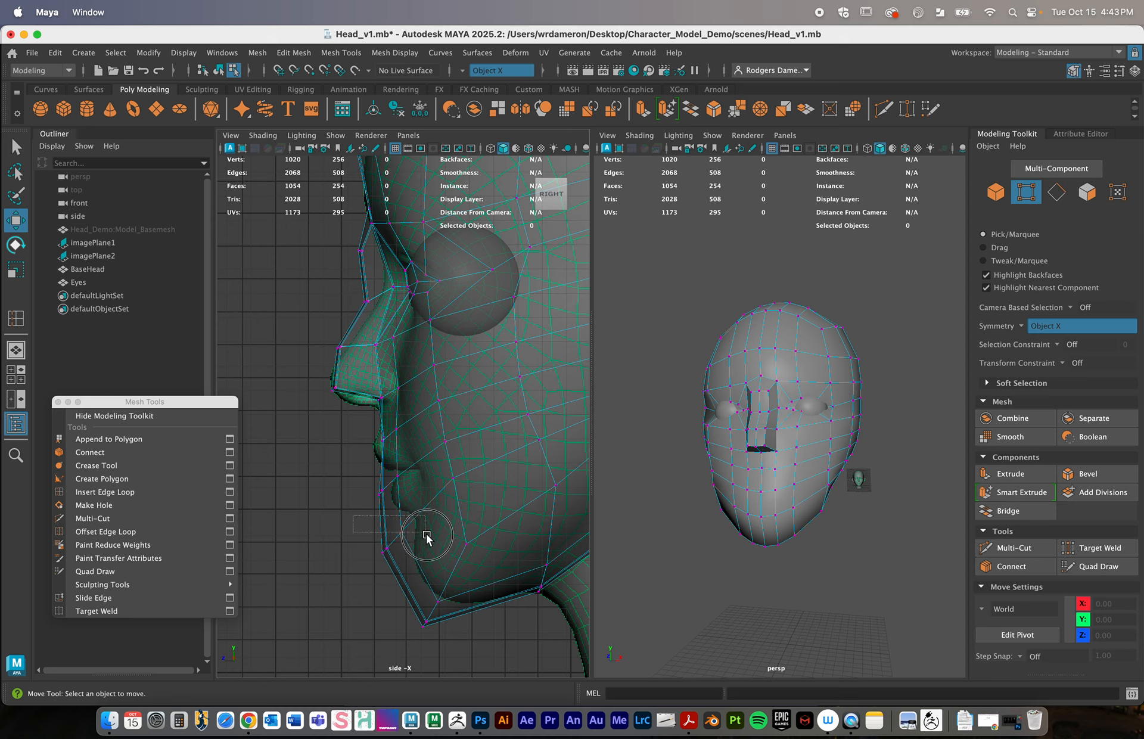
pyautogui.moveTo(427, 536); pyautogui.dragTo(421, 560)
pyautogui.moveTo(341, 546); pyautogui.dragTo(362, 530)
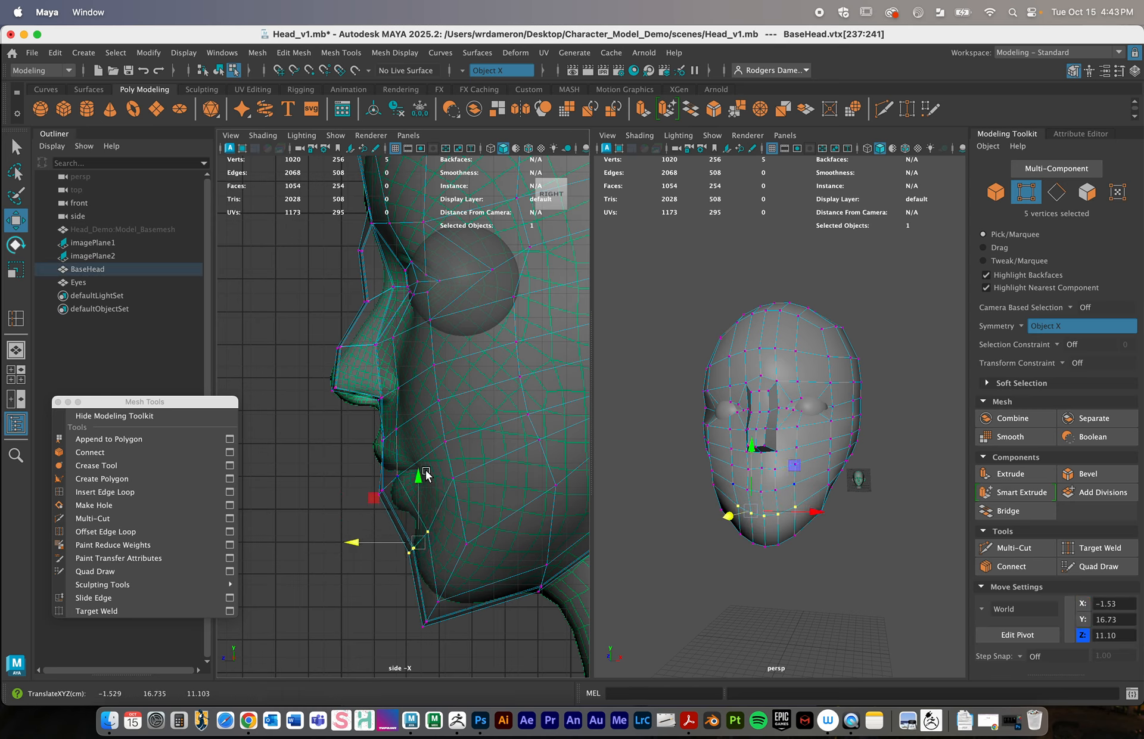
pyautogui.moveTo(432, 302); pyautogui.dragTo(435, 268, button='right')
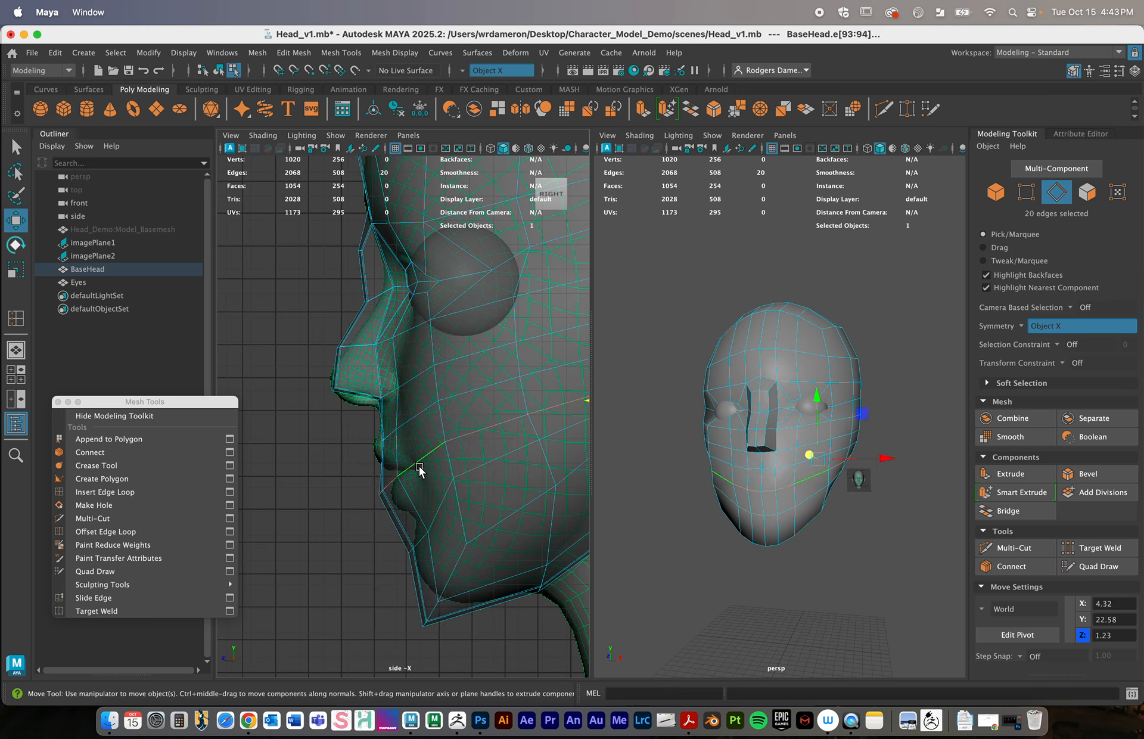
pyautogui.click(409, 480)
pyautogui.keyDown('alt'); pyautogui.moveTo(520, 438); pyautogui.dragTo(464, 459, button='middle'); pyautogui.keyUp('alt')
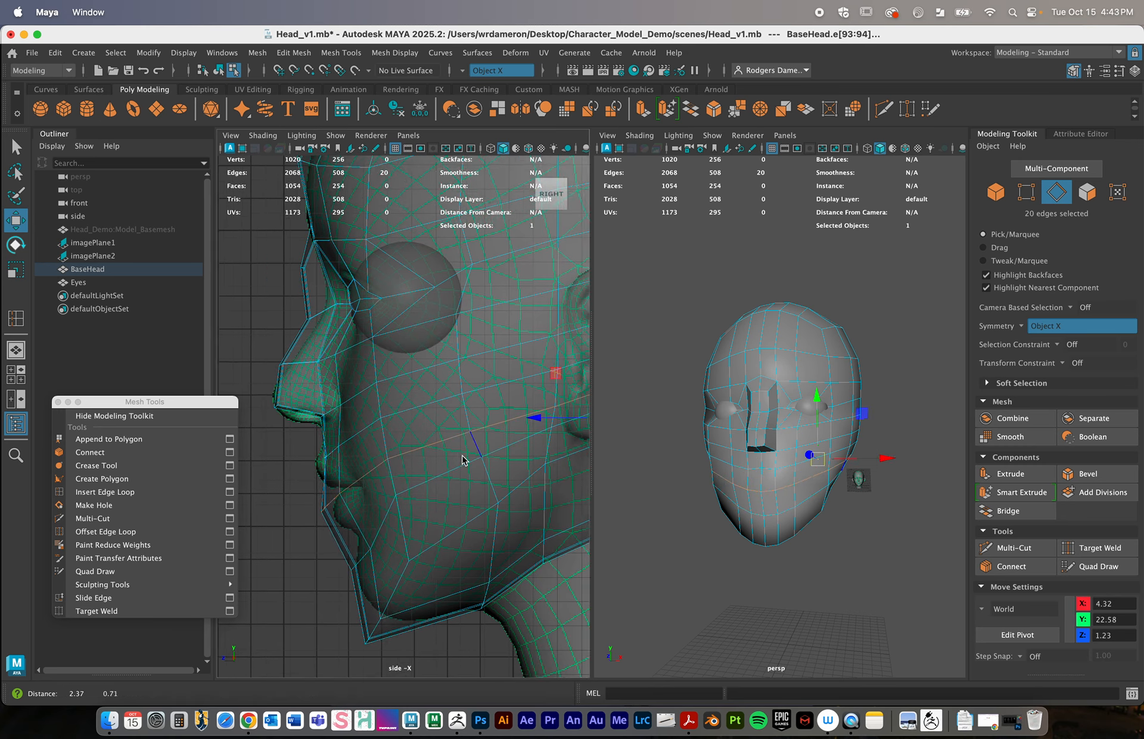
pyautogui.moveTo(500, 454)
pyautogui.keyDown('alt'); pyautogui.mouseDown(button='right')
pyautogui.moveTo(470, 446)
pyautogui.moveTo(503, 453)
pyautogui.mouseUp(button='right'); pyautogui.keyUp('alt')
pyautogui.moveTo(340, 494); pyautogui.dragTo(276, 307, button='right')
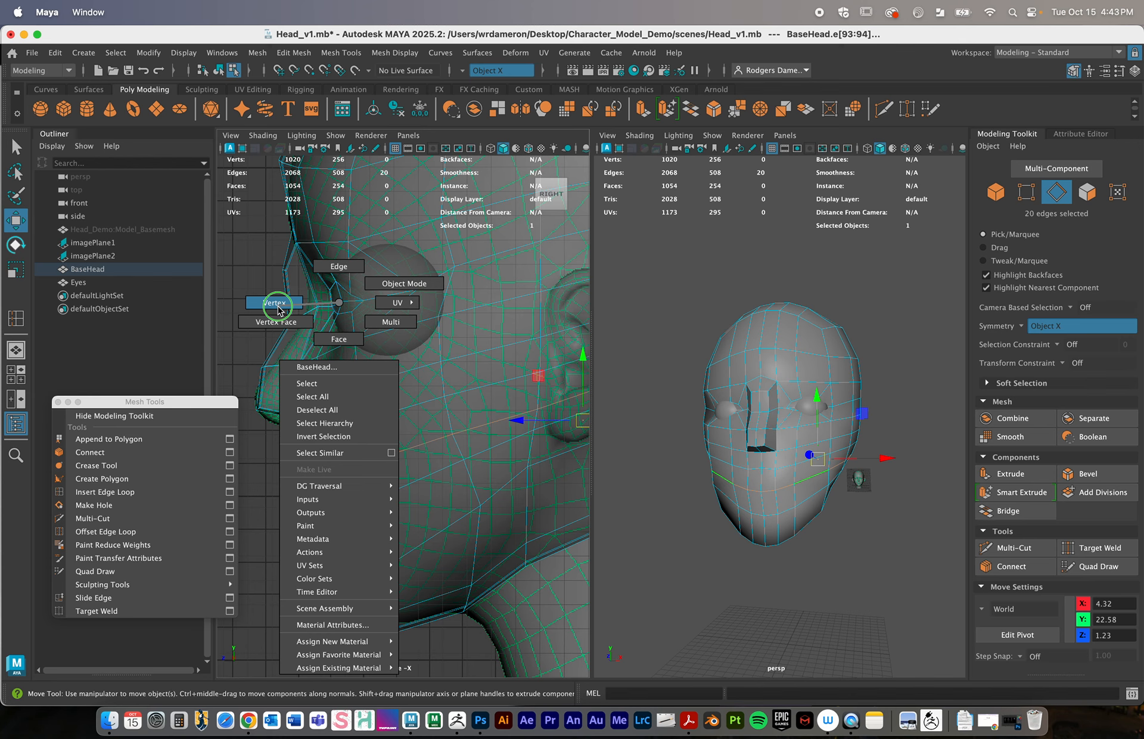
# Select the mouth-level loop's five front vertices in the side view and move them to about Y 19.30, Z 11.97
pyautogui.keyDown('alt'); pyautogui.moveTo(365, 474); pyautogui.dragTo(395, 469, button='middle'); pyautogui.keyUp('alt')
pyautogui.press('q')
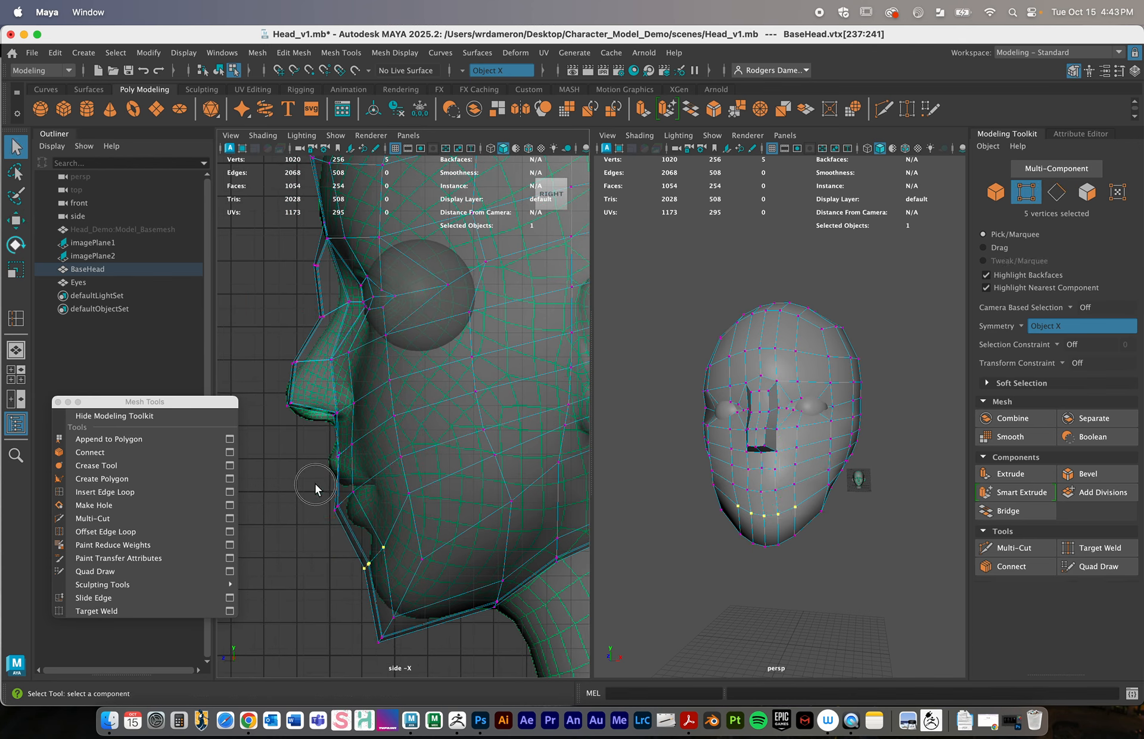
pyautogui.moveTo(315, 487); pyautogui.dragTo(356, 487)
pyautogui.press('w')
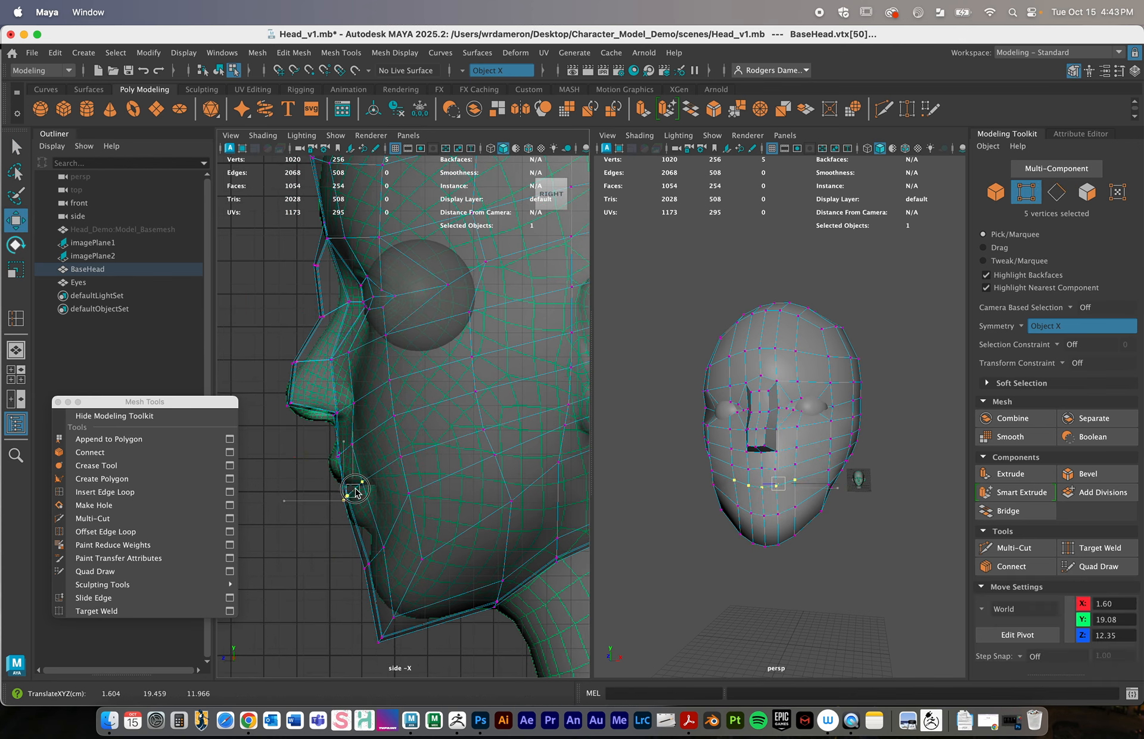
pyautogui.keyDown('alt'); pyautogui.moveTo(804, 534); pyautogui.dragTo(812, 529); pyautogui.keyUp('alt')
pyautogui.moveTo(785, 419); pyautogui.dragTo(785, 422)
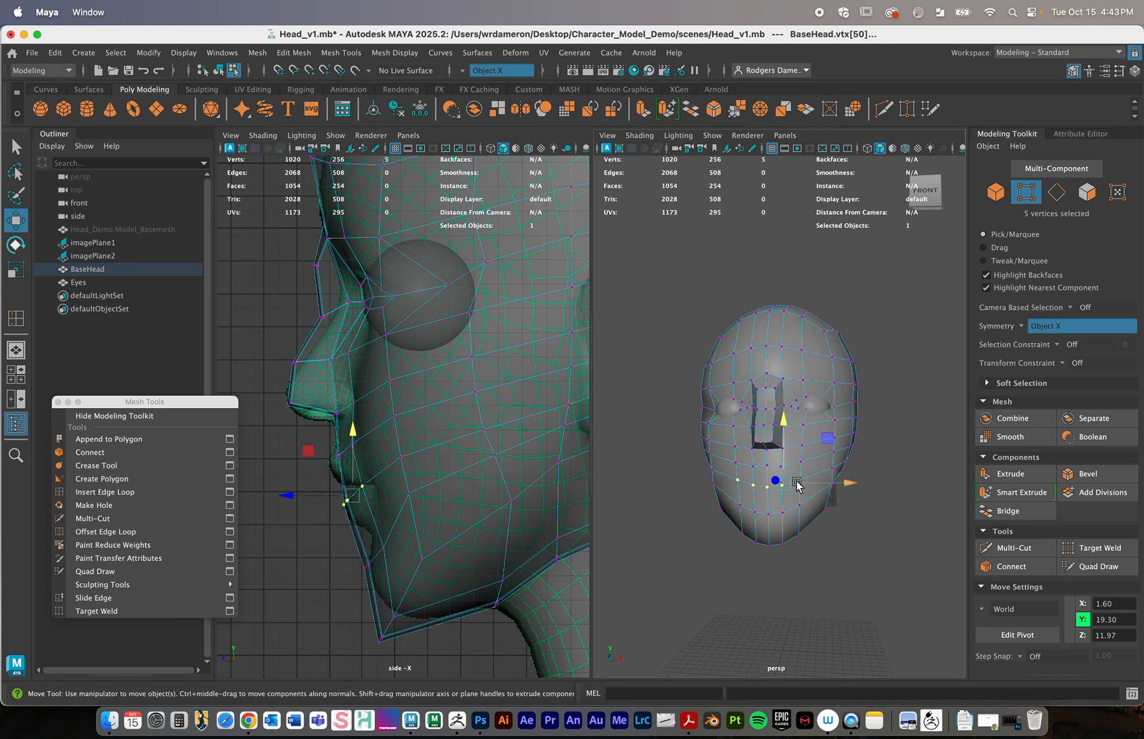
# Change the side view to the front view, frame the mouth, and raise the five selected loop vertices toward the reference's lip line
pyautogui.press('e')
pyautogui.click(408, 136)
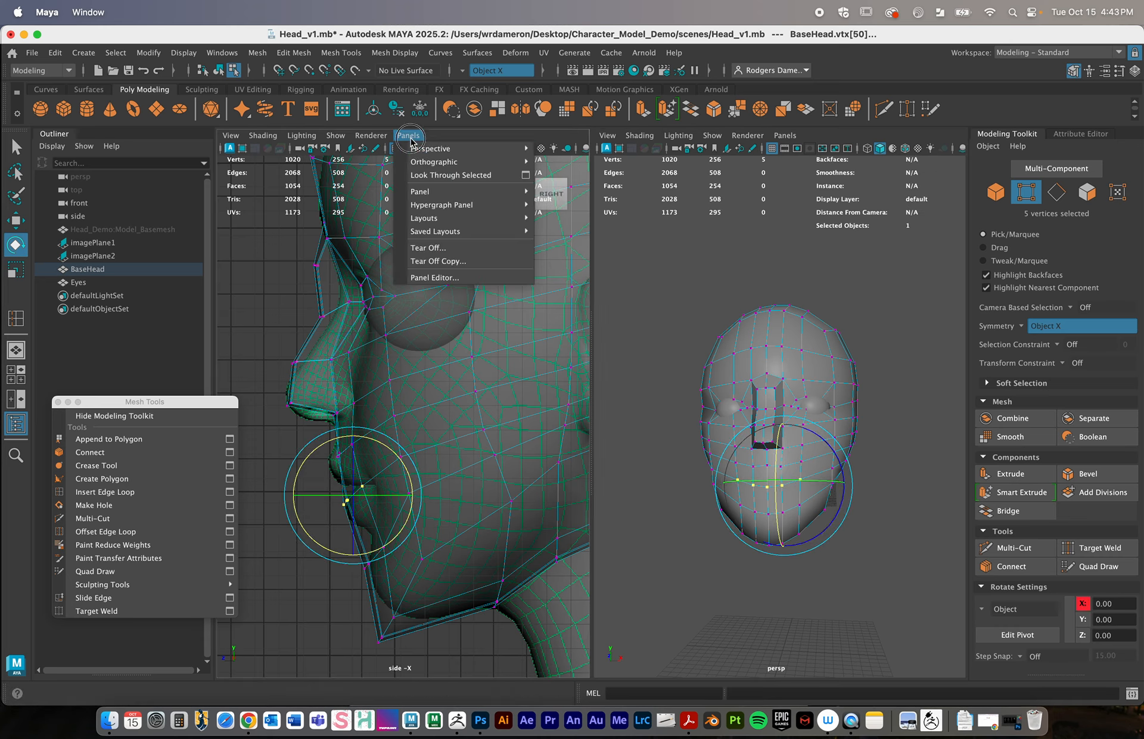
pyautogui.moveTo(441, 162)
pyautogui.click(559, 161)
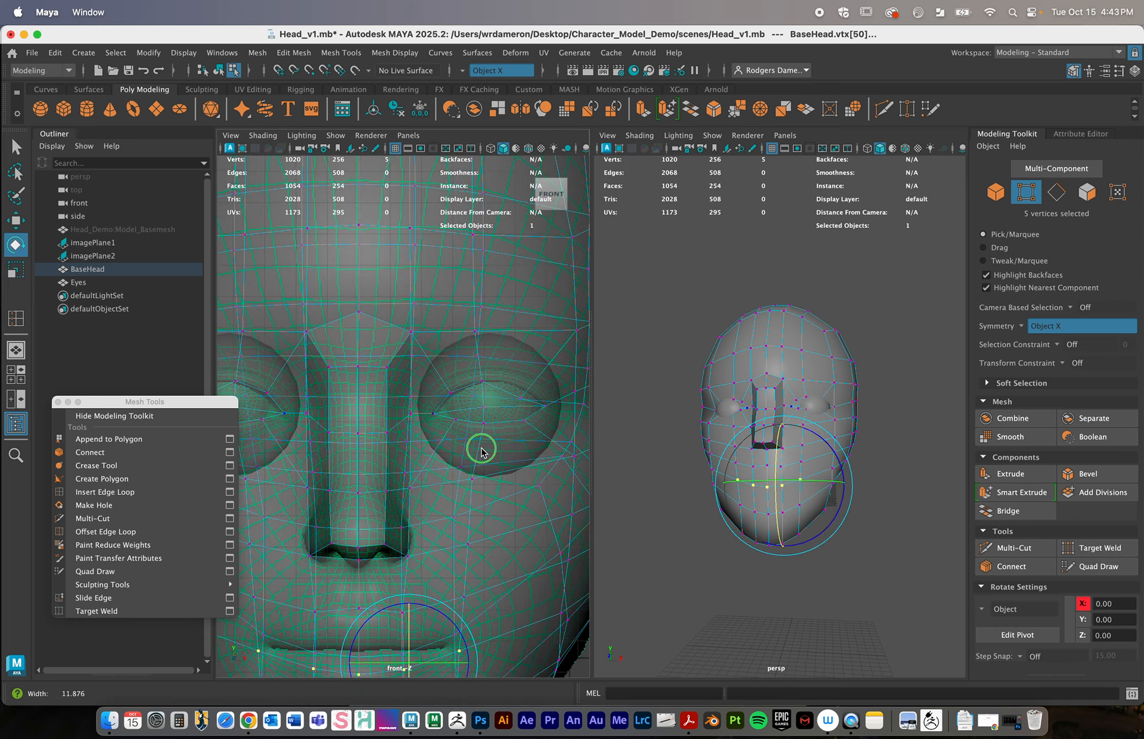
pyautogui.press('f')
pyautogui.press('w')
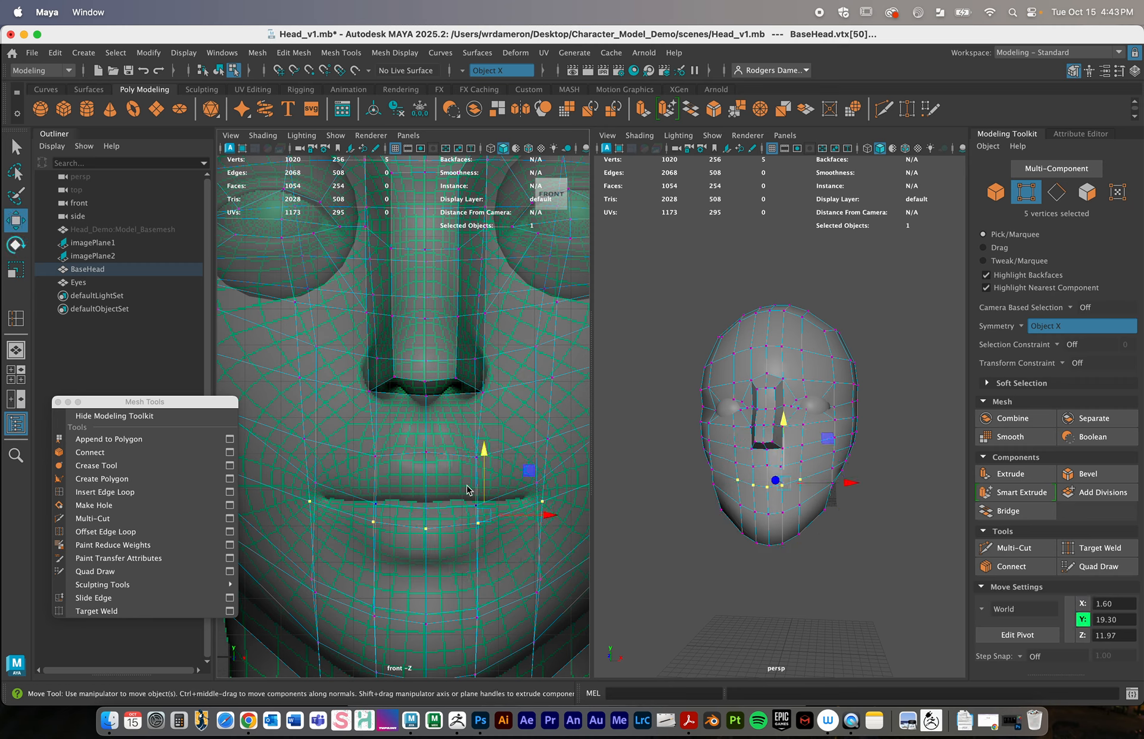
pyautogui.moveTo(486, 456); pyautogui.dragTo(549, 494)
# Select the two mouth-corner vertices of the loop and lower them to about Y 19.76 along the lip line
pyautogui.press('q')
pyautogui.press('w')
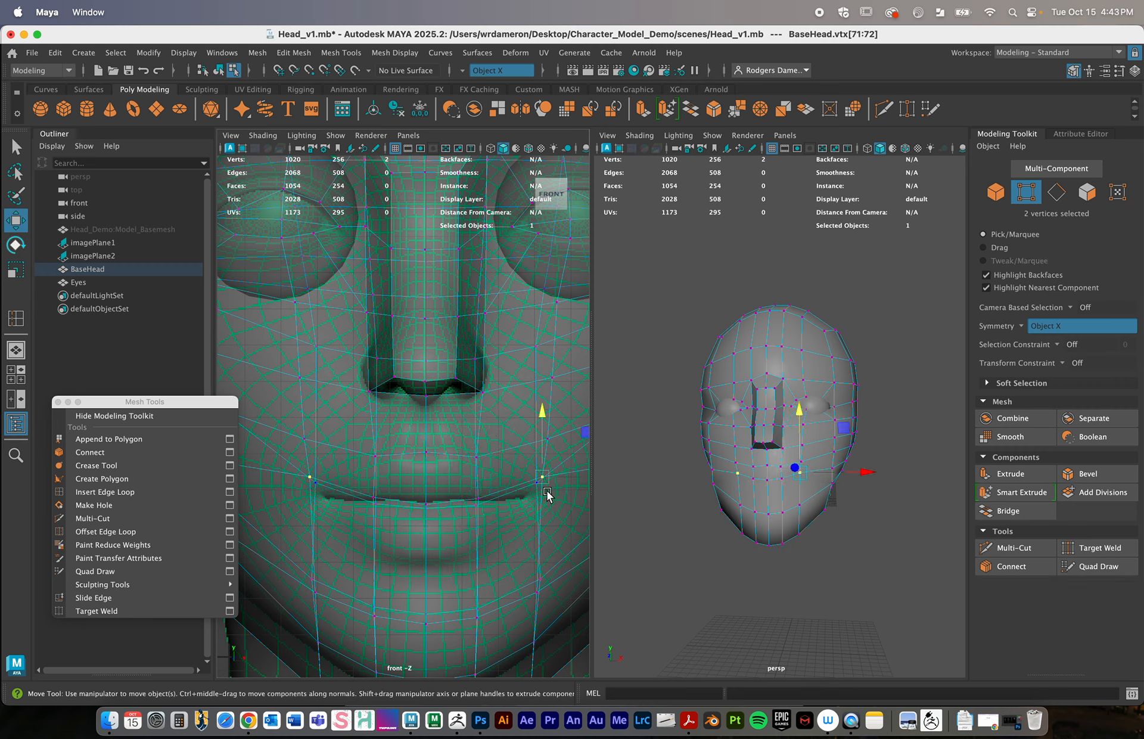
pyautogui.moveTo(543, 417); pyautogui.dragTo(544, 436)
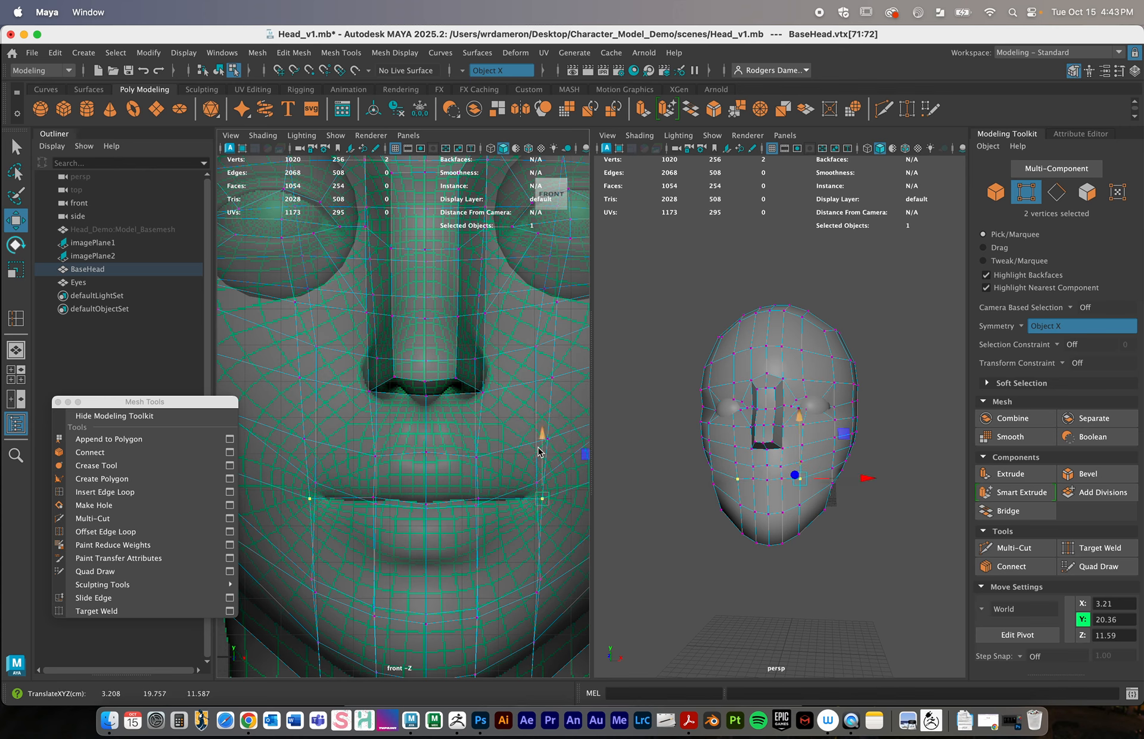
# Select the mouth loop's centre vertex and raise it slightly in the front view to follow the lip line
pyautogui.scroll(10, 713, 491)
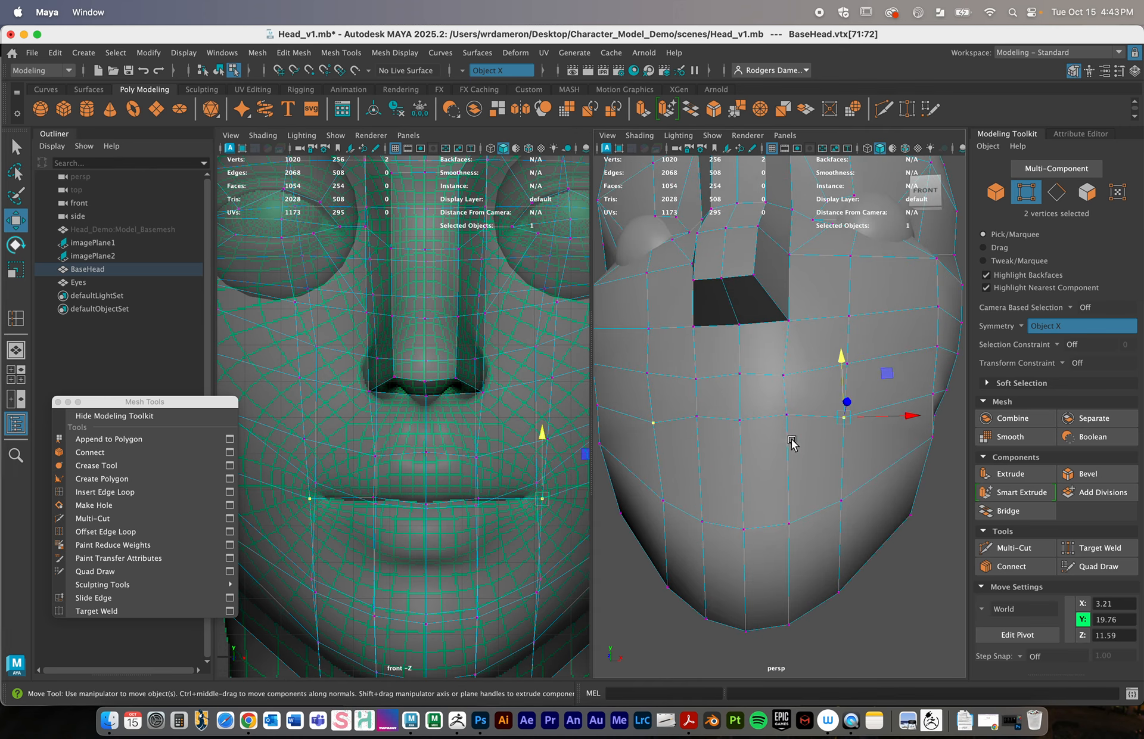
pyautogui.click(742, 420)
pyautogui.press('q')
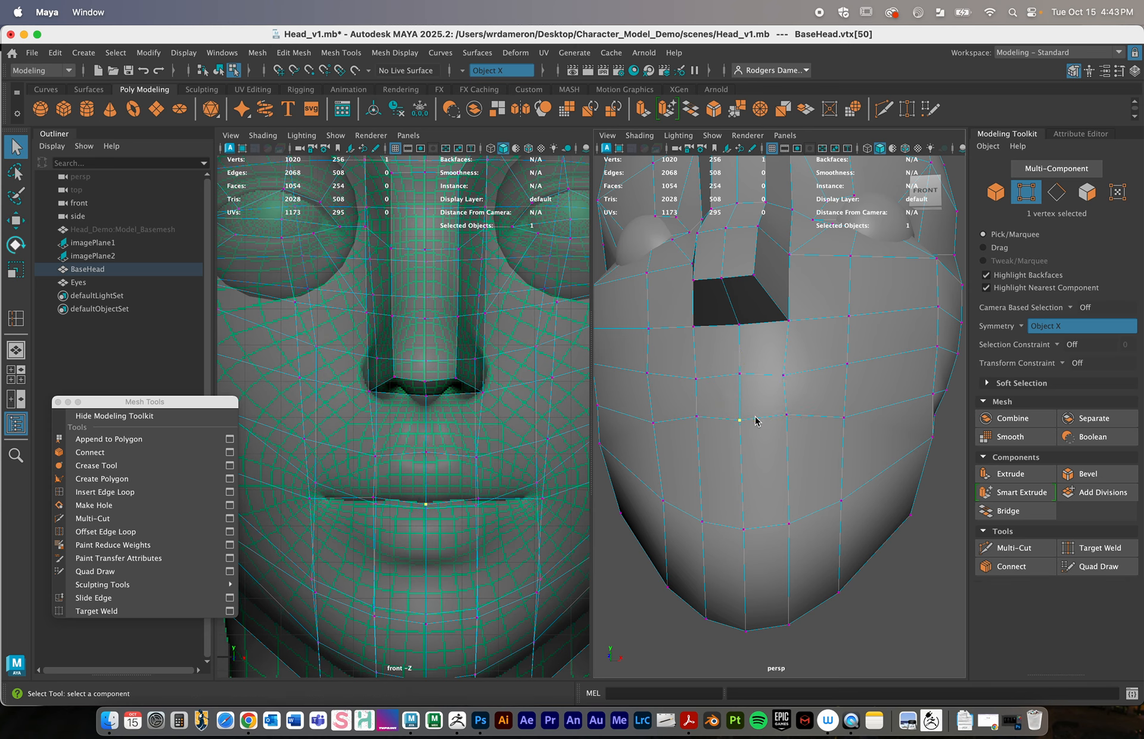
pyautogui.moveTo(755, 418); pyautogui.dragTo(755, 266, button='right')
pyautogui.doubleClick(763, 422)
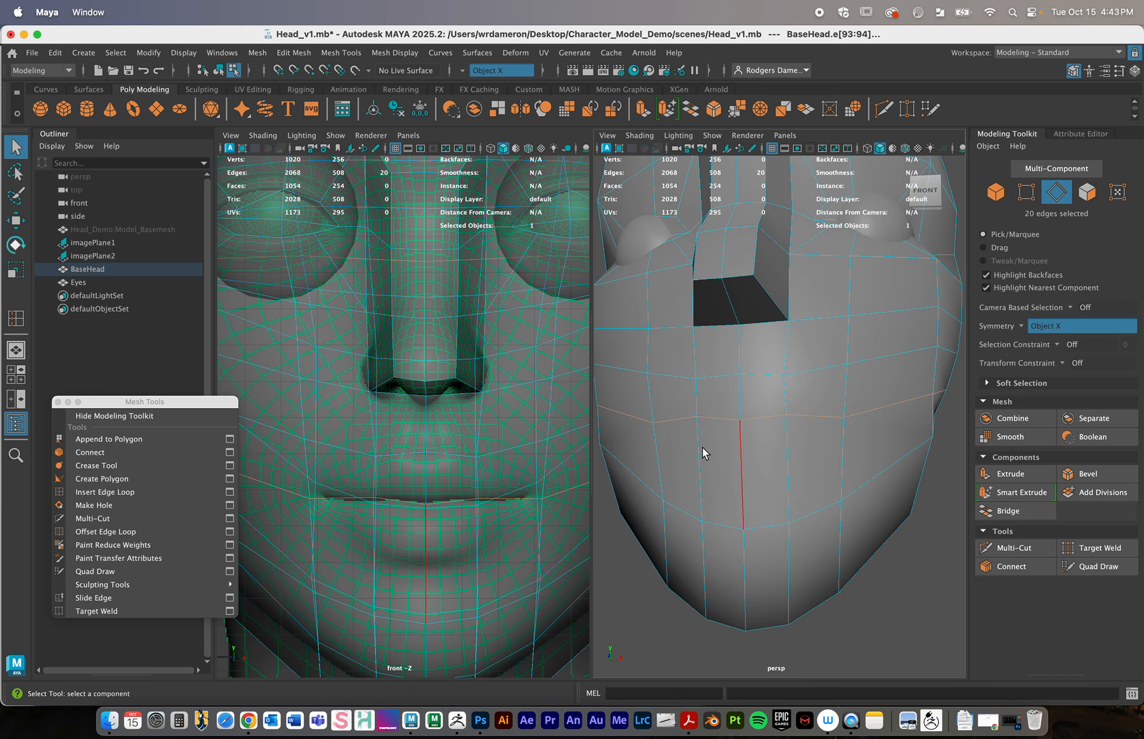
pyautogui.moveTo(732, 322); pyautogui.dragTo(670, 322, button='right')
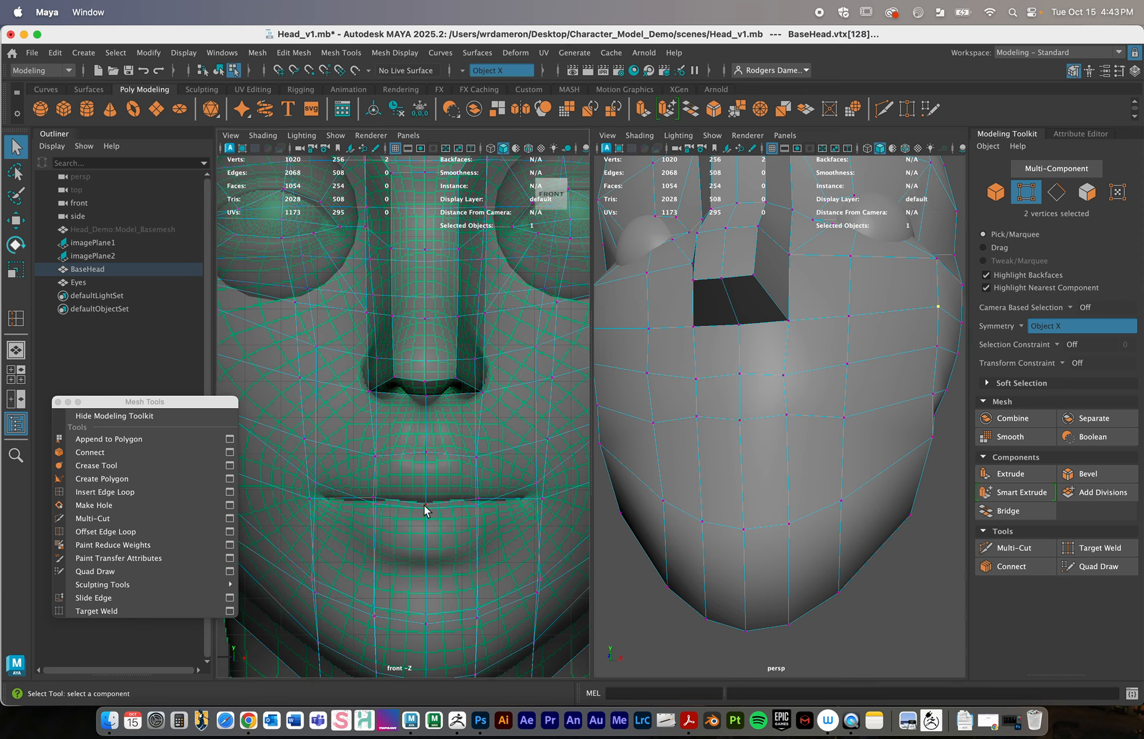
pyautogui.press('w')
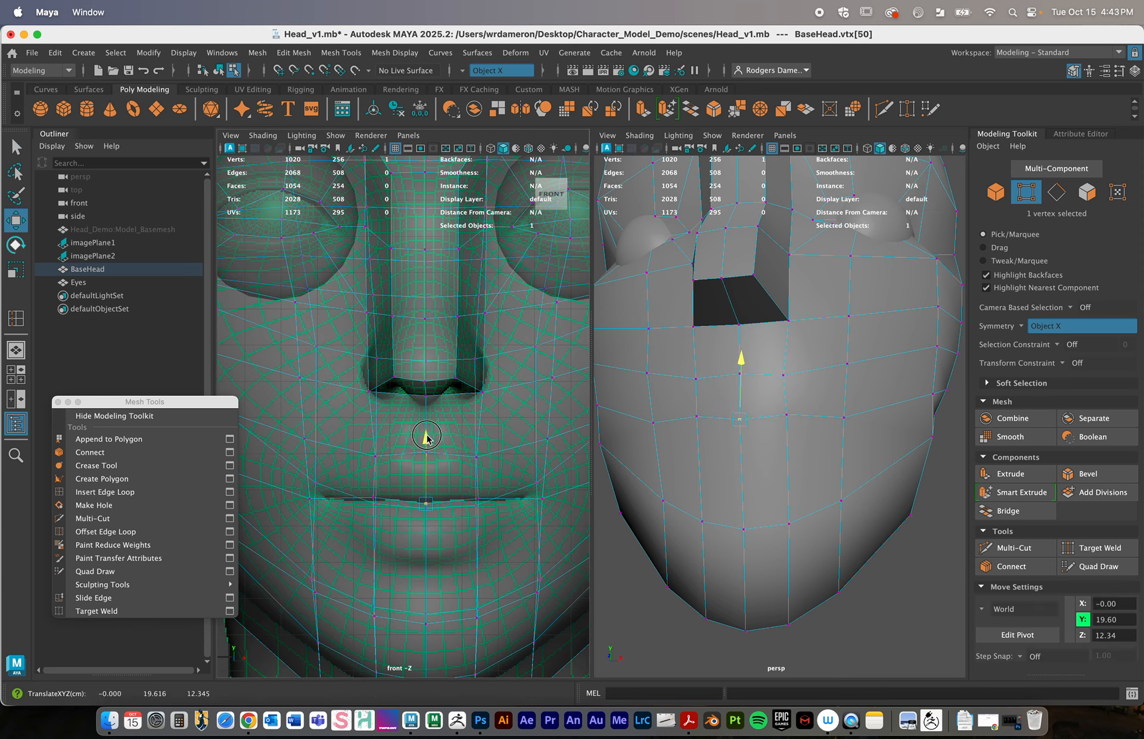
# Adjust the mouth loop's inner vertex pair to about Y 19.73 and its outer corner pair to about Y 19.85
pyautogui.click(786, 414)
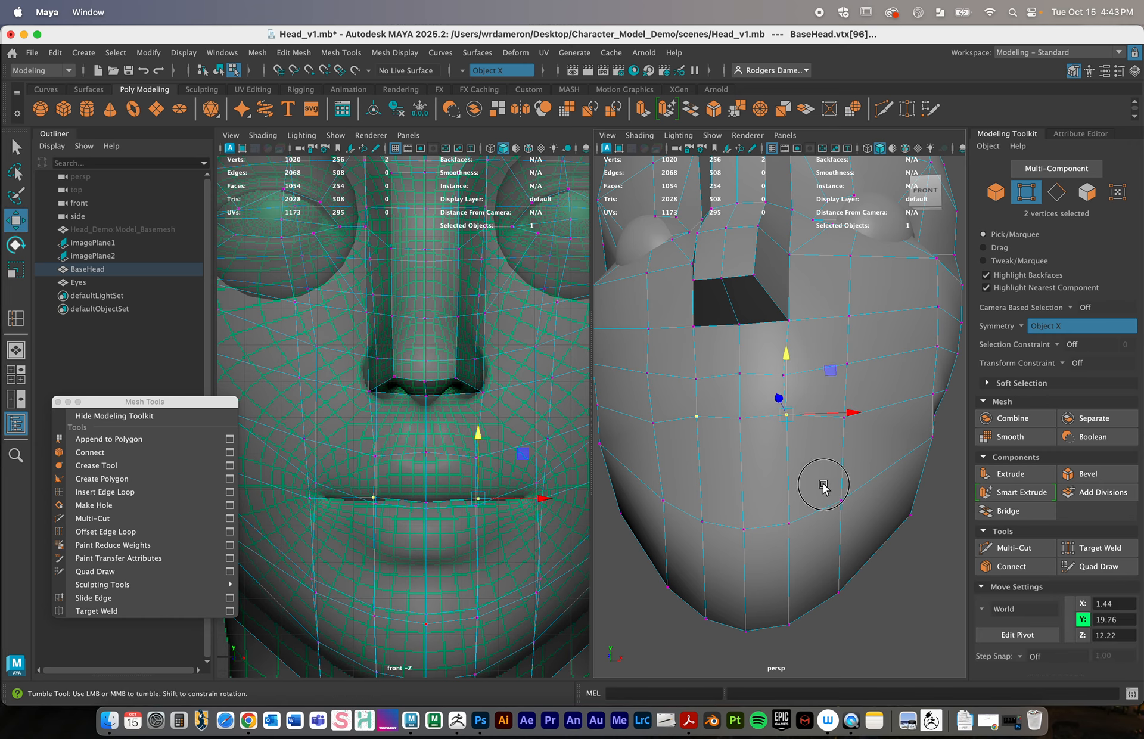
pyautogui.keyDown('alt'); pyautogui.moveTo(816, 485); pyautogui.dragTo(812, 490); pyautogui.keyUp('alt')
pyautogui.moveTo(479, 436); pyautogui.dragTo(480, 436)
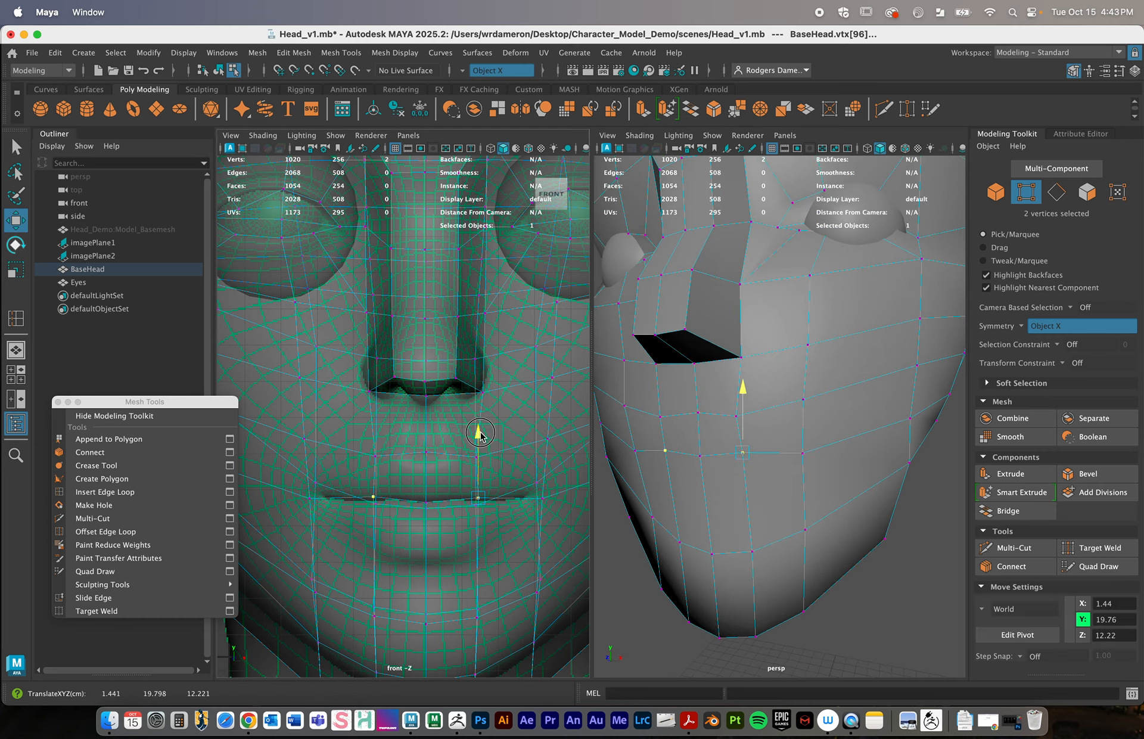
pyautogui.scroll(-10, 768, 437)
pyautogui.moveTo(817, 439)
pyautogui.keyDown('alt'); pyautogui.mouseDown()
pyautogui.moveTo(681, 450)
pyautogui.moveTo(810, 455)
pyautogui.mouseUp(); pyautogui.keyUp('alt')
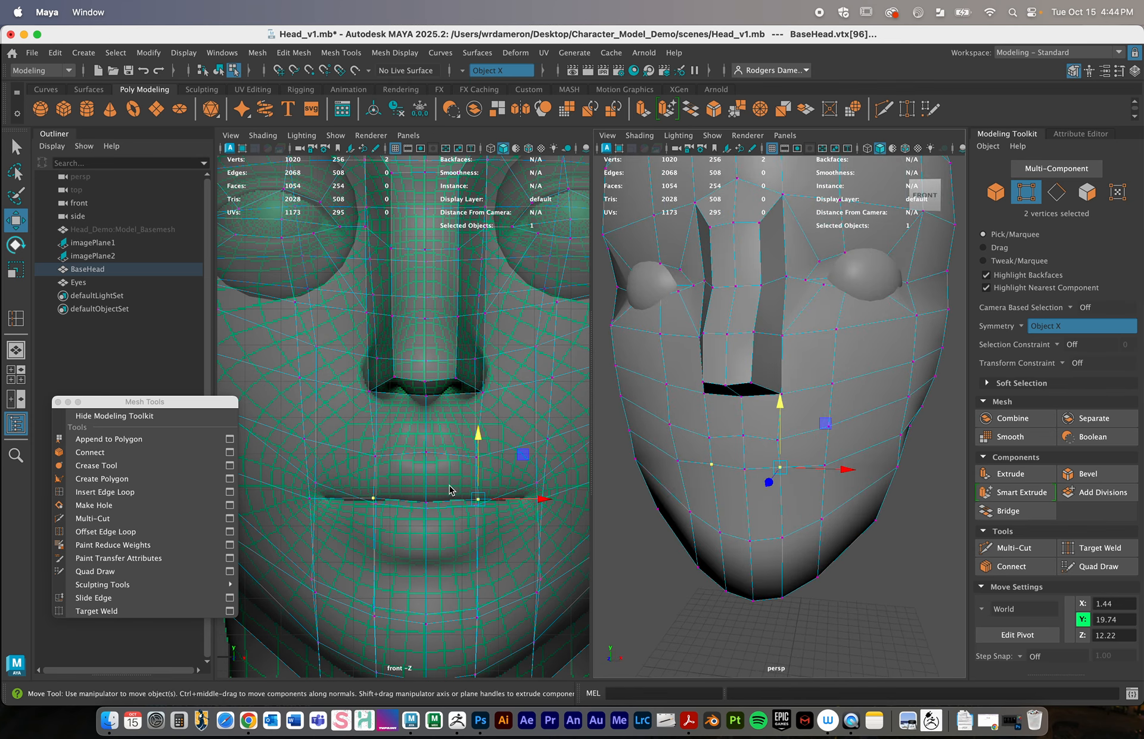
pyautogui.click(479, 434)
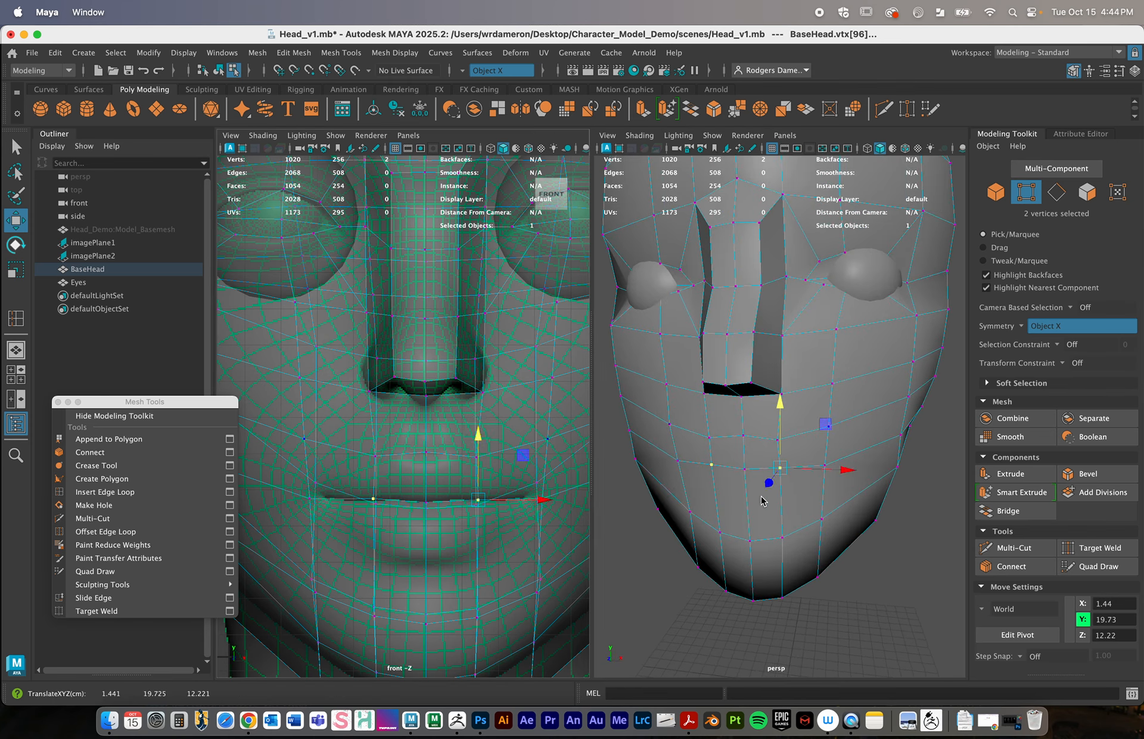
pyautogui.click(826, 465)
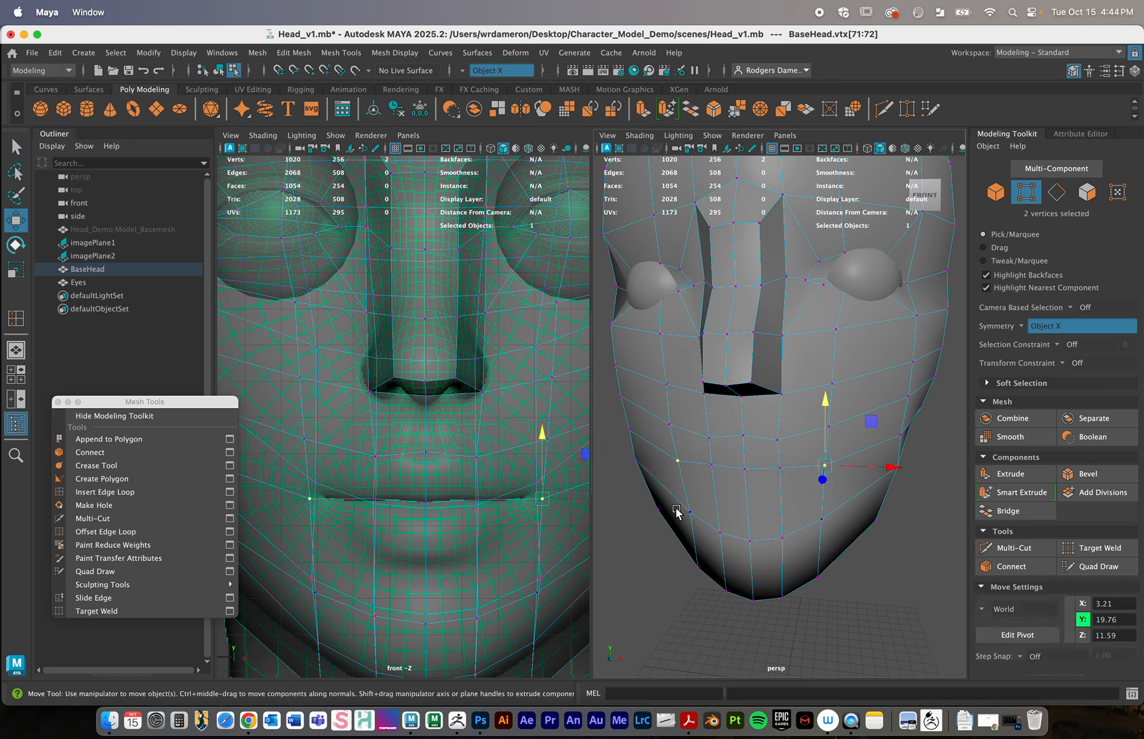
pyautogui.moveTo(541, 434); pyautogui.dragTo(539, 432)
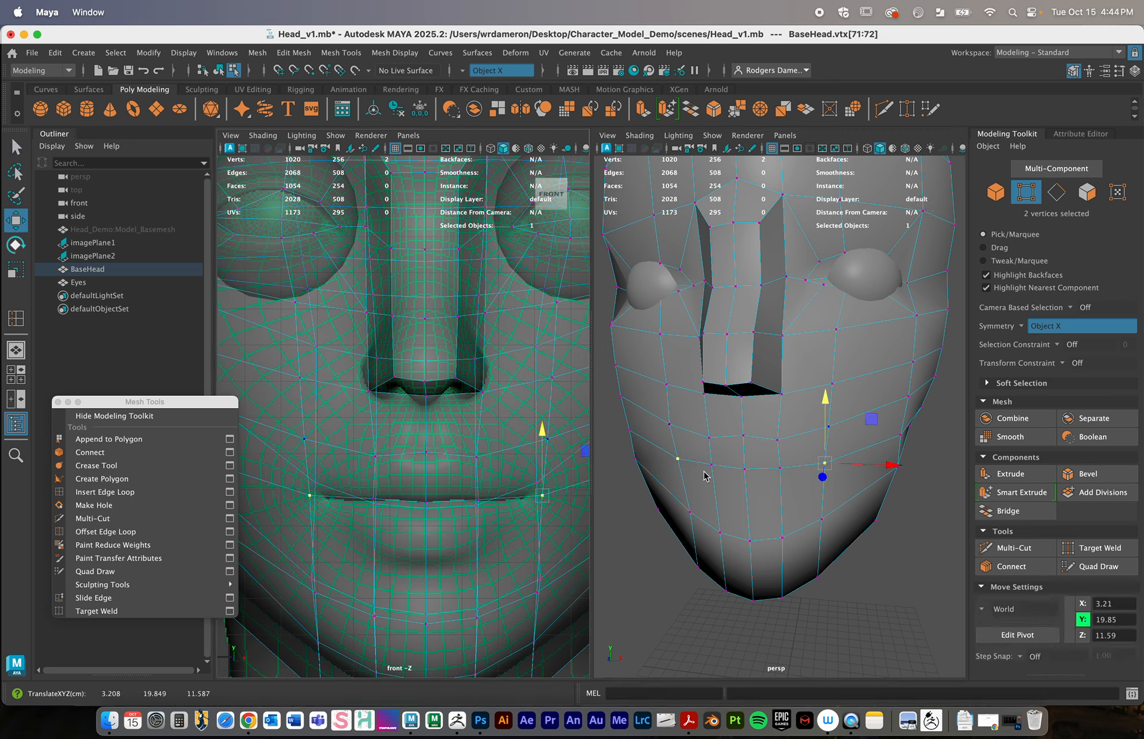
# Select the four front edges of the loop just above BaseHead's chin and move them upward with Slide Edge
pyautogui.keyDown('alt'); pyautogui.moveTo(832, 499); pyautogui.dragTo(772, 490); pyautogui.keyUp('alt')
pyautogui.scroll(-5, 822, 501)
pyautogui.moveTo(738, 471); pyautogui.dragTo(747, 260, button='right')
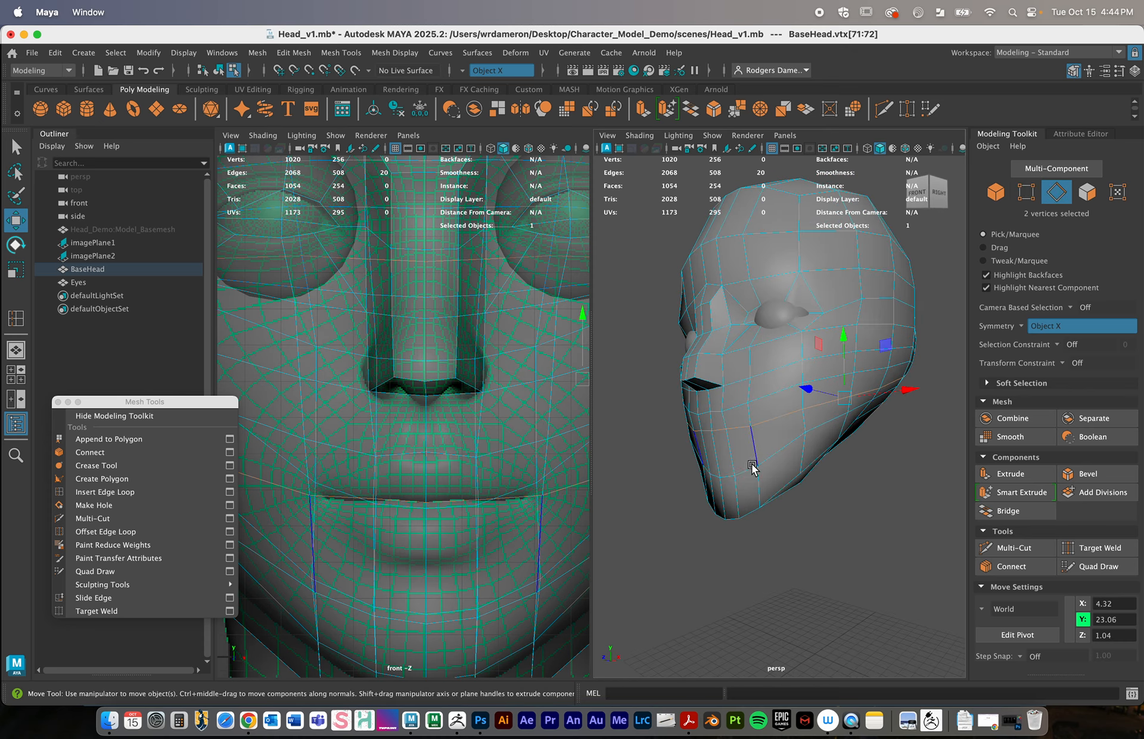
pyautogui.keyDown('alt'); pyautogui.moveTo(753, 468); pyautogui.dragTo(754, 476); pyautogui.keyUp('alt')
pyautogui.click(754, 477)
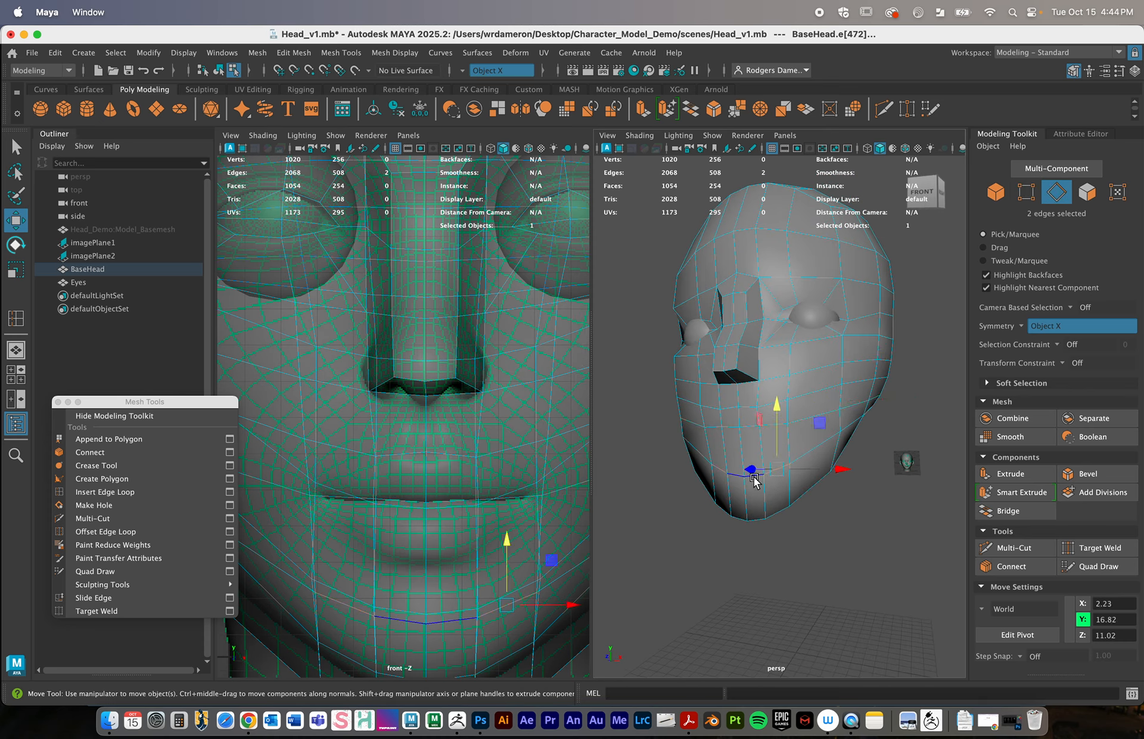
pyautogui.press('q')
pyautogui.keyDown('alt'); pyautogui.moveTo(782, 504); pyautogui.dragTo(713, 486); pyautogui.keyUp('alt')
pyautogui.keyDown('alt'); pyautogui.moveTo(458, 559); pyautogui.dragTo(423, 520, button='middle'); pyautogui.keyUp('alt')
pyautogui.keyDown('alt'); pyautogui.moveTo(424, 519); pyautogui.dragTo(391, 523, button='right'); pyautogui.keyUp('alt')
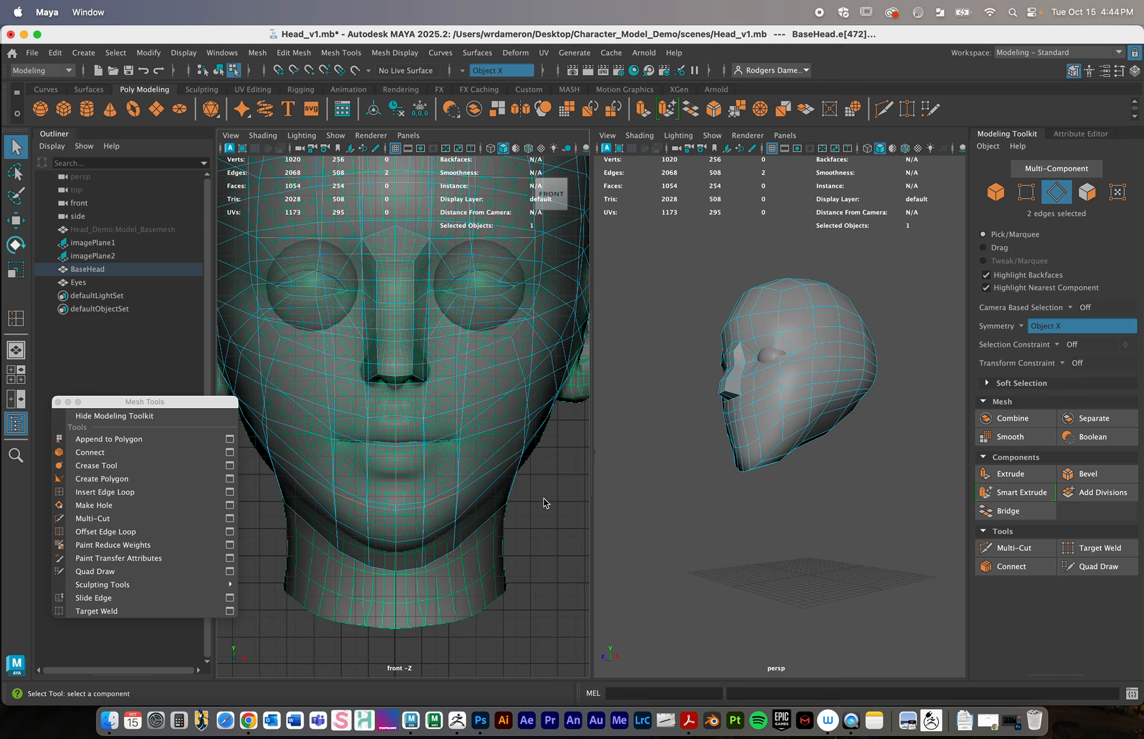
pyautogui.keyDown('alt'); pyautogui.moveTo(727, 468); pyautogui.dragTo(745, 508); pyautogui.keyUp('alt')
pyautogui.keyDown('shift'); pyautogui.click(772, 451); pyautogui.keyUp('shift')
pyautogui.click(93, 598)
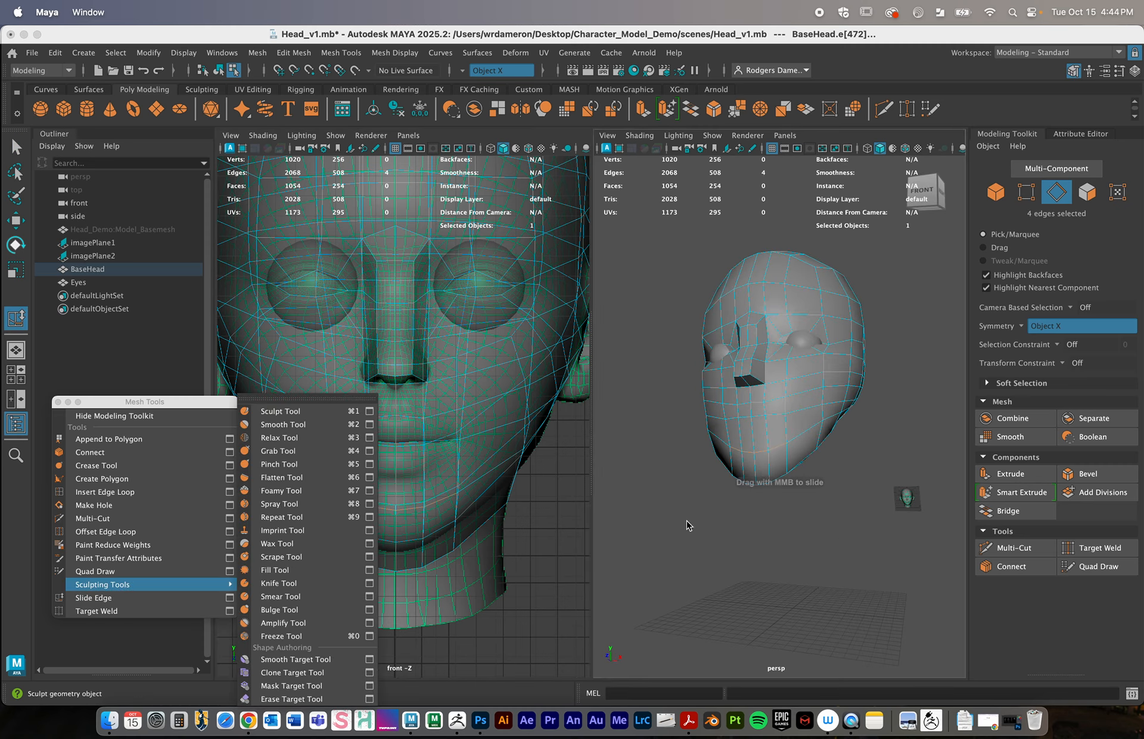
pyautogui.click(759, 449)
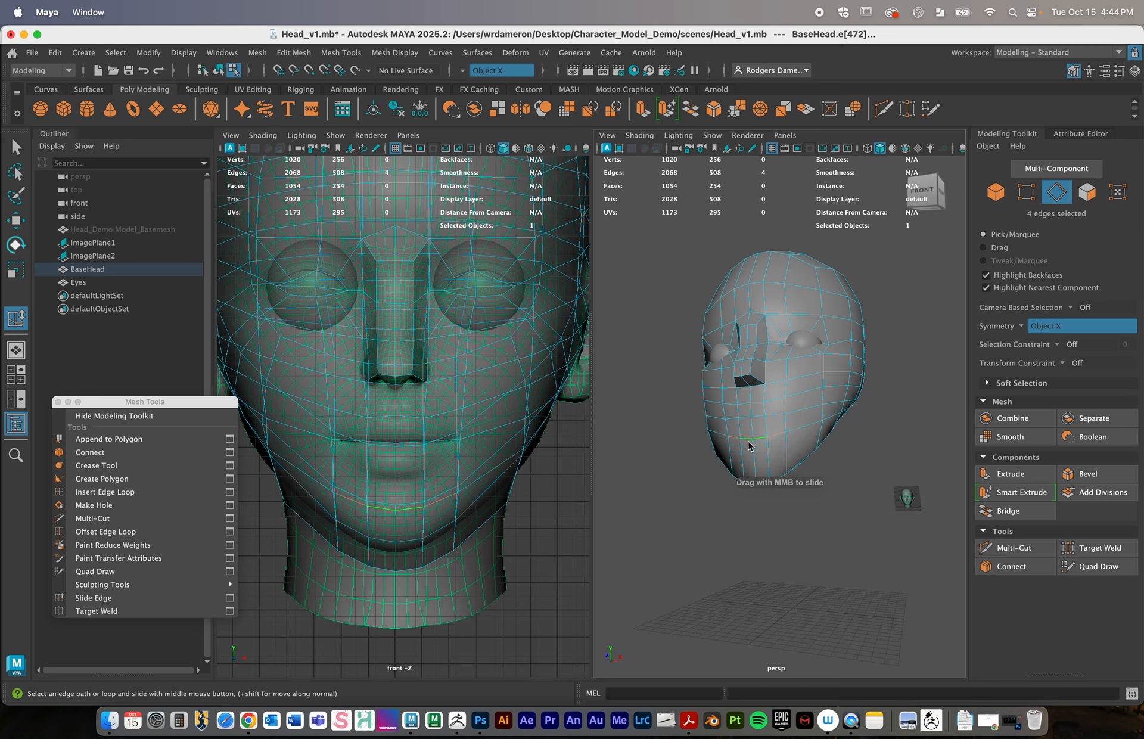
pyautogui.moveTo(746, 445)
pyautogui.keyDown('alt'); pyautogui.mouseDown()
pyautogui.moveTo(784, 460)
pyautogui.moveTo(756, 460)
pyautogui.moveTo(766, 455)
pyautogui.mouseUp(); pyautogui.keyUp('alt')
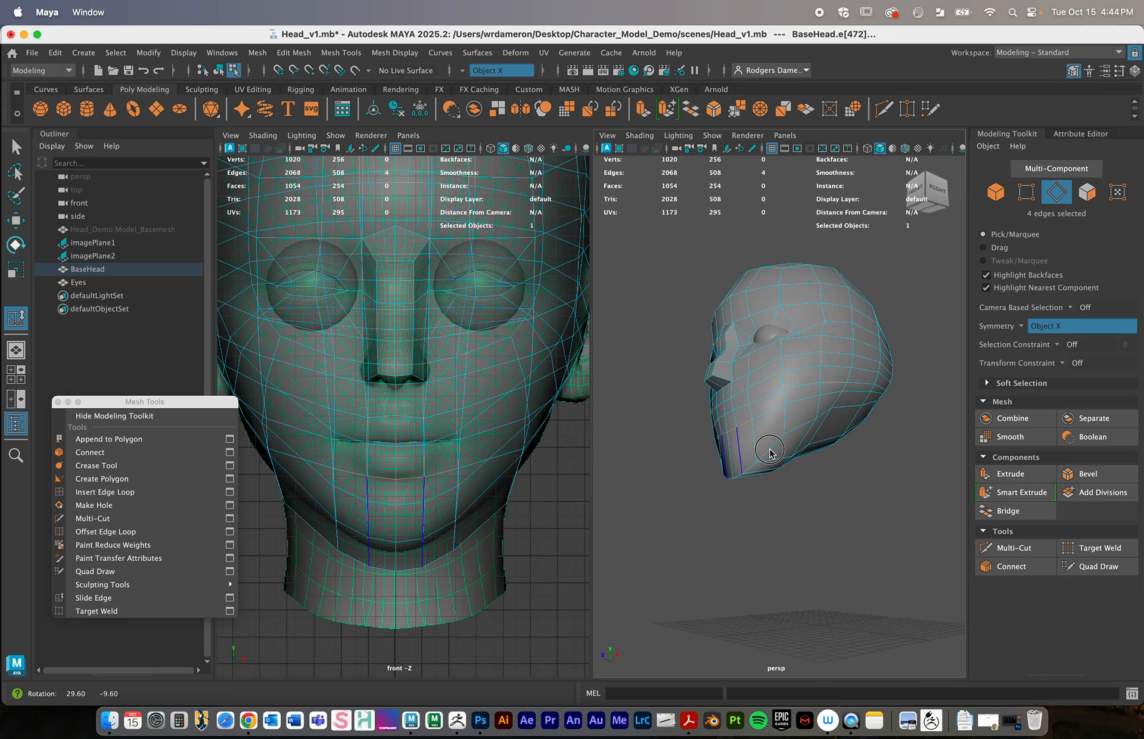
pyautogui.keyDown('alt'); pyautogui.moveTo(766, 455); pyautogui.dragTo(781, 475, button='right'); pyautogui.keyUp('alt')
# Return to object mode and preview BaseHead smoothed, examining the mouth and chin against the front reference and in perspective
pyautogui.moveTo(421, 440); pyautogui.dragTo(511, 244, button='right')
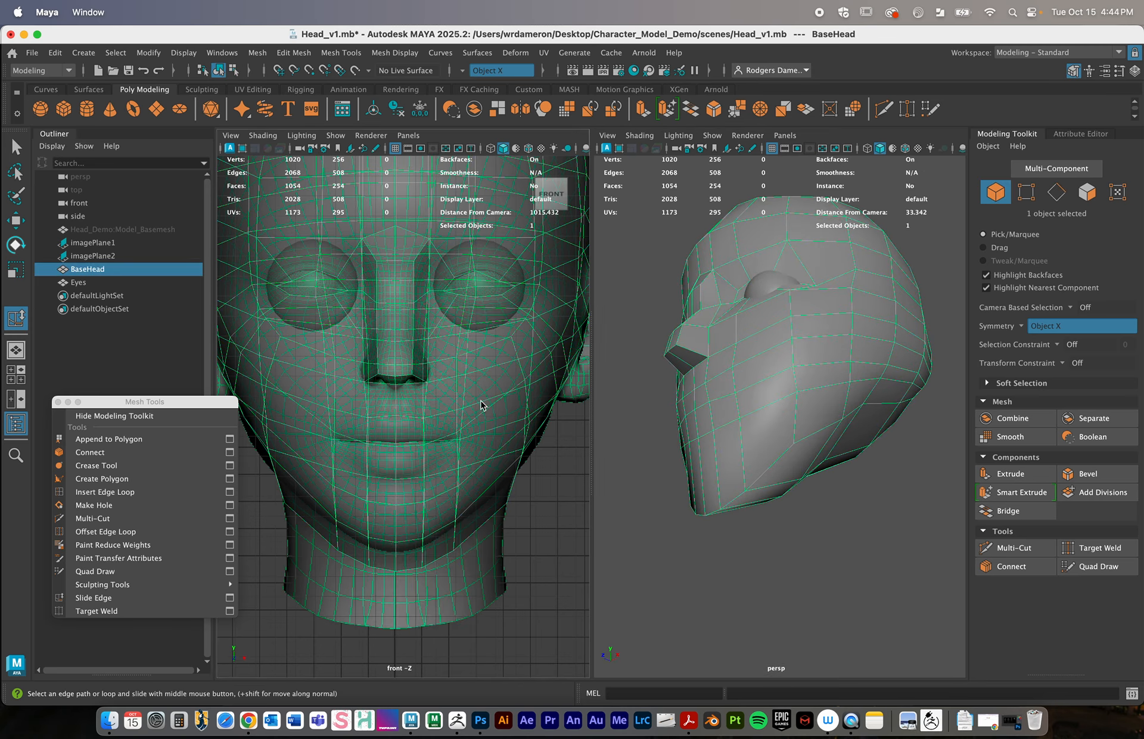
pyautogui.keyDown('alt'); pyautogui.moveTo(516, 460); pyautogui.dragTo(429, 463, button='right'); pyautogui.keyUp('alt')
pyautogui.keyDown('alt'); pyautogui.moveTo(429, 463); pyautogui.dragTo(389, 460); pyautogui.keyUp('alt')
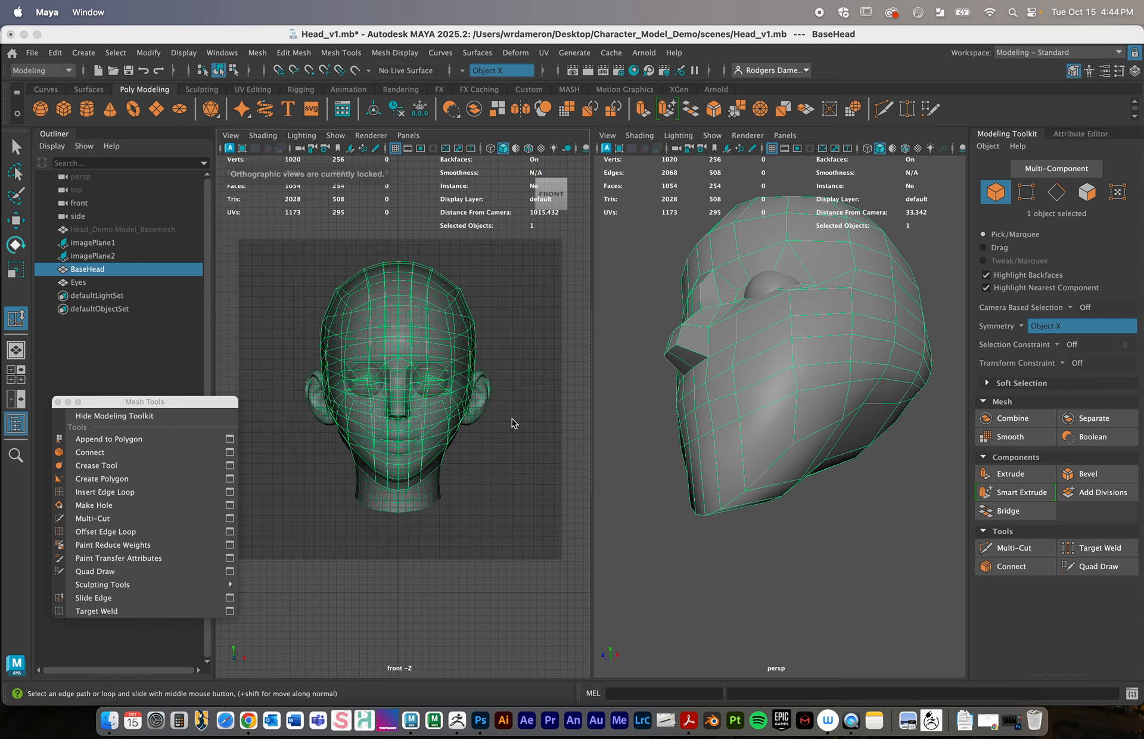
pyautogui.press('3')
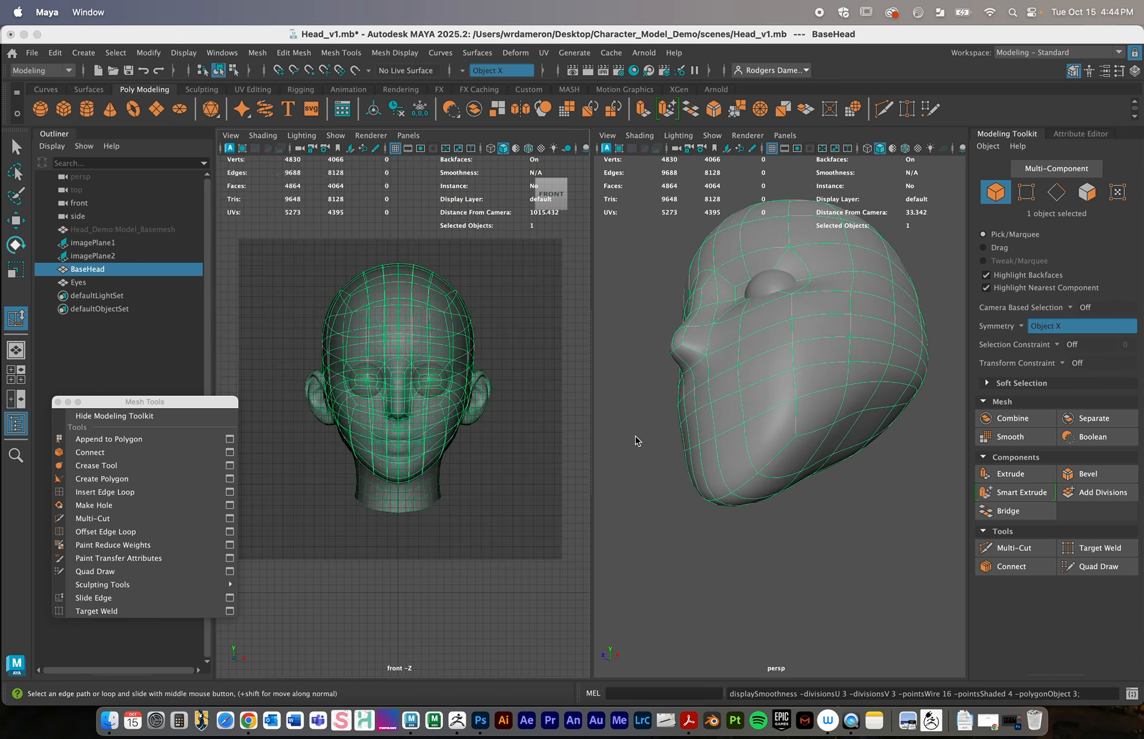
pyautogui.scroll(10, 478, 447)
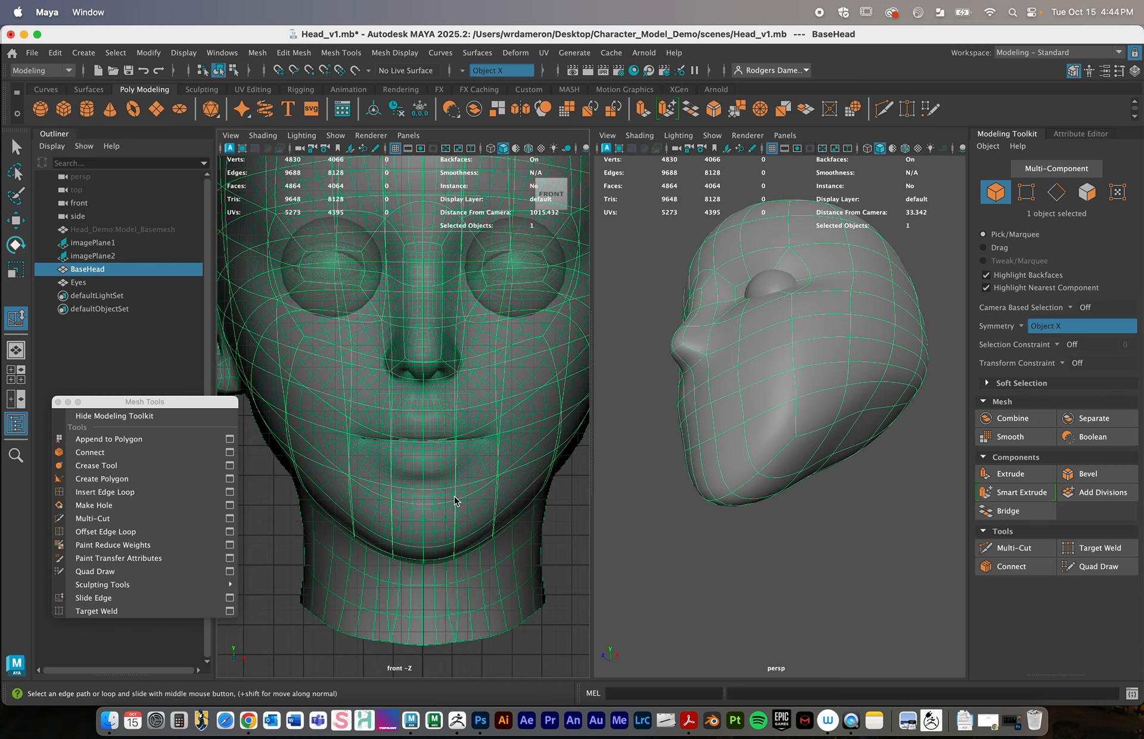
pyautogui.keyDown('alt'); pyautogui.moveTo(847, 427); pyautogui.dragTo(860, 453); pyautogui.keyUp('alt')
pyautogui.keyDown('alt'); pyautogui.moveTo(861, 452); pyautogui.dragTo(745, 437, button='right'); pyautogui.keyUp('alt')
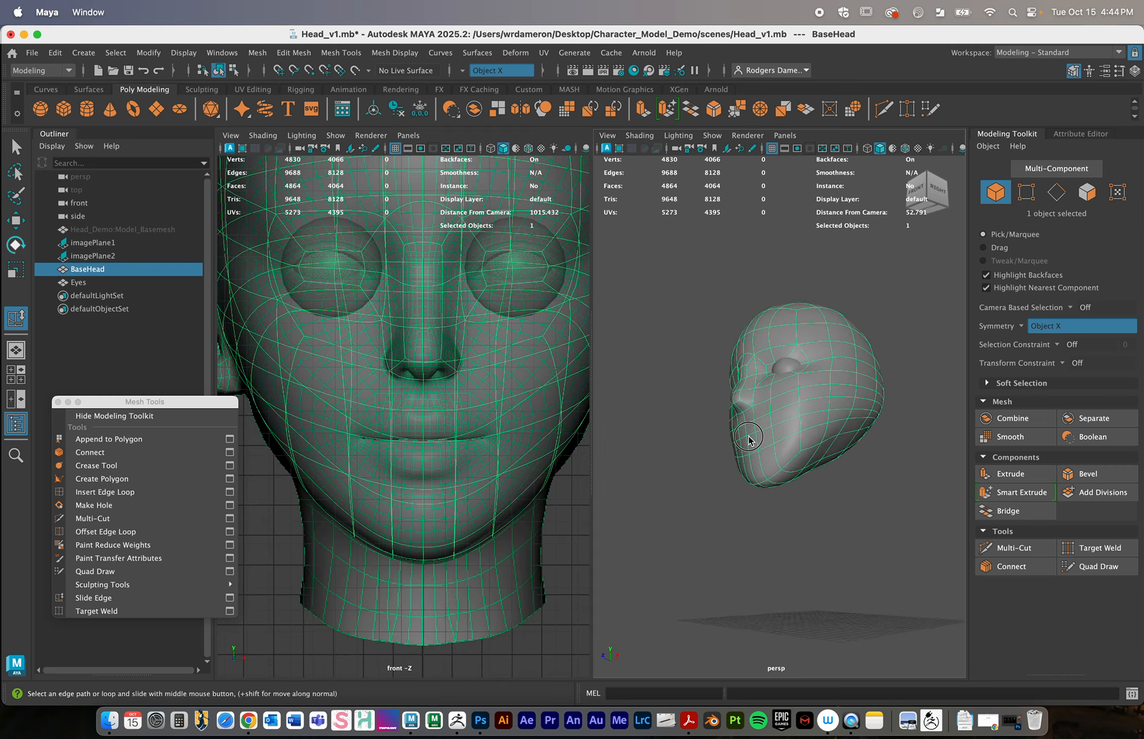
pyautogui.keyDown('alt'); pyautogui.moveTo(745, 437); pyautogui.dragTo(780, 452); pyautogui.keyUp('alt')
pyautogui.keyDown('alt'); pyautogui.moveTo(775, 454); pyautogui.dragTo(804, 464, button='right'); pyautogui.keyUp('alt')
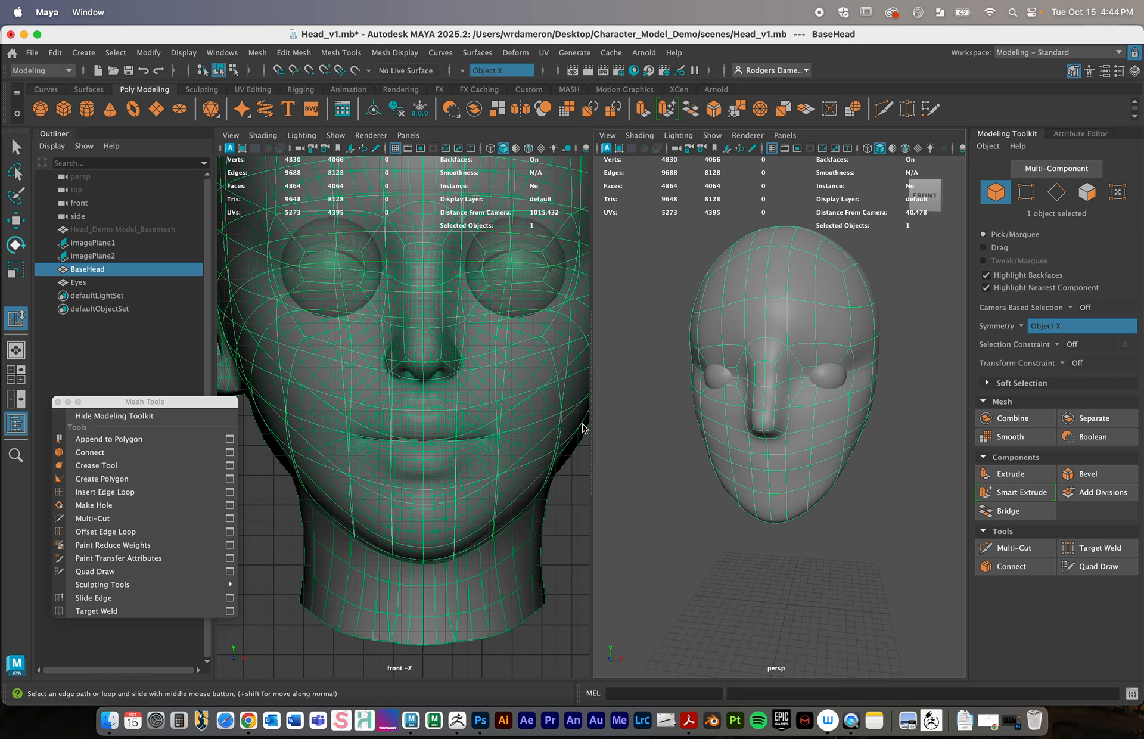
# Switch BaseHead to face selection and select the two centre faces just above the lip line
pyautogui.moveTo(764, 460); pyautogui.dragTo(763, 332, button='right')
pyautogui.click(767, 462)
pyautogui.click(765, 464)
pyautogui.keyDown('shift'); pyautogui.click(799, 461); pyautogui.keyUp('shift')
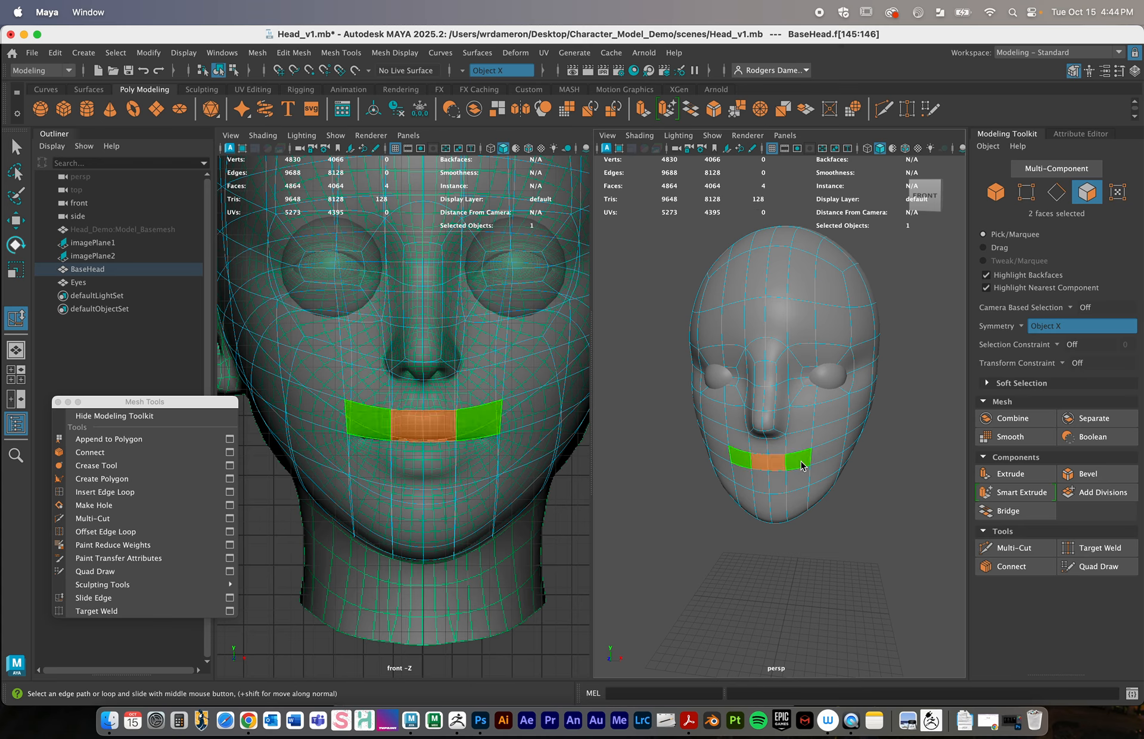
pyautogui.keyDown('shift'); pyautogui.click(797, 478); pyautogui.keyUp('shift')
pyautogui.keyDown('shift'); pyautogui.click(778, 482); pyautogui.keyUp('shift')
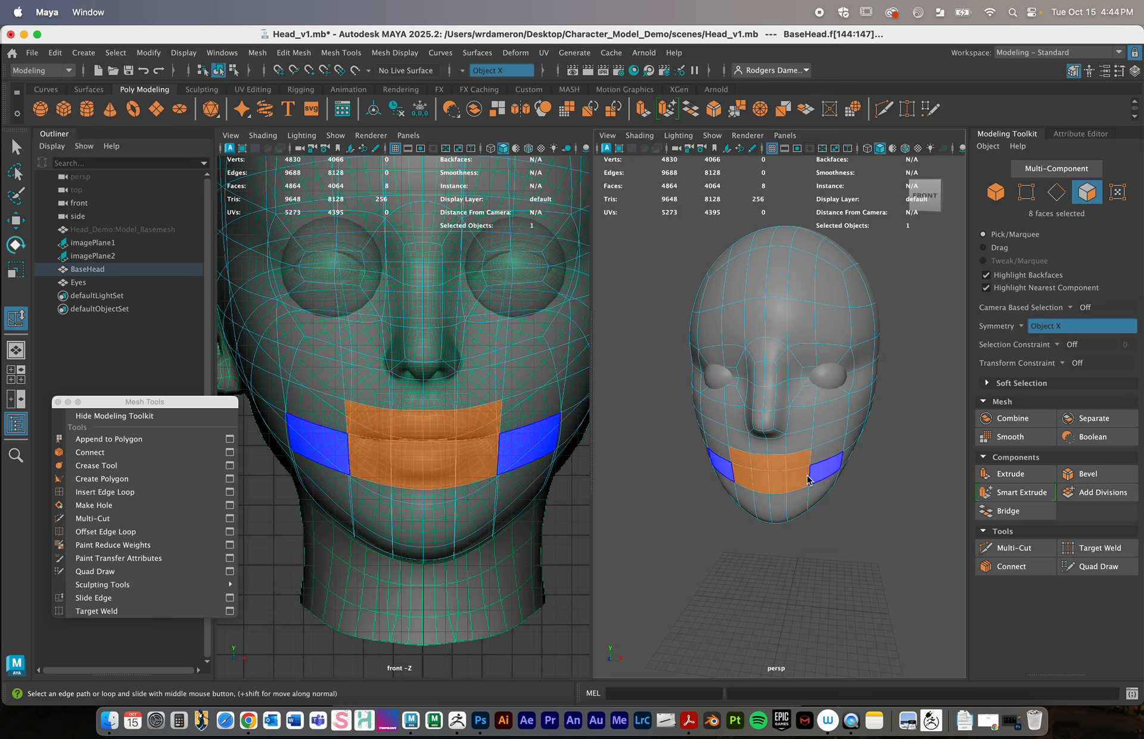
pyautogui.click(780, 465)
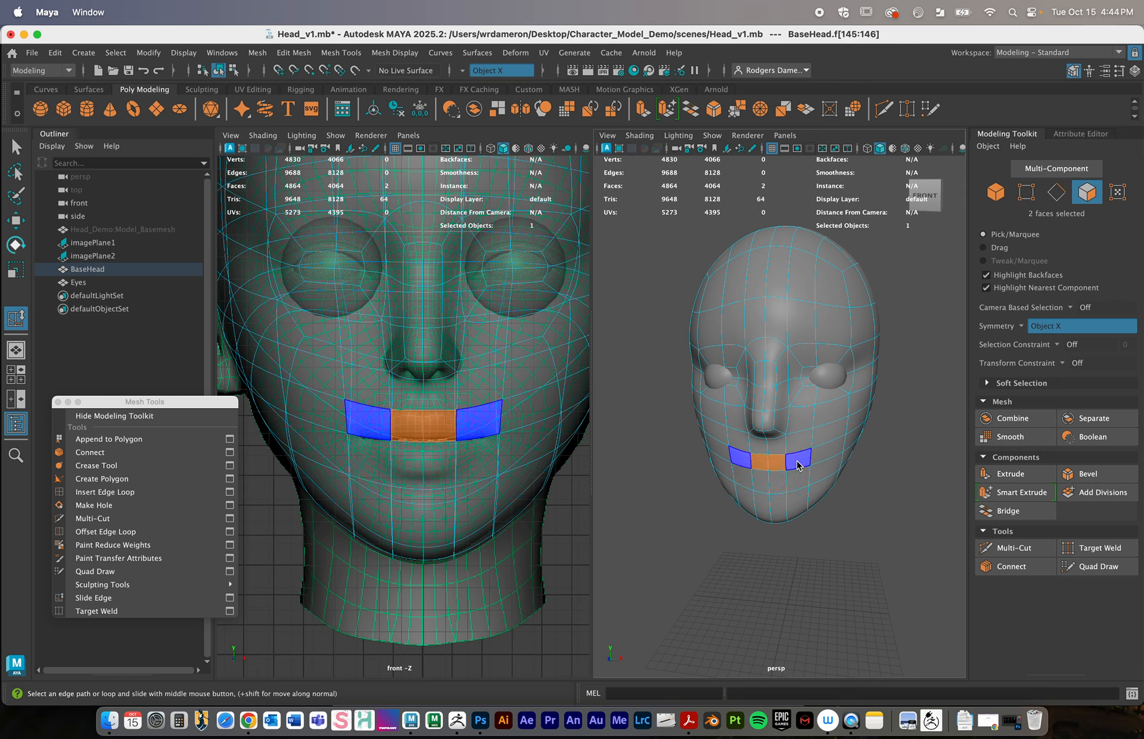
# Try adding the surrounding faces to the mouth selection, then extruding all ten and scaling them inward
pyautogui.keyDown('shift'); pyautogui.click(797, 465); pyautogui.keyUp('shift')
pyautogui.keyDown('shift'); pyautogui.click(801, 478); pyautogui.keyUp('shift')
pyautogui.keyDown('shift'); pyautogui.click(779, 480); pyautogui.keyUp('shift')
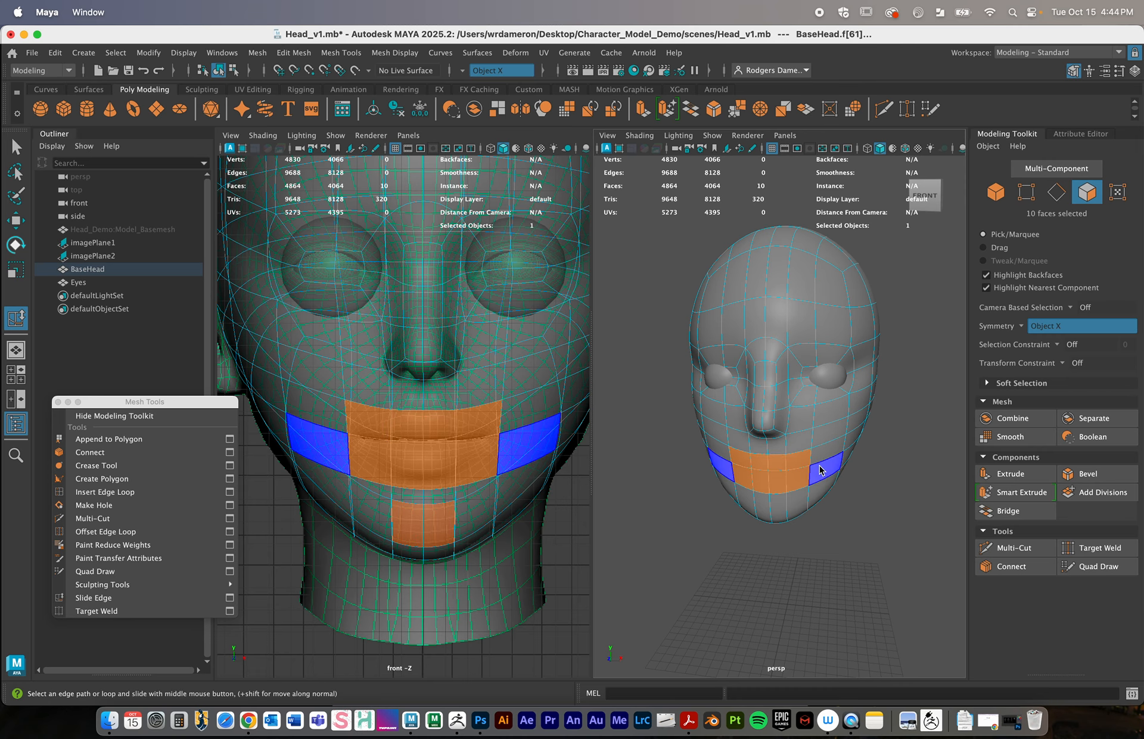
pyautogui.click(1023, 474)
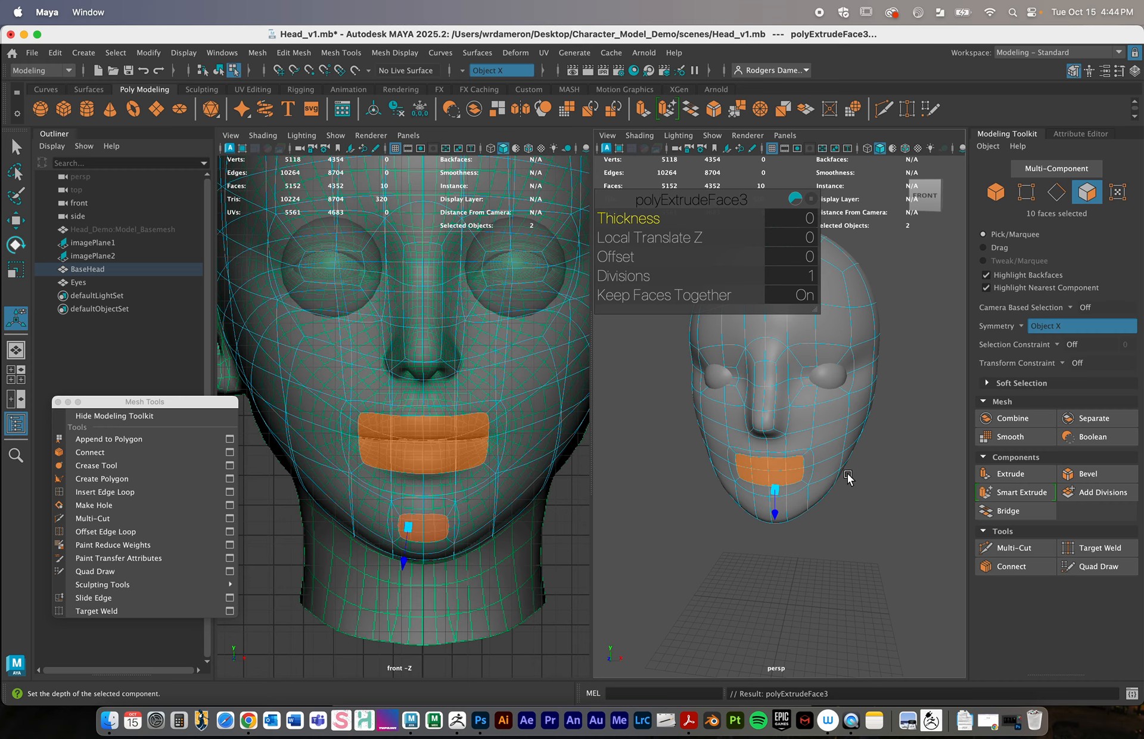
pyautogui.moveTo(783, 494); pyautogui.dragTo(752, 493)
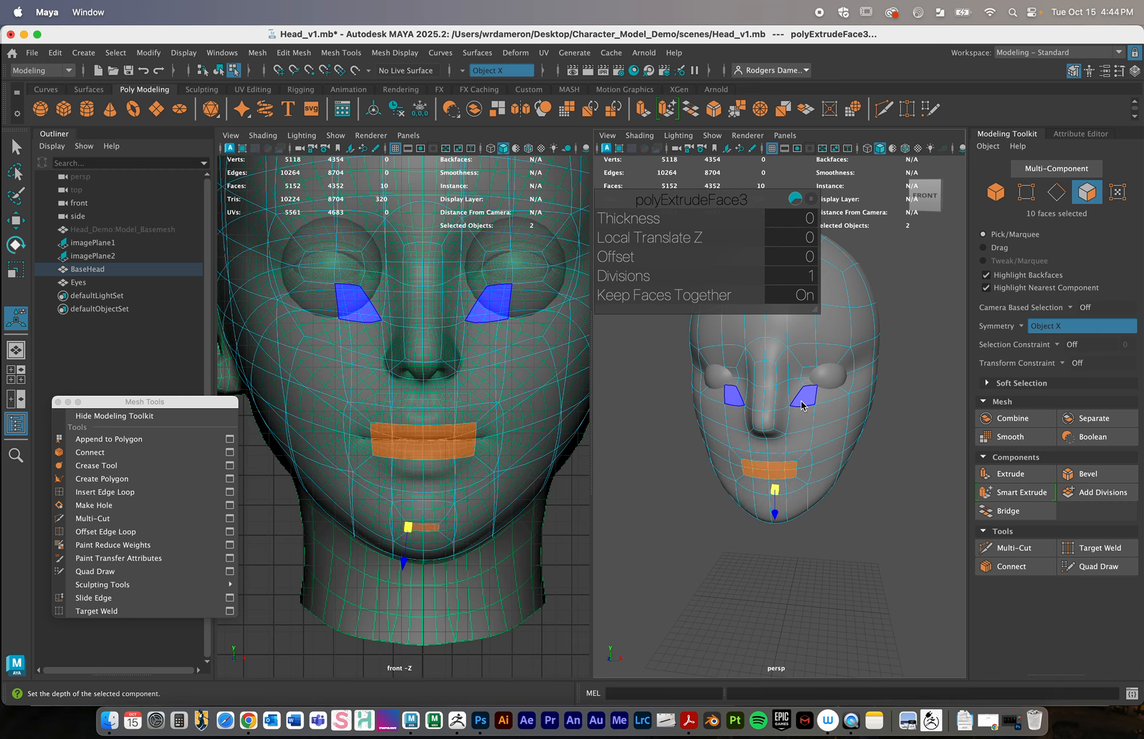
# Examine the extruded faces at the mouth and under the chin from the front, side and below
pyautogui.keyDown('alt'); pyautogui.moveTo(798, 402); pyautogui.dragTo(855, 399); pyautogui.keyUp('alt')
pyautogui.keyDown('alt'); pyautogui.moveTo(856, 401); pyautogui.dragTo(792, 426, button='right'); pyautogui.keyUp('alt')
pyautogui.keyDown('alt'); pyautogui.moveTo(791, 427); pyautogui.dragTo(820, 426); pyautogui.keyUp('alt')
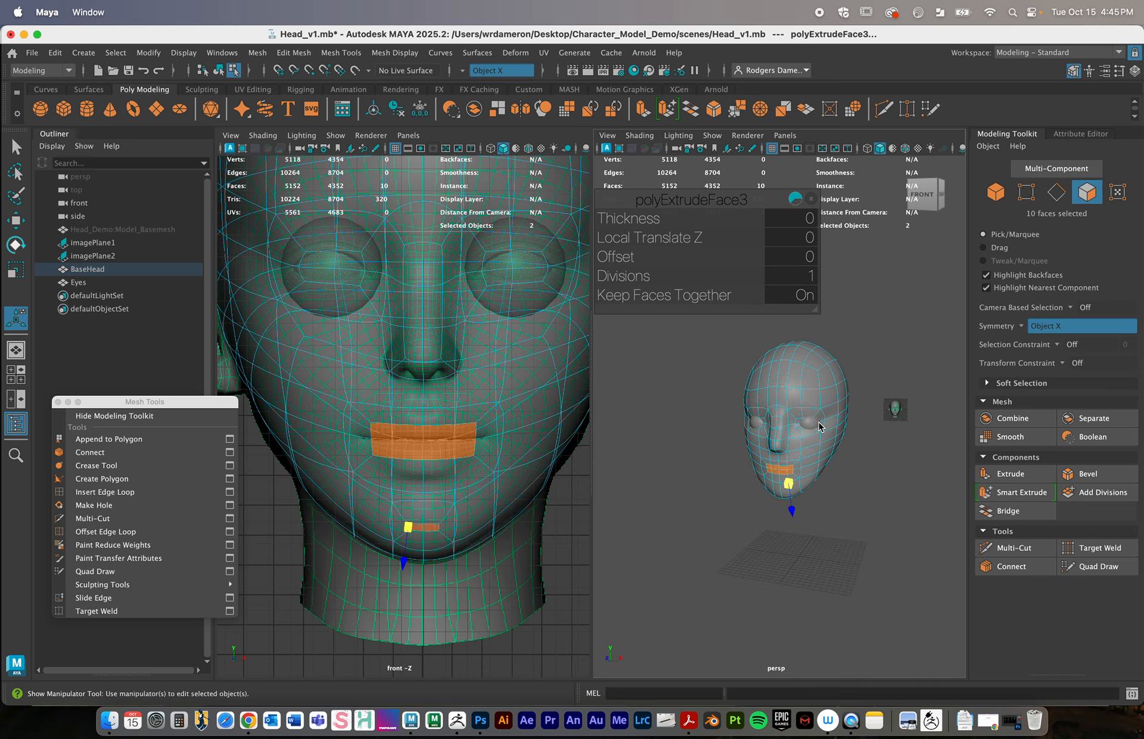
pyautogui.press('q')
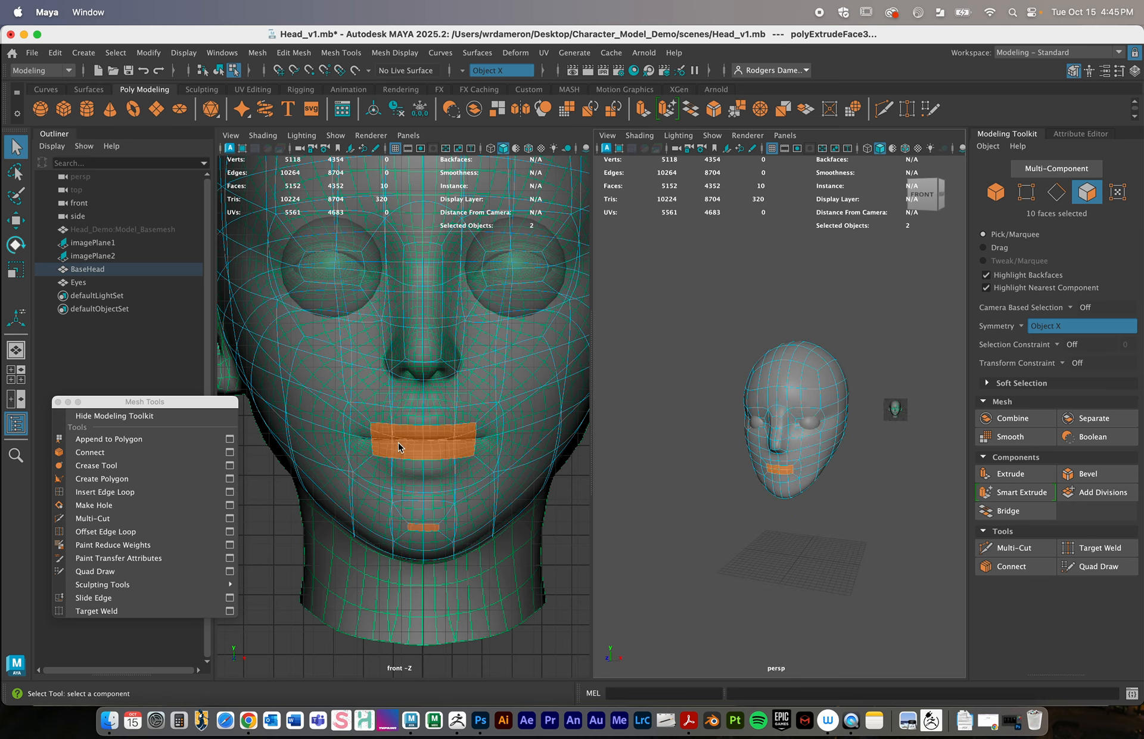
pyautogui.keyDown('alt'); pyautogui.moveTo(464, 444); pyautogui.dragTo(517, 441, button='right'); pyautogui.keyUp('alt')
pyautogui.keyDown('alt'); pyautogui.moveTo(744, 482); pyautogui.dragTo(789, 468); pyautogui.keyUp('alt')
pyautogui.scroll(5, 926, 470)
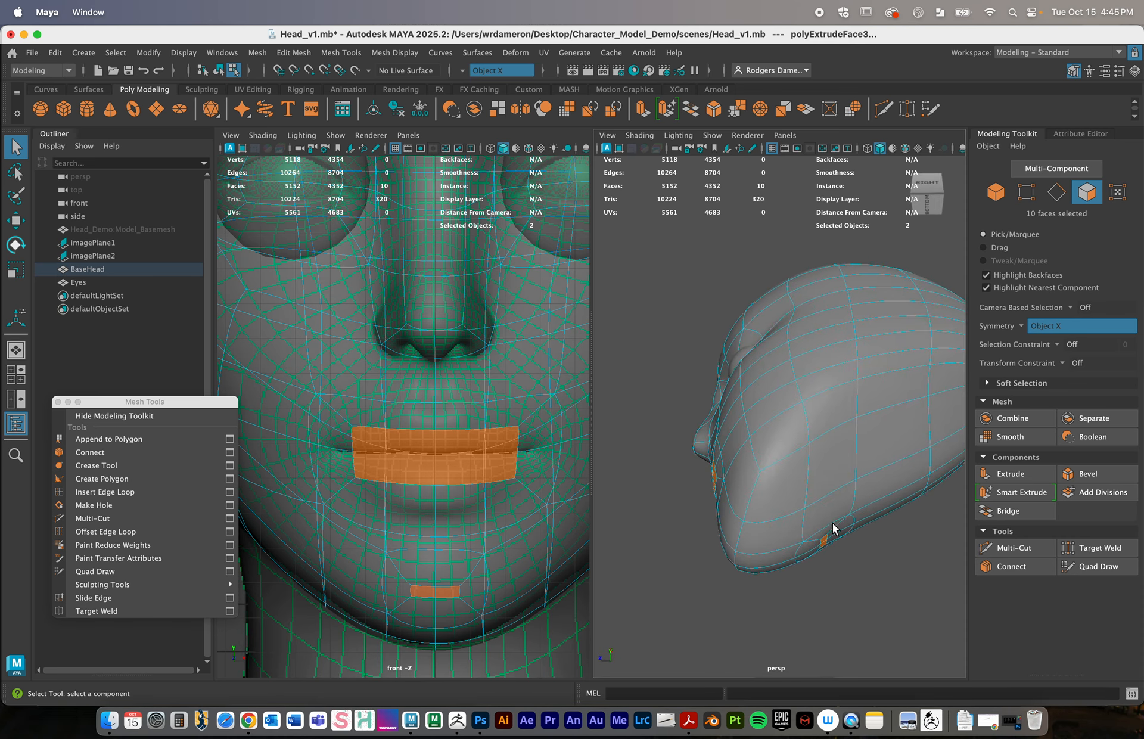
pyautogui.moveTo(832, 523)
pyautogui.keyDown('alt'); pyautogui.mouseDown()
pyautogui.moveTo(823, 527)
pyautogui.moveTo(844, 530)
pyautogui.mouseUp(); pyautogui.keyUp('alt')
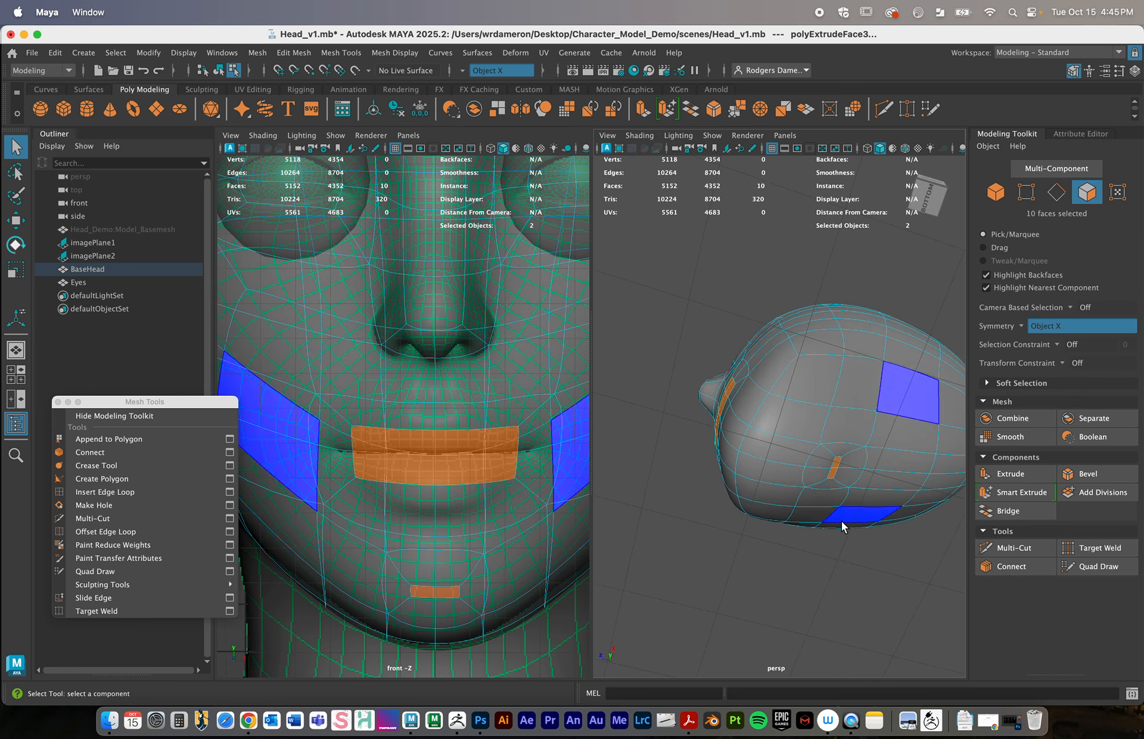
# Undo the extrusion and the face selections that led up to it
pyautogui.press('super+z')
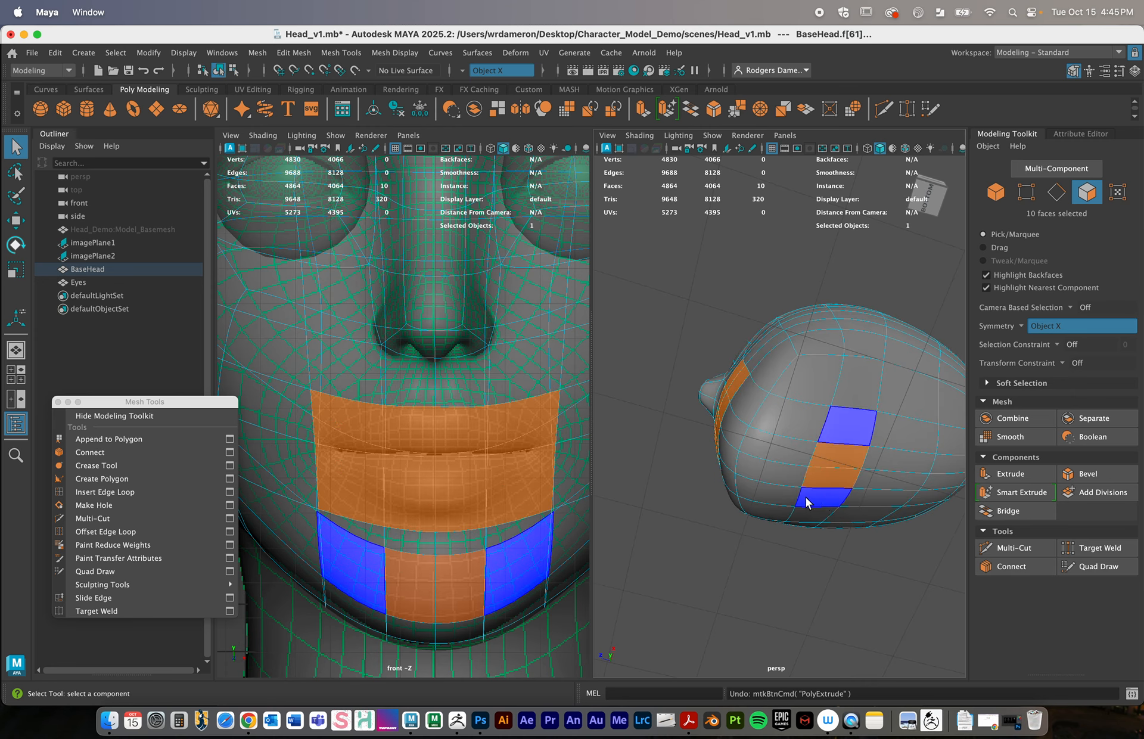
pyautogui.press('super+z')
pyautogui.press('super+z')
pyautogui.press('super+z')
pyautogui.press('super+z')
# Extend the selection to the block of eight faces around the mouth, leaving out the chin underside
pyautogui.keyDown('alt'); pyautogui.moveTo(764, 474); pyautogui.dragTo(877, 515); pyautogui.keyUp('alt')
pyautogui.keyDown('shift'); pyautogui.click(798, 481); pyautogui.keyUp('shift')
pyautogui.keyDown('shift'); pyautogui.click(769, 504); pyautogui.keyUp('shift')
pyautogui.keyDown('shift'); pyautogui.click(804, 497); pyautogui.keyUp('shift')
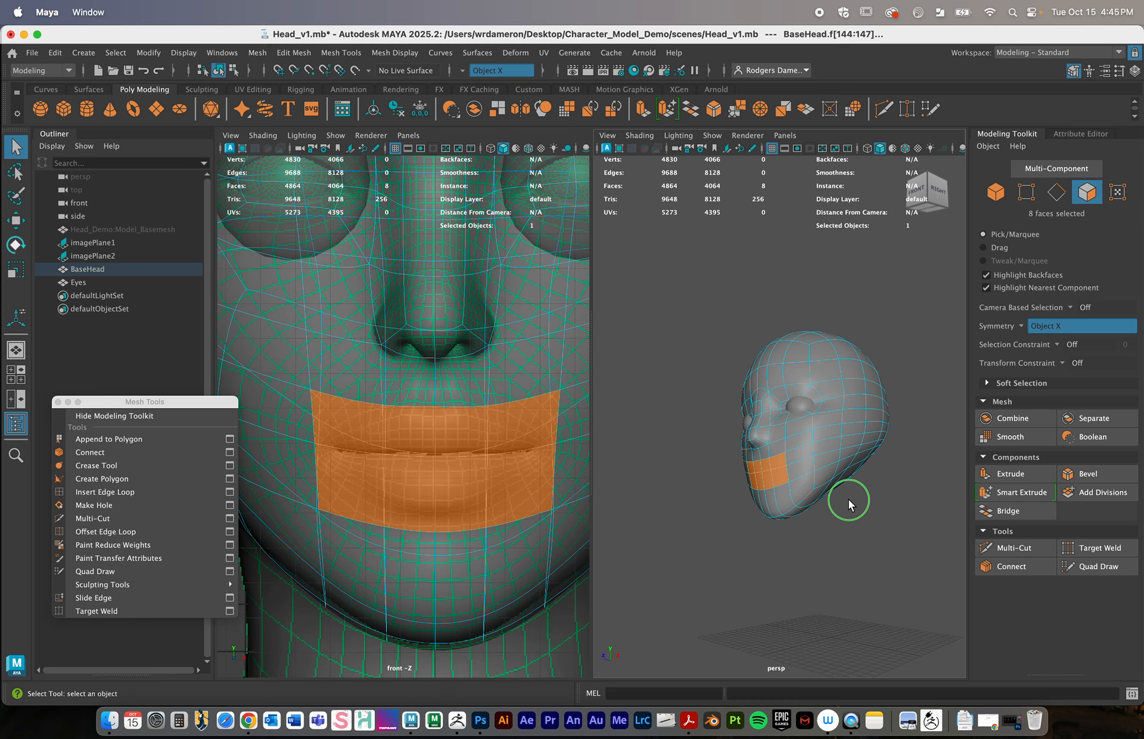
# Extrude the eight mouth faces together and scale them inward to form a ring around the lip line
pyautogui.moveTo(848, 499)
pyautogui.keyDown('alt'); pyautogui.mouseDown()
pyautogui.moveTo(795, 501)
pyautogui.moveTo(775, 488)
pyautogui.moveTo(848, 497)
pyautogui.mouseUp(); pyautogui.keyUp('alt')
pyautogui.press('4')
pyautogui.keyDown('alt'); pyautogui.moveTo(819, 486); pyautogui.dragTo(832, 476, button='right'); pyautogui.keyUp('alt')
pyautogui.moveTo(833, 479)
pyautogui.keyDown('alt'); pyautogui.mouseDown()
pyautogui.moveTo(830, 416)
pyautogui.moveTo(804, 502)
pyautogui.moveTo(836, 503)
pyautogui.moveTo(804, 511)
pyautogui.mouseUp(); pyautogui.keyUp('alt')
pyautogui.press('5')
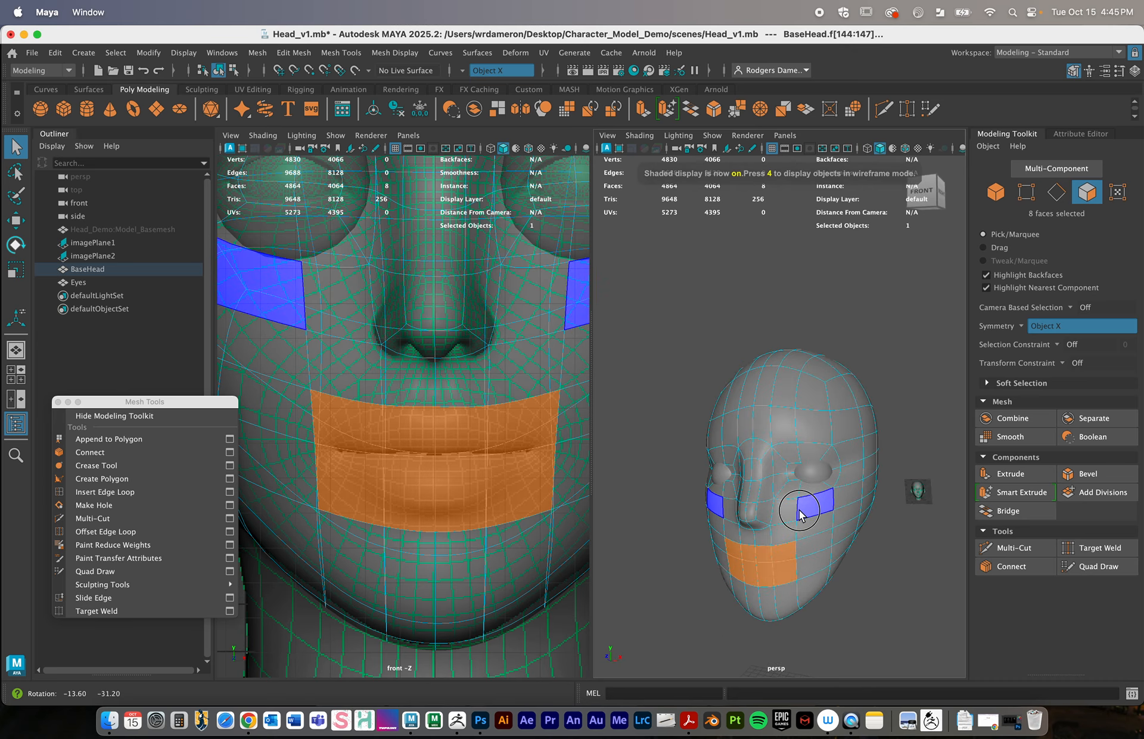
pyautogui.click(1005, 492)
pyautogui.moveTo(735, 546); pyautogui.dragTo(712, 554)
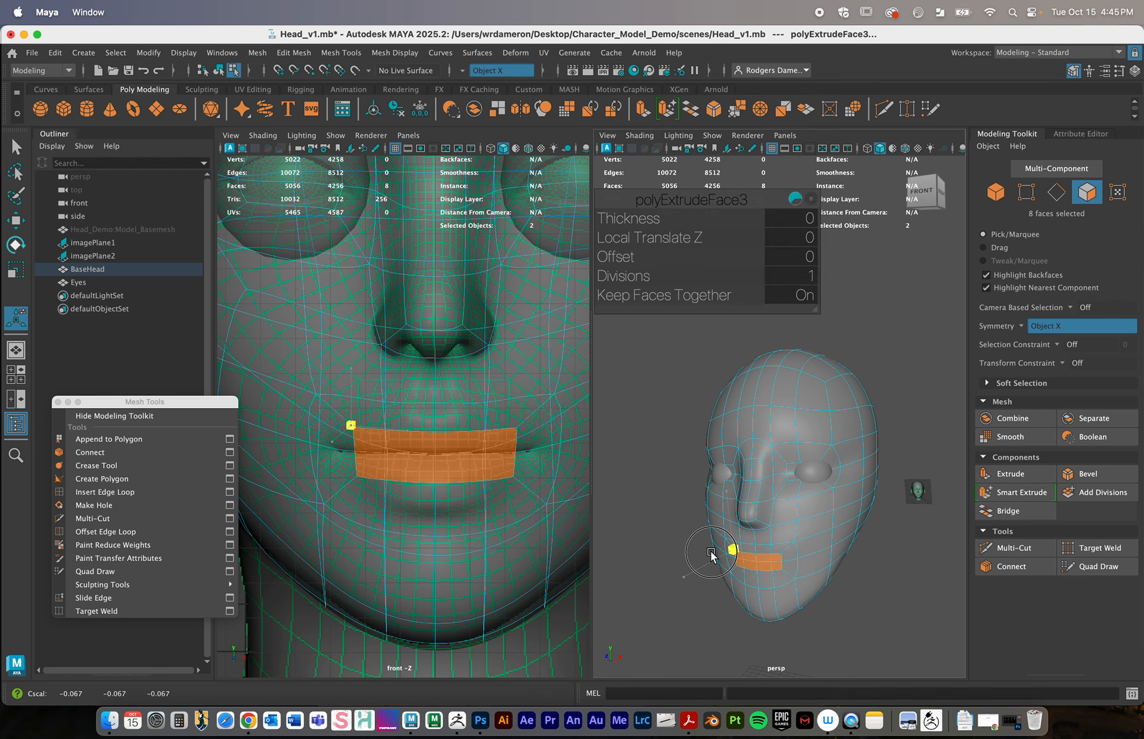
pyautogui.press('q')
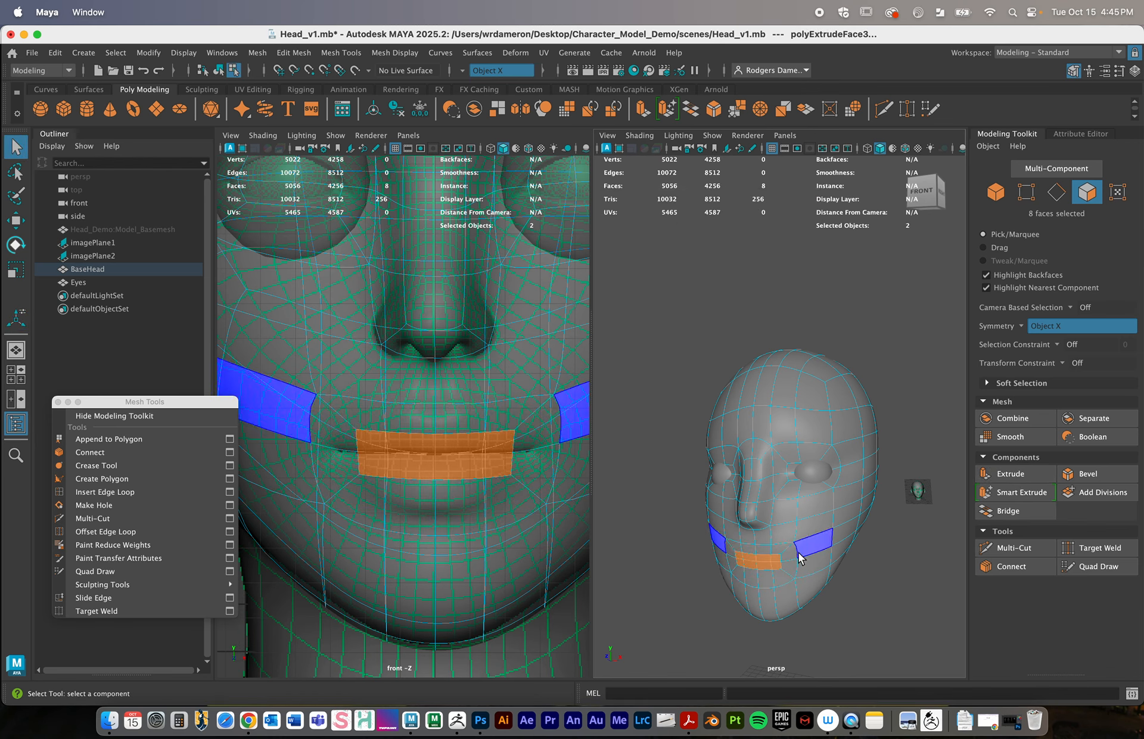
# Select the four corner vertices of the inner mouth patch and move them slightly outward along X
pyautogui.press('f')
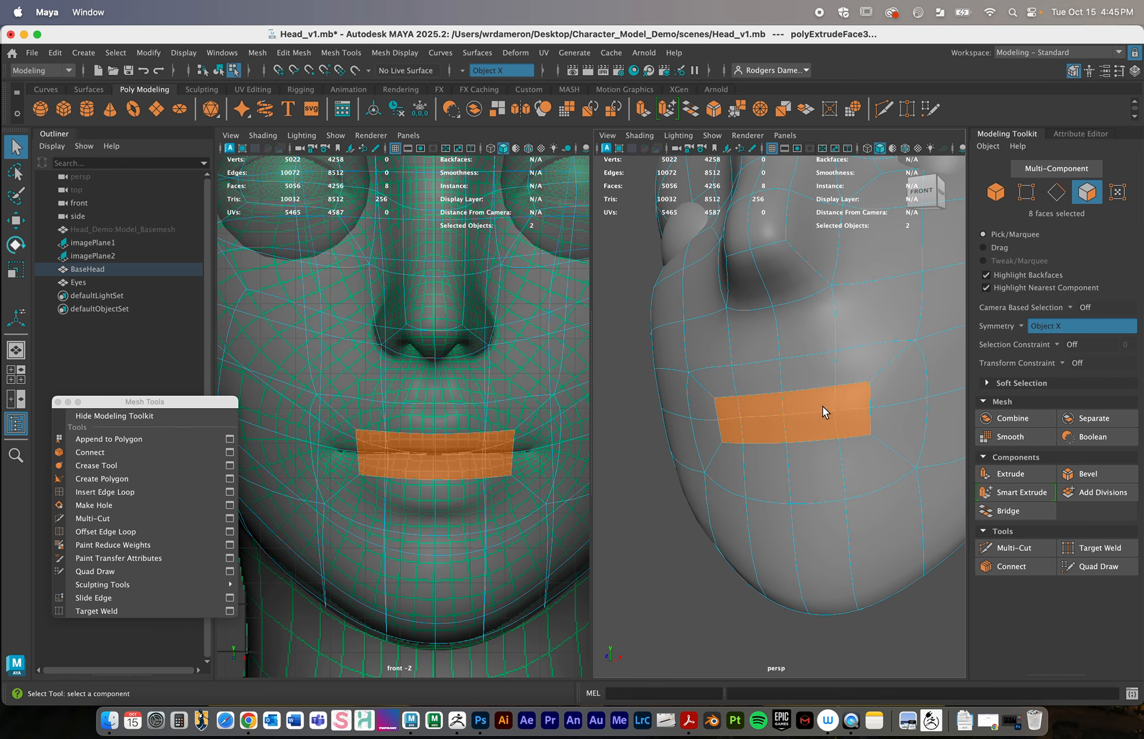
pyautogui.moveTo(871, 370); pyautogui.dragTo(862, 396, button='right')
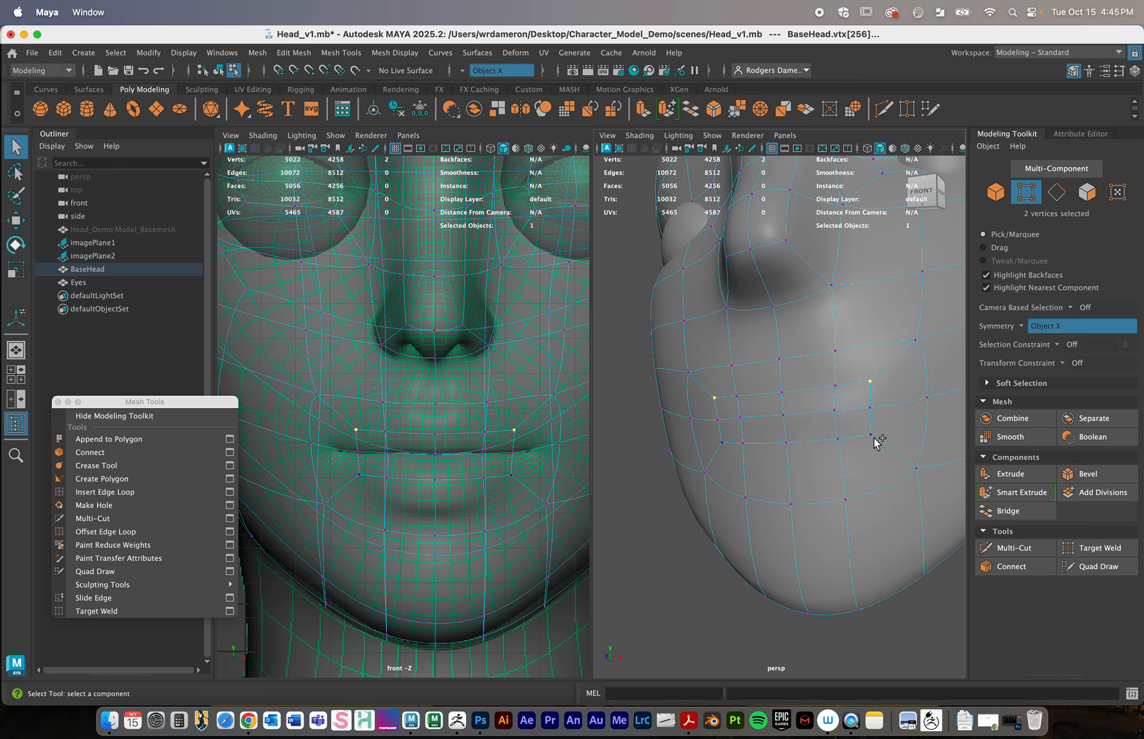
pyautogui.press('w')
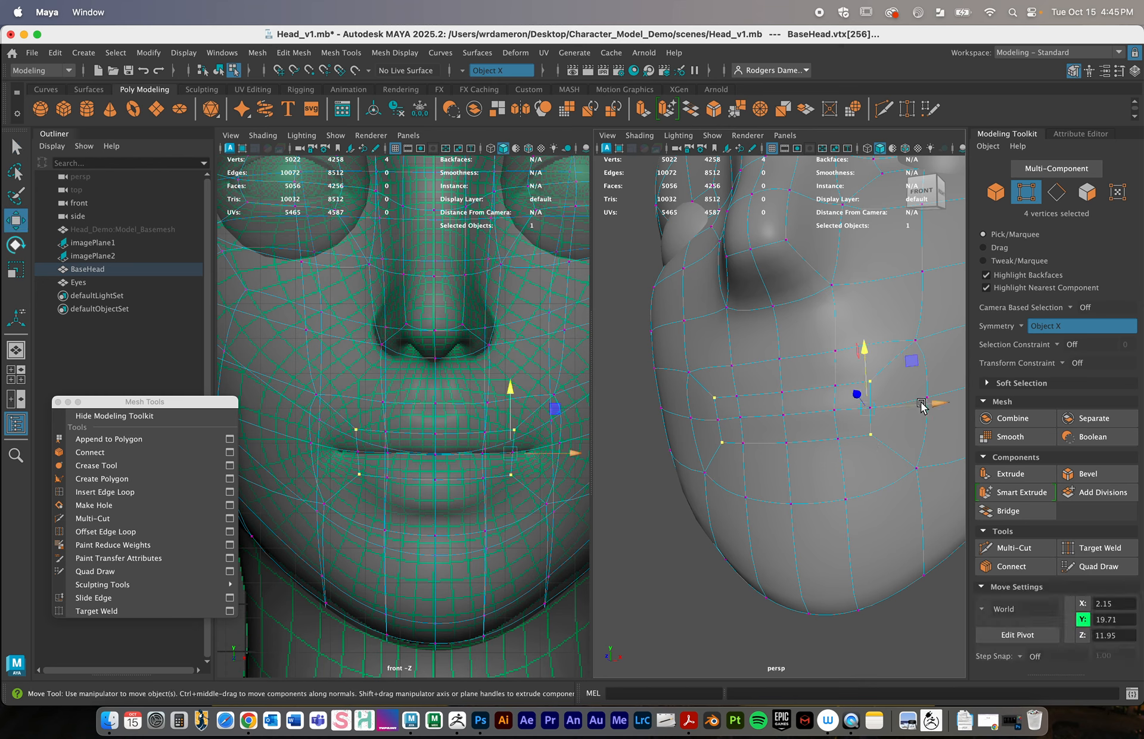
pyautogui.moveTo(921, 405)
pyautogui.mouseDown()
pyautogui.moveTo(903, 408)
pyautogui.moveTo(932, 412)
pyautogui.mouseUp()
pyautogui.keyDown('alt'); pyautogui.moveTo(845, 500); pyautogui.dragTo(717, 488, button='right'); pyautogui.keyUp('alt')
pyautogui.keyDown('alt'); pyautogui.moveTo(717, 488); pyautogui.dragTo(715, 504); pyautogui.keyUp('alt')
pyautogui.press('q')
# Return BaseHead to object mode and examine the mouth, eye and head topology in perspective and against the front reference
pyautogui.moveTo(812, 335); pyautogui.dragTo(902, 260, button='right')
pyautogui.keyDown('alt'); pyautogui.moveTo(902, 437); pyautogui.dragTo(743, 427, button='right'); pyautogui.keyUp('alt')
pyautogui.keyDown('alt'); pyautogui.moveTo(743, 427); pyautogui.dragTo(772, 410); pyautogui.keyUp('alt')
pyautogui.keyDown('alt'); pyautogui.moveTo(772, 410); pyautogui.dragTo(820, 414, button='right'); pyautogui.keyUp('alt')
pyautogui.press('space')
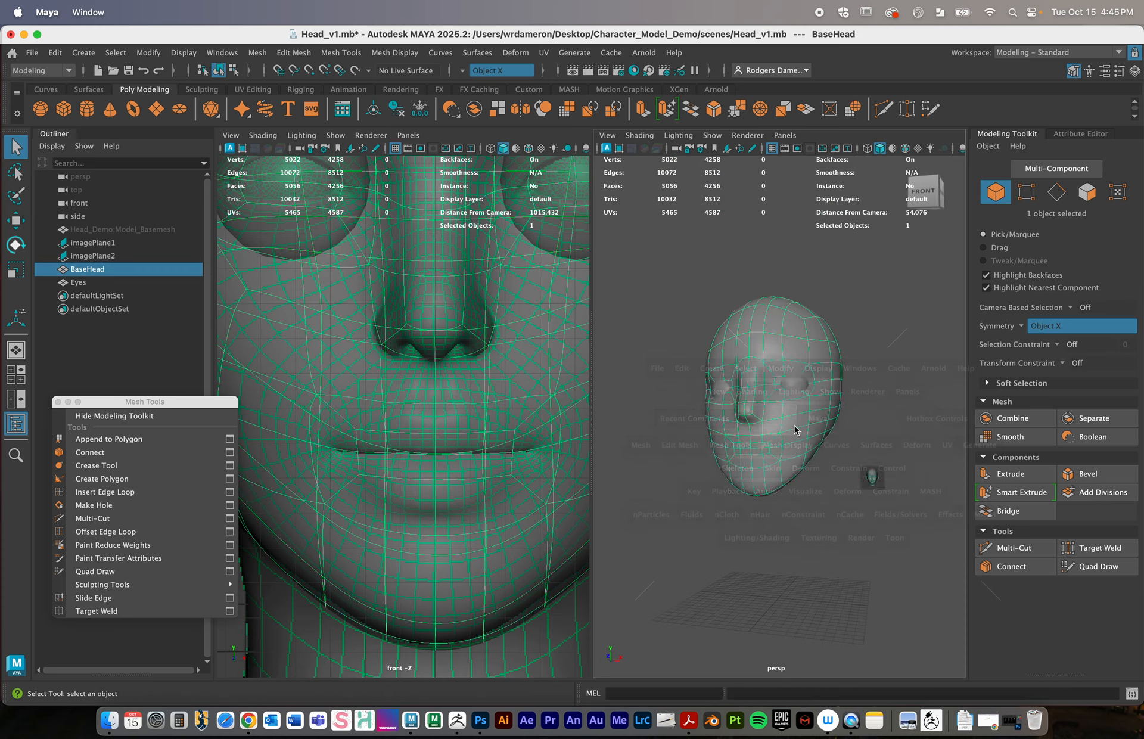
pyautogui.keyDown('alt'); pyautogui.moveTo(555, 419); pyautogui.dragTo(623, 399, button='middle'); pyautogui.keyUp('alt')
pyautogui.keyDown('alt'); pyautogui.moveTo(623, 398); pyautogui.dragTo(666, 406, button='right'); pyautogui.keyUp('alt')
pyautogui.keyDown('alt'); pyautogui.moveTo(667, 405); pyautogui.dragTo(605, 399); pyautogui.keyUp('alt')
pyautogui.keyDown('alt'); pyautogui.moveTo(606, 399); pyautogui.dragTo(674, 434, button='right'); pyautogui.keyUp('alt')
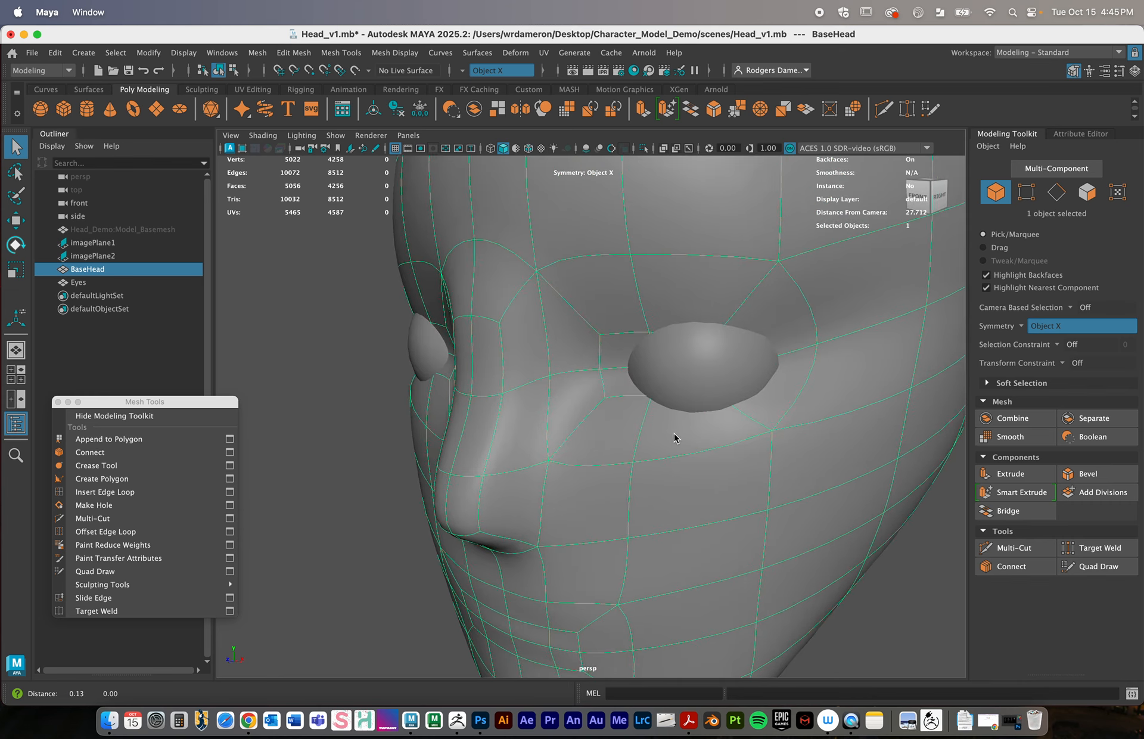
pyautogui.keyDown('alt'); pyautogui.moveTo(673, 434); pyautogui.dragTo(656, 419, button='middle'); pyautogui.keyUp('alt')
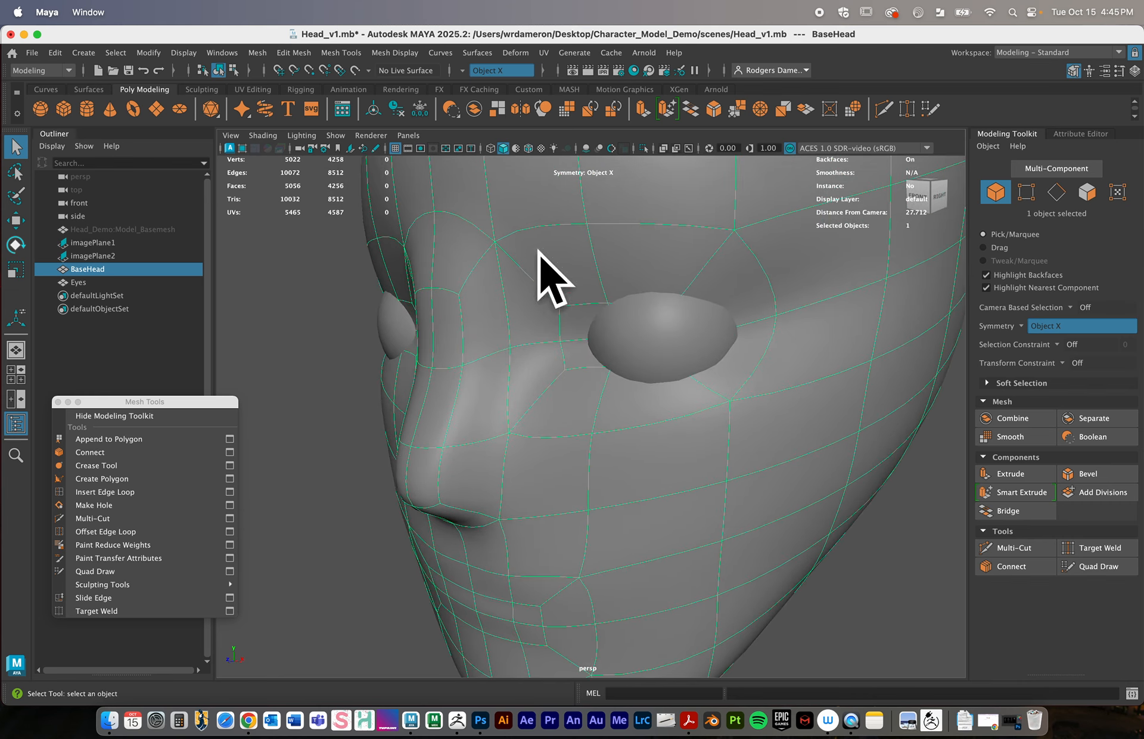
pyautogui.keyDown('alt'); pyautogui.moveTo(564, 416); pyautogui.dragTo(738, 378); pyautogui.keyUp('alt')
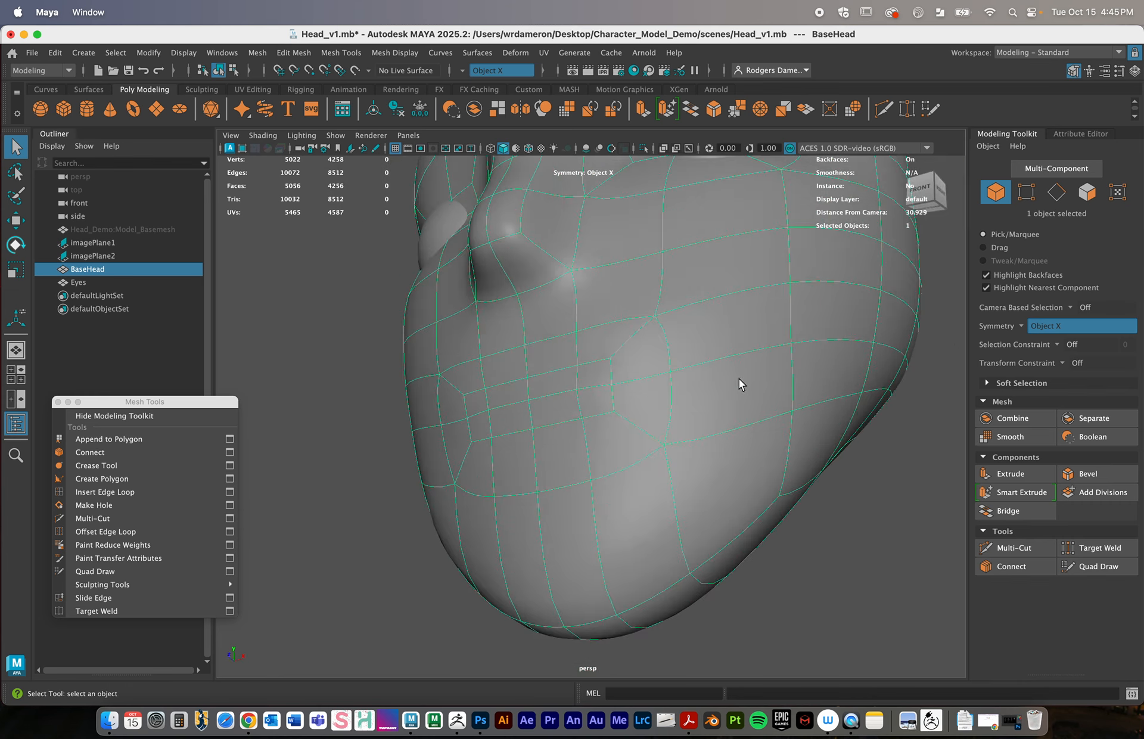
pyautogui.keyDown('alt'); pyautogui.moveTo(738, 378); pyautogui.dragTo(671, 401, button='right'); pyautogui.keyUp('alt')
pyautogui.keyDown('alt'); pyautogui.moveTo(671, 401); pyautogui.dragTo(567, 493); pyautogui.keyUp('alt')
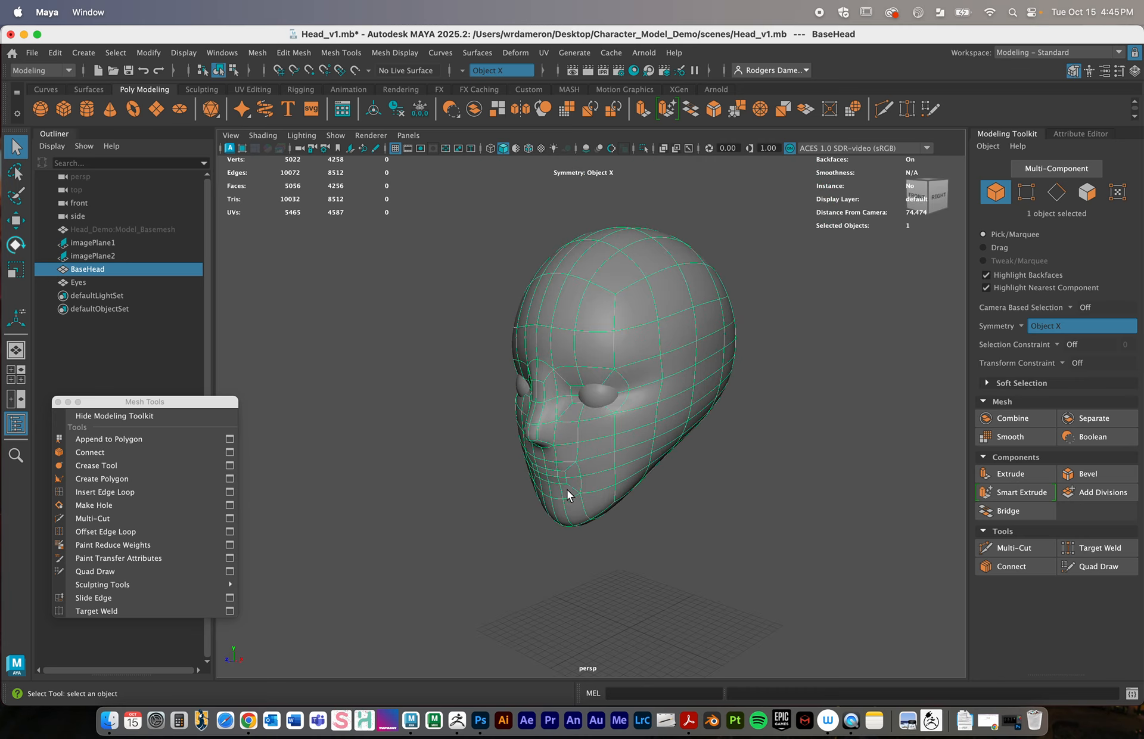
pyautogui.keyDown('alt'); pyautogui.moveTo(724, 394); pyautogui.dragTo(645, 375); pyautogui.keyUp('alt')
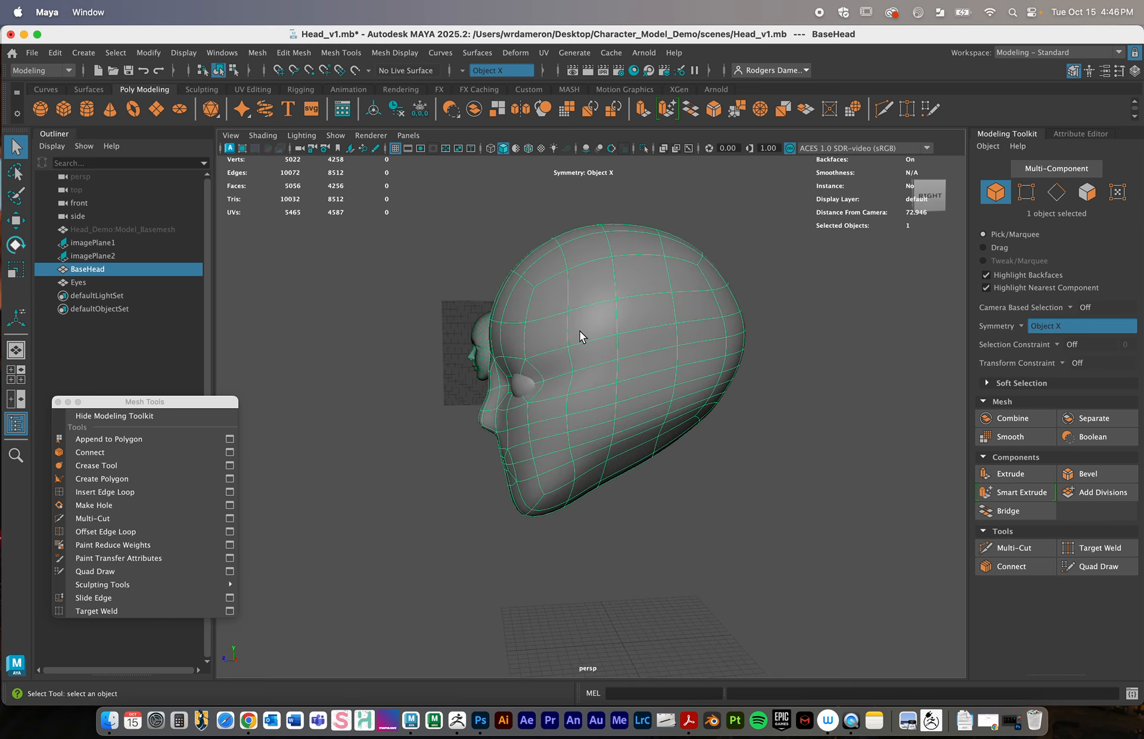
pyautogui.press('space')
pyautogui.keyDown('alt'); pyautogui.moveTo(542, 379); pyautogui.dragTo(357, 346, button='right'); pyautogui.keyUp('alt')
pyautogui.keyDown('alt'); pyautogui.moveTo(457, 336); pyautogui.dragTo(443, 363, button='middle'); pyautogui.keyUp('alt')
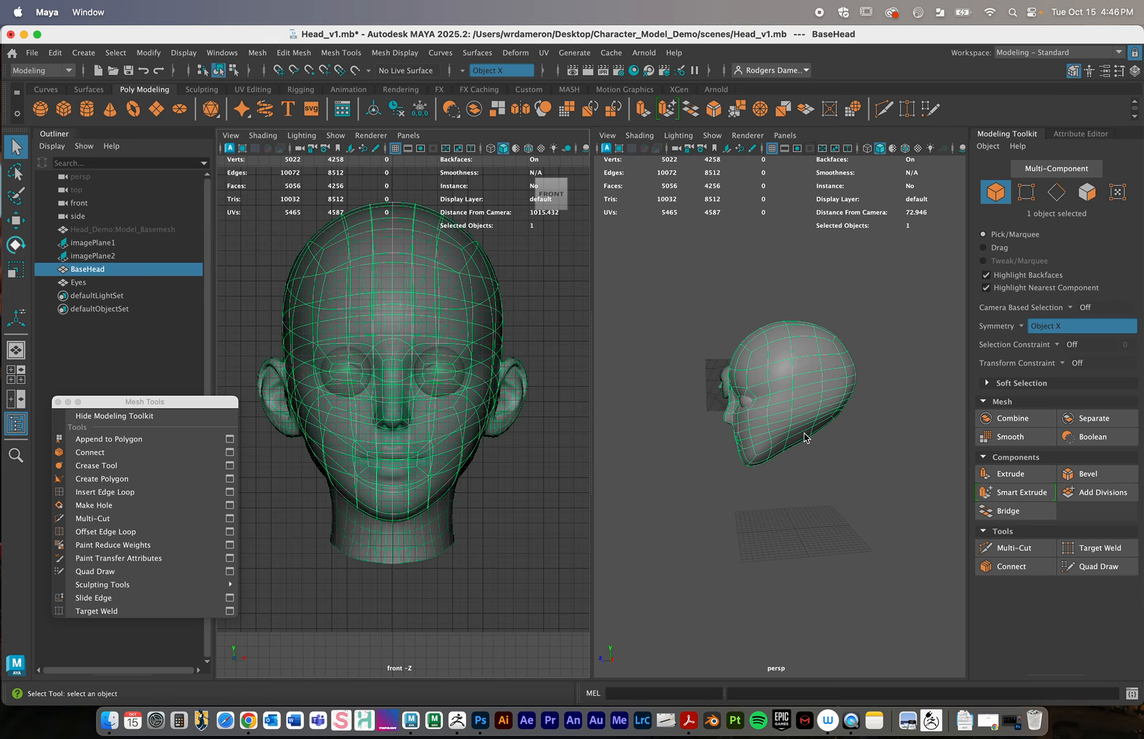
# Put BaseHead back in face selection and change the front reference view to the orthographic side view
pyautogui.moveTo(800, 424); pyautogui.dragTo(799, 339, button='right')
pyautogui.keyDown('alt'); pyautogui.moveTo(796, 461); pyautogui.dragTo(773, 439); pyautogui.keyUp('alt')
pyautogui.keyDown('alt'); pyautogui.moveTo(773, 439); pyautogui.dragTo(866, 430, button='right'); pyautogui.keyUp('alt')
pyautogui.keyDown('alt'); pyautogui.moveTo(866, 431); pyautogui.dragTo(833, 423); pyautogui.keyUp('alt')
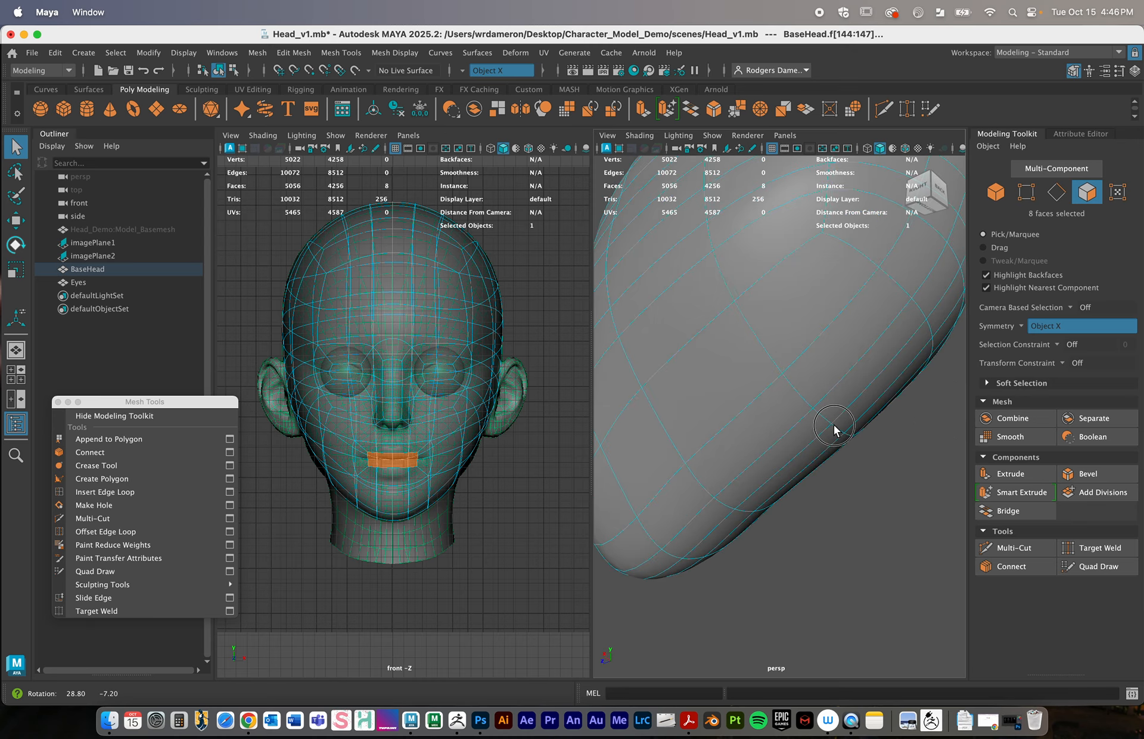
pyautogui.keyDown('alt'); pyautogui.moveTo(833, 423); pyautogui.dragTo(454, 235, button='right'); pyautogui.keyUp('alt')
pyautogui.click(408, 135)
pyautogui.moveTo(452, 148)
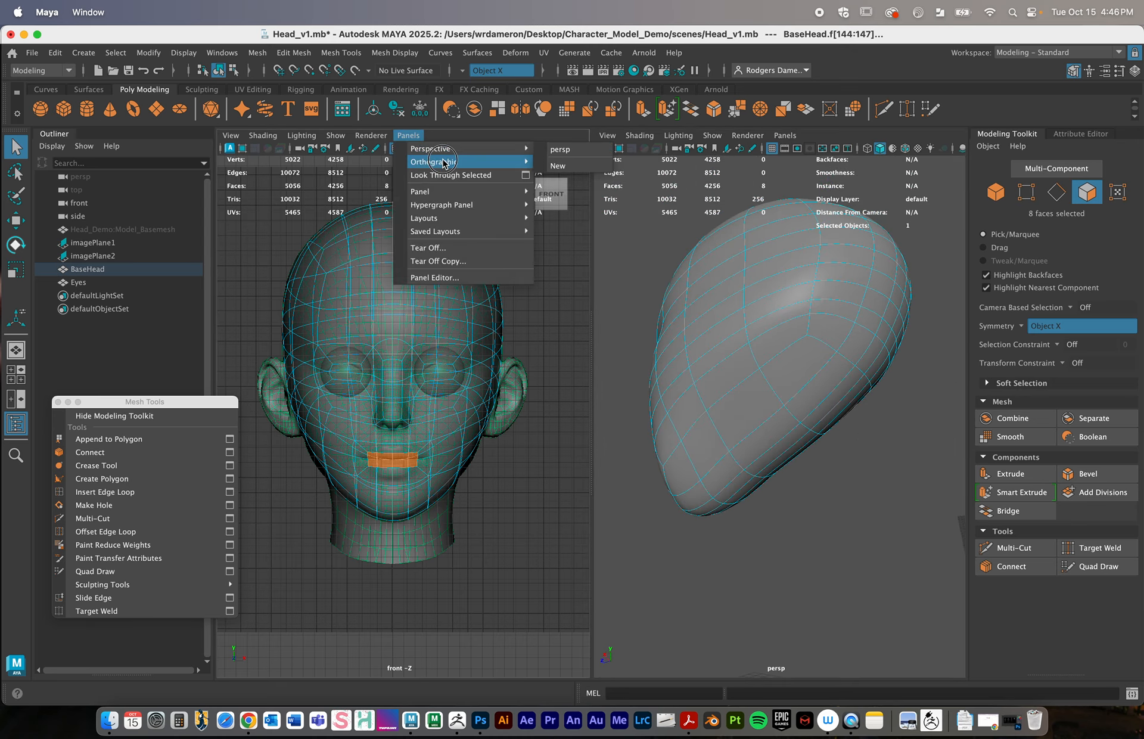
pyautogui.click(569, 166)
pyautogui.keyDown('alt'); pyautogui.moveTo(493, 396); pyautogui.dragTo(273, 355, button='middle'); pyautogui.keyUp('alt')
pyautogui.keyDown('alt'); pyautogui.moveTo(506, 360); pyautogui.dragTo(424, 351, button='right'); pyautogui.keyUp('alt')
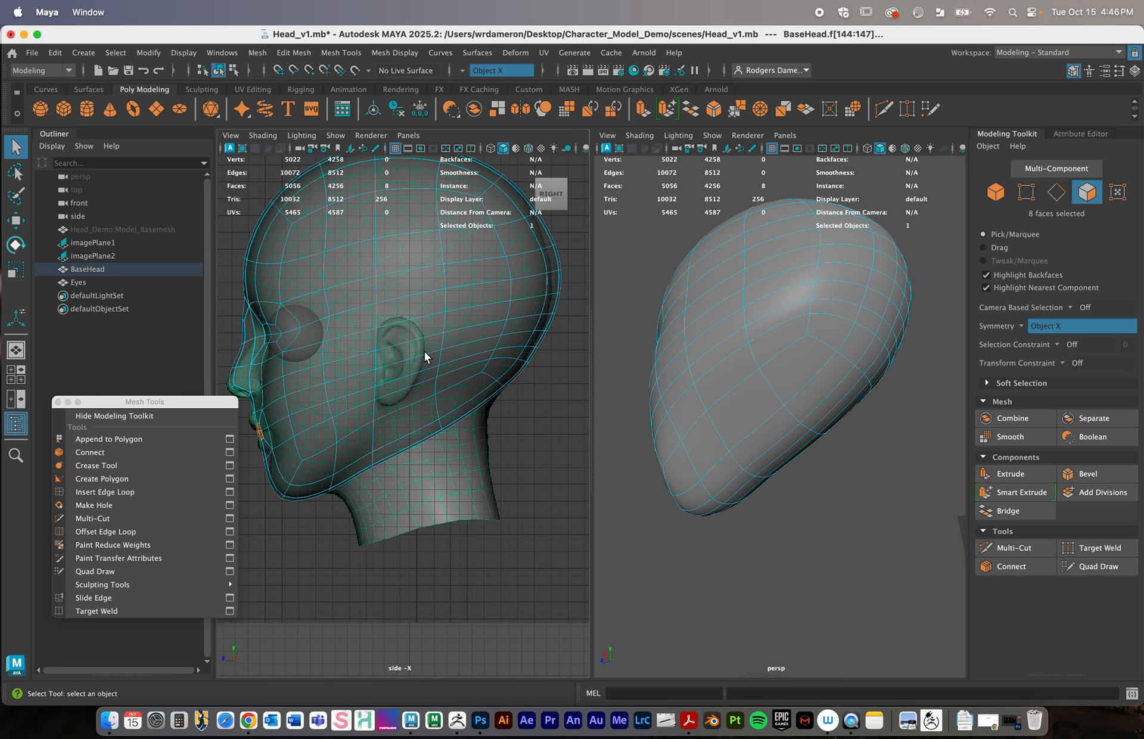
# Select the twelve faces on the underside of BaseHead where the reference neck joins, symmetrically on both sides
pyautogui.click(351, 457)
pyautogui.click(386, 448)
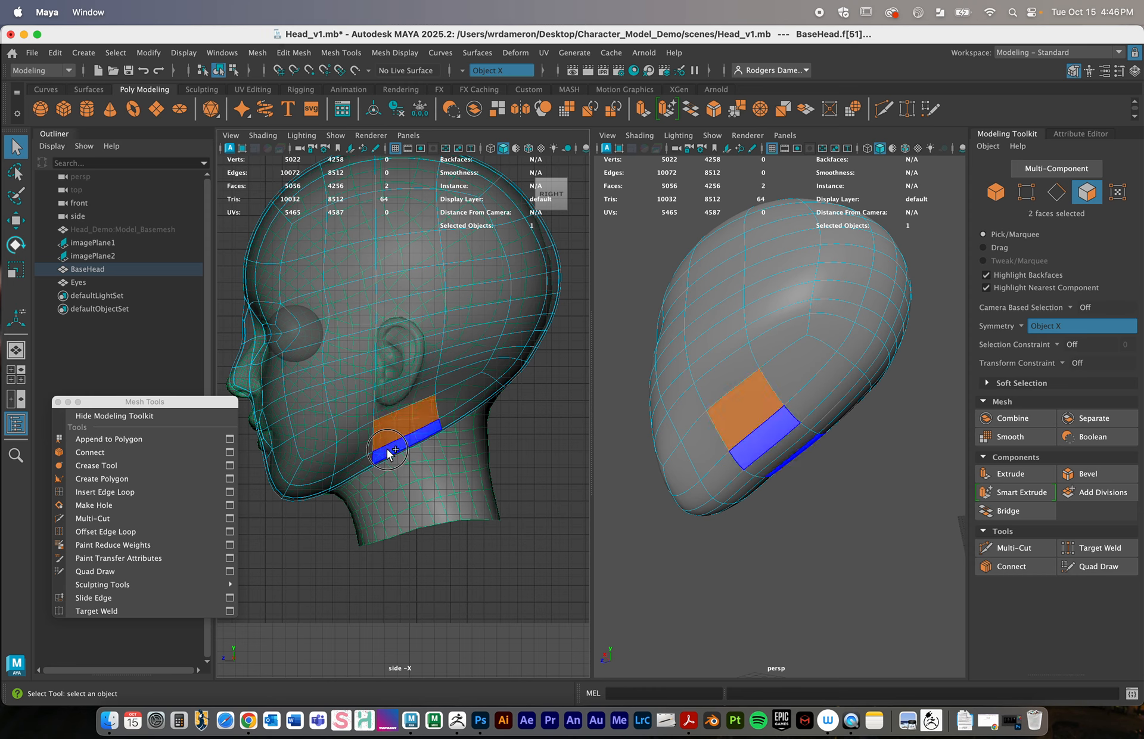
pyautogui.keyDown('shift'); pyautogui.click(388, 452); pyautogui.keyUp('shift')
pyautogui.keyDown('shift'); pyautogui.click(457, 405); pyautogui.keyUp('shift')
pyautogui.keyDown('shift'); pyautogui.click(465, 415); pyautogui.keyUp('shift')
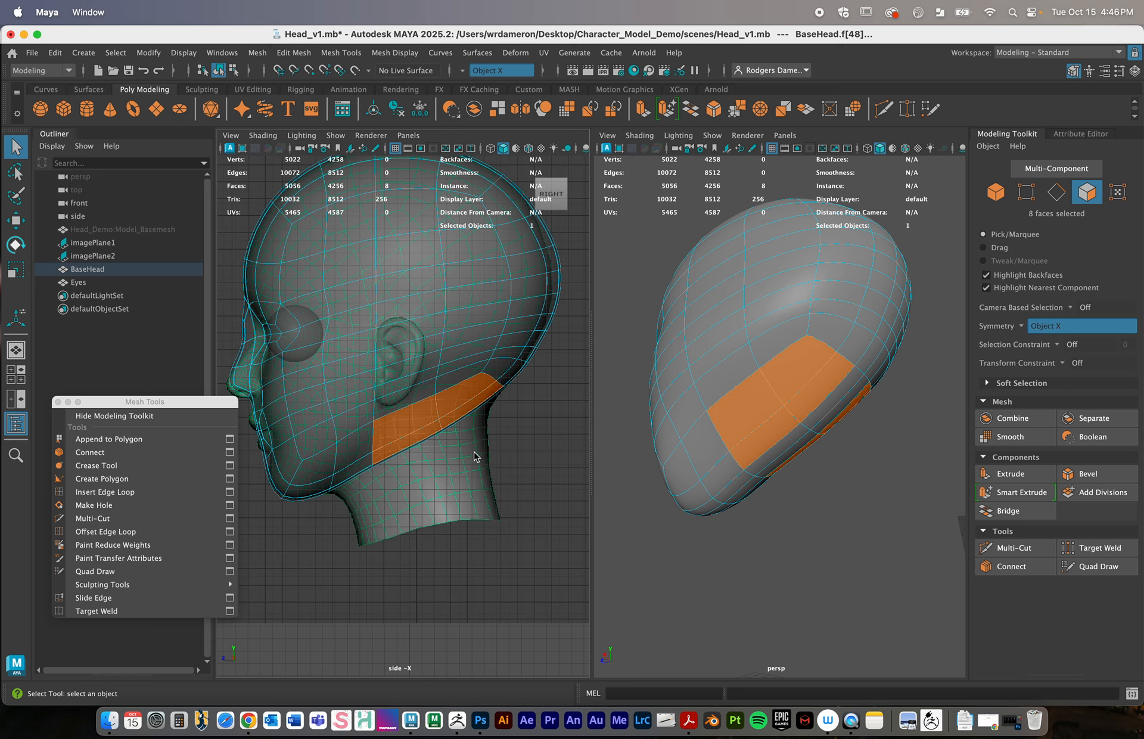
pyautogui.keyDown('shift'); pyautogui.click(775, 462); pyautogui.keyUp('shift')
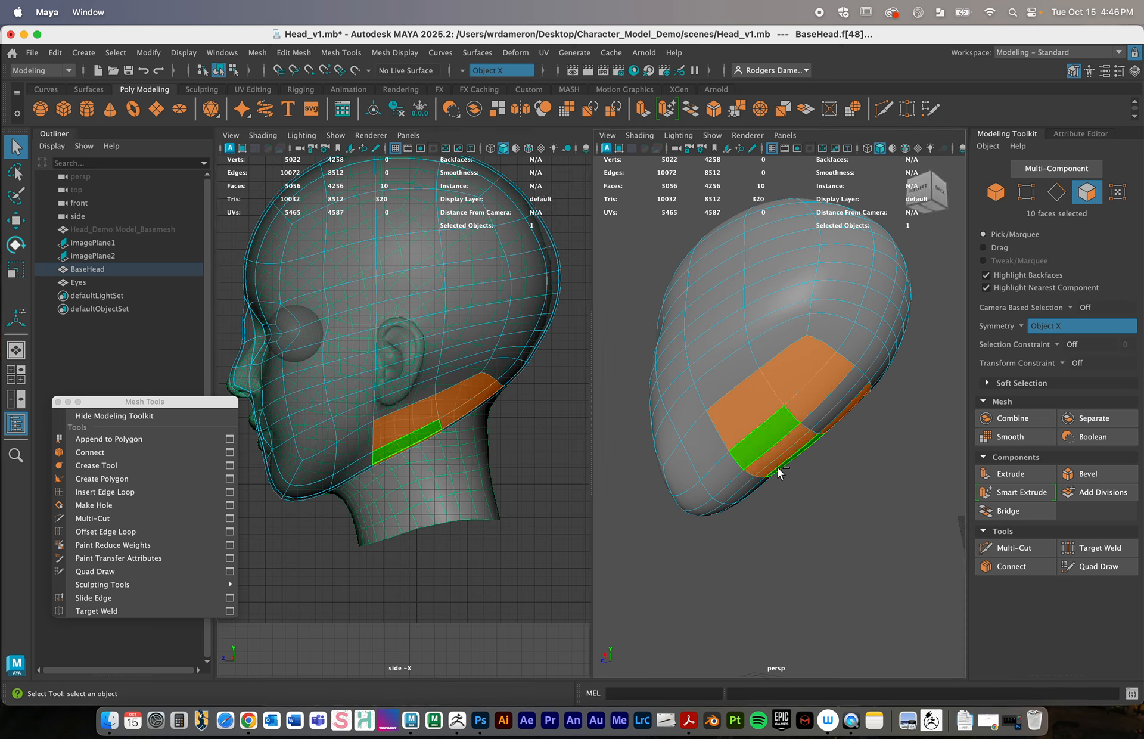
pyautogui.keyDown('shift'); pyautogui.click(813, 419); pyautogui.keyUp('shift')
pyautogui.moveTo(803, 457)
pyautogui.keyDown('alt'); pyautogui.mouseDown()
pyautogui.moveTo(810, 474)
pyautogui.moveTo(856, 476)
pyautogui.moveTo(816, 462)
pyautogui.mouseUp(); pyautogui.keyUp('alt')
pyautogui.keyDown('alt'); pyautogui.moveTo(816, 462); pyautogui.dragTo(695, 447, button='right'); pyautogui.keyUp('alt')
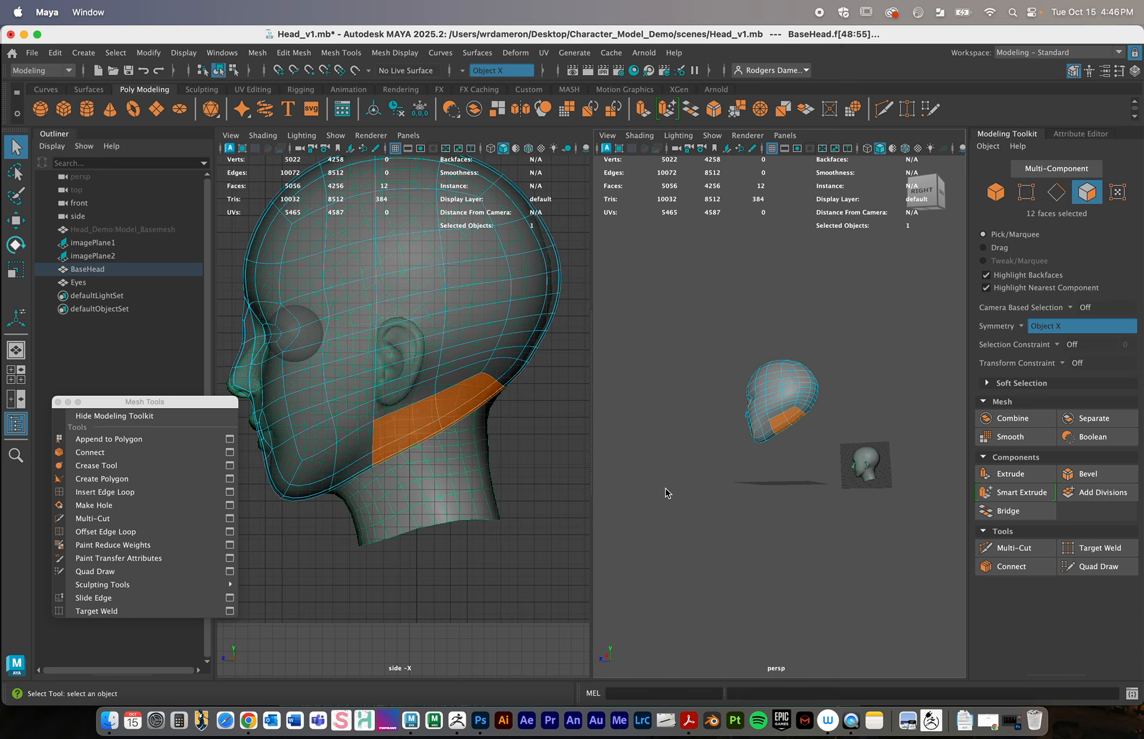
# Extrude the twelve selected underside faces with Local Translate Z about 1.71 and move them down the reference neck to about Y 16.28, Z -2.40
pyautogui.keyDown('alt'); pyautogui.moveTo(759, 456); pyautogui.dragTo(801, 467); pyautogui.keyUp('alt')
pyautogui.keyDown('alt'); pyautogui.moveTo(801, 467); pyautogui.dragTo(819, 466, button='right'); pyautogui.keyUp('alt')
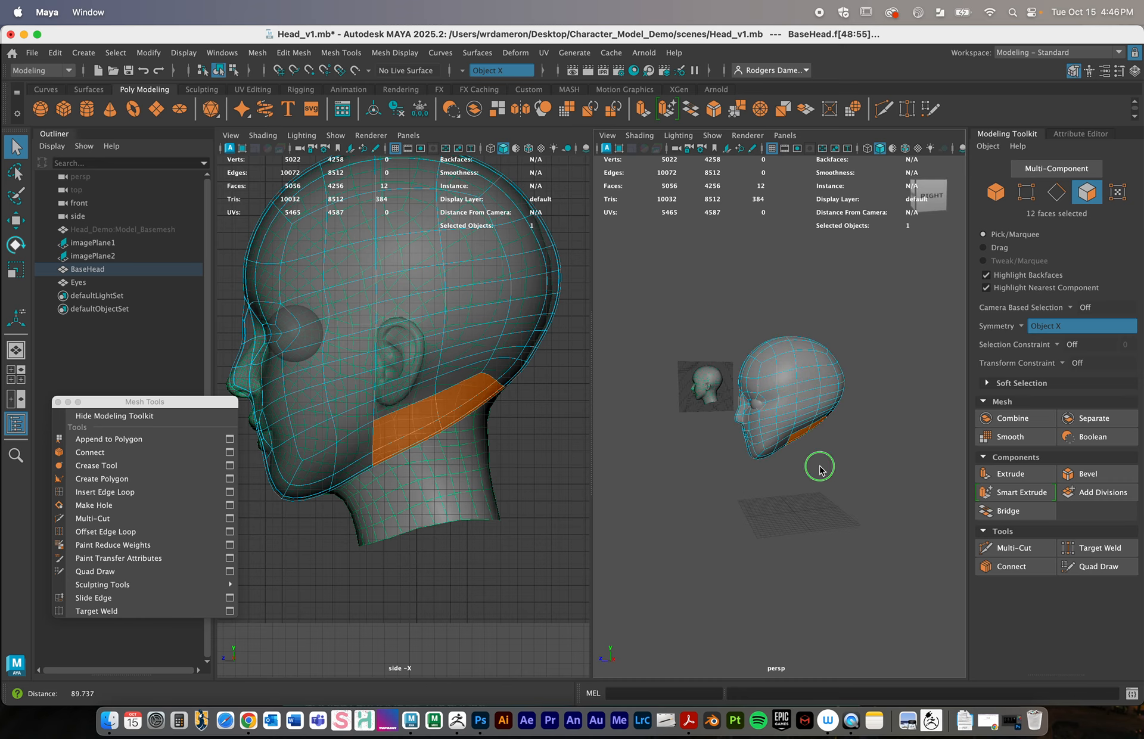
pyautogui.press('4')
pyautogui.moveTo(807, 481)
pyautogui.keyDown('alt'); pyautogui.mouseDown()
pyautogui.moveTo(817, 485)
pyautogui.moveTo(794, 480)
pyautogui.mouseUp(); pyautogui.keyUp('alt')
pyautogui.press('5')
pyautogui.keyDown('alt'); pyautogui.moveTo(795, 480); pyautogui.dragTo(898, 486, button='right'); pyautogui.keyUp('alt')
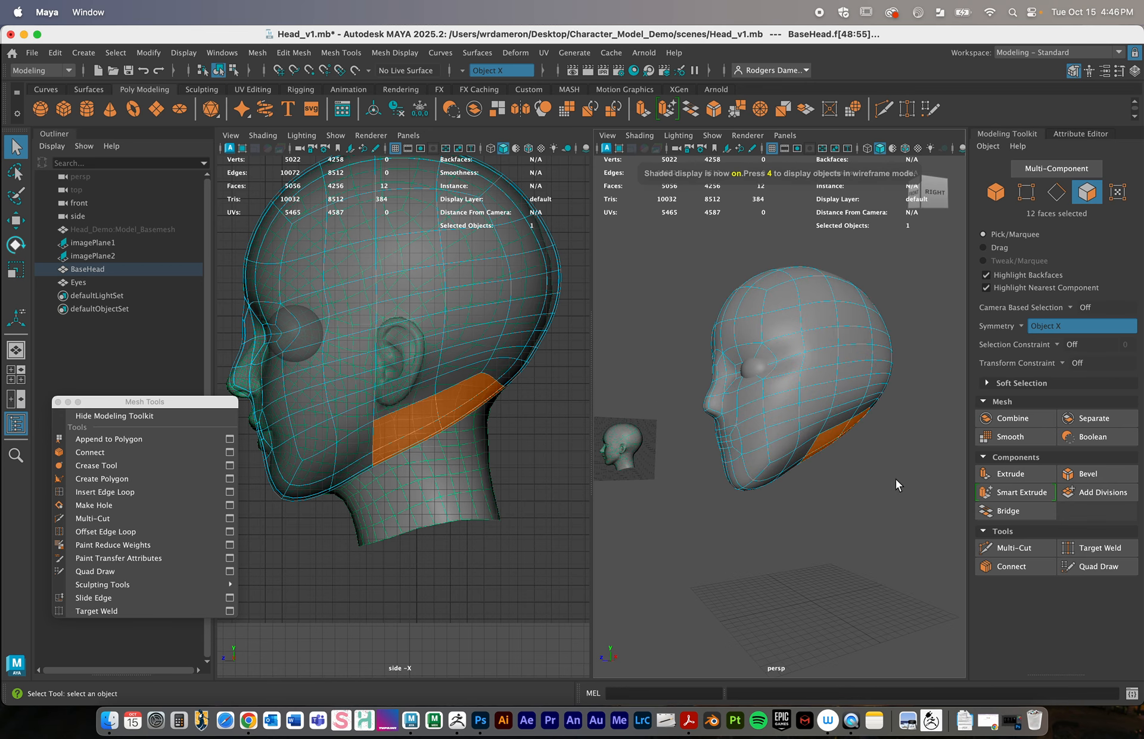
pyautogui.click(1011, 474)
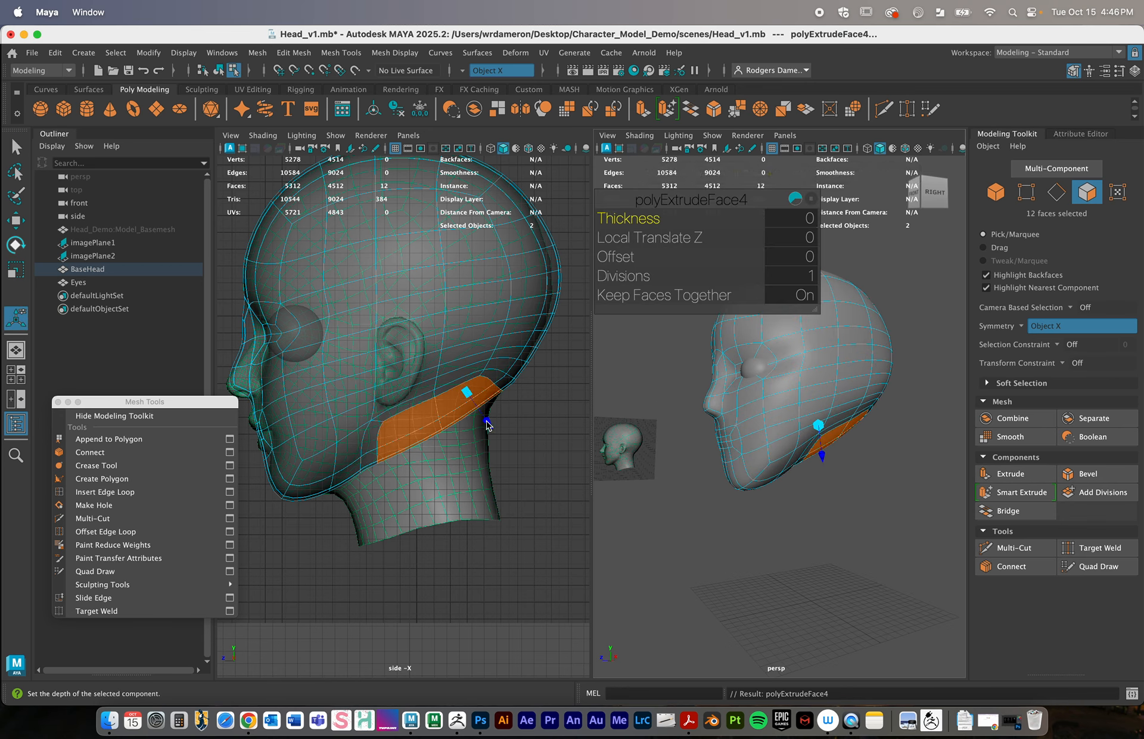
pyautogui.moveTo(487, 422); pyautogui.dragTo(492, 441)
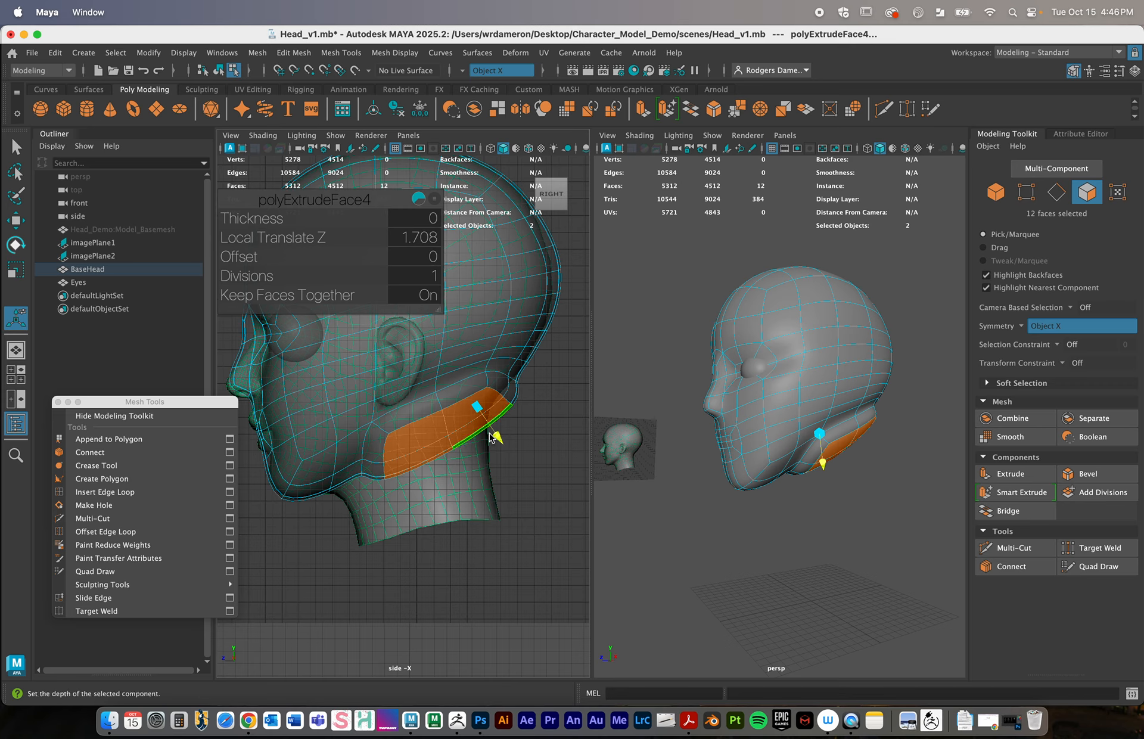
pyautogui.press('w')
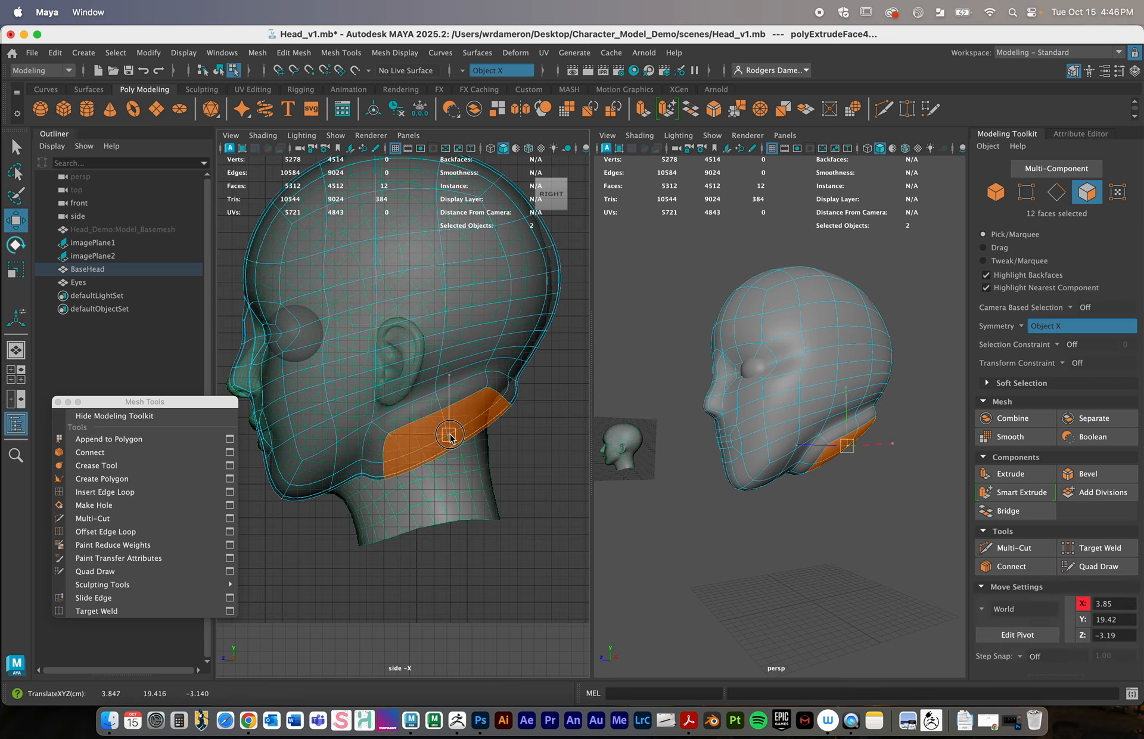
pyautogui.moveTo(450, 438); pyautogui.dragTo(446, 475)
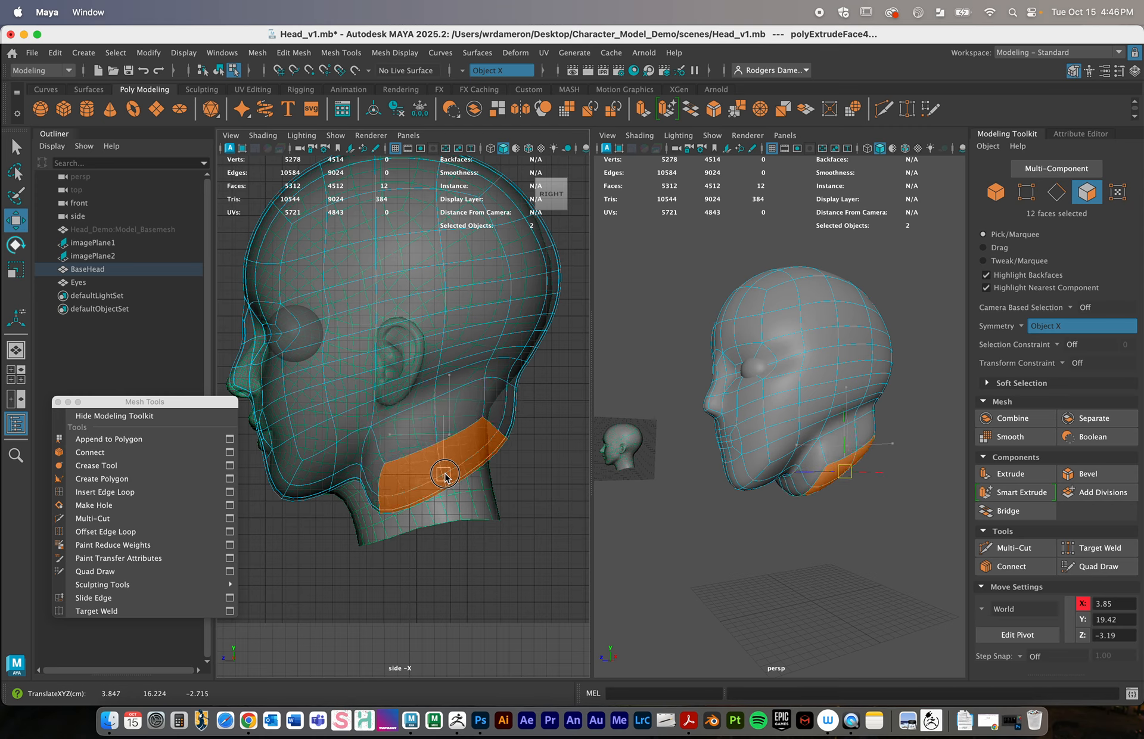
pyautogui.moveTo(443, 475); pyautogui.dragTo(442, 474)
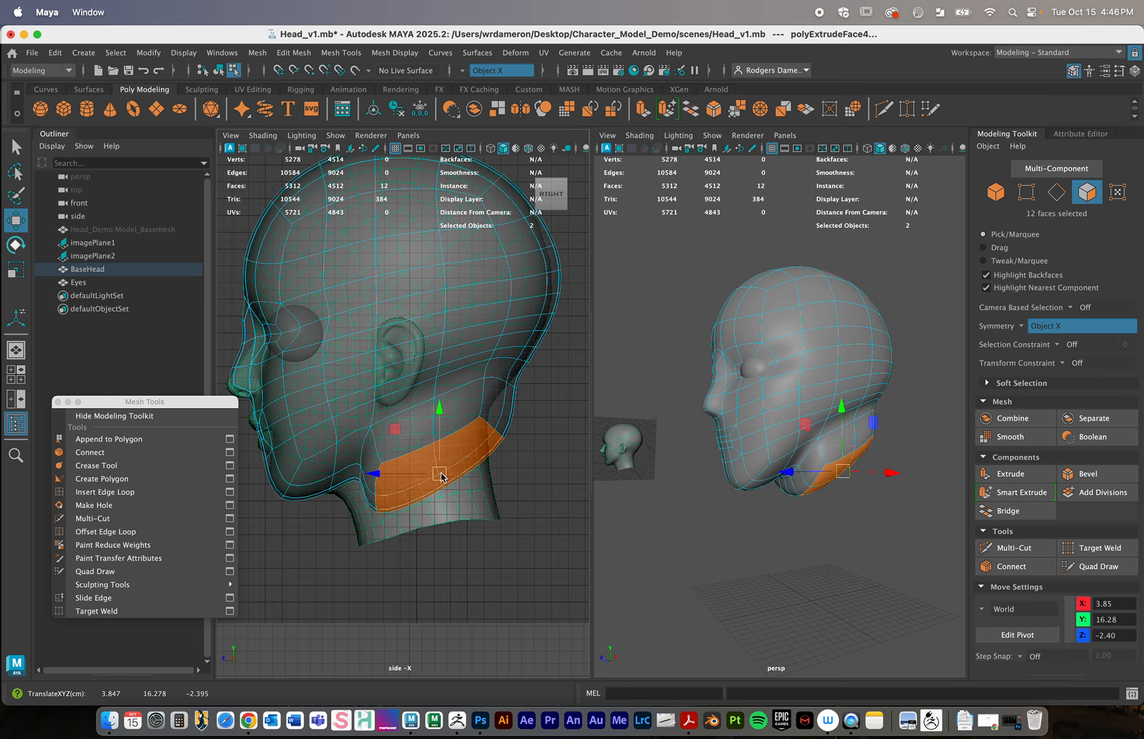
# Scale the extruded neck faces down along Y so the neck's lower end becomes flatter
pyautogui.press('e')
pyautogui.press('r')
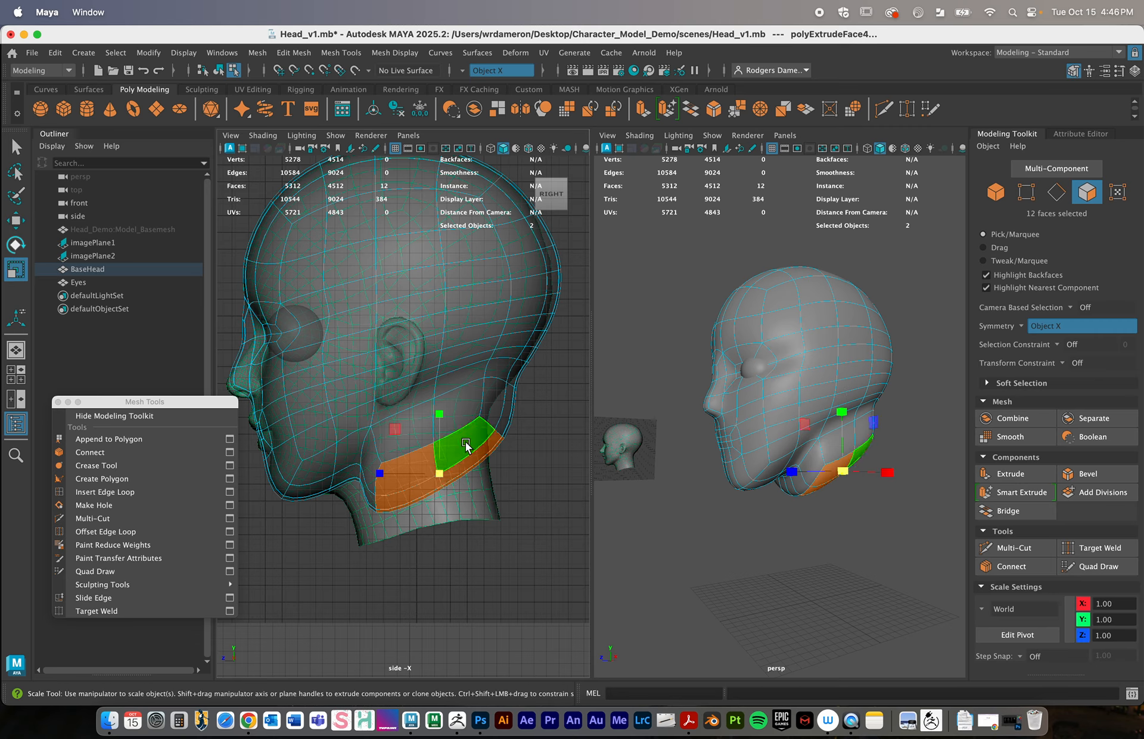
pyautogui.keyDown('alt'); pyautogui.moveTo(714, 480); pyautogui.dragTo(828, 452); pyautogui.keyUp('alt')
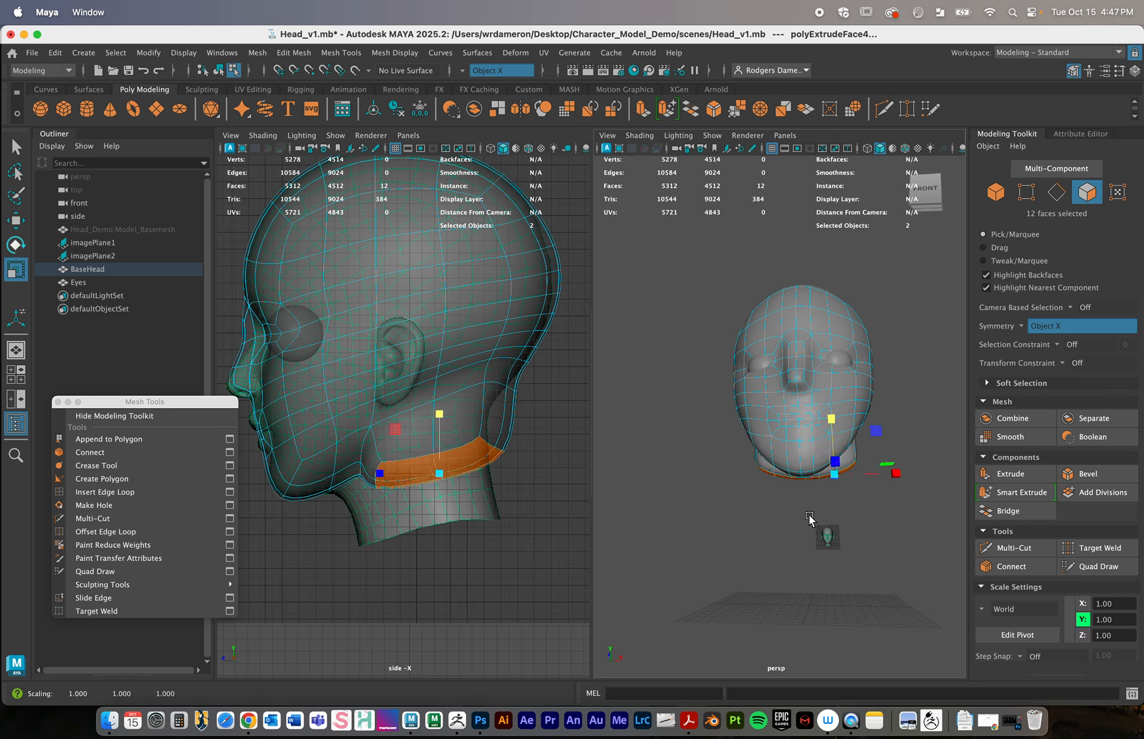
pyautogui.moveTo(809, 518)
pyautogui.keyDown('alt'); pyautogui.mouseDown()
pyautogui.moveTo(766, 528)
pyautogui.moveTo(817, 510)
pyautogui.mouseUp(); pyautogui.keyUp('alt')
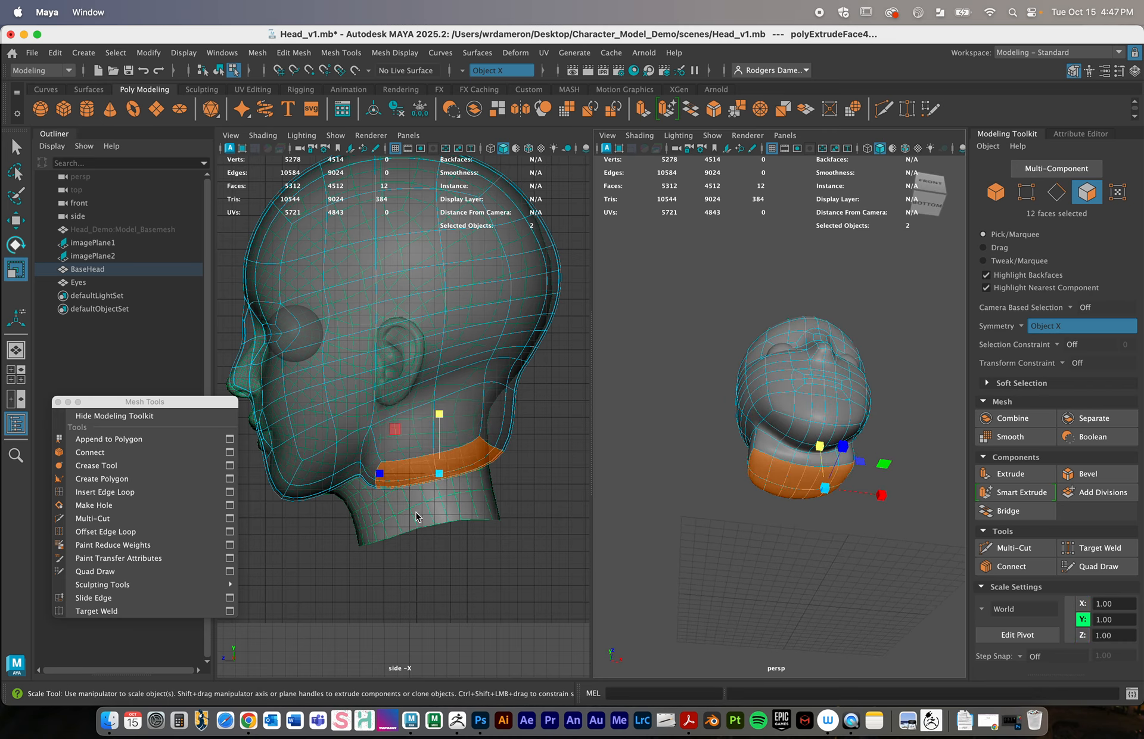
# Change the side reference view to the orthographic front view, framed on the jaw and neck
pyautogui.click(408, 135)
pyautogui.moveTo(423, 153)
pyautogui.moveTo(472, 168)
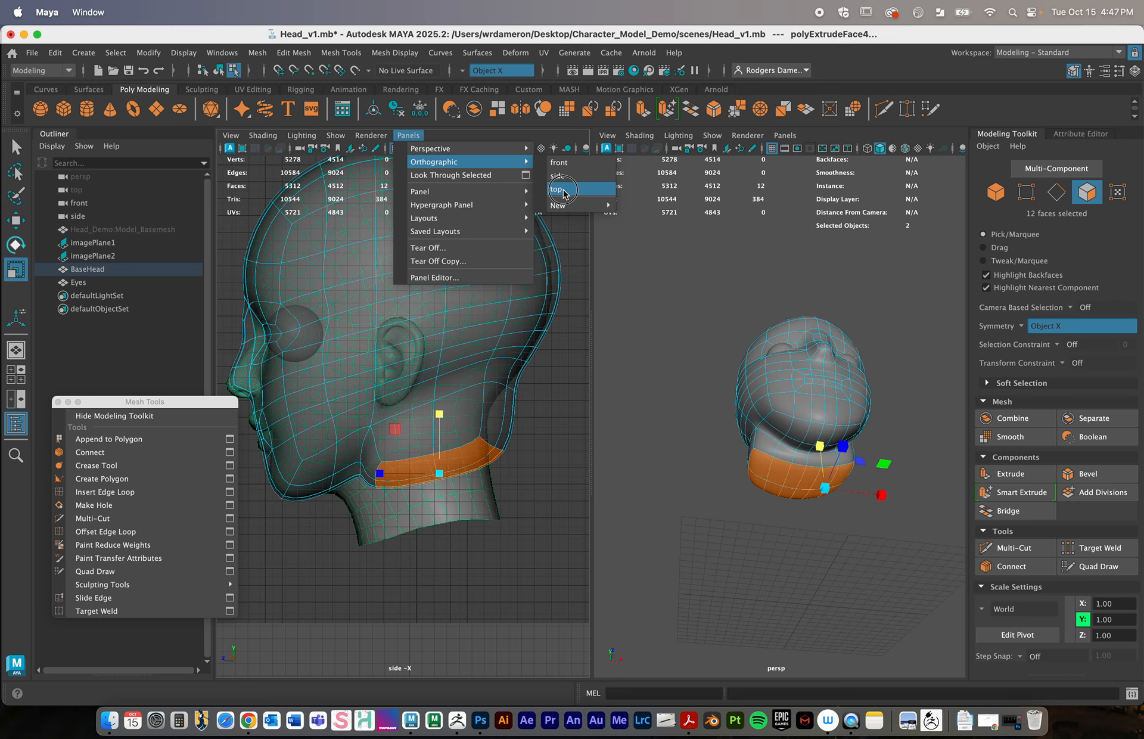
pyautogui.click(558, 162)
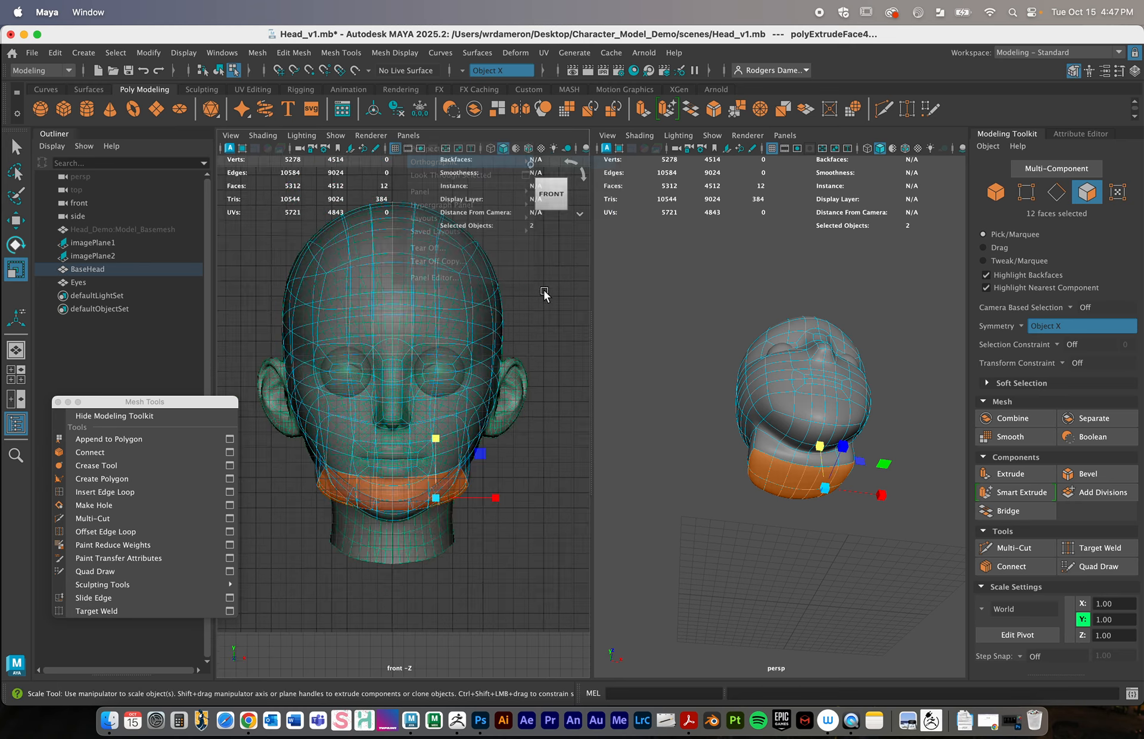
pyautogui.scroll(5, 439, 433)
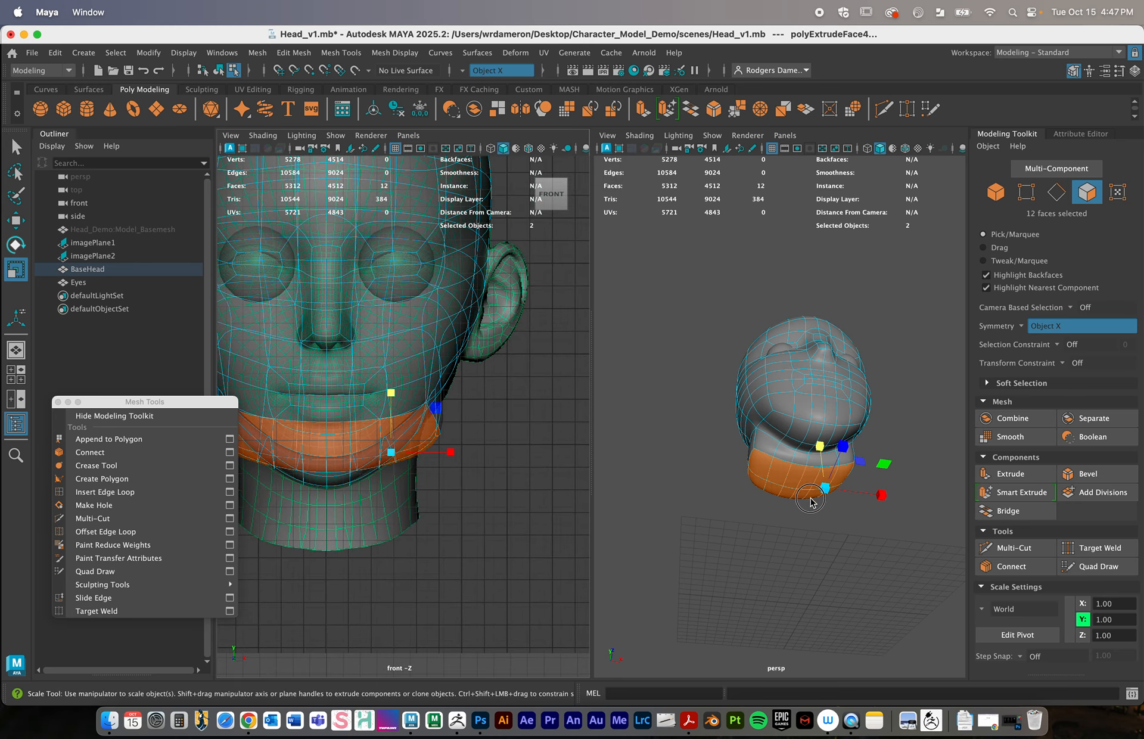
# Select the three lower side vertices of the neck extrusion on both sides and move them inward along X to about -5.39
pyautogui.keyDown('alt'); pyautogui.moveTo(810, 500); pyautogui.dragTo(771, 495); pyautogui.keyUp('alt')
pyautogui.moveTo(735, 301); pyautogui.dragTo(669, 316, button='right')
pyautogui.keyDown('alt'); pyautogui.moveTo(753, 476); pyautogui.dragTo(754, 511); pyautogui.keyUp('alt')
pyautogui.click(745, 465)
pyautogui.keyDown('shift'); pyautogui.click(721, 479); pyautogui.keyUp('shift')
pyautogui.keyDown('alt'); pyautogui.moveTo(469, 485); pyautogui.dragTo(510, 458, button='middle'); pyautogui.keyUp('alt')
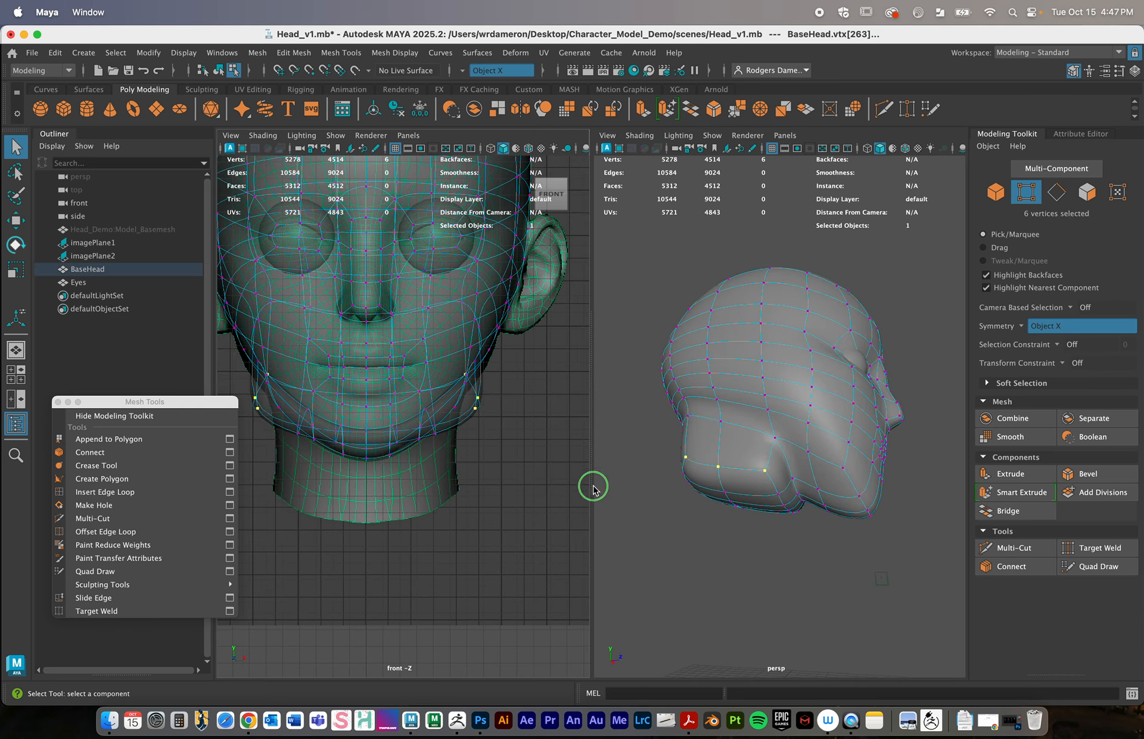
pyautogui.keyDown('alt'); pyautogui.moveTo(595, 486); pyautogui.dragTo(468, 481, button='right'); pyautogui.keyUp('alt')
pyautogui.keyDown('alt'); pyautogui.moveTo(469, 480); pyautogui.dragTo(461, 483); pyautogui.keyUp('alt')
pyautogui.press('w')
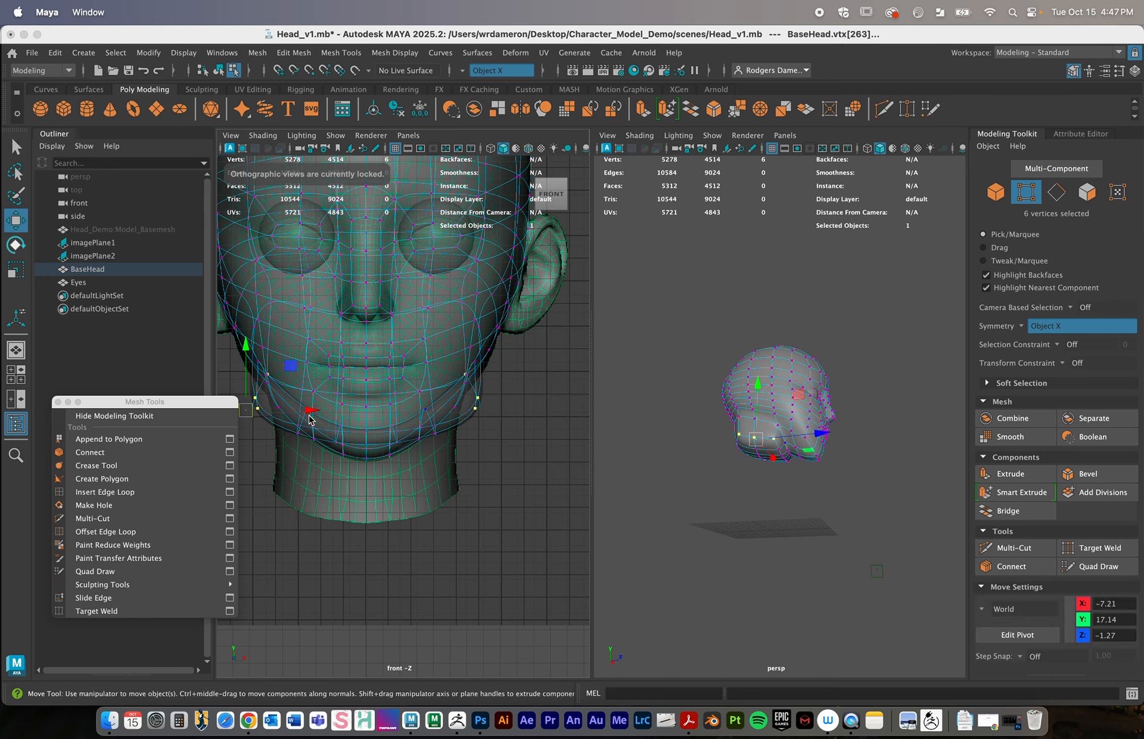
pyautogui.moveTo(310, 418); pyautogui.dragTo(341, 418)
# Check the neck extrusion from behind and nudge its six side vertices to about X -5.47
pyautogui.keyDown('alt'); pyautogui.moveTo(684, 474); pyautogui.dragTo(709, 474); pyautogui.keyUp('alt')
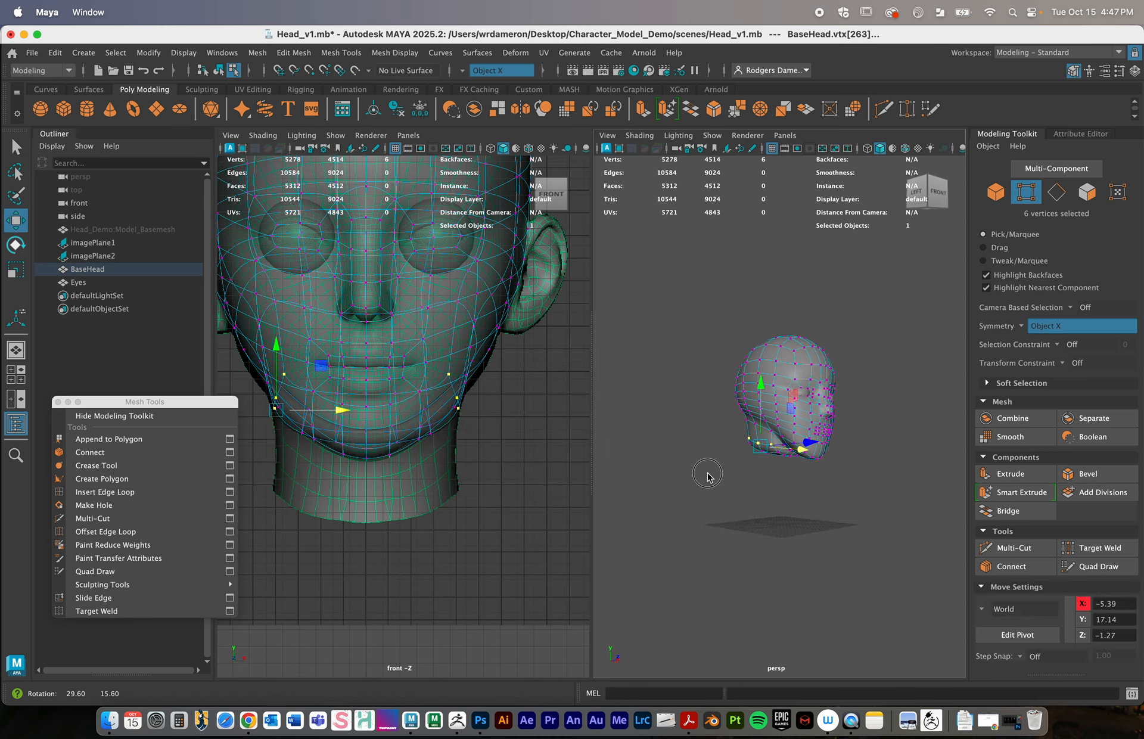
pyautogui.press('f')
pyautogui.keyDown('alt'); pyautogui.moveTo(756, 516); pyautogui.dragTo(862, 521); pyautogui.keyUp('alt')
pyautogui.keyDown('alt'); pyautogui.moveTo(843, 517); pyautogui.dragTo(675, 489, button='right'); pyautogui.keyUp('alt')
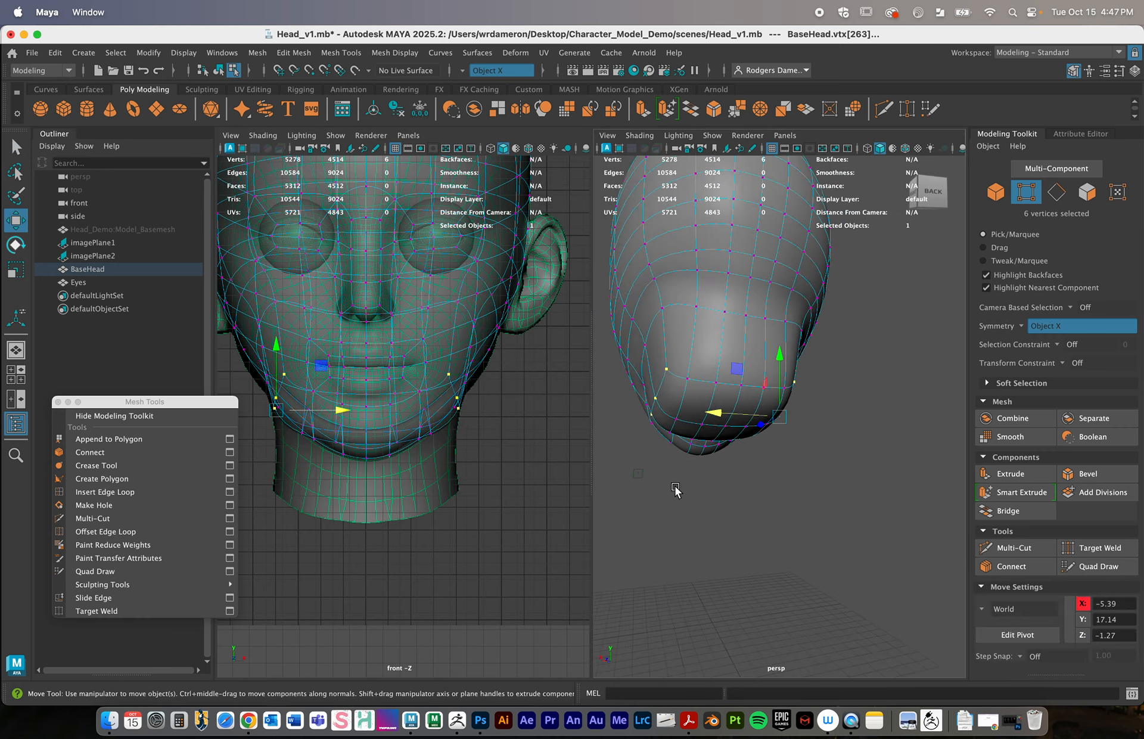
pyautogui.keyDown('alt'); pyautogui.moveTo(674, 489); pyautogui.dragTo(732, 534); pyautogui.keyUp('alt')
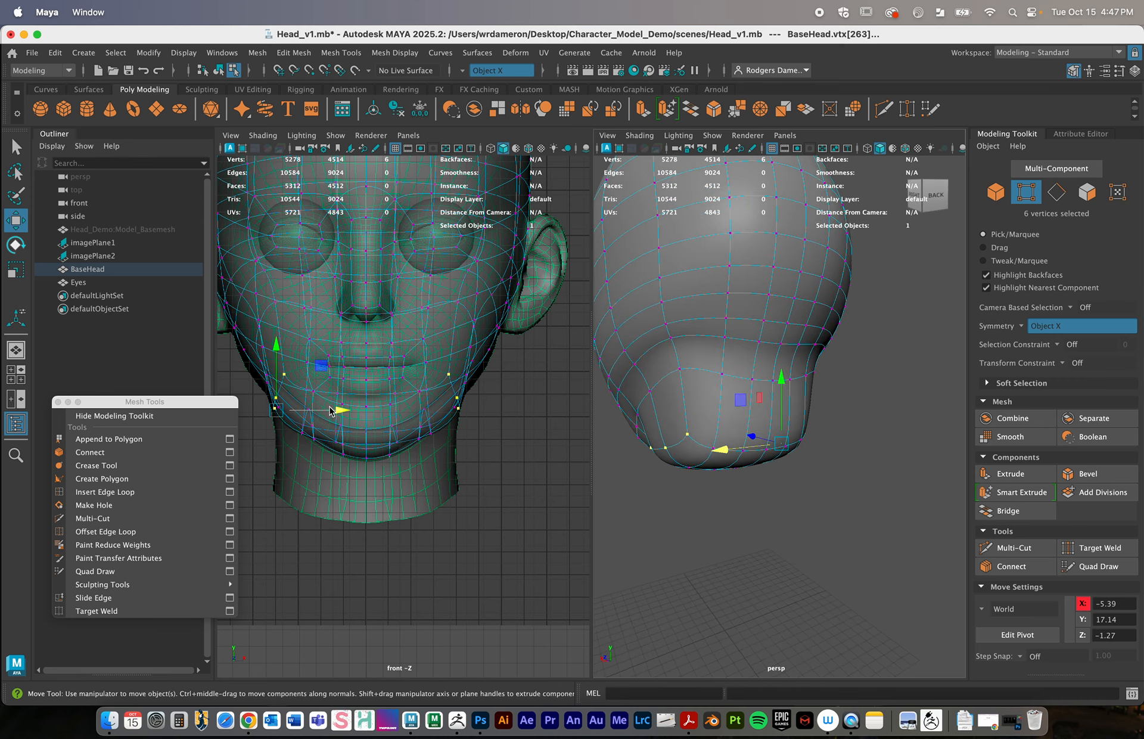
pyautogui.moveTo(343, 411); pyautogui.dragTo(343, 412)
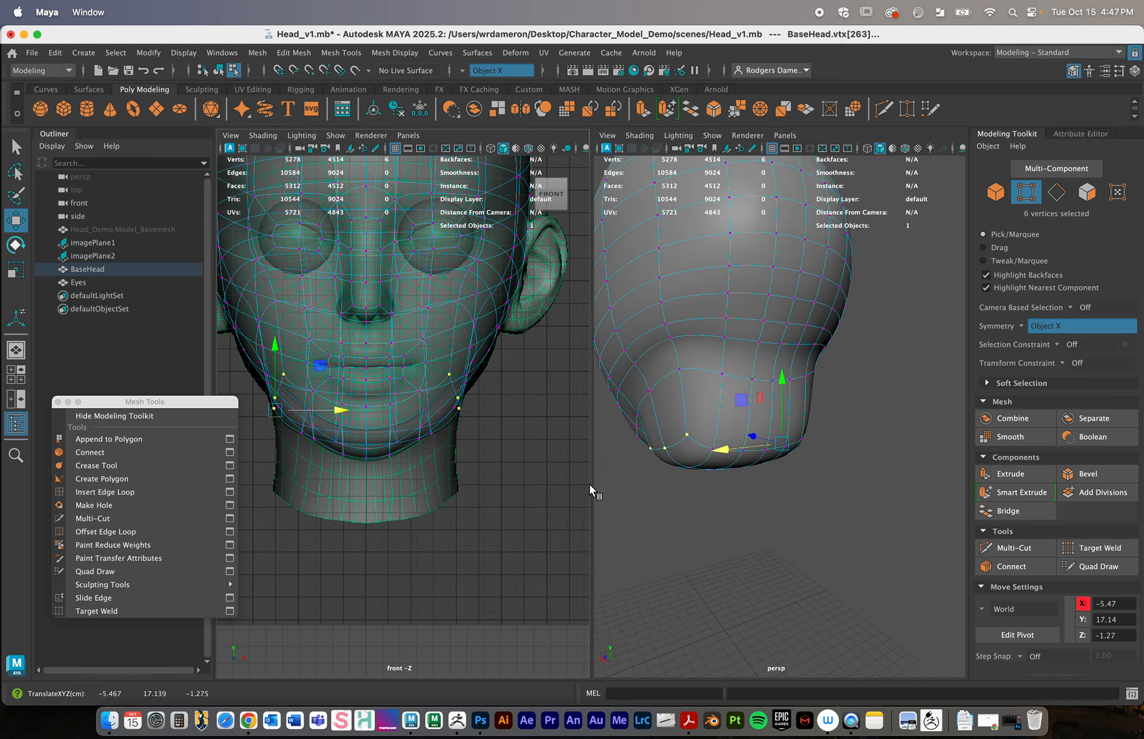
# Return BaseHead to face selection with the twelve neck faces active and switch off the smooth mesh preview
pyautogui.keyDown('alt'); pyautogui.moveTo(864, 488); pyautogui.dragTo(641, 480); pyautogui.keyUp('alt')
pyautogui.keyDown('alt'); pyautogui.moveTo(383, 489); pyautogui.dragTo(390, 506, button='middle'); pyautogui.keyUp('alt')
pyautogui.keyDown('alt'); pyautogui.moveTo(821, 483); pyautogui.dragTo(766, 366); pyautogui.keyUp('alt')
pyautogui.press('q')
pyautogui.moveTo(778, 302); pyautogui.dragTo(780, 352, button='right')
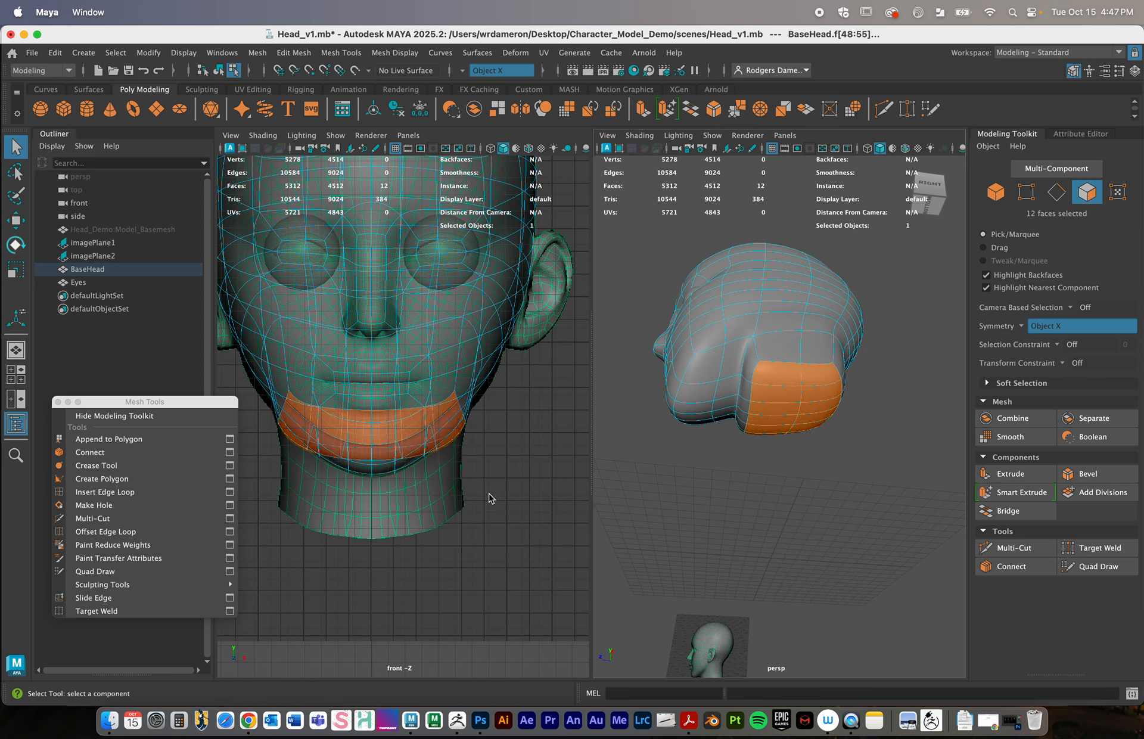
pyautogui.keyDown('alt'); pyautogui.moveTo(488, 497); pyautogui.dragTo(461, 480); pyautogui.keyUp('alt')
pyautogui.press('1')
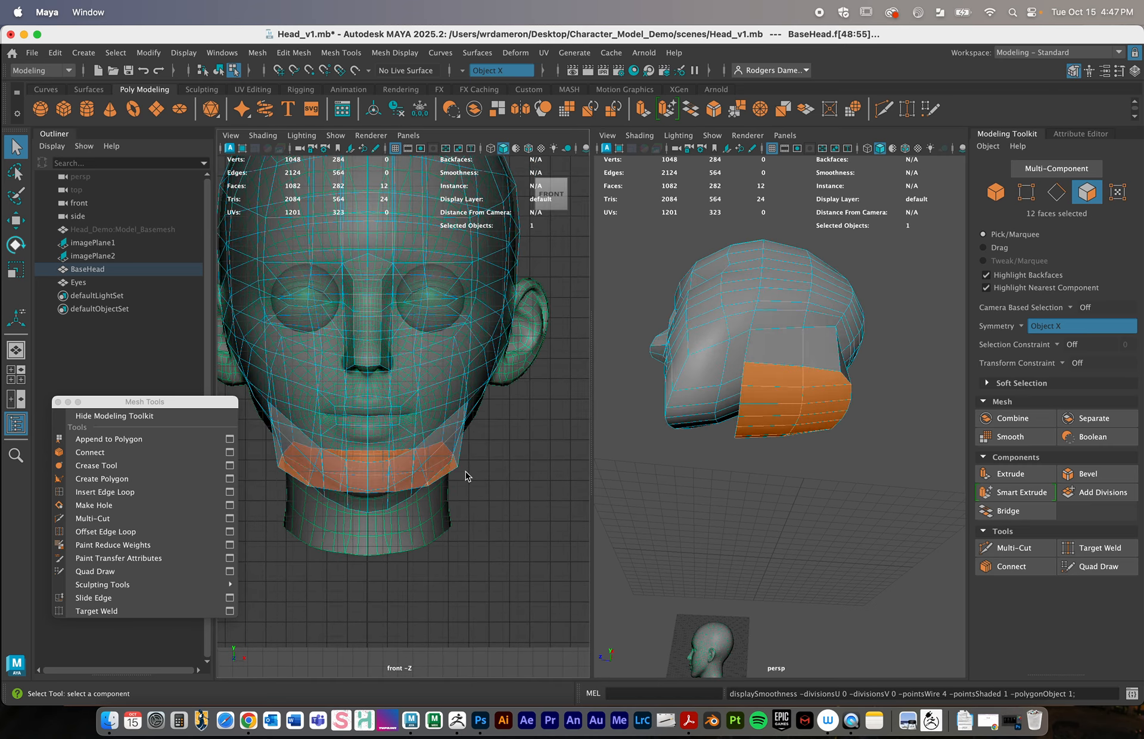
# Extrude the twelve neck faces again and move them straight down to about Y 12.19 at the reference neck's base
pyautogui.moveTo(788, 464)
pyautogui.keyDown('alt'); pyautogui.mouseDown()
pyautogui.moveTo(828, 466)
pyautogui.moveTo(784, 475)
pyautogui.mouseUp(); pyautogui.keyUp('alt')
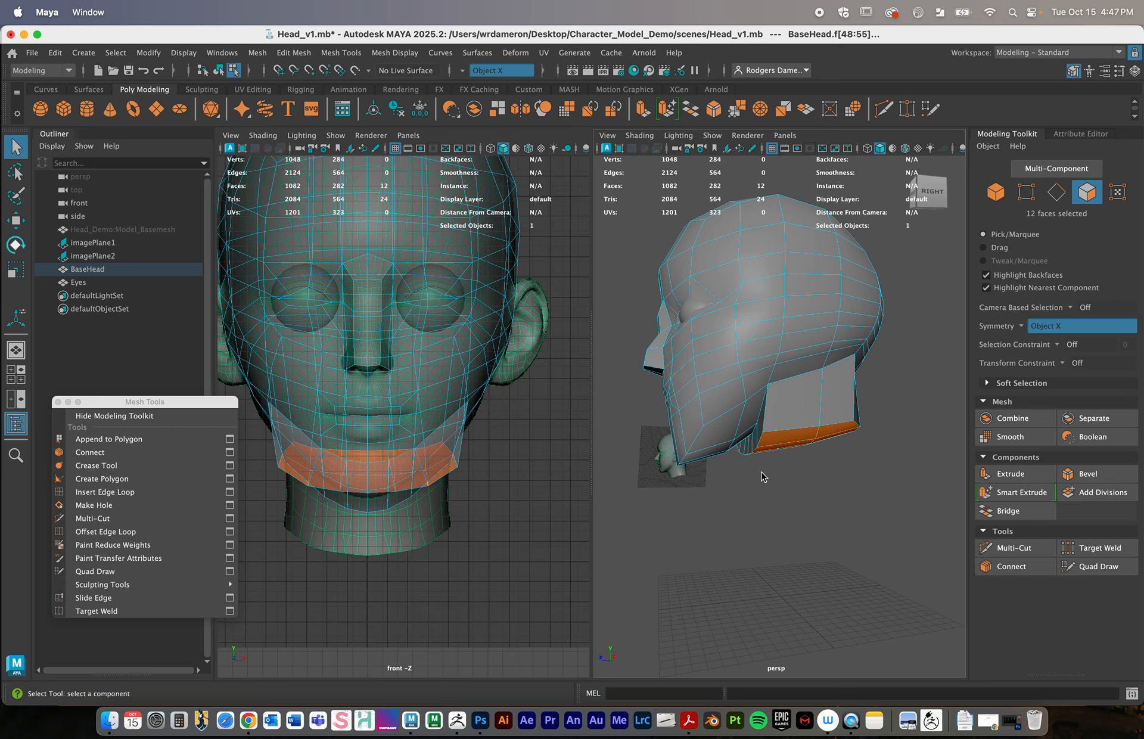
pyautogui.click(1010, 475)
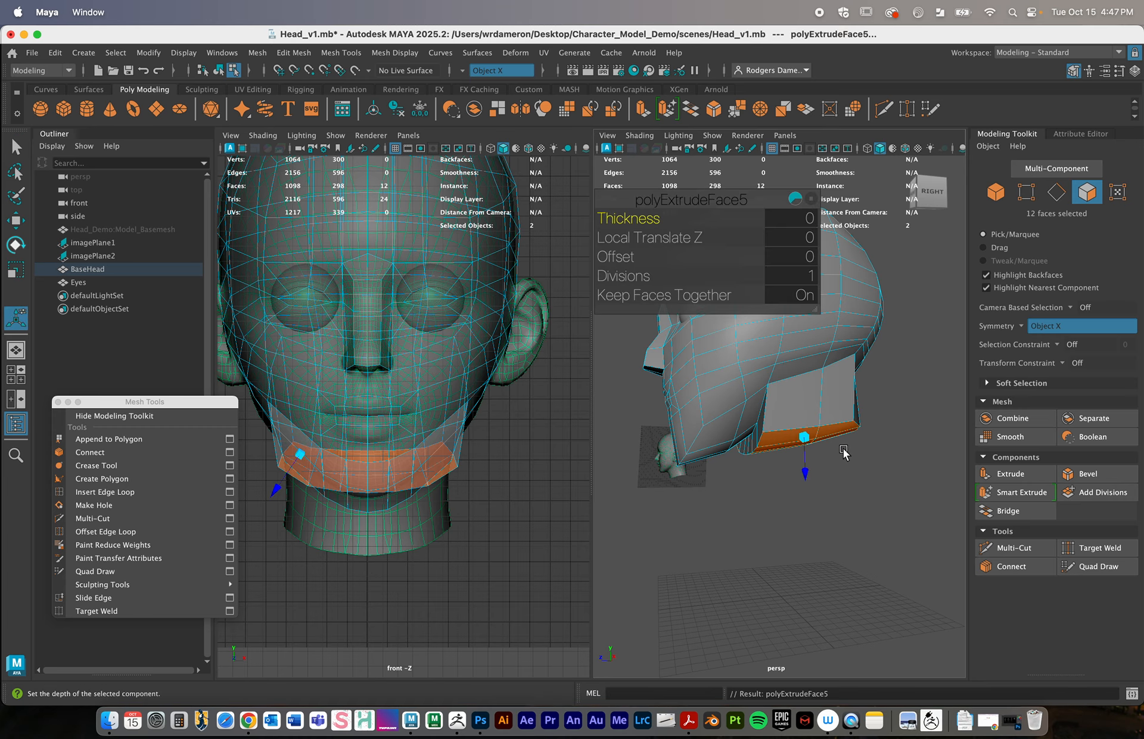
pyautogui.press('w')
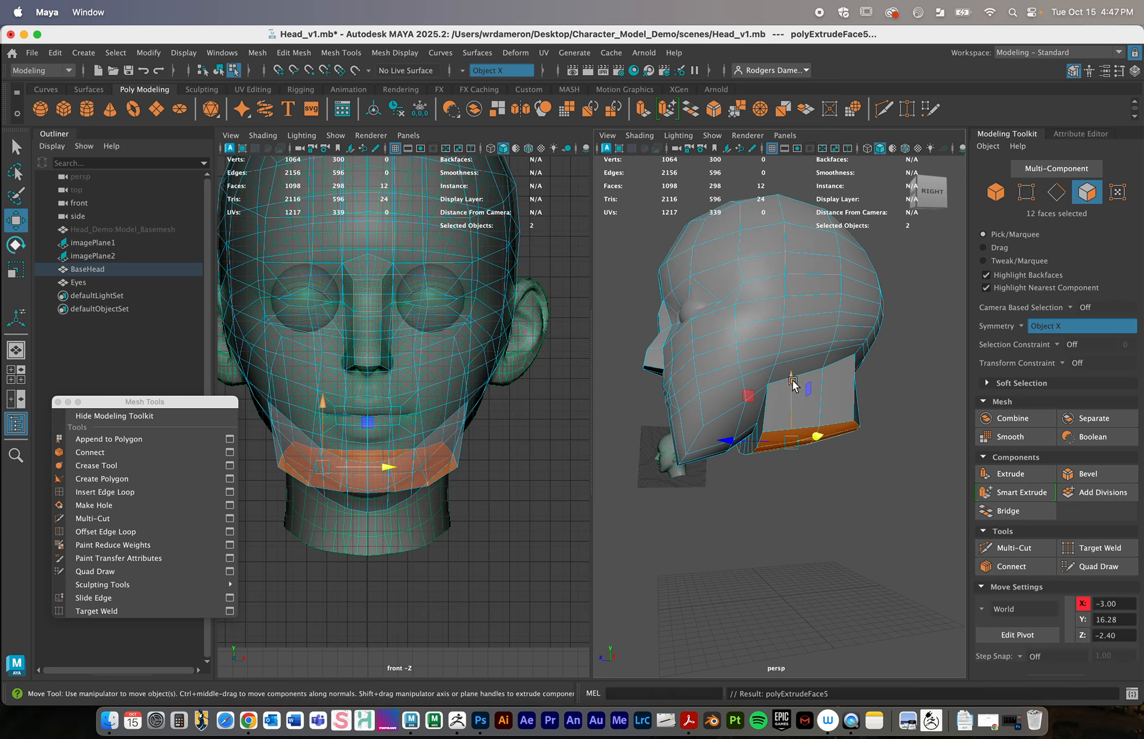
pyautogui.moveTo(793, 384); pyautogui.dragTo(794, 413)
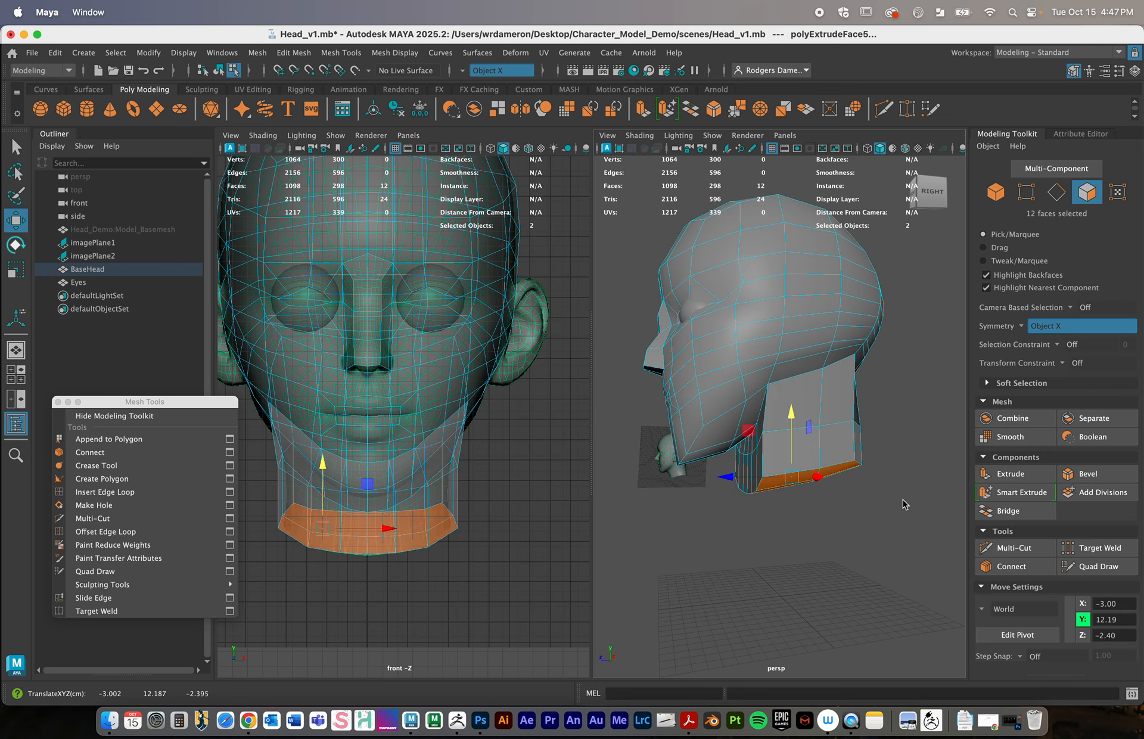
# Scale the newly extruded faces inward so the neck's lower end fits the width of the front reference neck
pyautogui.keyDown('alt'); pyautogui.moveTo(904, 503); pyautogui.dragTo(885, 526); pyautogui.keyUp('alt')
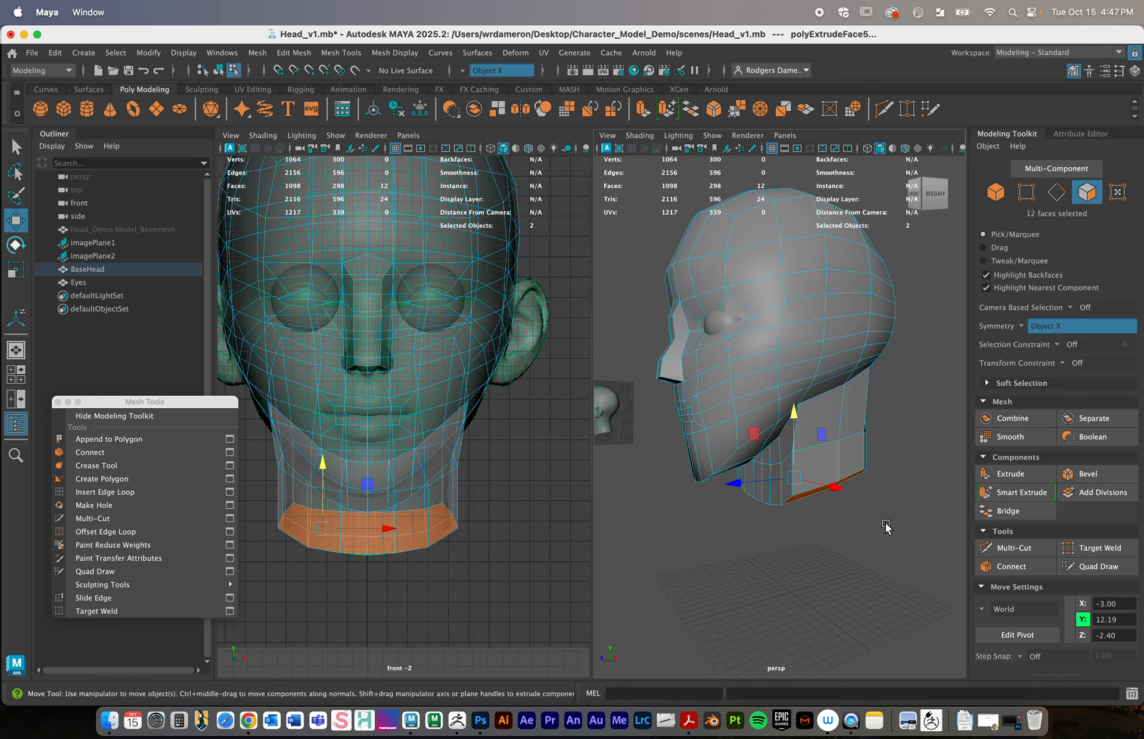
pyautogui.press('e')
pyautogui.press('r')
pyautogui.moveTo(794, 478); pyautogui.dragTo(835, 471)
pyautogui.keyDown('alt'); pyautogui.moveTo(828, 467); pyautogui.dragTo(863, 471, button='right'); pyautogui.keyUp('alt')
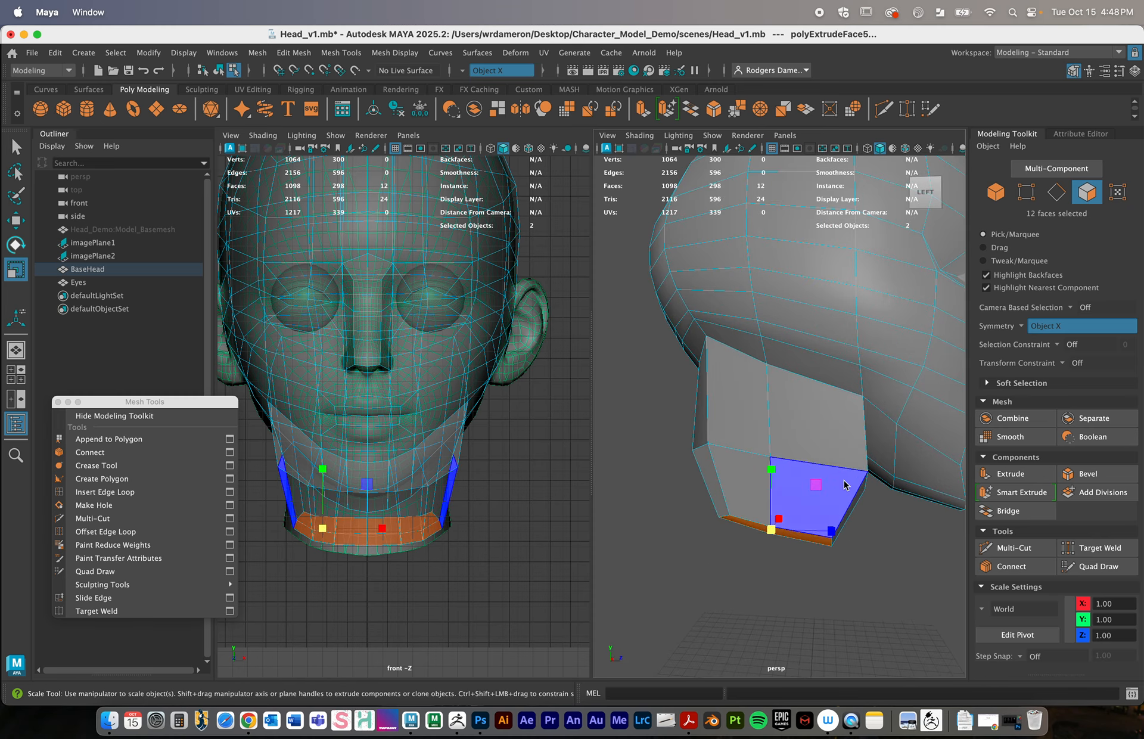
pyautogui.press('q')
pyautogui.keyDown('alt'); pyautogui.moveTo(870, 469); pyautogui.dragTo(786, 467); pyautogui.keyUp('alt')
pyautogui.keyDown('alt'); pyautogui.moveTo(456, 524); pyautogui.dragTo(506, 521); pyautogui.keyUp('alt')
pyautogui.moveTo(745, 468); pyautogui.dragTo(680, 302, button='right')
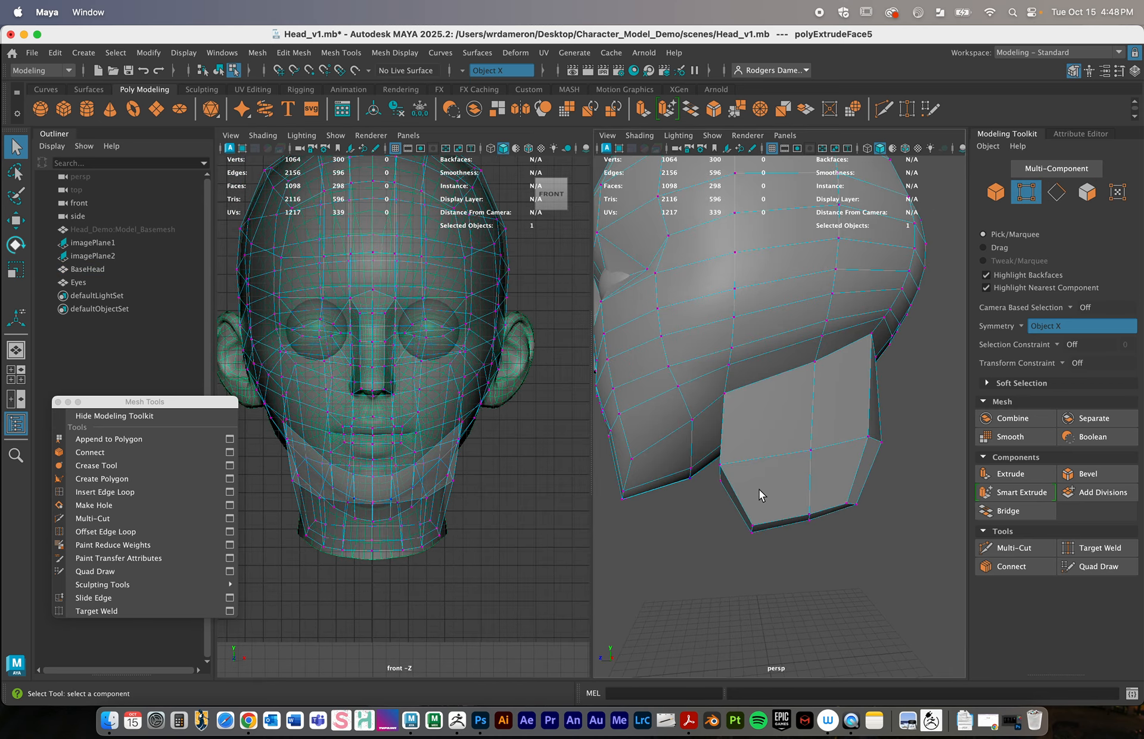
pyautogui.click(721, 465)
pyautogui.keyDown('alt'); pyautogui.moveTo(721, 467); pyautogui.dragTo(773, 484); pyautogui.keyUp('alt')
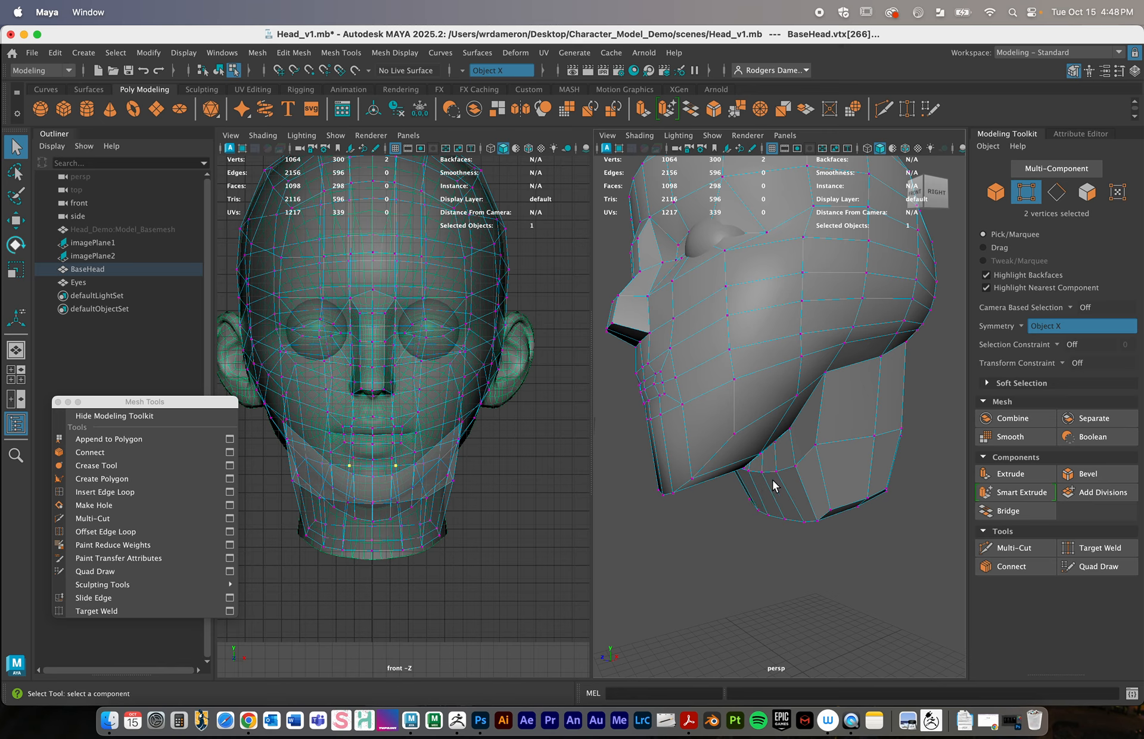
pyautogui.click(816, 446)
pyautogui.keyDown('alt'); pyautogui.moveTo(845, 458); pyautogui.dragTo(849, 411); pyautogui.keyUp('alt')
pyautogui.press('w')
pyautogui.moveTo(856, 378); pyautogui.dragTo(851, 358, button='right')
pyautogui.click(849, 381)
pyautogui.keyDown('shift'); pyautogui.click(840, 444); pyautogui.keyUp('shift')
pyautogui.click(799, 461)
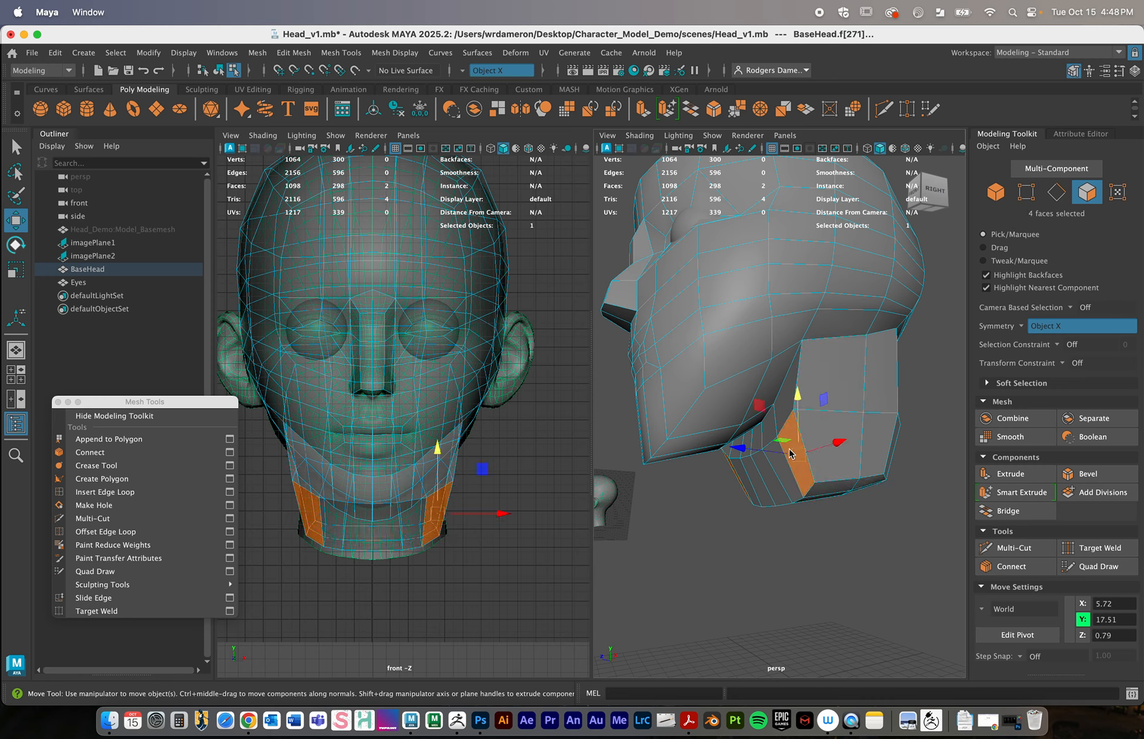
pyautogui.keyDown('alt'); pyautogui.moveTo(817, 424); pyautogui.dragTo(826, 432); pyautogui.keyUp('alt')
pyautogui.press('q')
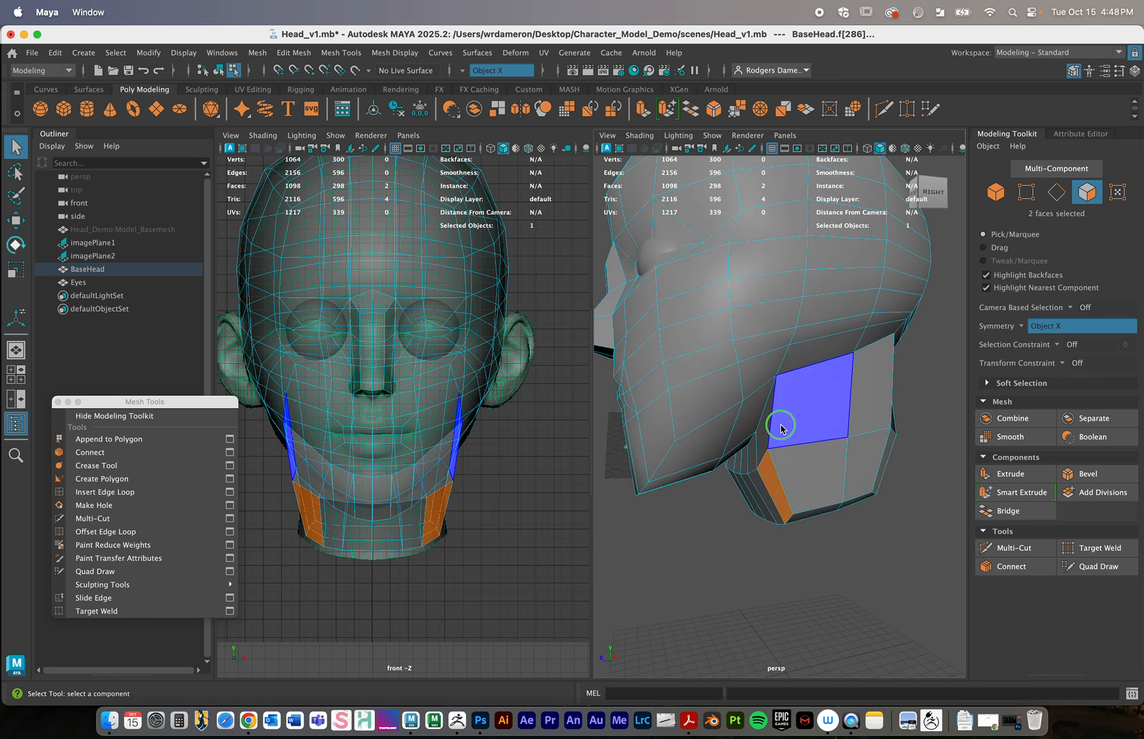
# Select the front corner vertices of the neck's middle ring on both sides and adjust their position along Z
pyautogui.moveTo(775, 301); pyautogui.dragTo(730, 300, button='right')
pyautogui.click(769, 448)
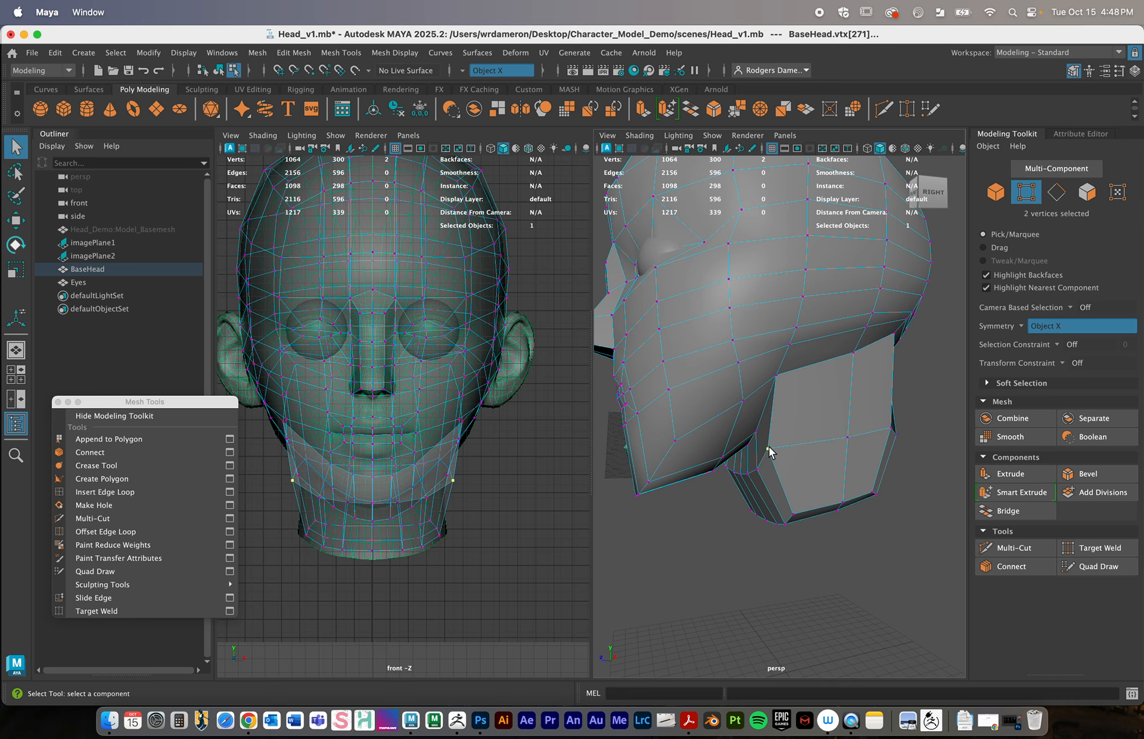
pyautogui.press('w')
pyautogui.moveTo(764, 452)
pyautogui.mouseDown()
pyautogui.moveTo(743, 450)
pyautogui.moveTo(764, 458)
pyautogui.mouseUp()
# Move the rear side vertices of the neck's middle ring forward to about Z -4.08 and select the pair where the neck's front edge meets the jaw
pyautogui.keyDown('alt'); pyautogui.moveTo(824, 494); pyautogui.dragTo(795, 499); pyautogui.keyUp('alt')
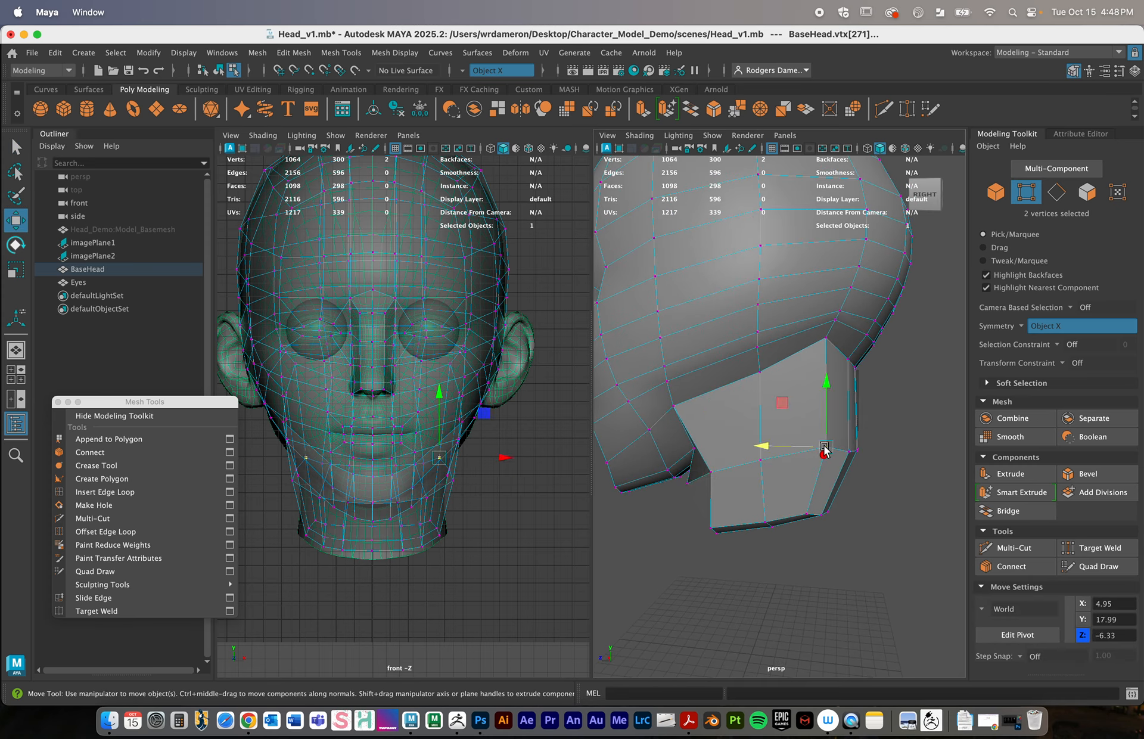
pyautogui.moveTo(823, 448); pyautogui.dragTo(738, 451)
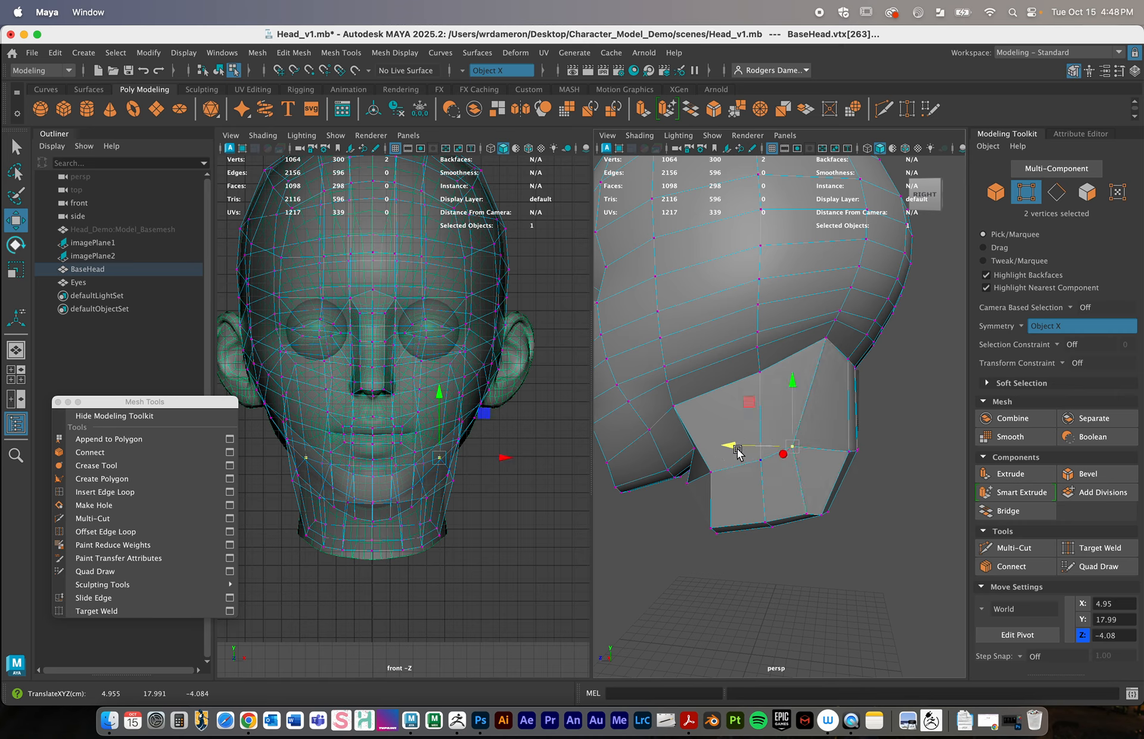
pyautogui.click(672, 406)
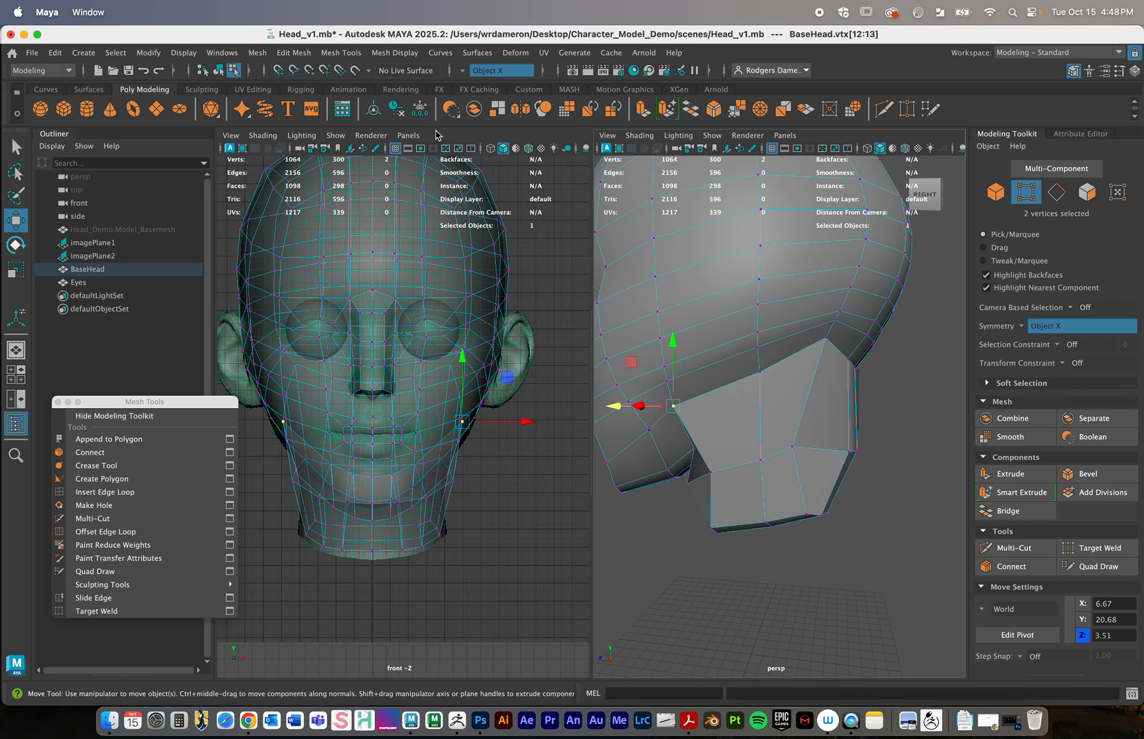
# Show the side view, turn on smooth preview, and move the selected neck-jaw corner vertices back to about Z 2.66
pyautogui.click(408, 135)
pyautogui.moveTo(429, 164)
pyautogui.click(560, 175)
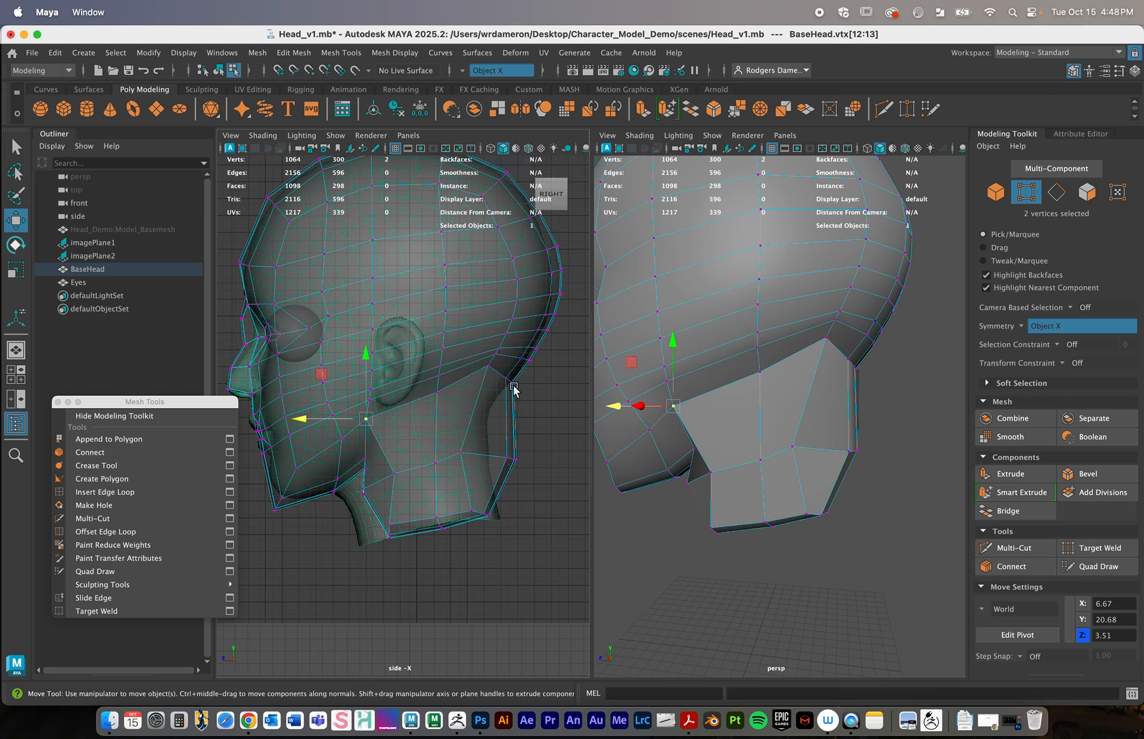
pyautogui.scroll(5, 439, 437)
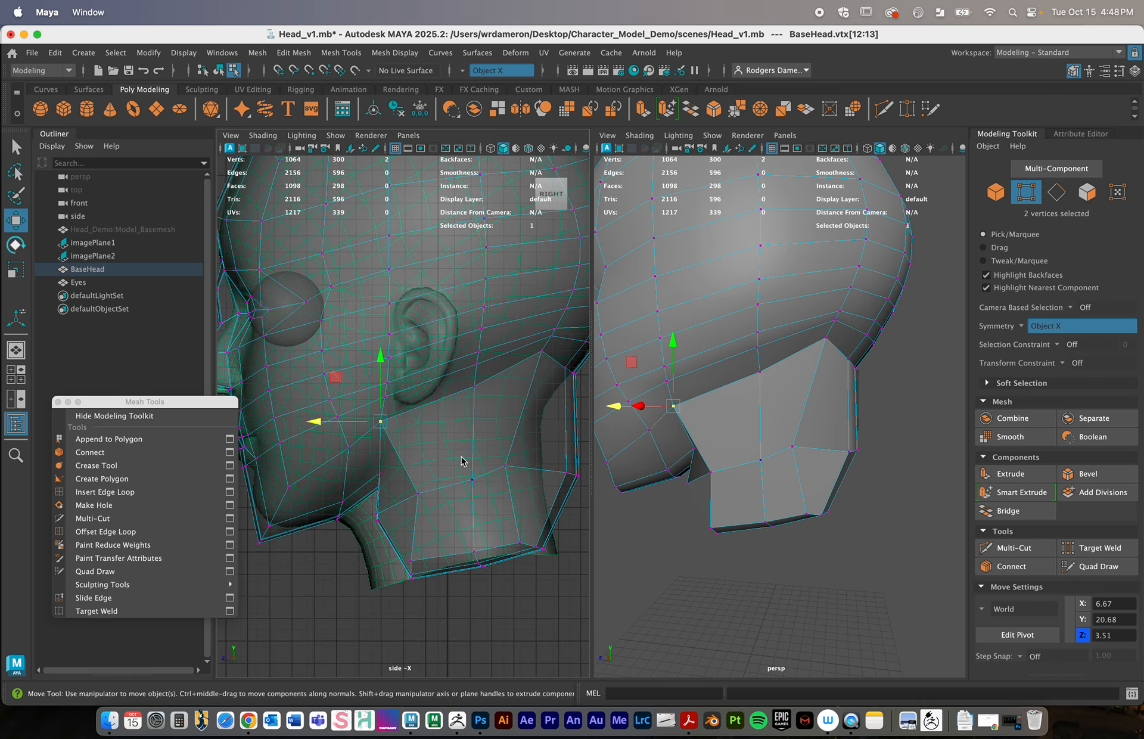
pyautogui.press('3')
pyautogui.moveTo(317, 424); pyautogui.dragTo(331, 424)
pyautogui.keyDown('alt'); pyautogui.moveTo(410, 497); pyautogui.dragTo(457, 445, button='middle'); pyautogui.keyUp('alt')
pyautogui.keyDown('alt'); pyautogui.moveTo(456, 446); pyautogui.dragTo(472, 452, button='right'); pyautogui.keyUp('alt')
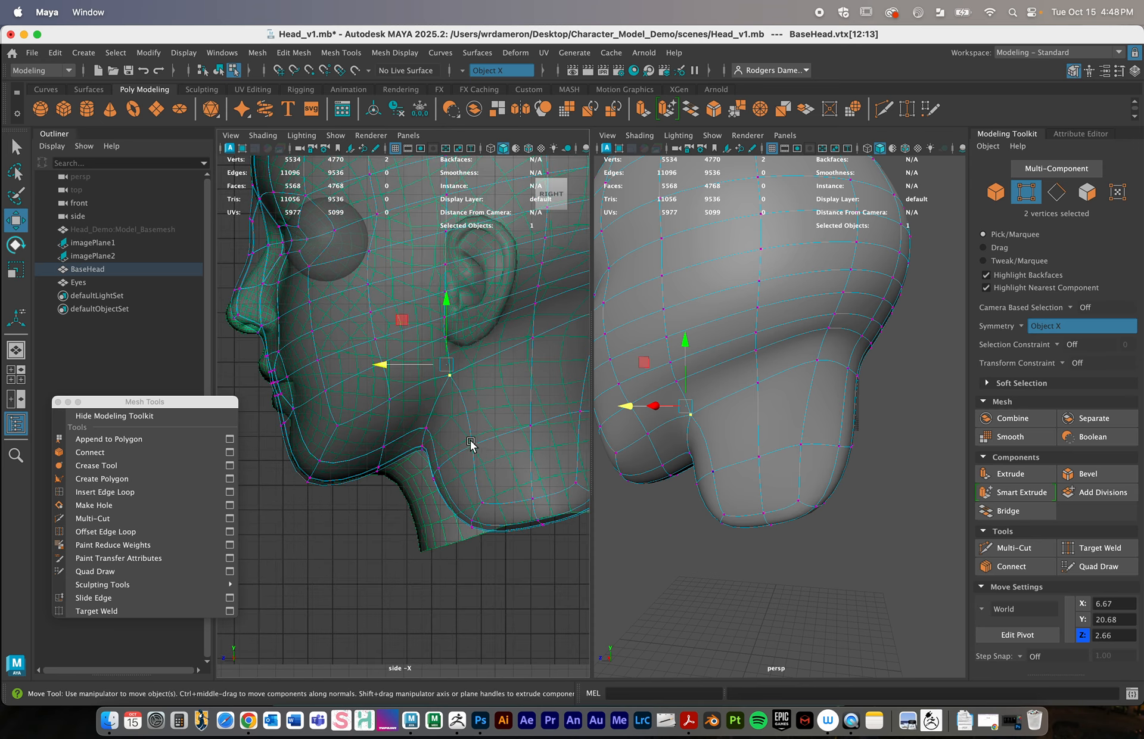
# Move the front corner vertices of the neck's middle ring to about Y 15.64, Z 0.82
pyautogui.click(472, 445)
pyautogui.keyDown('alt'); pyautogui.moveTo(480, 460); pyautogui.dragTo(446, 444, button='middle'); pyautogui.keyUp('alt')
pyautogui.moveTo(438, 429); pyautogui.dragTo(445, 439)
pyautogui.keyDown('alt'); pyautogui.moveTo(543, 484); pyautogui.dragTo(447, 497, button='middle'); pyautogui.keyUp('alt')
pyautogui.keyDown('alt'); pyautogui.moveTo(457, 501); pyautogui.dragTo(445, 494, button='right'); pyautogui.keyUp('alt')
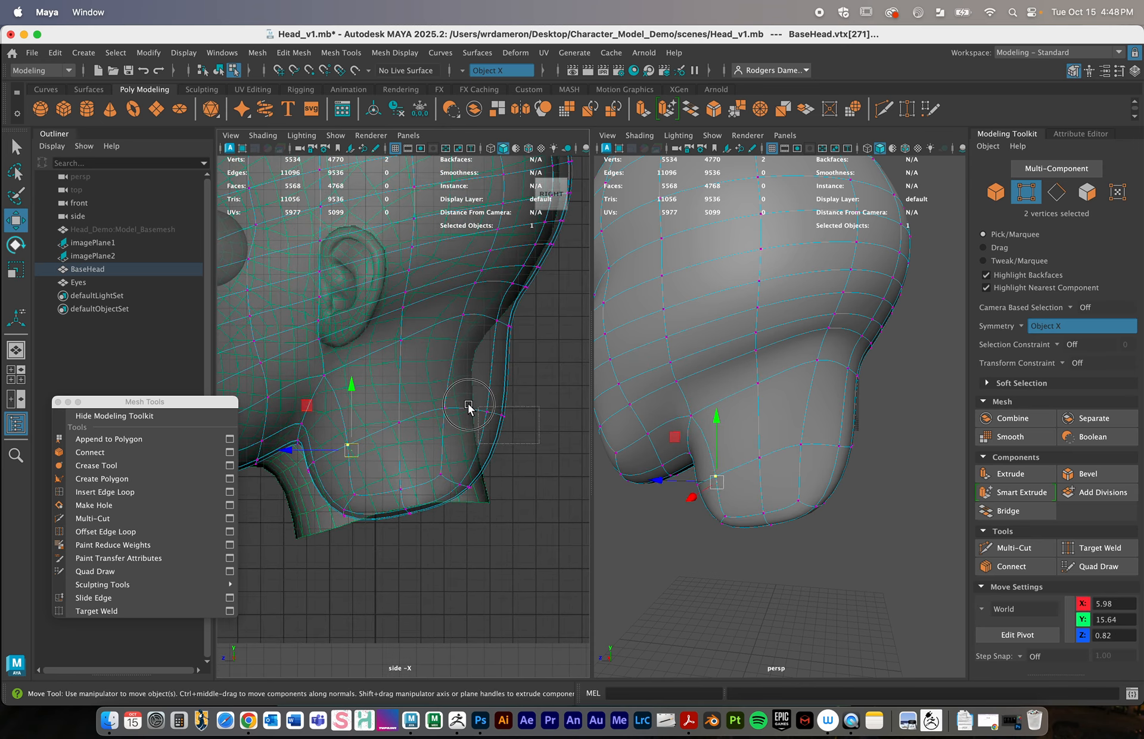
# Move the neck's rear middle vertices forward and its seven rear base vertices back to about Z -8.20, following the side reference
pyautogui.moveTo(468, 405); pyautogui.dragTo(429, 405)
pyautogui.moveTo(504, 526); pyautogui.dragTo(402, 465)
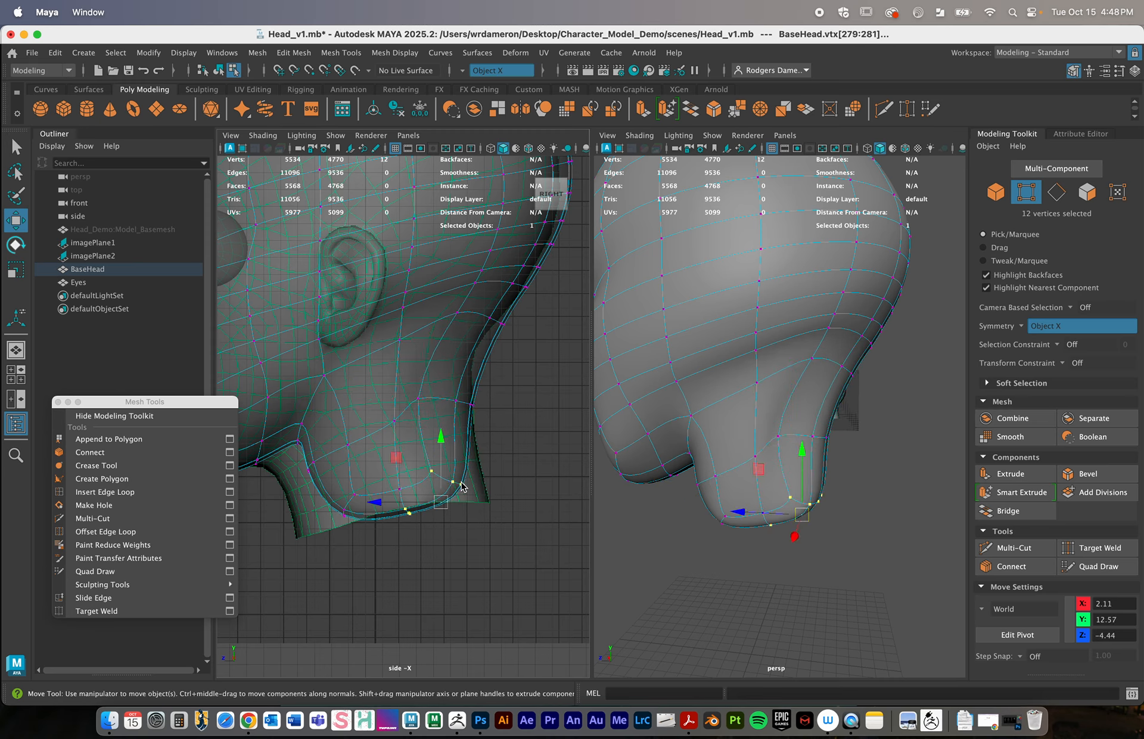
pyautogui.click(538, 517)
pyautogui.moveTo(499, 512); pyautogui.dragTo(424, 451)
pyautogui.moveTo(465, 490); pyautogui.dragTo(508, 503)
# Adjust the under-jaw vertices to about Y 14.94, Z 7.16 and the throat vertices to about Y 17.05, Z 3.58
pyautogui.keyDown('alt'); pyautogui.moveTo(298, 453); pyautogui.dragTo(387, 455, button='middle'); pyautogui.keyUp('alt')
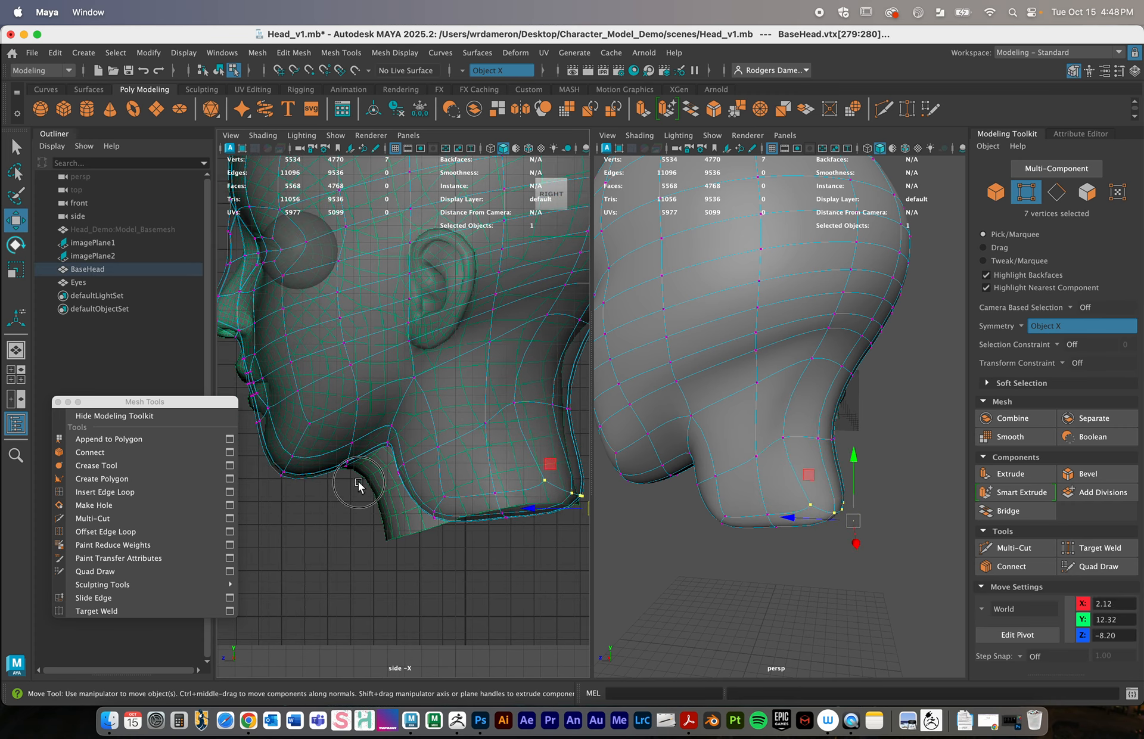
pyautogui.moveTo(359, 484); pyautogui.dragTo(326, 407)
pyautogui.moveTo(349, 462); pyautogui.dragTo(336, 465)
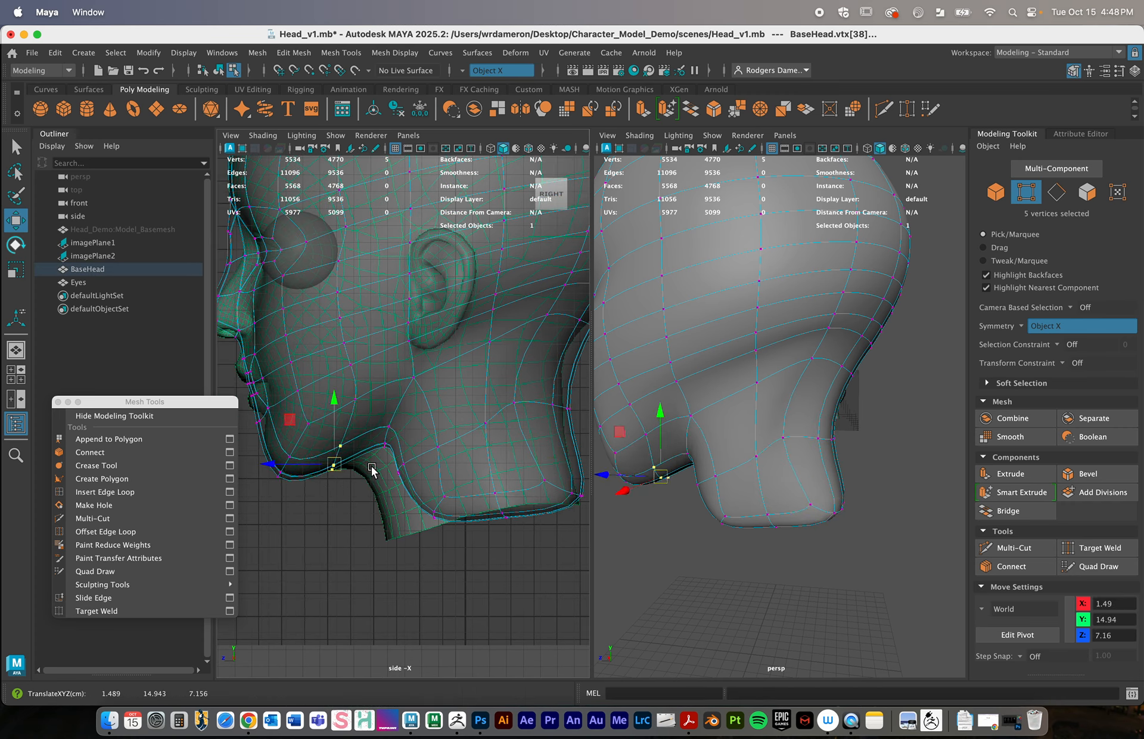
pyautogui.moveTo(400, 415); pyautogui.dragTo(386, 441, button='middle')
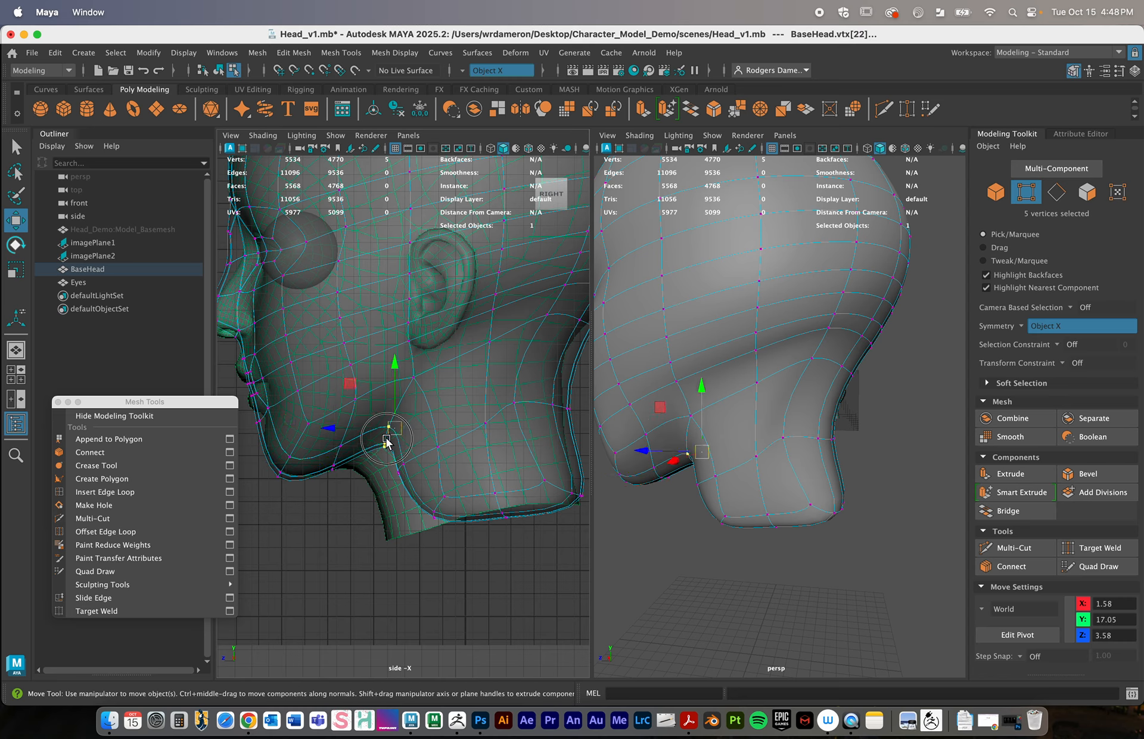
pyautogui.click(370, 468)
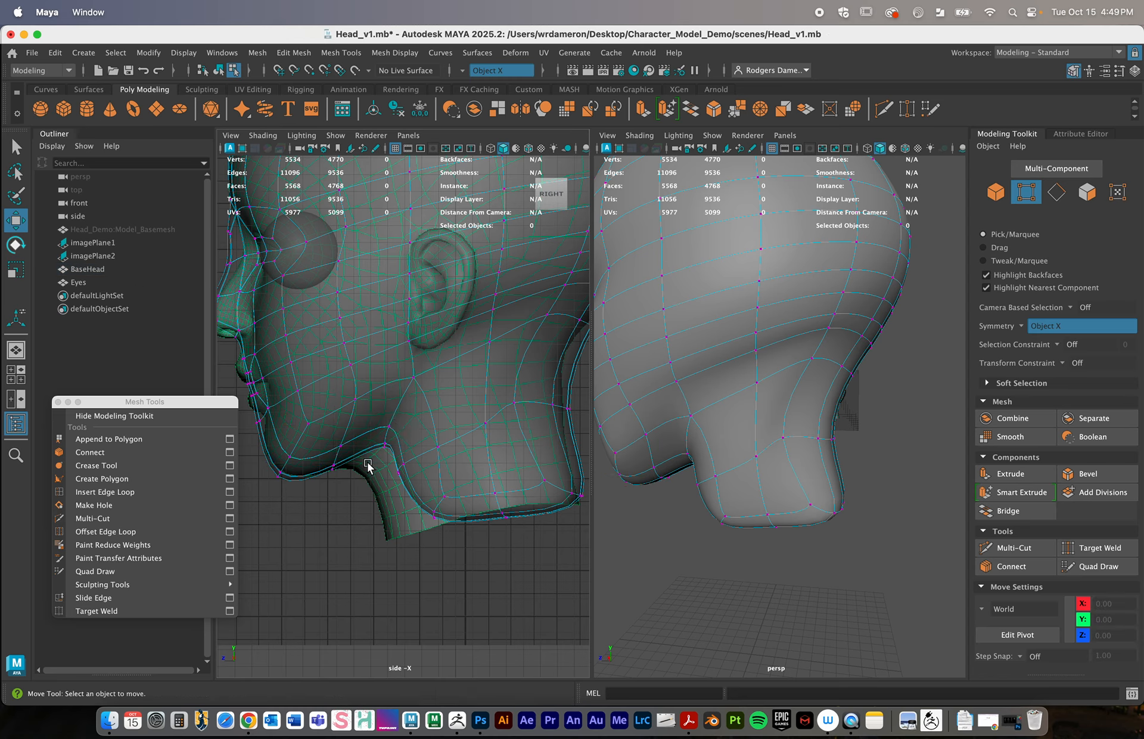
# Move the neck's five front middle vertices to about Y 13.78, Z 5.10 and fit its base vertices to the reference's lower edge
pyautogui.moveTo(402, 409); pyautogui.dragTo(403, 409)
pyautogui.moveTo(393, 429); pyautogui.dragTo(381, 489, button='middle')
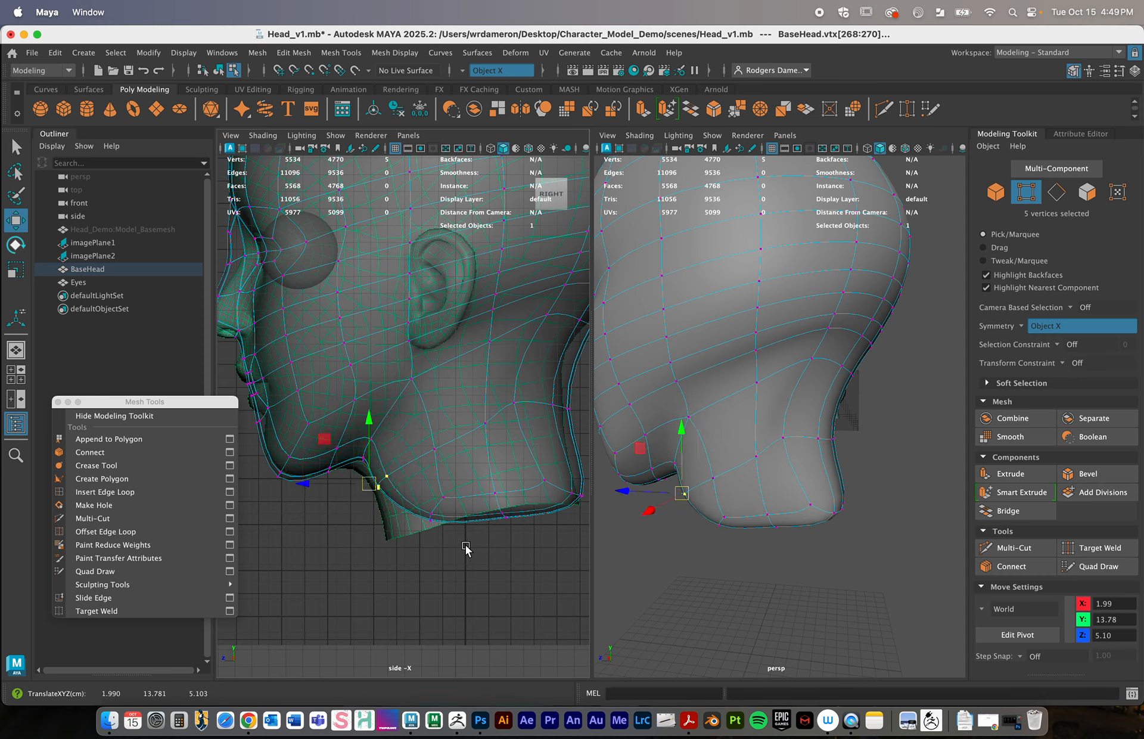
pyautogui.moveTo(483, 554); pyautogui.dragTo(396, 476)
pyautogui.moveTo(431, 512); pyautogui.dragTo(397, 533, button='middle')
pyautogui.moveTo(524, 536); pyautogui.dragTo(482, 481)
pyautogui.moveTo(506, 512); pyautogui.dragTo(498, 518, button='middle')
# Bring the front corner vertices of the neck's middle ring inward to about X 4.32
pyautogui.keyDown('alt'); pyautogui.moveTo(738, 438); pyautogui.dragTo(776, 447); pyautogui.keyUp('alt')
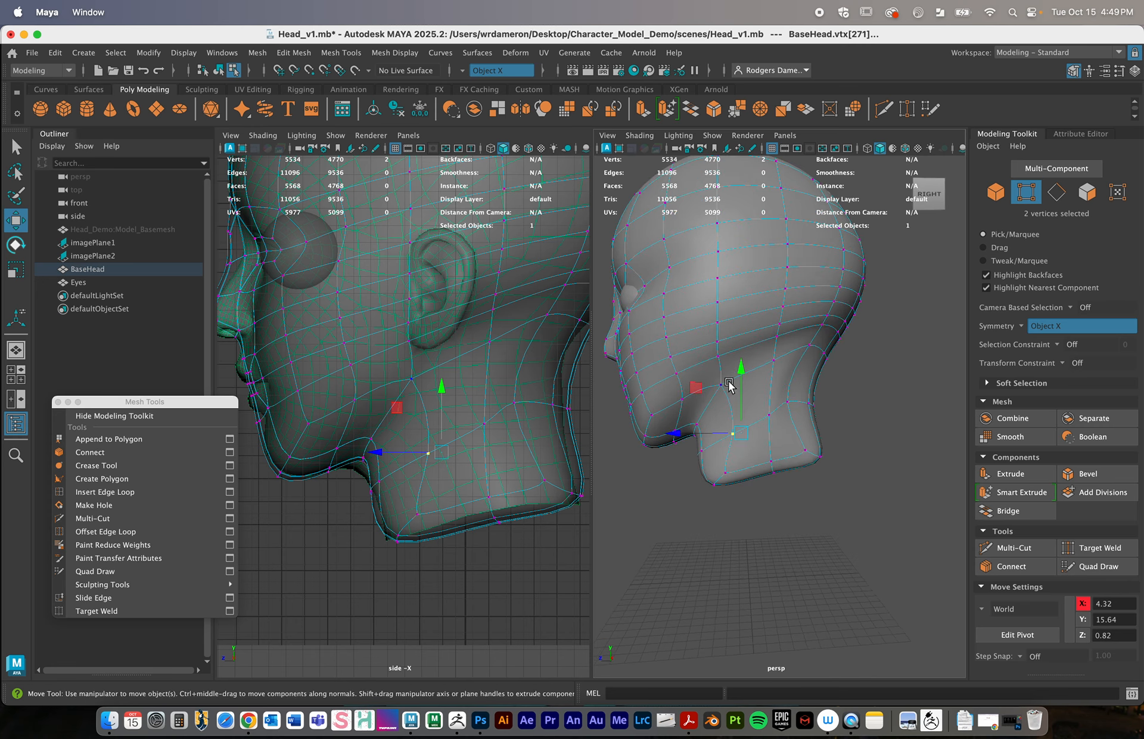
pyautogui.keyDown('alt'); pyautogui.moveTo(727, 385); pyautogui.dragTo(703, 391, button='right'); pyautogui.keyUp('alt')
pyautogui.keyDown('alt'); pyautogui.moveTo(688, 384); pyautogui.dragTo(747, 399); pyautogui.keyUp('alt')
# Return to object mode and examine the smoothed head and neck from the front and side
pyautogui.press('q')
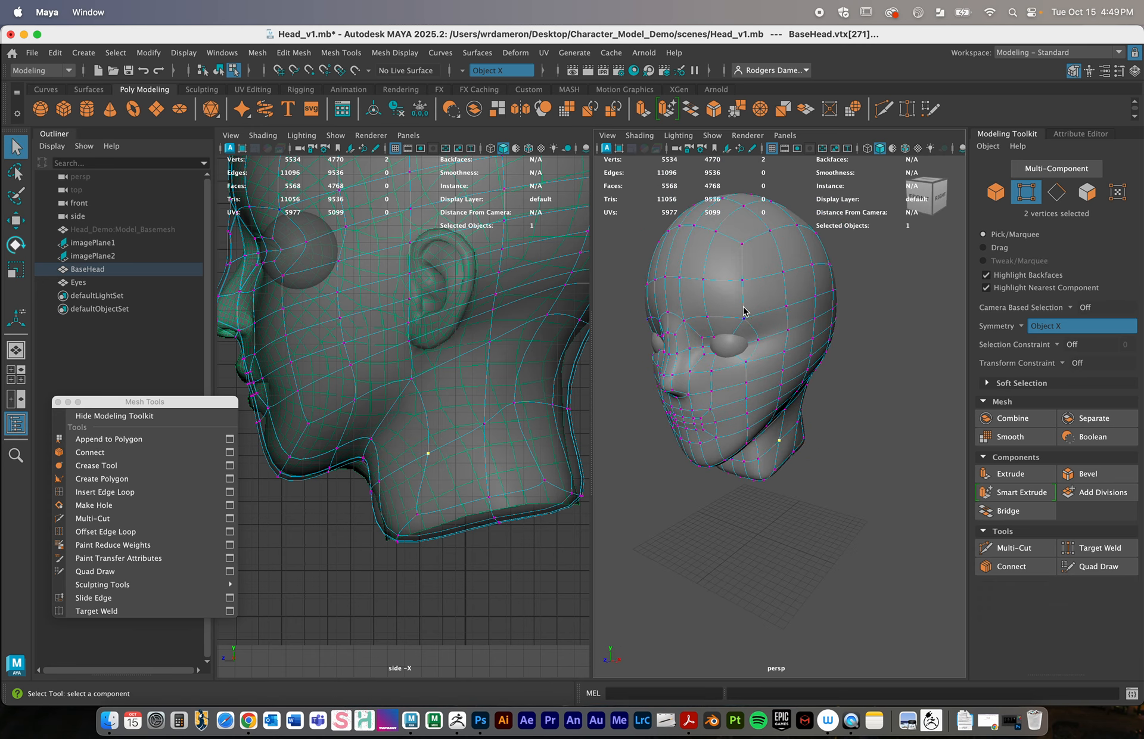
pyautogui.moveTo(743, 311); pyautogui.dragTo(809, 281, button='right')
pyautogui.keyDown('alt'); pyautogui.moveTo(804, 394); pyautogui.dragTo(813, 387); pyautogui.keyUp('alt')
pyautogui.click(824, 489)
pyautogui.keyDown('alt'); pyautogui.moveTo(823, 489); pyautogui.dragTo(835, 466); pyautogui.keyUp('alt')
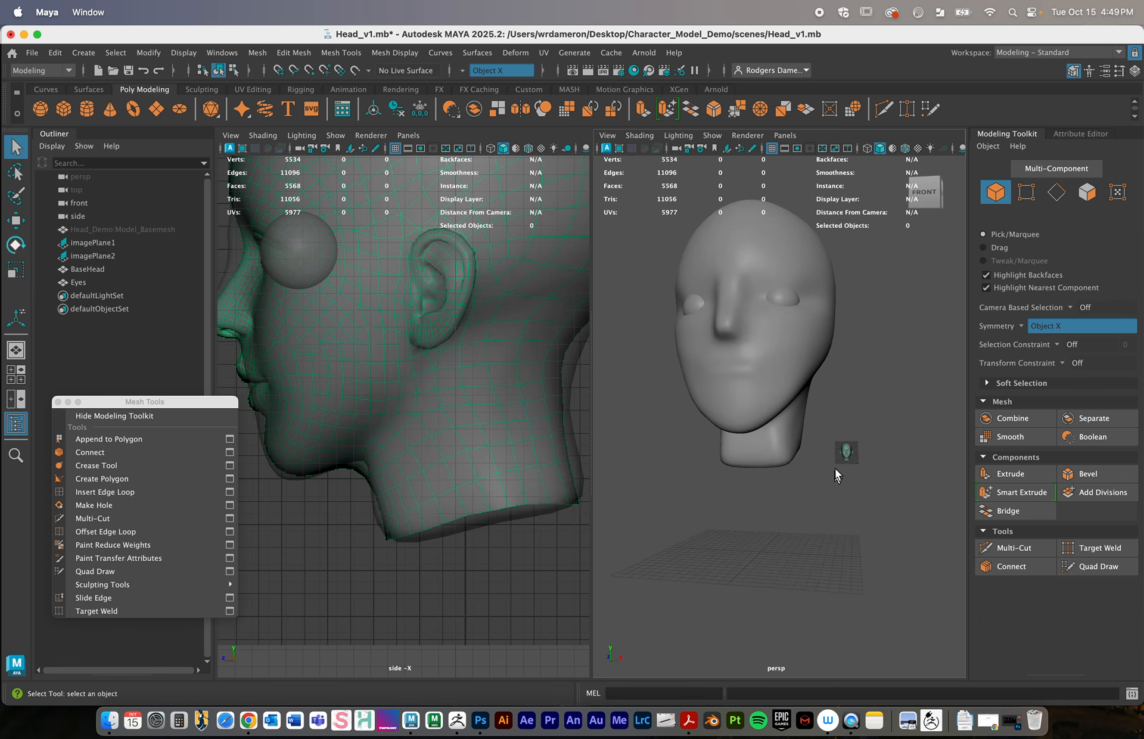
pyautogui.keyDown('alt'); pyautogui.moveTo(834, 466); pyautogui.dragTo(703, 472, button='right'); pyautogui.keyUp('alt')
pyautogui.moveTo(703, 472)
pyautogui.keyDown('alt'); pyautogui.mouseDown()
pyautogui.moveTo(774, 451)
pyautogui.moveTo(689, 452)
pyautogui.mouseUp(); pyautogui.keyUp('alt')
# Select the four stacked BaseHead faces covering the reference ear, together with their mirrored counterparts
pyautogui.click(748, 397)
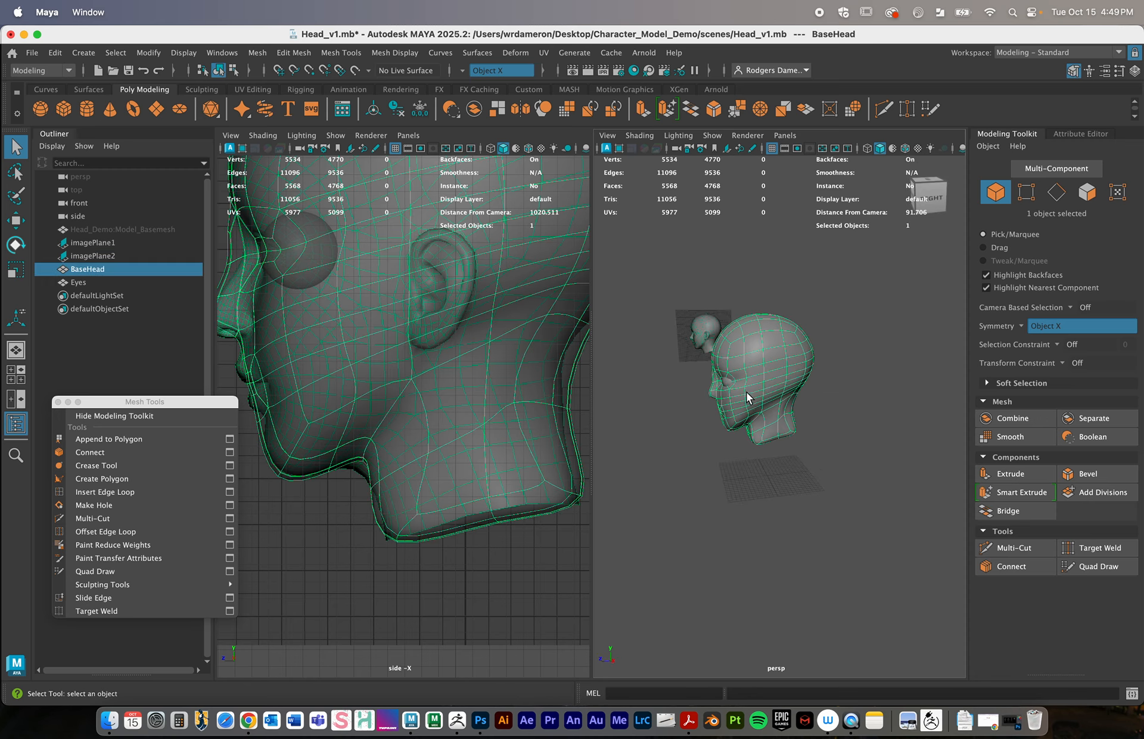
pyautogui.keyDown('alt'); pyautogui.moveTo(731, 383); pyautogui.dragTo(773, 444, button='middle'); pyautogui.keyUp('alt')
pyautogui.keyDown('alt'); pyautogui.moveTo(386, 256); pyautogui.dragTo(383, 305, button='middle'); pyautogui.keyUp('alt')
pyautogui.keyDown('alt'); pyautogui.moveTo(405, 324); pyautogui.dragTo(475, 337, button='right'); pyautogui.keyUp('alt')
pyautogui.keyDown('alt'); pyautogui.moveTo(431, 283); pyautogui.dragTo(418, 358, button='middle'); pyautogui.keyUp('alt')
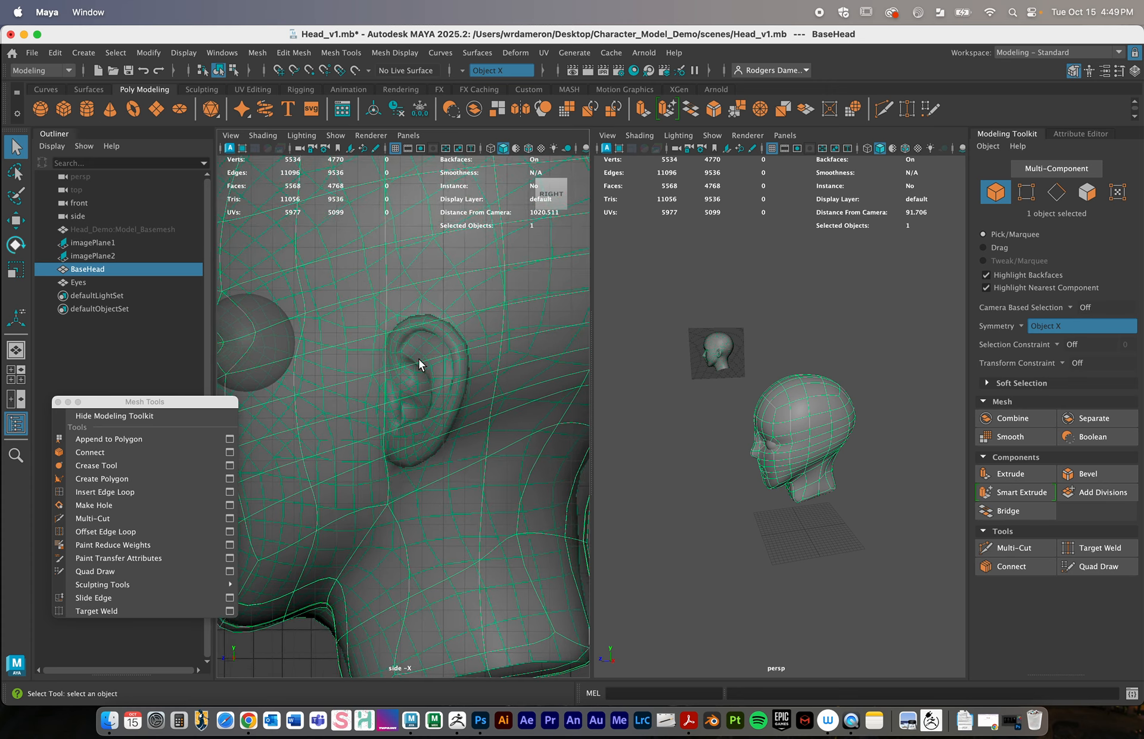
pyautogui.keyDown('alt'); pyautogui.moveTo(418, 359); pyautogui.dragTo(473, 359, button='right'); pyautogui.keyUp('alt')
pyautogui.moveTo(424, 319); pyautogui.dragTo(428, 332, button='right')
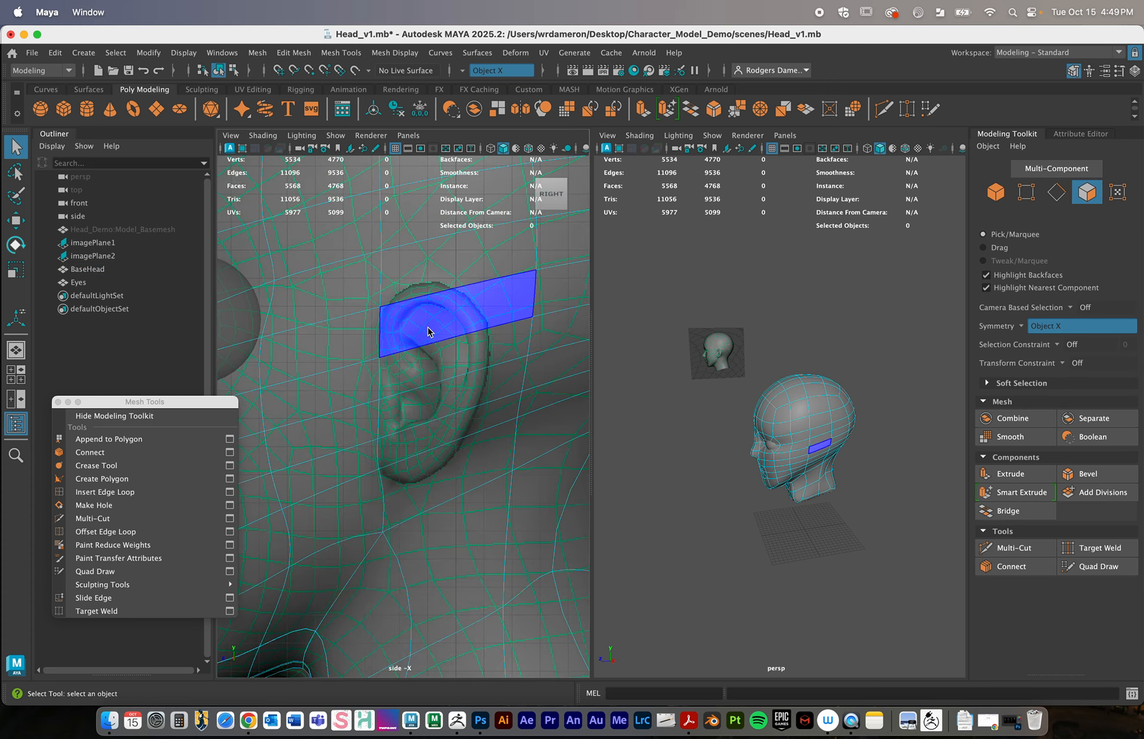
pyautogui.click(428, 330)
pyautogui.keyDown('shift'); pyautogui.click(427, 371); pyautogui.keyUp('shift')
pyautogui.keyDown('shift'); pyautogui.click(428, 405); pyautogui.keyUp('shift')
pyautogui.keyDown('shift'); pyautogui.click(433, 443); pyautogui.keyUp('shift')
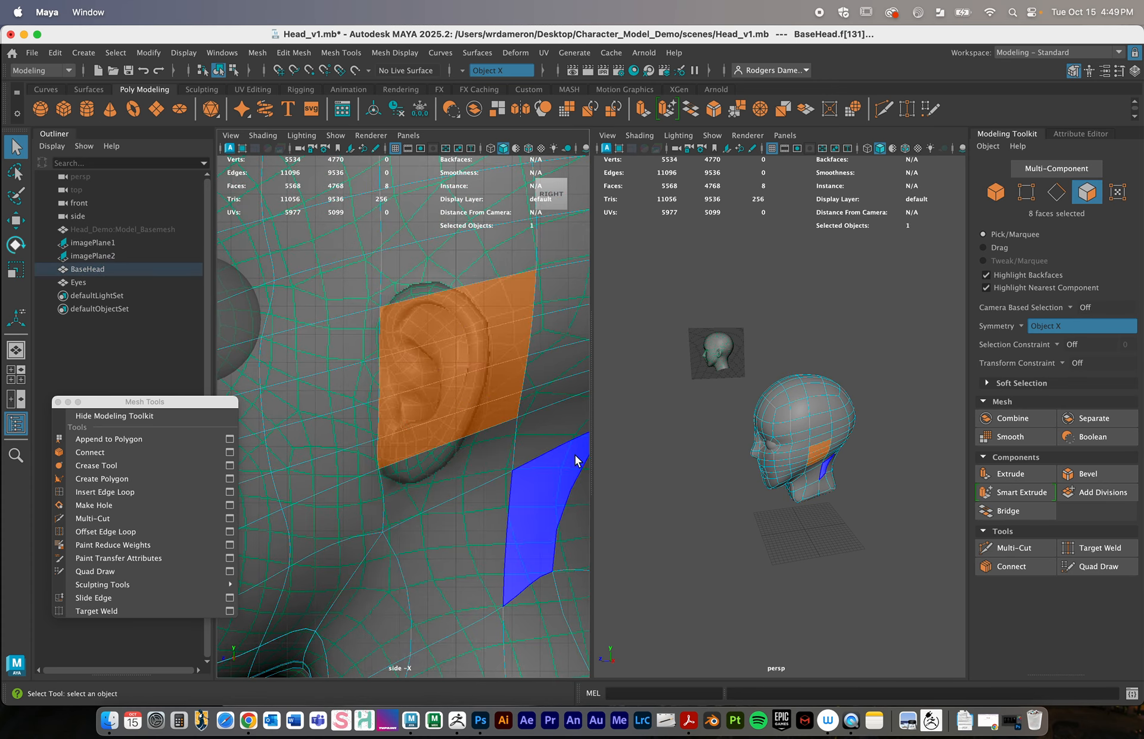
# Extrude the eight ear faces, turn off smooth preview, and scale the new faces inward
pyautogui.keyDown('alt'); pyautogui.moveTo(754, 478); pyautogui.dragTo(738, 450); pyautogui.keyUp('alt')
pyautogui.keyDown('alt'); pyautogui.moveTo(738, 451); pyautogui.dragTo(807, 463, button='right'); pyautogui.keyUp('alt')
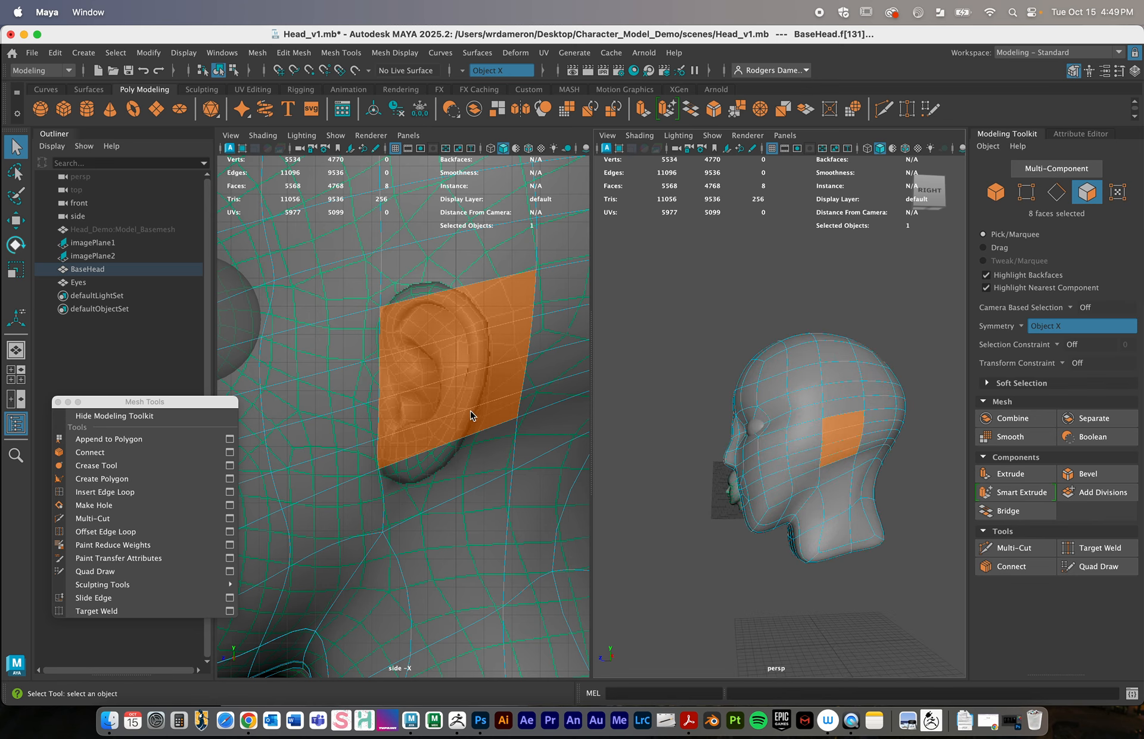
pyautogui.keyDown('alt'); pyautogui.moveTo(470, 414); pyautogui.dragTo(450, 440, button='middle'); pyautogui.keyUp('alt')
pyautogui.keyDown('alt'); pyautogui.moveTo(458, 430); pyautogui.dragTo(387, 424, button='right'); pyautogui.keyUp('alt')
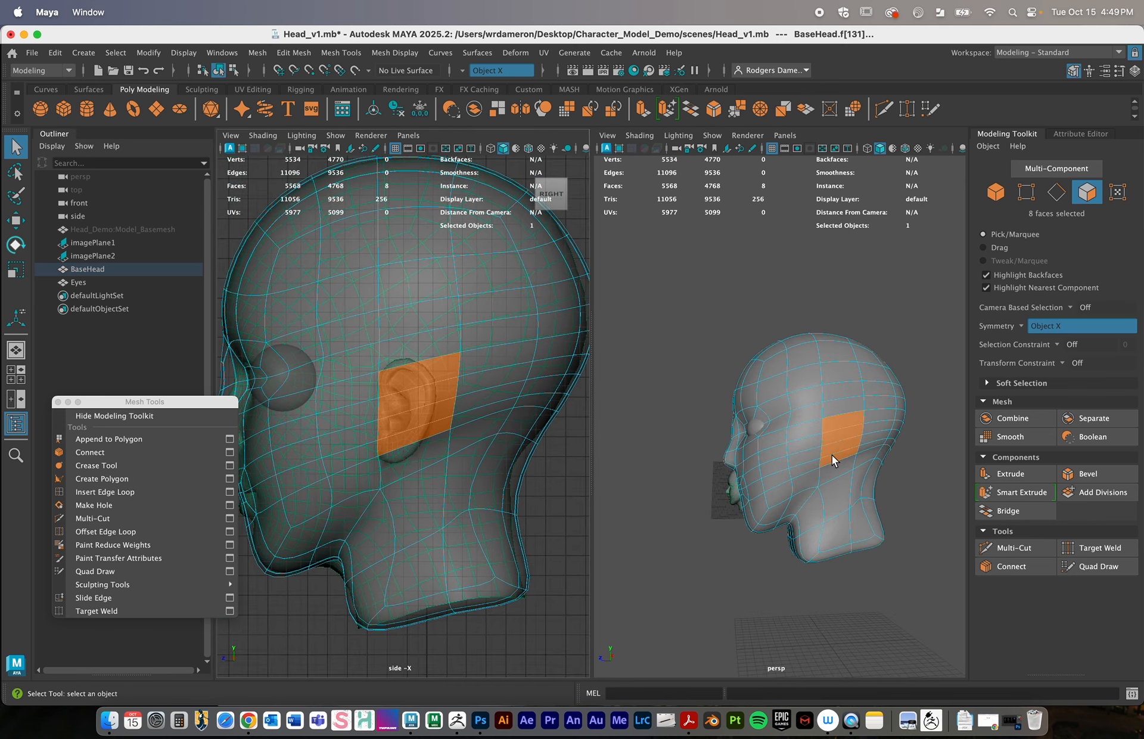
pyautogui.moveTo(833, 460)
pyautogui.keyDown('alt'); pyautogui.mouseDown()
pyautogui.moveTo(920, 443)
pyautogui.moveTo(842, 466)
pyautogui.mouseUp(); pyautogui.keyUp('alt')
pyautogui.keyDown('alt'); pyautogui.moveTo(875, 462); pyautogui.dragTo(813, 456, button='middle'); pyautogui.keyUp('alt')
pyautogui.keyDown('alt'); pyautogui.moveTo(813, 456); pyautogui.dragTo(760, 456); pyautogui.keyUp('alt')
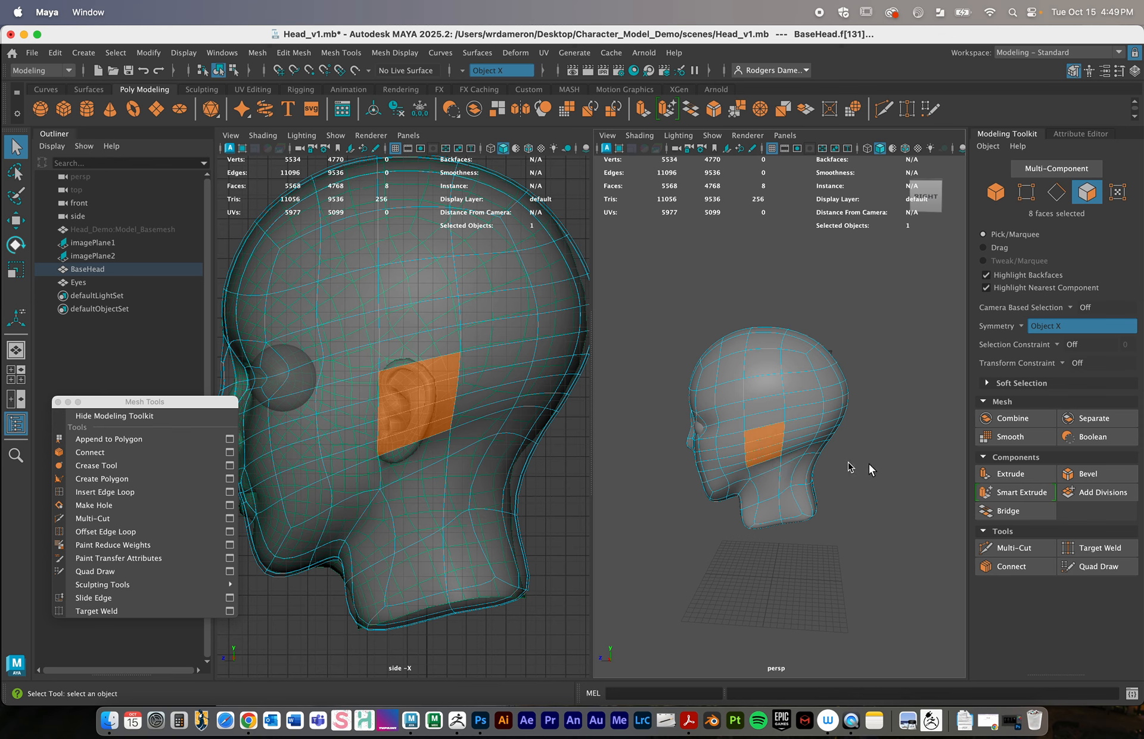
pyautogui.click(1010, 473)
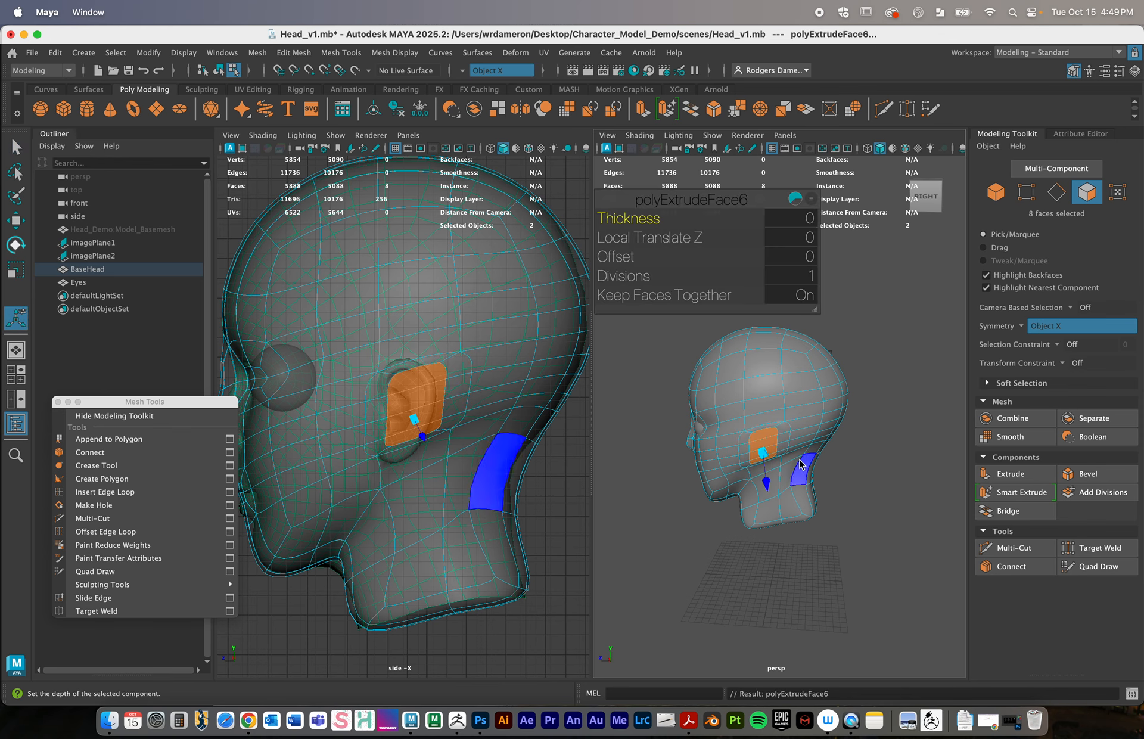
pyautogui.press('1')
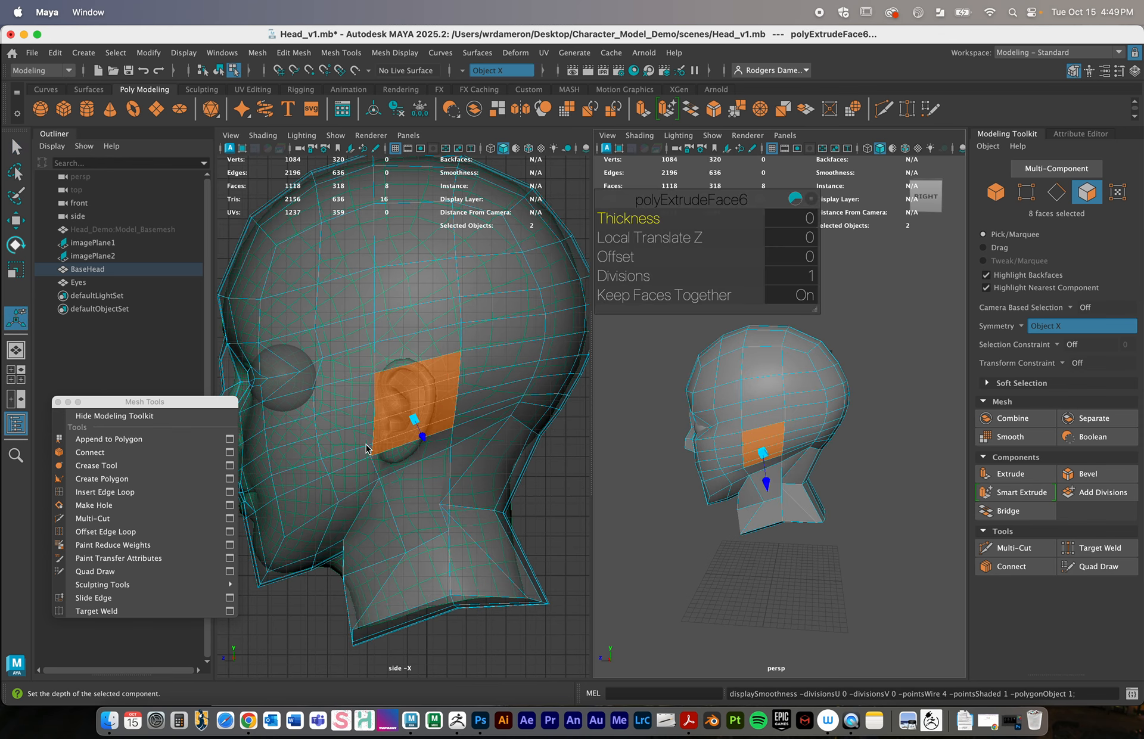
pyautogui.moveTo(415, 422); pyautogui.dragTo(405, 424)
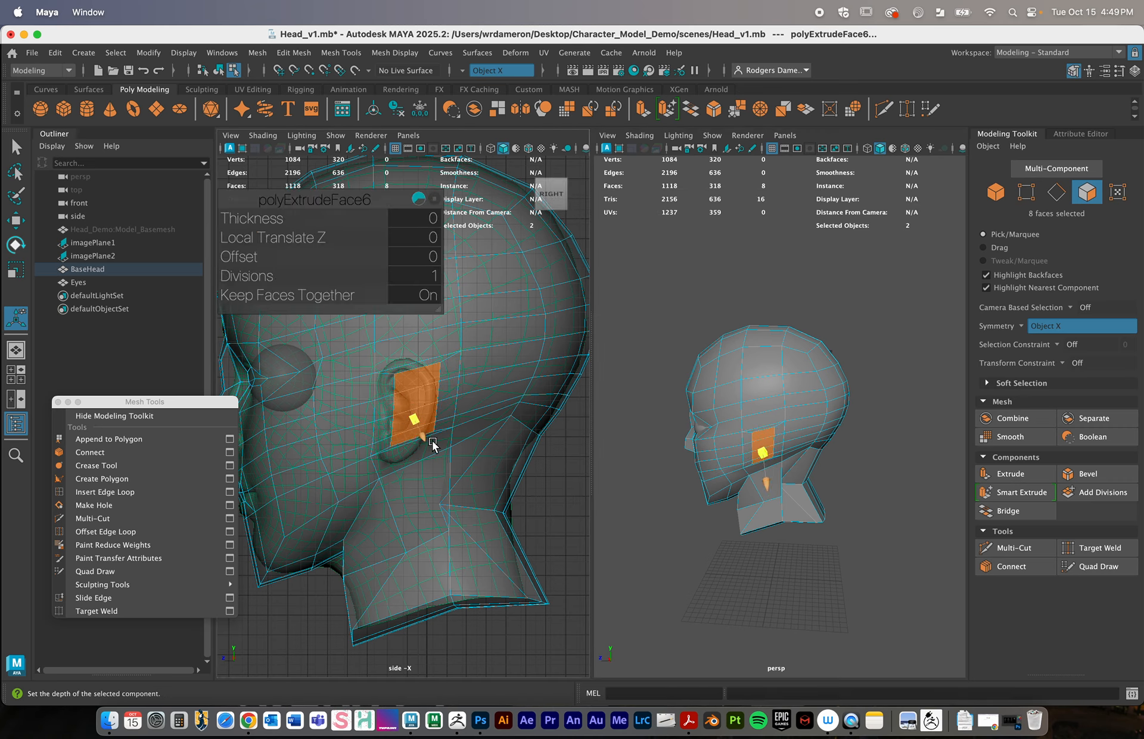
# Adjust the ear faces' vertical scale and height, and move them forward to about Z 1.08 over the reference ear
pyautogui.keyDown('alt'); pyautogui.moveTo(752, 489); pyautogui.dragTo(764, 478); pyautogui.keyUp('alt')
pyautogui.keyDown('alt'); pyautogui.moveTo(764, 478); pyautogui.dragTo(870, 500, button='right'); pyautogui.keyUp('alt')
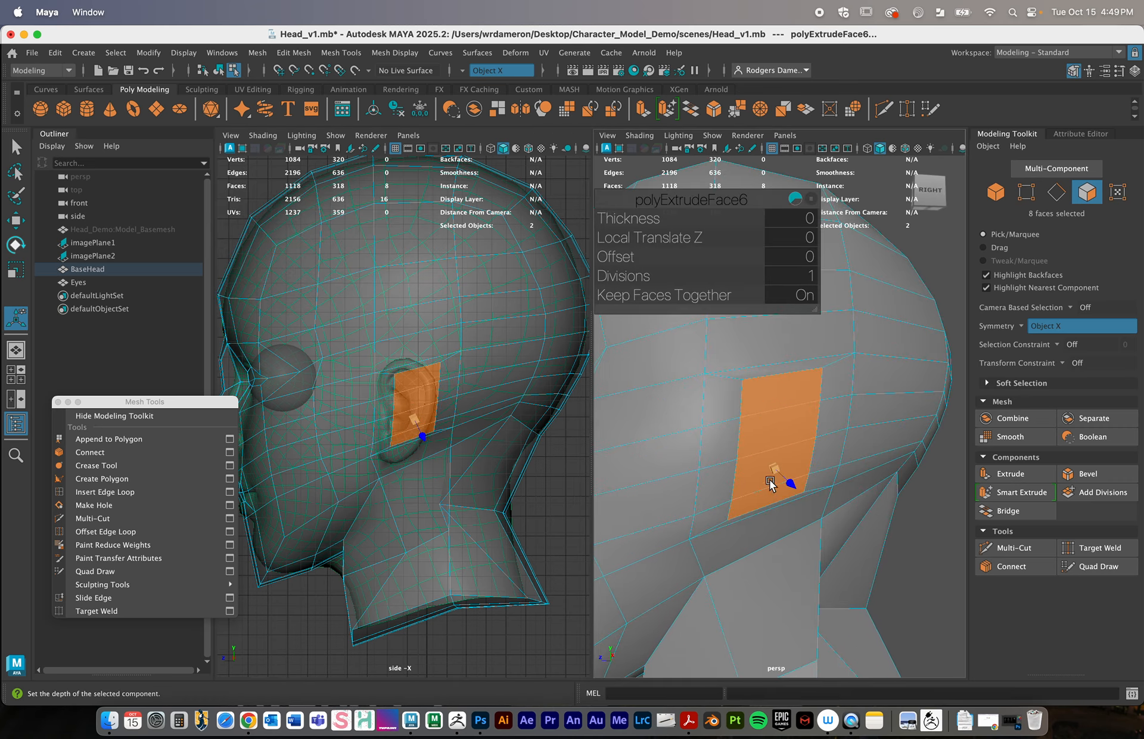
pyautogui.press('r')
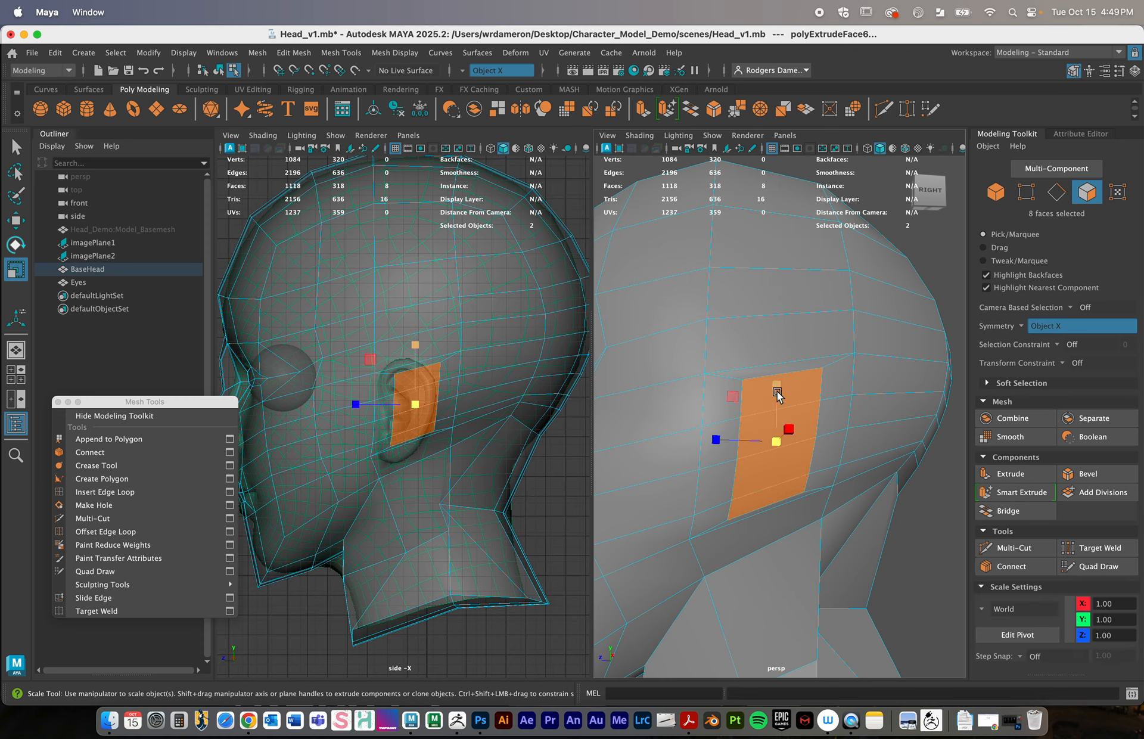
pyautogui.moveTo(777, 388)
pyautogui.mouseDown()
pyautogui.moveTo(774, 404)
pyautogui.moveTo(774, 387)
pyautogui.mouseUp()
pyautogui.press('w')
pyautogui.moveTo(705, 442); pyautogui.dragTo(682, 441)
pyautogui.moveTo(755, 379); pyautogui.dragTo(755, 386)
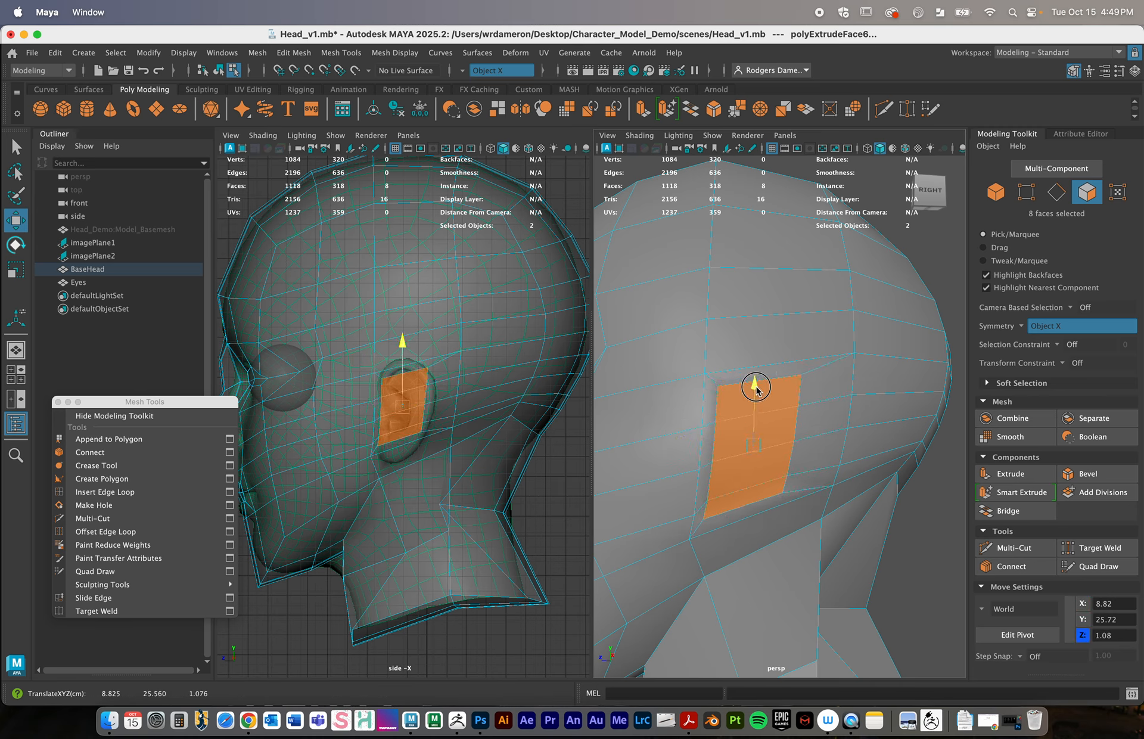
# Select the vertex pair below the rear of the ear, where the neck meets the head, and move it to about Z -1.08
pyautogui.moveTo(848, 417); pyautogui.dragTo(763, 416, button='right')
pyautogui.keyDown('alt'); pyautogui.moveTo(761, 418); pyautogui.dragTo(713, 468); pyautogui.keyUp('alt')
pyautogui.click(776, 517)
pyautogui.click(773, 468)
pyautogui.click(725, 461)
pyautogui.keyDown('alt'); pyautogui.moveTo(773, 517); pyautogui.dragTo(798, 518); pyautogui.keyUp('alt')
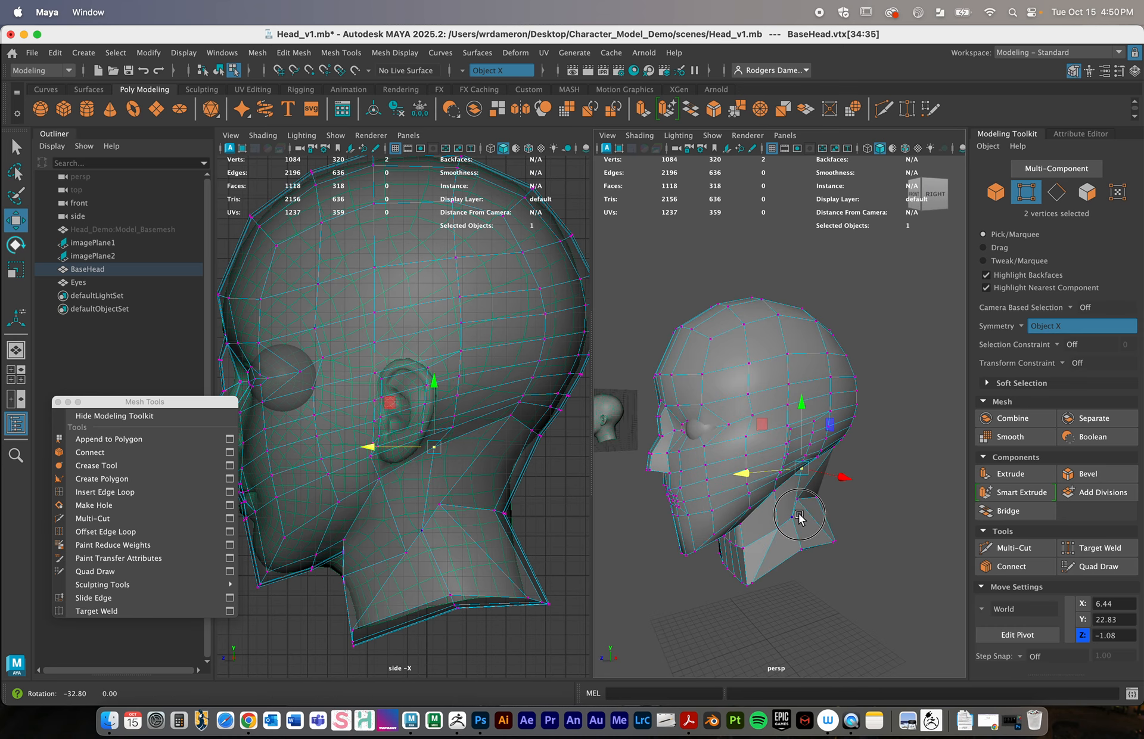
# Extrude the eight ear faces outward with a Local Translate Z of 0.955
pyautogui.press('q')
pyautogui.moveTo(757, 387); pyautogui.dragTo(774, 353, button='right')
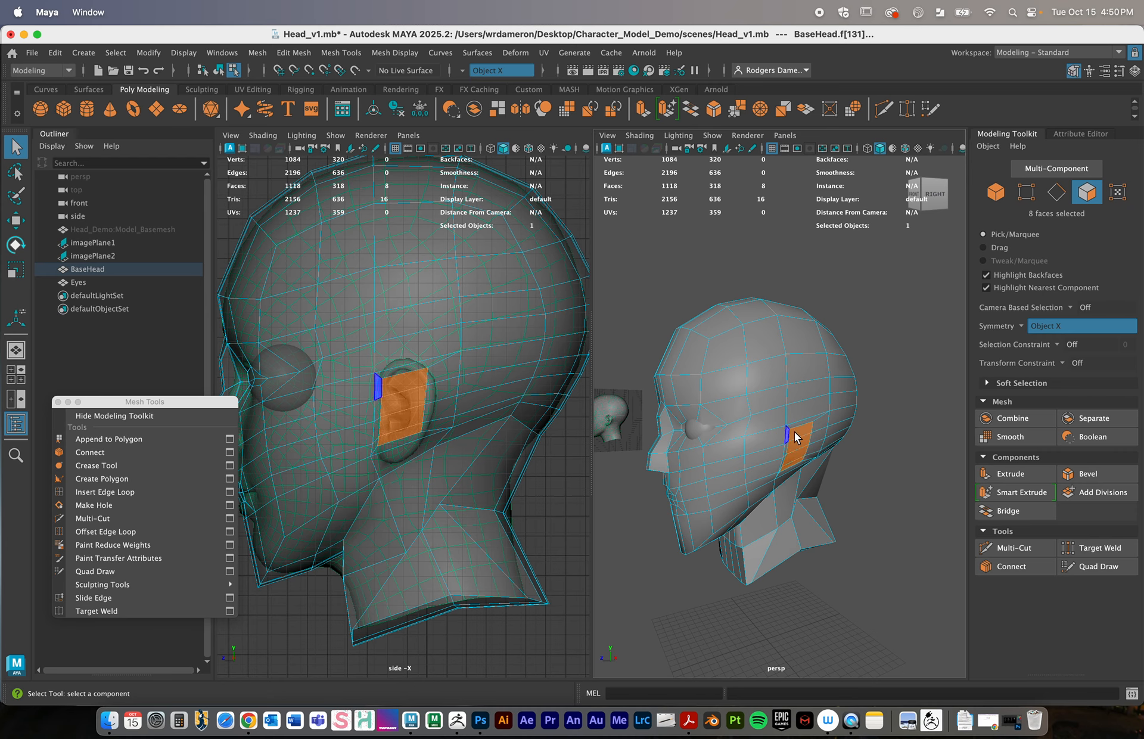
pyautogui.click(1026, 477)
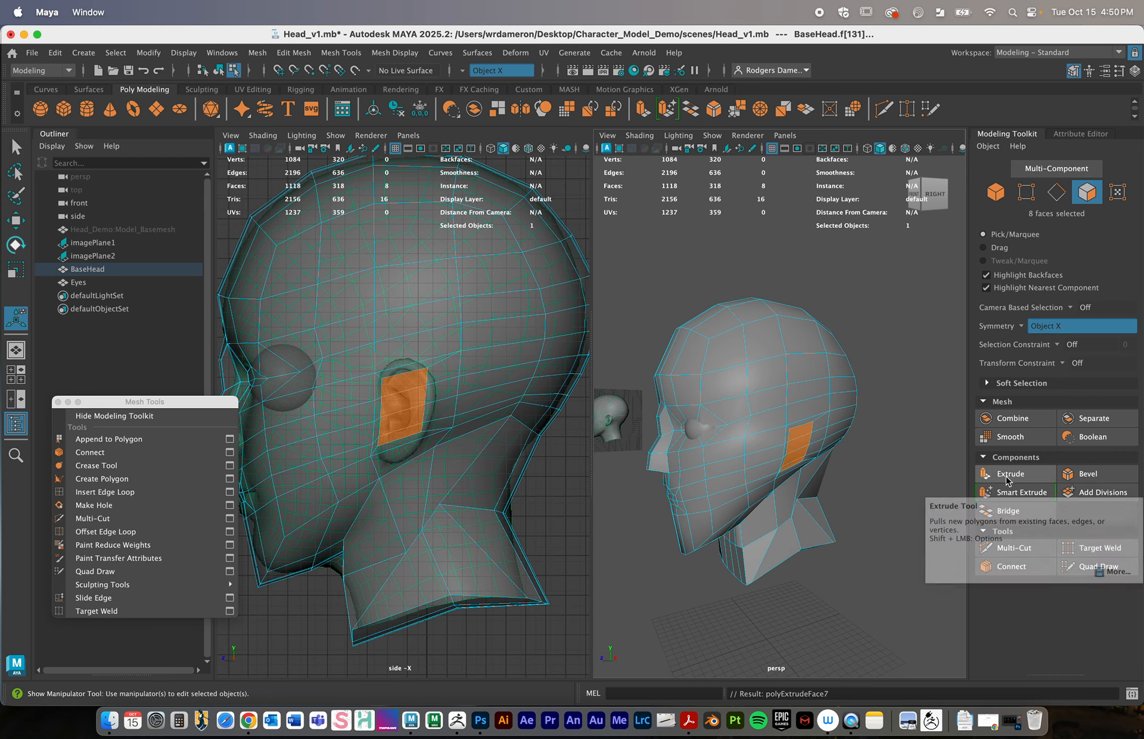
pyautogui.moveTo(858, 504); pyautogui.dragTo(833, 588)
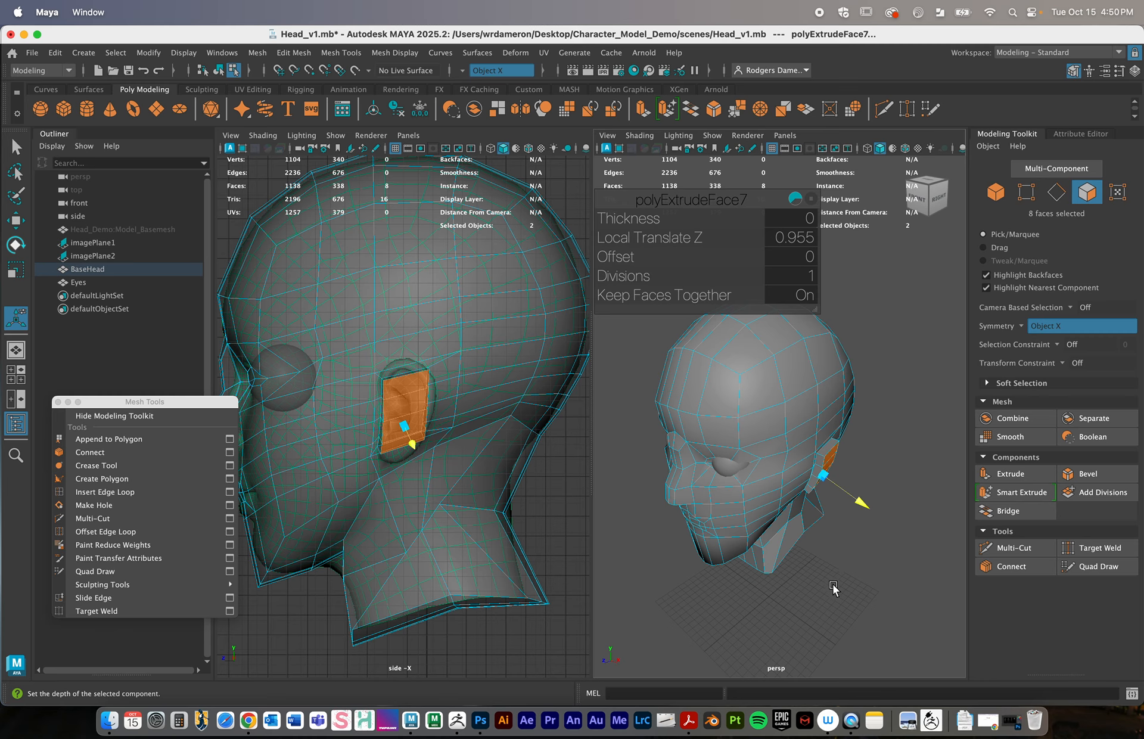
# Return to object mode, maximize the perspective view, and examine the head and ears with smooth preview toggled on and off
pyautogui.press('q')
pyautogui.moveTo(747, 330); pyautogui.dragTo(825, 316, button='right')
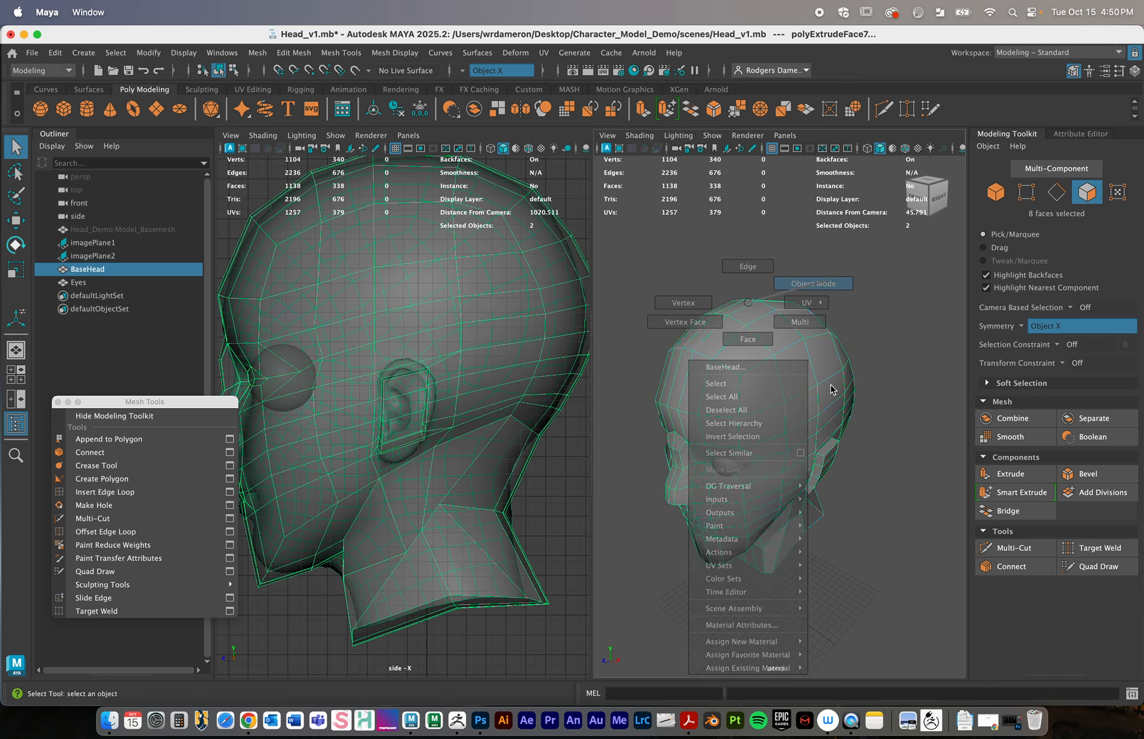
pyautogui.keyDown('alt'); pyautogui.moveTo(825, 316); pyautogui.dragTo(723, 395); pyautogui.keyUp('alt')
pyautogui.click(778, 468)
pyautogui.press('space')
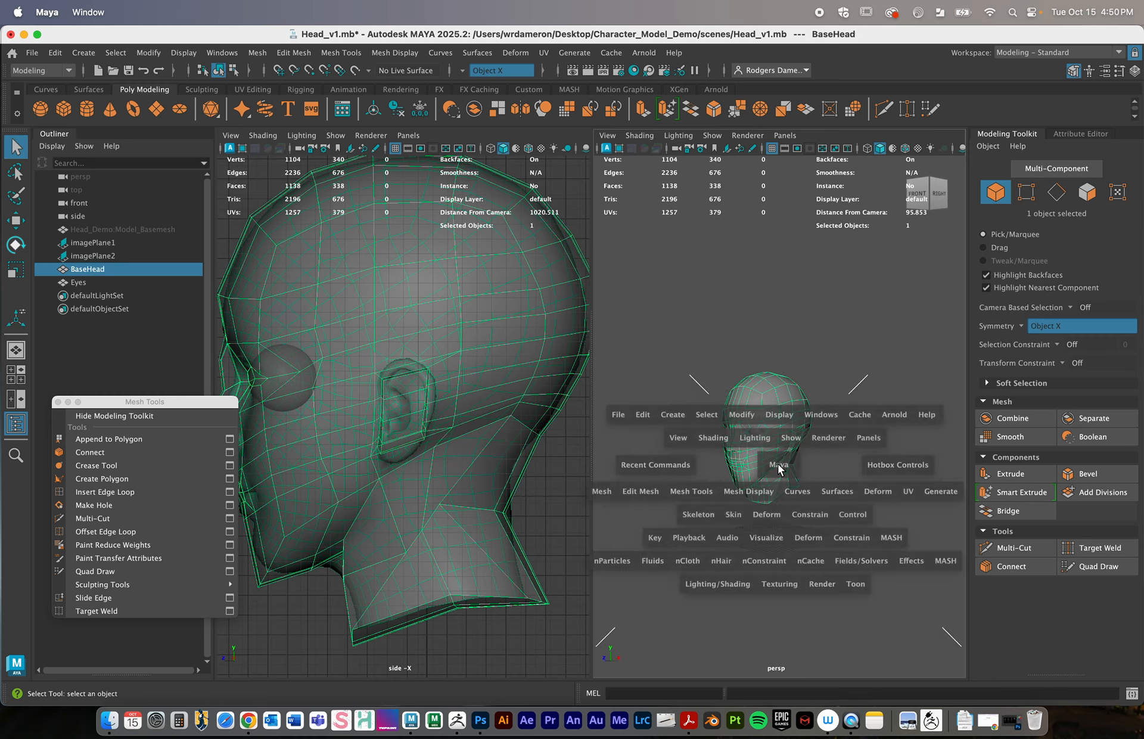
pyautogui.keyDown('alt'); pyautogui.moveTo(646, 455); pyautogui.dragTo(695, 509); pyautogui.keyUp('alt')
pyautogui.press('3')
pyautogui.press('1')
pyautogui.moveTo(536, 409); pyautogui.dragTo(627, 332, button='right')
pyautogui.keyDown('alt'); pyautogui.moveTo(595, 409); pyautogui.dragTo(594, 391); pyautogui.keyUp('alt')
# Smooth the BaseHead mesh with one division and check the head from several angles
pyautogui.click(1036, 438)
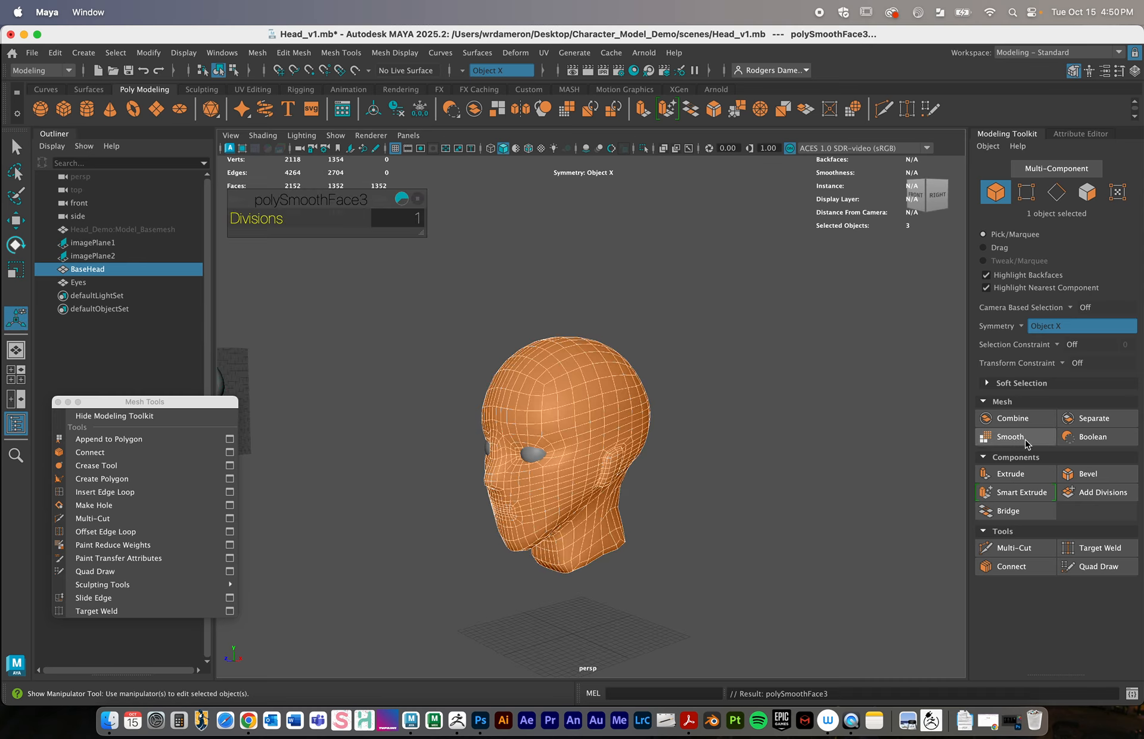
pyautogui.click(684, 518)
pyautogui.keyDown('alt'); pyautogui.moveTo(684, 518); pyautogui.dragTo(647, 543); pyautogui.keyUp('alt')
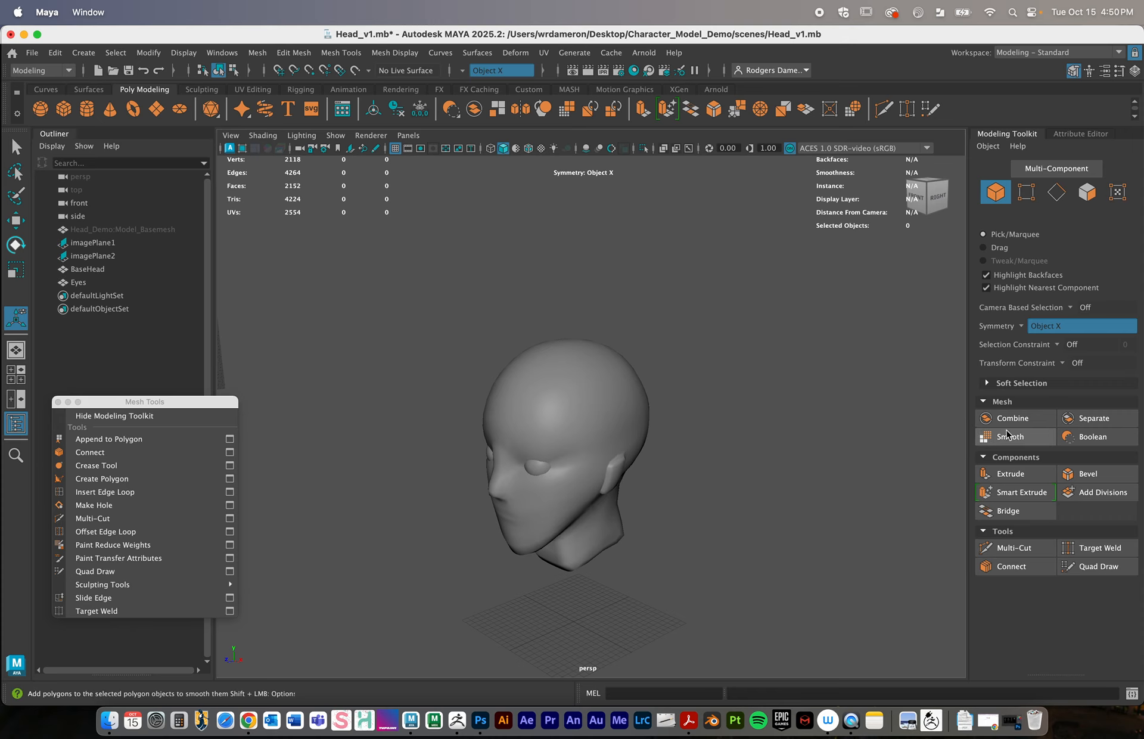
pyautogui.keyDown('alt'); pyautogui.moveTo(646, 498); pyautogui.dragTo(702, 483); pyautogui.keyUp('alt')
pyautogui.keyDown('alt'); pyautogui.moveTo(643, 480); pyautogui.dragTo(677, 476, button='right'); pyautogui.keyUp('alt')
pyautogui.keyDown('alt'); pyautogui.moveTo(676, 476); pyautogui.dragTo(742, 489); pyautogui.keyUp('alt')
pyautogui.click(609, 492)
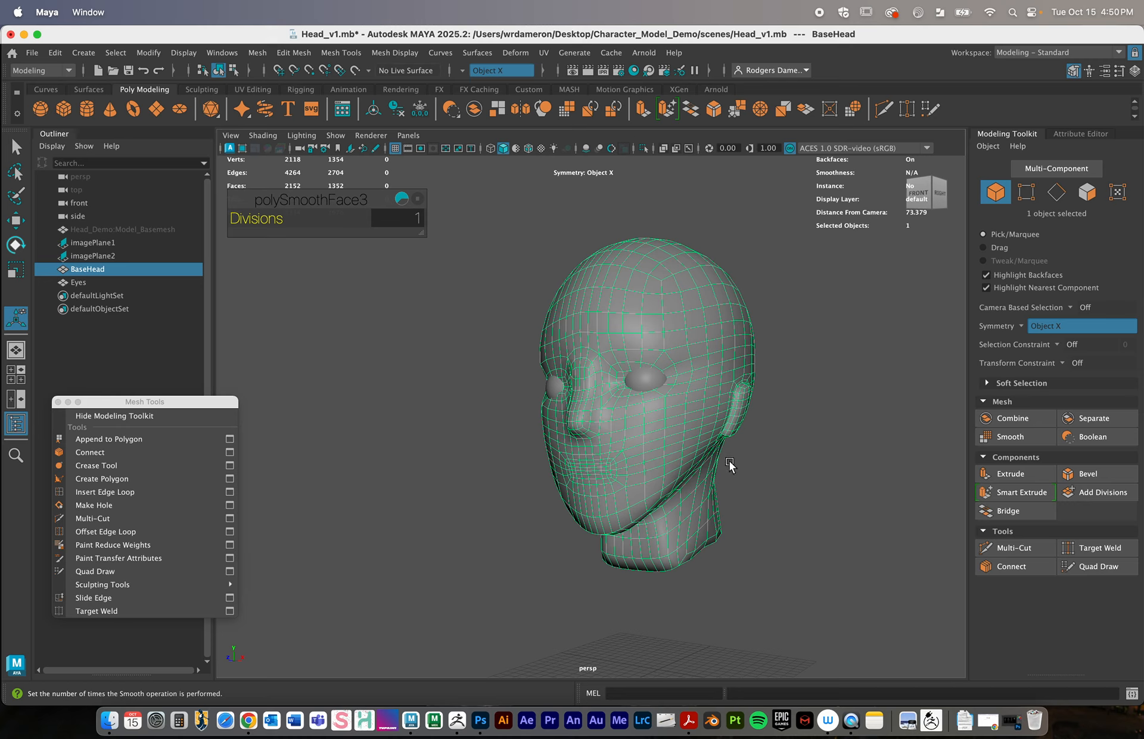
# Relax the BaseHead surface around the ear, neck and back of the skull with the sculpting Relax tool
pyautogui.click(205, 90)
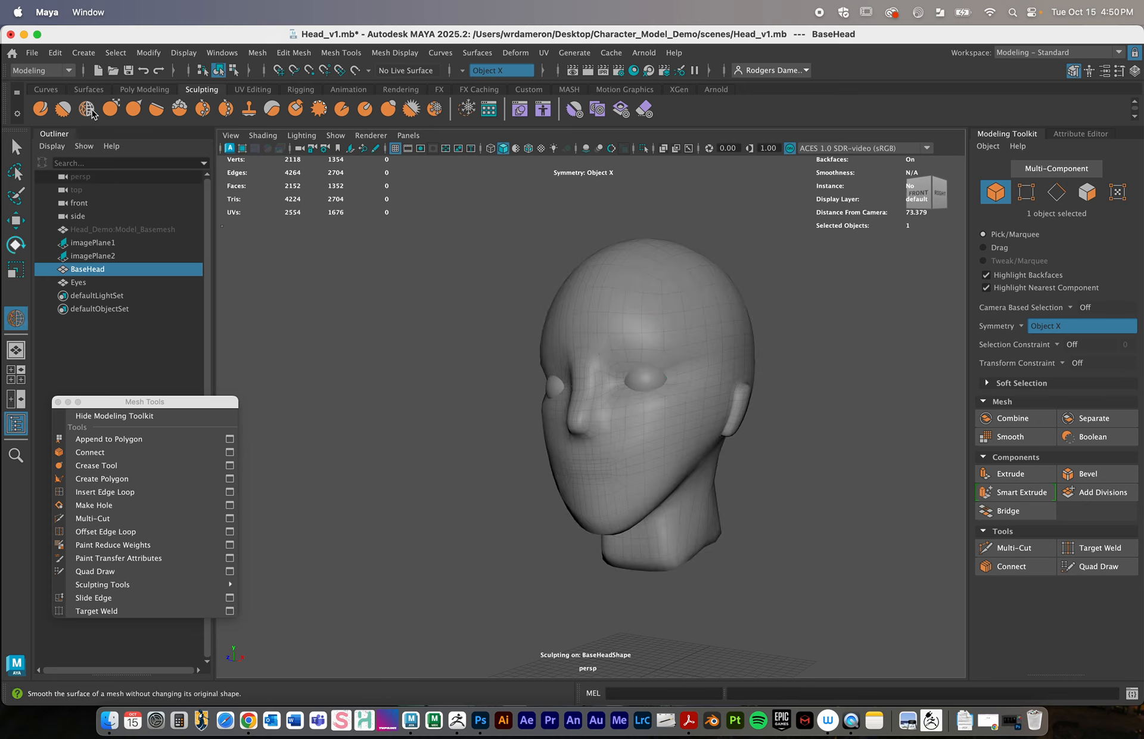
pyautogui.keyDown('alt'); pyautogui.moveTo(682, 394); pyautogui.dragTo(512, 371); pyautogui.keyUp('alt')
pyautogui.keyDown('alt'); pyautogui.moveTo(512, 370); pyautogui.dragTo(686, 418, button='right'); pyautogui.keyUp('alt')
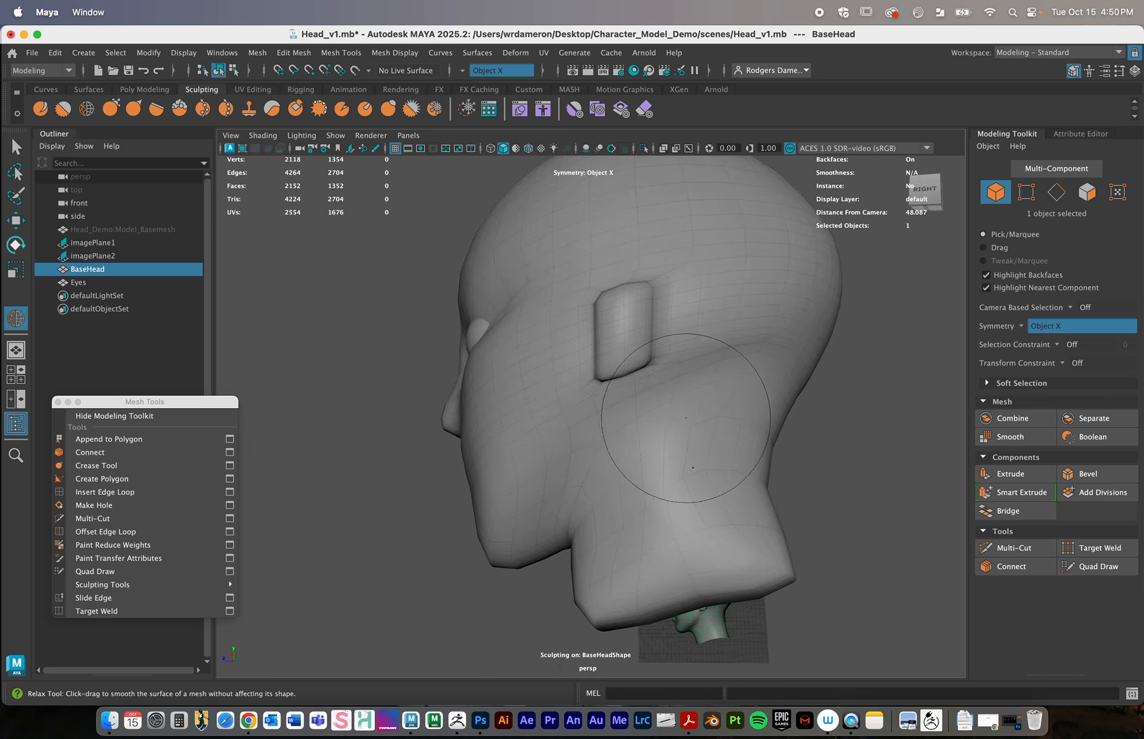
pyautogui.moveTo(685, 418)
pyautogui.keyDown('alt'); pyautogui.mouseDown()
pyautogui.moveTo(748, 464)
pyautogui.moveTo(707, 429)
pyautogui.moveTo(626, 467)
pyautogui.mouseUp(); pyautogui.keyUp('alt')
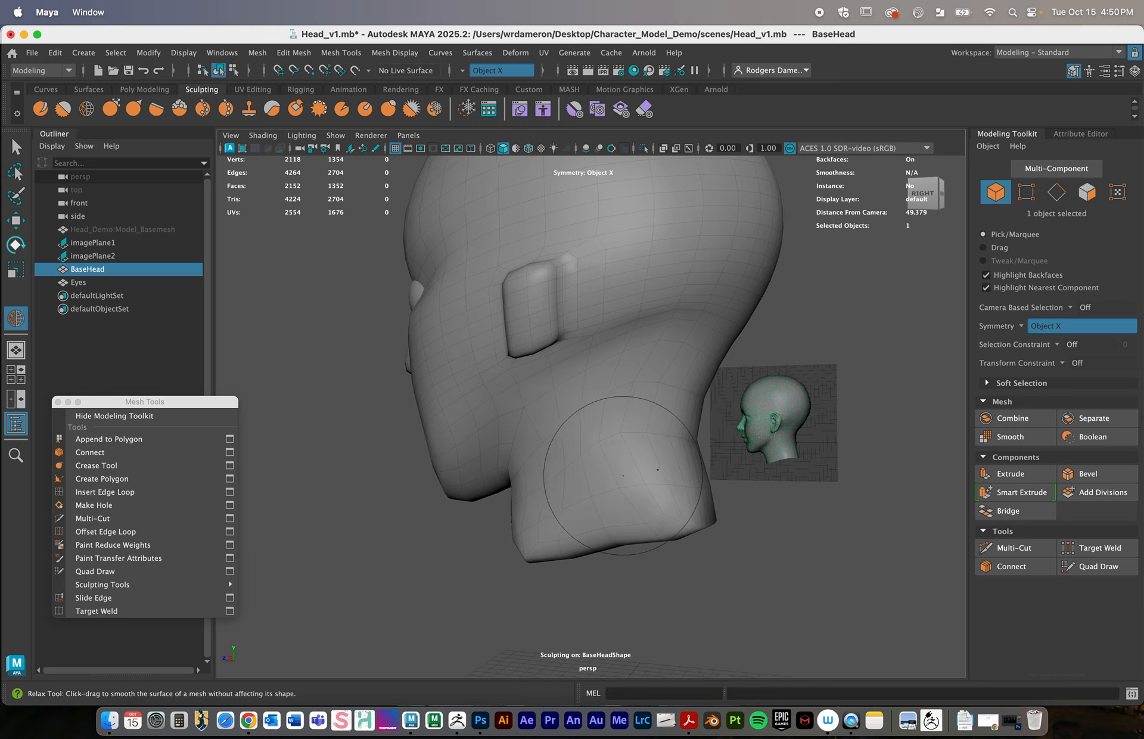
pyautogui.moveTo(695, 340)
pyautogui.keyDown('alt'); pyautogui.mouseDown()
pyautogui.moveTo(609, 453)
pyautogui.moveTo(667, 461)
pyautogui.mouseUp(); pyautogui.keyUp('alt')
pyautogui.keyDown('alt'); pyautogui.moveTo(517, 434); pyautogui.dragTo(565, 411); pyautogui.keyUp('alt')
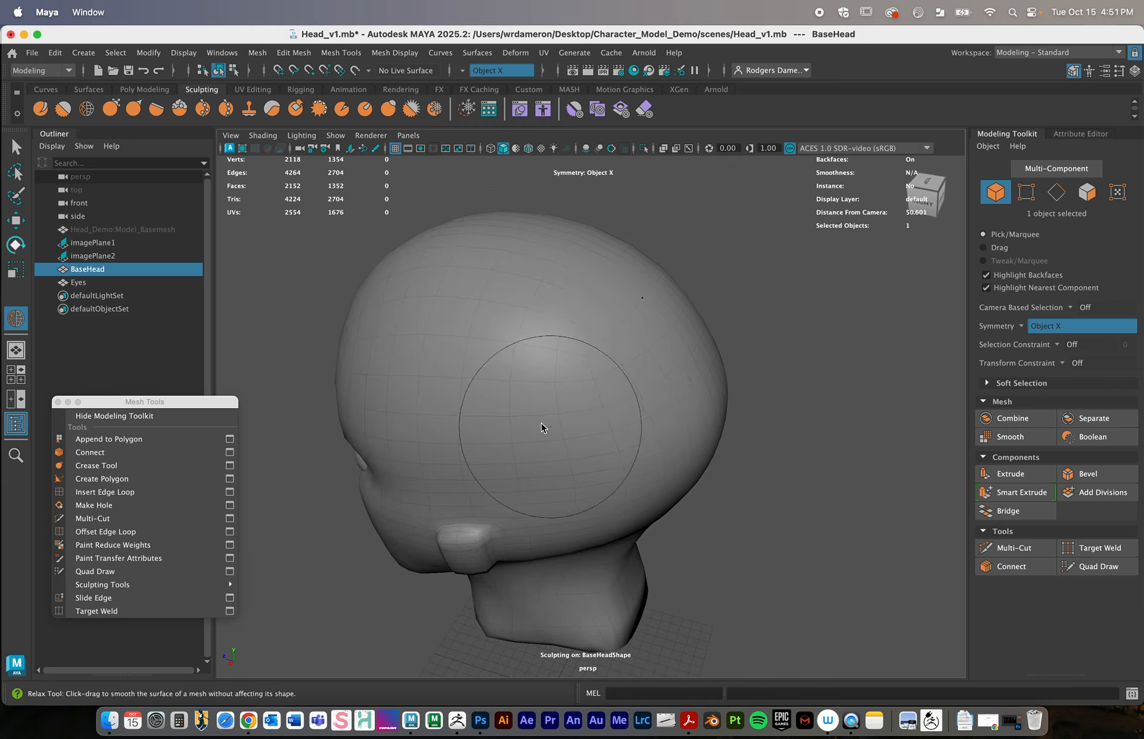
# Activate the Grab sculpting tool with a brush size of about 8.85 and open its tool settings
pyautogui.click(63, 109)
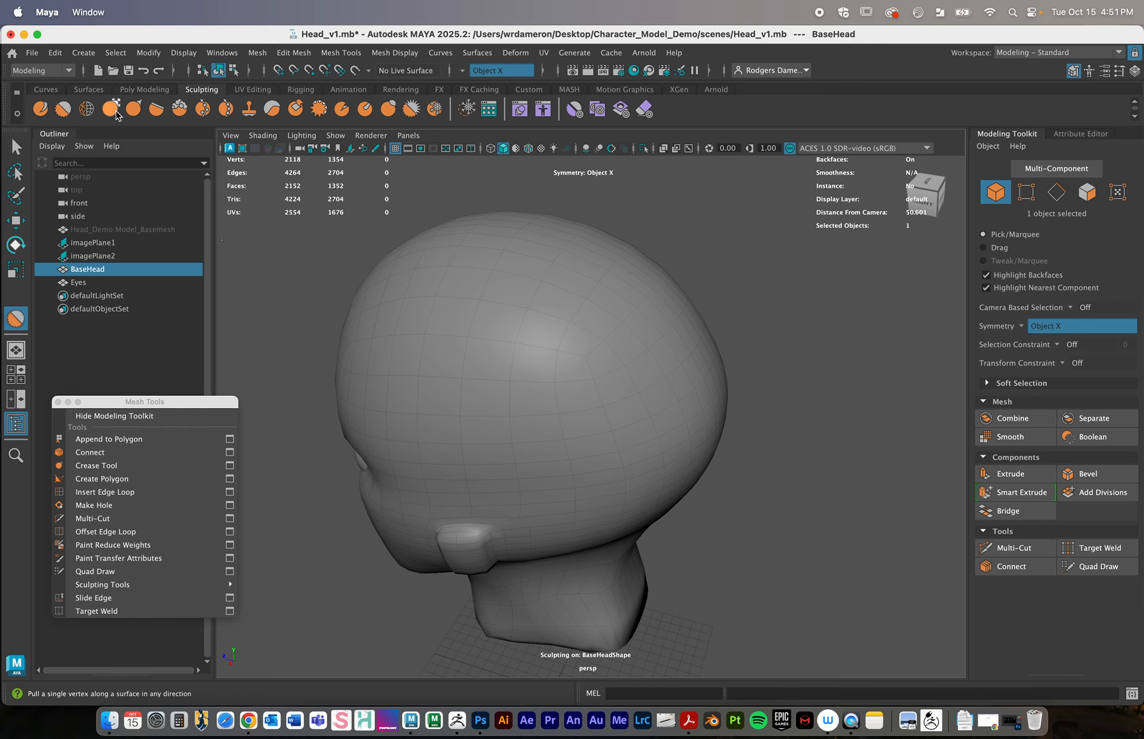
pyautogui.click(111, 108)
pyautogui.moveTo(463, 337)
pyautogui.keyDown('alt'); pyautogui.mouseDown()
pyautogui.moveTo(506, 298)
pyautogui.moveTo(561, 347)
pyautogui.moveTo(625, 349)
pyautogui.mouseUp(); pyautogui.keyUp('alt')
pyautogui.keyDown('alt'); pyautogui.moveTo(625, 349); pyautogui.dragTo(600, 348, button='right'); pyautogui.keyUp('alt')
pyautogui.moveTo(599, 348)
pyautogui.keyDown('alt'); pyautogui.mouseDown()
pyautogui.moveTo(702, 353)
pyautogui.moveTo(640, 365)
pyautogui.mouseUp(); pyautogui.keyUp('alt')
pyautogui.keyDown('alt'); pyautogui.moveTo(665, 366); pyautogui.dragTo(692, 370, button='right'); pyautogui.keyUp('alt')
pyautogui.moveTo(691, 355)
pyautogui.keyDown('alt'); pyautogui.mouseDown()
pyautogui.moveTo(691, 373)
pyautogui.moveTo(685, 363)
pyautogui.mouseUp(); pyautogui.keyUp('alt')
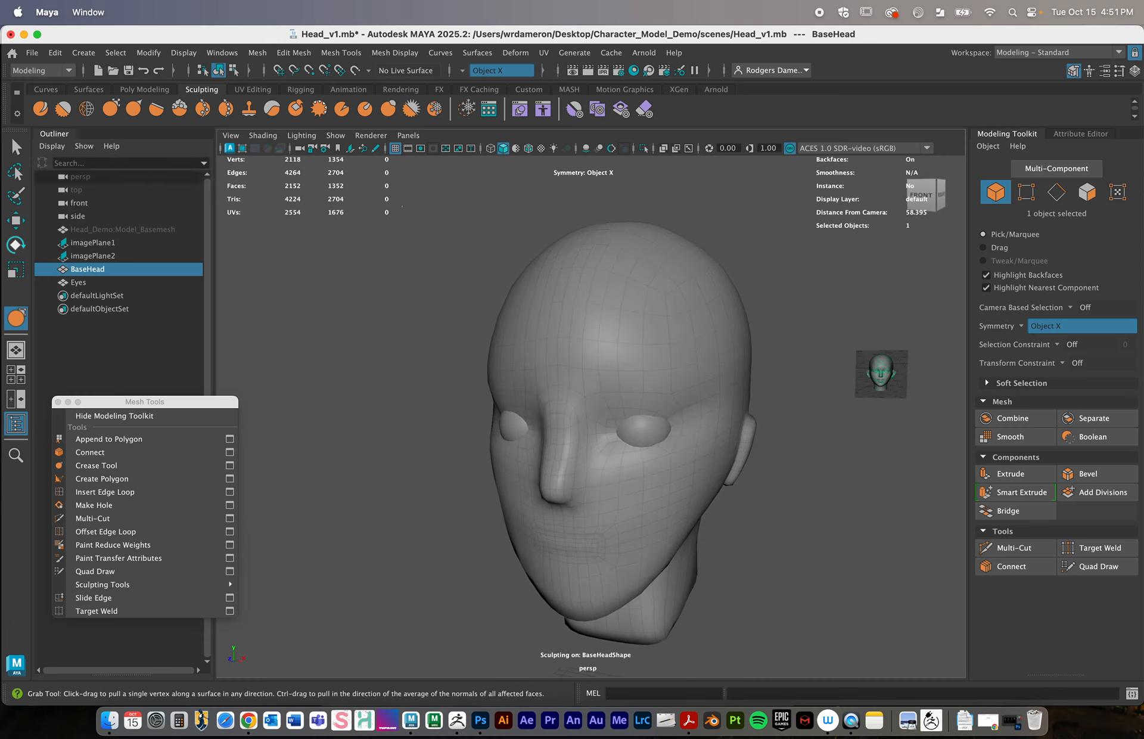
pyautogui.press('b')
pyautogui.moveTo(406, 277); pyautogui.dragTo(391, 279)
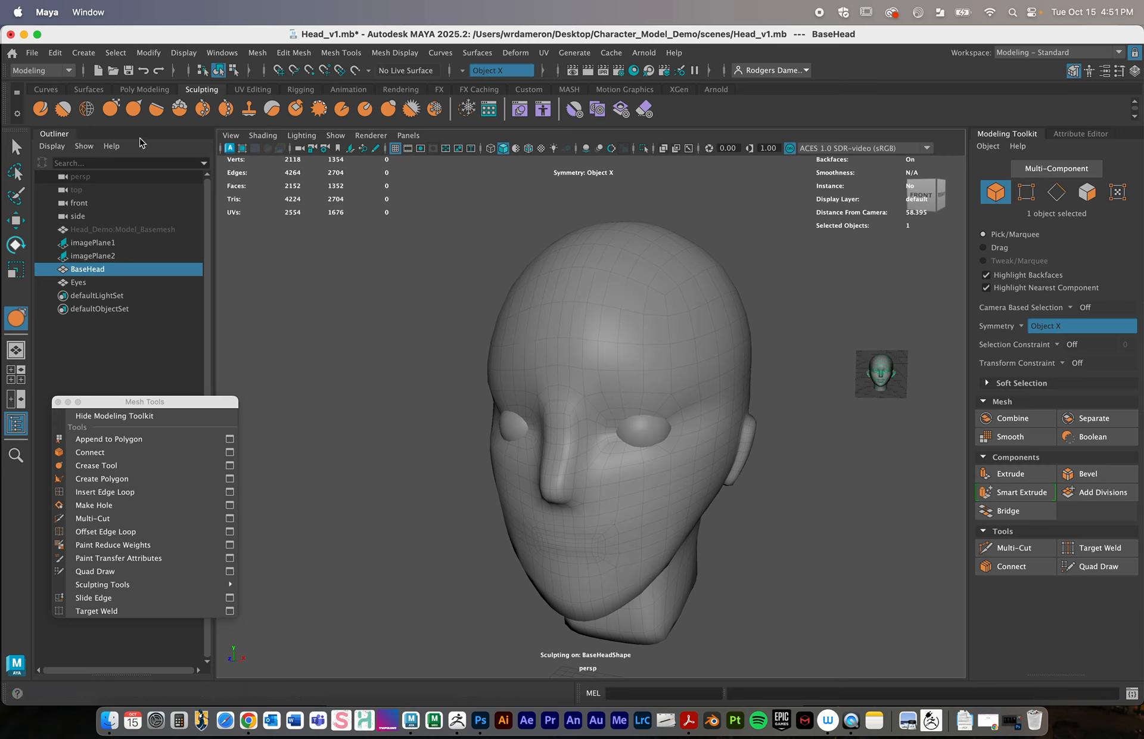
pyautogui.doubleClick(113, 110)
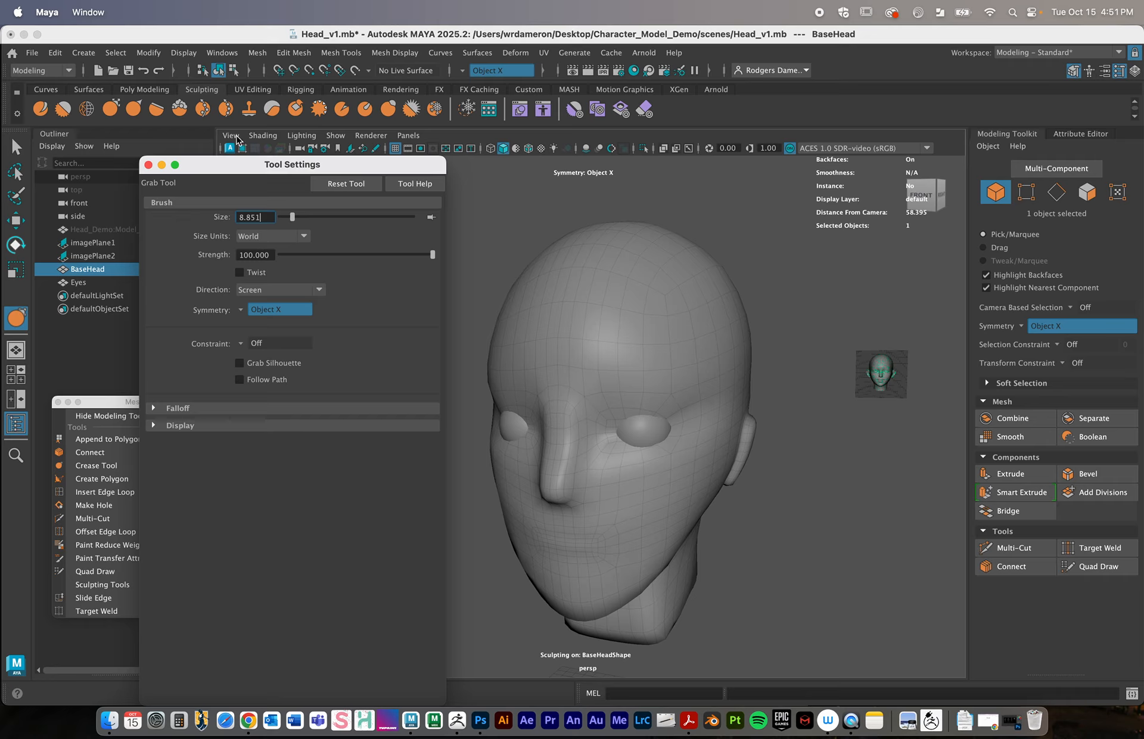
pyautogui.moveTo(234, 172); pyautogui.dragTo(160, 171)
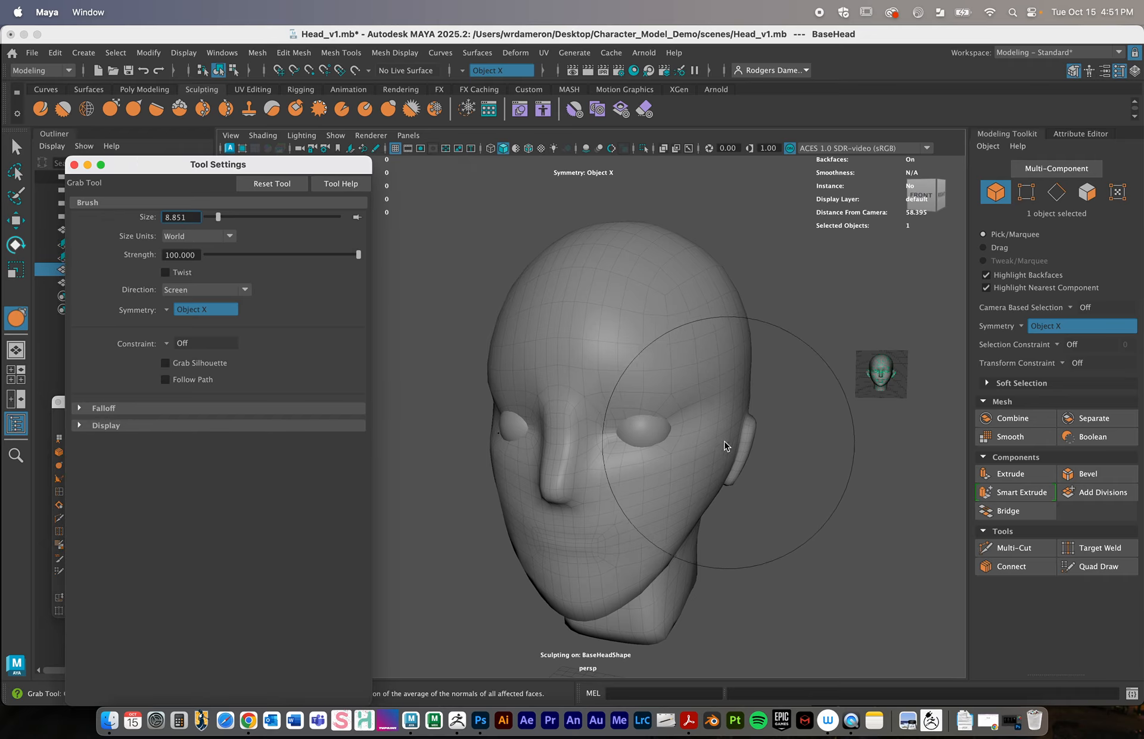
# Set the Grab brush size to about 6.9 and reshape the sides and back of the neck symmetrically
pyautogui.moveTo(725, 447)
pyautogui.keyDown('alt'); pyautogui.mouseDown()
pyautogui.moveTo(740, 427)
pyautogui.moveTo(600, 477)
pyautogui.moveTo(615, 450)
pyautogui.mouseUp(); pyautogui.keyUp('alt')
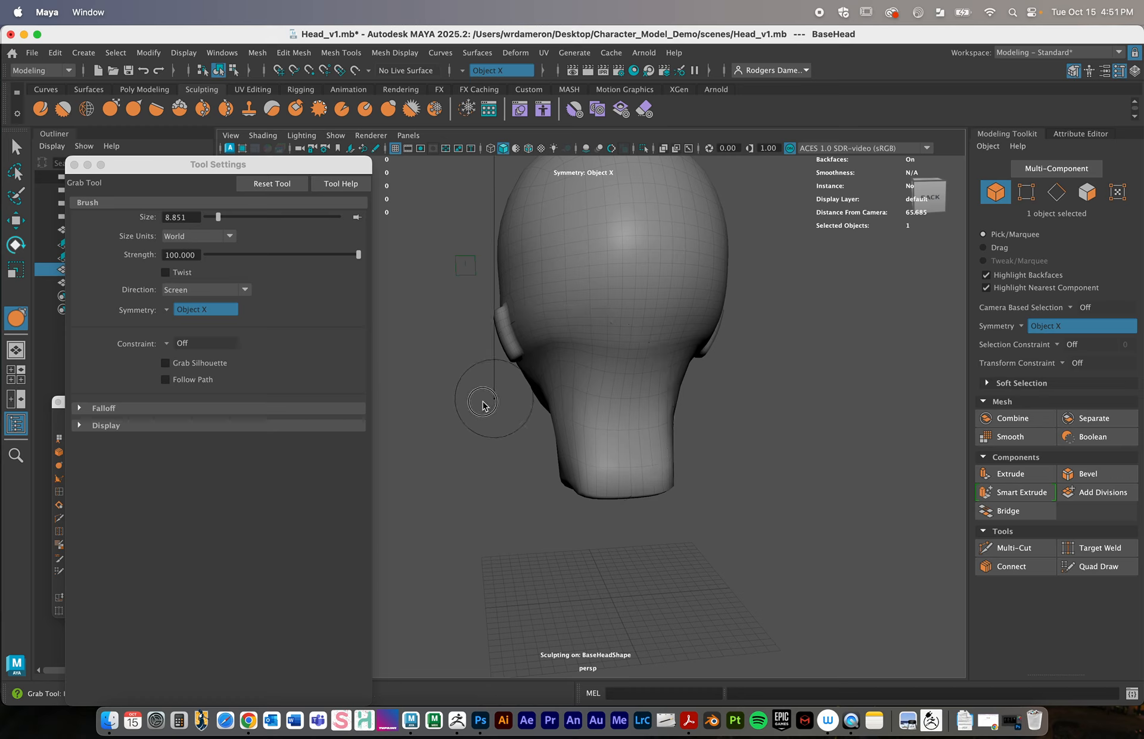
pyautogui.moveTo(483, 402); pyautogui.dragTo(481, 402)
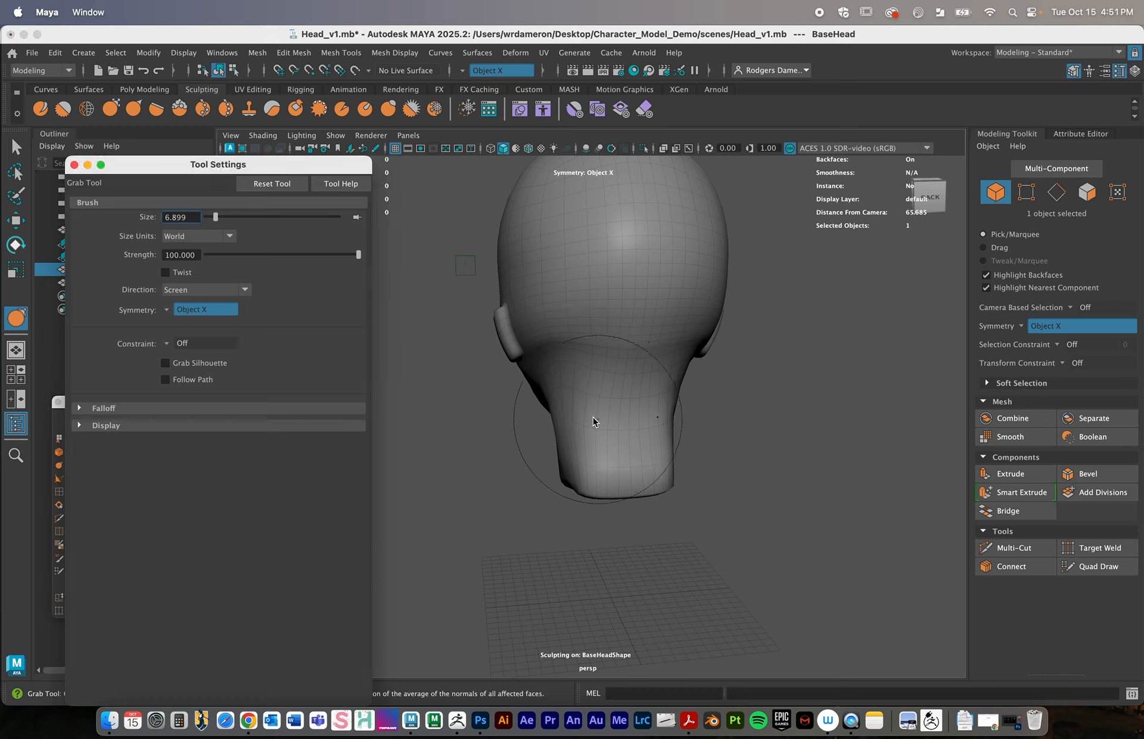
pyautogui.moveTo(625, 555)
pyautogui.keyDown('alt'); pyautogui.mouseDown()
pyautogui.moveTo(634, 506)
pyautogui.moveTo(602, 430)
pyautogui.moveTo(597, 439)
pyautogui.mouseUp(); pyautogui.keyUp('alt')
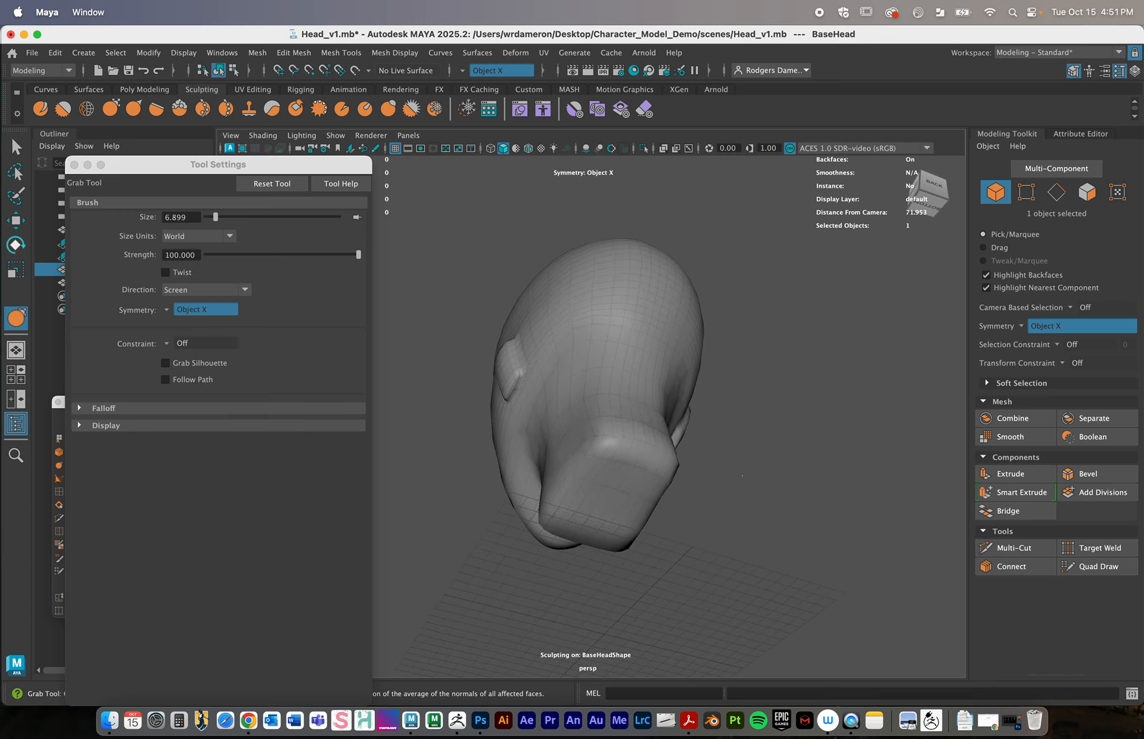
pyautogui.moveTo(743, 476)
pyautogui.keyDown('alt'); pyautogui.mouseDown()
pyautogui.moveTo(911, 536)
pyautogui.moveTo(944, 516)
pyautogui.mouseUp(); pyautogui.keyUp('alt')
pyautogui.keyDown('alt'); pyautogui.moveTo(623, 551); pyautogui.dragTo(641, 438); pyautogui.keyUp('alt')
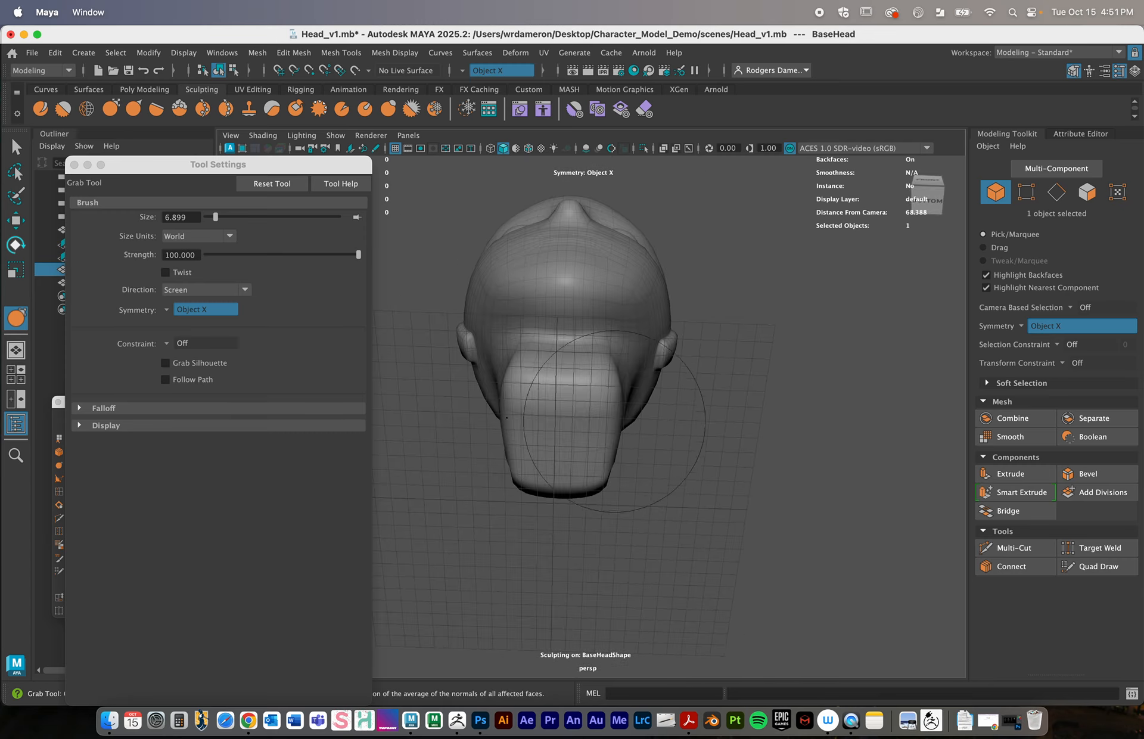
pyautogui.moveTo(609, 393); pyautogui.dragTo(601, 382)
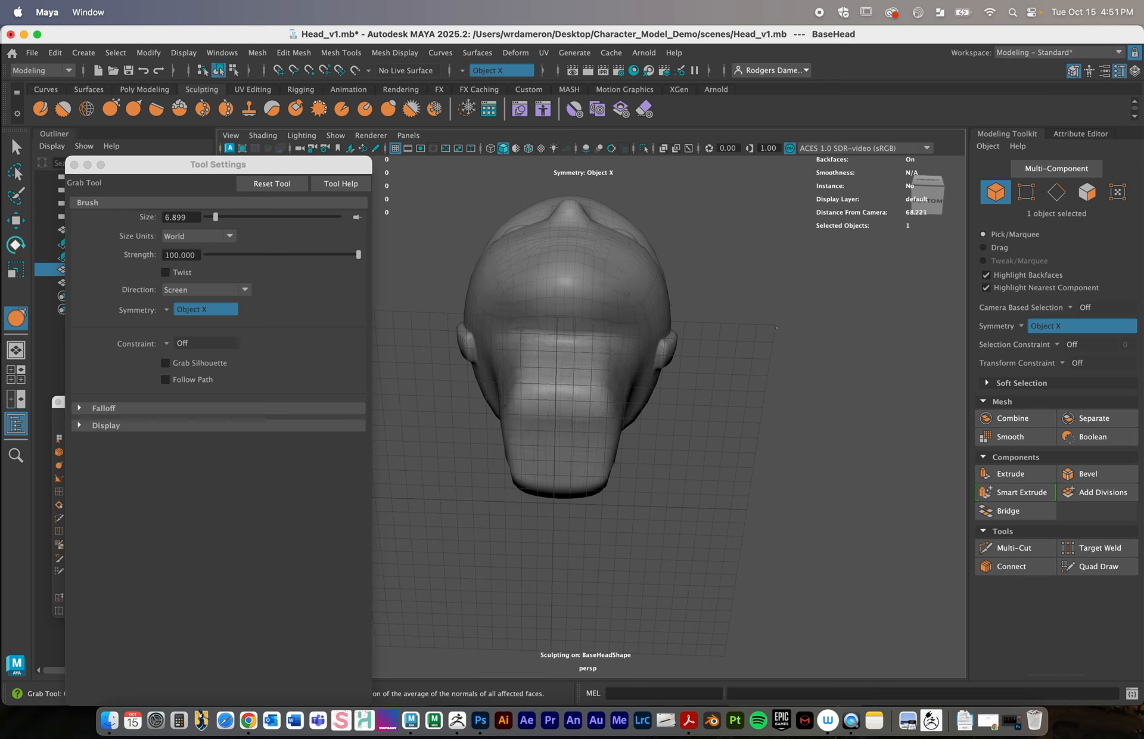
pyautogui.moveTo(600, 382)
pyautogui.keyDown('alt'); pyautogui.mouseDown()
pyautogui.moveTo(691, 366)
pyautogui.moveTo(627, 381)
pyautogui.mouseUp(); pyautogui.keyUp('alt')
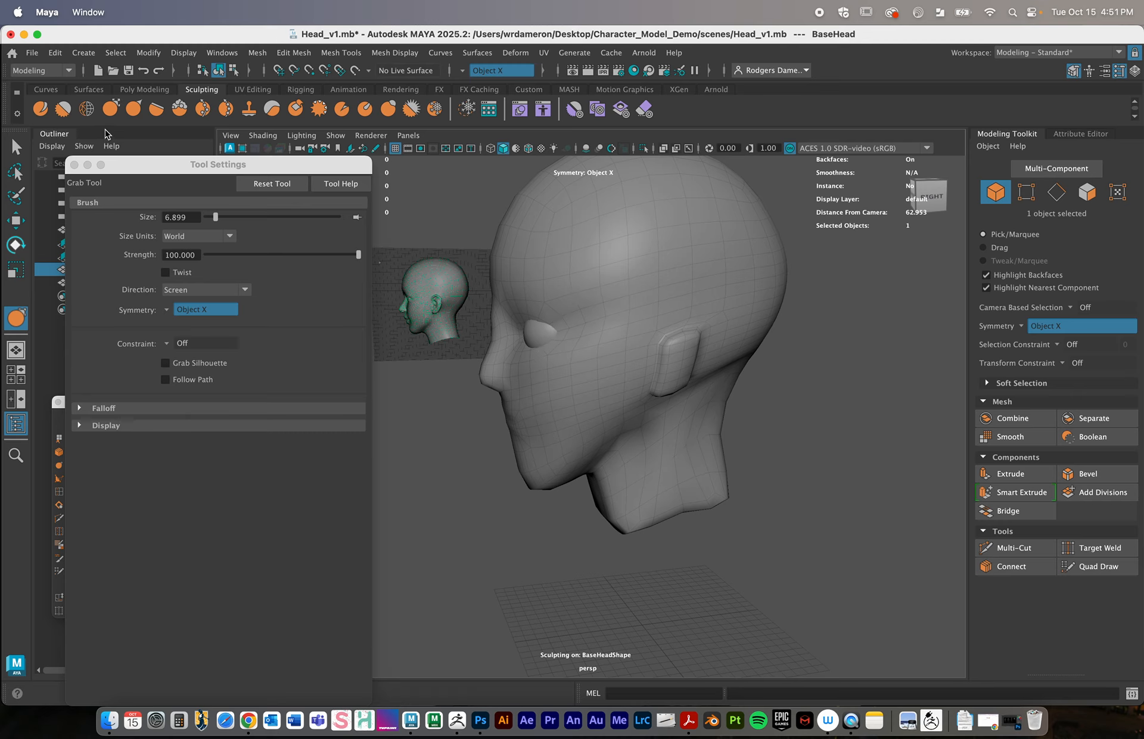
# Use the Relax tool at size 6.899 and strength 20.264 to even out the skull, back of the head and neck
pyautogui.click(84, 110)
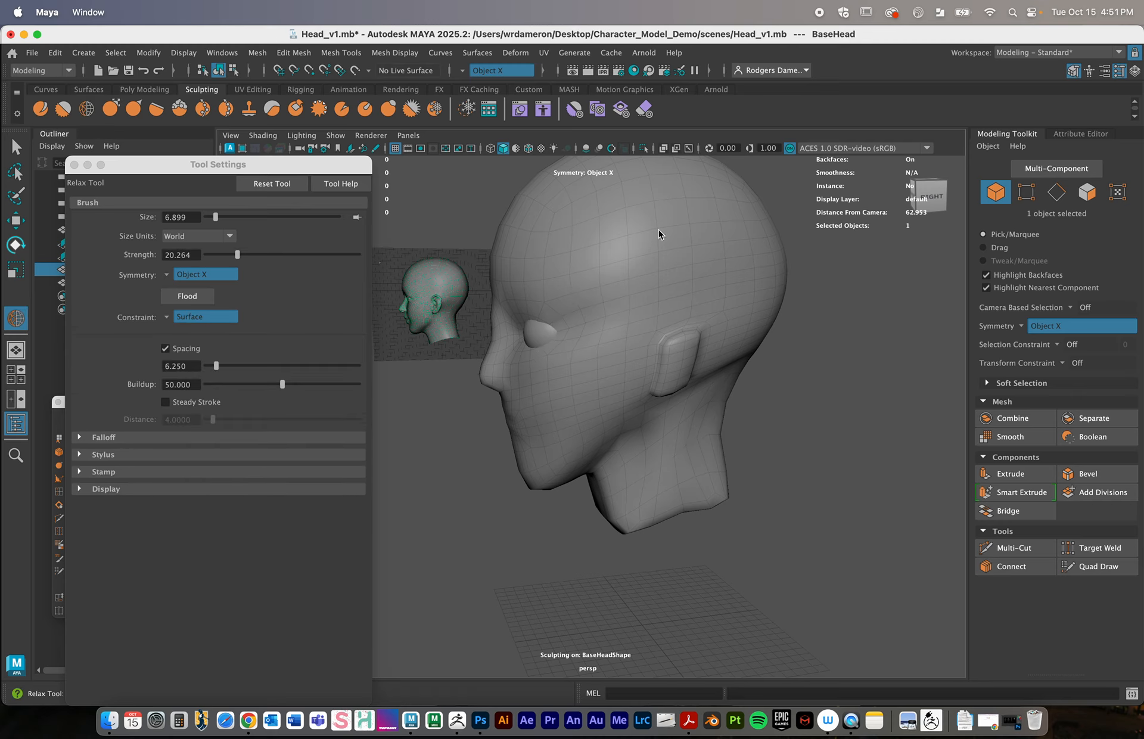
pyautogui.moveTo(667, 238)
pyautogui.keyDown('alt'); pyautogui.mouseDown()
pyautogui.moveTo(761, 358)
pyautogui.moveTo(709, 343)
pyautogui.moveTo(738, 295)
pyautogui.moveTo(679, 519)
pyautogui.moveTo(709, 436)
pyautogui.moveTo(733, 441)
pyautogui.moveTo(715, 429)
pyautogui.moveTo(686, 454)
pyautogui.moveTo(631, 464)
pyautogui.moveTo(605, 455)
pyautogui.moveTo(646, 434)
pyautogui.mouseUp(); pyautogui.keyUp('alt')
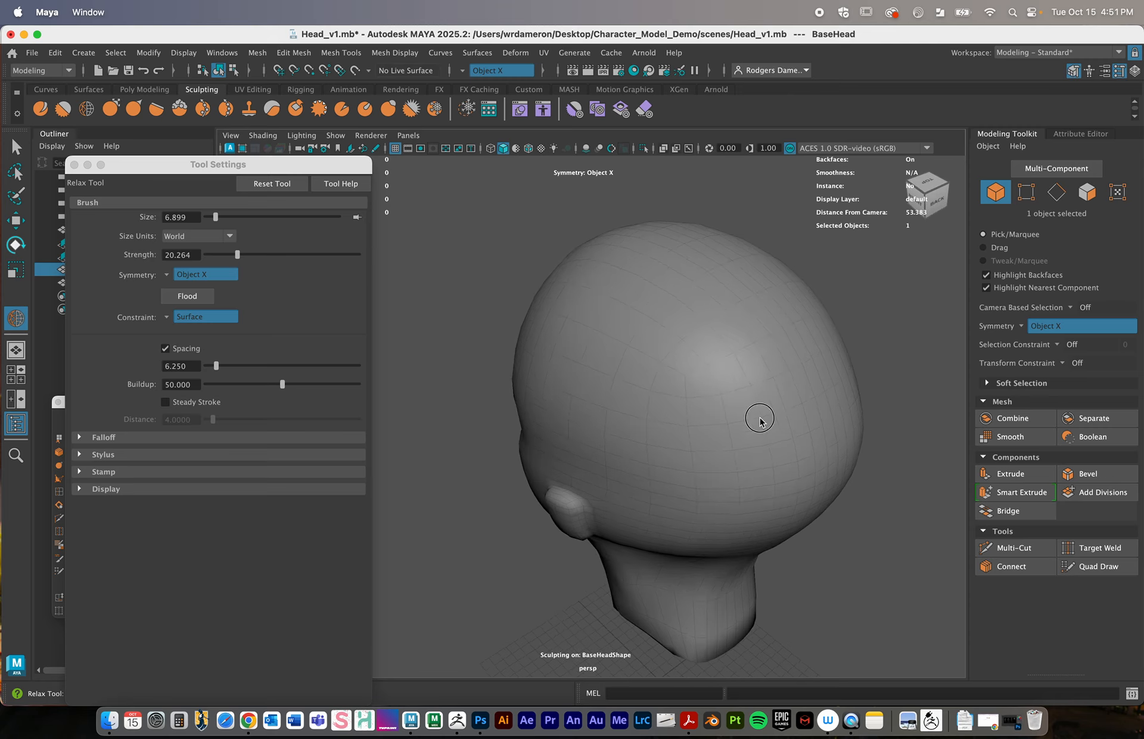
pyautogui.keyDown('alt'); pyautogui.moveTo(803, 442); pyautogui.dragTo(688, 373); pyautogui.keyUp('alt')
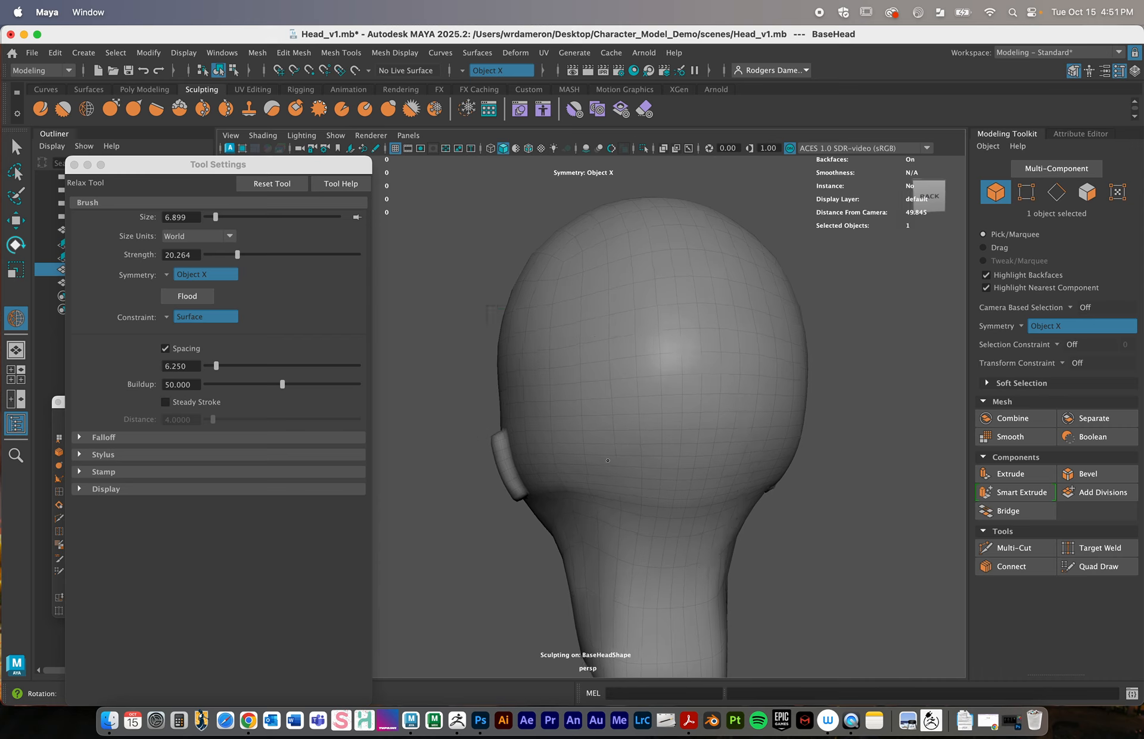
pyautogui.keyDown('alt'); pyautogui.moveTo(601, 407); pyautogui.dragTo(650, 338); pyautogui.keyUp('alt')
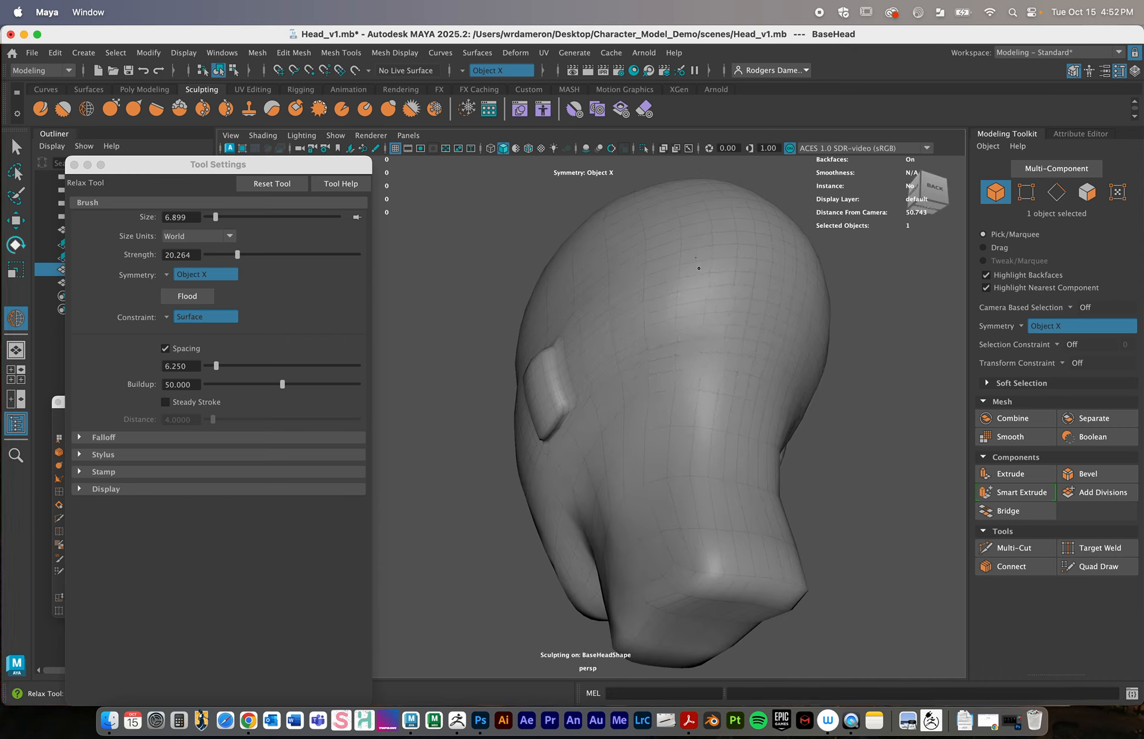
pyautogui.moveTo(666, 442)
pyautogui.mouseDown()
pyautogui.moveTo(667, 479)
pyautogui.moveTo(690, 479)
pyautogui.moveTo(679, 461)
pyautogui.moveTo(736, 459)
pyautogui.mouseUp()
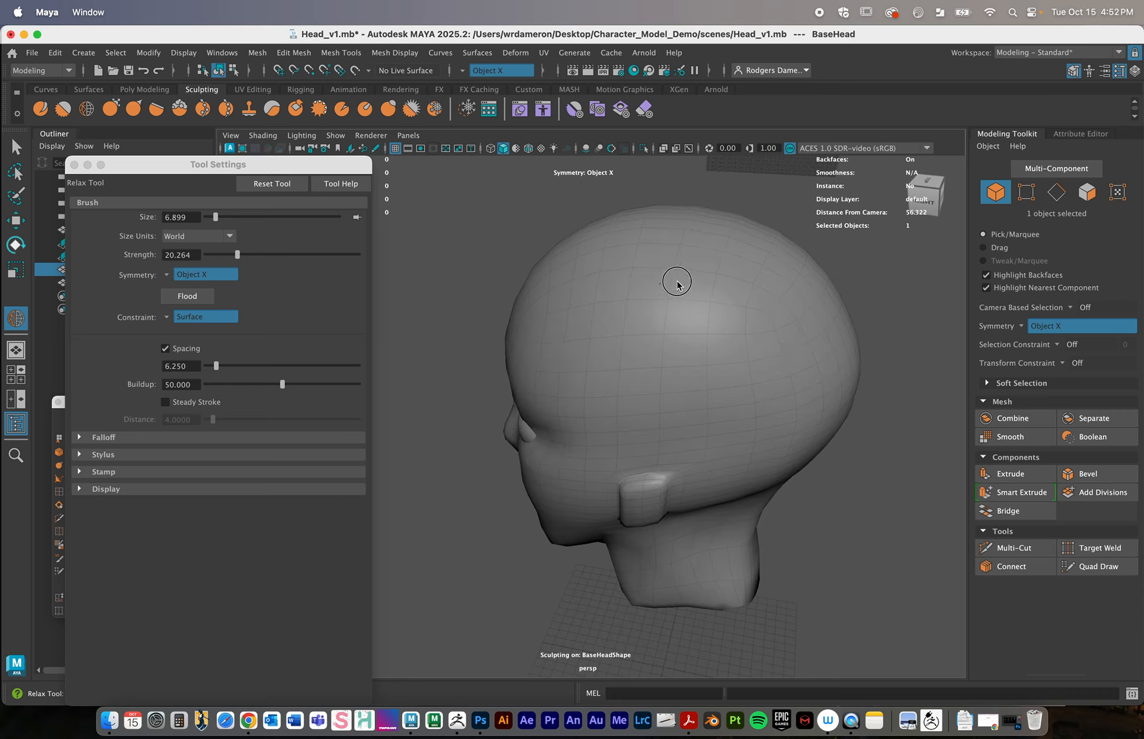
pyautogui.keyDown('alt'); pyautogui.moveTo(625, 250); pyautogui.dragTo(610, 313); pyautogui.keyUp('alt')
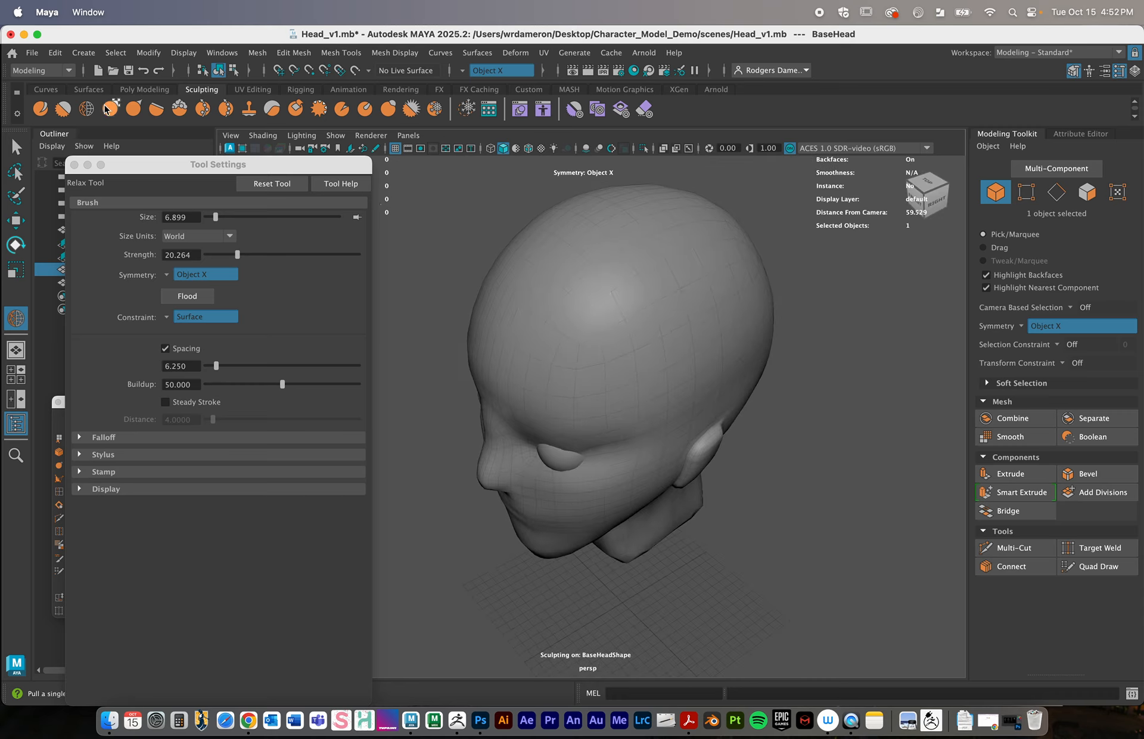
# Try a Sculpt tool stroke over the brow at strength 15, and undo it
pyautogui.keyDown('alt'); pyautogui.moveTo(587, 363); pyautogui.dragTo(642, 319); pyautogui.keyUp('alt')
pyautogui.scroll(-3, 642, 320)
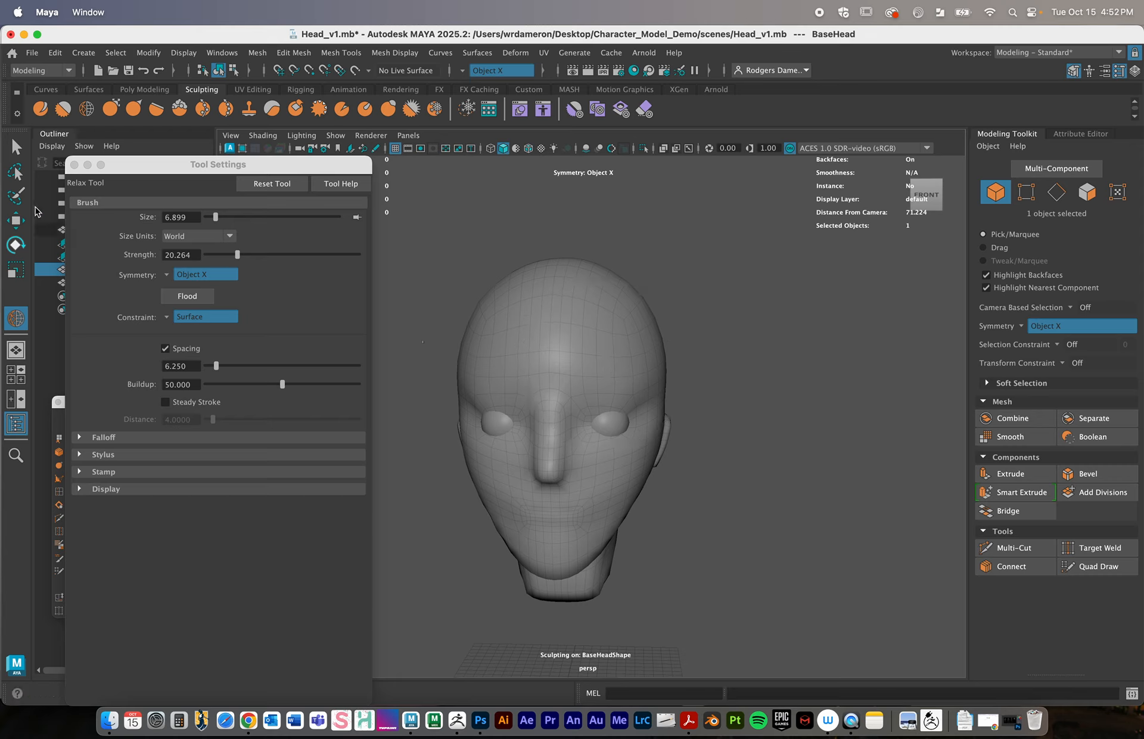
pyautogui.click(40, 110)
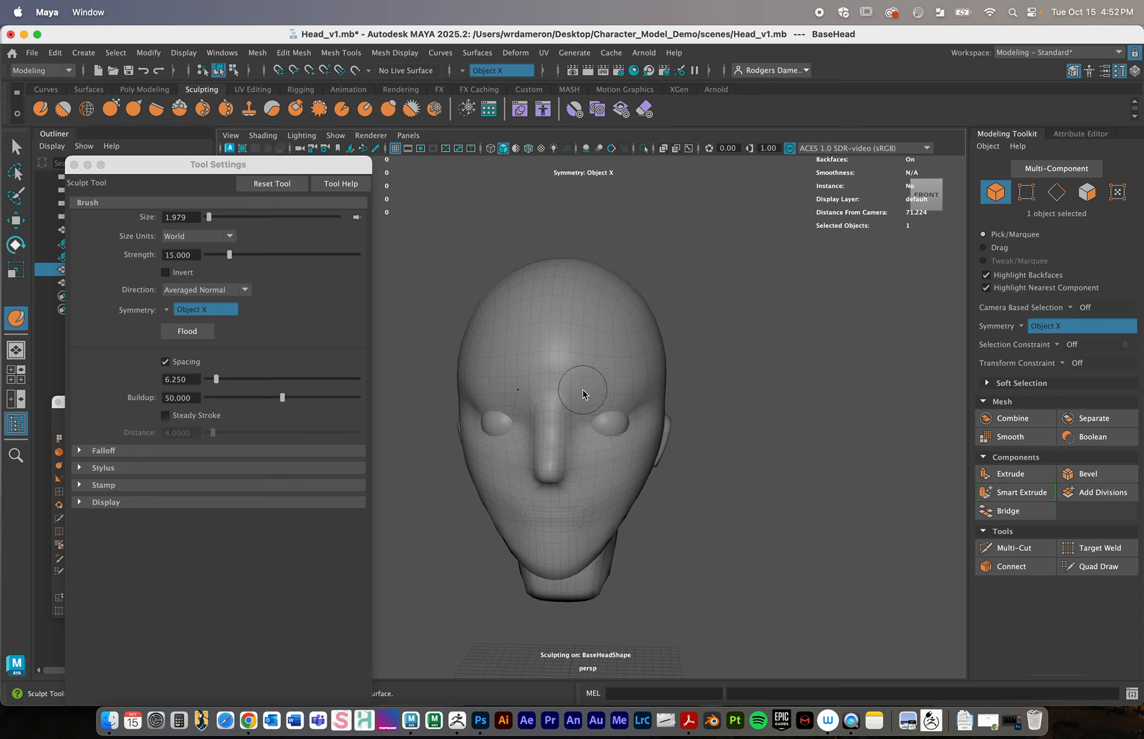
pyautogui.moveTo(588, 394); pyautogui.dragTo(727, 375)
pyautogui.hotkey('ctrl', 'z')
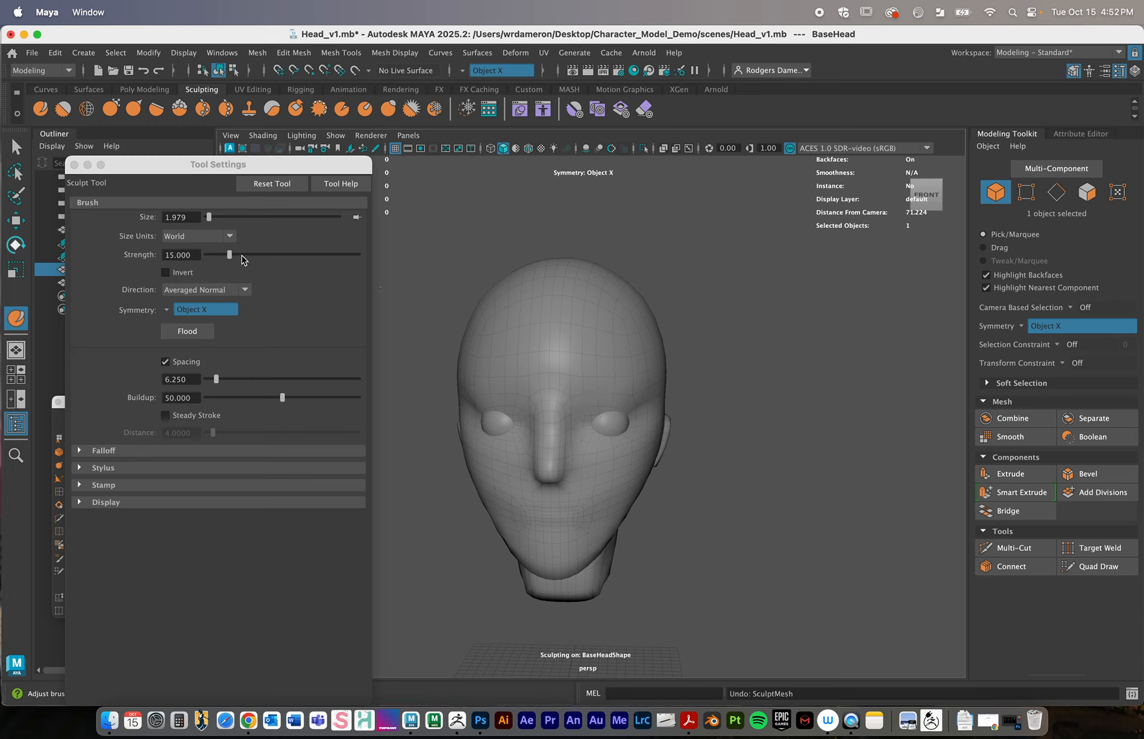
# Try building up the brow ridges with the Sculpt tool at strength 0.881, and undo the strokes
pyautogui.moveTo(230, 255); pyautogui.dragTo(208, 259)
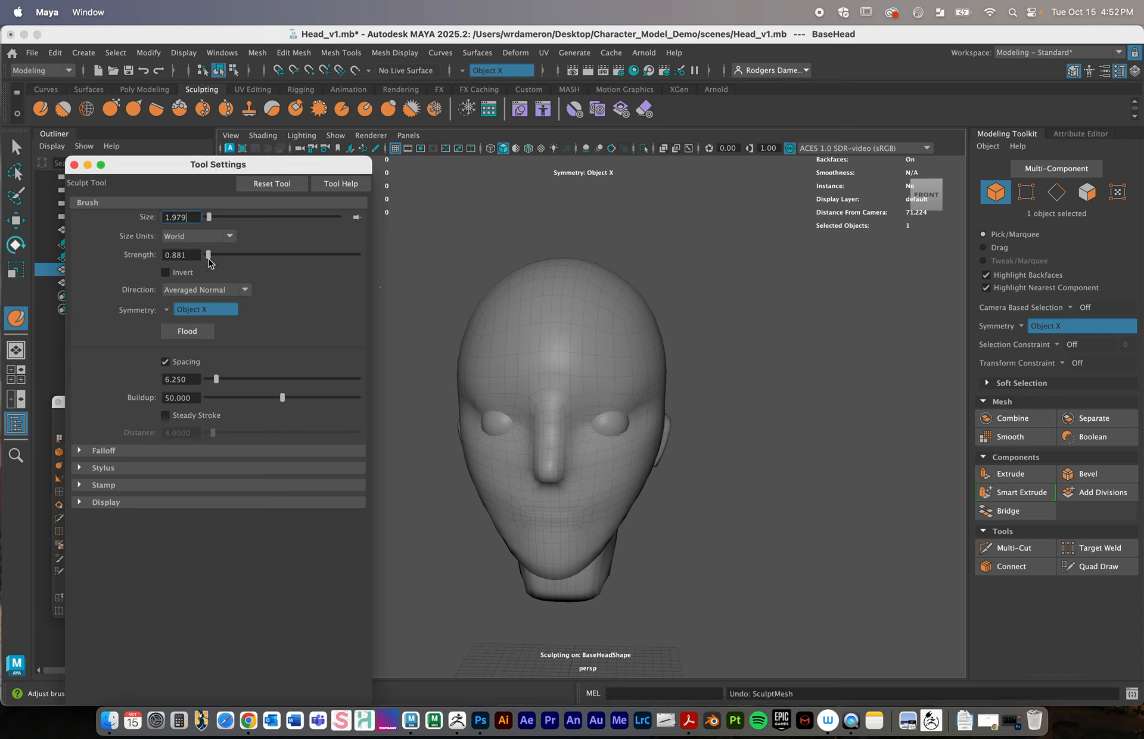
pyautogui.moveTo(625, 386); pyautogui.dragTo(624, 386)
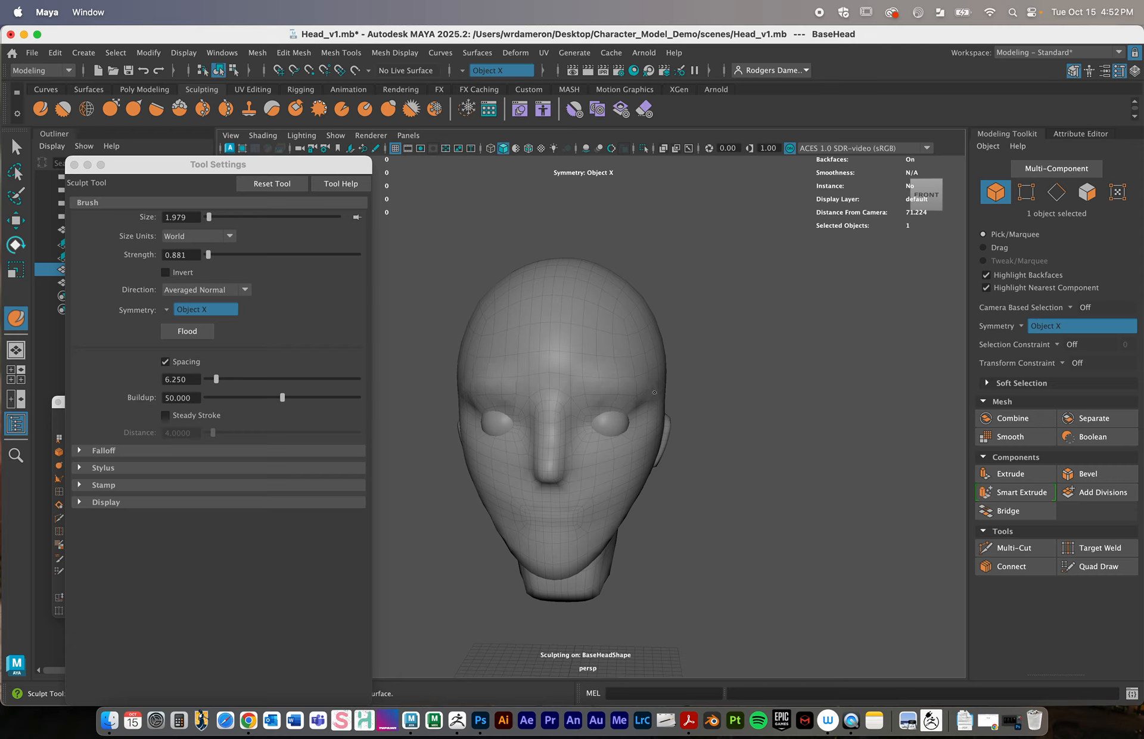
pyautogui.moveTo(766, 417)
pyautogui.keyDown('alt'); pyautogui.mouseDown()
pyautogui.moveTo(636, 412)
pyautogui.moveTo(613, 390)
pyautogui.mouseUp(); pyautogui.keyUp('alt')
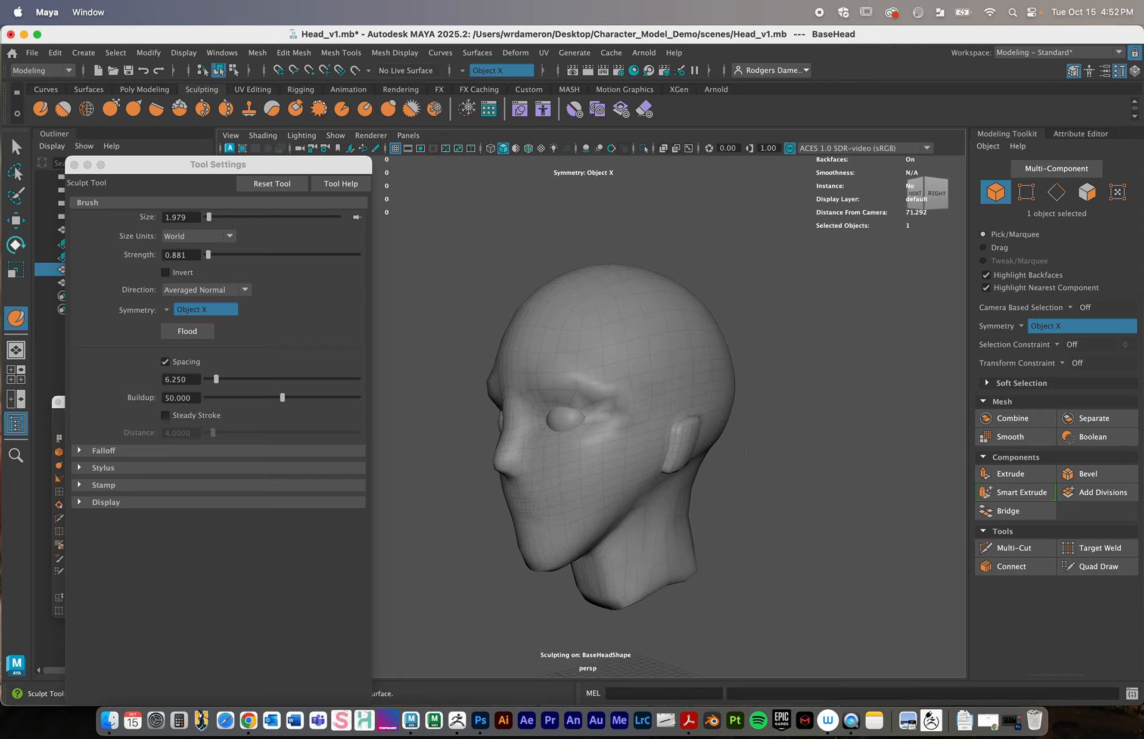
pyautogui.moveTo(745, 449)
pyautogui.keyDown('alt'); pyautogui.mouseDown()
pyautogui.moveTo(863, 471)
pyautogui.moveTo(855, 455)
pyautogui.mouseUp(); pyautogui.keyUp('alt')
pyautogui.press('super+z')
pyautogui.press('super+z')
pyautogui.press('super+z')
pyautogui.press('super+z')
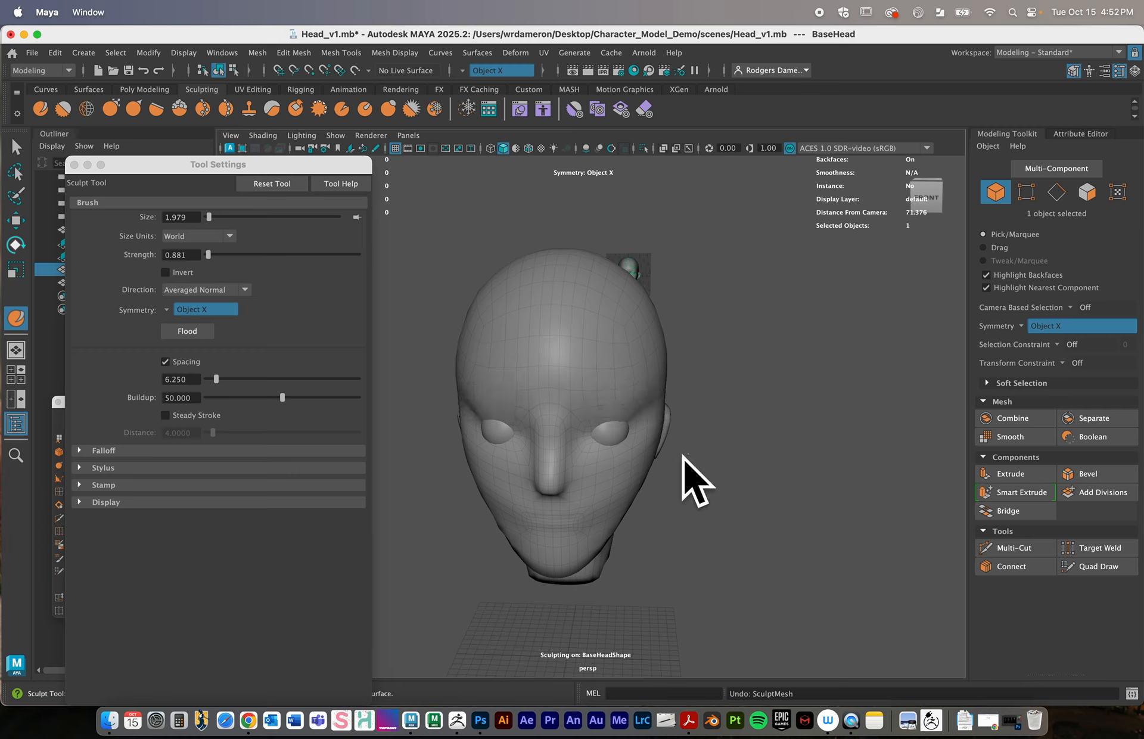
pyautogui.keyDown('alt'); pyautogui.moveTo(685, 474); pyautogui.dragTo(593, 424); pyautogui.keyUp('alt')
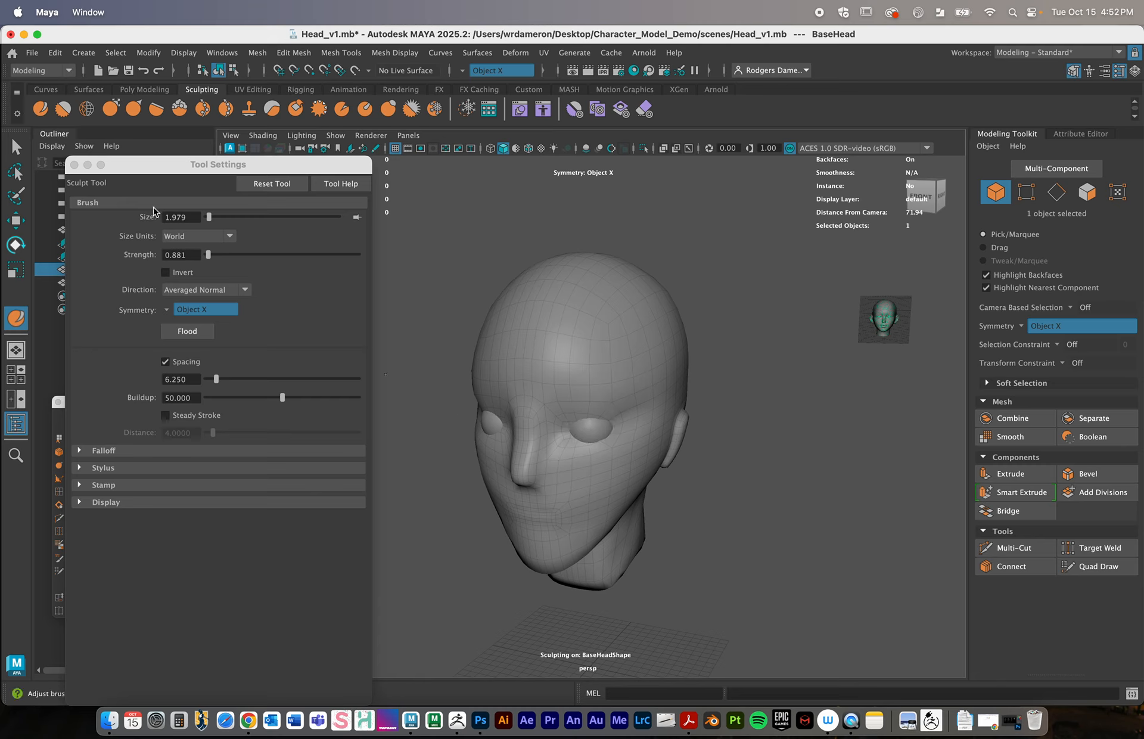
# Close the tool settings and return from sculpting to the Poly Modeling tools with the Select Tool active on BaseHead
pyautogui.click(74, 165)
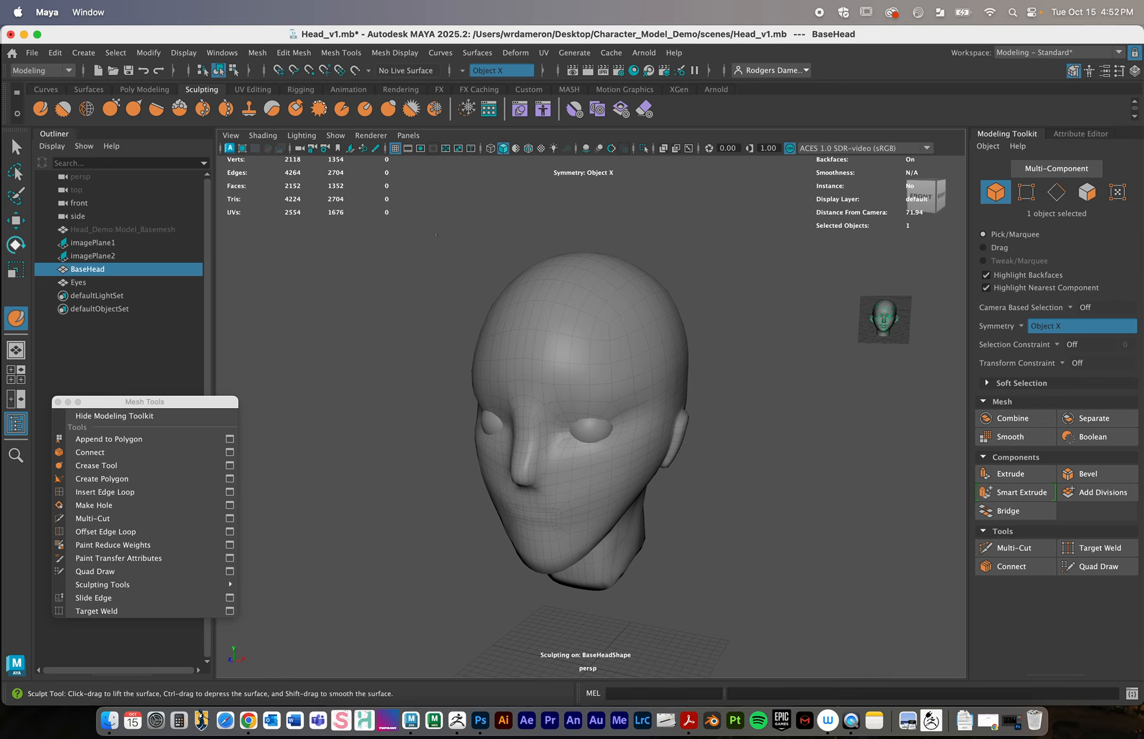
pyautogui.click(148, 90)
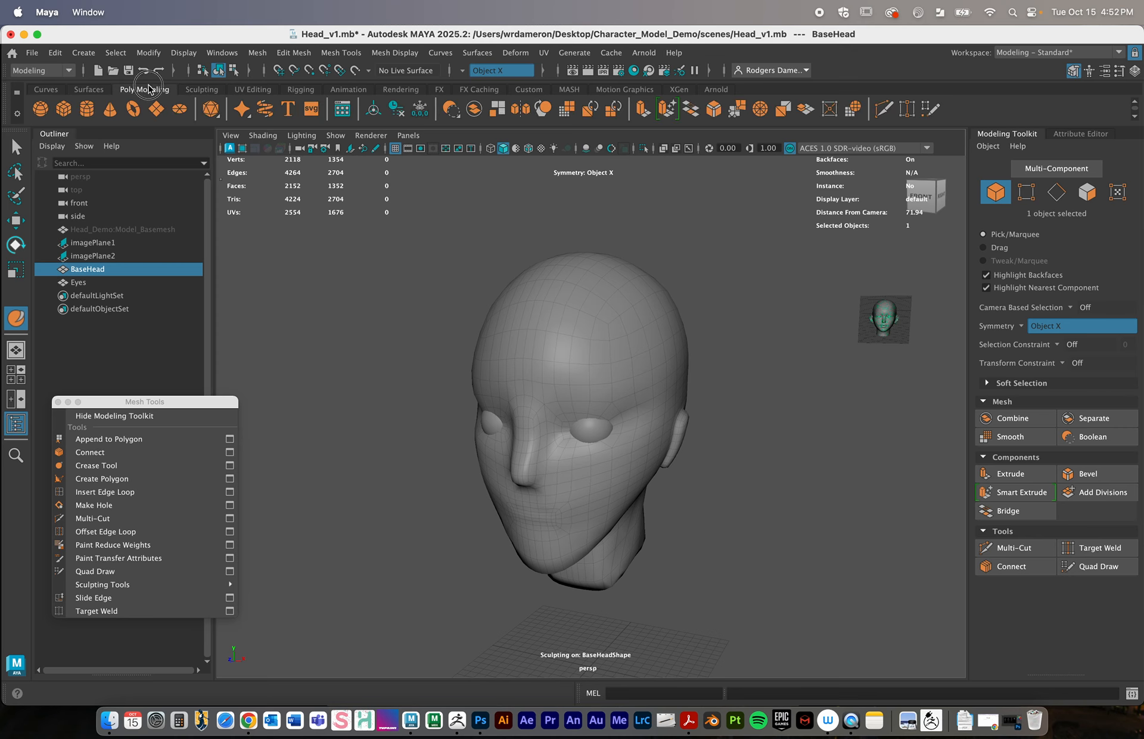
pyautogui.keyDown('alt'); pyautogui.moveTo(443, 322); pyautogui.dragTo(524, 359); pyautogui.keyUp('alt')
pyautogui.keyDown('alt'); pyautogui.moveTo(497, 349); pyautogui.dragTo(414, 325, button='right'); pyautogui.keyUp('alt')
pyautogui.click(14, 147)
pyautogui.doubleClick(13, 148)
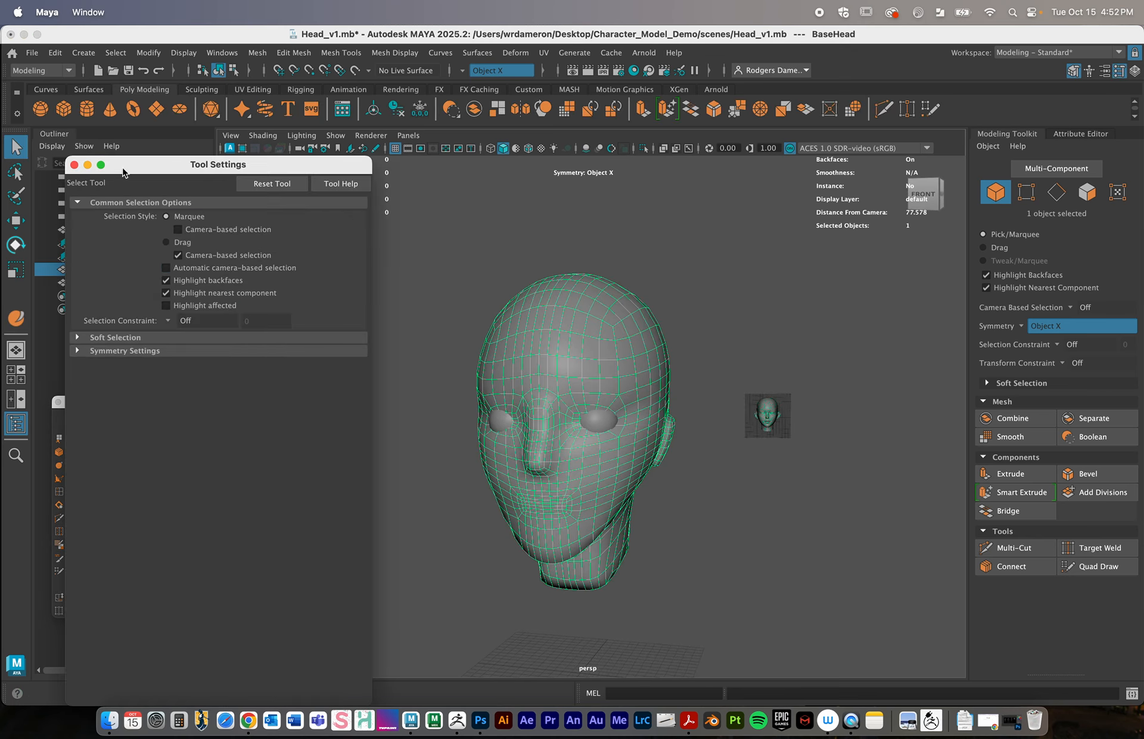
pyautogui.click(74, 165)
pyautogui.doubleClick(14, 147)
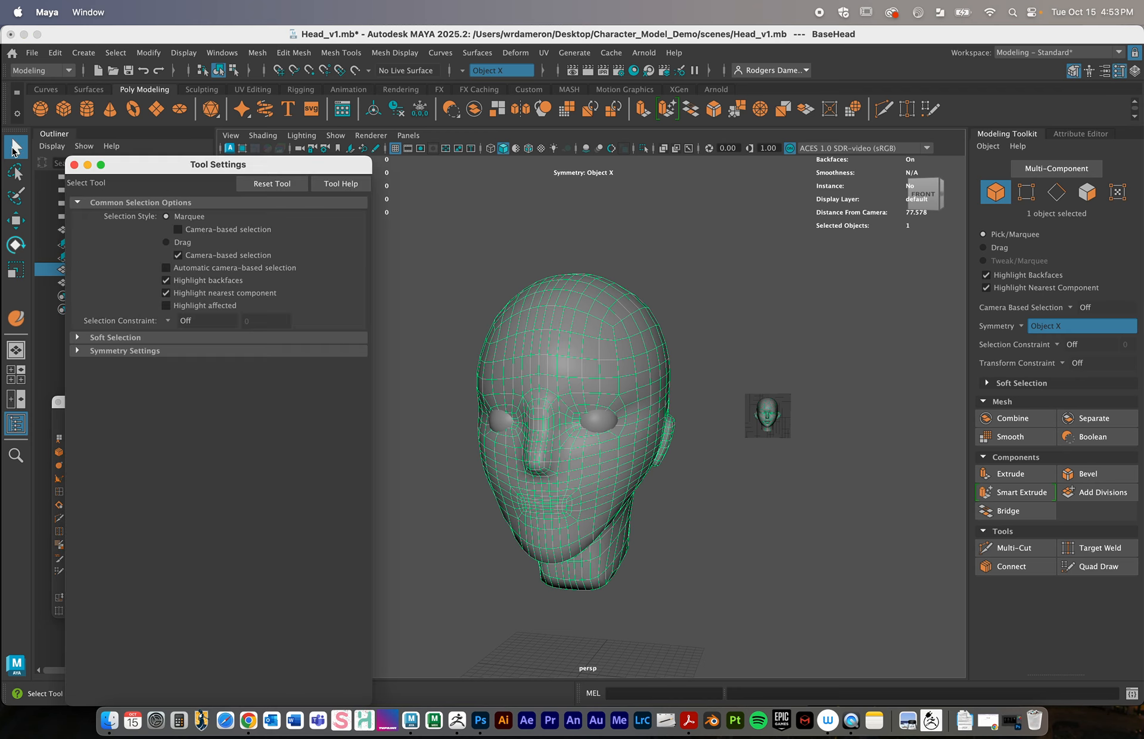
pyautogui.click(74, 165)
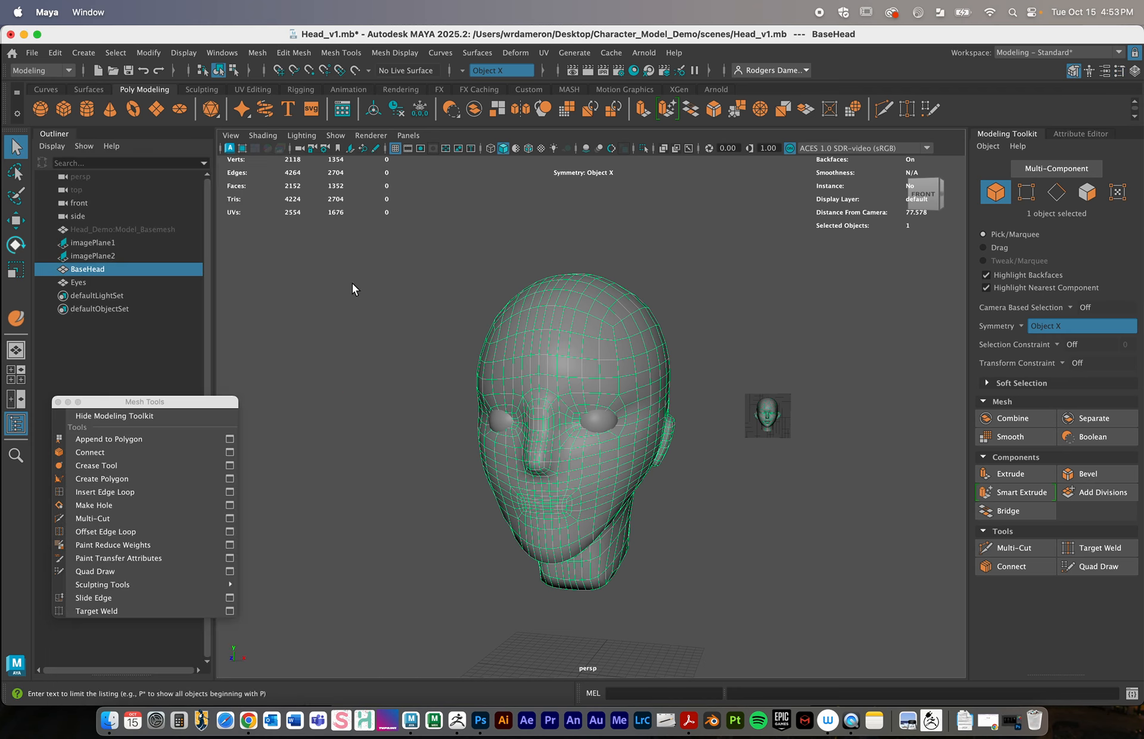
pyautogui.keyDown('alt'); pyautogui.moveTo(355, 286); pyautogui.dragTo(574, 393); pyautogui.keyUp('alt')
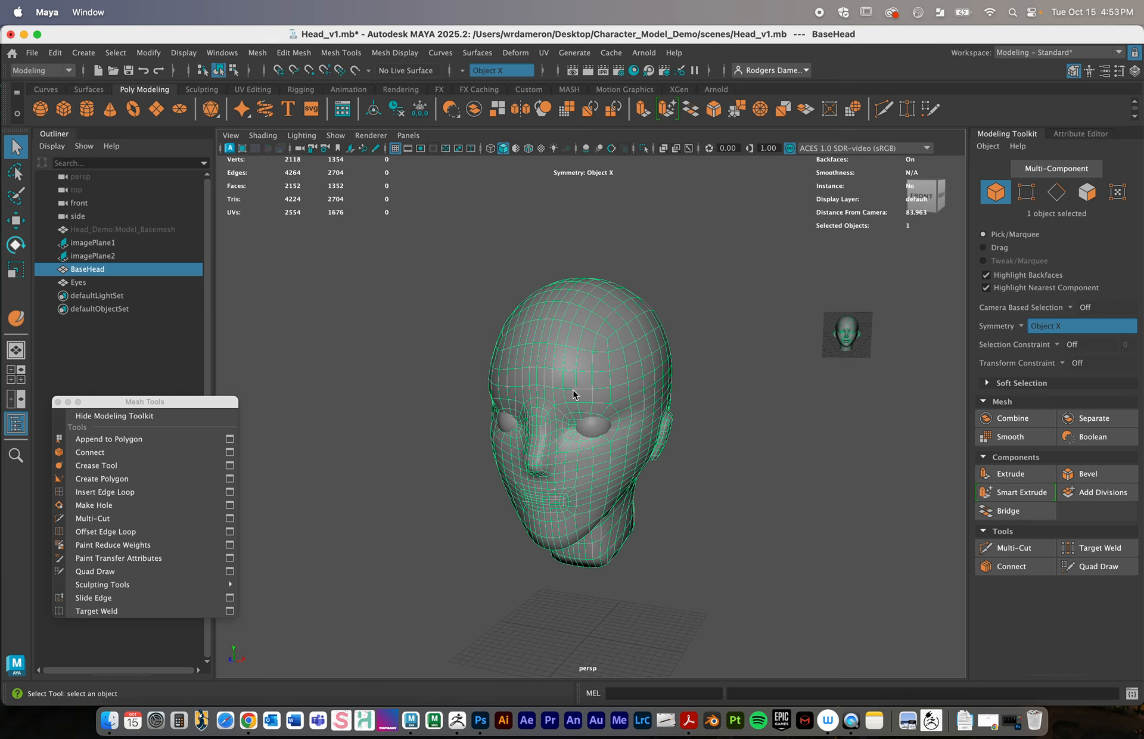